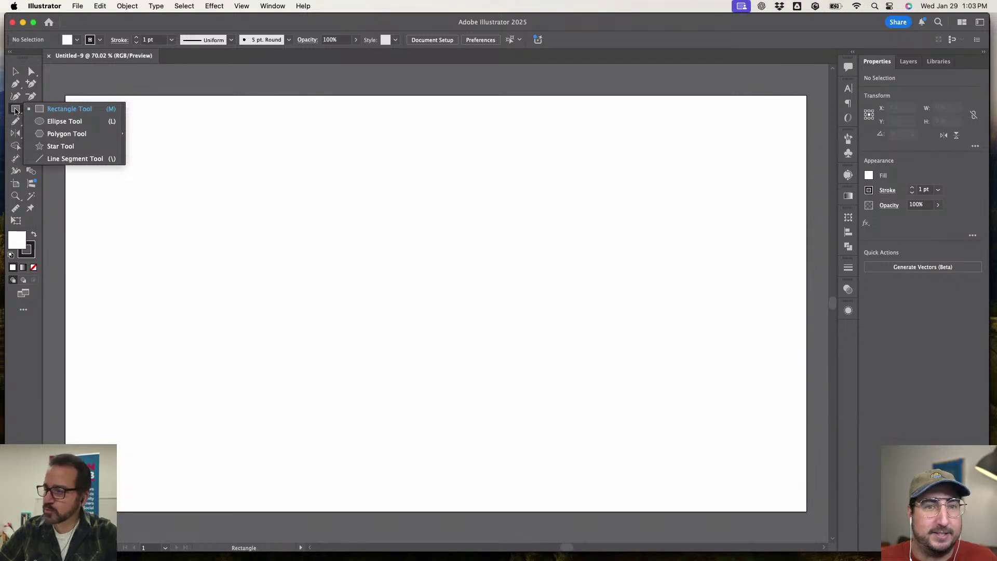
- Draw a rectangle with the Rectangle tool near the middle of the artboard
{"action": "left_click", "coordinate": [16, 111]}
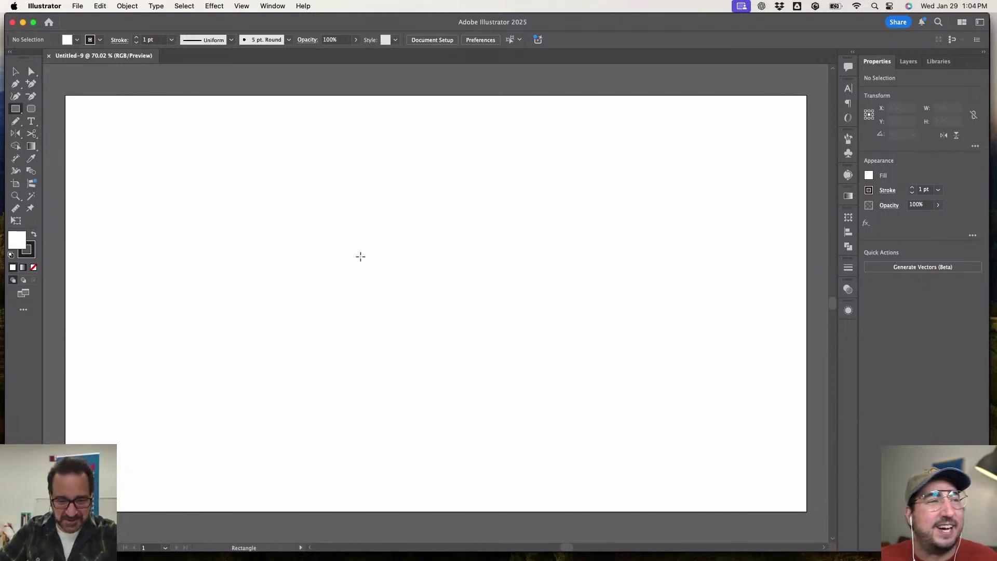
{"action": "left_click_drag", "start_coordinate": [369, 224], "coordinate": [519, 387]}
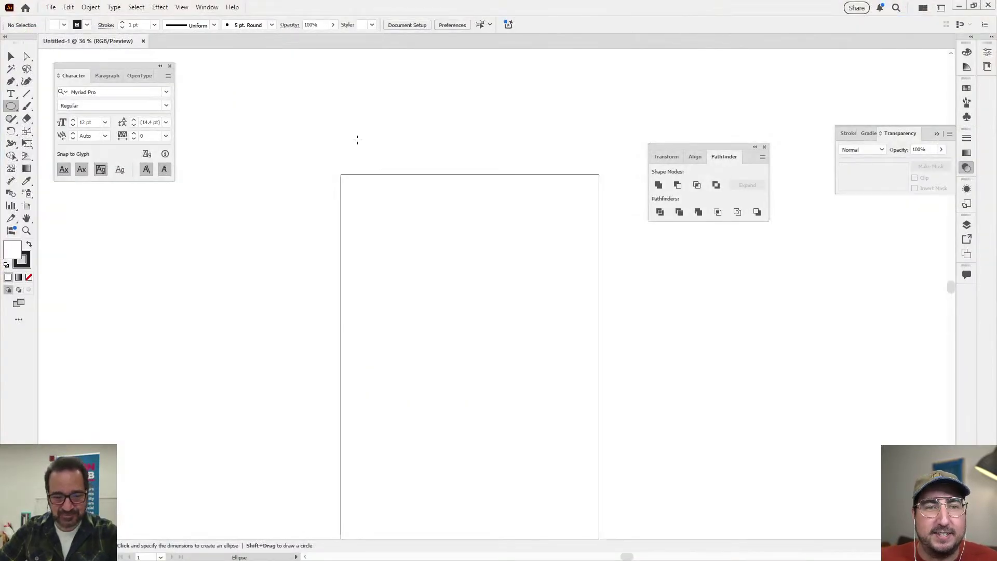
- Draw a circle about 139 pt wide above the artboard with black fill and no stroke, and place a copy to its right
{"action": "mouse_move", "coordinate": [316, 131]}
{"action": "left_mouse_down"}
{"action": "mouse_move", "coordinate": [279, 103]}
{"action": "mouse_move", "coordinate": [298, 122]}
{"action": "left_mouse_up"}
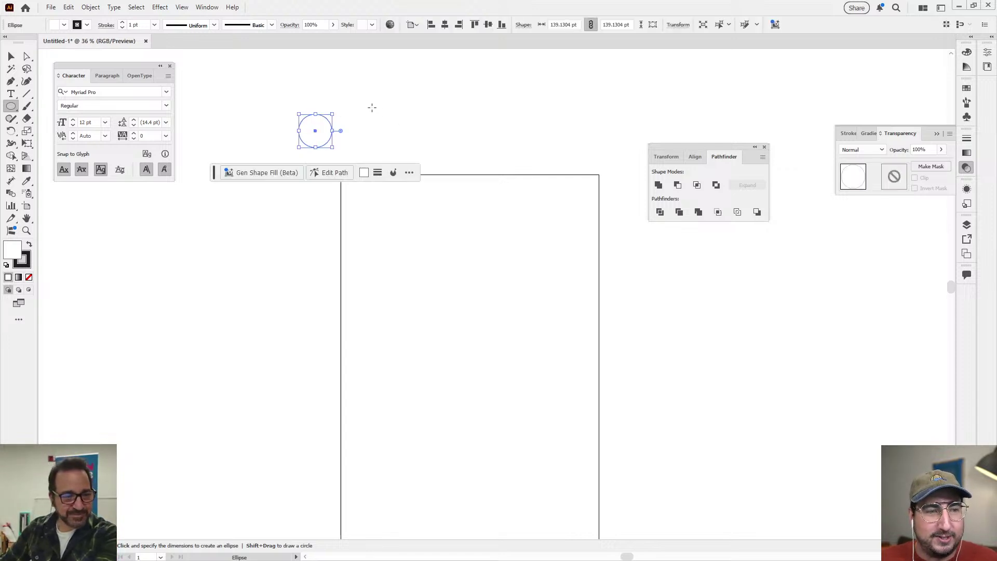
{"action": "key", "text": "shift+x"}
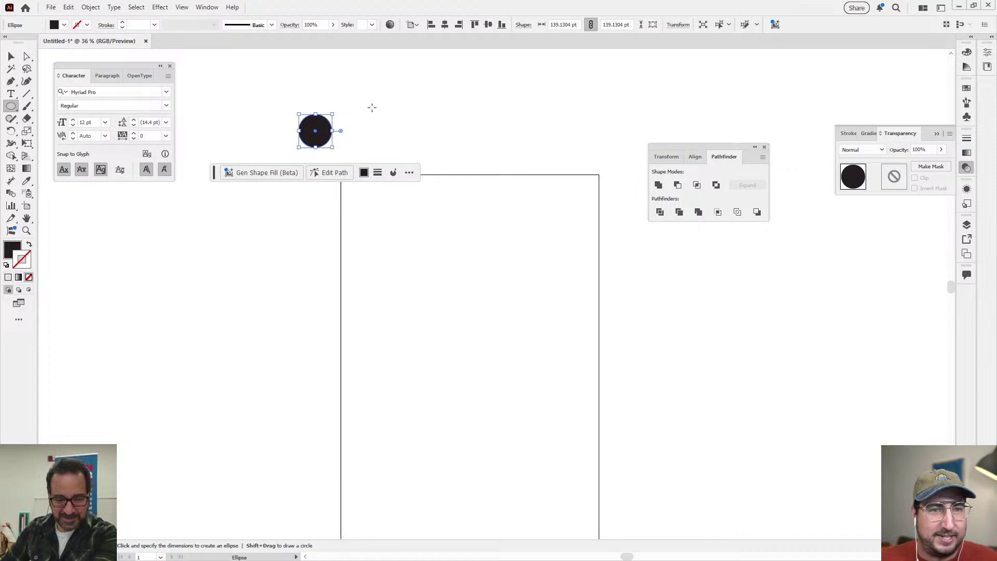
{"action": "key", "text": "v"}
{"action": "left_click_drag", "start_coordinate": [309, 135], "coordinate": [458, 135]}
{"action": "left_click", "coordinate": [382, 126]}
- Draw a large black circle below the two small circles, overlapping the artboard's upper left area
{"action": "scroll", "coordinate": [327, 123], "scroll_direction": "down", "scroll_amount": 2}
{"action": "scroll", "coordinate": [327, 123], "scroll_direction": "right", "scroll_amount": 2}
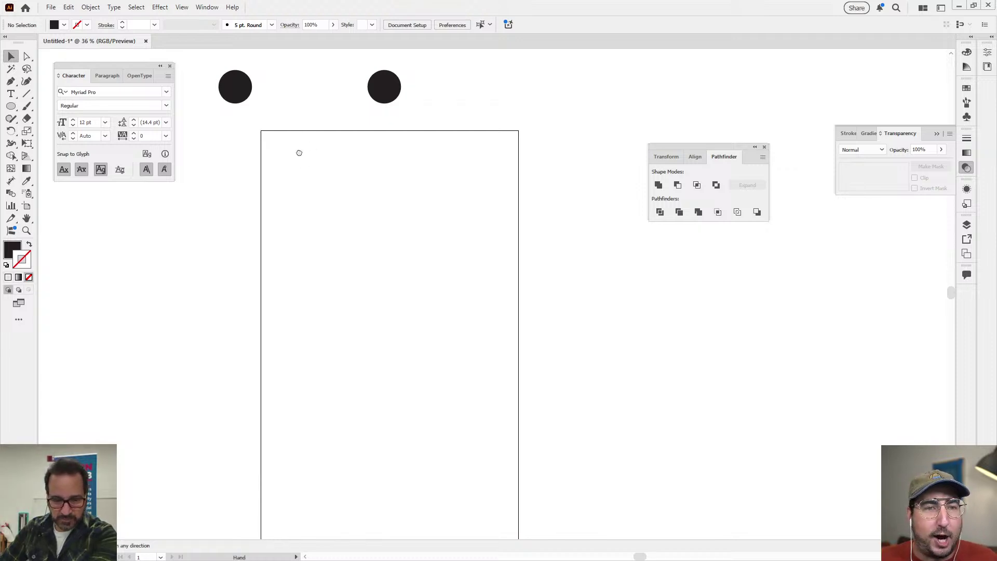
{"action": "left_click_drag", "start_coordinate": [296, 151], "coordinate": [292, 125]}
{"action": "key", "text": "z"}
{"action": "left_click", "coordinate": [406, 233], "text": "alt"}
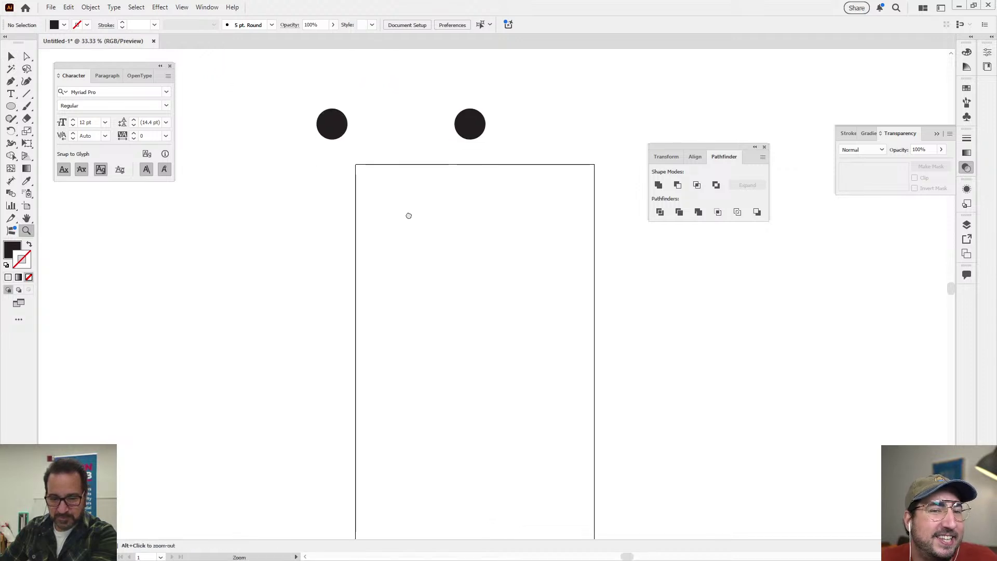
{"action": "mouse_move", "coordinate": [407, 216]}
{"action": "left_mouse_down"}
{"action": "mouse_move", "coordinate": [316, 136]}
{"action": "mouse_move", "coordinate": [314, 150]}
{"action": "mouse_move", "coordinate": [249, 74]}
{"action": "left_mouse_up"}
{"action": "key", "text": "l"}
{"action": "key", "text": "a"}
{"action": "left_click", "coordinate": [403, 139]}
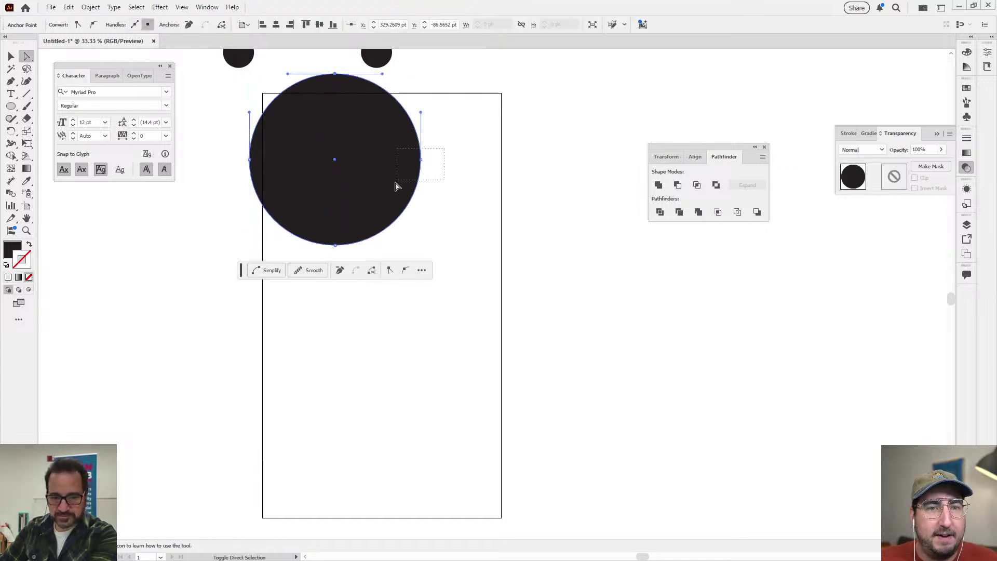
{"action": "key", "text": "Delete"}
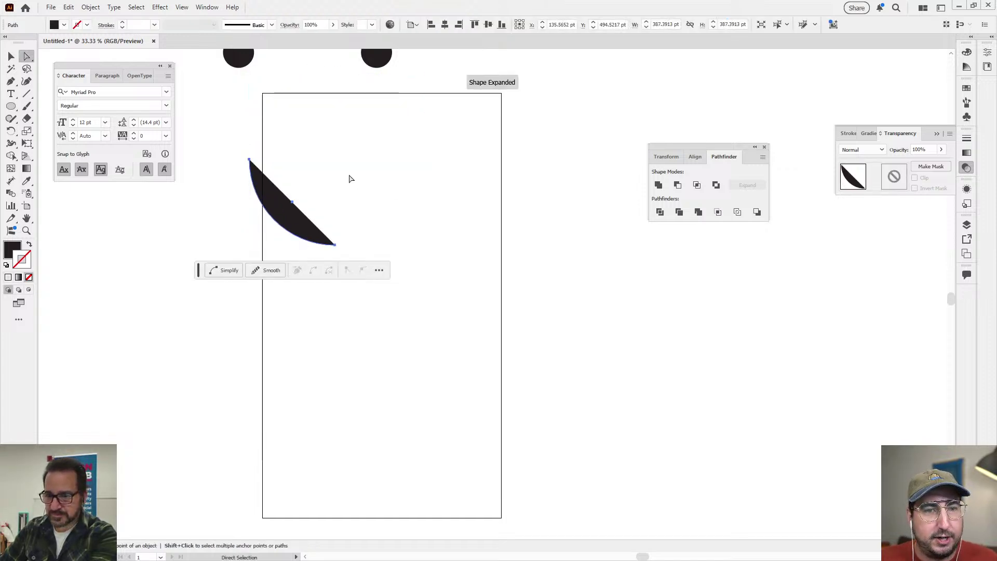
{"action": "key", "text": "ctrl+z"}
- Delete the large circle's top anchor point to leave a flat-topped half circle
{"action": "left_click_drag", "start_coordinate": [352, 69], "coordinate": [318, 91]}
{"action": "key", "text": "Delete"}
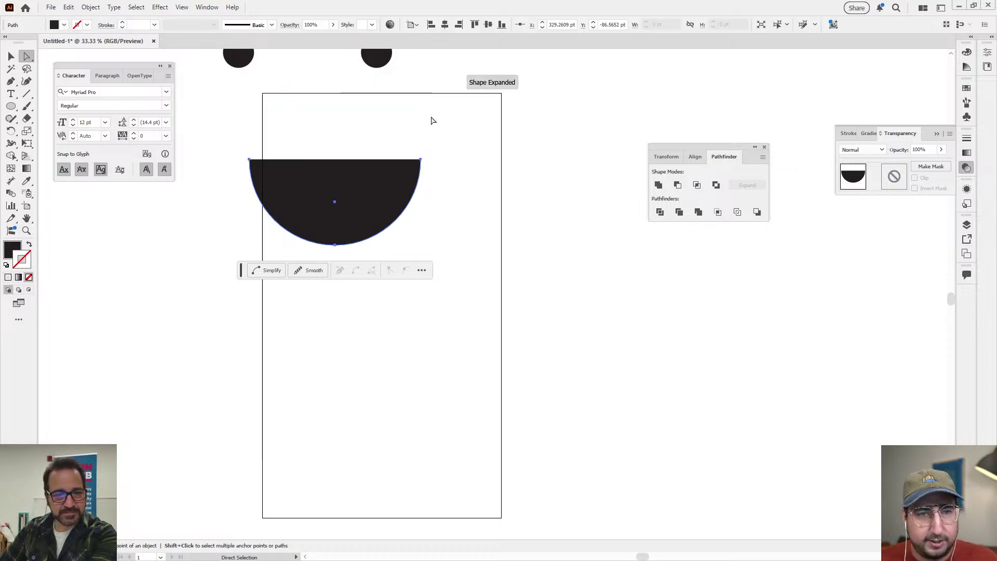
- Skew the half circle by scaling its right and bottom anchor points, and move the shape slightly up and to the right
{"action": "left_click_drag", "start_coordinate": [467, 115], "coordinate": [406, 179]}
{"action": "key", "text": "s"}
{"action": "left_click_drag", "start_coordinate": [480, 112], "coordinate": [430, 156]}
{"action": "key", "text": "ctrl+z"}
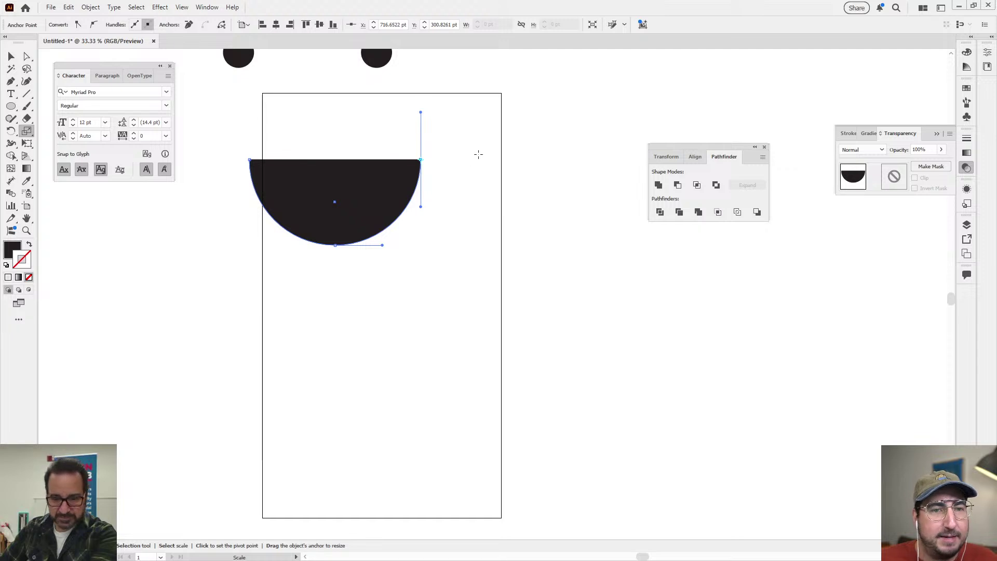
{"action": "left_click", "coordinate": [378, 202]}
{"action": "left_click_drag", "start_coordinate": [535, 89], "coordinate": [485, 133]}
{"action": "key", "text": "v"}
{"action": "left_click_drag", "start_coordinate": [344, 187], "coordinate": [379, 163]}
- Select the two small black circles above the artboard and make a blend between them
{"action": "left_click_drag", "start_coordinate": [362, 123], "coordinate": [384, 233]}
{"action": "left_click_drag", "start_coordinate": [228, 122], "coordinate": [556, 163]}
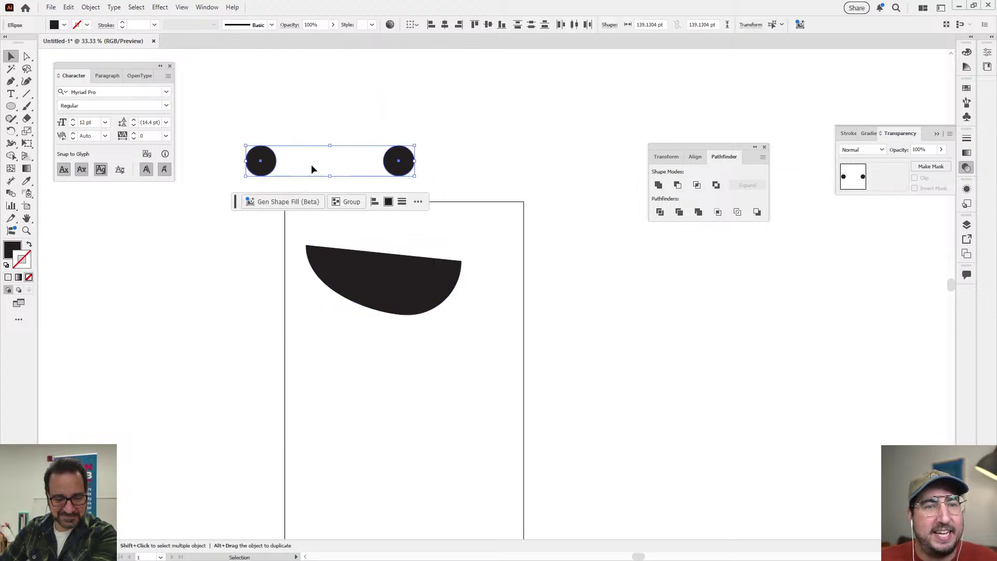
{"action": "left_click", "coordinate": [91, 8]}
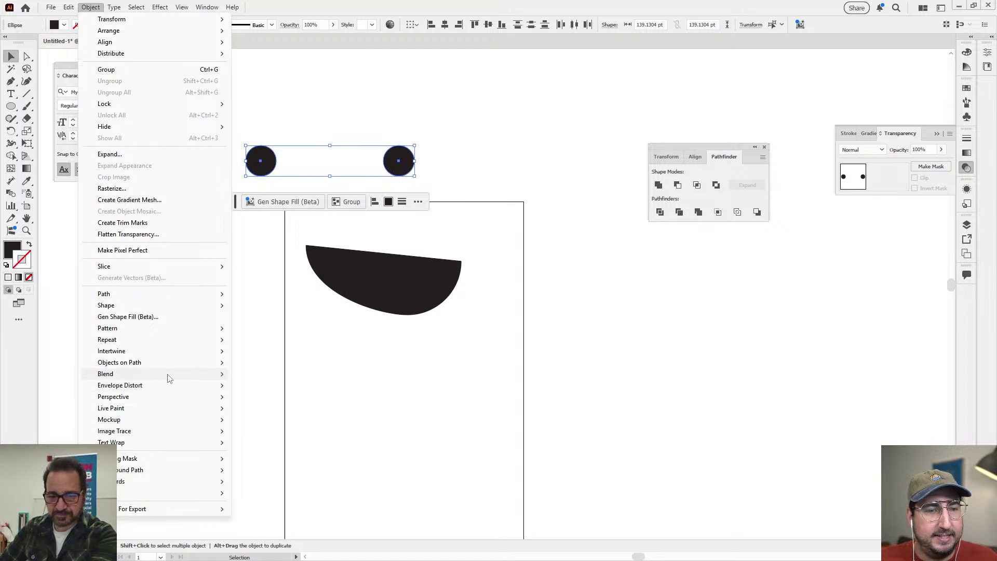
{"action": "mouse_move", "coordinate": [168, 375]}
{"action": "left_click", "coordinate": [257, 376]}
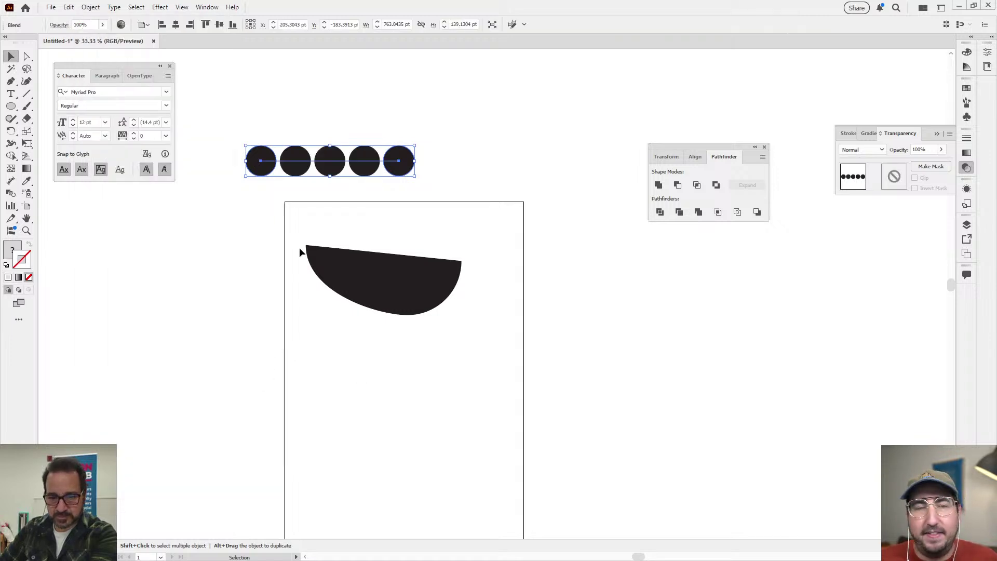
- Place a copy of the blended circle row above and to the right of the original
{"action": "left_click_drag", "start_coordinate": [299, 249], "coordinate": [320, 210]}
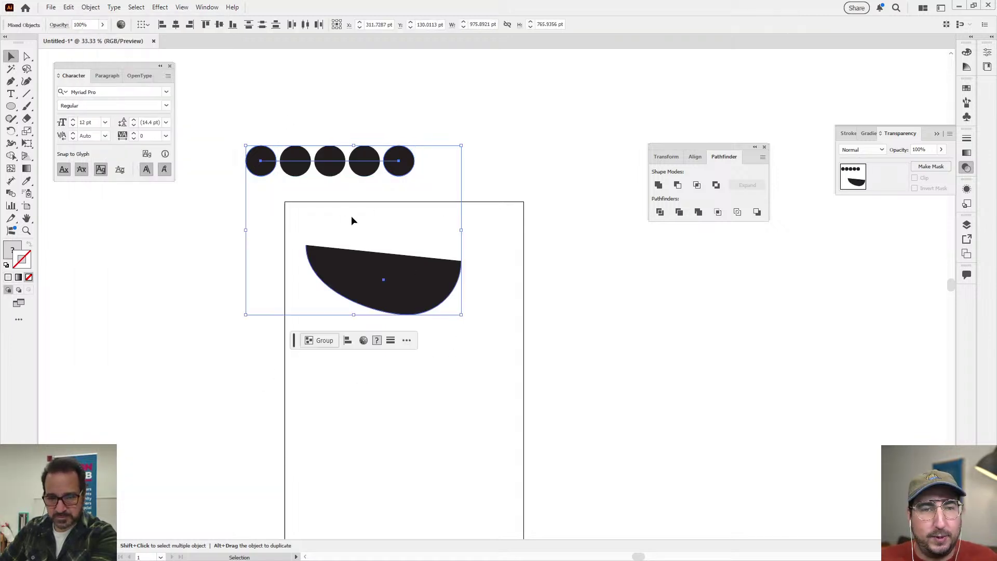
{"action": "left_click", "coordinate": [436, 153]}
{"action": "left_click_drag", "start_coordinate": [332, 161], "coordinate": [422, 102]}
- Replace the spine of the original circle blend with the skewed half-circle path
{"action": "left_click_drag", "start_coordinate": [203, 158], "coordinate": [456, 327]}
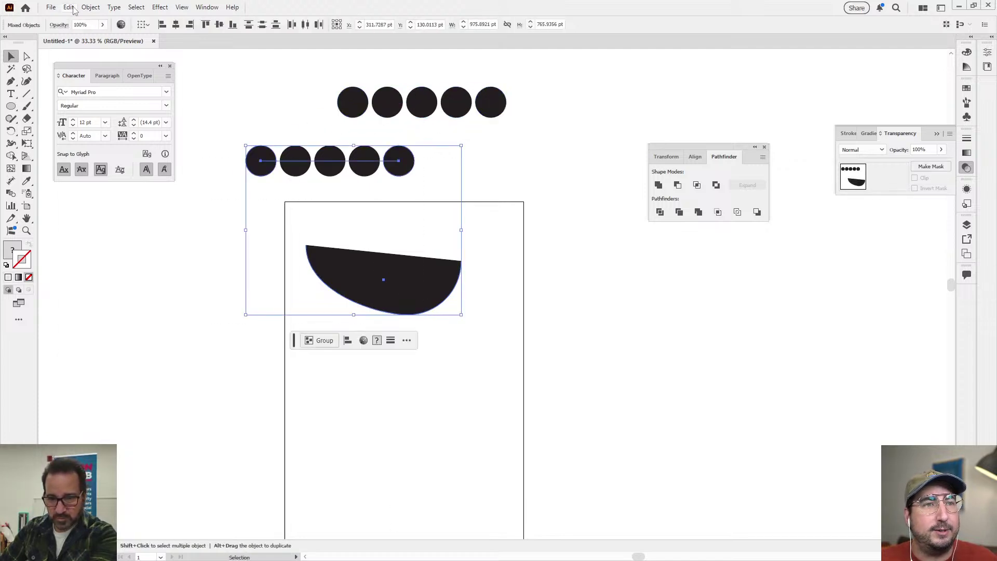
{"action": "left_click", "coordinate": [90, 7]}
{"action": "mouse_move", "coordinate": [208, 374]}
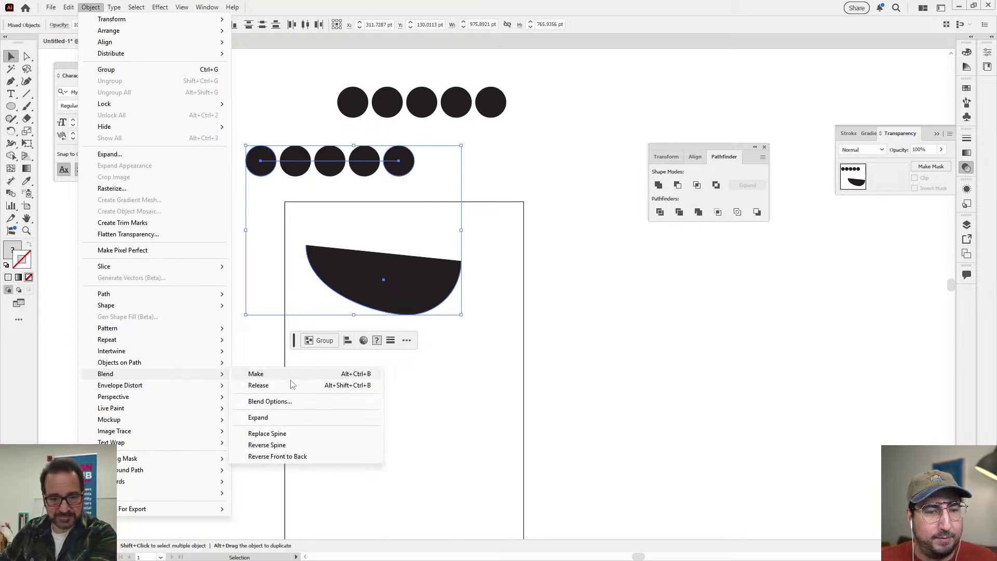
{"action": "left_click", "coordinate": [280, 436]}
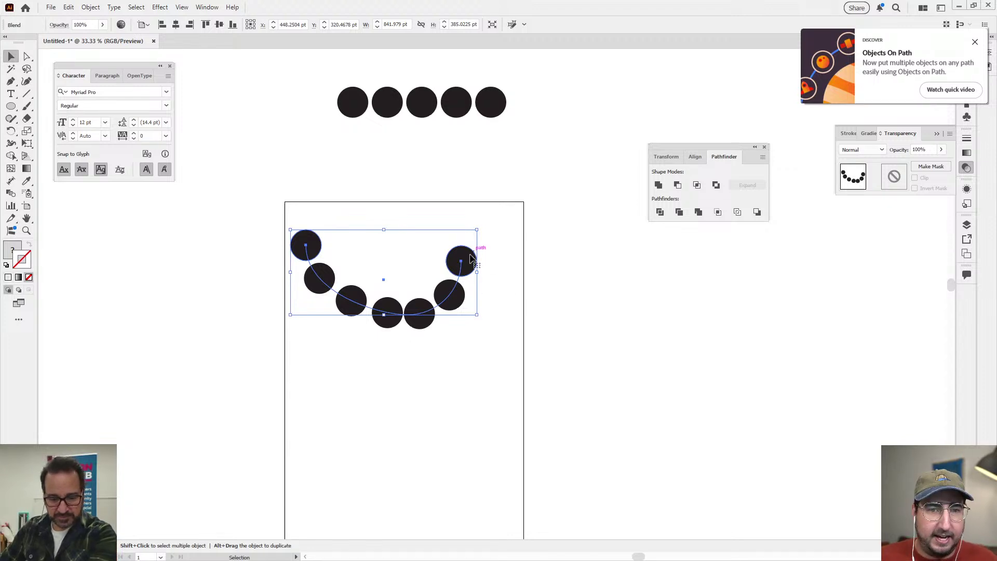
- Set the curved blend's spacing to Specified Distance with a value of 4 pt, and deselect it
{"action": "left_click", "coordinate": [91, 7]}
{"action": "mouse_move", "coordinate": [174, 376]}
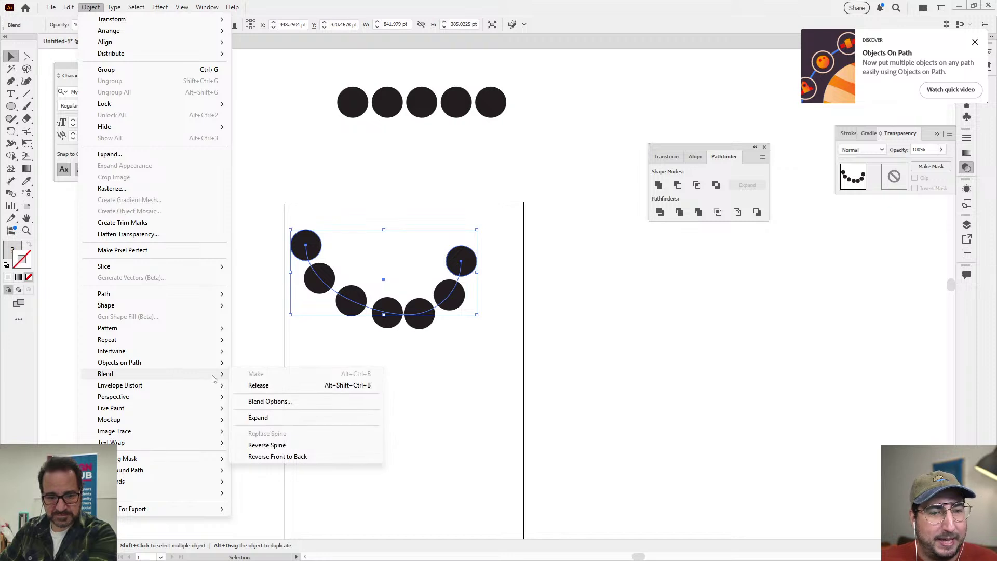
{"action": "left_click", "coordinate": [269, 403]}
{"action": "left_click", "coordinate": [465, 244]}
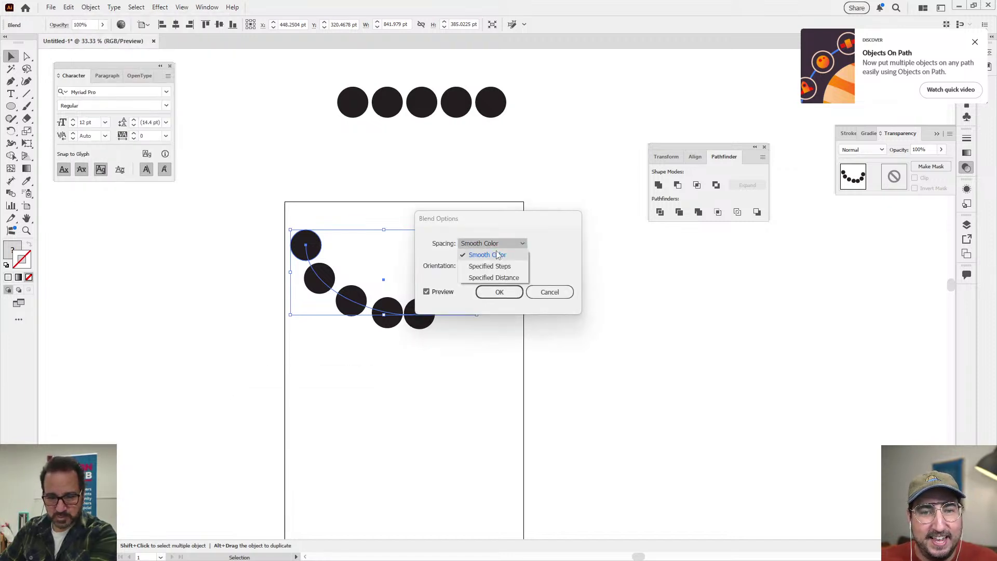
{"action": "left_click", "coordinate": [506, 279]}
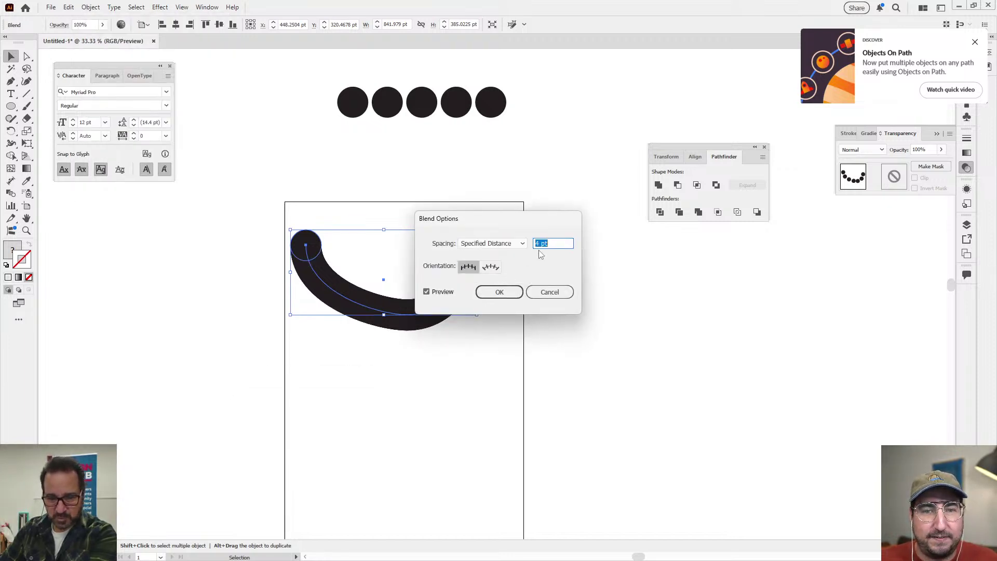
{"action": "left_click", "coordinate": [499, 291]}
{"action": "left_click", "coordinate": [547, 312]}
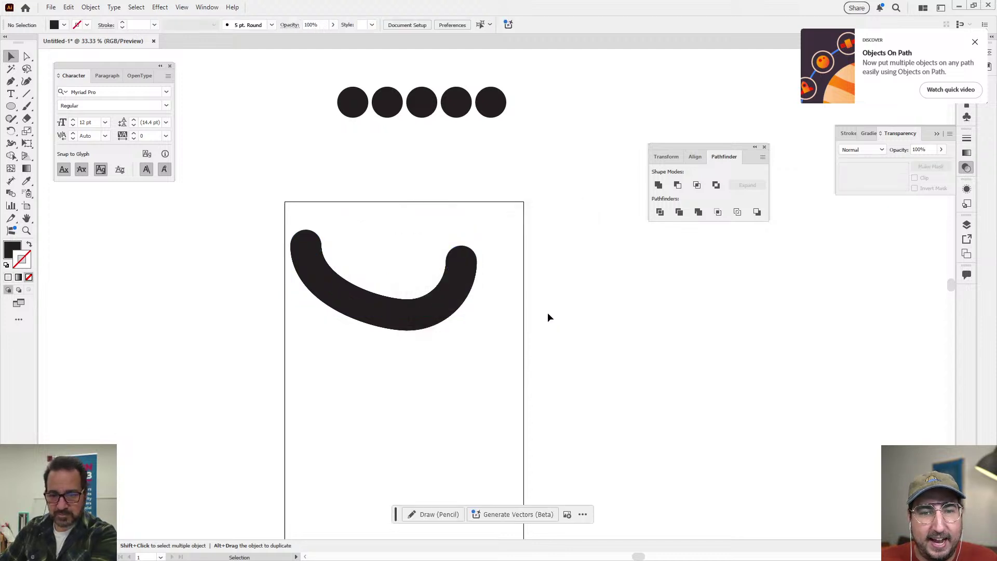
{"action": "key", "text": "z"}
{"action": "mouse_move", "coordinate": [390, 288]}
{"action": "left_mouse_down"}
{"action": "mouse_move", "coordinate": [512, 325]}
{"action": "mouse_move", "coordinate": [445, 318]}
{"action": "mouse_move", "coordinate": [410, 291]}
{"action": "left_mouse_up"}
{"action": "key", "text": "b"}
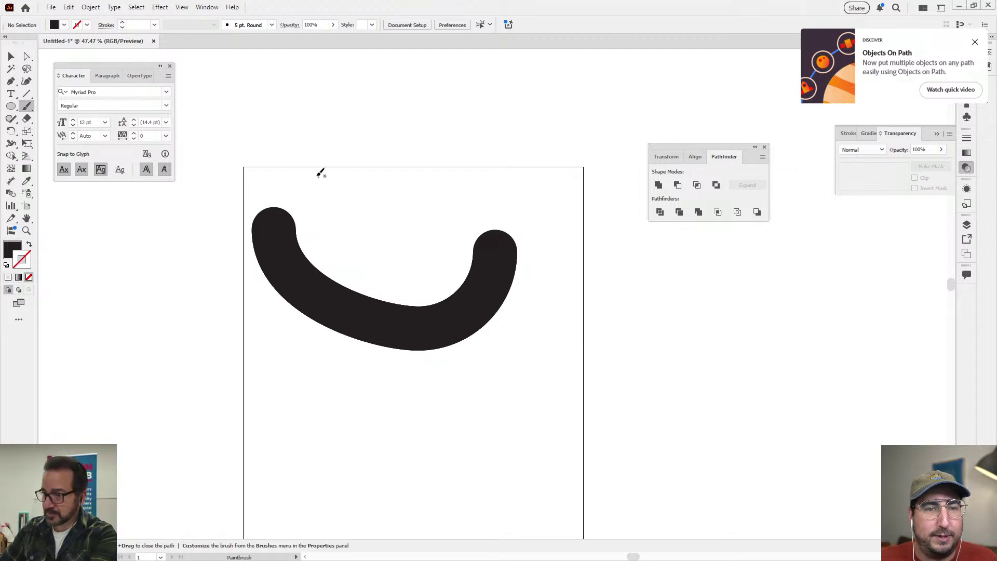
{"action": "mouse_move", "coordinate": [310, 176]}
{"action": "left_mouse_down"}
{"action": "mouse_move", "coordinate": [324, 215]}
{"action": "mouse_move", "coordinate": [494, 177]}
{"action": "left_mouse_up"}
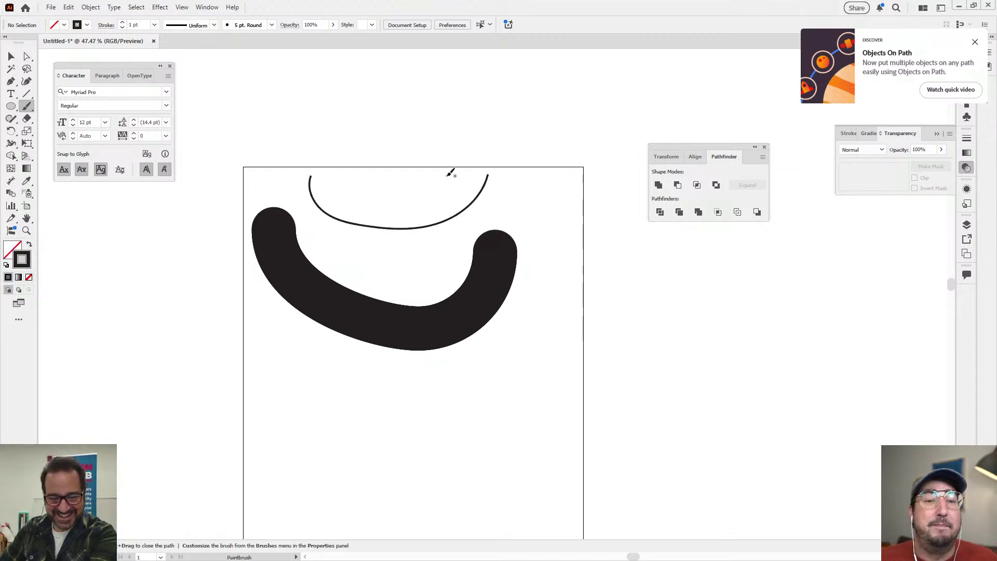
{"action": "key", "text": "v"}
{"action": "left_click", "coordinate": [416, 227]}
{"action": "left_click", "coordinate": [498, 170]}
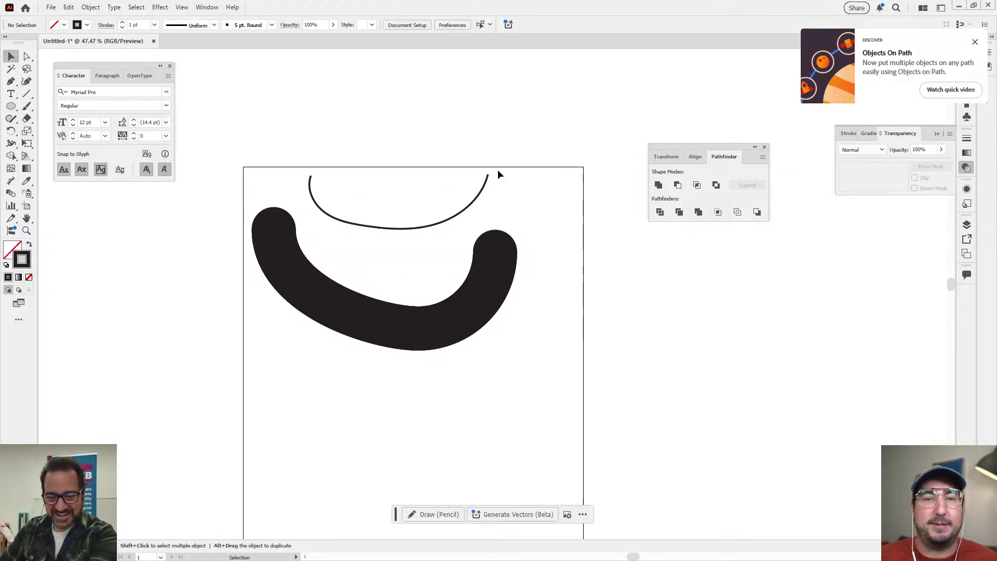
{"action": "left_click", "coordinate": [485, 181]}
{"action": "key", "text": "Delete"}
- Examine the curved blend's spine and end circles in Outline mode, and return to Preview mode
{"action": "key", "text": "ctrl+y"}
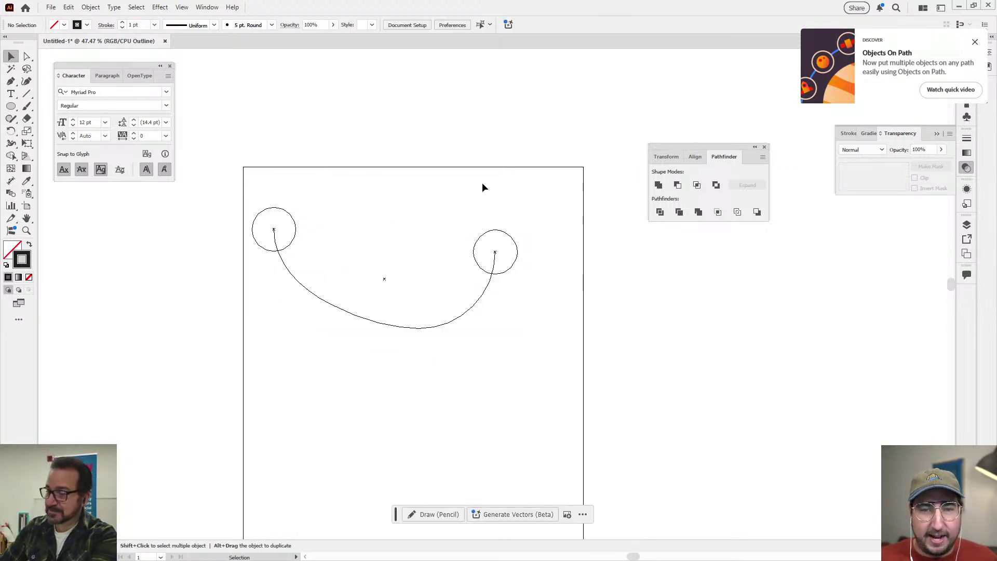
{"action": "key", "text": "a"}
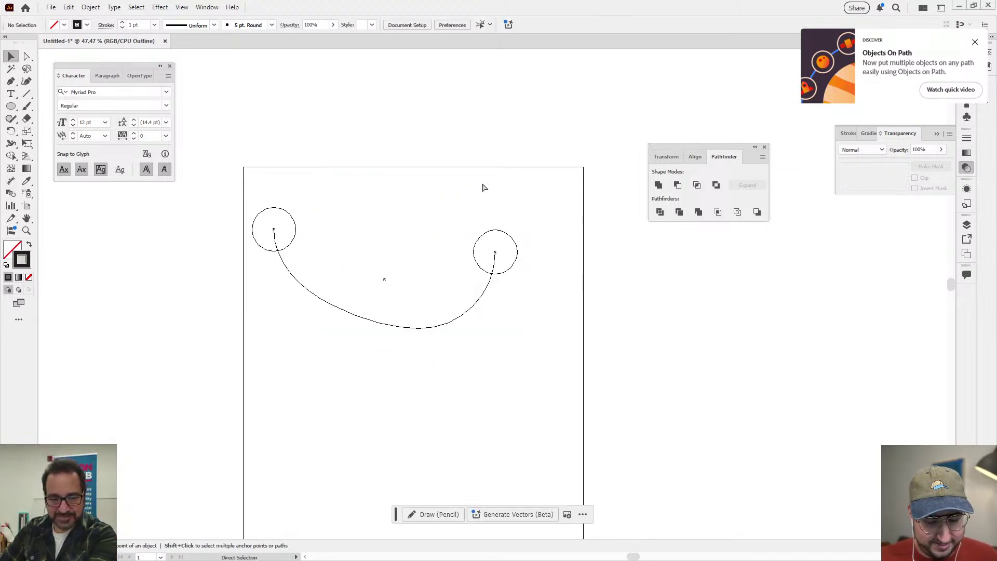
{"action": "key", "text": "ctrl+y"}
{"action": "key", "text": "v"}
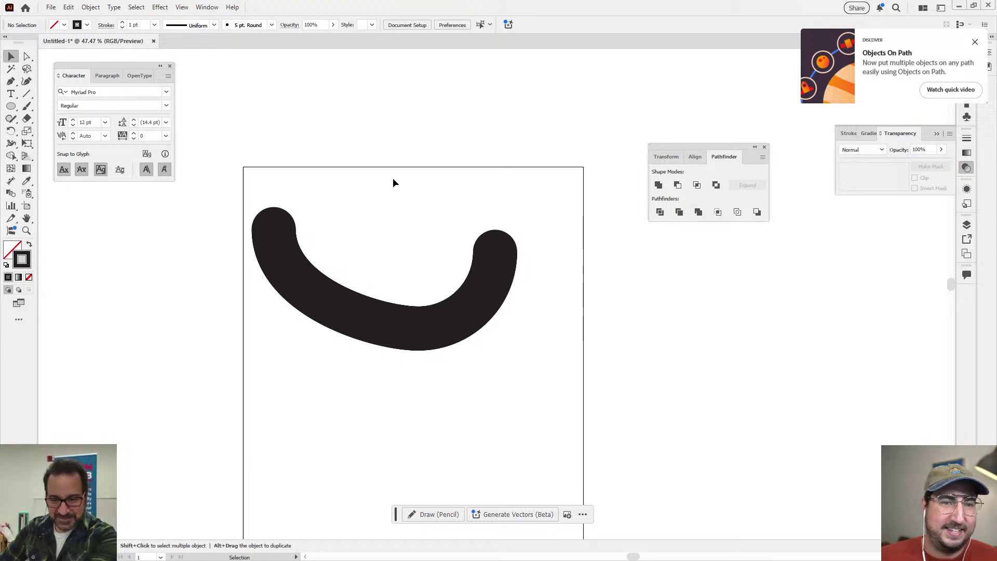
{"action": "key", "text": "ctrl+minus"}
{"action": "left_click_drag", "start_coordinate": [443, 212], "coordinate": [367, 176]}
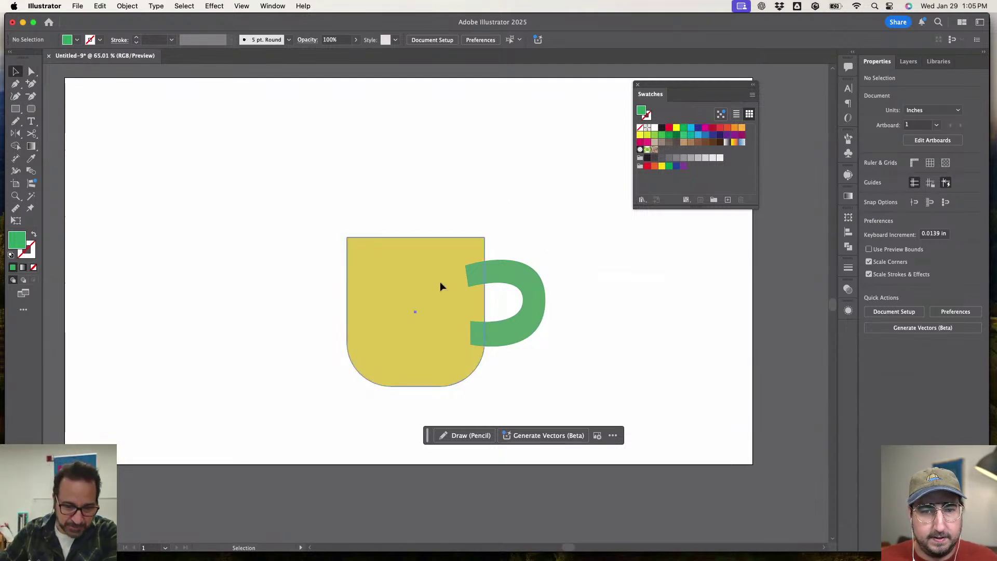
- Select the yellow mug body and green handle together and move them down and left to about X 8.36 in, Y 6.25 in
{"action": "left_click", "coordinate": [422, 314]}
{"action": "left_click", "coordinate": [521, 256]}
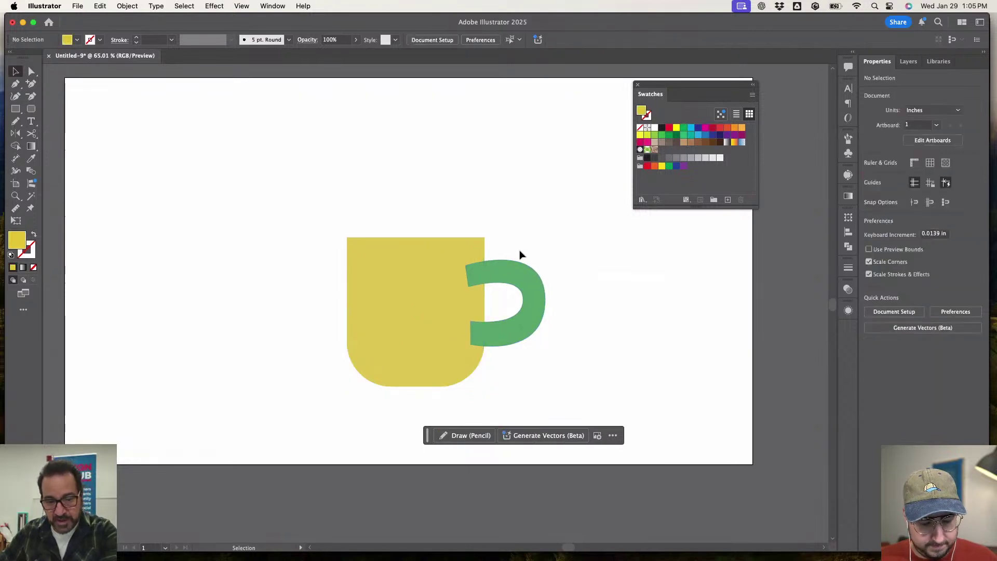
{"action": "left_click_drag", "start_coordinate": [506, 284], "coordinate": [506, 283]}
{"action": "left_click", "coordinate": [534, 238]}
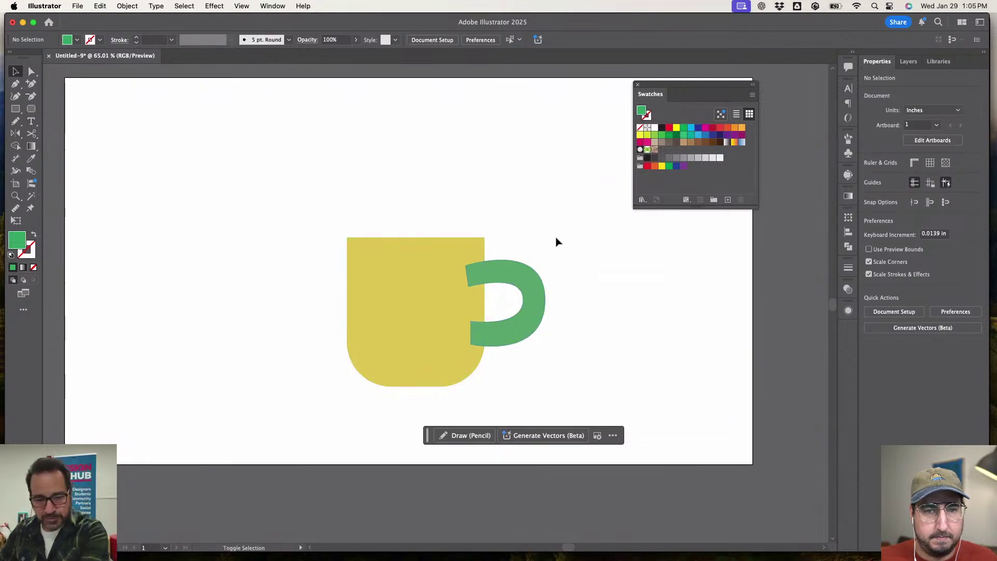
{"action": "left_click", "coordinate": [469, 271]}
{"action": "key", "text": "super+z"}
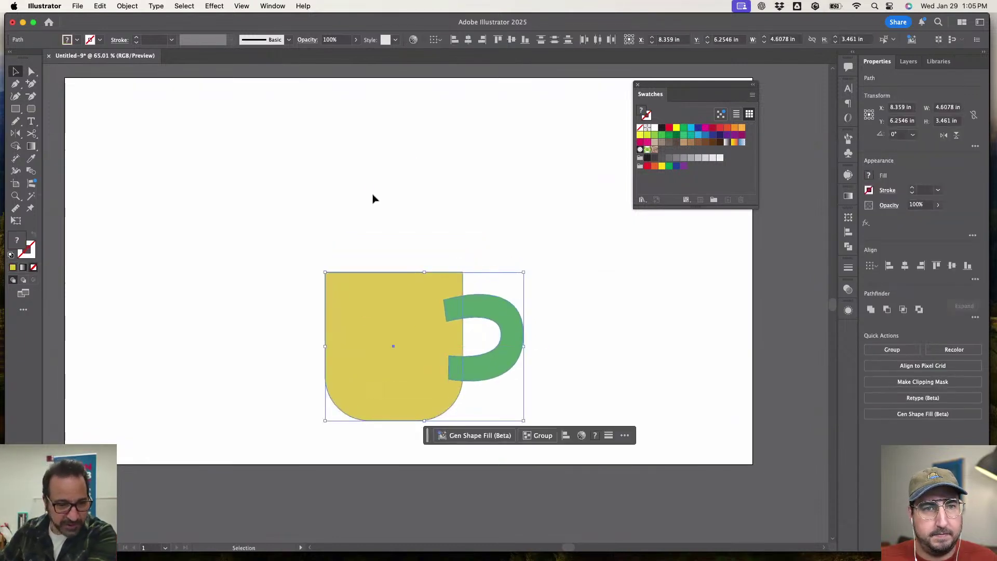
{"action": "left_click", "coordinate": [371, 196]}
- Draw a freehand yellow heart about 3.09 by 3.11 in above the mug with the Pencil tool
{"action": "left_click", "coordinate": [15, 96]}
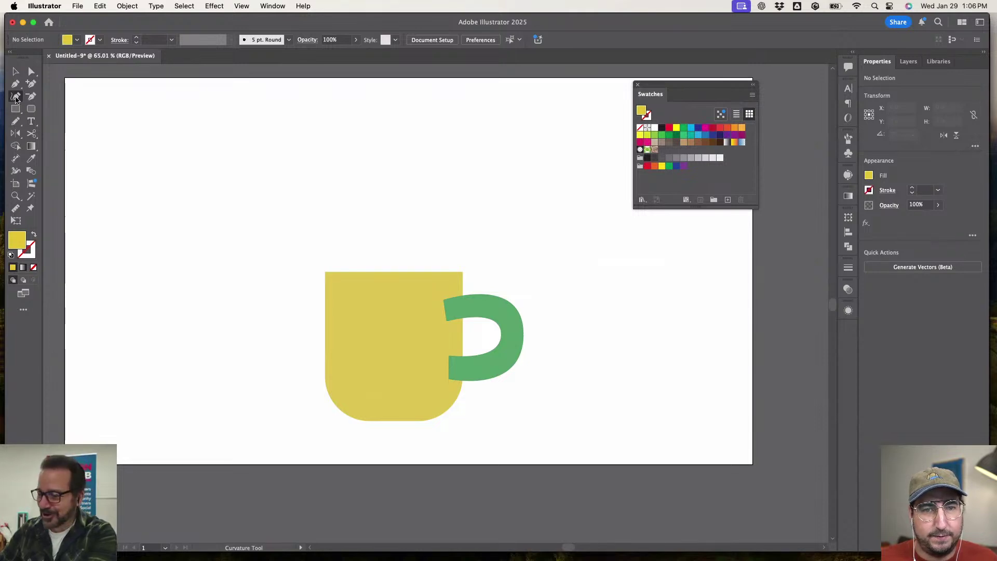
{"action": "left_click", "coordinate": [15, 121]}
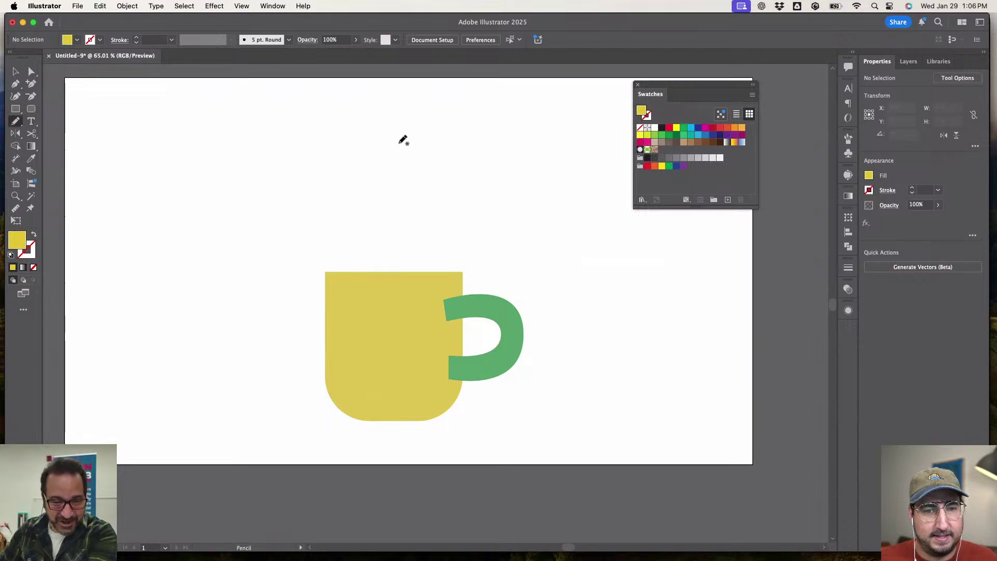
{"action": "mouse_move", "coordinate": [399, 142]}
{"action": "left_mouse_down"}
{"action": "mouse_move", "coordinate": [365, 119]}
{"action": "mouse_move", "coordinate": [332, 139]}
{"action": "mouse_move", "coordinate": [325, 169]}
{"action": "mouse_move", "coordinate": [375, 217]}
{"action": "mouse_move", "coordinate": [388, 251]}
{"action": "mouse_move", "coordinate": [392, 218]}
{"action": "mouse_move", "coordinate": [456, 148]}
{"action": "mouse_move", "coordinate": [455, 133]}
{"action": "mouse_move", "coordinate": [441, 120]}
{"action": "mouse_move", "coordinate": [408, 122]}
{"action": "mouse_move", "coordinate": [393, 142]}
{"action": "left_mouse_up"}
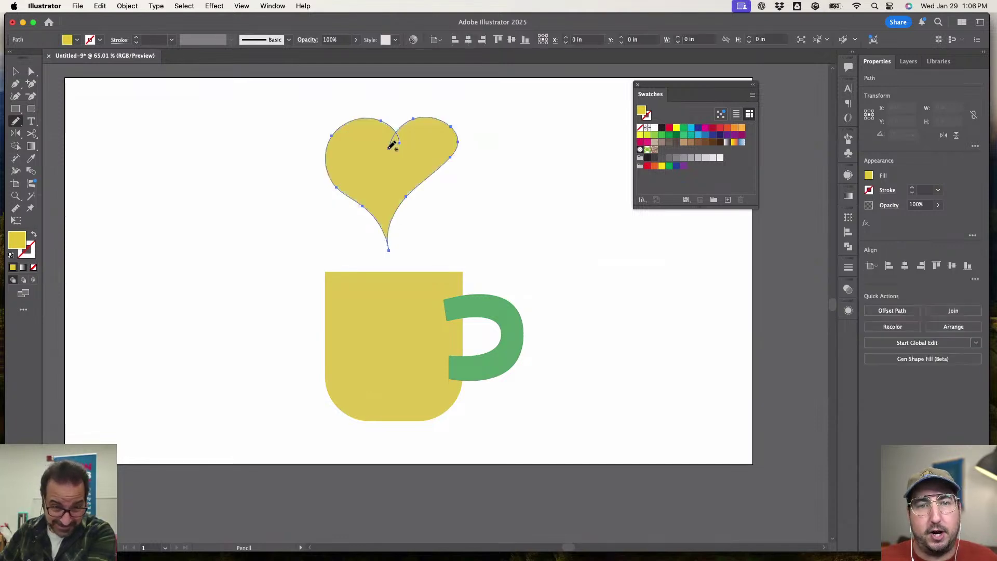
- Review the Pencil tool's fidelity and path options, and close them without changing any setting
{"action": "double_click", "coordinate": [15, 121]}
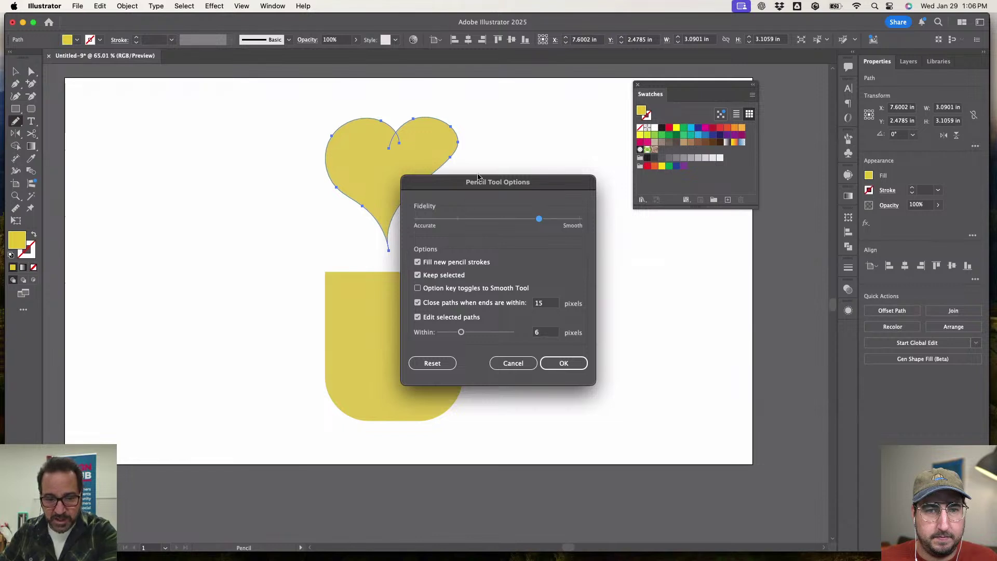
{"action": "left_click_drag", "start_coordinate": [478, 177], "coordinate": [492, 240]}
{"action": "mouse_move", "coordinate": [553, 283]}
{"action": "left_mouse_down"}
{"action": "mouse_move", "coordinate": [432, 284]}
{"action": "mouse_move", "coordinate": [555, 284]}
{"action": "left_mouse_up"}
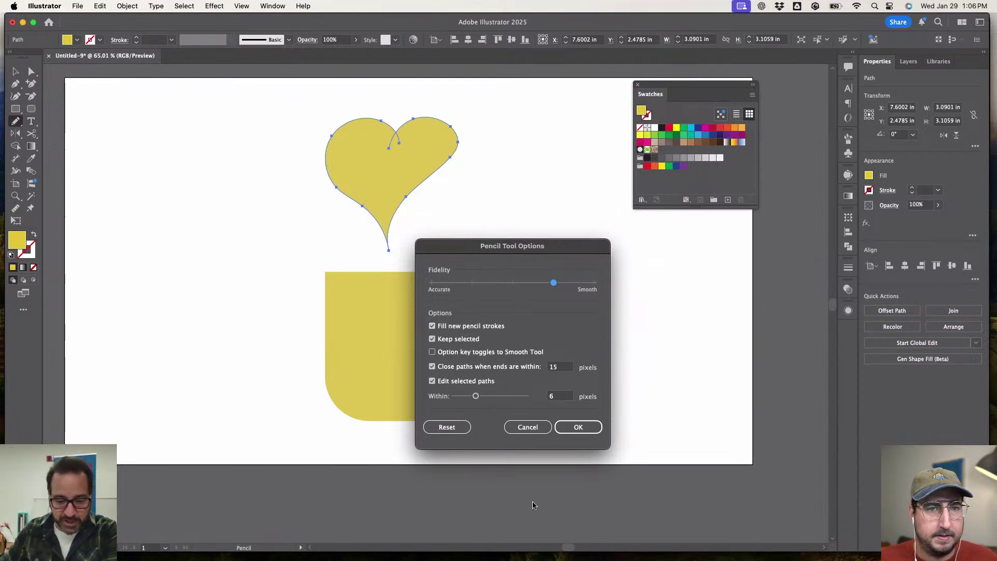
{"action": "left_click", "coordinate": [594, 426]}
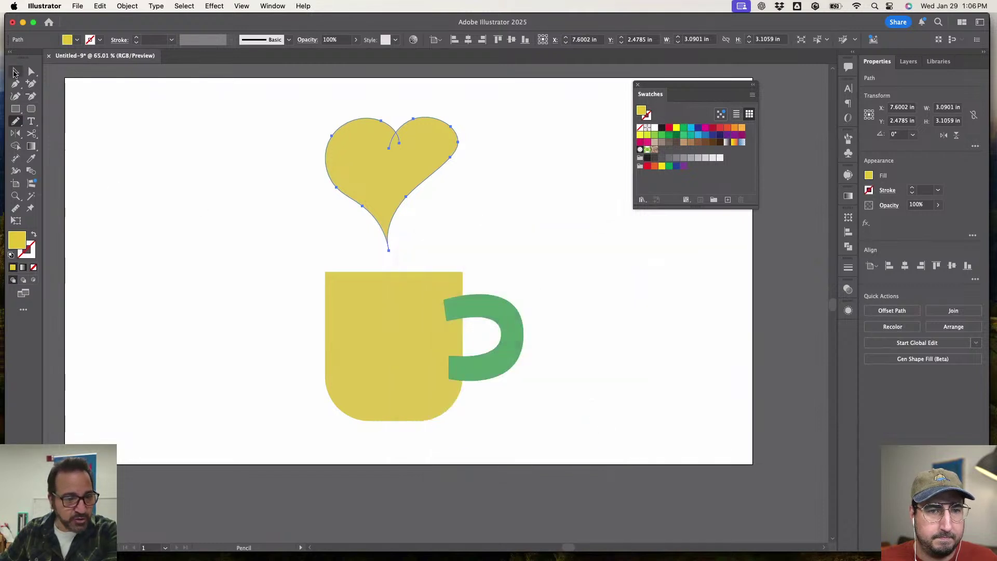
- Deselect the heart and set the Pencil tool's Fidelity to the most Accurate setting
{"action": "left_click", "coordinate": [15, 71]}
{"action": "left_click", "coordinate": [189, 165]}
{"action": "double_click", "coordinate": [15, 121]}
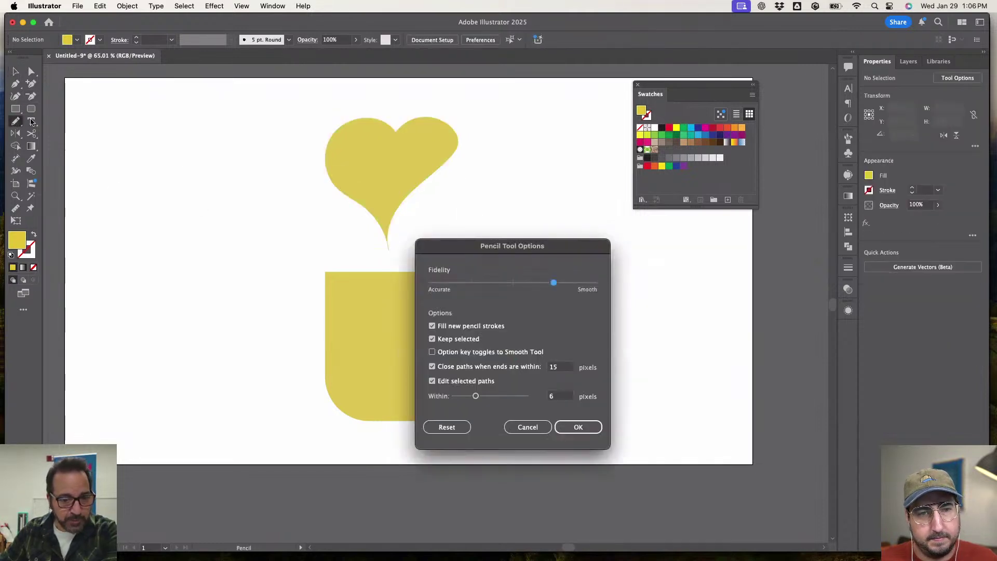
{"action": "left_click", "coordinate": [431, 283]}
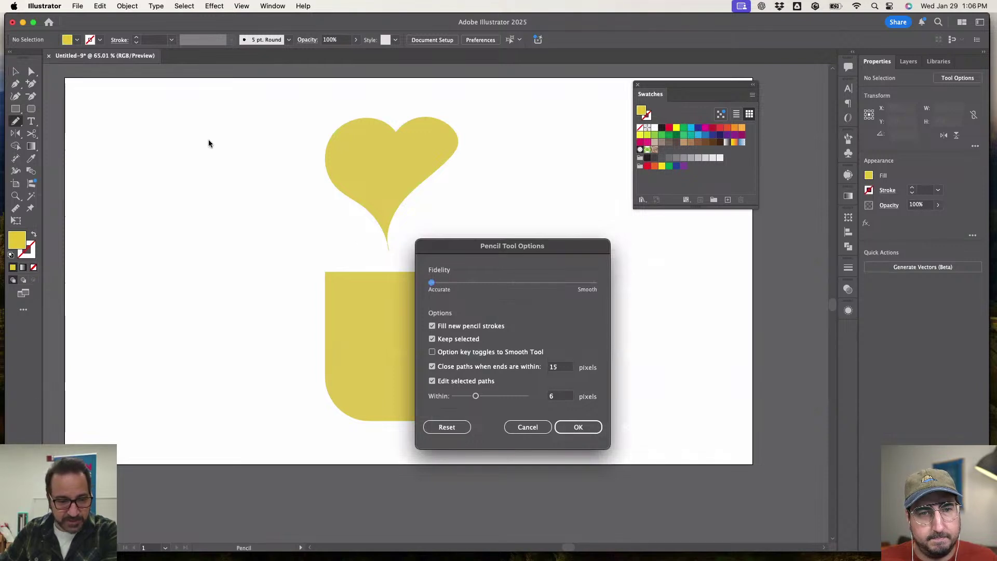
{"action": "left_click", "coordinate": [576, 426]}
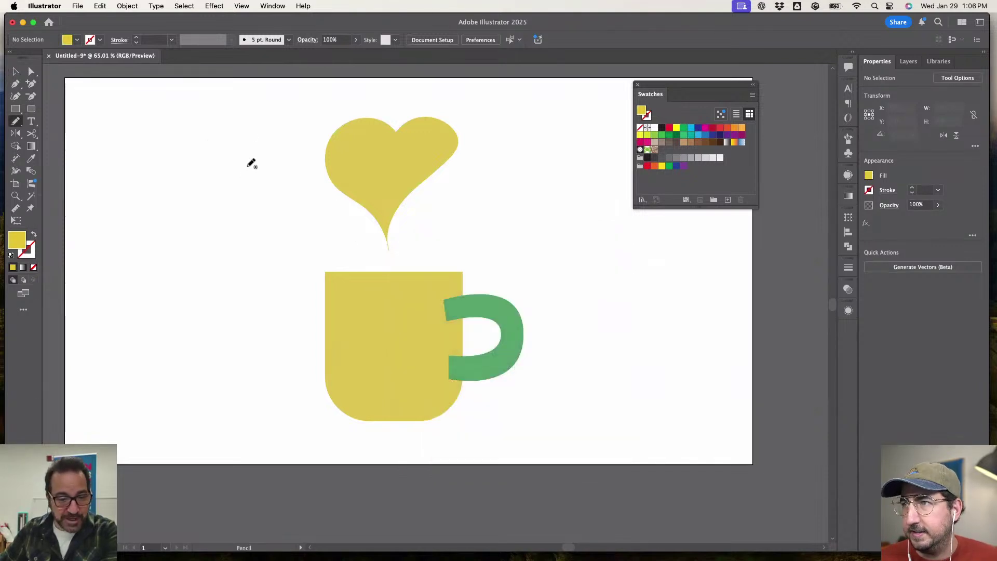
- Draw a second freehand heart about 3.03 by 3.20 in beside the first one, and delete it
{"action": "mouse_move", "coordinate": [215, 145]}
{"action": "left_mouse_down"}
{"action": "mouse_move", "coordinate": [203, 120]}
{"action": "mouse_move", "coordinate": [157, 128]}
{"action": "mouse_move", "coordinate": [152, 160]}
{"action": "mouse_move", "coordinate": [215, 254]}
{"action": "mouse_move", "coordinate": [215, 232]}
{"action": "mouse_move", "coordinate": [272, 161]}
{"action": "mouse_move", "coordinate": [273, 138]}
{"action": "mouse_move", "coordinate": [244, 118]}
{"action": "mouse_move", "coordinate": [213, 142]}
{"action": "left_mouse_up"}
{"action": "left_click", "coordinate": [15, 72]}
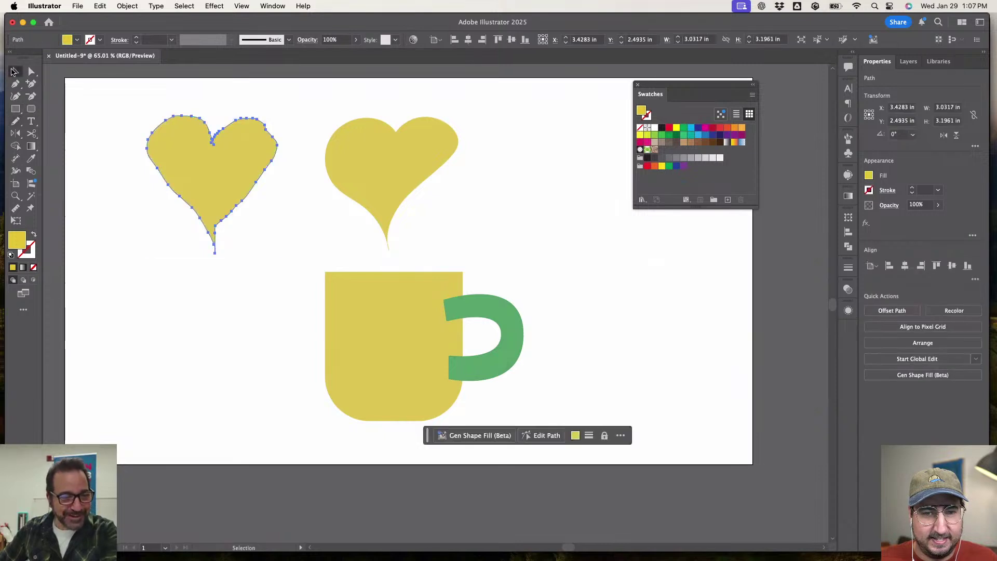
{"action": "left_click", "coordinate": [134, 135]}
{"action": "scroll", "coordinate": [135, 135], "scroll_direction": "up", "scroll_amount": 3}
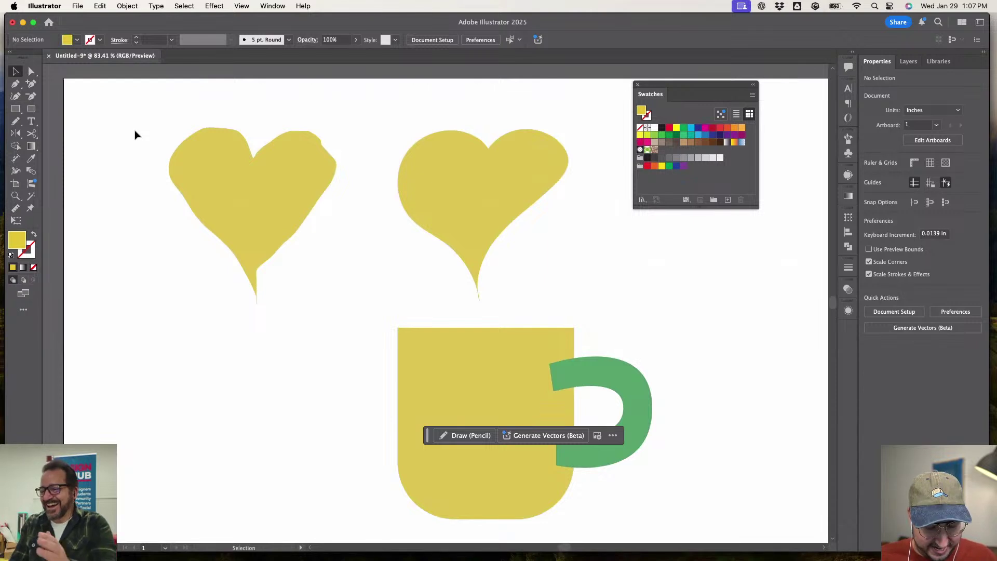
{"action": "left_click", "coordinate": [223, 159]}
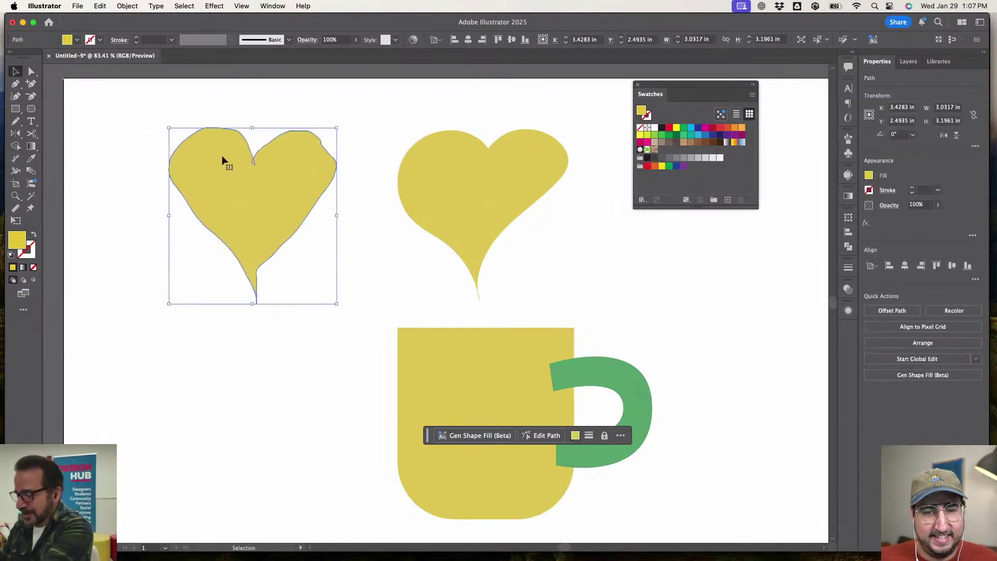
{"action": "key", "text": "Delete"}
- Fill the remaining yellow heart with the magenta pink swatch and deselect it
{"action": "left_click", "coordinate": [566, 171]}
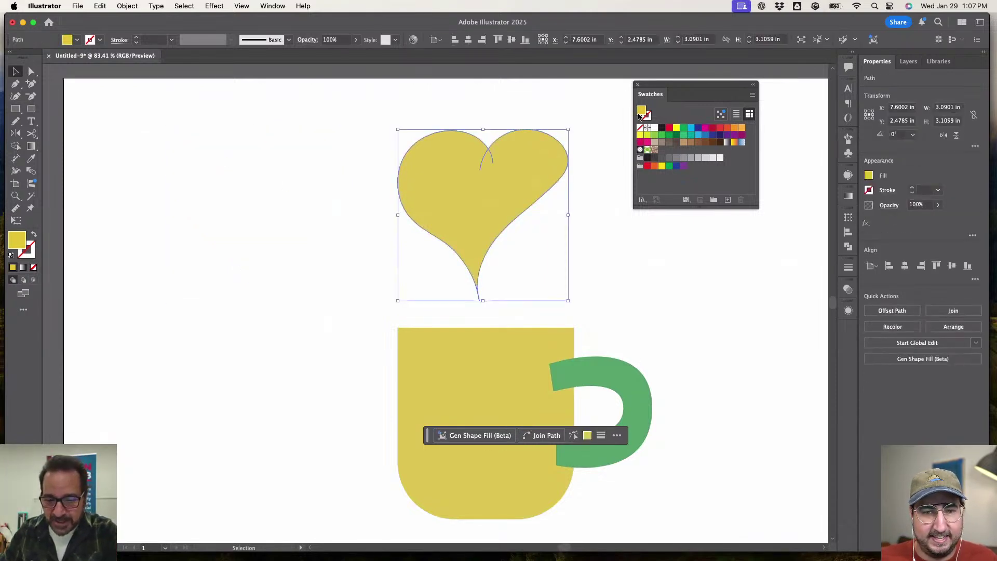
{"action": "left_click", "coordinate": [647, 142]}
{"action": "left_click", "coordinate": [597, 216]}
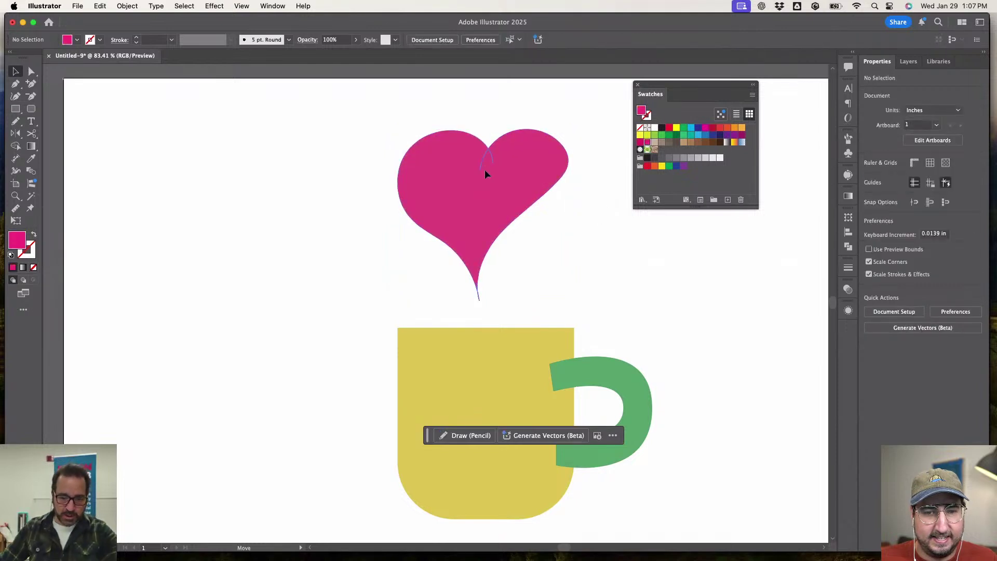
- Move the pink heart down so its tip overlaps the mug's rim, at about X 7.82 in, Y 3.76 in
{"action": "left_click_drag", "start_coordinate": [485, 170], "coordinate": [491, 233]}
{"action": "left_click", "coordinate": [620, 281]}
{"action": "scroll", "coordinate": [613, 281], "scroll_direction": "down", "scroll_amount": 3}
{"action": "scroll", "coordinate": [613, 282], "scroll_direction": "right", "scroll_amount": 3}
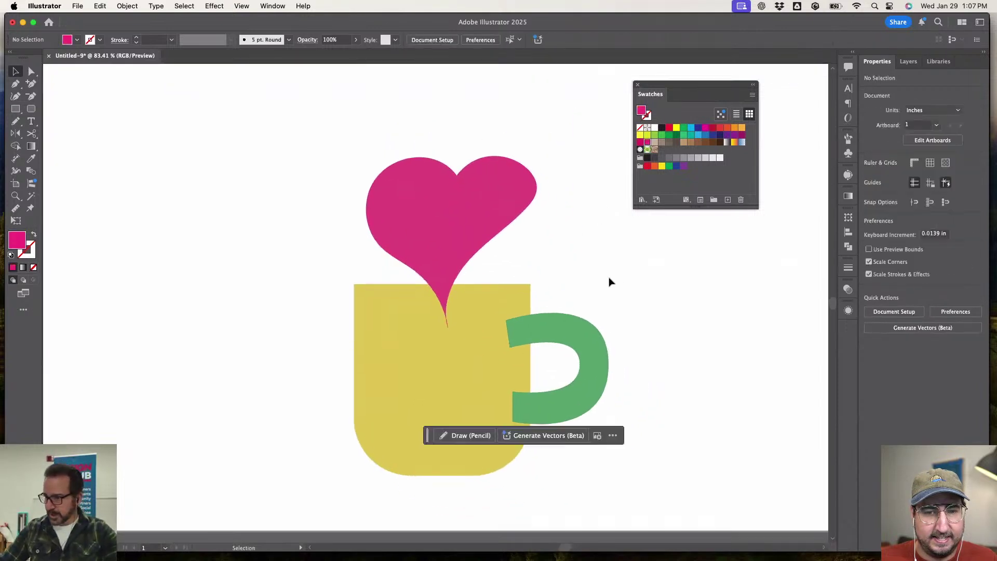
{"action": "scroll", "coordinate": [538, 276], "scroll_direction": "down", "scroll_amount": 2}
{"action": "scroll", "coordinate": [538, 277], "scroll_direction": "right", "scroll_amount": 1}
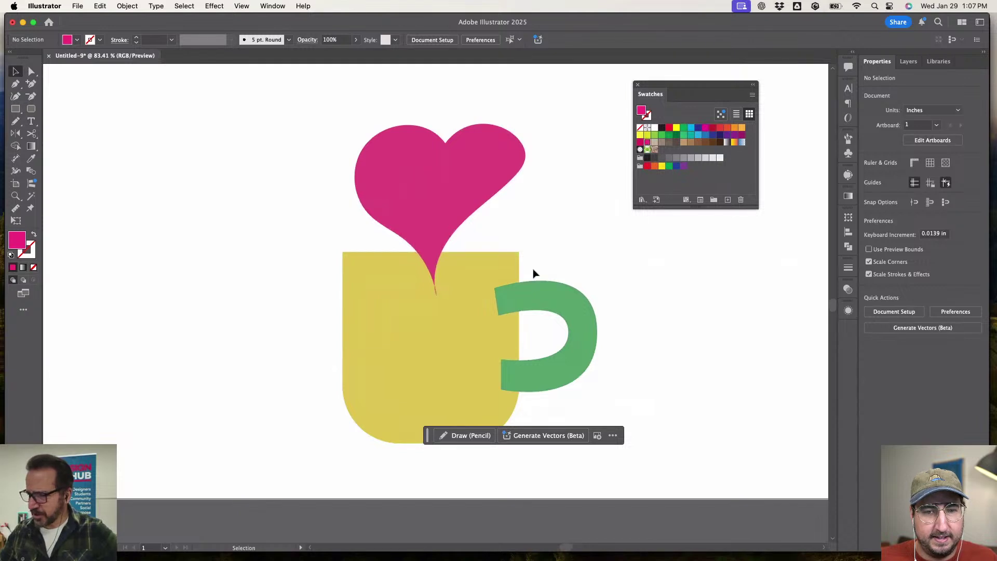
- Examine the pink heart's path and the anchor points around its lower tip with the Direct Selection tool
{"action": "left_click", "coordinate": [408, 181]}
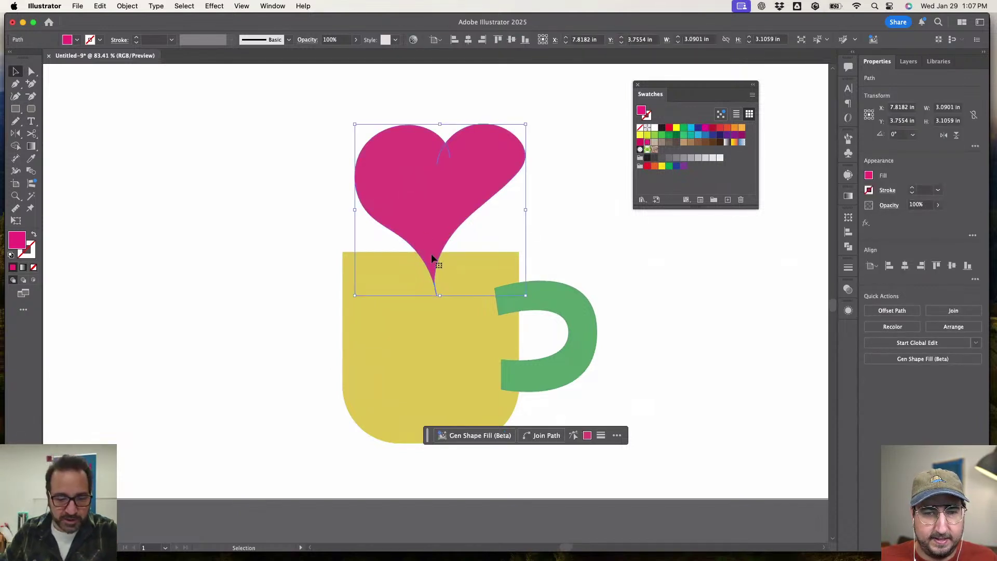
{"action": "left_click", "coordinate": [218, 107]}
{"action": "left_click", "coordinate": [31, 71]}
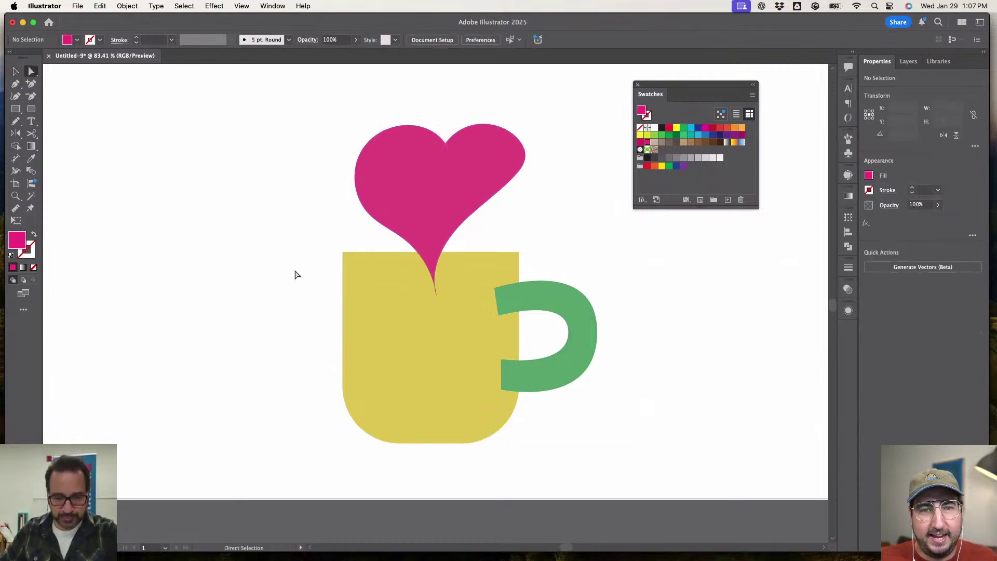
{"action": "left_click", "coordinate": [447, 251]}
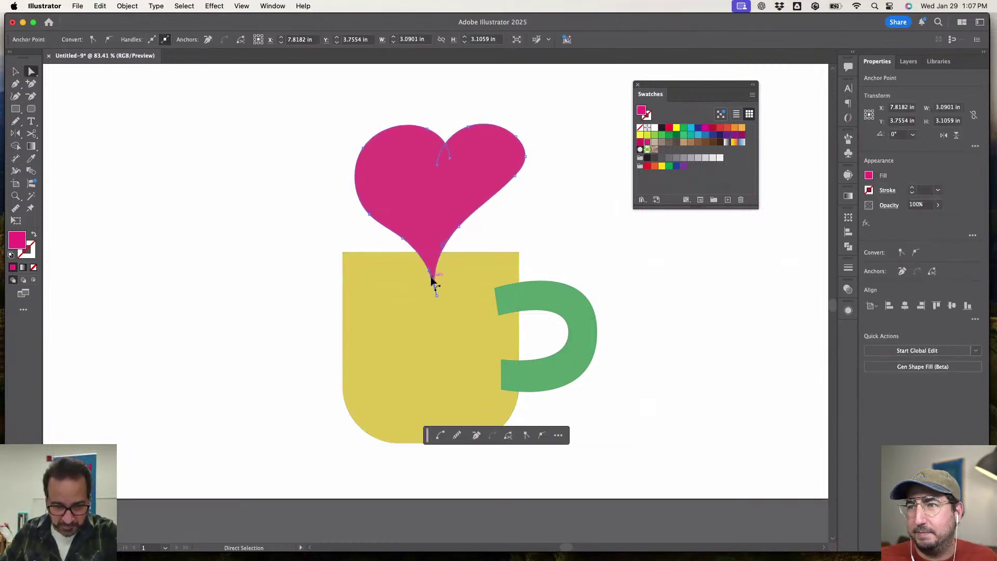
{"action": "left_click", "coordinate": [439, 274]}
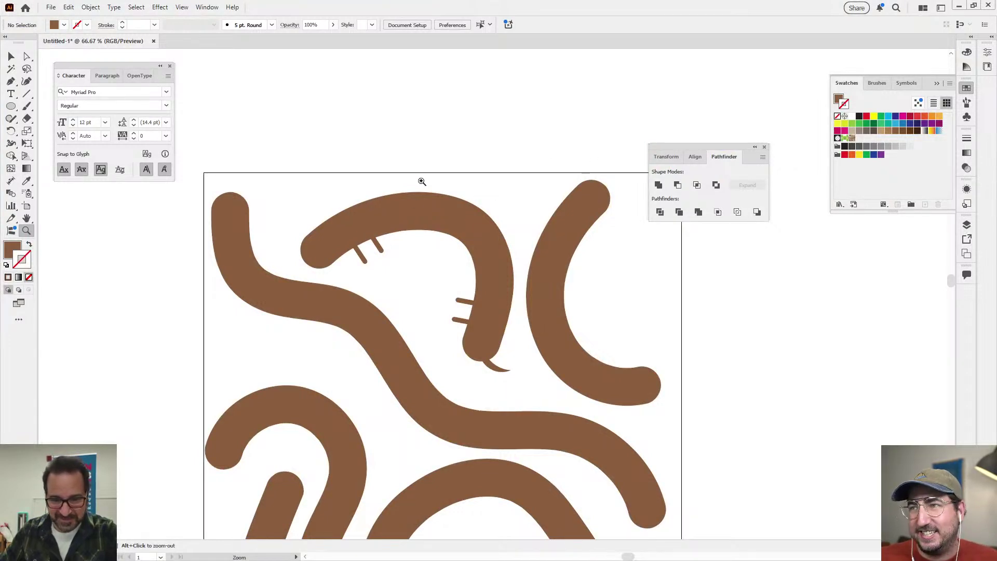
- In the brown shapes document, draw a circle about 67 pt wide above the artboard and pull its left anchor inward
{"action": "scroll", "coordinate": [306, 183], "scroll_direction": "down", "scroll_amount": 2}
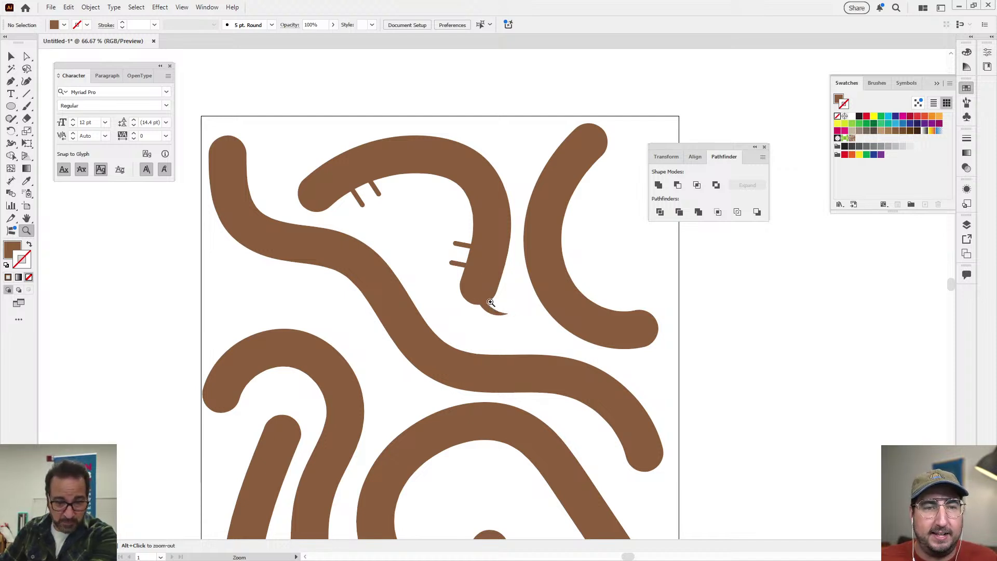
{"action": "left_click", "coordinate": [337, 180]}
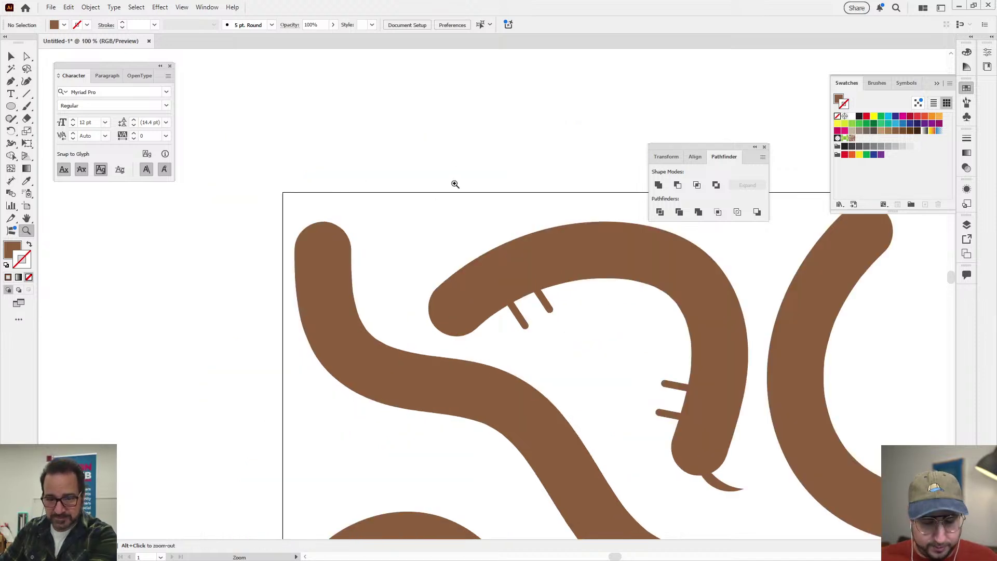
{"action": "key", "text": "l"}
{"action": "left_click_drag", "start_coordinate": [483, 180], "coordinate": [439, 136]}
{"action": "key", "text": "p"}
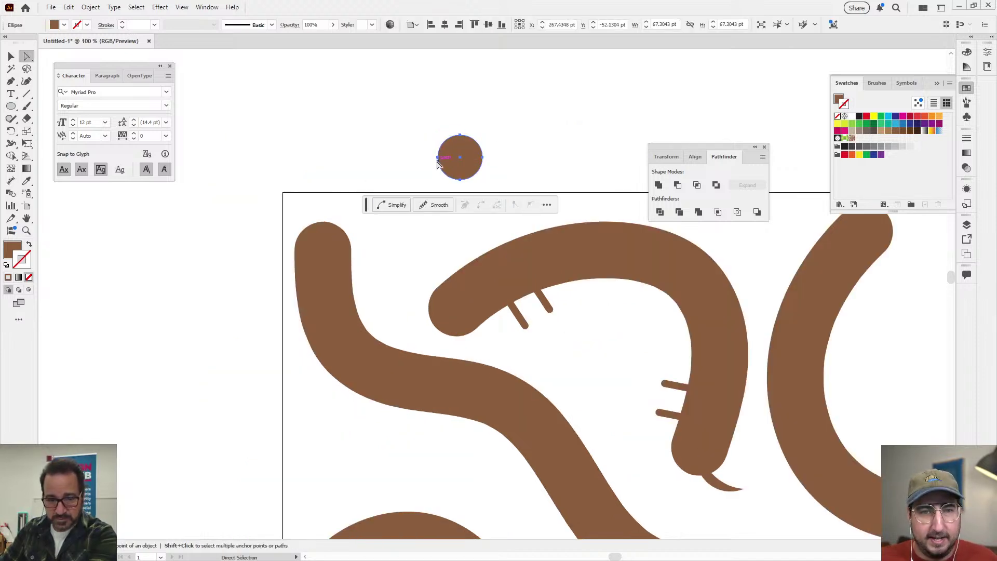
{"action": "left_click", "coordinate": [439, 156]}
- Scale the ear shape down to about 21.6 by 30.5 pt, place it on the arched body's left end, and rotate it
{"action": "key", "text": "s"}
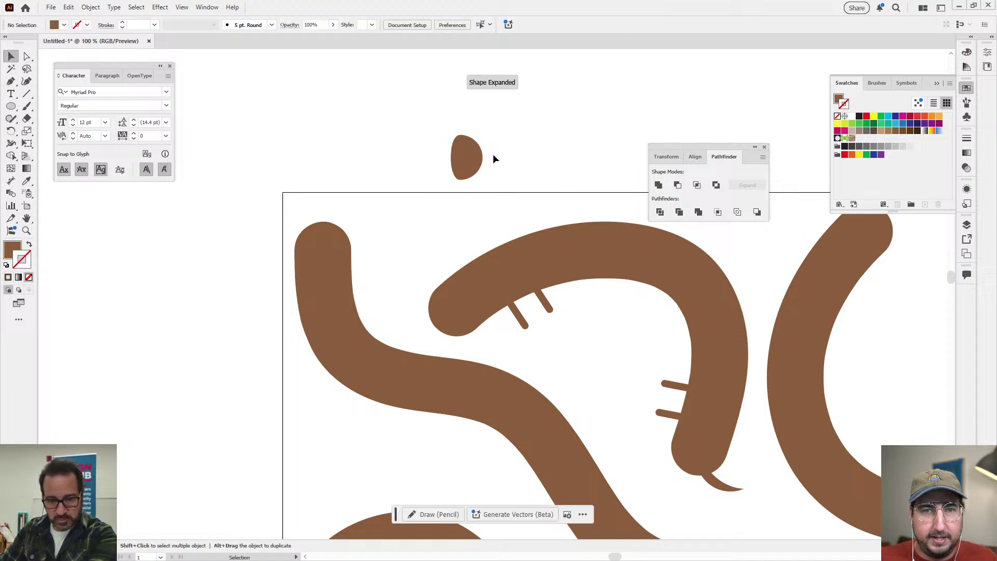
{"action": "left_click_drag", "start_coordinate": [530, 127], "coordinate": [515, 137]}
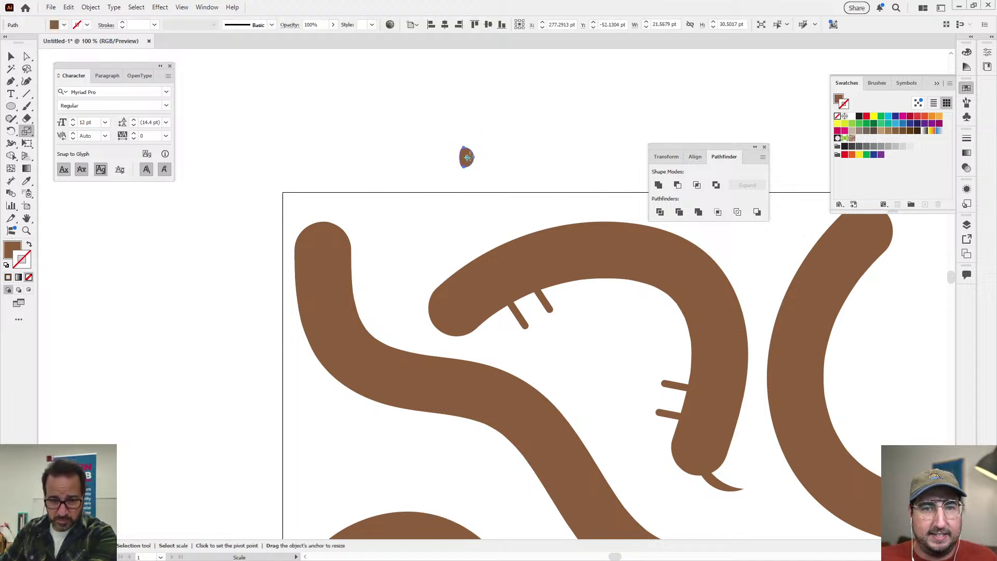
{"action": "key", "text": "r"}
{"action": "mouse_move", "coordinate": [469, 178]}
{"action": "left_mouse_down"}
{"action": "mouse_move", "coordinate": [460, 276]}
{"action": "mouse_move", "coordinate": [475, 179]}
{"action": "left_mouse_up"}
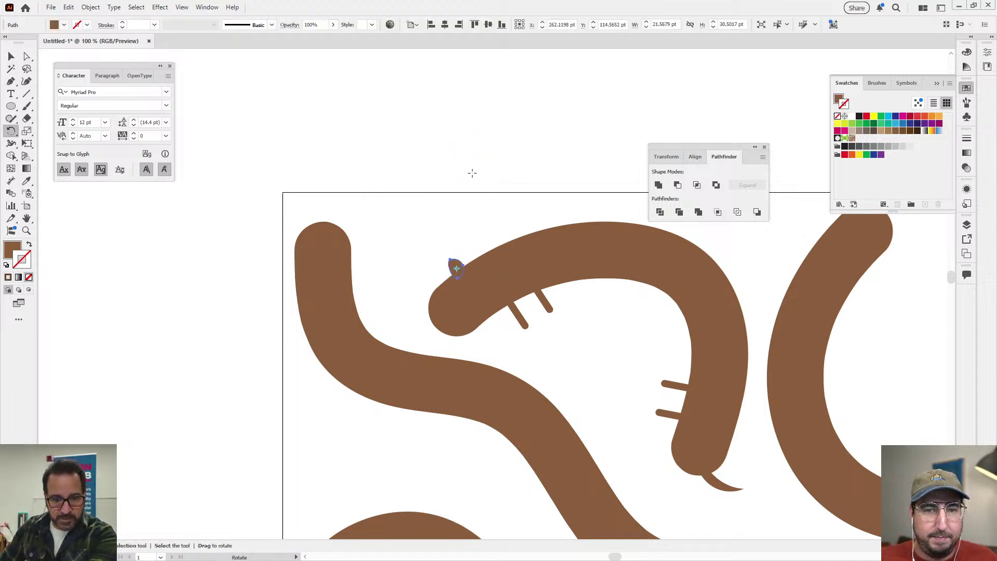
- Adjust the ear on the arched body's head, duplicate it beside the original, and group the two ears
{"action": "key", "text": "v"}
{"action": "left_click", "coordinate": [449, 269]}
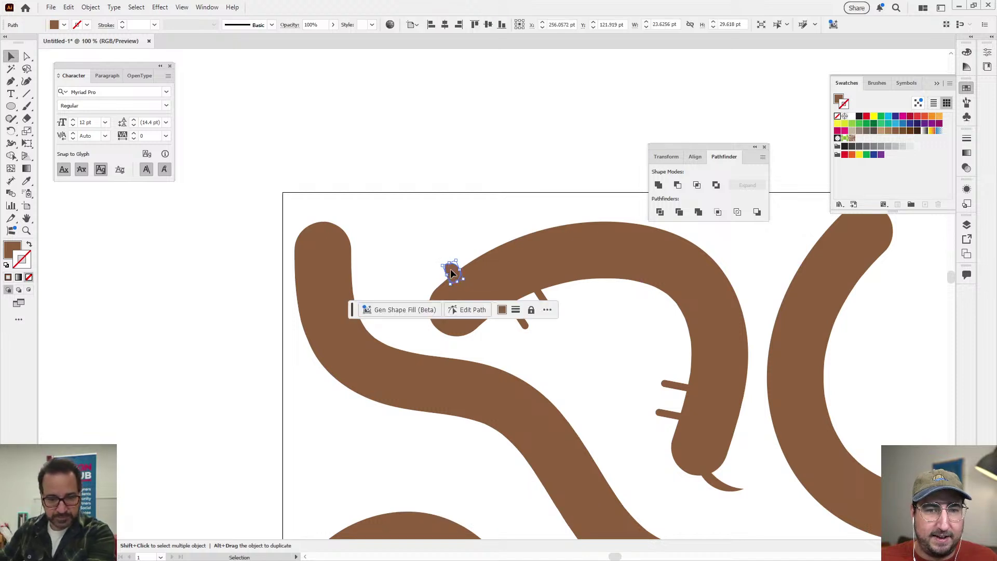
{"action": "left_click_drag", "start_coordinate": [450, 269], "coordinate": [440, 279]}
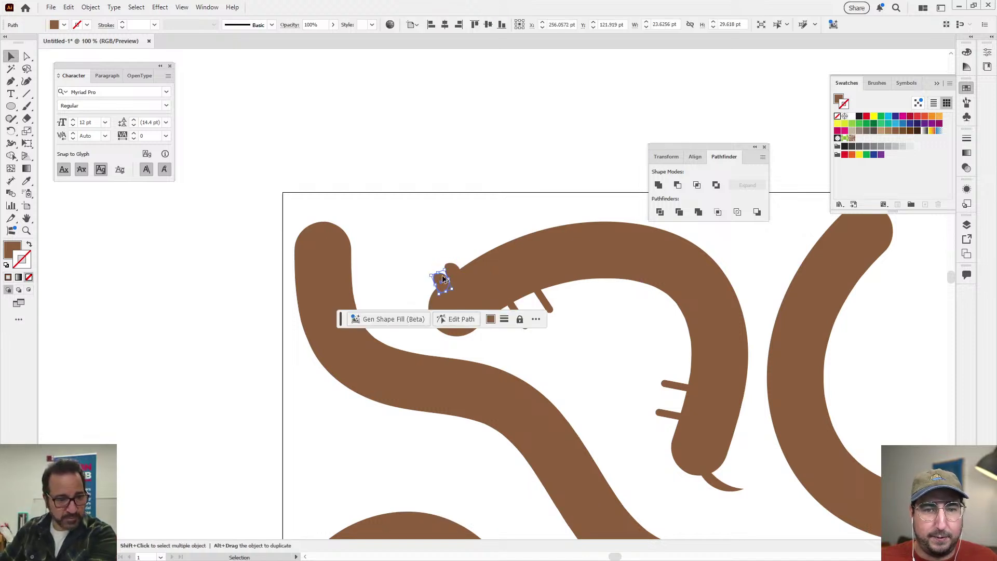
{"action": "left_click", "coordinate": [453, 269], "text": "shift"}
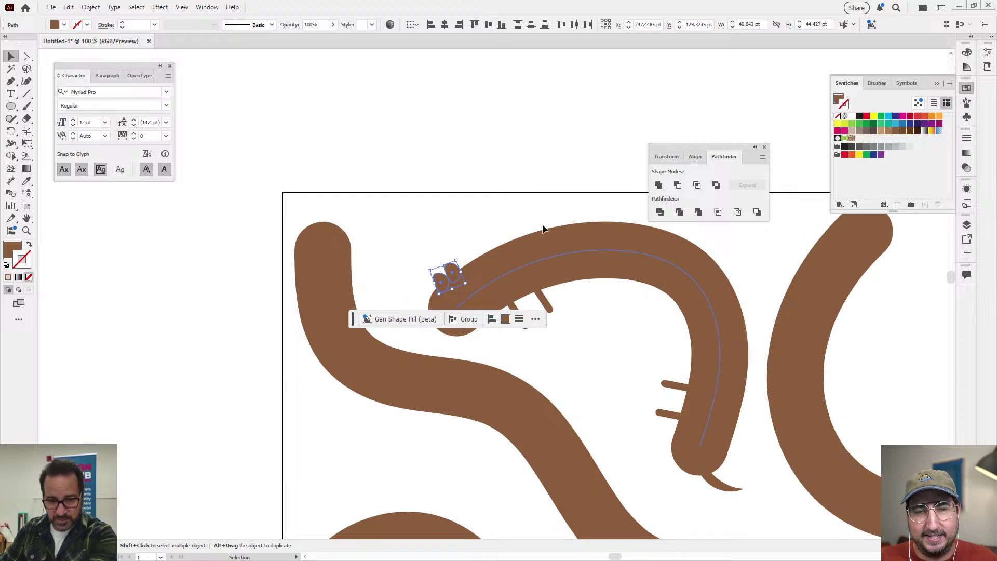
{"action": "key", "text": "ctrl+g"}
- Copy the ear group onto the upper end of the C-shaped body and rotate it to fit the head
{"action": "left_click", "coordinate": [678, 385]}
{"action": "key", "text": "z"}
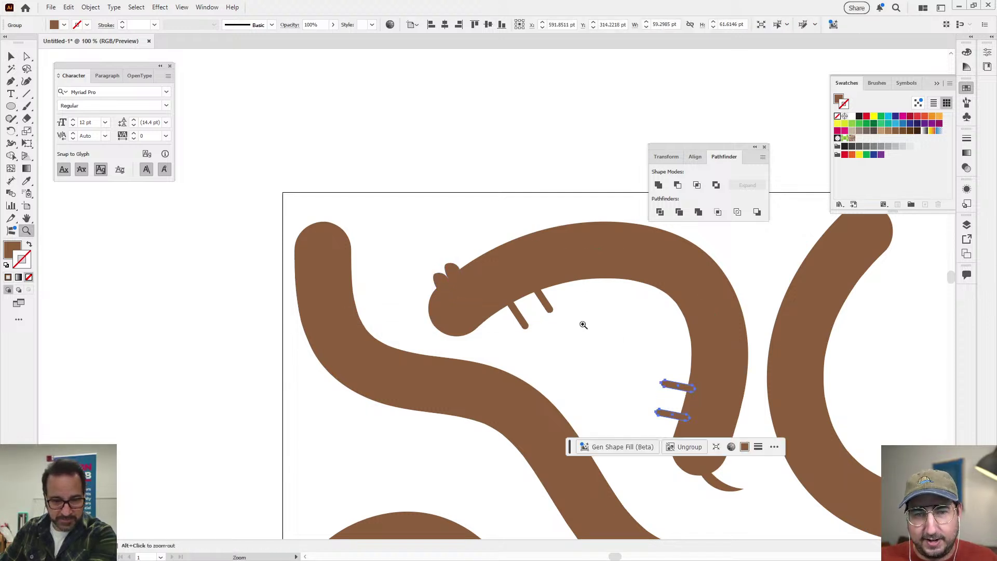
{"action": "left_click", "coordinate": [583, 324], "text": "alt"}
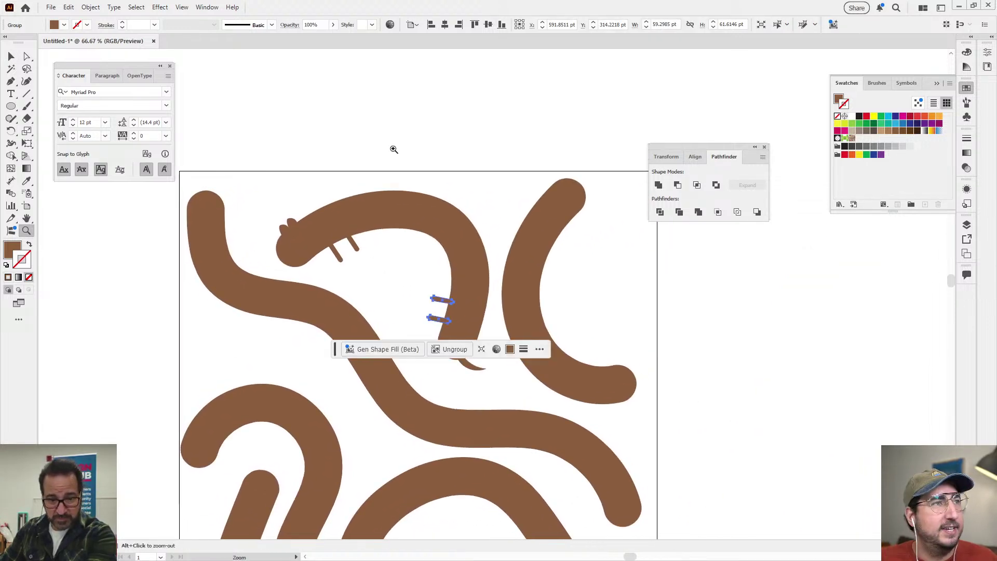
{"action": "key", "text": "v"}
{"action": "left_click", "coordinate": [307, 209]}
{"action": "left_click_drag", "start_coordinate": [292, 221], "coordinate": [547, 189]}
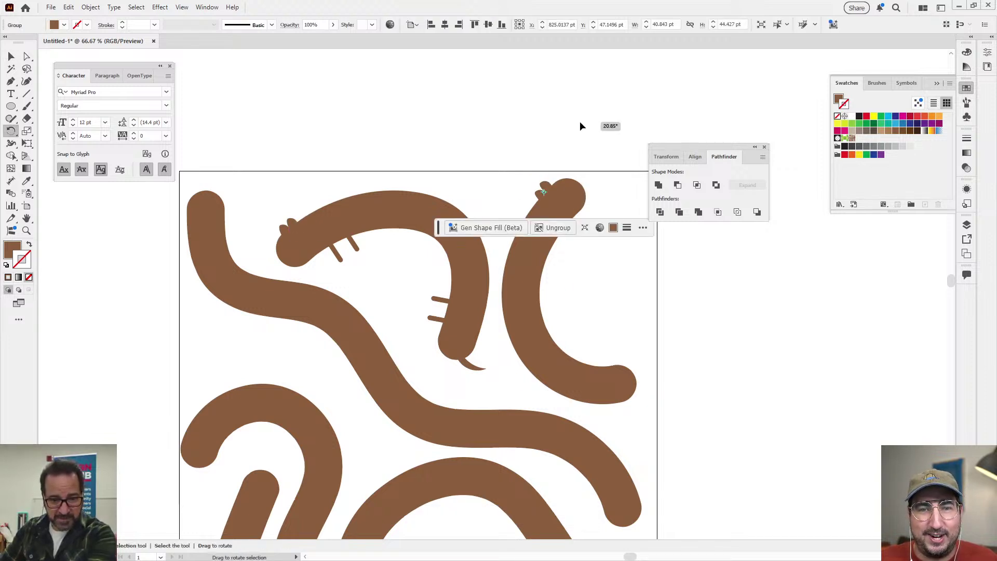
{"action": "left_click", "coordinate": [542, 152]}
- Copy the arched body's hind leg pair to the lower inner curve of the C-shaped body and rotate it to fit
{"action": "left_click_drag", "start_coordinate": [438, 306], "coordinate": [584, 355]}
{"action": "key", "text": "r"}
{"action": "left_click_drag", "start_coordinate": [632, 307], "coordinate": [543, 274]}
{"action": "key", "text": "v"}
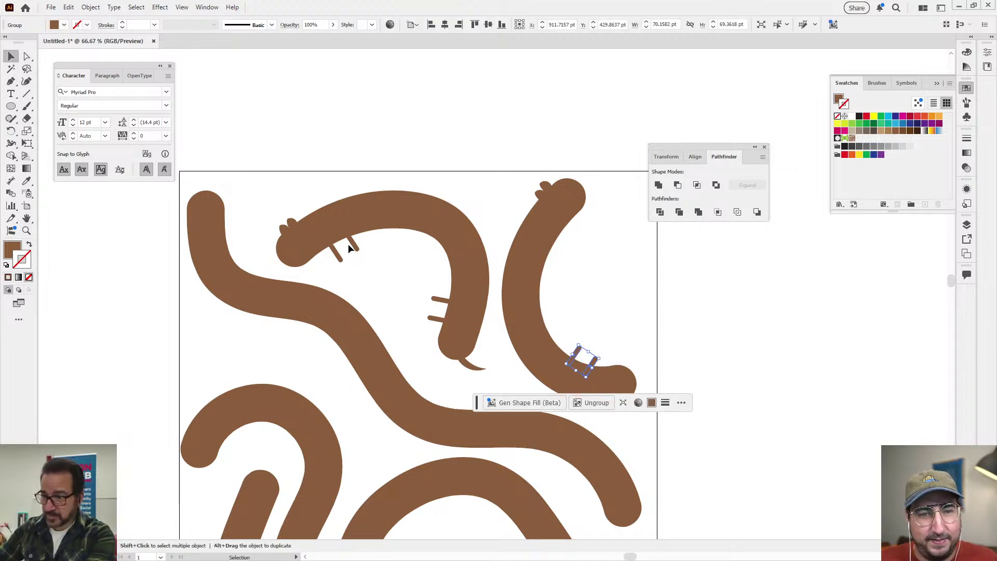
- Copy the arched body's front leg pair to the upper inner curve of the C-shaped body and rotate it to fit
{"action": "left_click_drag", "start_coordinate": [348, 245], "coordinate": [570, 242]}
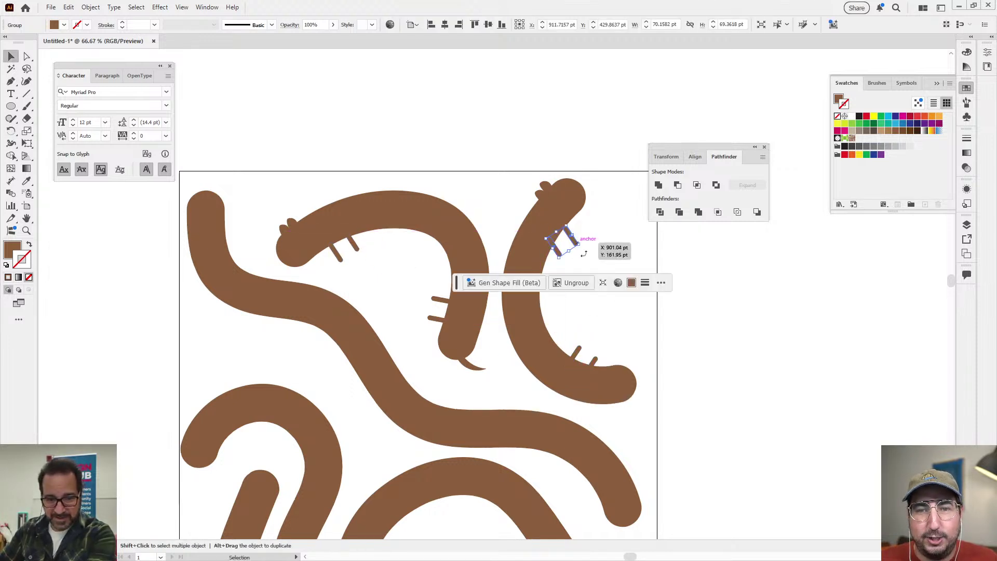
{"action": "key", "text": "r"}
{"action": "key", "text": "v"}
{"action": "left_click", "coordinate": [411, 322]}
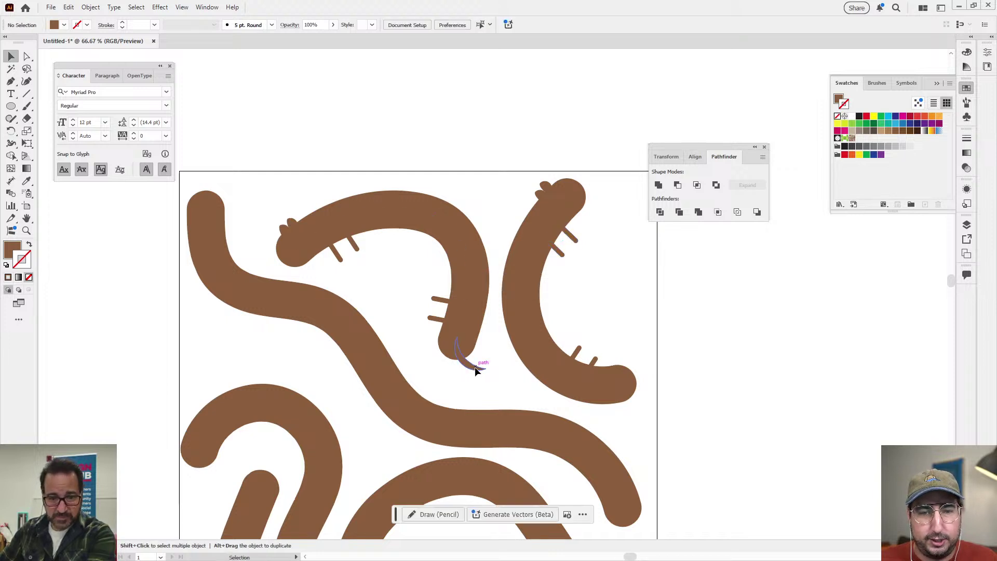
- Copy the arched body's tail to the lower end of the C-shaped body and rotate it to point upward
{"action": "left_click_drag", "start_coordinate": [471, 367], "coordinate": [638, 383]}
{"action": "key", "text": "r"}
{"action": "left_click_drag", "start_coordinate": [664, 334], "coordinate": [470, 364]}
{"action": "key", "text": "v"}
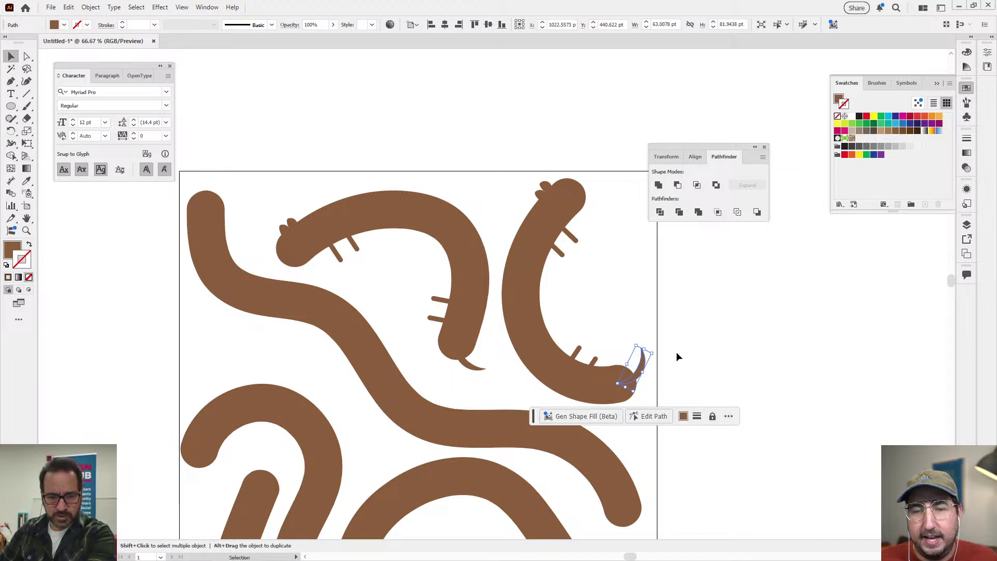
- Rotate the copied tail to point downward, position it at the C-shaped body's lower end, and deselect it
{"action": "left_click_drag", "start_coordinate": [645, 365], "coordinate": [553, 353]}
{"action": "key", "text": "r"}
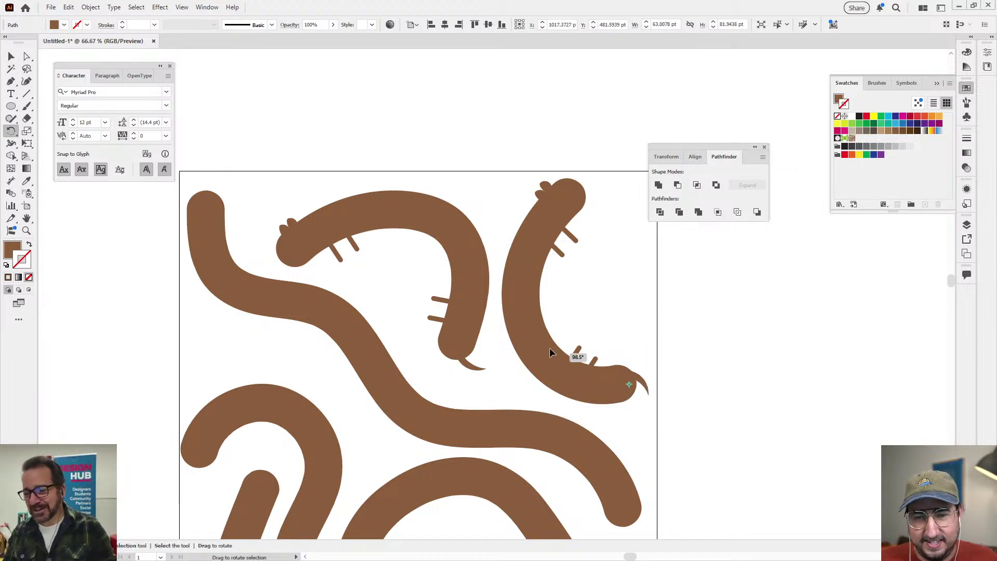
{"action": "key", "text": "v"}
{"action": "left_click_drag", "start_coordinate": [642, 386], "coordinate": [641, 399]}
{"action": "left_click", "coordinate": [689, 351]}
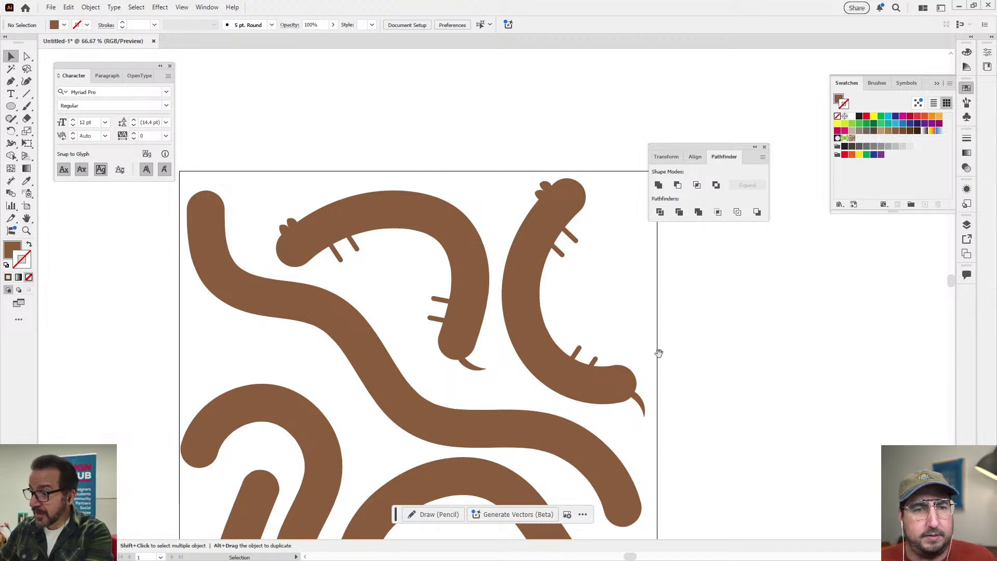
- Copy front and hind leg pairs from the arched body to the underside of the long wavy body's two ends, rotating them to fit
{"action": "scroll", "coordinate": [658, 349], "scroll_direction": "down", "scroll_amount": 2}
{"action": "mouse_move", "coordinate": [368, 220]}
{"action": "left_mouse_down"}
{"action": "mouse_move", "coordinate": [242, 289]}
{"action": "mouse_move", "coordinate": [238, 274]}
{"action": "left_mouse_up"}
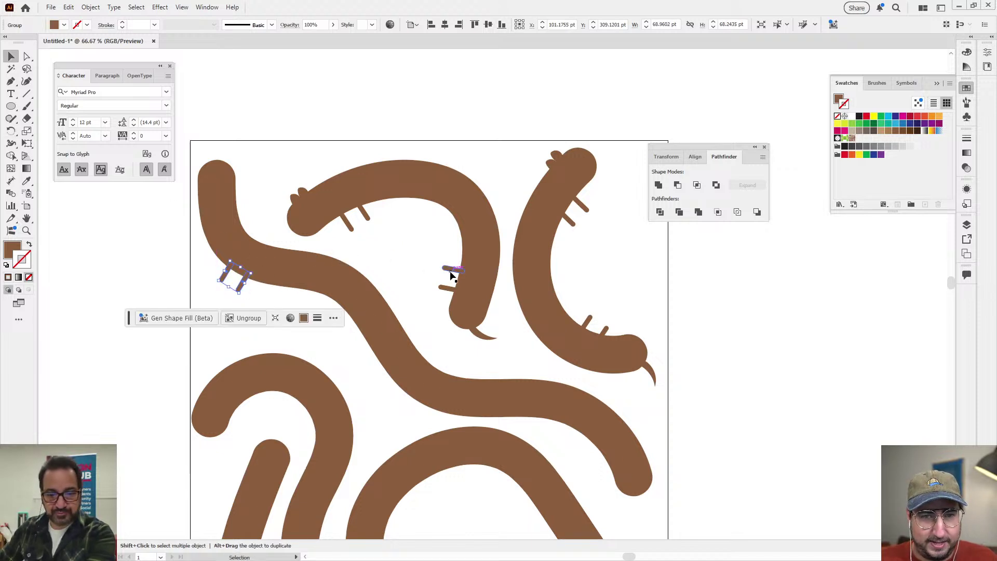
{"action": "mouse_move", "coordinate": [451, 275]}
{"action": "left_mouse_down"}
{"action": "mouse_move", "coordinate": [563, 431]}
{"action": "mouse_move", "coordinate": [597, 458]}
{"action": "left_mouse_up"}
{"action": "key", "text": "r"}
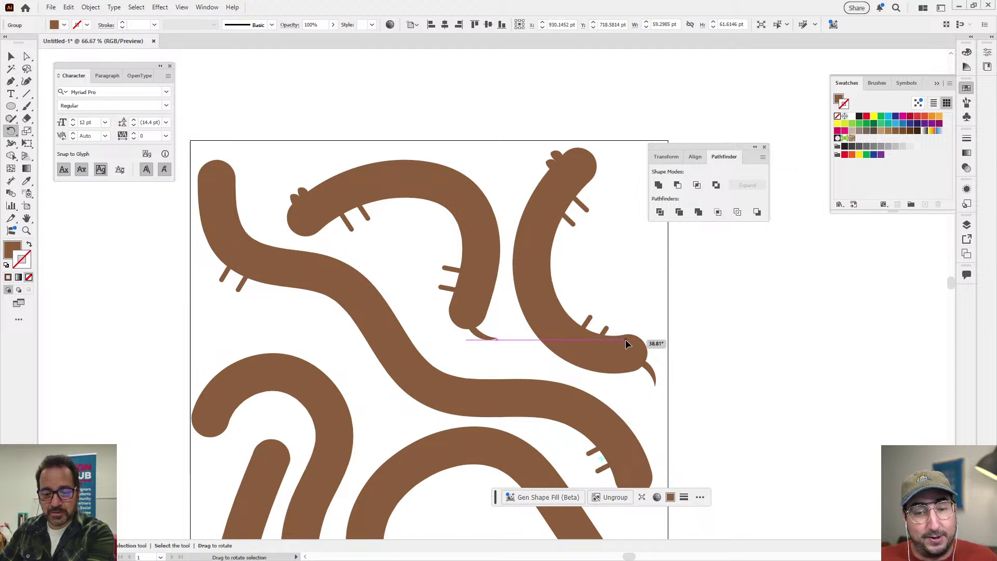
{"action": "key", "text": "v"}
- Copy the arched body's ears to the upper end of the long wavy body, rotate them to fit, and deselect them
{"action": "left_click_drag", "start_coordinate": [298, 191], "coordinate": [238, 171]}
{"action": "key", "text": "r"}
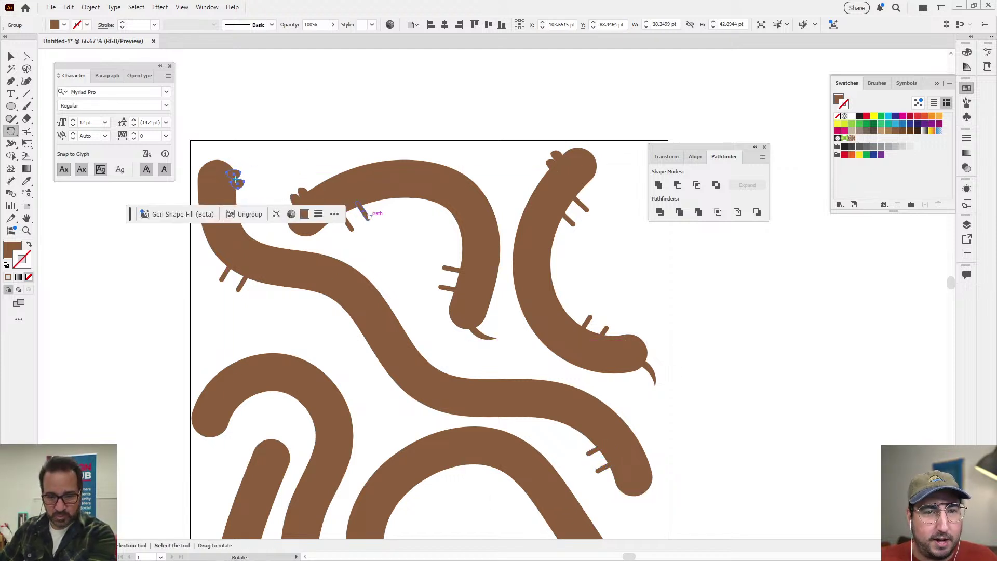
{"action": "key", "text": "ctrl+shift+a"}
- Copy the arched body's tail to the lower end of the long wavy body and deselect it
{"action": "key", "text": "ctrl+minus"}
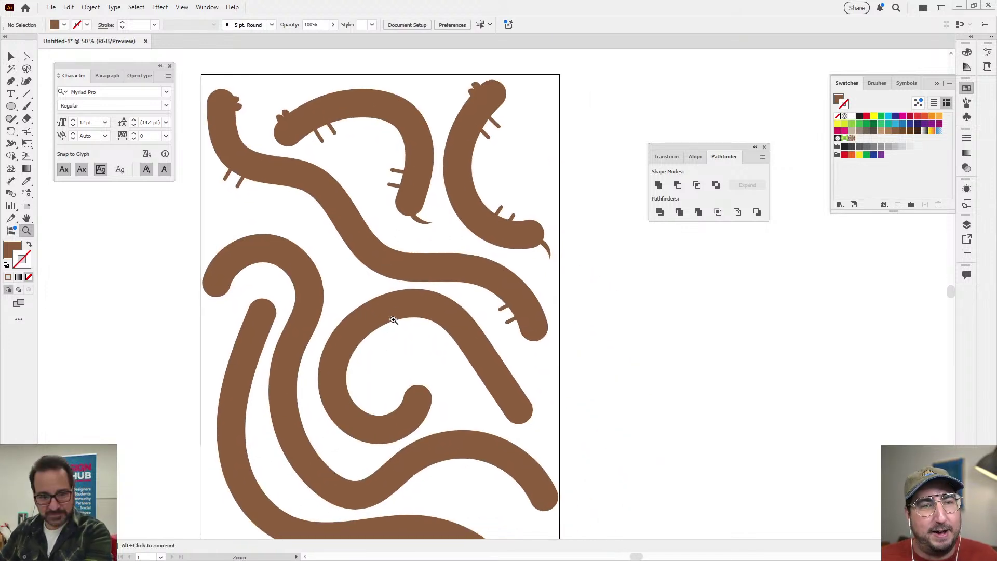
{"action": "key", "text": "v"}
{"action": "left_click_drag", "start_coordinate": [421, 220], "coordinate": [551, 348]}
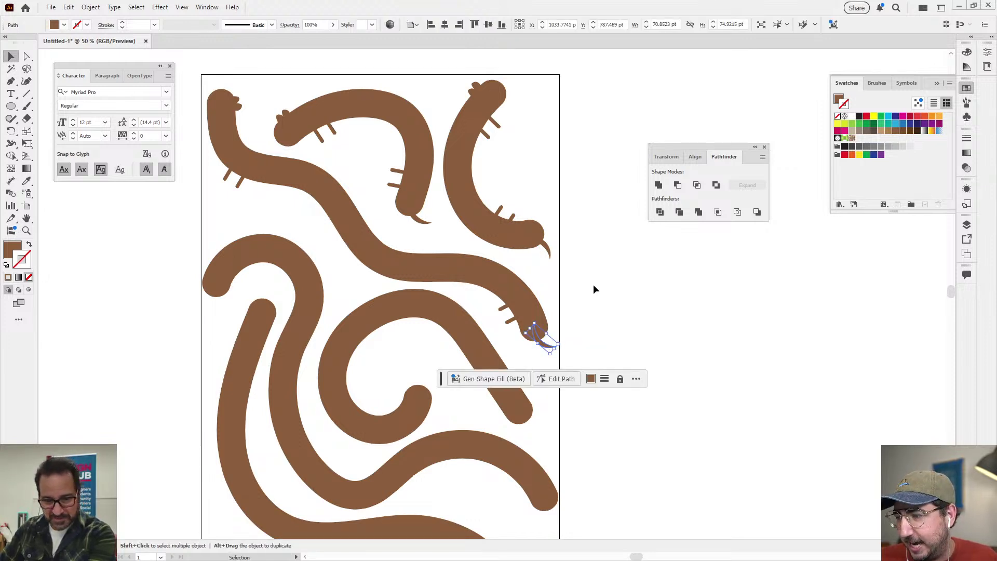
{"action": "left_click", "coordinate": [594, 285]}
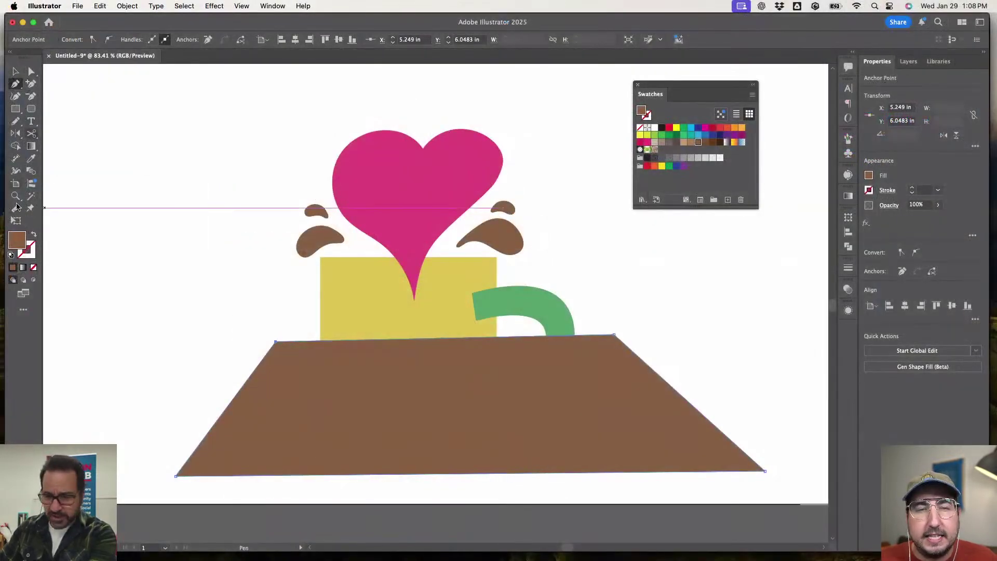
- Fill the brown tabletop shape with a lighter tan swatch and send it behind the mug and handle
{"action": "left_click", "coordinate": [15, 71]}
{"action": "left_click", "coordinate": [223, 236]}
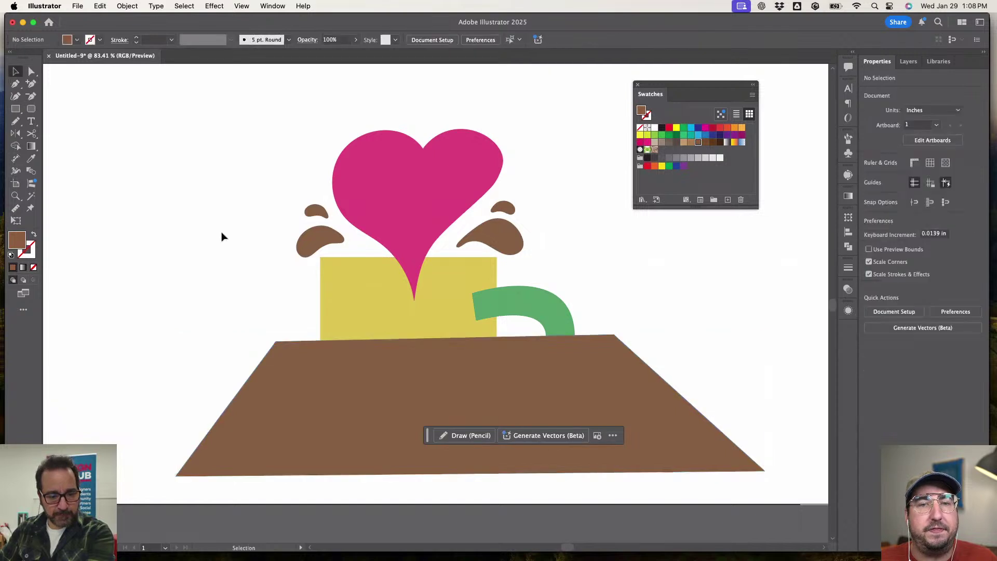
{"action": "left_click", "coordinate": [341, 387]}
{"action": "left_click", "coordinate": [682, 143]}
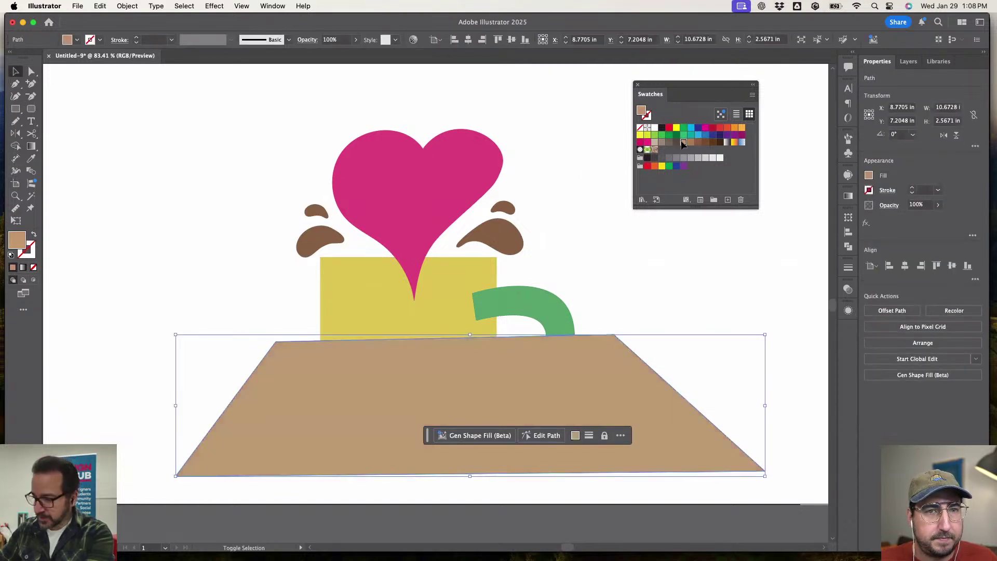
{"action": "key", "text": "super+shift+bracketleft"}
{"action": "left_click", "coordinate": [232, 227]}
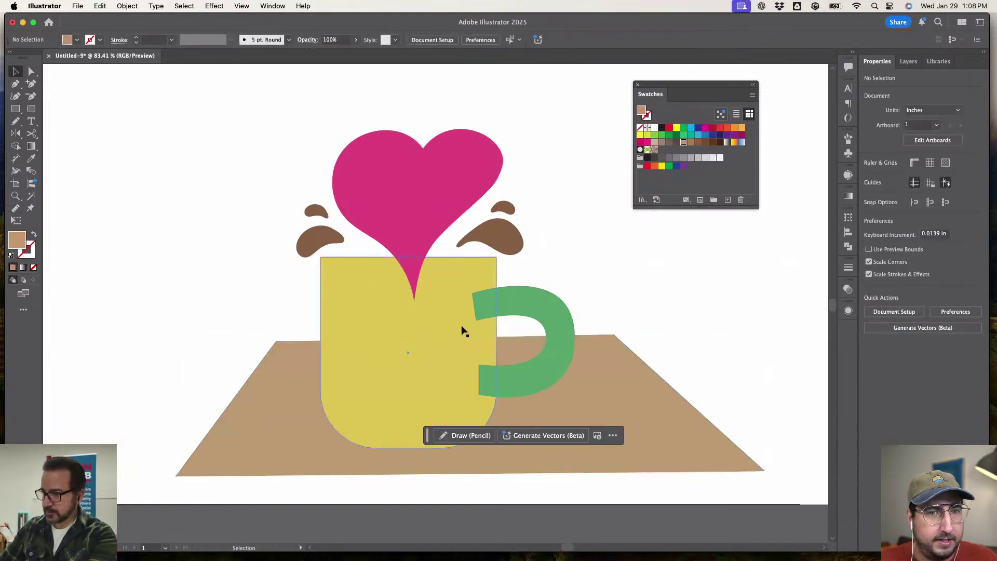
- Narrow the tan tabletop to about 10.13 in wide and reposition it horizontally beneath the mug
{"action": "left_click_drag", "start_coordinate": [652, 377], "coordinate": [625, 378]}
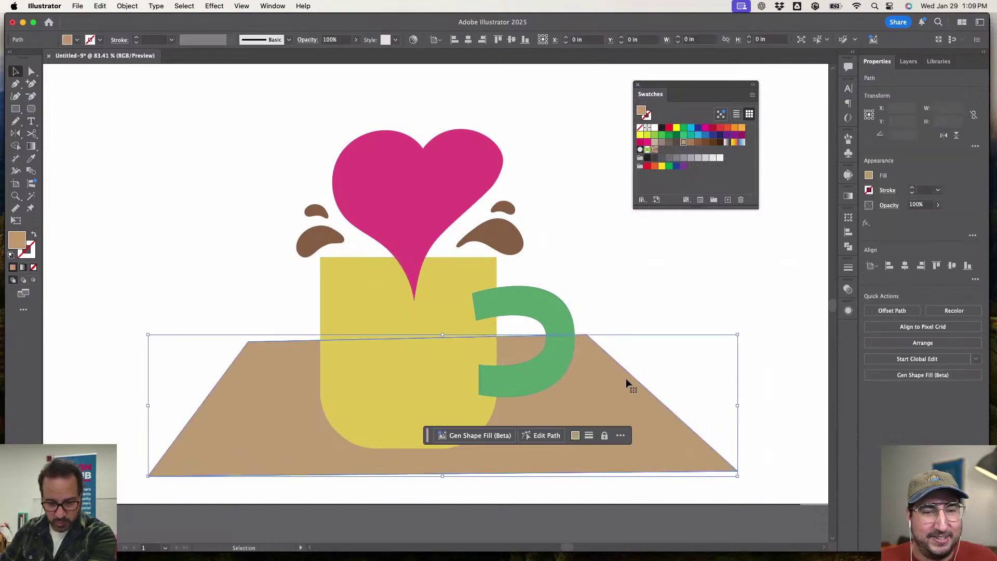
{"action": "left_click_drag", "start_coordinate": [738, 405], "coordinate": [708, 406]}
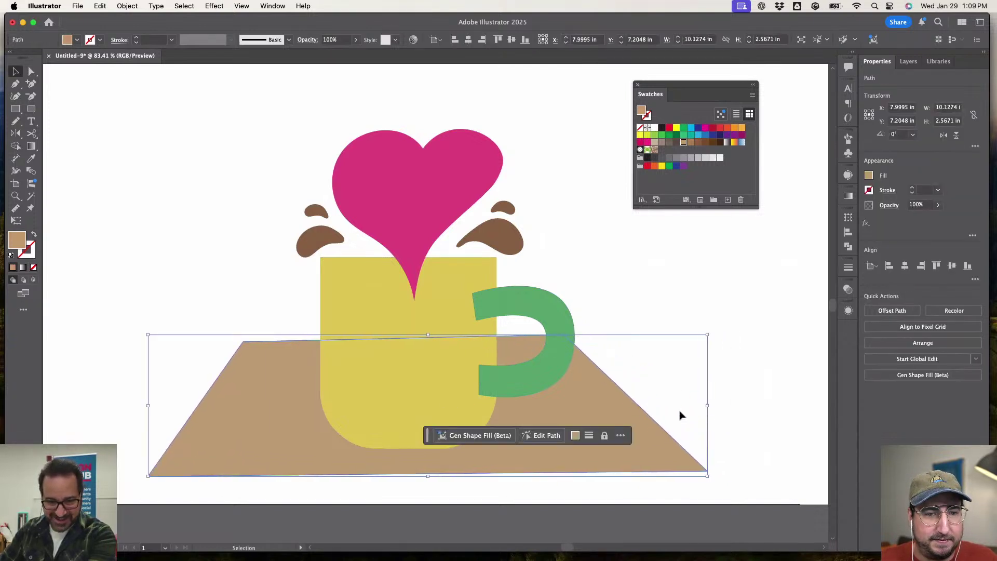
{"action": "left_click", "coordinate": [621, 435]}
{"action": "left_click_drag", "start_coordinate": [639, 425], "coordinate": [651, 423]}
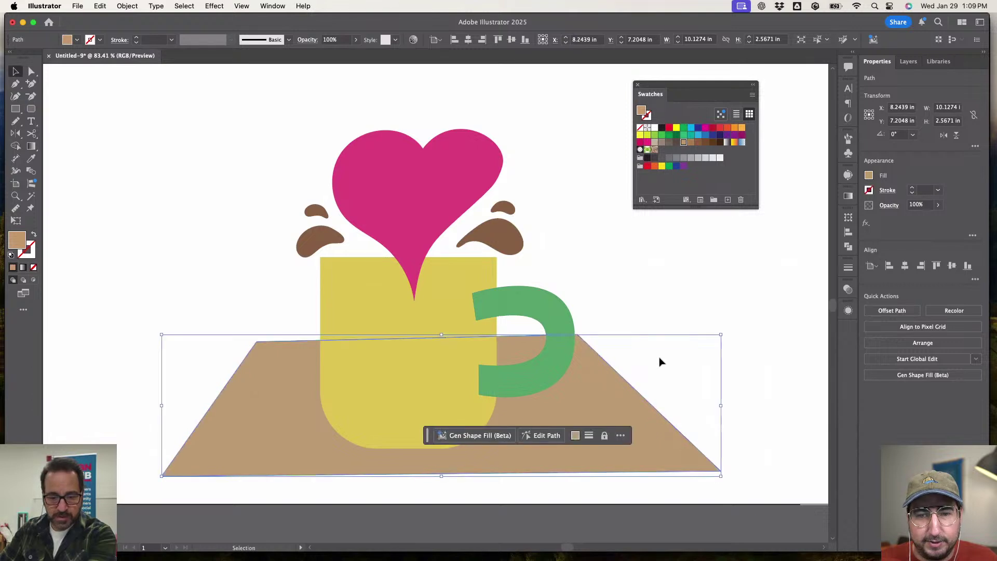
{"action": "left_click", "coordinate": [649, 306]}
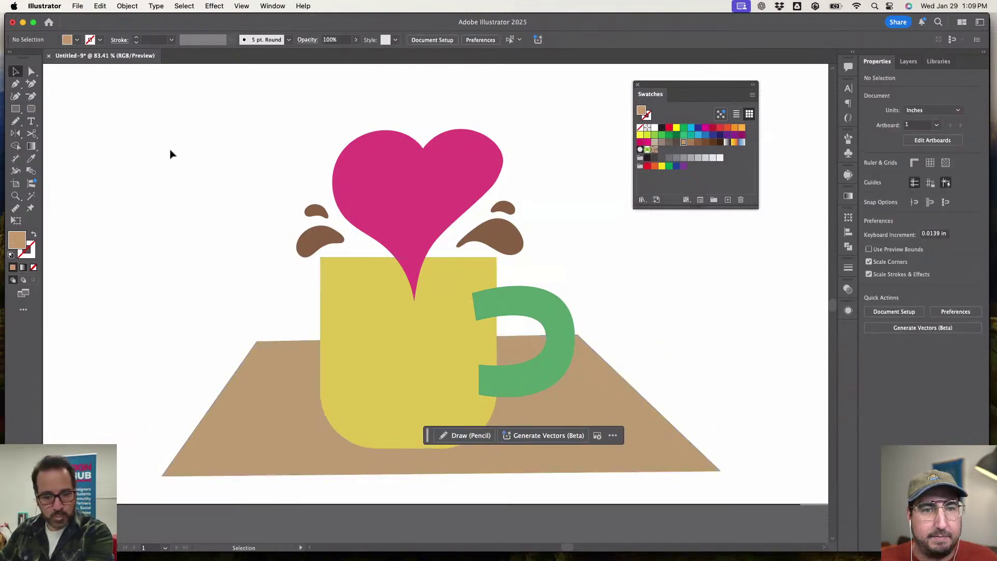
- Draw a flat ellipse about 4.78 by 0.50 in at the mug's base and fill it with a darker tan swatch
{"action": "left_click_drag", "start_coordinate": [15, 110], "coordinate": [55, 128]}
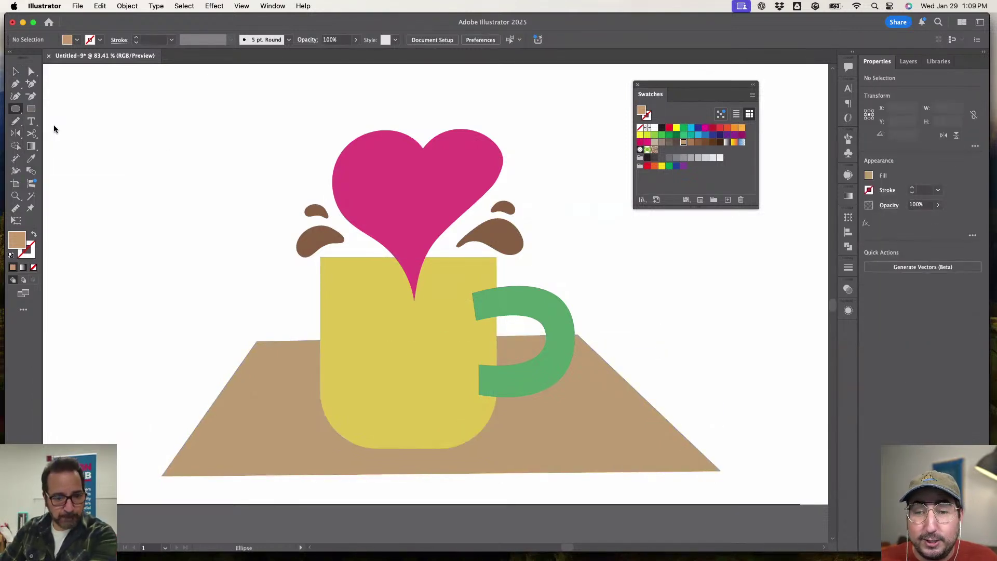
{"action": "left_click_drag", "start_coordinate": [280, 430], "coordinate": [545, 458]}
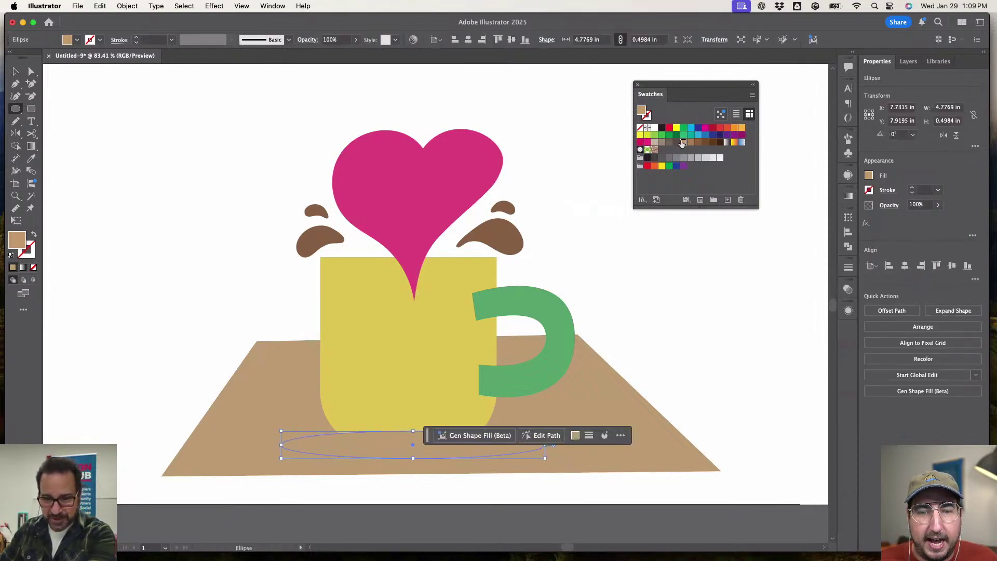
{"action": "left_click", "coordinate": [691, 144]}
- Send the shadow ellipse behind the mug, keeping the tabletop beneath it, and deselect both shapes
{"action": "left_click", "coordinate": [14, 72]}
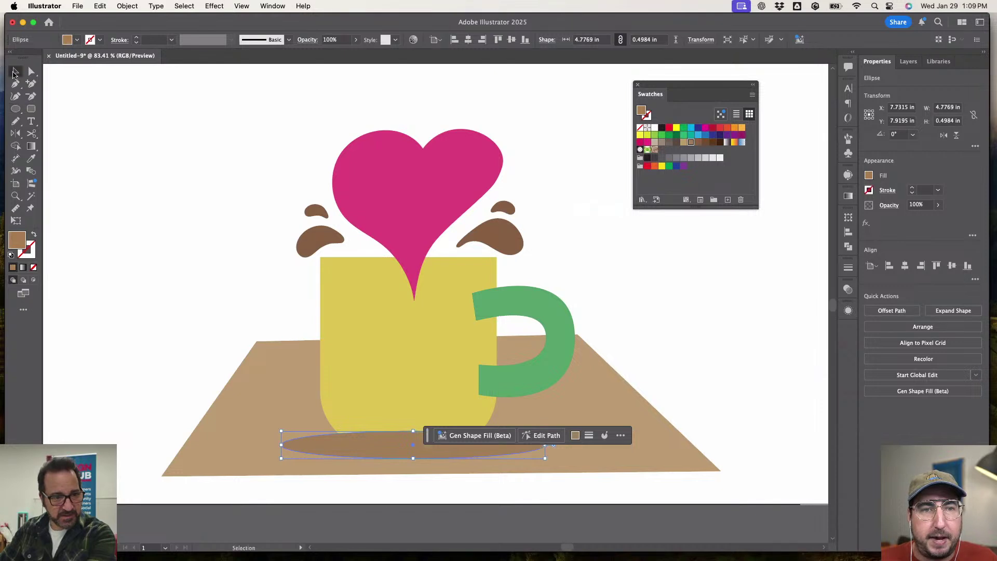
{"action": "left_click", "coordinate": [267, 376], "text": "shift"}
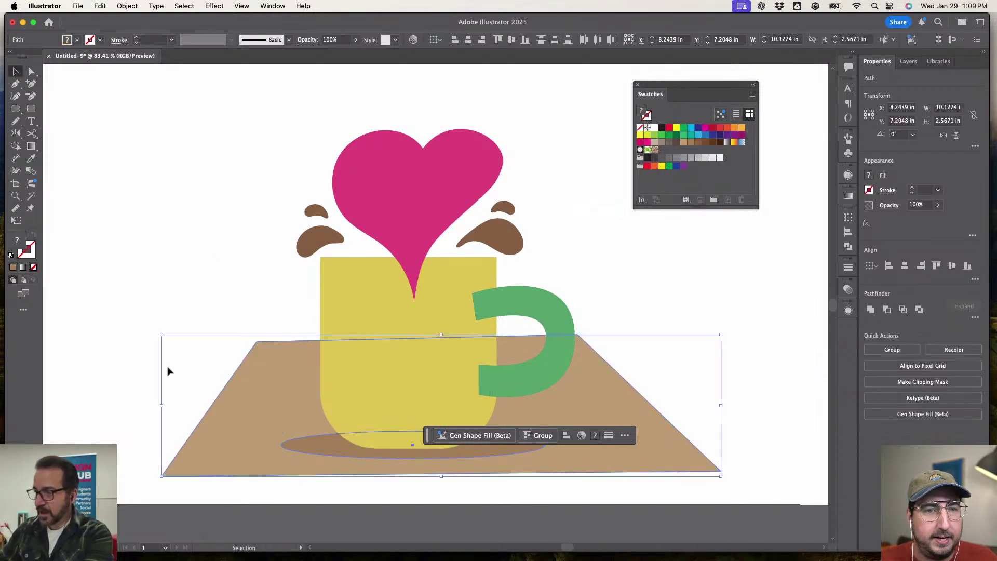
{"action": "left_click", "coordinate": [186, 274]}
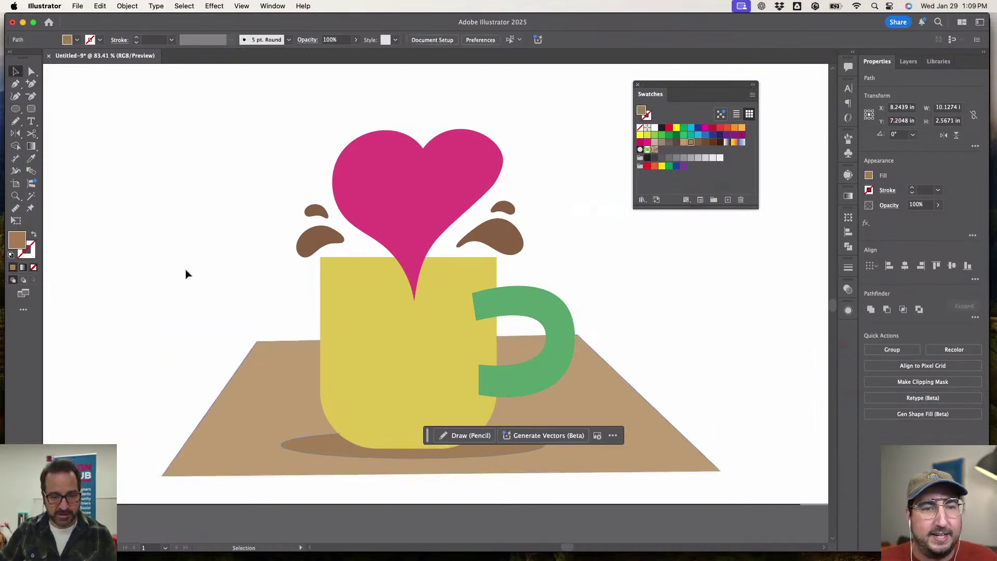
{"action": "scroll", "coordinate": [185, 274], "scroll_direction": "down", "scroll_amount": 1}
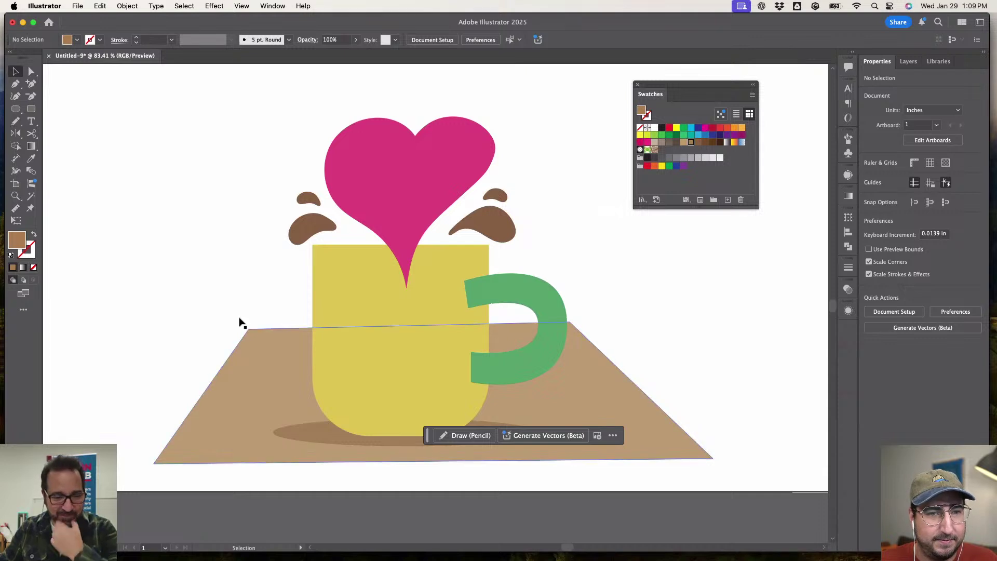
{"action": "scroll", "coordinate": [435, 456], "scroll_direction": "down", "scroll_amount": 3}
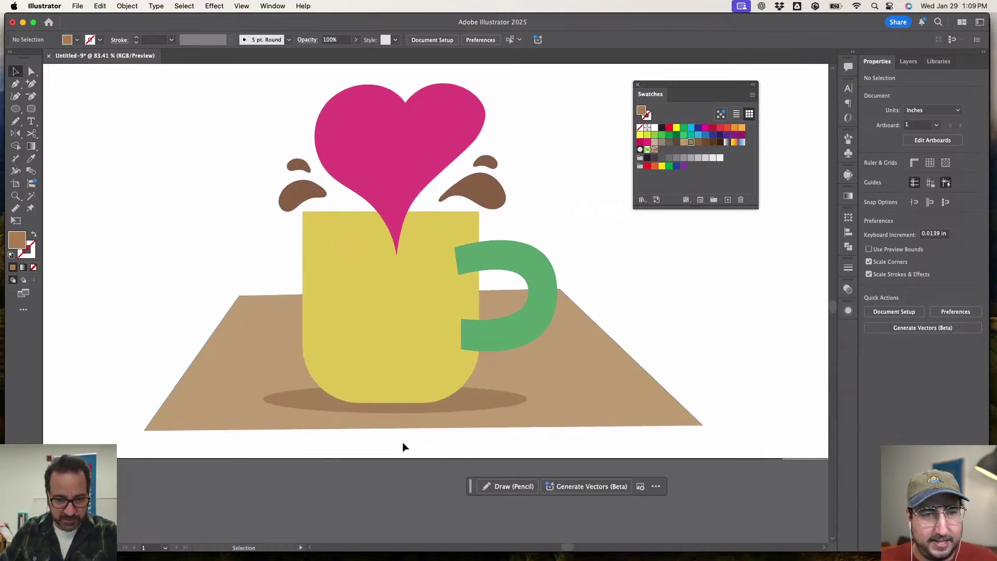
{"action": "left_click", "coordinate": [529, 328]}
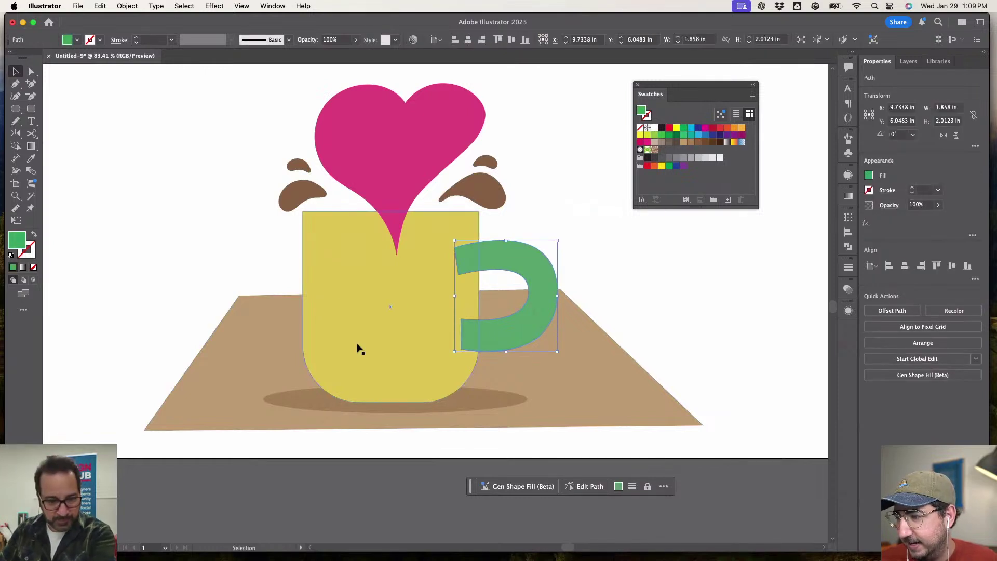
{"action": "left_click", "coordinate": [218, 232]}
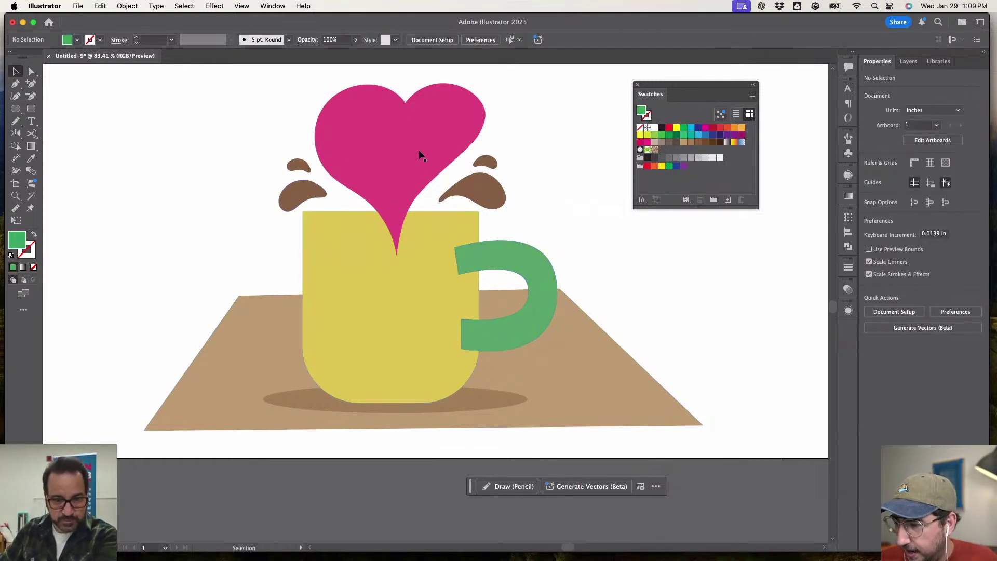
- Add two smaller, rotated copies of the heart above the mug, one on each side of the large heart
{"action": "scroll", "coordinate": [419, 155], "scroll_direction": "down", "scroll_amount": 4}
{"action": "left_click_drag", "start_coordinate": [417, 160], "coordinate": [443, 121], "text": "alt"}
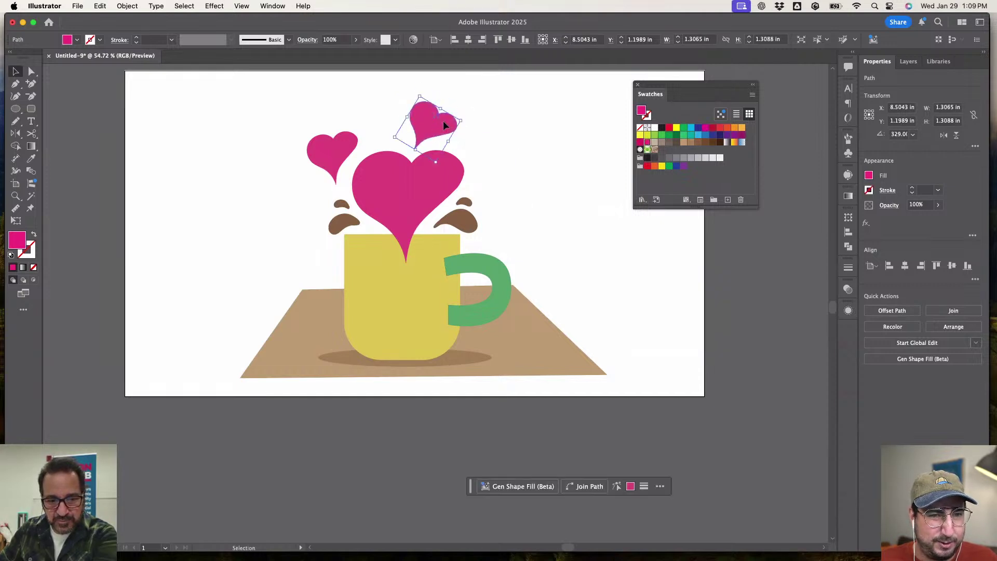
{"action": "left_click", "coordinate": [508, 115]}
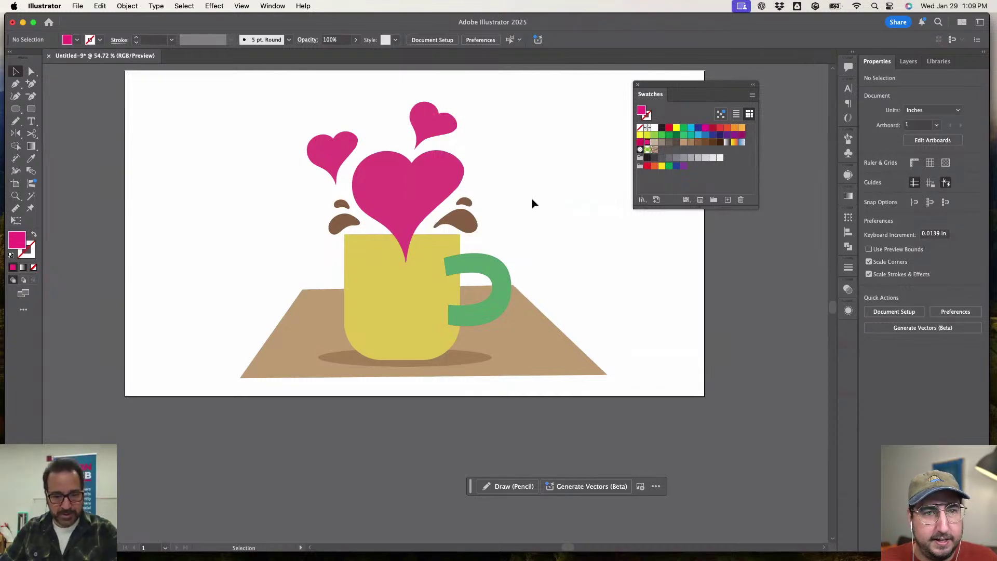
- Change the fill of the small heart above the large heart's right lobe to the lighter pink E85D9C
{"action": "left_click", "coordinate": [441, 119]}
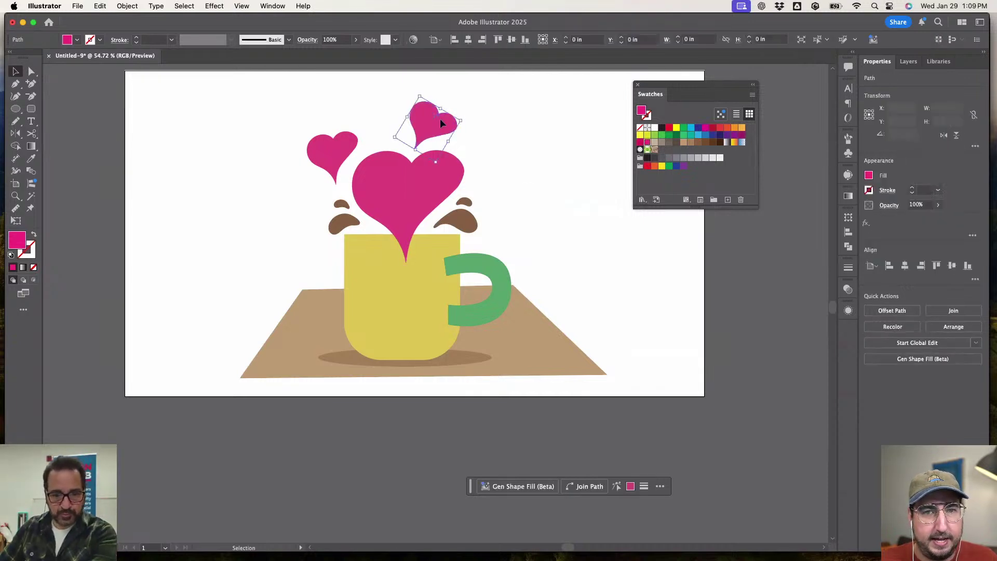
{"action": "double_click", "coordinate": [641, 113]}
{"action": "left_click", "coordinate": [440, 236]}
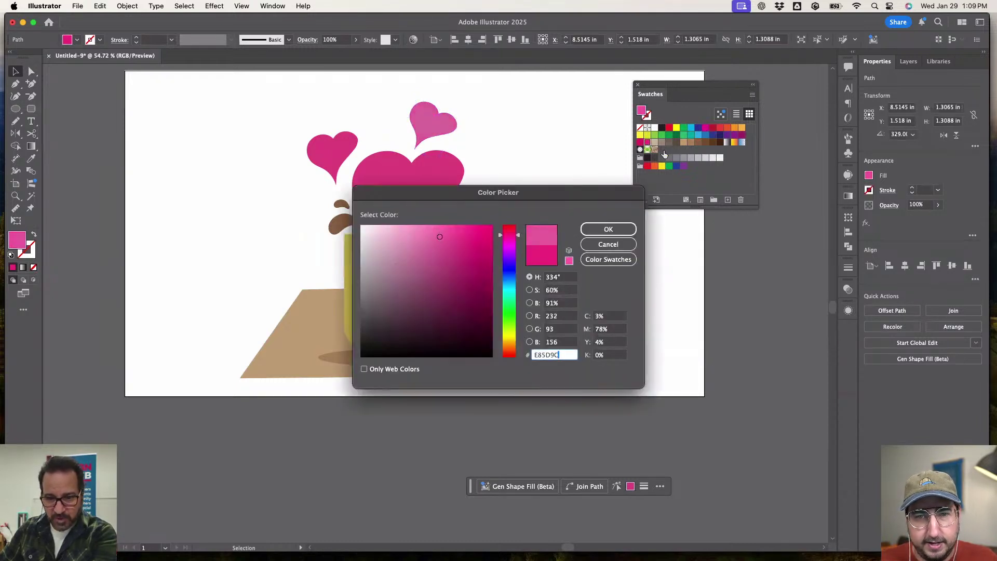
{"action": "left_click", "coordinate": [617, 228]}
- Choose a lighter pink fill for the small heart to the left of the large heart
{"action": "left_click", "coordinate": [344, 151]}
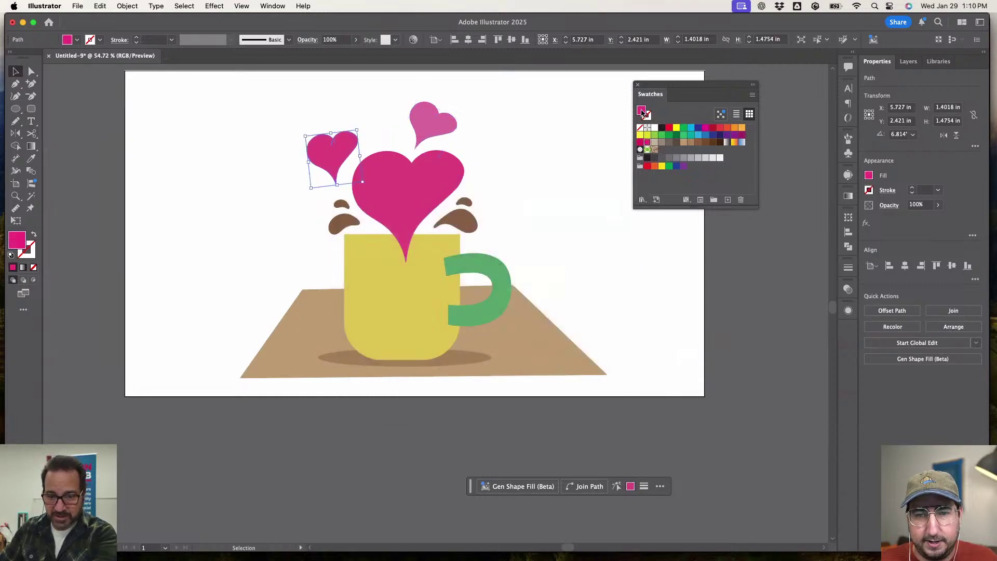
{"action": "double_click", "coordinate": [643, 113]}
{"action": "left_click", "coordinate": [424, 235]}
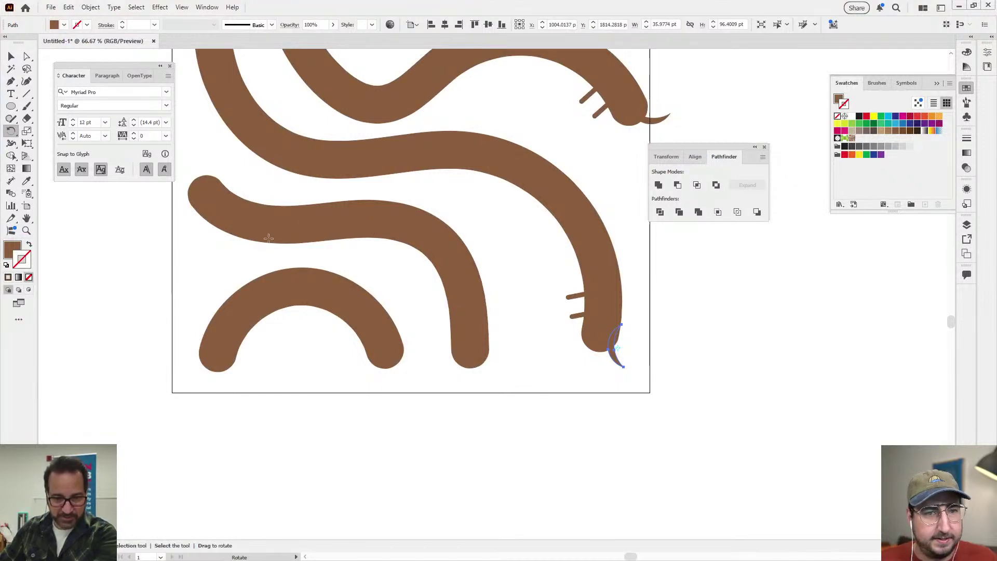
- In the curved animals document, copy a leg pair to the spiral body's inner curve near its curled end and rotate it to fit
{"action": "scroll", "coordinate": [407, 291], "scroll_direction": "down", "scroll_amount": 2}
{"action": "left_click_drag", "start_coordinate": [407, 291], "coordinate": [485, 356]}
{"action": "key", "text": "v"}
{"action": "left_click_drag", "start_coordinate": [555, 347], "coordinate": [423, 267]}
{"action": "key", "text": "r"}
{"action": "left_click_drag", "start_coordinate": [447, 205], "coordinate": [519, 294]}
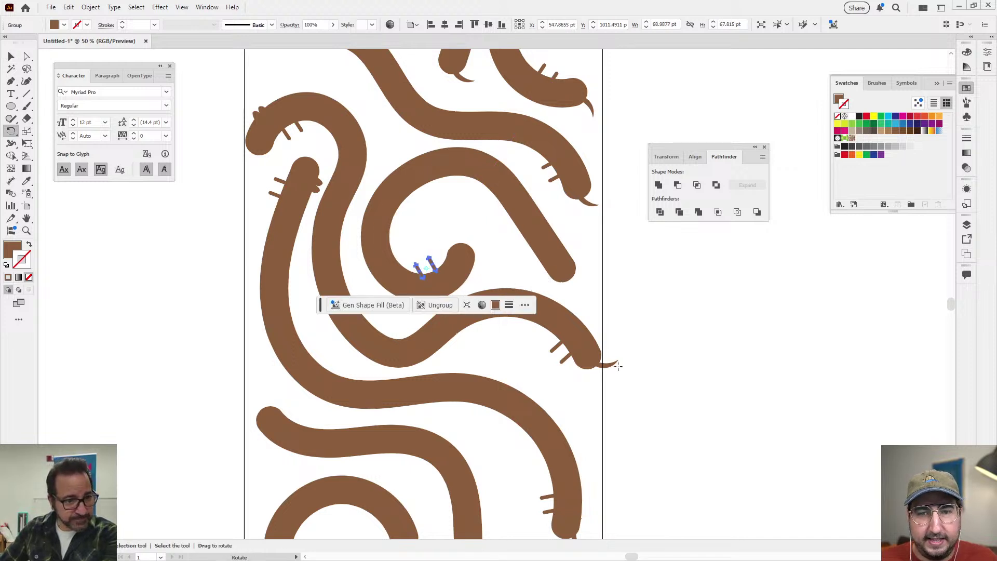
- Copy a tail and leg pair to the spiral body's straight end and ears to its curled head, rotating them to fit
{"action": "key", "text": "v"}
{"action": "left_click_drag", "start_coordinate": [423, 265], "coordinate": [583, 275]}
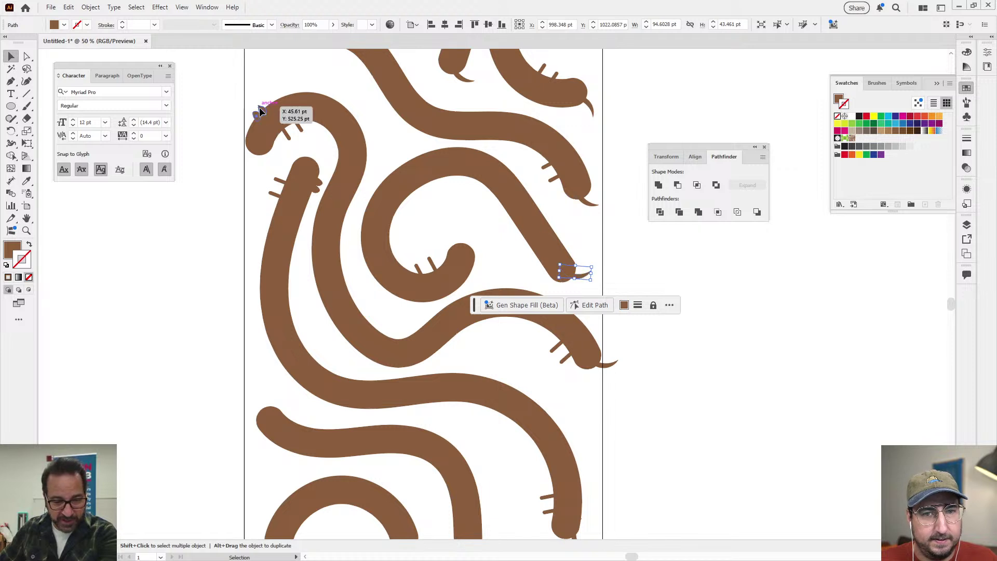
{"action": "left_click_drag", "start_coordinate": [260, 107], "coordinate": [535, 251]}
{"action": "key", "text": "r"}
{"action": "key", "text": "v"}
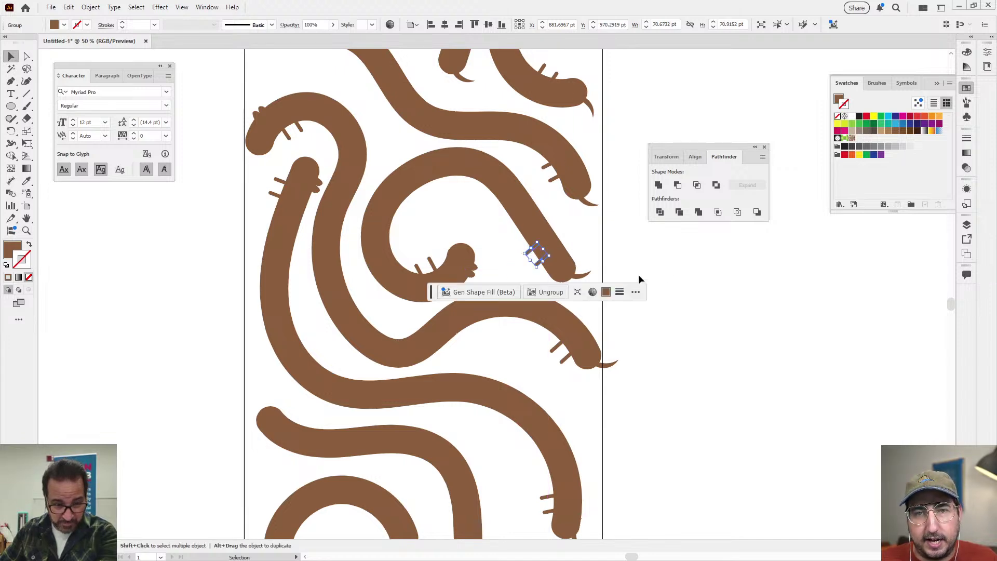
{"action": "left_click", "coordinate": [636, 305]}
- Copy a leg pair and a tail to the lower end of the S-shaped body above the arch, rotating the legs to fit
{"action": "key", "text": "z"}
{"action": "left_click", "coordinate": [512, 322], "text": "alt"}
{"action": "left_click_drag", "start_coordinate": [512, 322], "coordinate": [465, 336]}
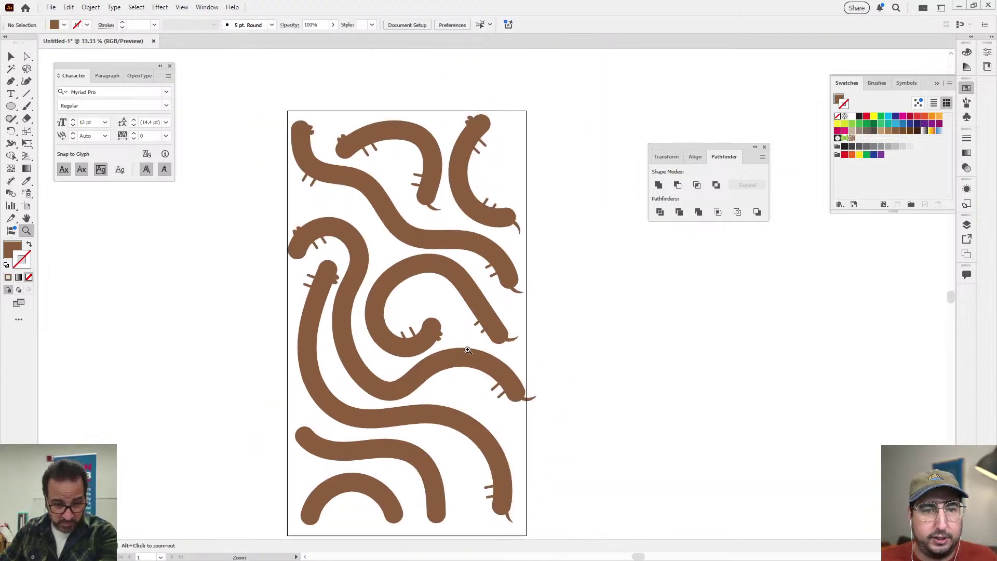
{"action": "left_click", "coordinate": [457, 374]}
{"action": "left_click", "coordinate": [444, 337]}
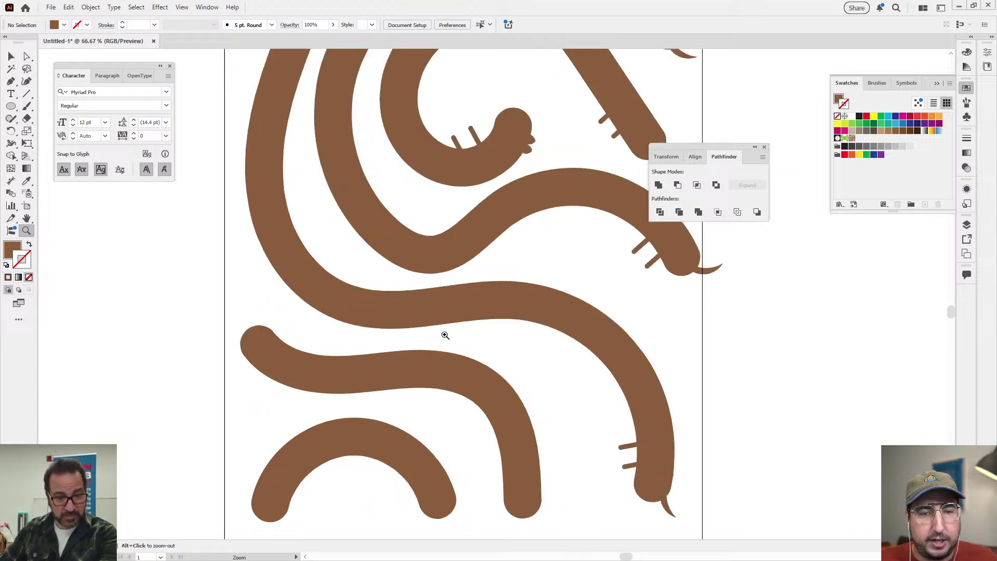
{"action": "left_click_drag", "start_coordinate": [443, 334], "coordinate": [528, 318]}
{"action": "key", "text": "v"}
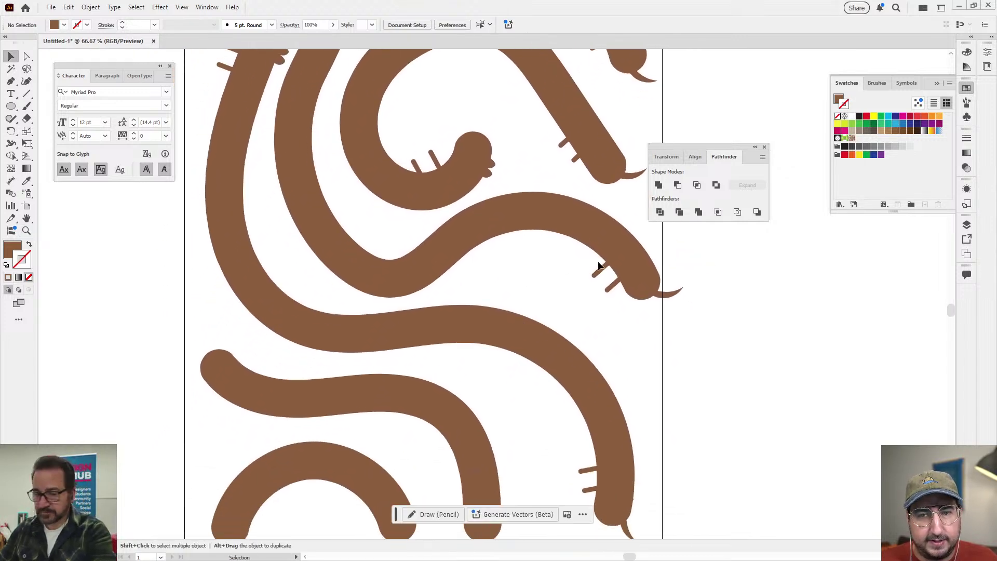
{"action": "left_click_drag", "start_coordinate": [599, 271], "coordinate": [509, 421]}
{"action": "scroll", "coordinate": [596, 301], "scroll_direction": "down", "scroll_amount": 3}
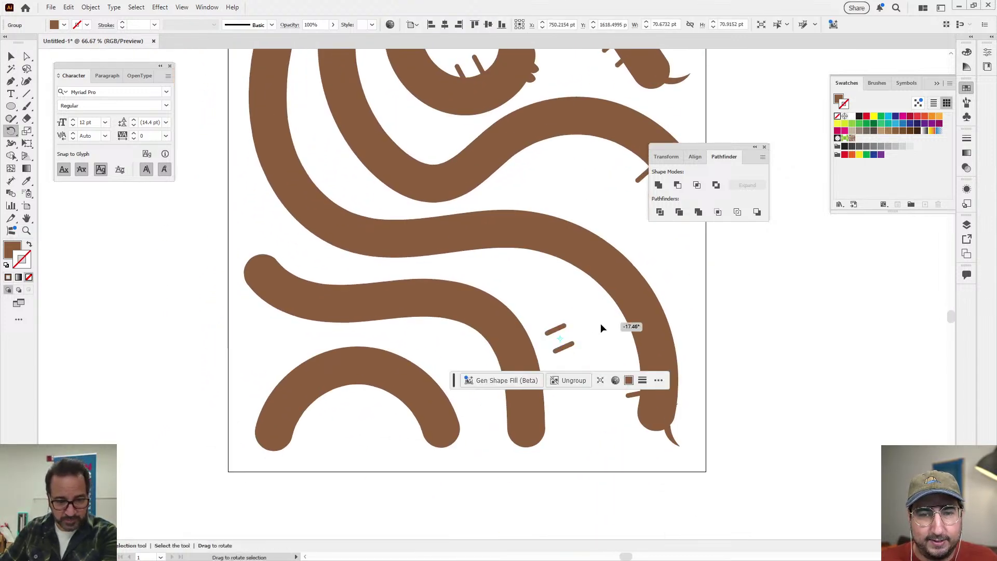
{"action": "left_click_drag", "start_coordinate": [554, 345], "coordinate": [509, 397]}
{"action": "left_click_drag", "start_coordinate": [673, 438], "coordinate": [542, 448]}
- Copy ears and a leg pair to the head end of the S-shaped body above the arch, rotating them to fit
{"action": "left_click_drag", "start_coordinate": [372, 339], "coordinate": [369, 409]}
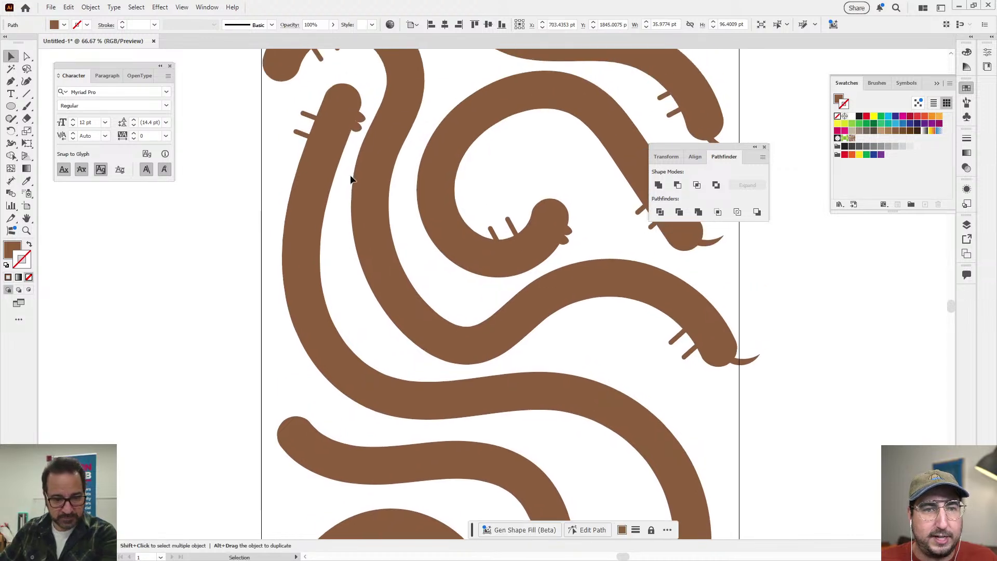
{"action": "left_click", "coordinate": [310, 423]}
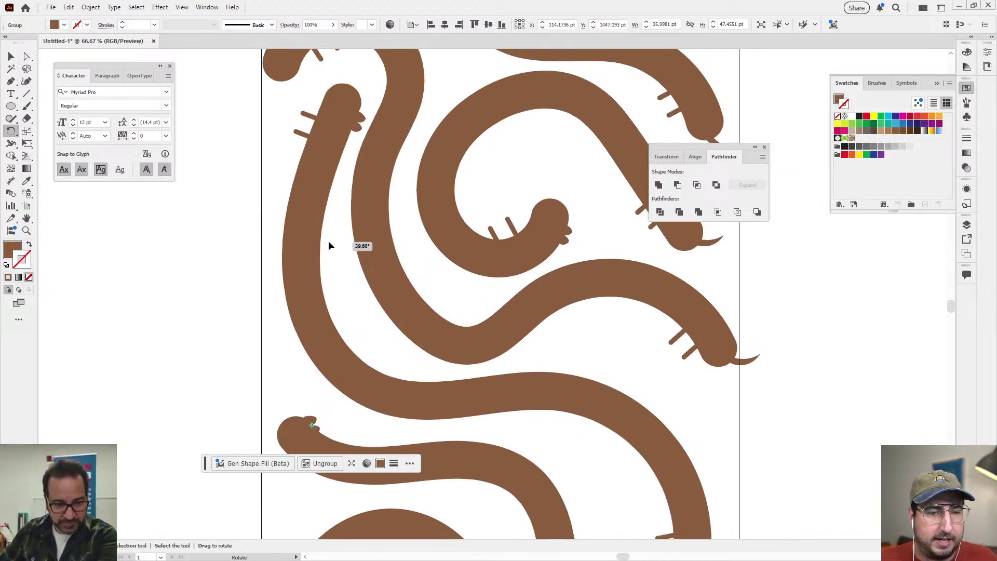
{"action": "left_click_drag", "start_coordinate": [310, 119], "coordinate": [267, 417]}
{"action": "left_click_drag", "start_coordinate": [312, 389], "coordinate": [262, 78]}
{"action": "key", "text": "r"}
{"action": "key", "text": "v"}
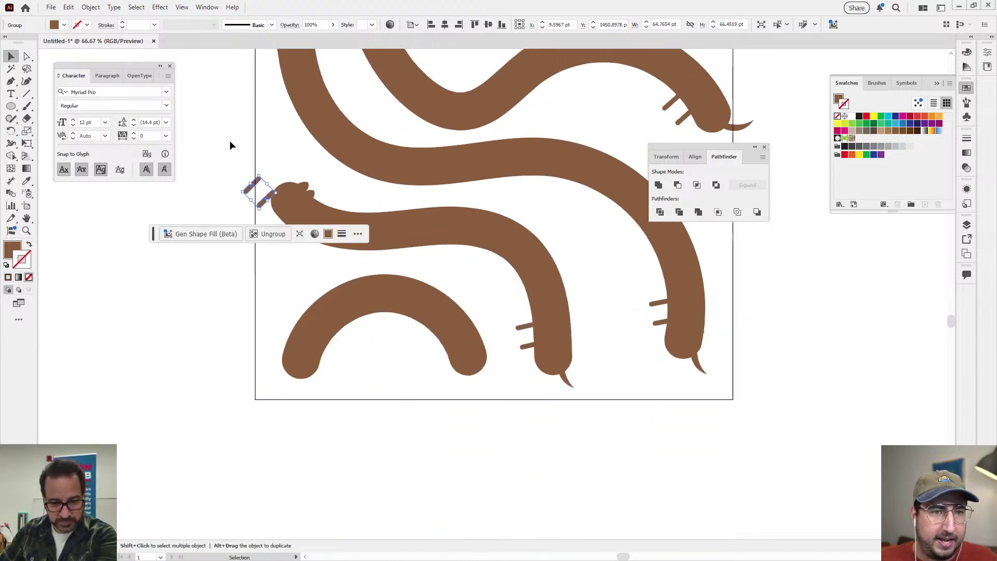
- Copy ears to the outside of the arch body's left end and a leg pair to its inner curve, rotating both to fit
{"action": "left_click_drag", "start_coordinate": [255, 189], "coordinate": [287, 351]}
{"action": "key", "text": "r"}
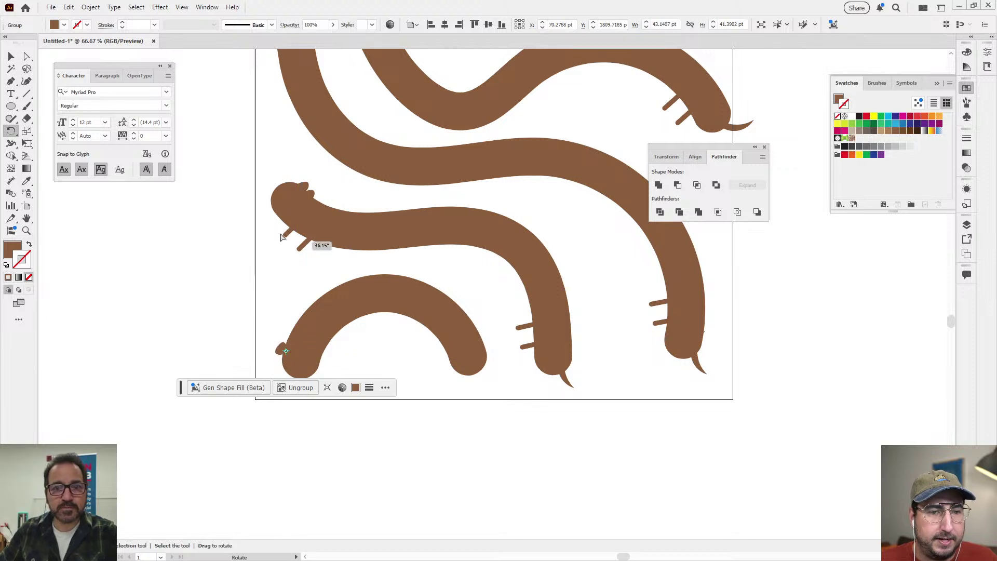
{"action": "left_click_drag", "start_coordinate": [322, 245], "coordinate": [332, 338]}
{"action": "key", "text": "v"}
{"action": "left_click", "coordinate": [304, 276]}
{"action": "left_click_drag", "start_coordinate": [301, 244], "coordinate": [334, 347]}
{"action": "key", "text": "r"}
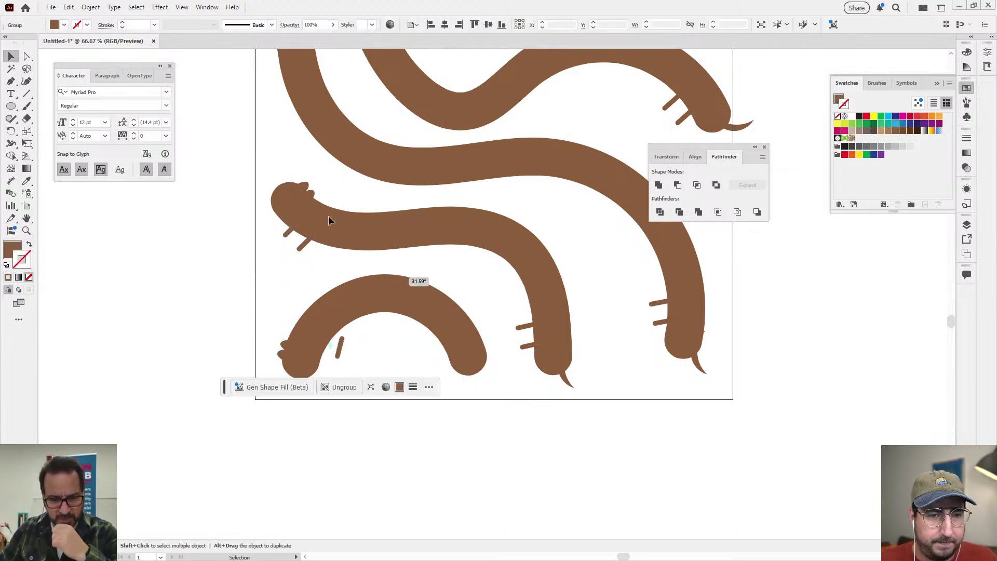
{"action": "left_click_drag", "start_coordinate": [401, 267], "coordinate": [281, 196]}
- Copy a leg pair to the inner curve of the arch body's right end and a tail to its tip
{"action": "key", "text": "v"}
{"action": "left_click_drag", "start_coordinate": [527, 328], "coordinate": [434, 342]}
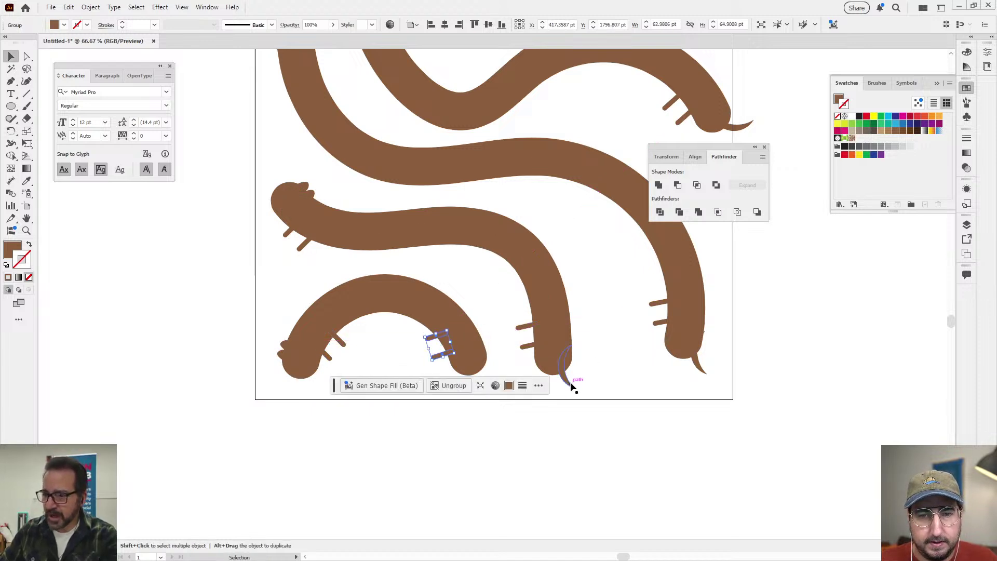
{"action": "left_click_drag", "start_coordinate": [567, 384], "coordinate": [485, 382]}
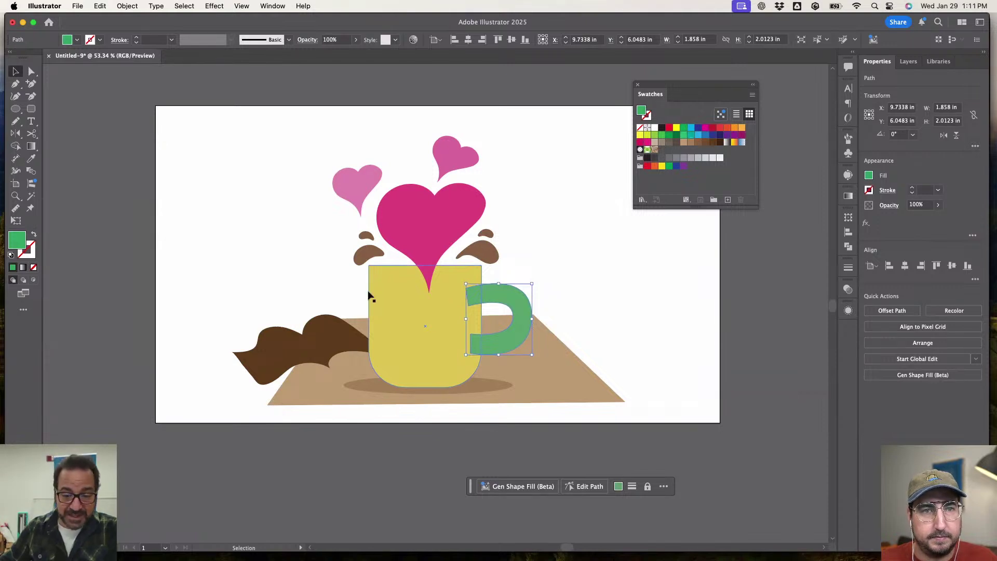
{"action": "left_click", "coordinate": [358, 271]}
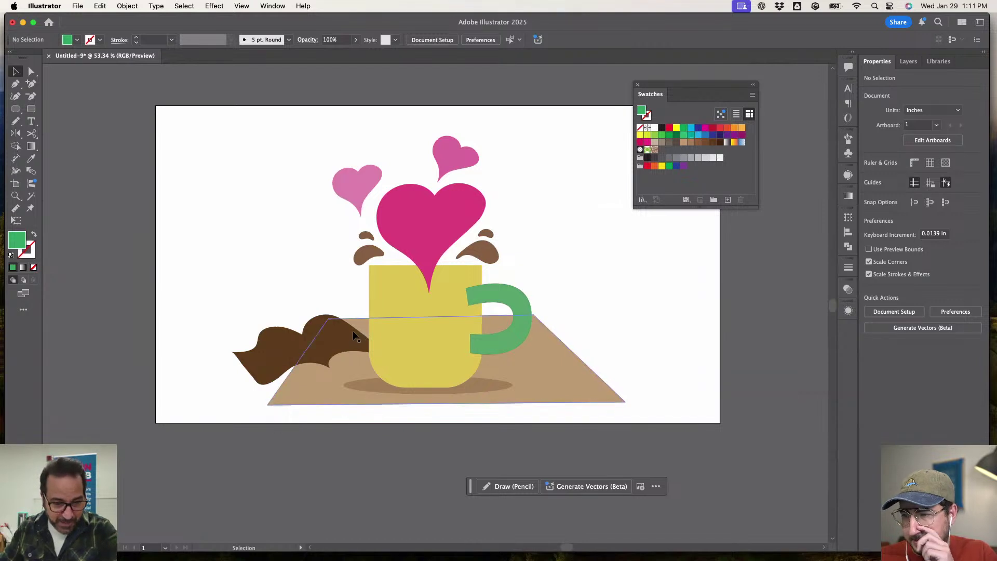
{"action": "left_click", "coordinate": [284, 350]}
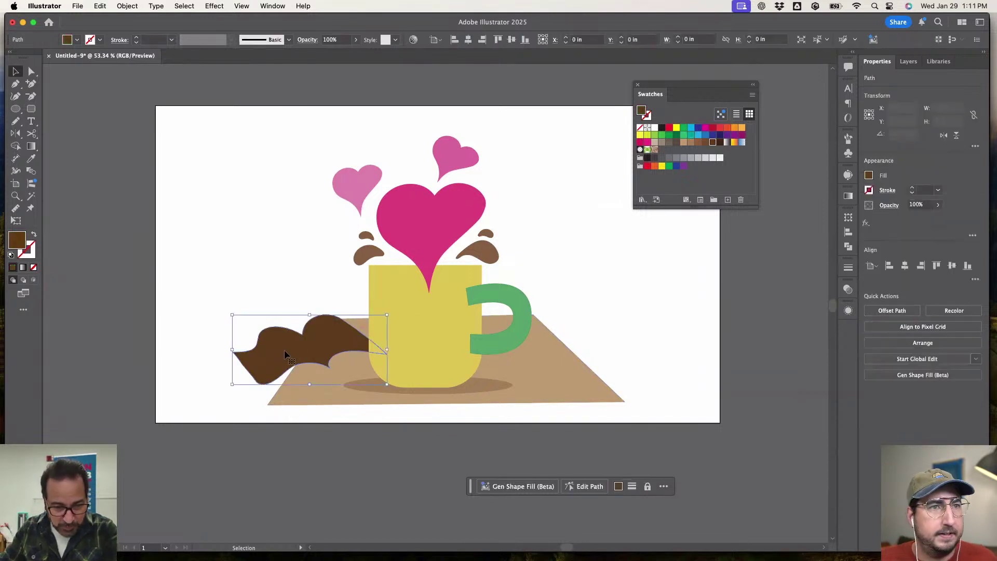
{"action": "left_click", "coordinate": [564, 396]}
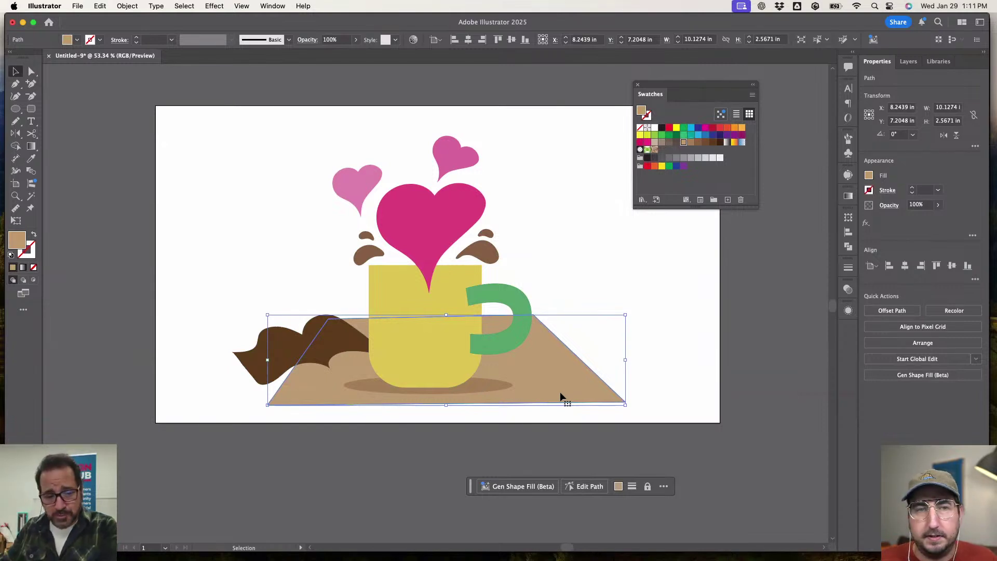
{"action": "left_click", "coordinate": [449, 159]}
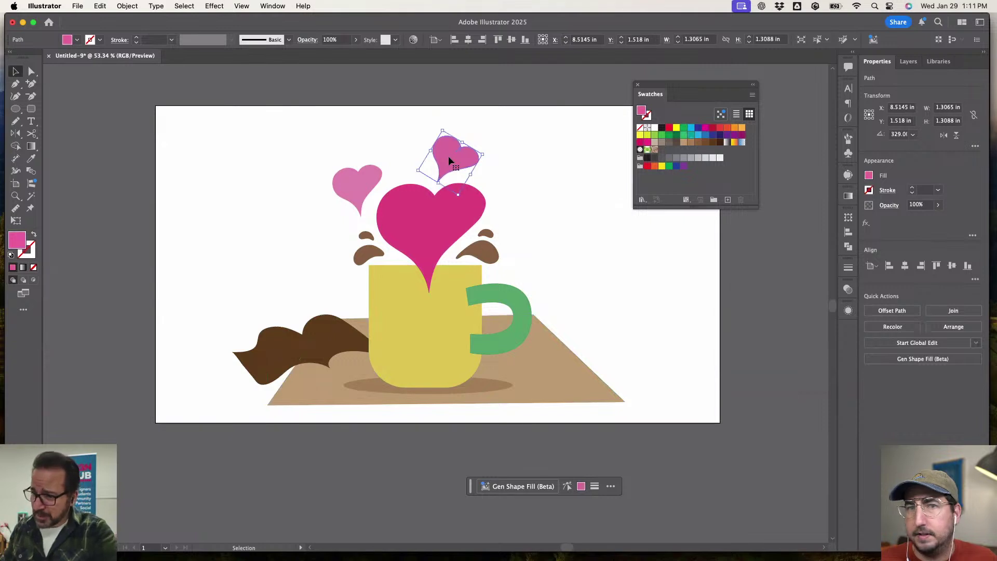
{"action": "left_click", "coordinate": [382, 135]}
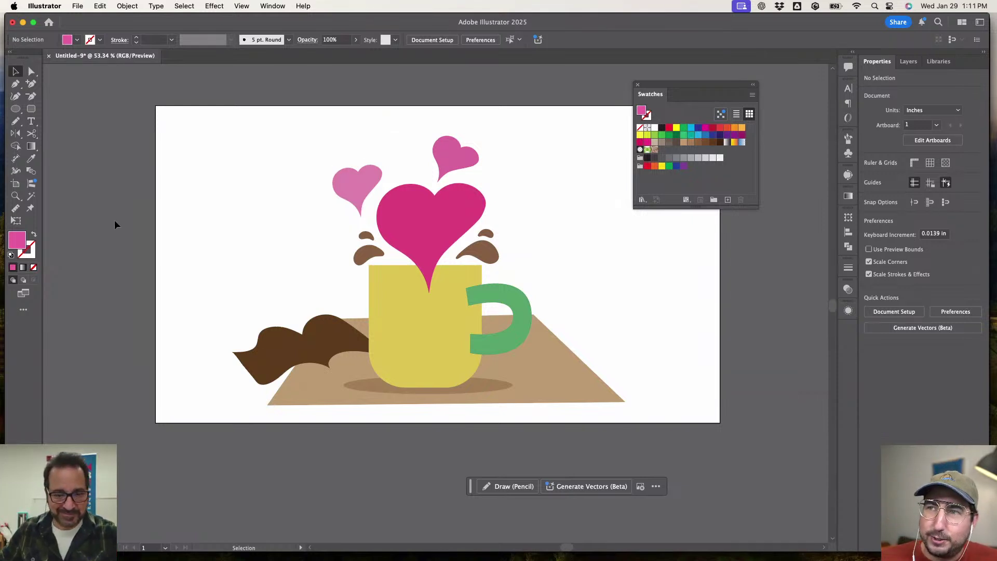
- In the mug scene document, duplicate Artboard 1 with its artwork directly below the original
{"action": "scroll", "coordinate": [192, 258], "scroll_direction": "down", "scroll_amount": 5}
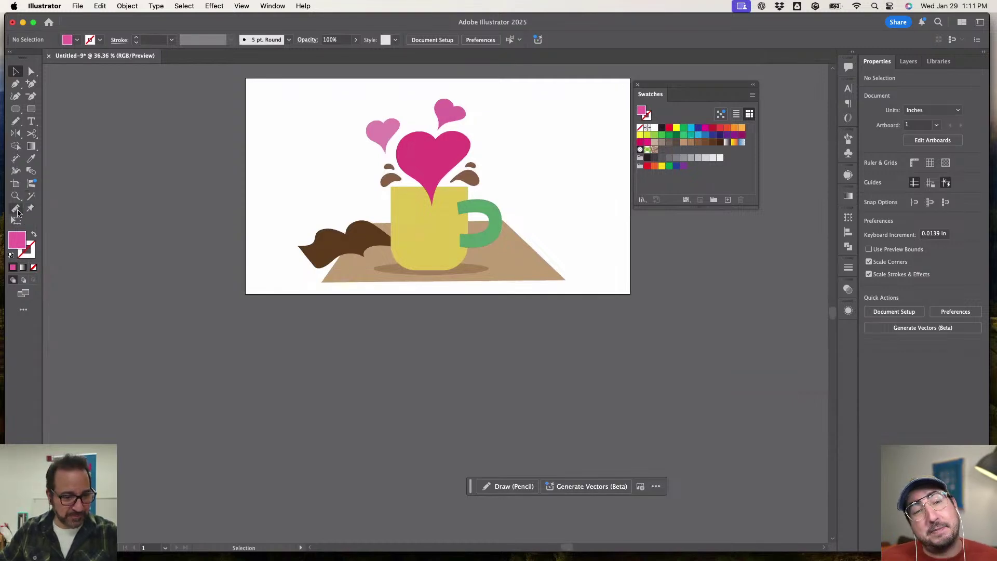
{"action": "left_click", "coordinate": [16, 185]}
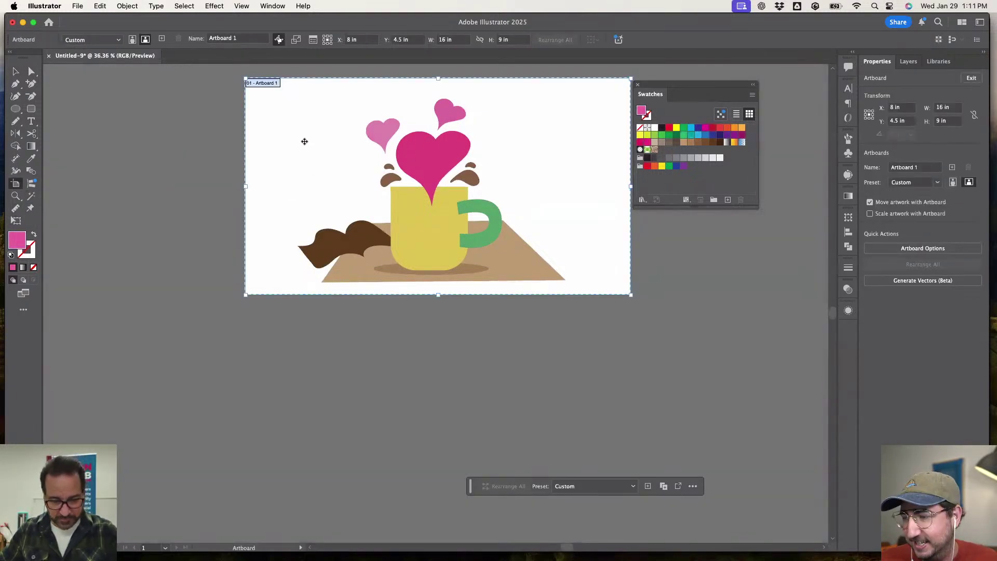
{"action": "key", "text": "Return"}
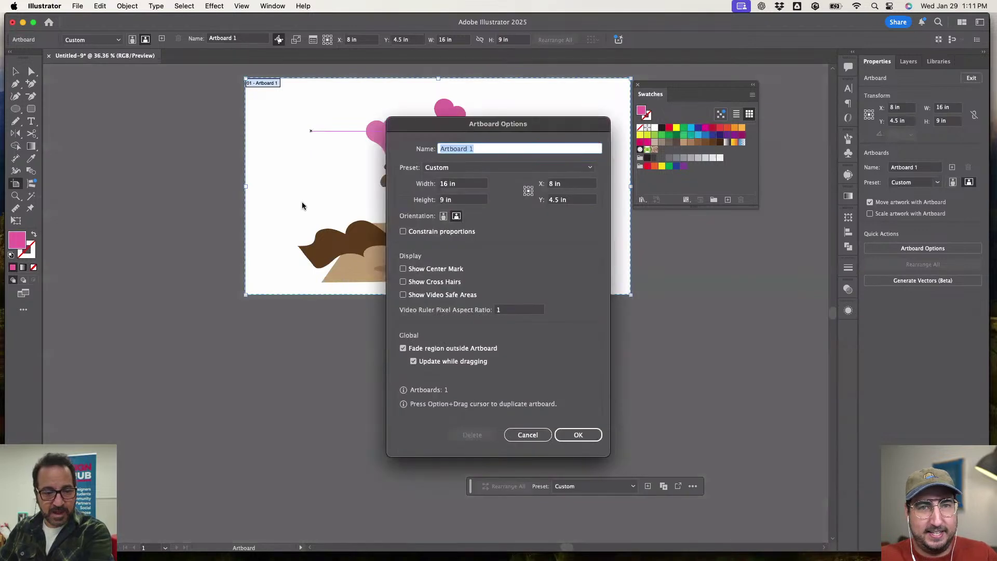
{"action": "left_click", "coordinate": [528, 435]}
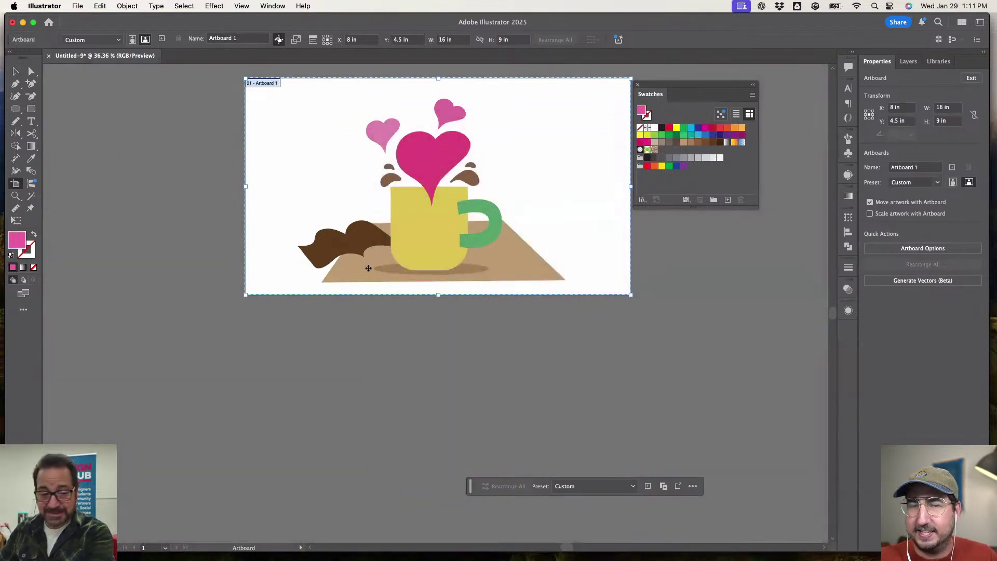
{"action": "left_click_drag", "start_coordinate": [315, 156], "coordinate": [323, 386]}
{"action": "scroll", "coordinate": [309, 366], "scroll_direction": "down", "scroll_amount": 2}
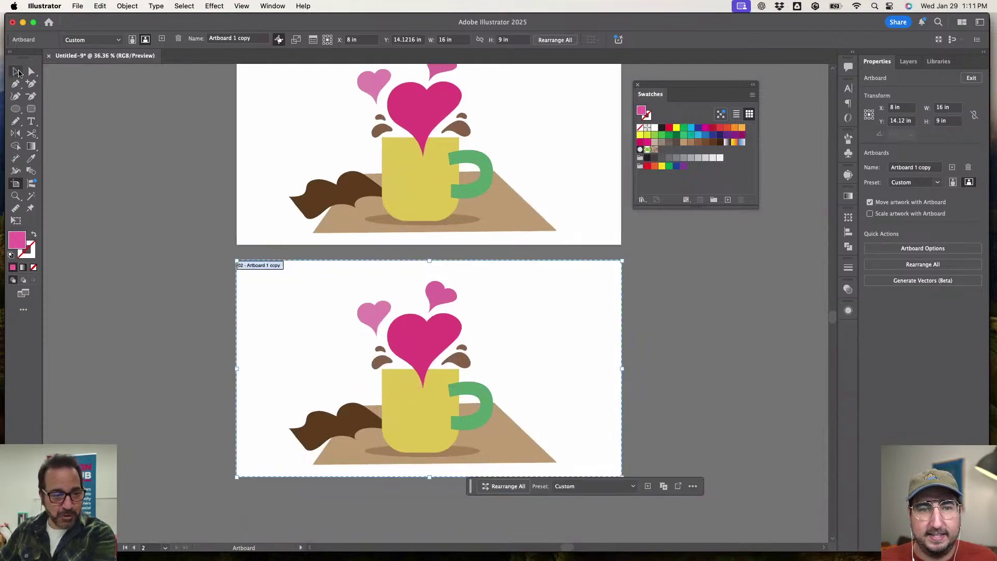
{"action": "left_click", "coordinate": [15, 72]}
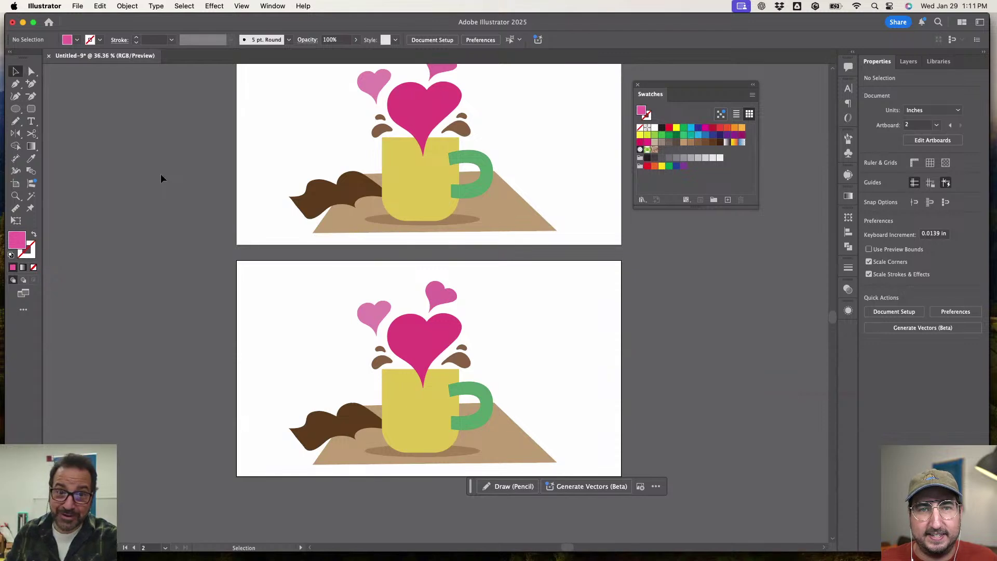
- Delete all the mug, table and heart artwork from the duplicated artboard, leaving it blank
{"action": "scroll", "coordinate": [160, 174], "scroll_direction": "down", "scroll_amount": 3}
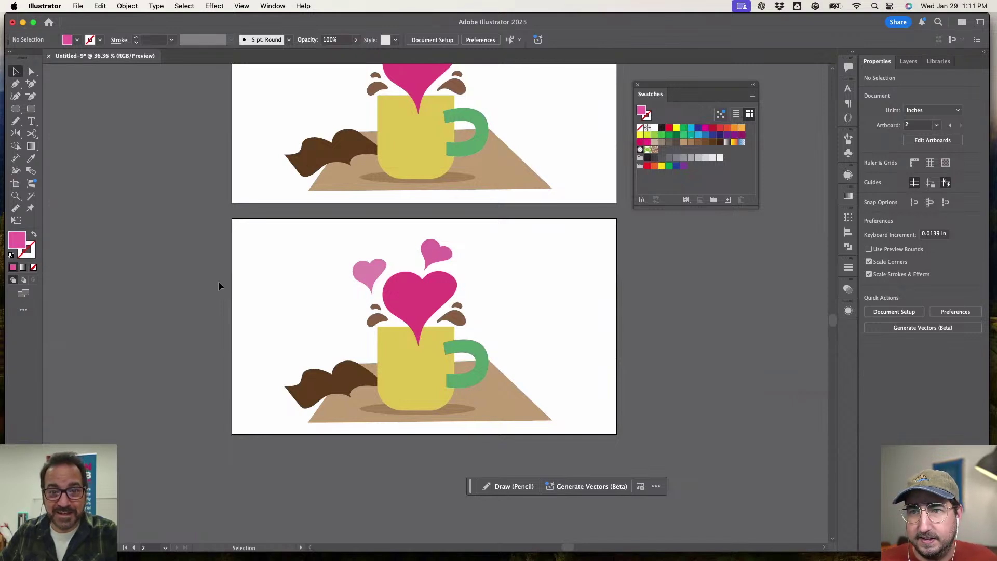
{"action": "scroll", "coordinate": [210, 298], "scroll_direction": "right", "scroll_amount": 2}
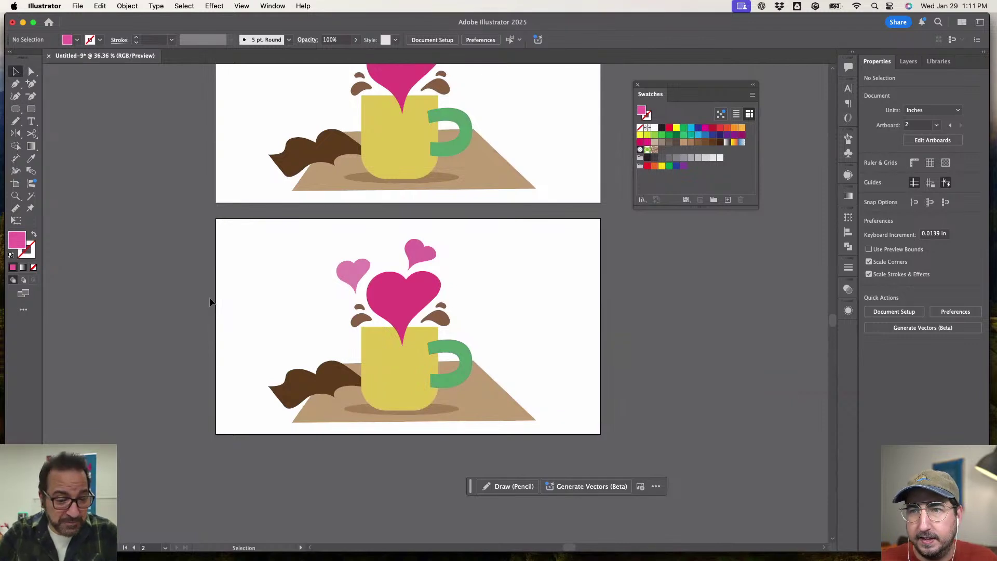
{"action": "scroll", "coordinate": [209, 299], "scroll_direction": "up", "scroll_amount": 3}
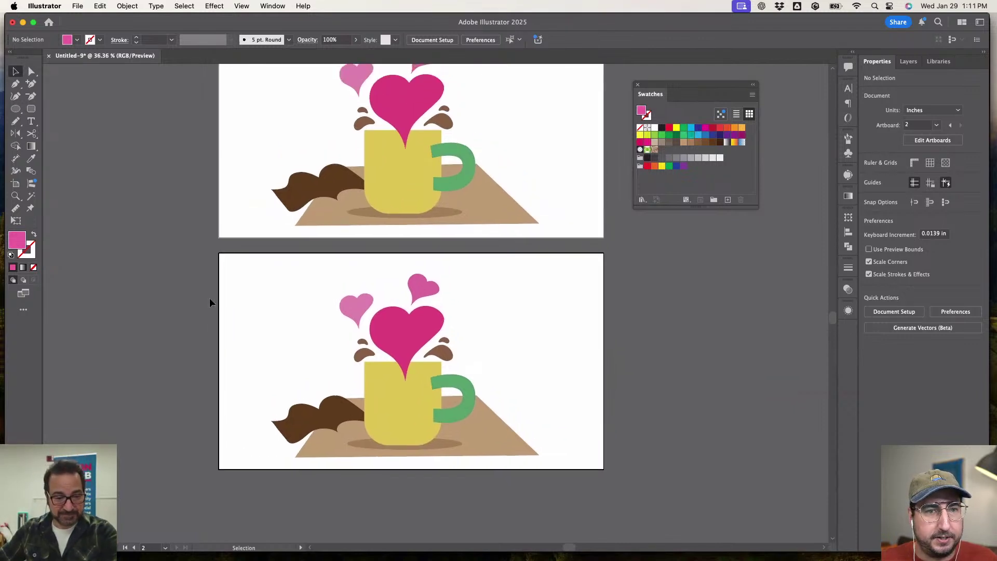
{"action": "left_click_drag", "start_coordinate": [242, 309], "coordinate": [541, 453]}
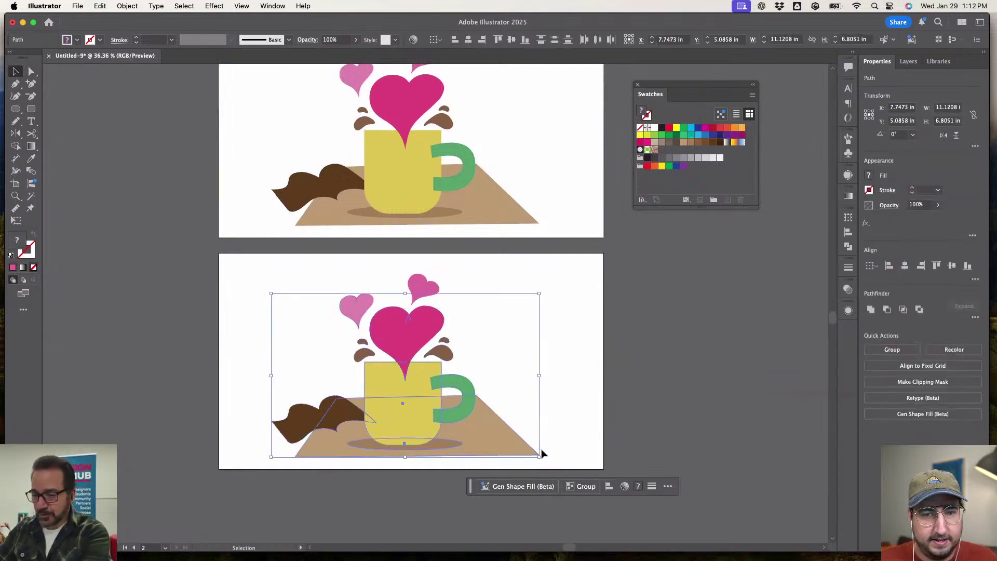
{"action": "key", "text": "Delete"}
{"action": "left_click", "coordinate": [421, 283]}
{"action": "key", "text": "Delete"}
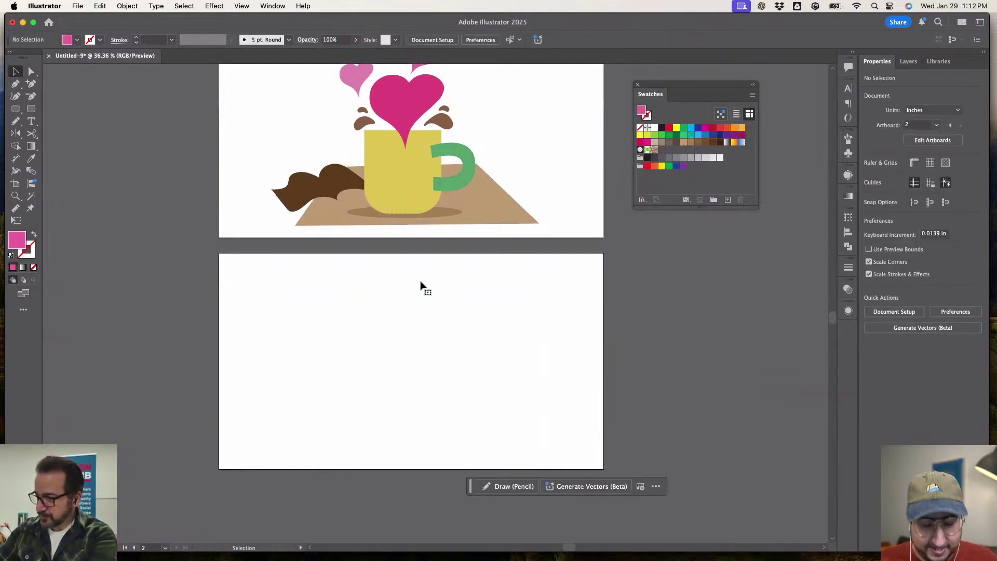
{"action": "scroll", "coordinate": [102, 299], "scroll_direction": "up", "scroll_amount": 4}
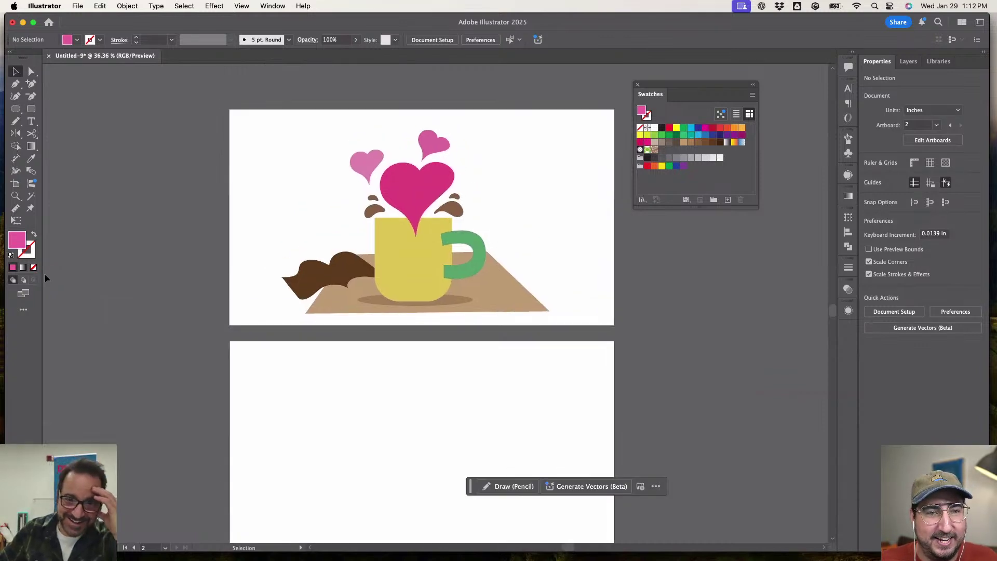
{"action": "left_click", "coordinate": [280, 263]}
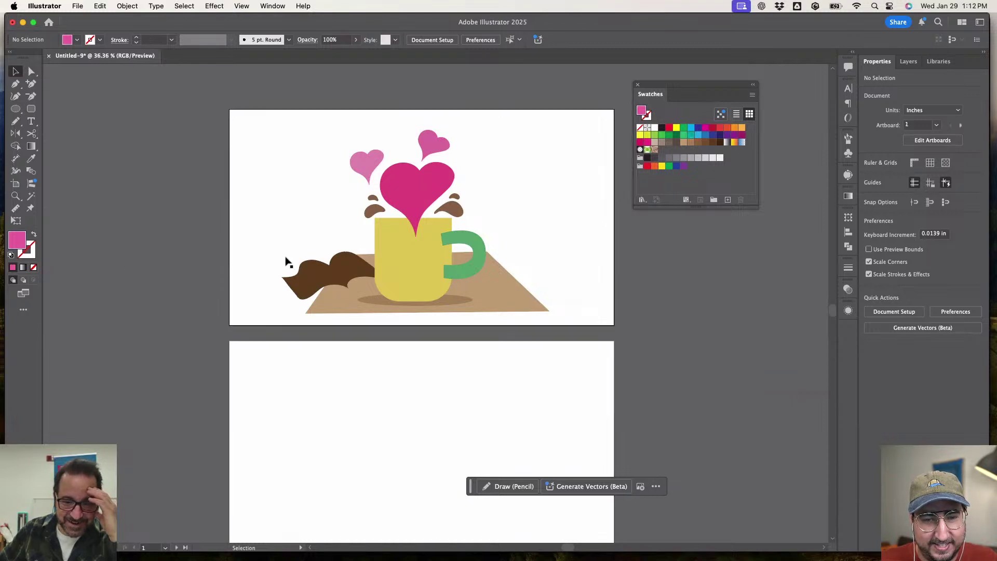
{"action": "left_click", "coordinate": [326, 283]}
{"action": "left_click", "coordinate": [320, 350]}
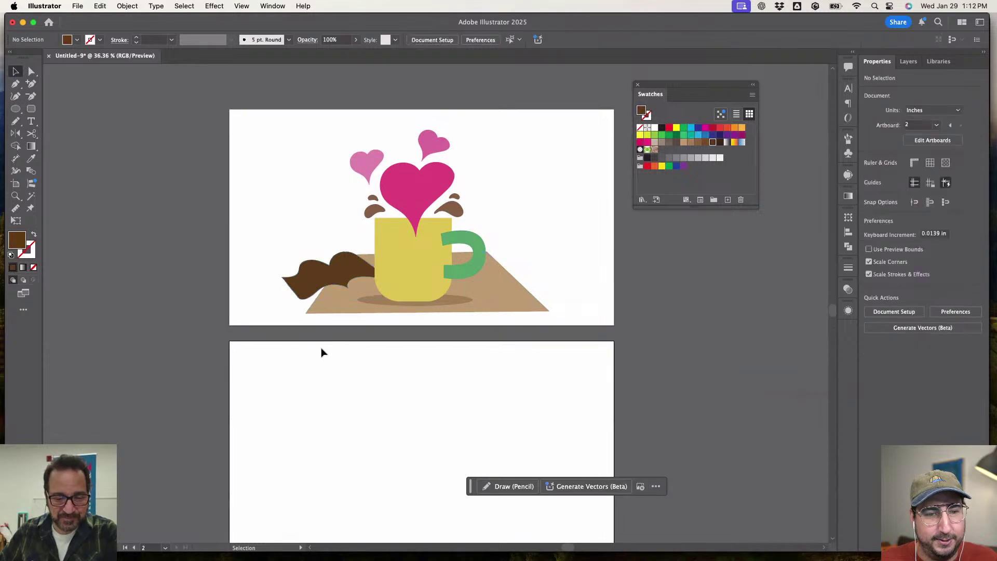
{"action": "scroll", "coordinate": [321, 349], "scroll_direction": "down", "scroll_amount": 2}
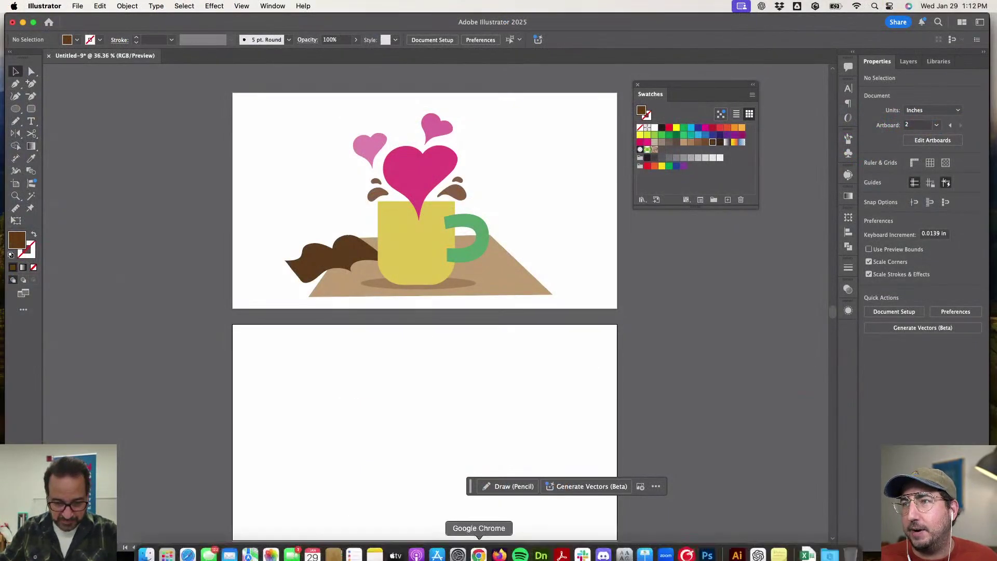
{"action": "scroll", "coordinate": [486, 232], "scroll_direction": "up", "scroll_amount": 3}
{"action": "scroll", "coordinate": [487, 231], "scroll_direction": "up", "scroll_amount": 3}
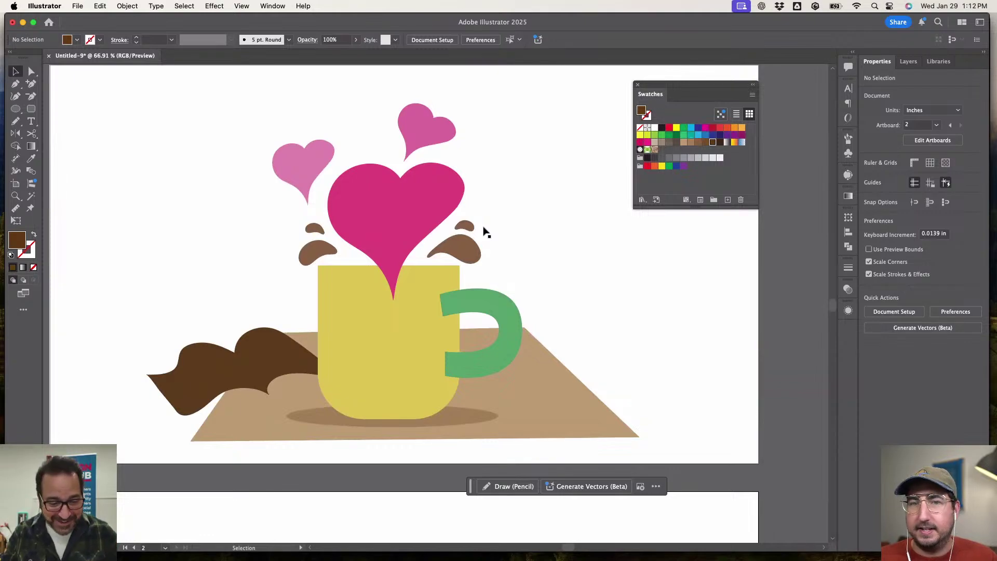
- Switch to Google Chrome and bring up the Adobe Color palette generator at color.adobe.com
{"action": "mouse_move", "coordinate": [354, 549]}
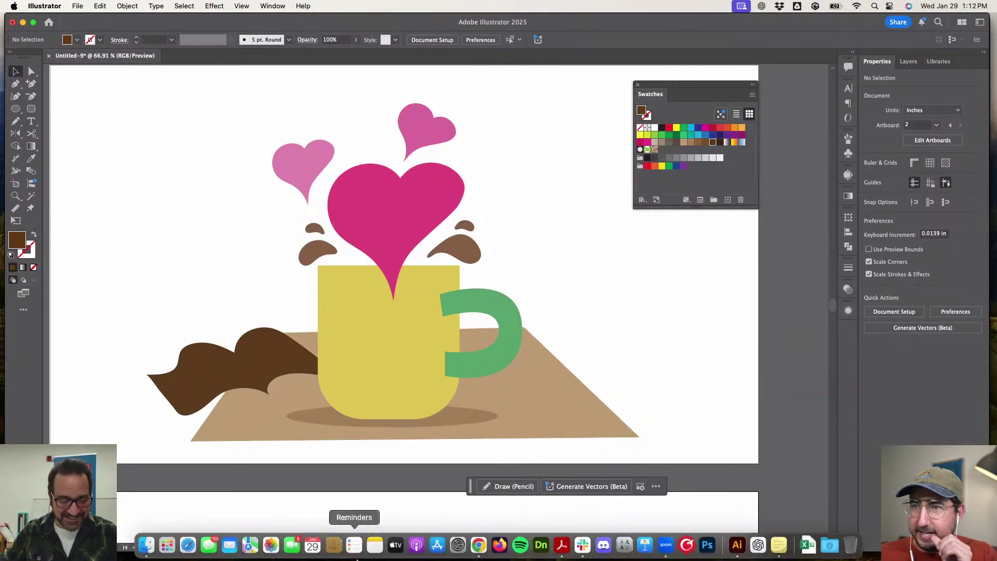
{"action": "left_click", "coordinate": [471, 550]}
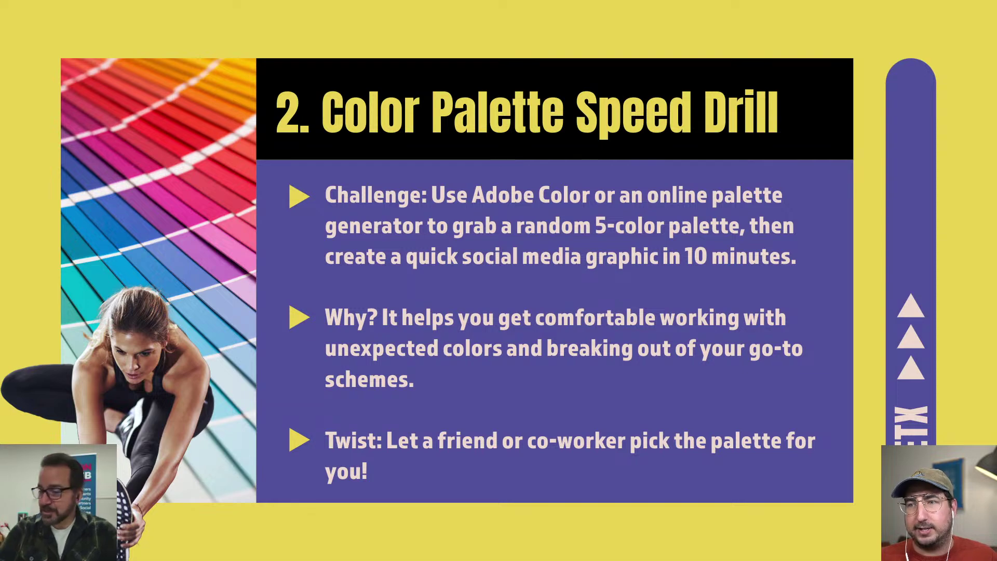
{"action": "key", "text": "ctrl+Tab"}
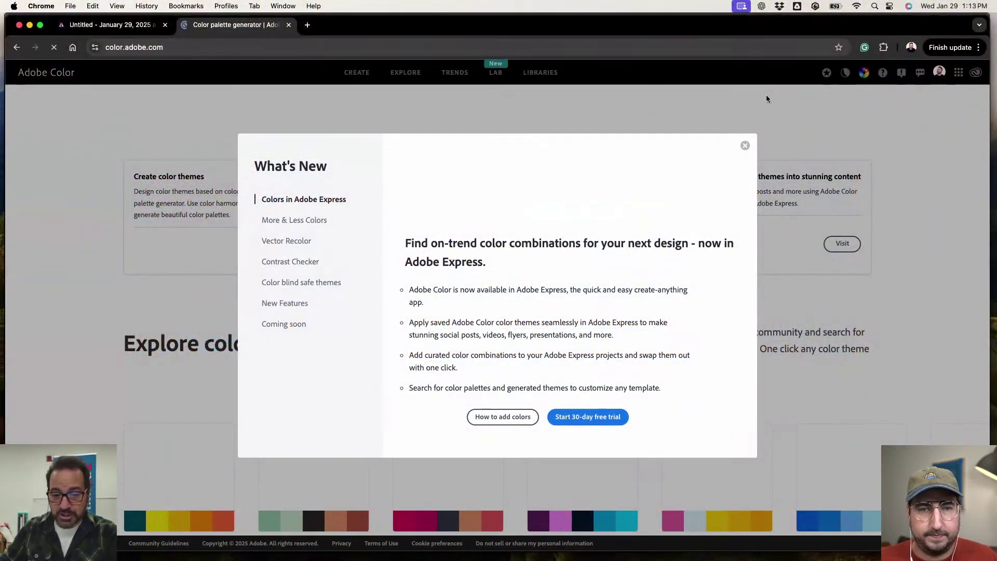
- Dismiss the What's New notice, look over the Trends and Create pages, and start a theme search on the Explore page
{"action": "left_click", "coordinate": [745, 145]}
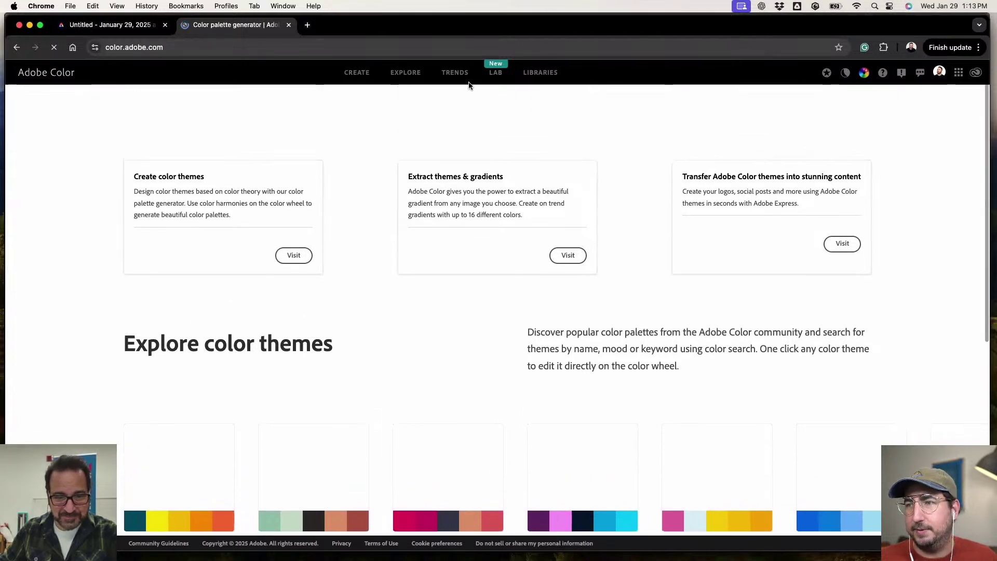
{"action": "left_click", "coordinate": [457, 72]}
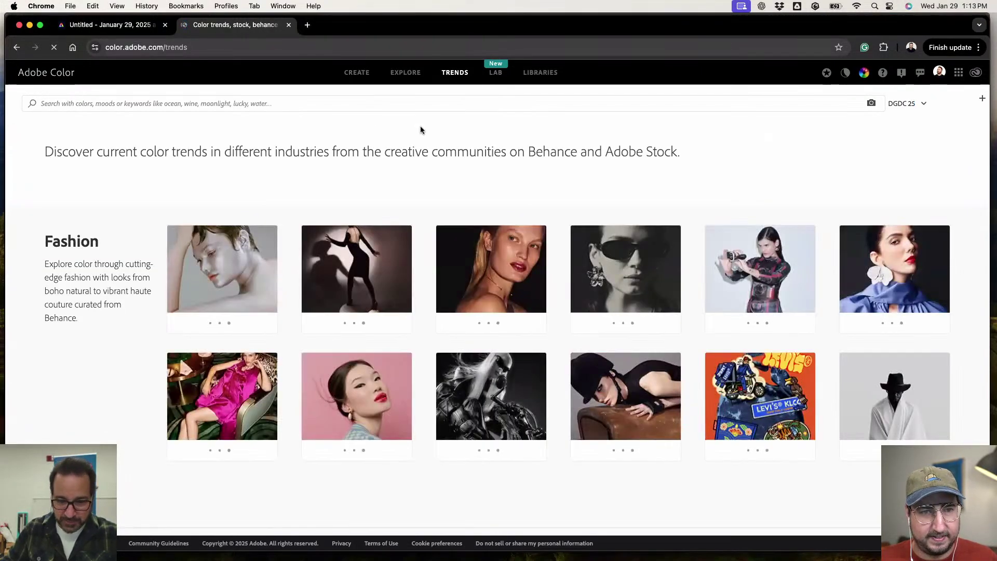
{"action": "left_click", "coordinate": [359, 74]}
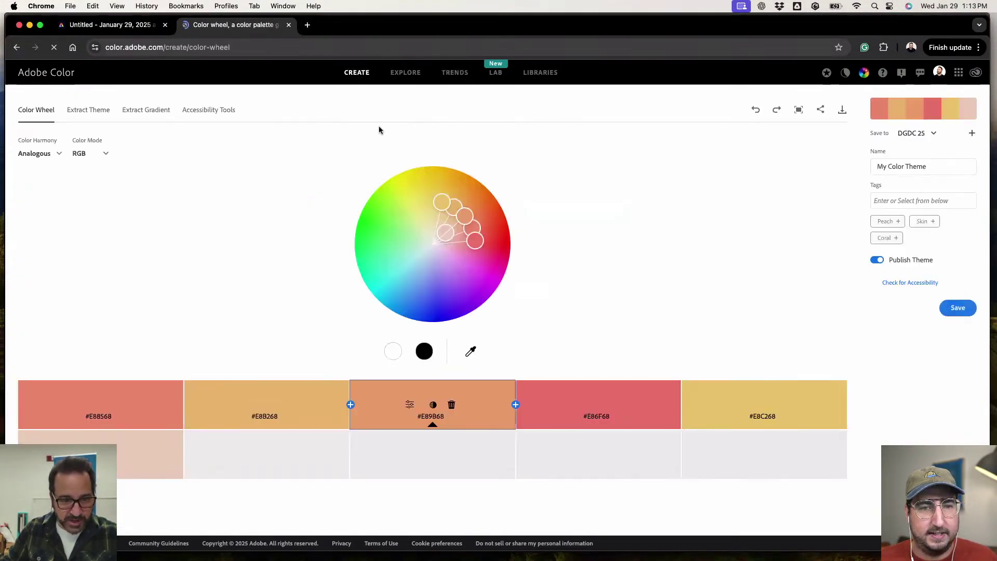
{"action": "left_click", "coordinate": [409, 73]}
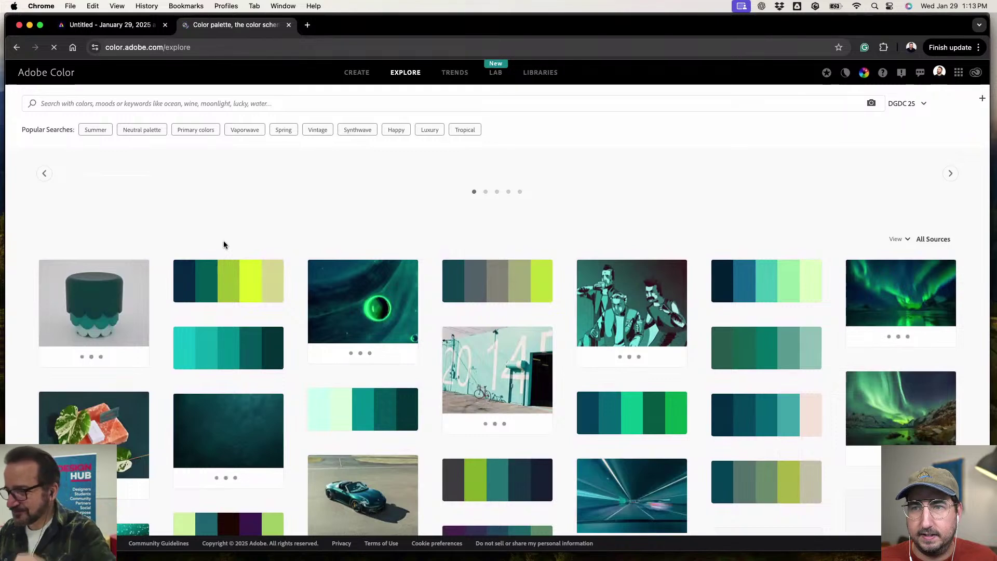
{"action": "left_click", "coordinate": [153, 103]}
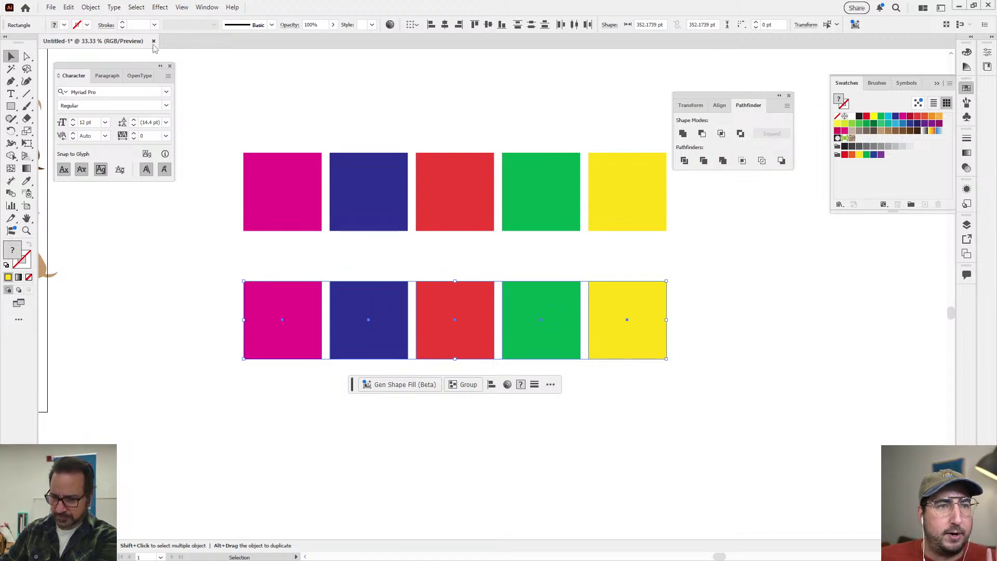
- In Illustrator, open Generative Recolor for the lower row of five coloured squares and move its window below the Pathfinder controls
{"action": "left_click", "coordinate": [86, 7]}
{"action": "mouse_move", "coordinate": [73, 7]}
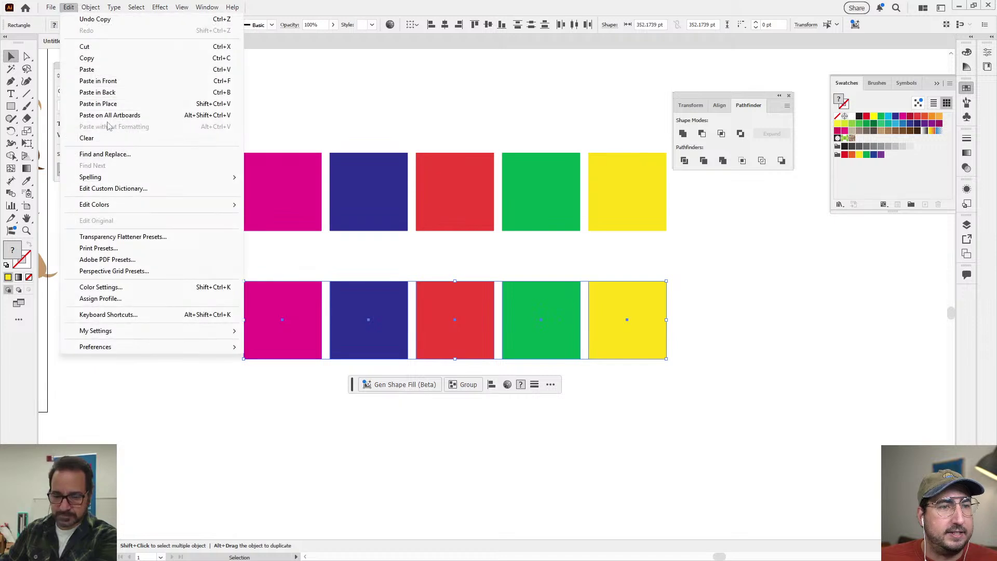
{"action": "mouse_move", "coordinate": [130, 205]}
{"action": "left_click", "coordinate": [300, 229]}
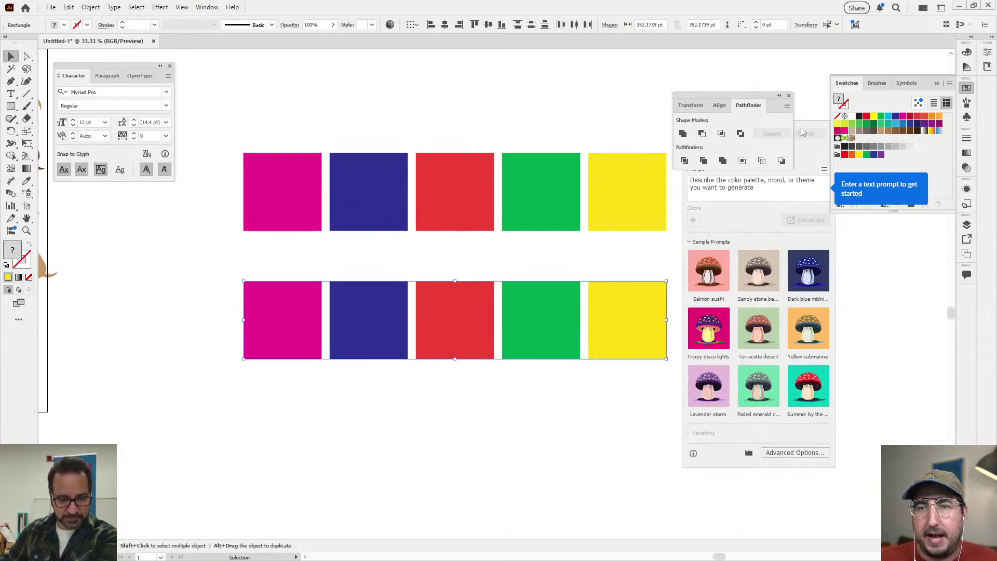
{"action": "left_click_drag", "start_coordinate": [800, 128], "coordinate": [810, 195]}
- Generate recolor variations from the prompt "black bean burrito with salsa", agreeing to the generative AI user guidelines
{"action": "left_click", "coordinate": [764, 260]}
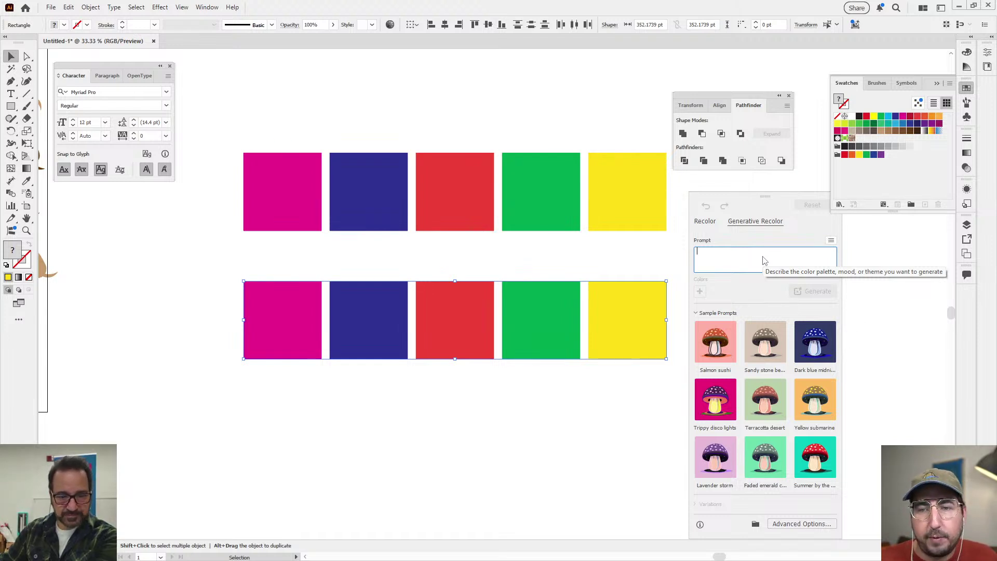
{"action": "type", "text": "black"}
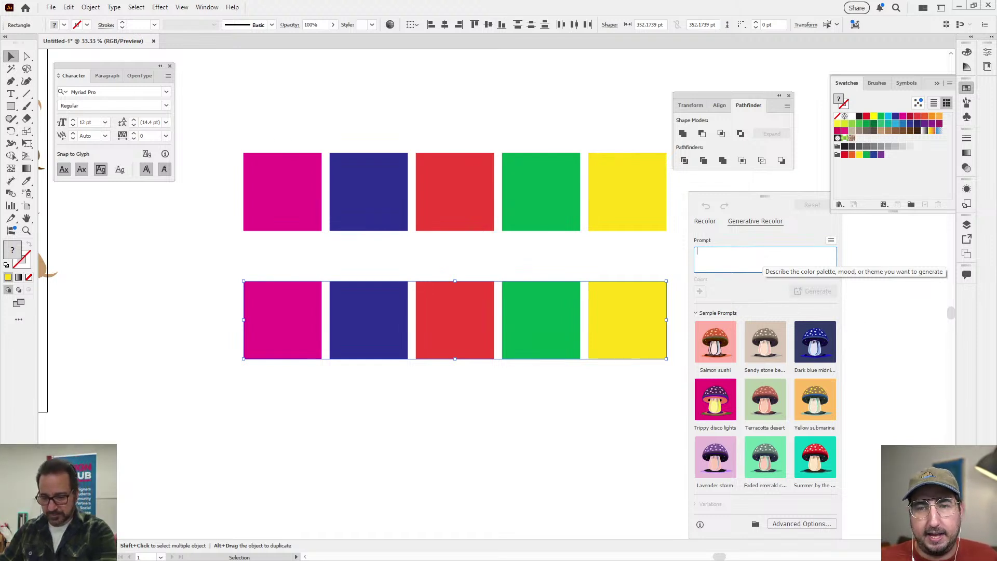
{"action": "type", "text": " bean burr"}
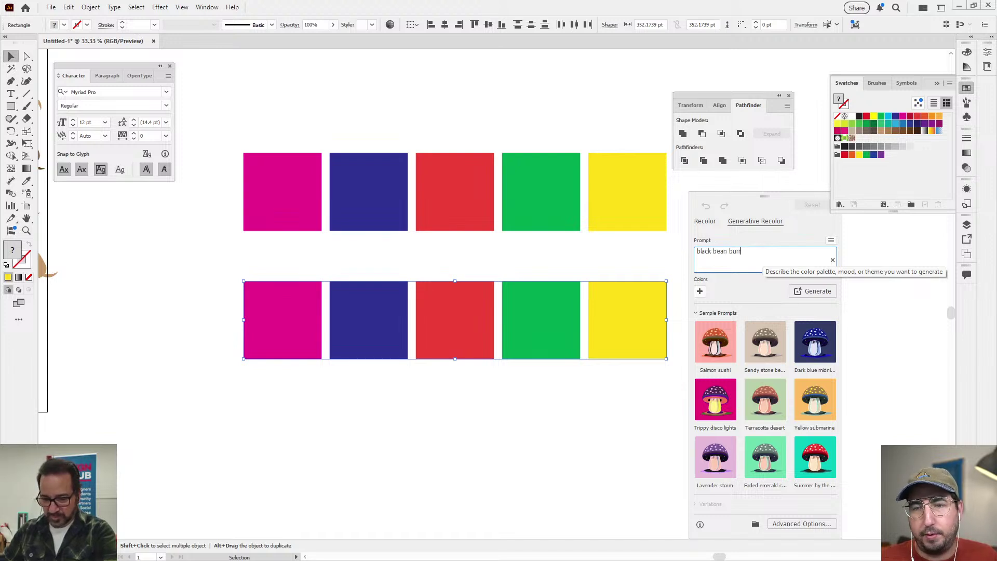
{"action": "type", "text": "ito with salsa"}
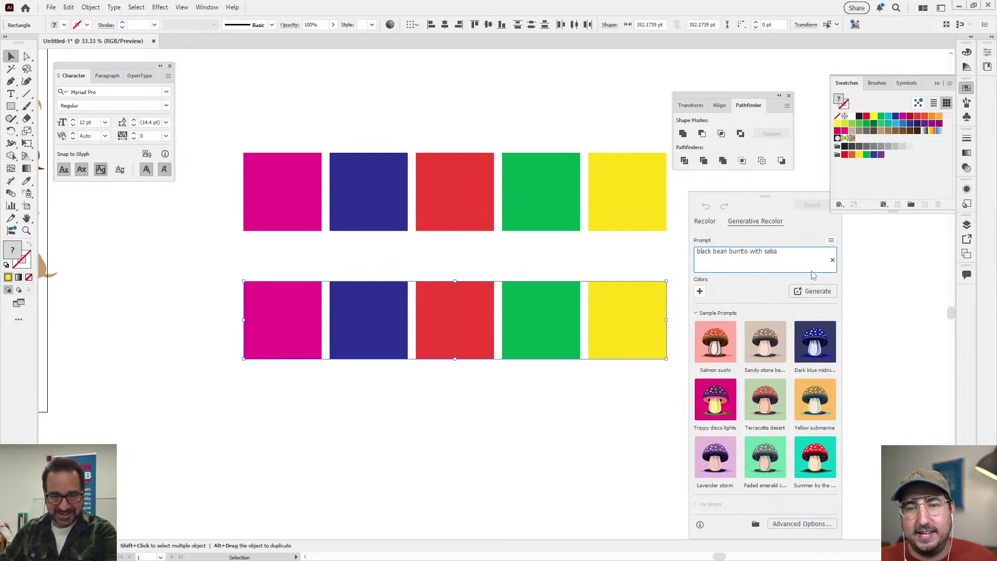
{"action": "left_click", "coordinate": [808, 287]}
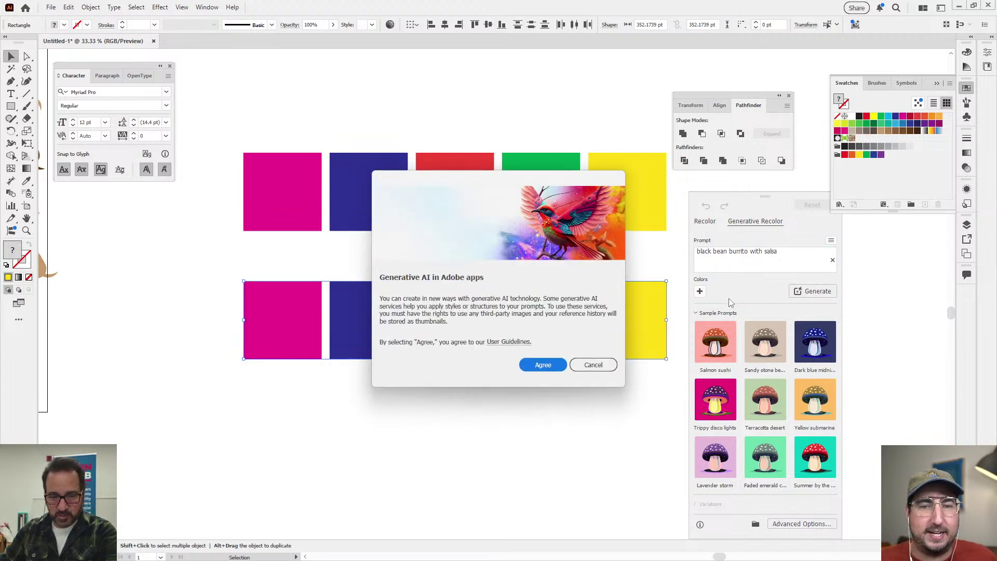
{"action": "left_click", "coordinate": [543, 364]}
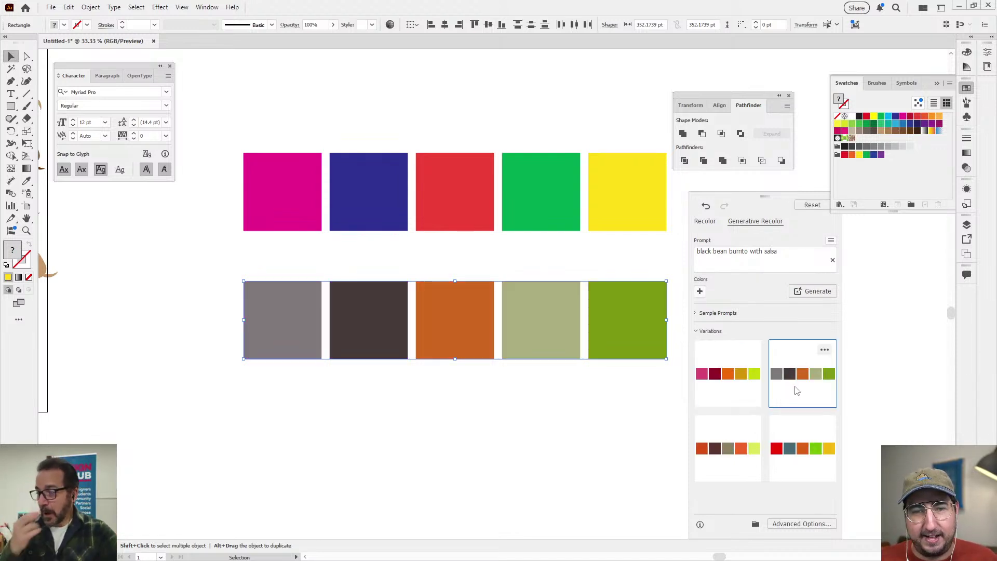
- Compare the generated variations, apply the grey, dark brown, orange, sage and green one, and select the recolored squares
{"action": "left_click", "coordinate": [745, 465]}
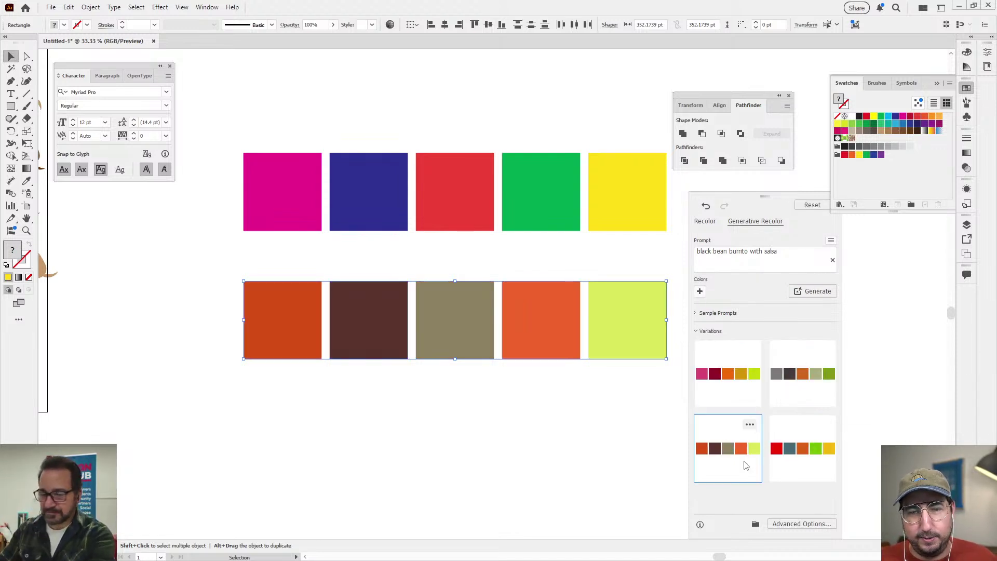
{"action": "left_click", "coordinate": [802, 381]}
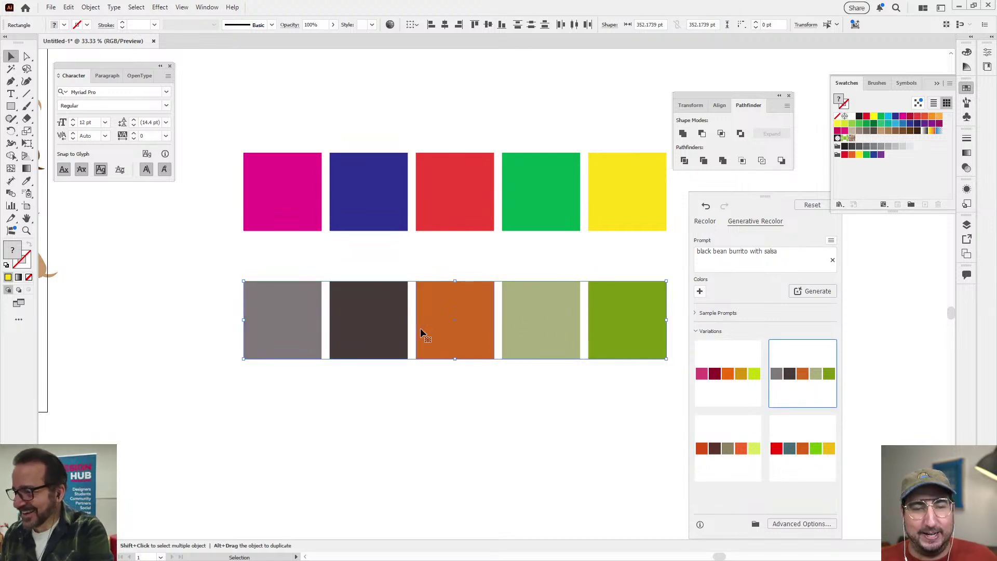
{"action": "left_click", "coordinate": [451, 410]}
{"action": "left_click_drag", "start_coordinate": [486, 389], "coordinate": [412, 383]}
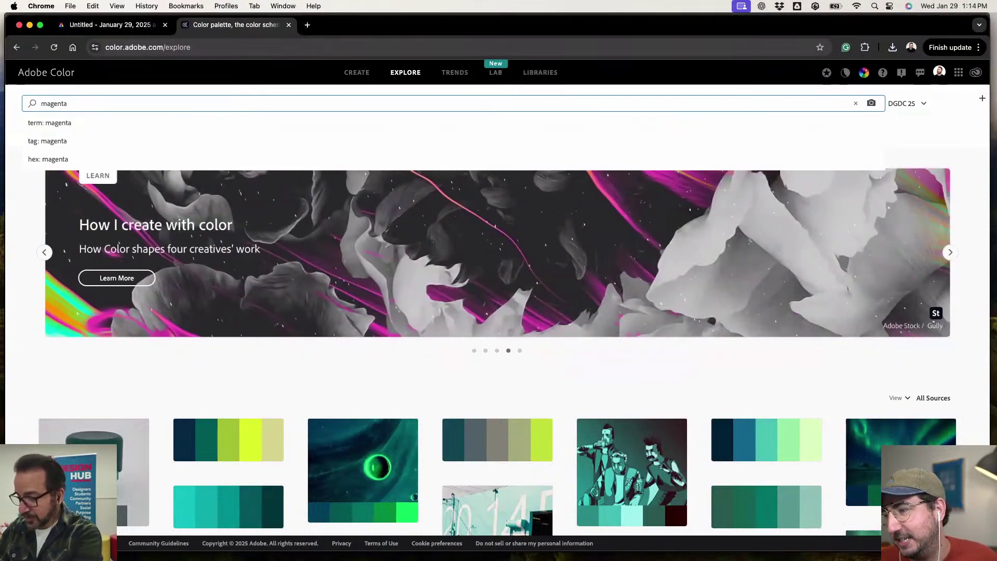
- In Adobe Color, search for "magenta food" and download the first theme, with the pink-and-blue cake photo, as a JPEG
{"action": "type", "text": "ood"}
{"action": "key", "text": "Return"}
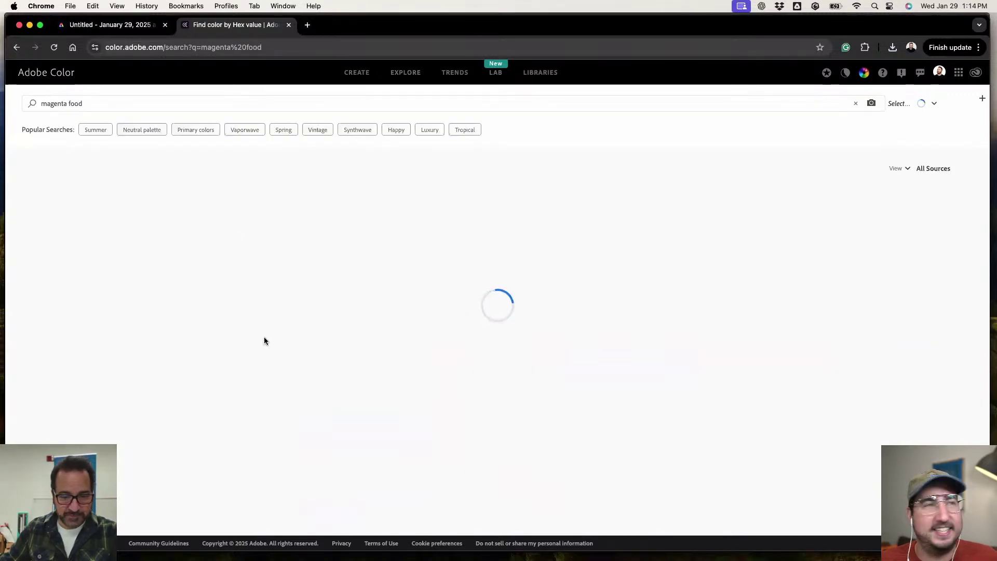
{"action": "scroll", "coordinate": [265, 342], "scroll_direction": "down", "scroll_amount": 2}
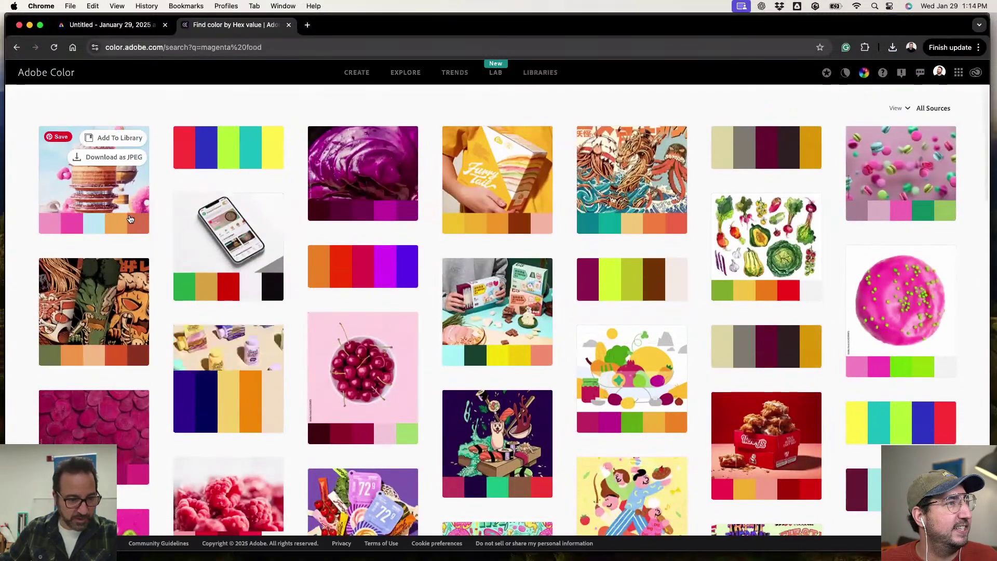
{"action": "left_click", "coordinate": [118, 161]}
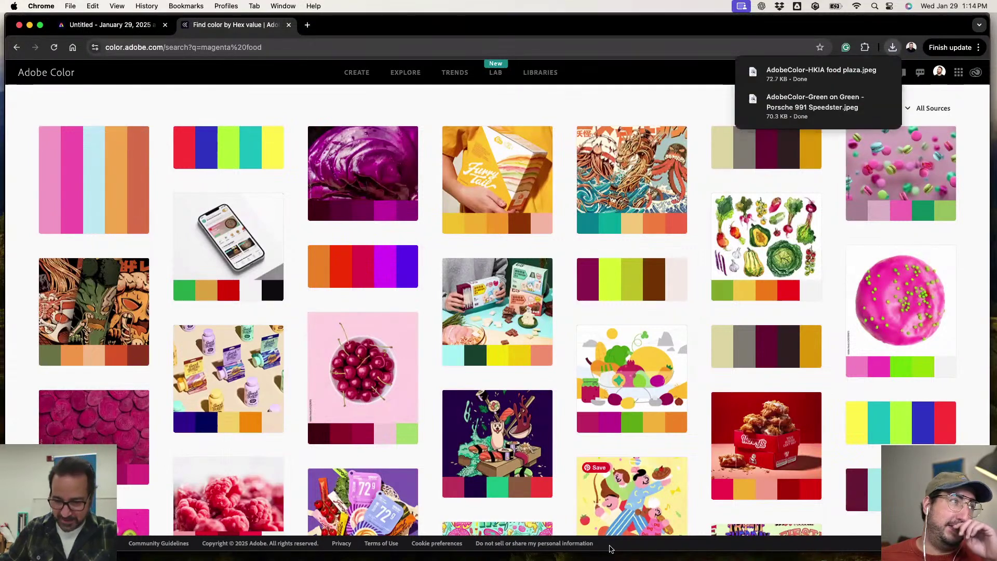
- On page 10 of the Adobe Express document, delete the teal palette image and add the downloaded magenta food palette from Downloads
{"action": "mouse_move", "coordinate": [575, 555]}
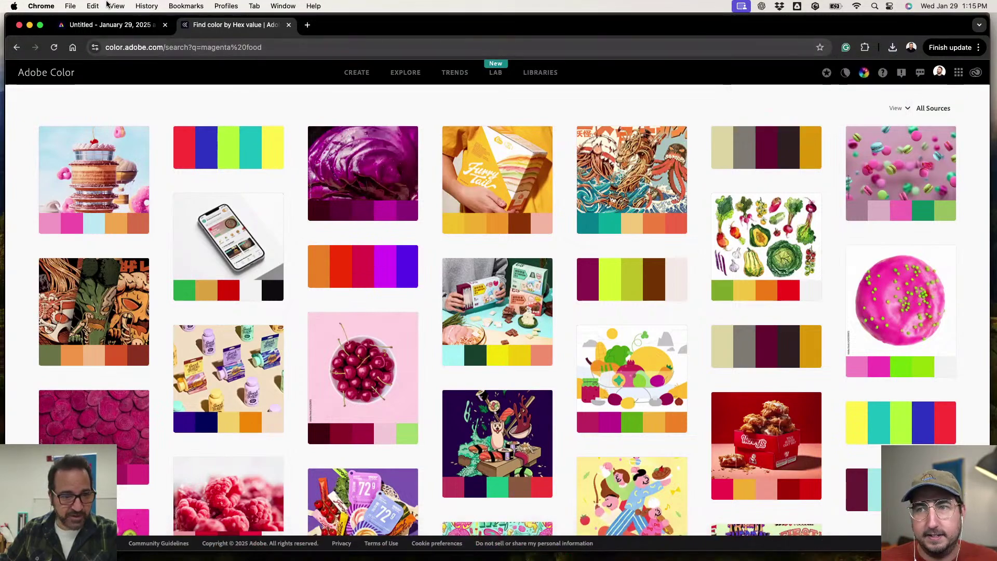
{"action": "left_click", "coordinate": [105, 24]}
{"action": "left_click", "coordinate": [641, 322]}
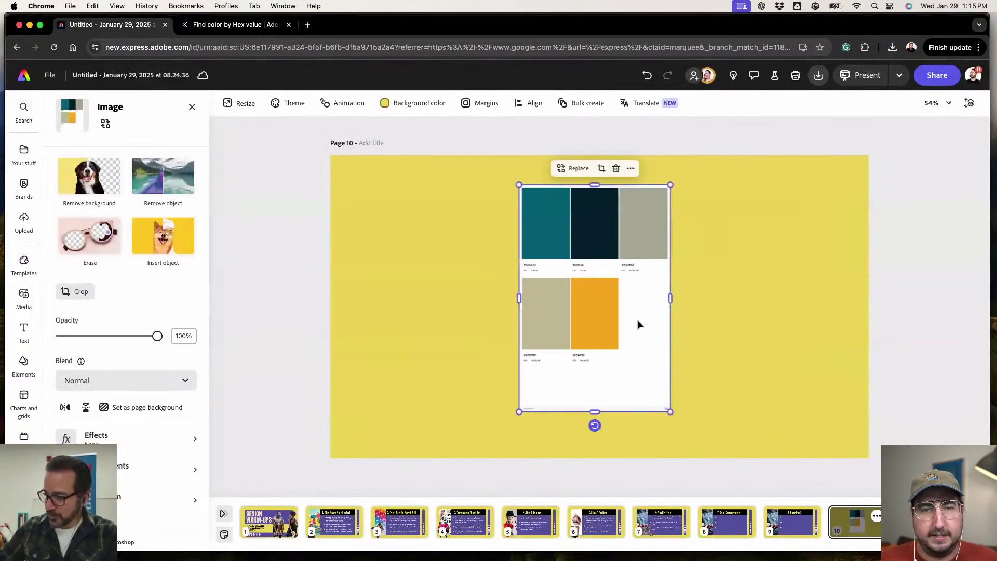
{"action": "key", "text": "Delete"}
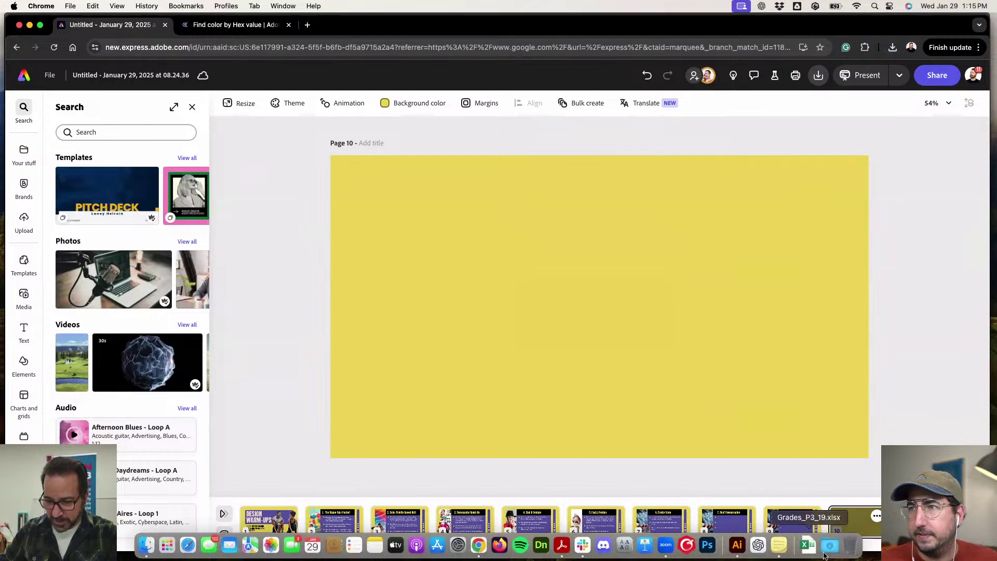
{"action": "left_click", "coordinate": [830, 544]}
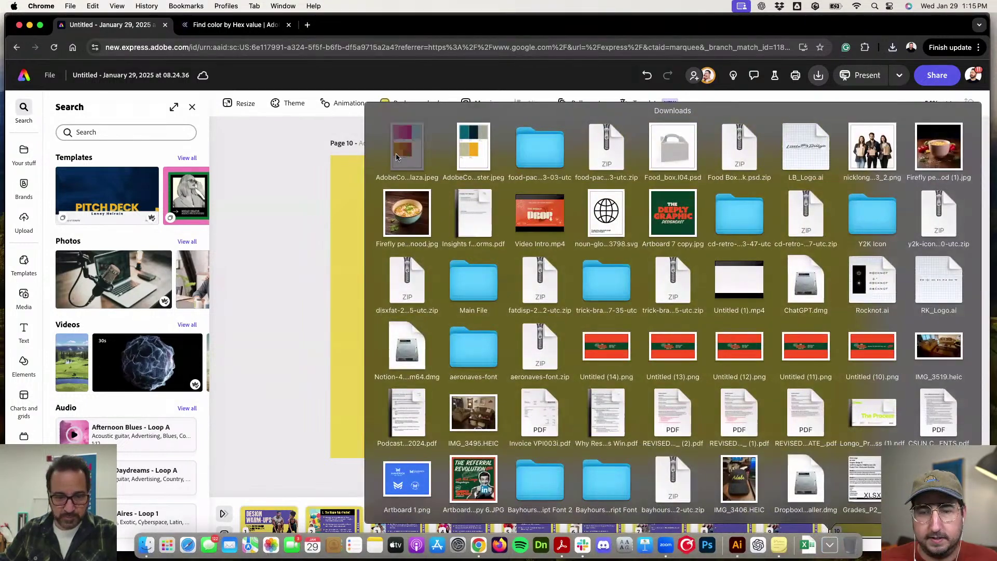
{"action": "left_click_drag", "start_coordinate": [396, 153], "coordinate": [574, 294]}
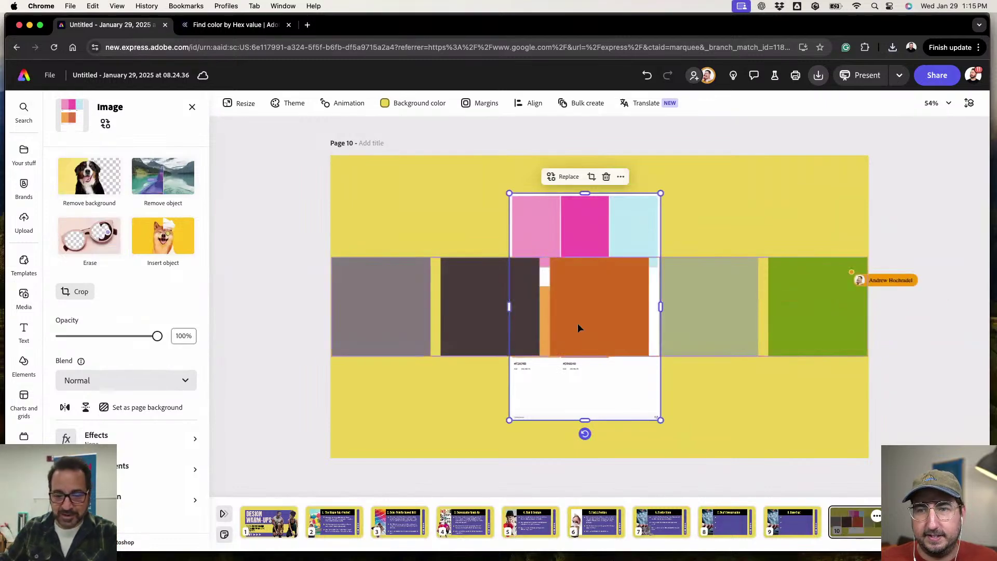
- Move the five-square burrito palette strip up near the upper edge of page 10
{"action": "left_click", "coordinate": [695, 184]}
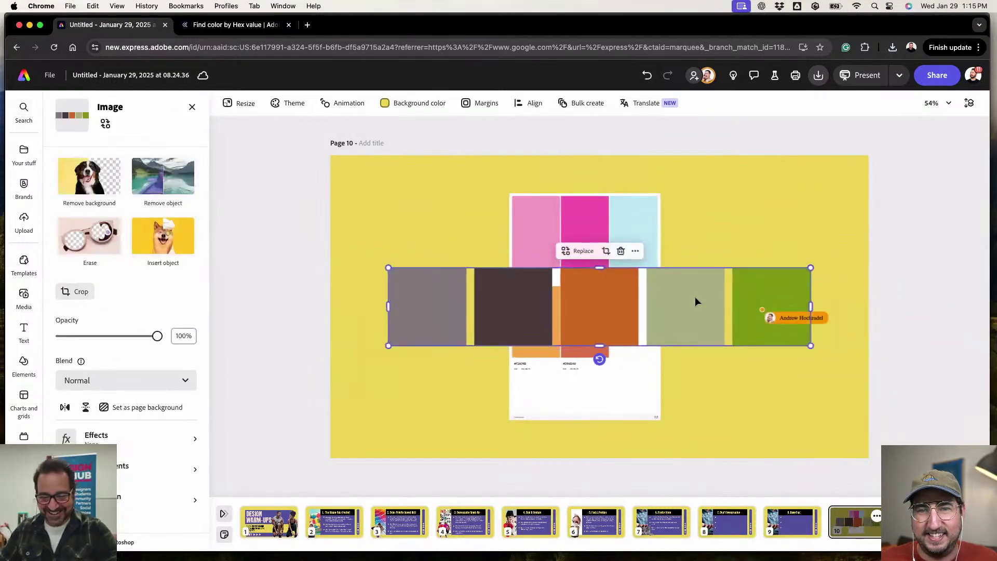
{"action": "left_click", "coordinate": [695, 297]}
{"action": "left_click", "coordinate": [679, 236]}
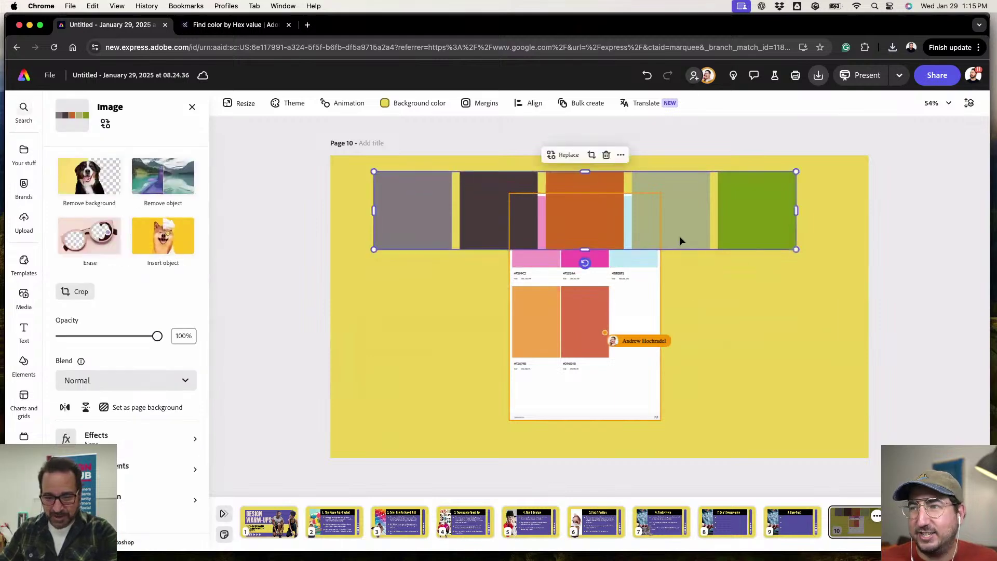
- Switch to Illustrator and bring the blank artboard below the mug scene into view
{"action": "mouse_move", "coordinate": [566, 556]}
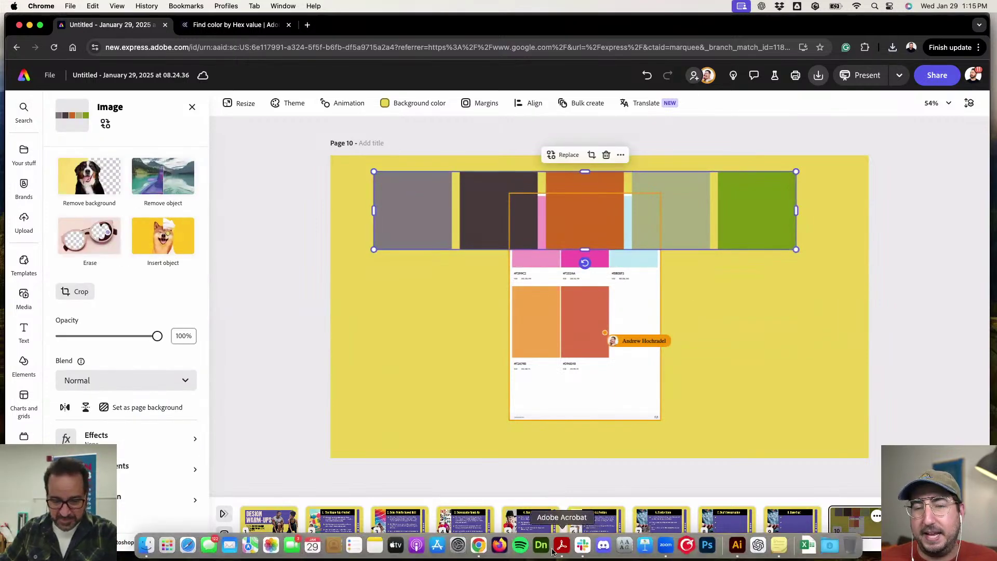
{"action": "left_click", "coordinate": [737, 545]}
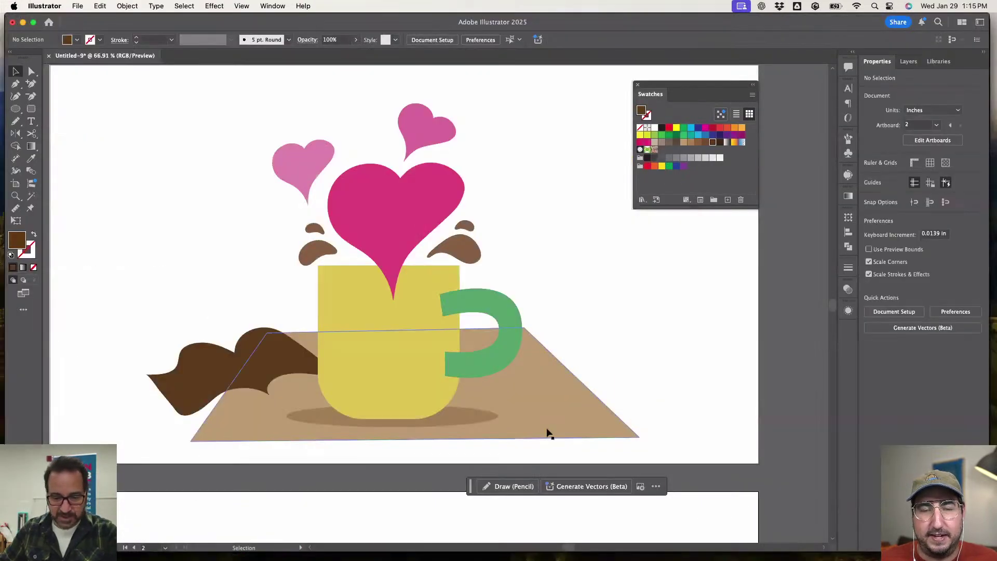
{"action": "scroll", "coordinate": [547, 434], "scroll_direction": "down", "scroll_amount": 10}
{"action": "scroll", "coordinate": [549, 434], "scroll_direction": "down", "scroll_amount": 1}
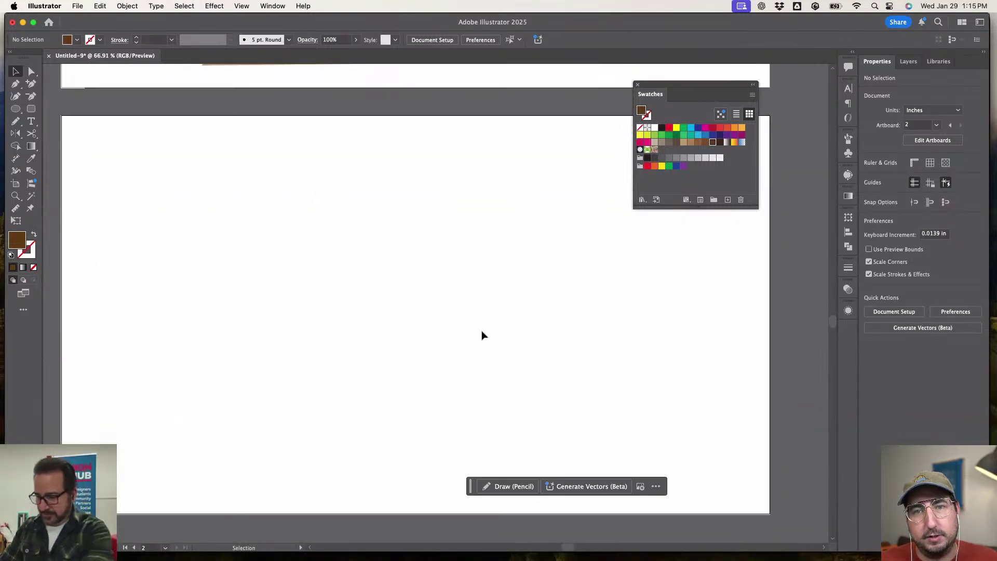
- Switch back to Adobe Express in Chrome and take an area screenshot across the five-square burrito palette strip
{"action": "mouse_move", "coordinate": [685, 550]}
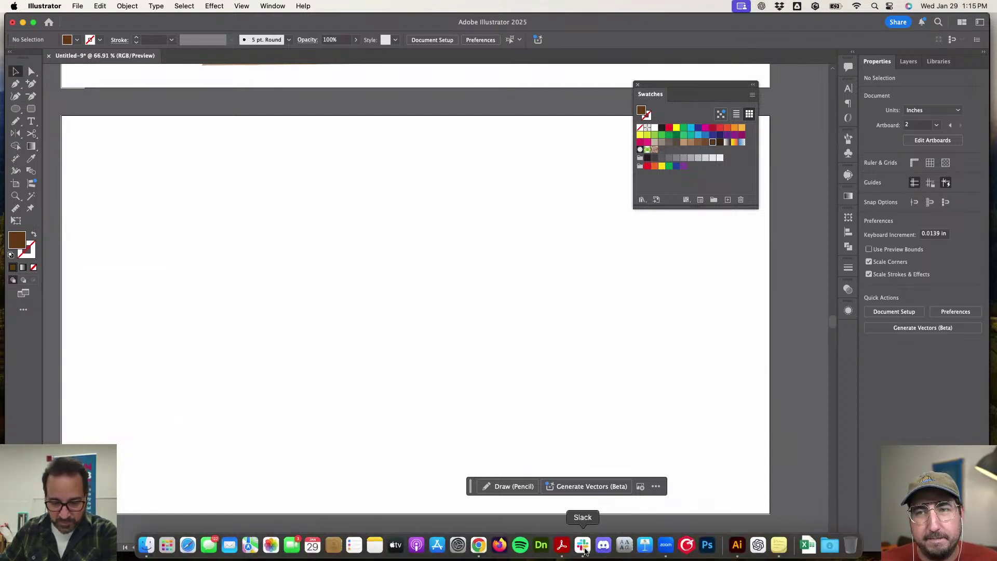
{"action": "left_click", "coordinate": [479, 545]}
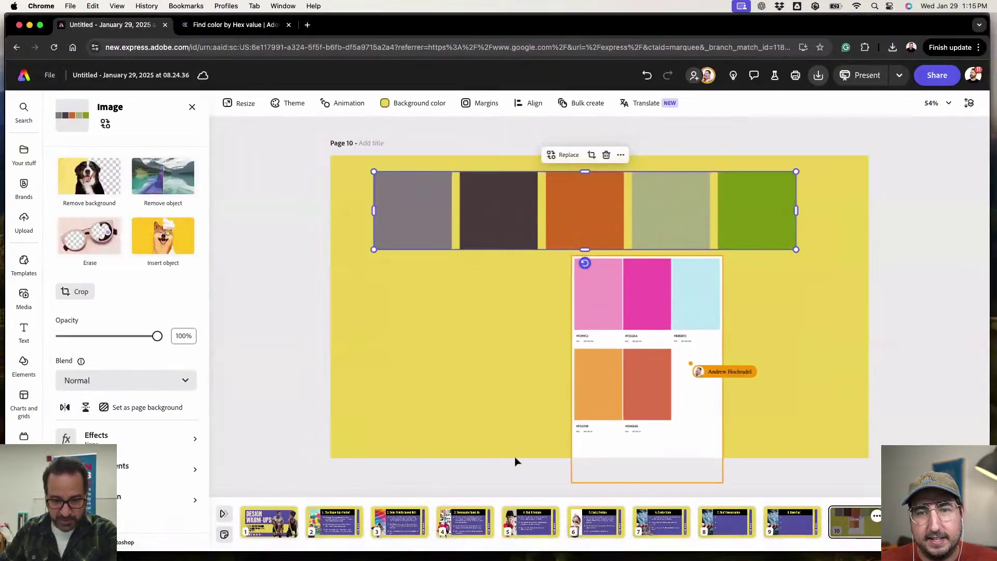
{"action": "left_click", "coordinate": [431, 413]}
{"action": "key", "text": "super+shift+4"}
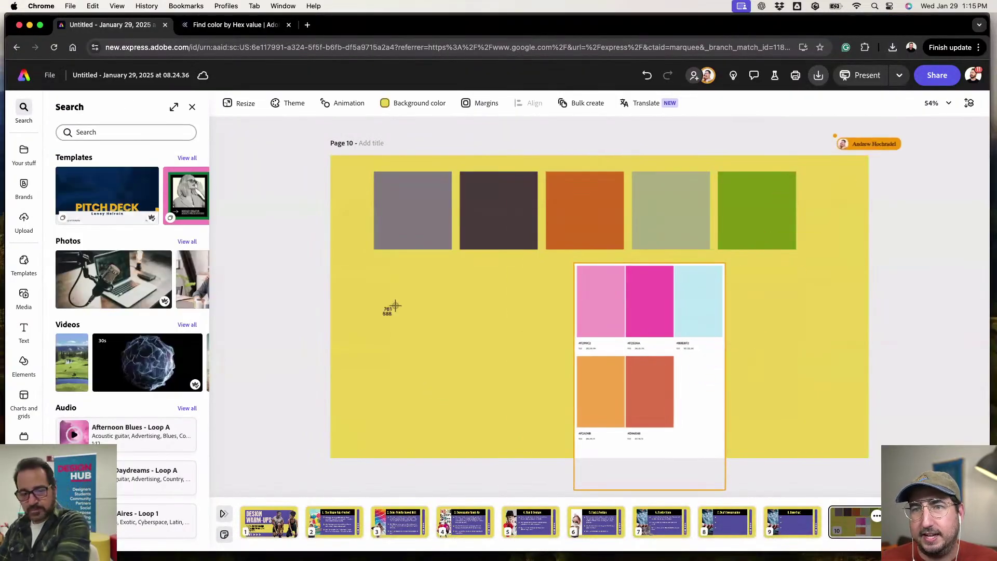
{"action": "left_click_drag", "start_coordinate": [391, 178], "coordinate": [774, 238]}
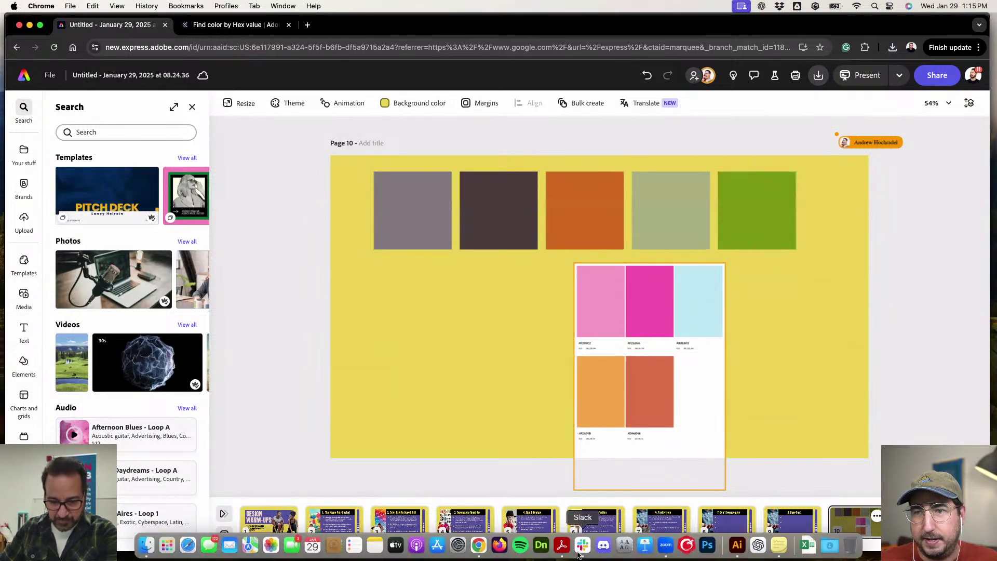
- Switch to Illustrator, place the palette-strip screenshot from the Desktop on the blank artboard, and move it near the artboard's lower edge
{"action": "left_click", "coordinate": [735, 545]}
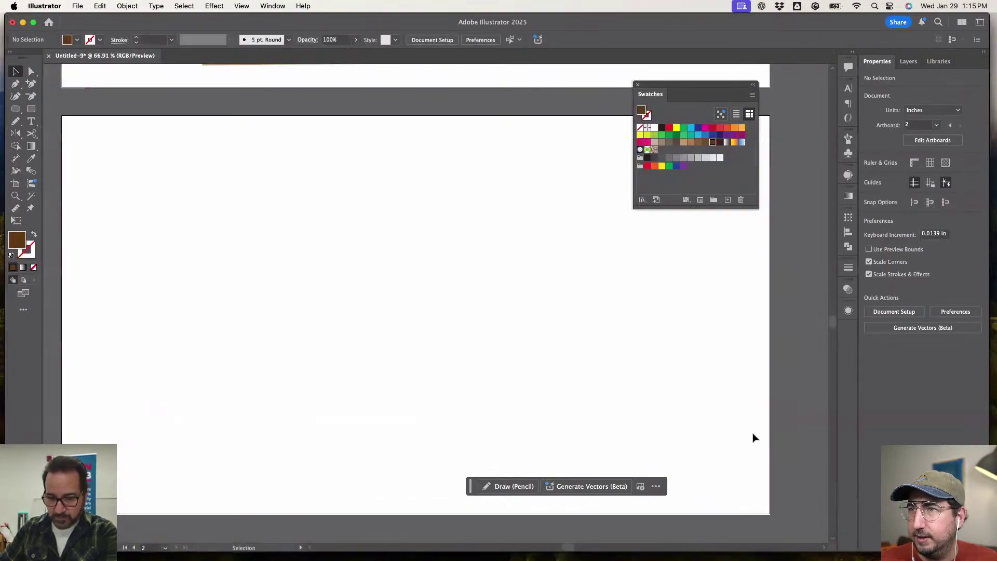
{"action": "left_click", "coordinate": [79, 7]}
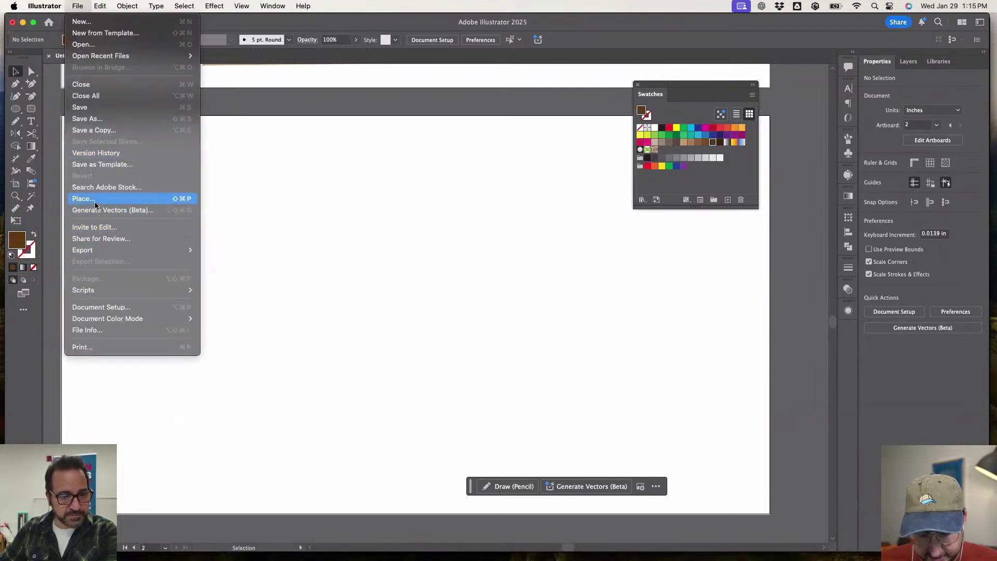
{"action": "left_click", "coordinate": [94, 200]}
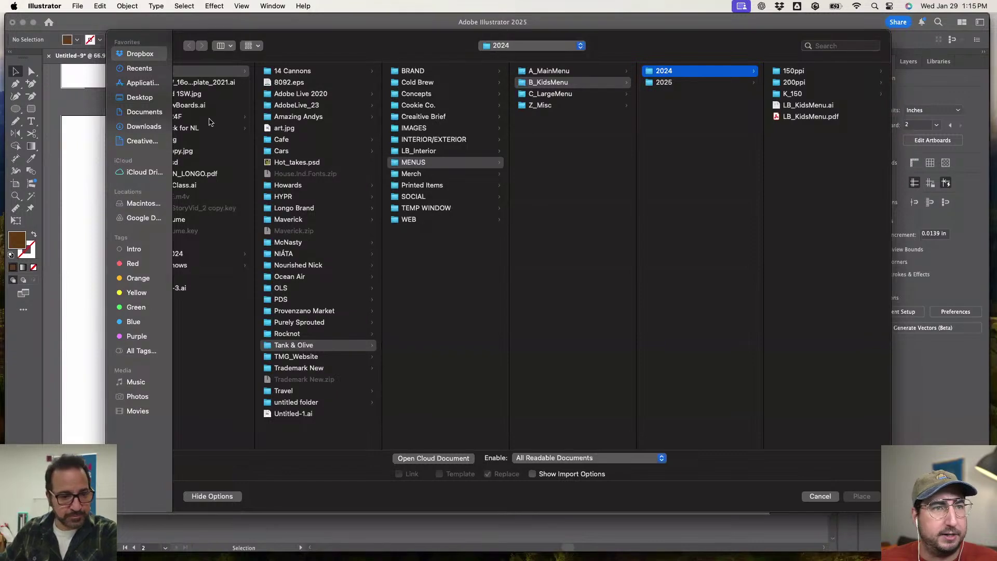
{"action": "scroll", "coordinate": [213, 122], "scroll_direction": "left", "scroll_amount": 3}
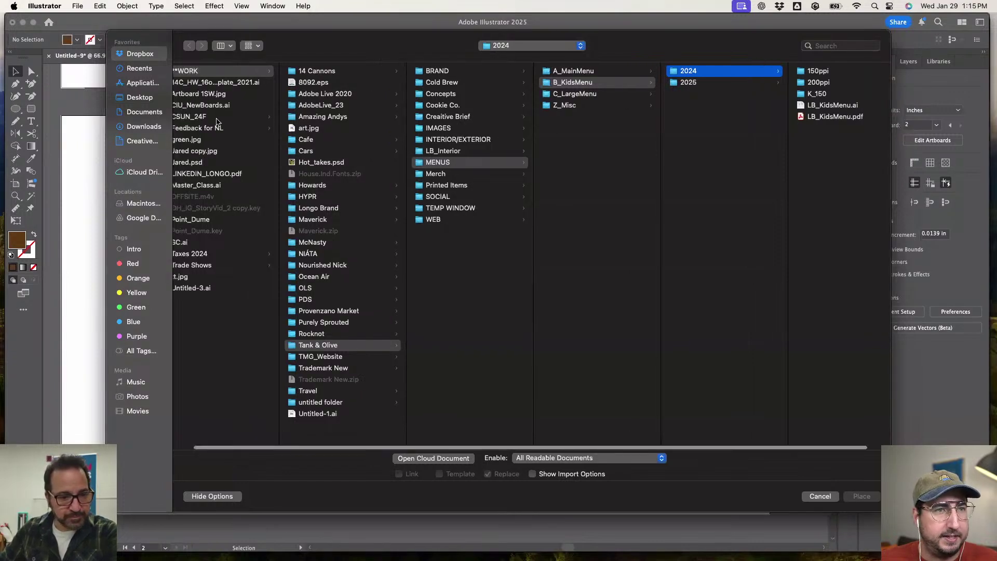
{"action": "left_click", "coordinate": [131, 97]}
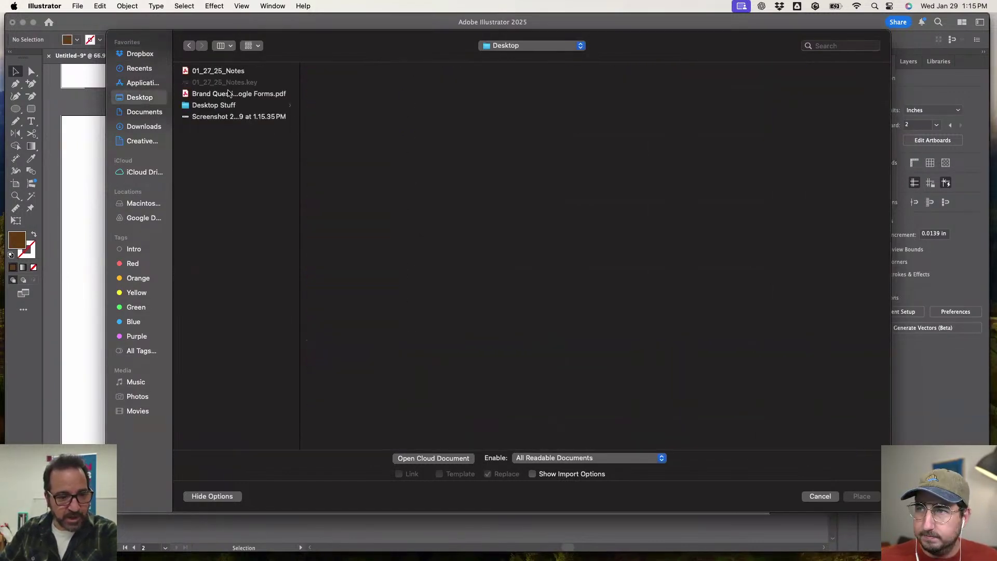
{"action": "left_click", "coordinate": [234, 117]}
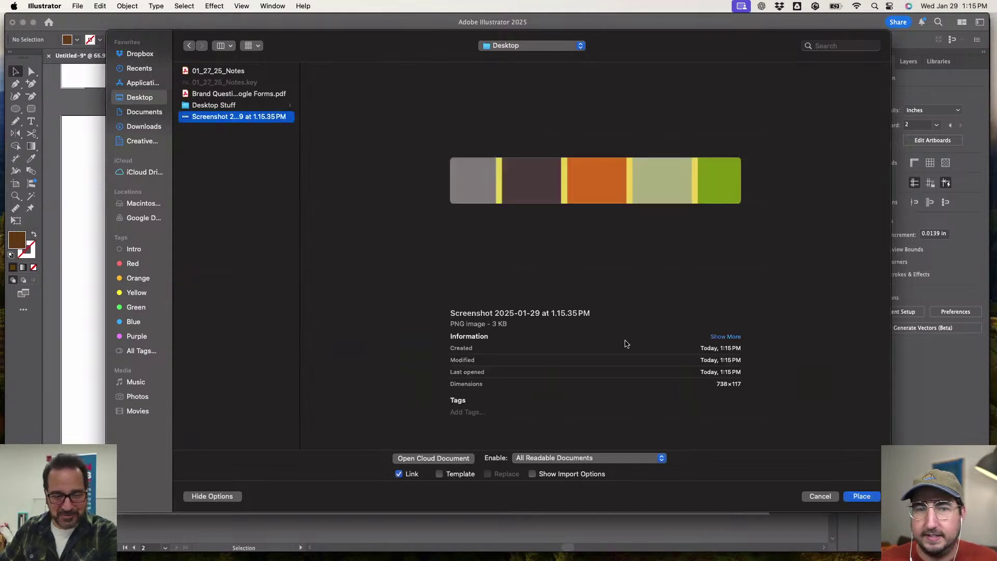
{"action": "left_click", "coordinate": [861, 496]}
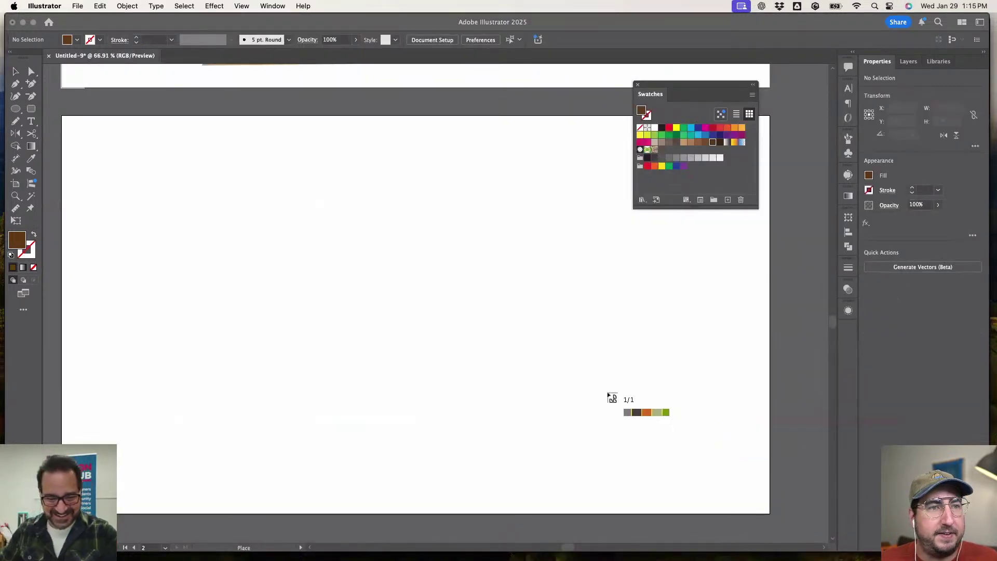
{"action": "left_click", "coordinate": [509, 357]}
{"action": "left_click_drag", "start_coordinate": [603, 391], "coordinate": [338, 456]}
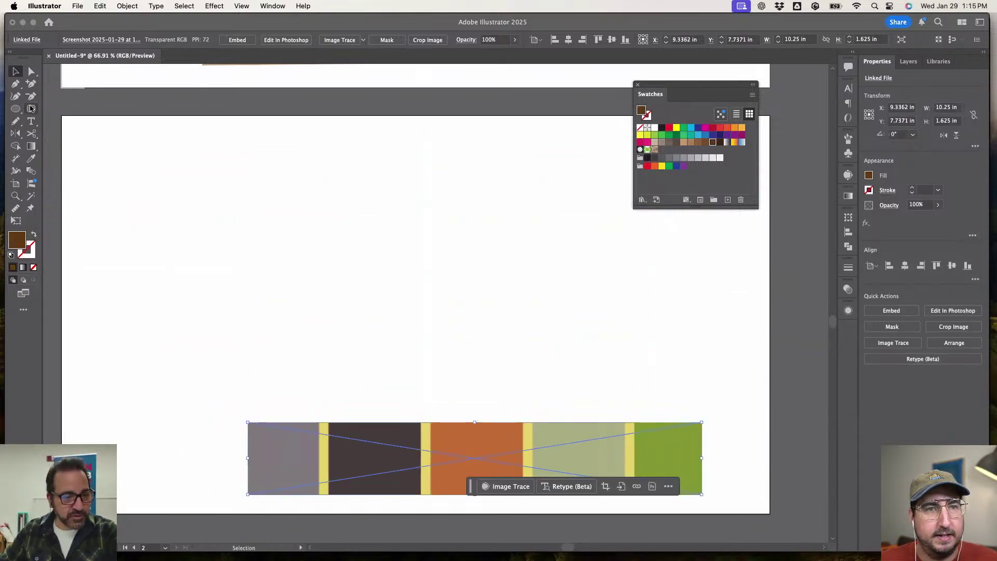
{"action": "left_click", "coordinate": [31, 108]}
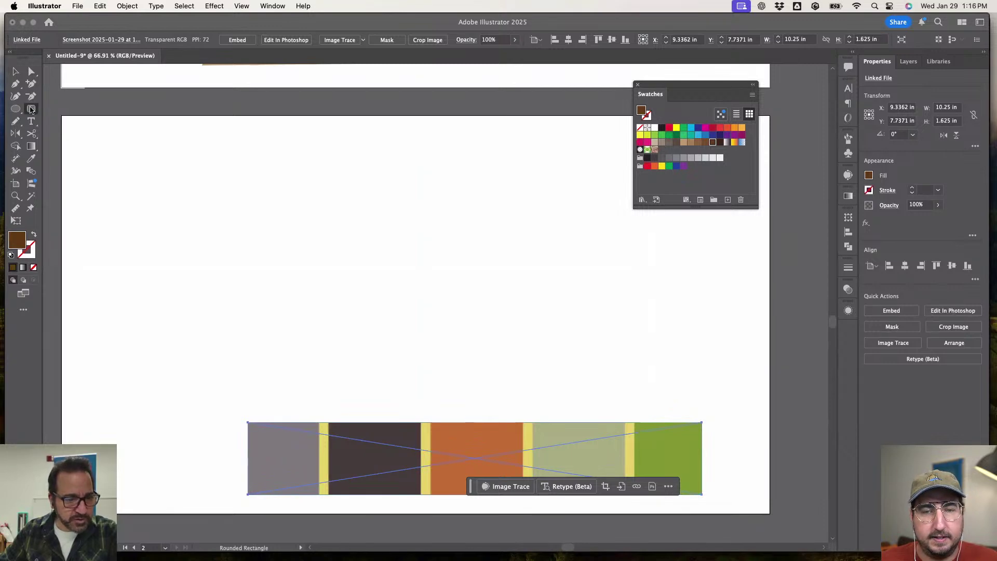
{"action": "left_click", "coordinate": [15, 73]}
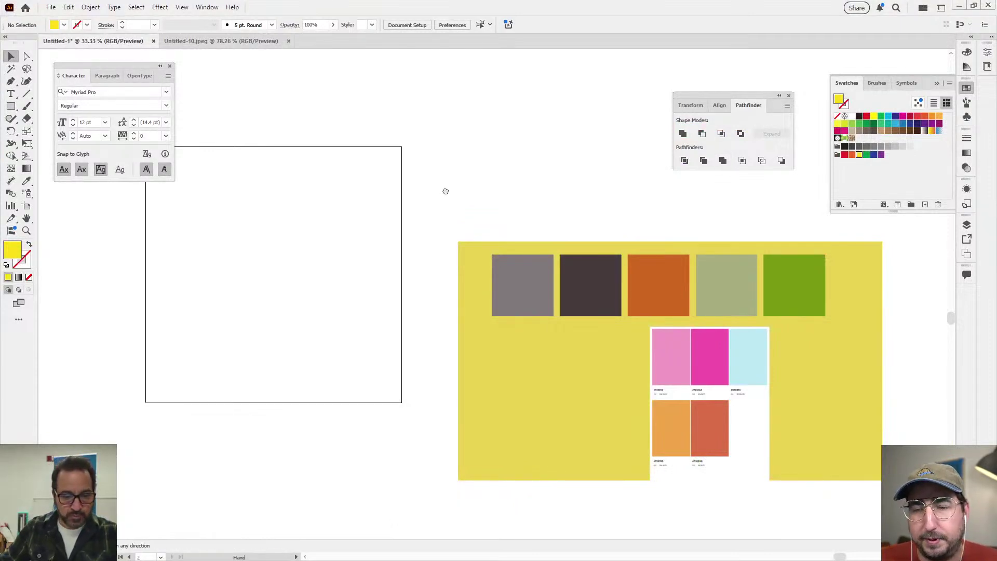
- Draw a square about 1157 pt wide covering the blank artboard and fill it with the red-orange sampled from the magenta food palette
{"action": "left_click_drag", "start_coordinate": [445, 195], "coordinate": [500, 198]}
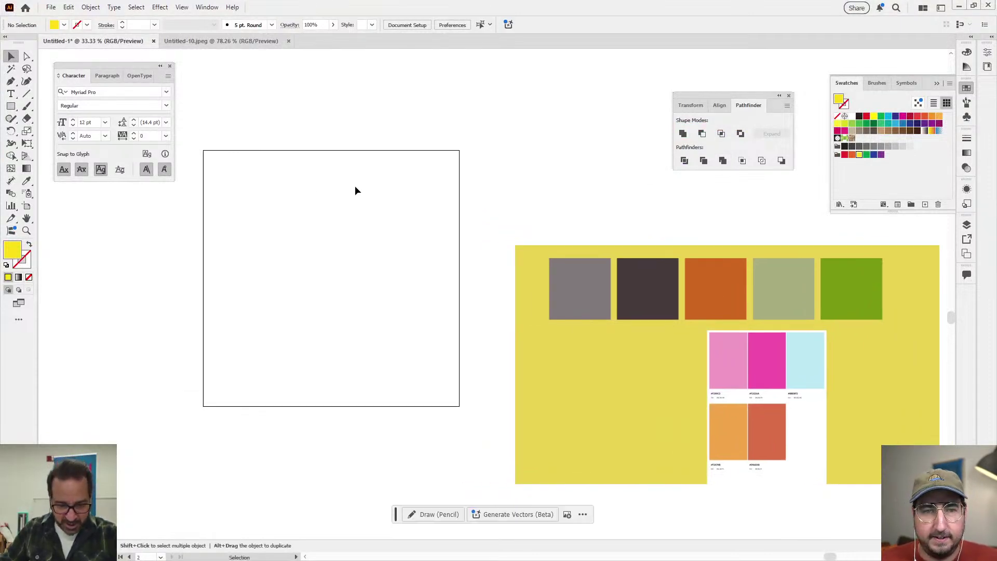
{"action": "key", "text": "m"}
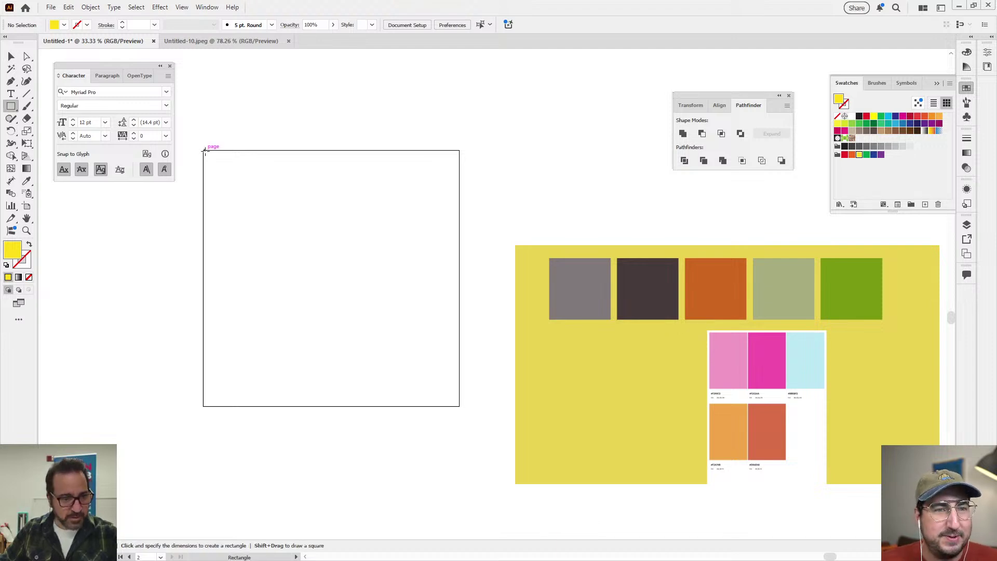
{"action": "left_click_drag", "start_coordinate": [204, 151], "coordinate": [460, 406]}
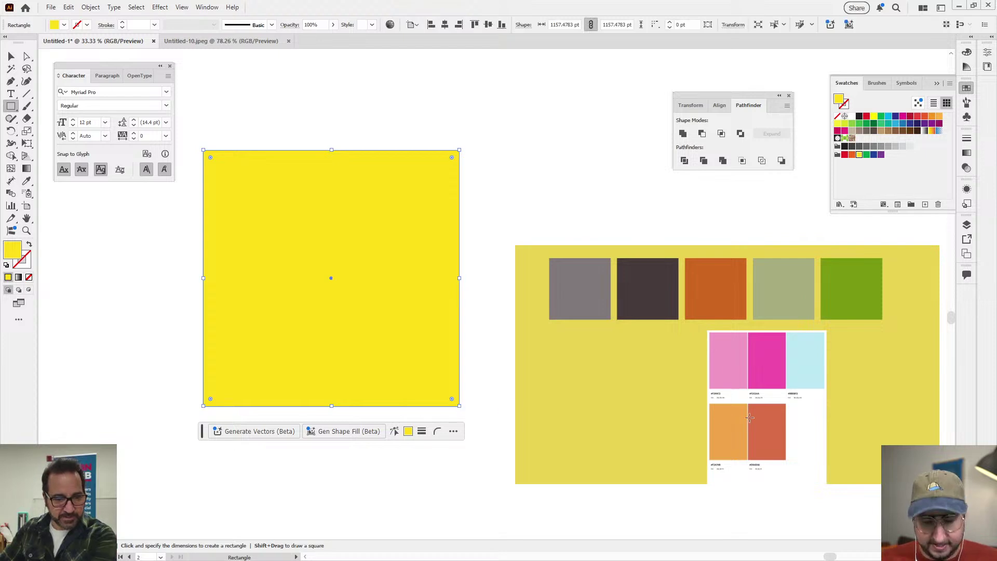
{"action": "key", "text": "i"}
{"action": "left_click", "coordinate": [767, 421]}
{"action": "key", "text": "v"}
{"action": "left_click", "coordinate": [489, 175]}
- Draw a large seven-point V-shaped polygon across the square's upper right edge with the Pen tool and fill it with the palette's light blue
{"action": "scroll", "coordinate": [489, 175], "scroll_direction": "up", "scroll_amount": 1}
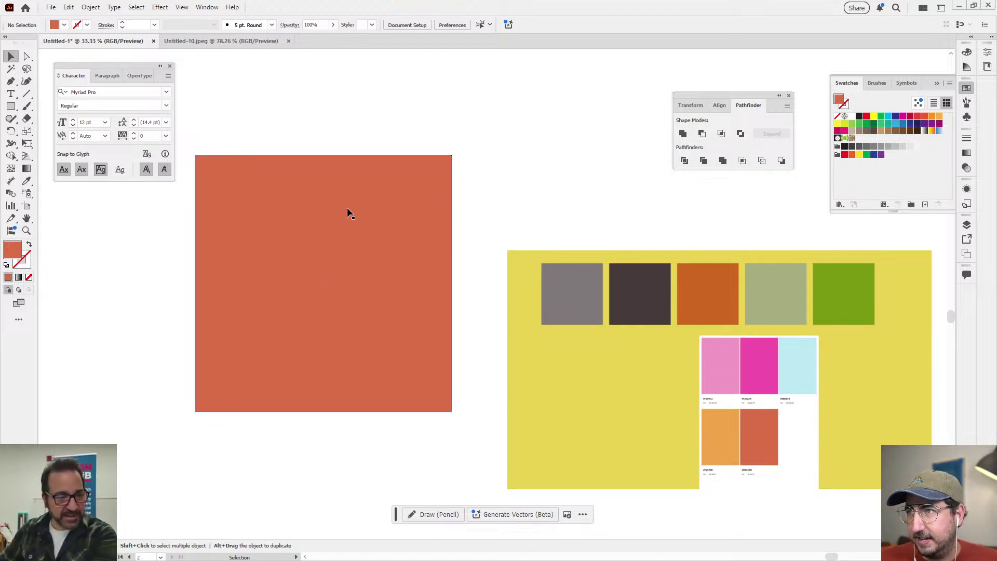
{"action": "scroll", "coordinate": [415, 216], "scroll_direction": "left", "scroll_amount": 3}
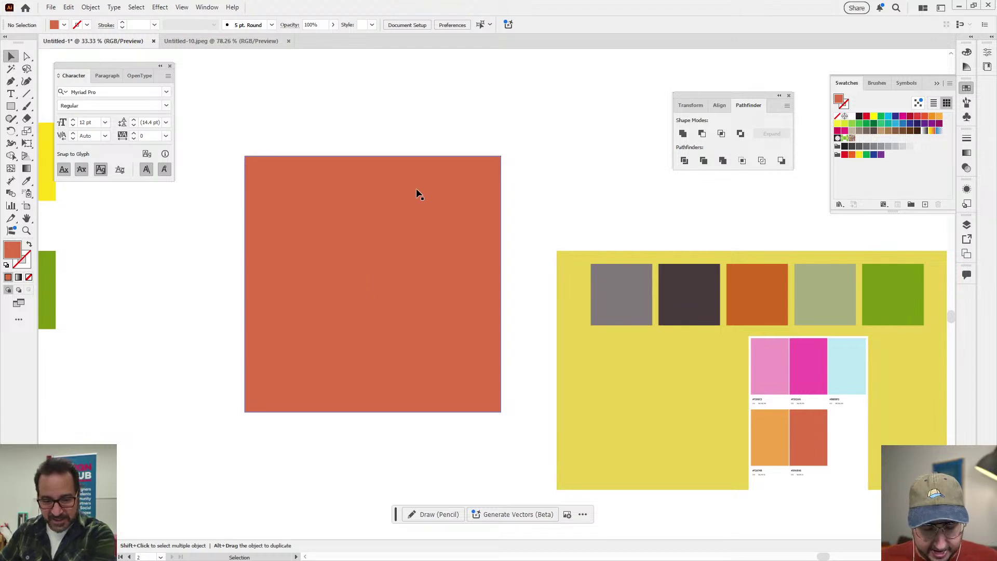
{"action": "key", "text": "p"}
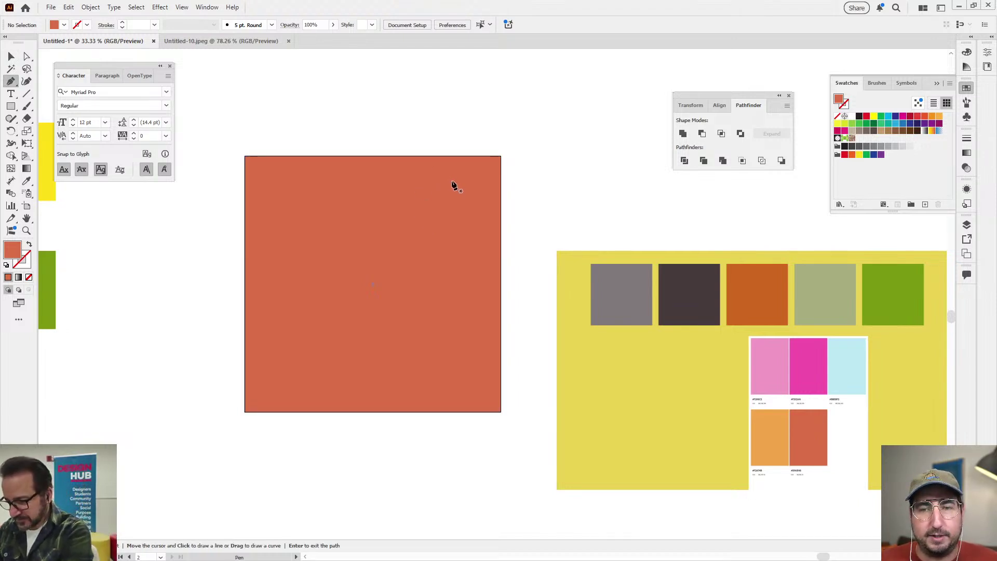
{"action": "left_click", "coordinate": [427, 164]}
{"action": "left_click", "coordinate": [412, 197]}
{"action": "left_click", "coordinate": [460, 275]}
{"action": "left_click", "coordinate": [537, 255]}
{"action": "left_click", "coordinate": [542, 195]}
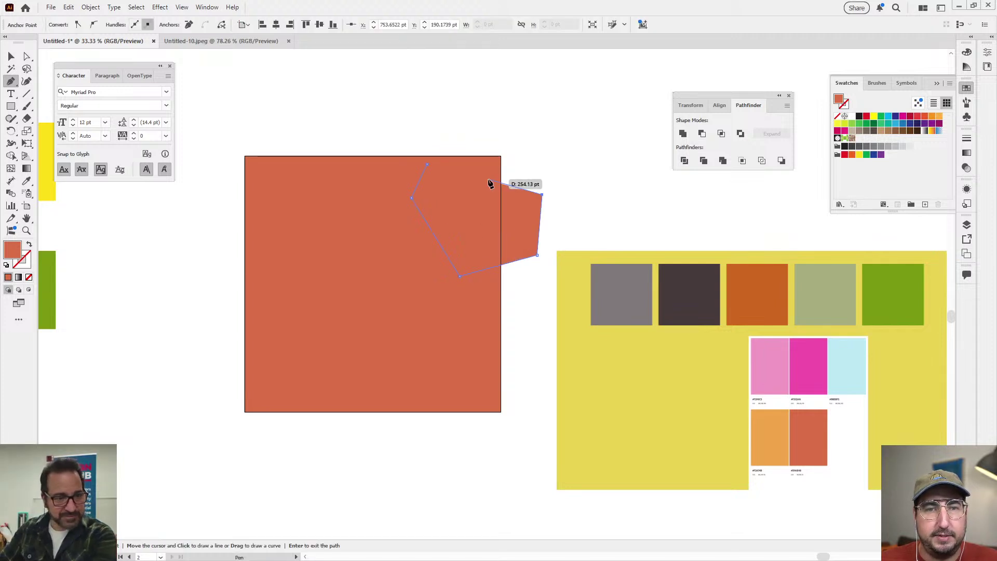
{"action": "left_click", "coordinate": [487, 210]}
{"action": "left_click", "coordinate": [463, 164]}
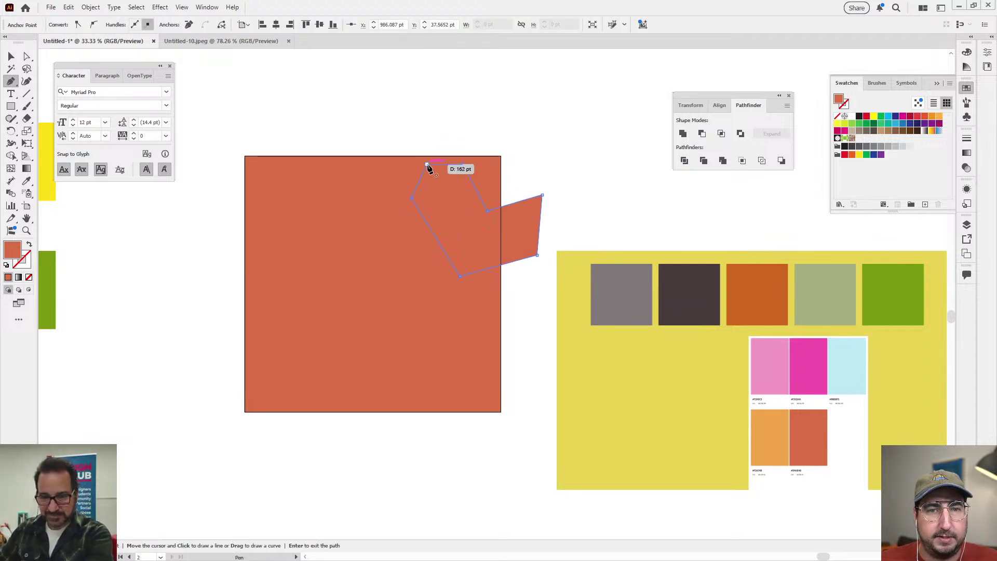
{"action": "key", "text": "i"}
{"action": "left_click", "coordinate": [837, 353]}
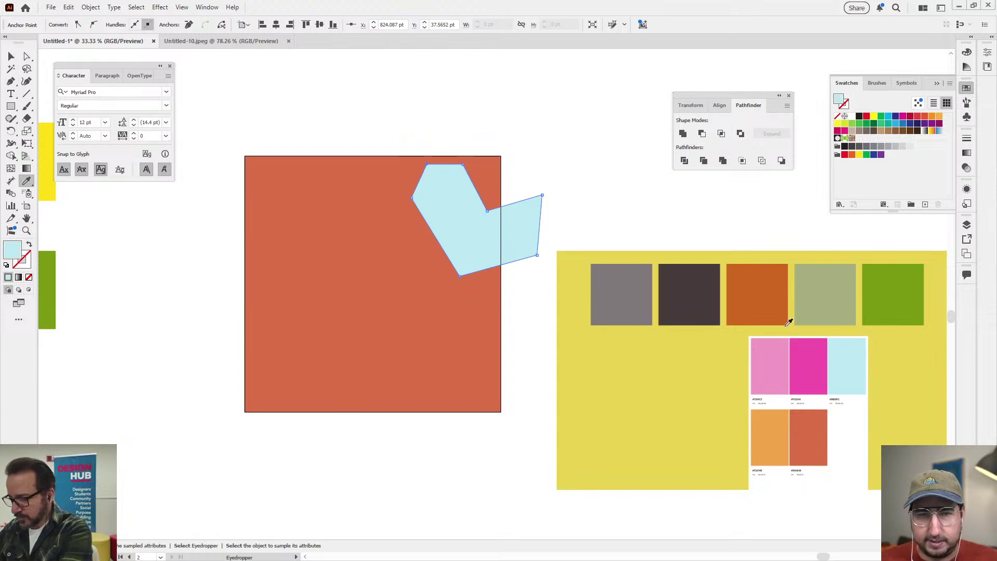
- Draw a smaller six-point V-shaped light blue polygon inside the square's upper left area with the Pen tool
{"action": "key", "text": "p"}
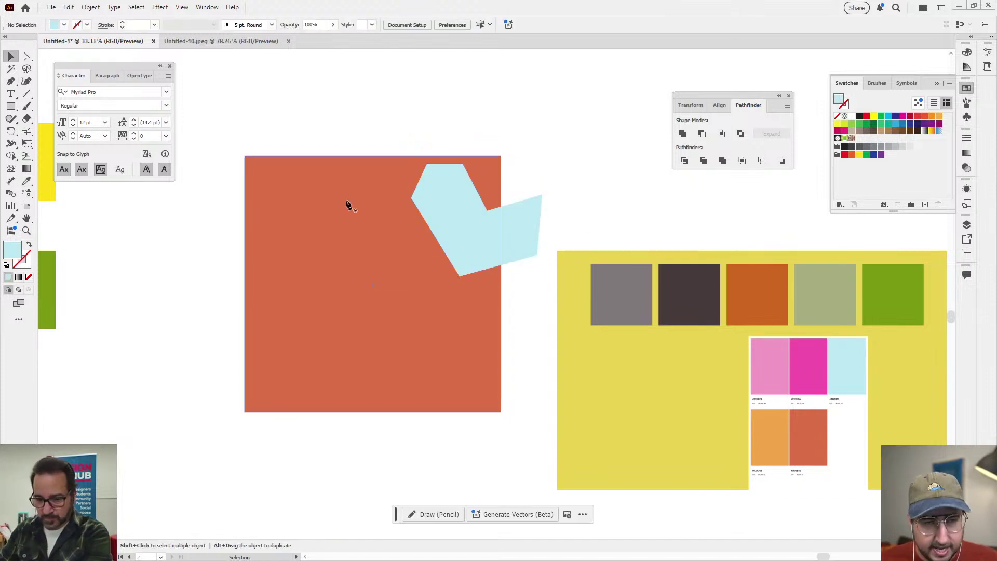
{"action": "left_click_drag", "start_coordinate": [281, 185], "coordinate": [290, 178]}
{"action": "left_click", "coordinate": [308, 231]}
{"action": "left_click", "coordinate": [358, 209]}
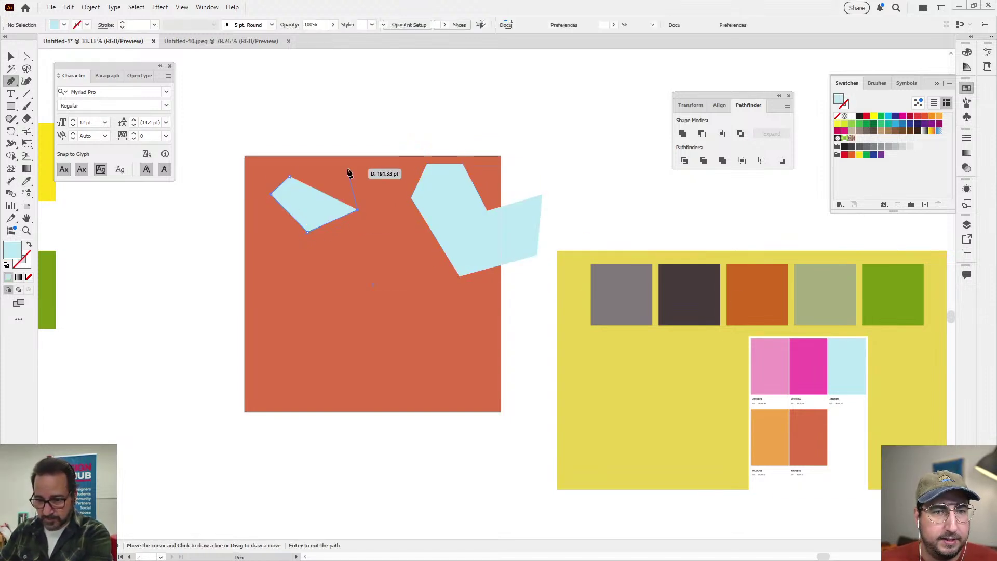
{"action": "left_click", "coordinate": [347, 170]}
{"action": "left_click", "coordinate": [318, 199]}
{"action": "left_click", "coordinate": [289, 177]}
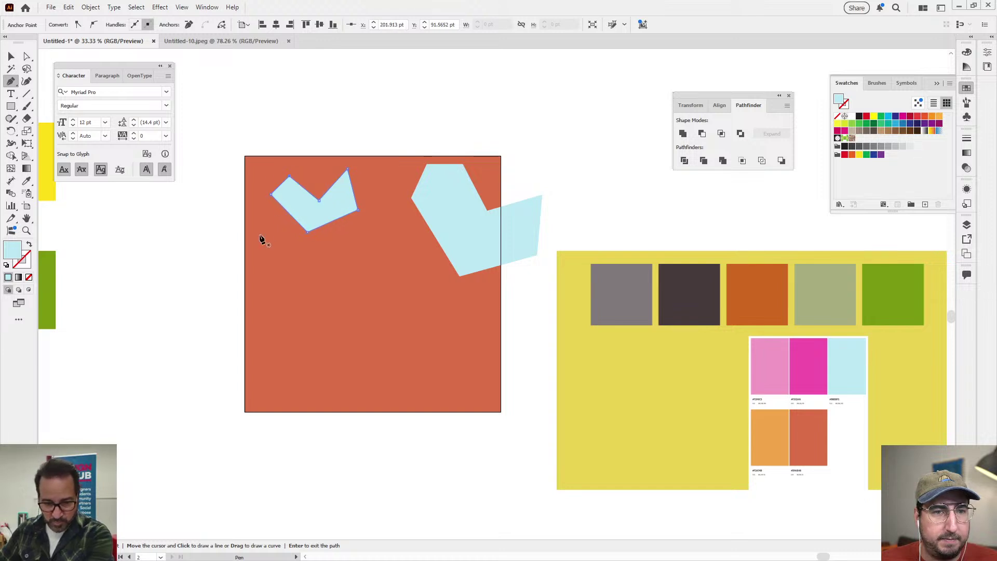
- Draw a five-point light blue polygon overlapping the middle of the square's left edge
{"action": "left_click", "coordinate": [257, 235]}
{"action": "left_click", "coordinate": [308, 270]}
{"action": "left_click", "coordinate": [307, 305]}
{"action": "left_click", "coordinate": [265, 311]}
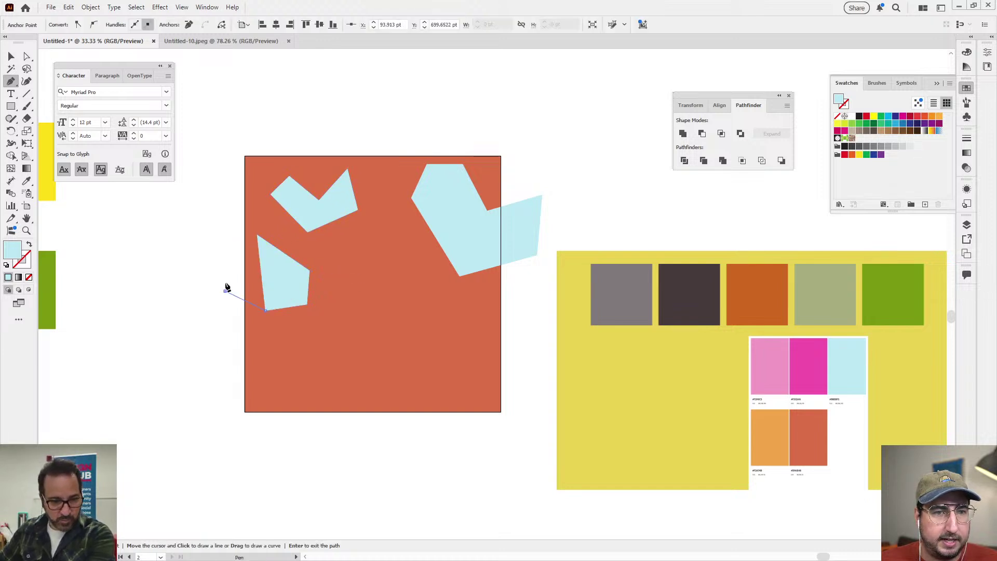
{"action": "left_click", "coordinate": [225, 291]}
{"action": "left_click", "coordinate": [257, 234]}
- Draw a six-point L-shaped light blue polygon near the centre of the square
{"action": "left_click", "coordinate": [419, 260]}
{"action": "left_click", "coordinate": [377, 264]}
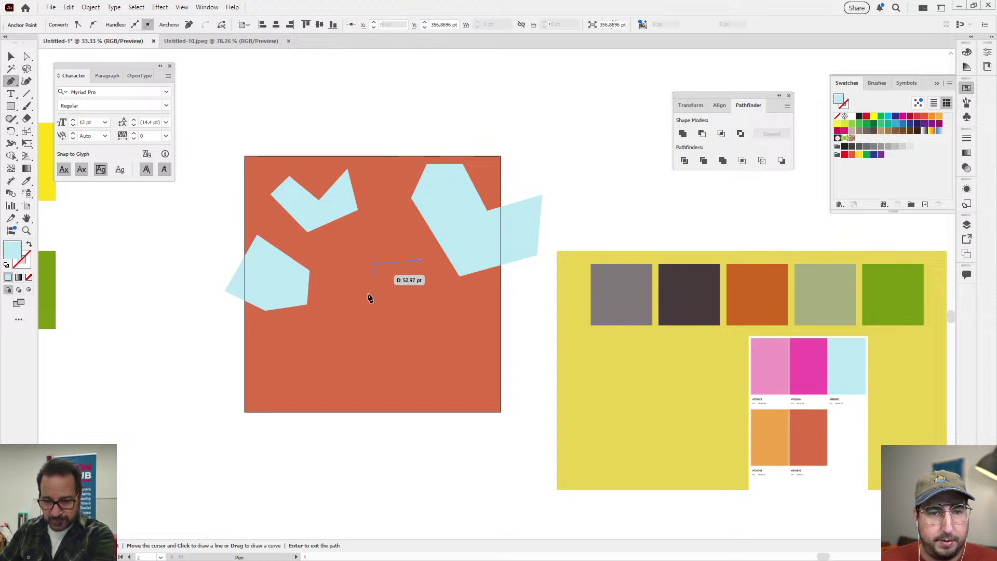
{"action": "left_click", "coordinate": [364, 329]}
{"action": "left_click", "coordinate": [411, 332]}
{"action": "left_click", "coordinate": [445, 310]}
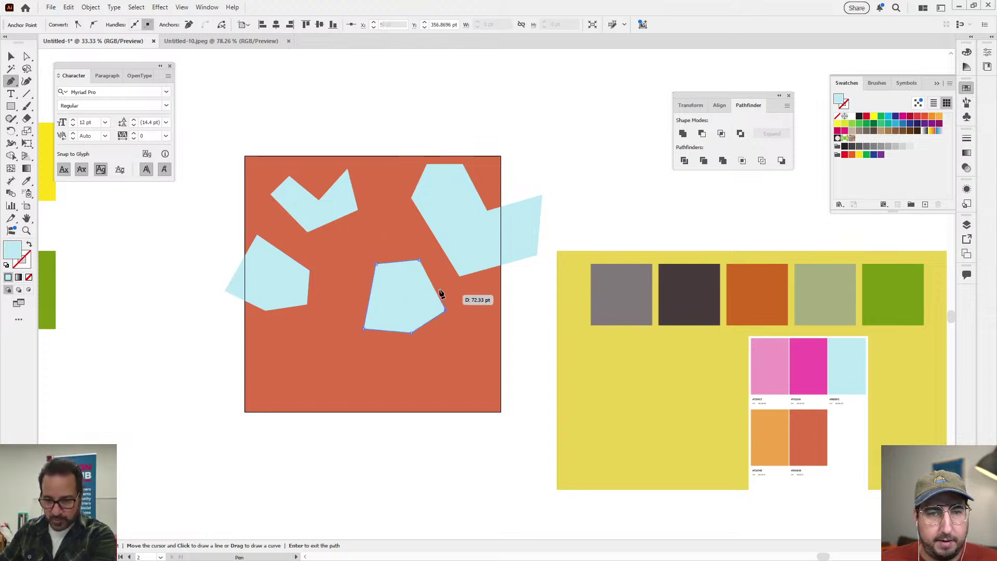
{"action": "left_click", "coordinate": [411, 303]}
{"action": "left_click", "coordinate": [420, 264]}
- Draw a six-point light blue polygon overlapping the square's lower right corner
{"action": "left_click", "coordinate": [493, 344]}
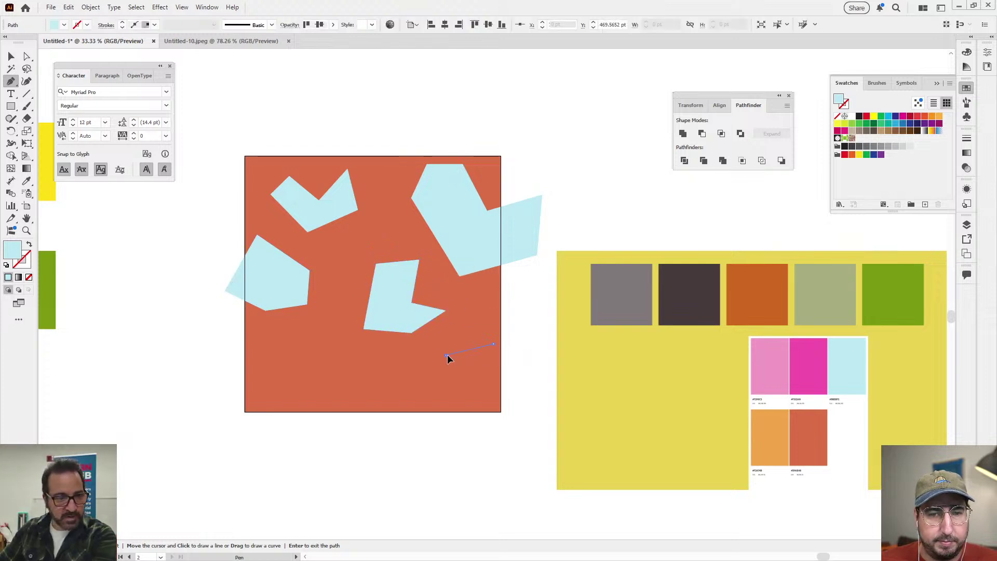
{"action": "left_click", "coordinate": [444, 354]}
{"action": "left_click", "coordinate": [436, 385]}
{"action": "left_click", "coordinate": [445, 422]}
{"action": "left_click", "coordinate": [529, 414]}
{"action": "left_click", "coordinate": [526, 371]}
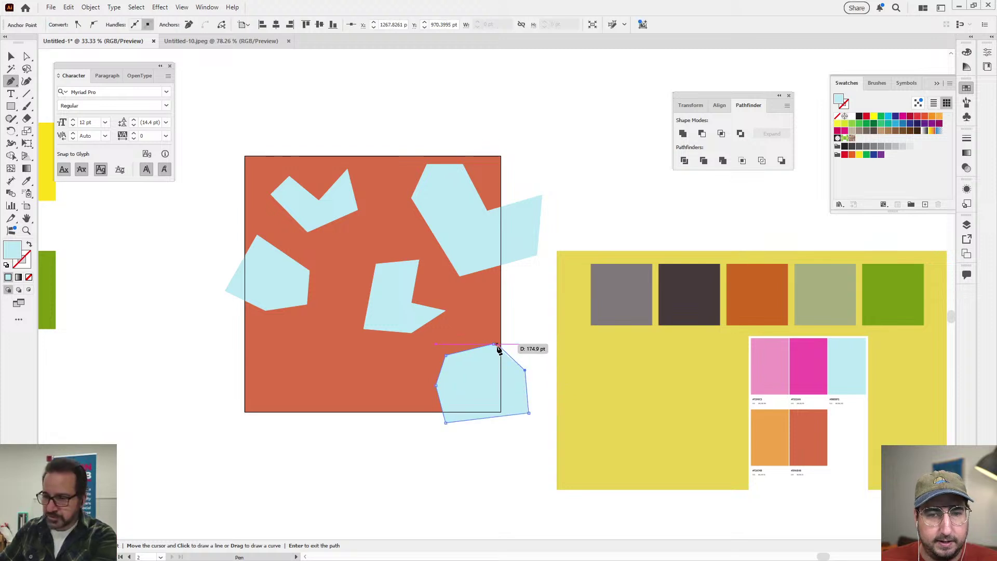
{"action": "left_click", "coordinate": [493, 343]}
- Draw a wide six-point light blue polygon overlapping the left part of the square's lower edge
{"action": "left_click", "coordinate": [342, 350]}
{"action": "left_click", "coordinate": [297, 349]}
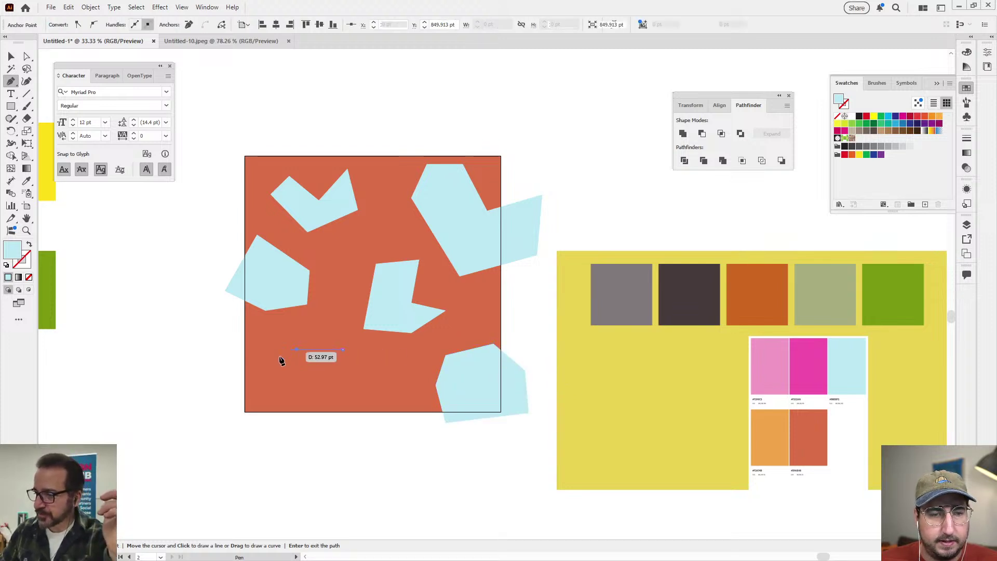
{"action": "left_click", "coordinate": [265, 381]}
{"action": "left_click", "coordinate": [257, 422]}
{"action": "left_click", "coordinate": [329, 434]}
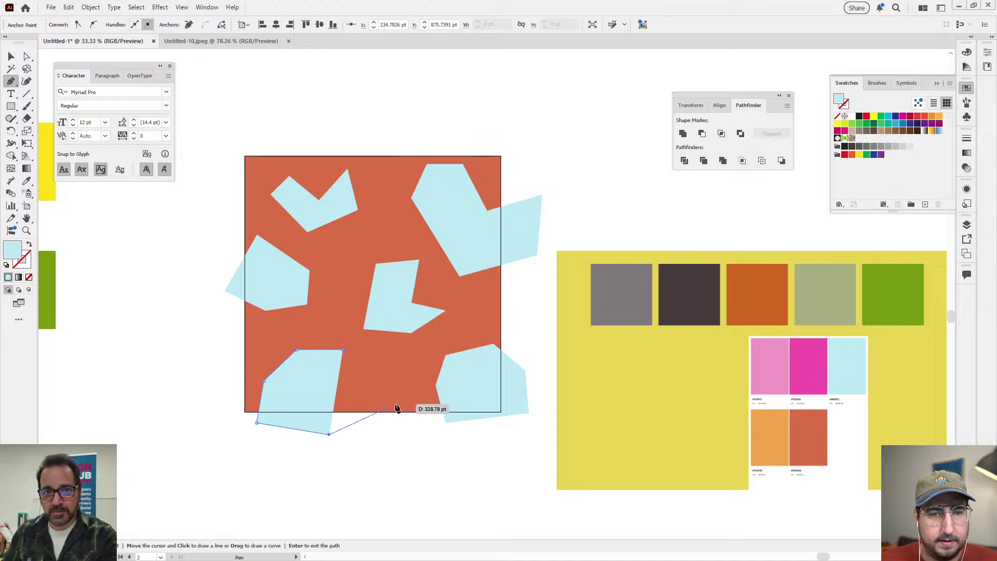
{"action": "left_click", "coordinate": [394, 402]}
{"action": "left_click", "coordinate": [342, 350]}
- Select the six light blue polygons without the square and apply a Round Corners effect with a 4000 pt radius
{"action": "key", "text": "v"}
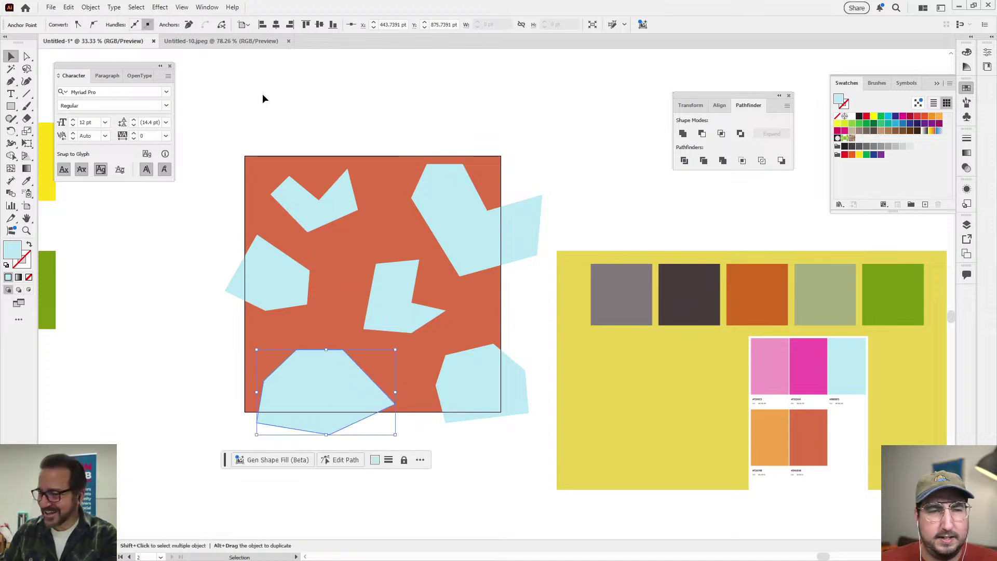
{"action": "left_click_drag", "start_coordinate": [251, 101], "coordinate": [511, 403]}
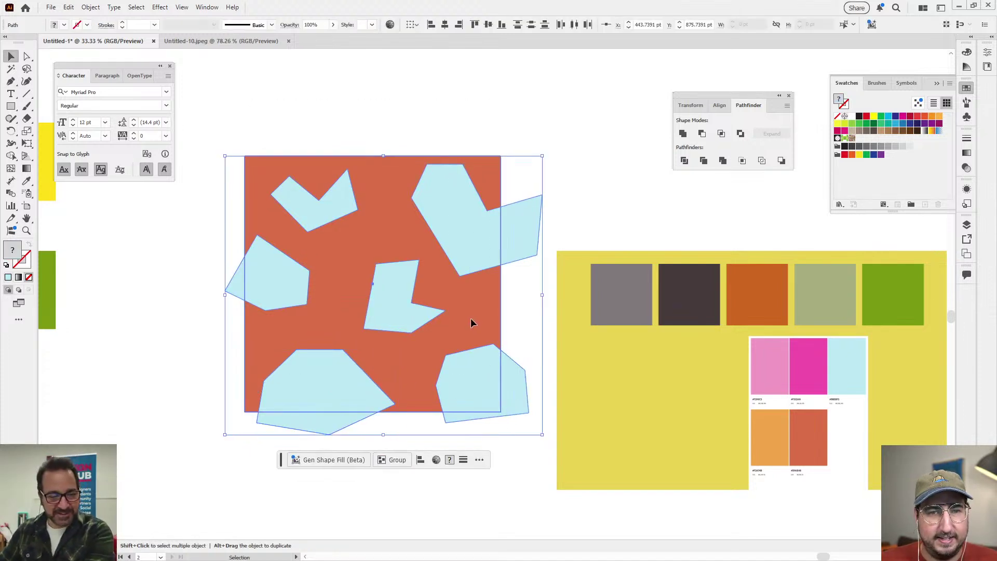
{"action": "left_click", "coordinate": [391, 235], "text": "shift"}
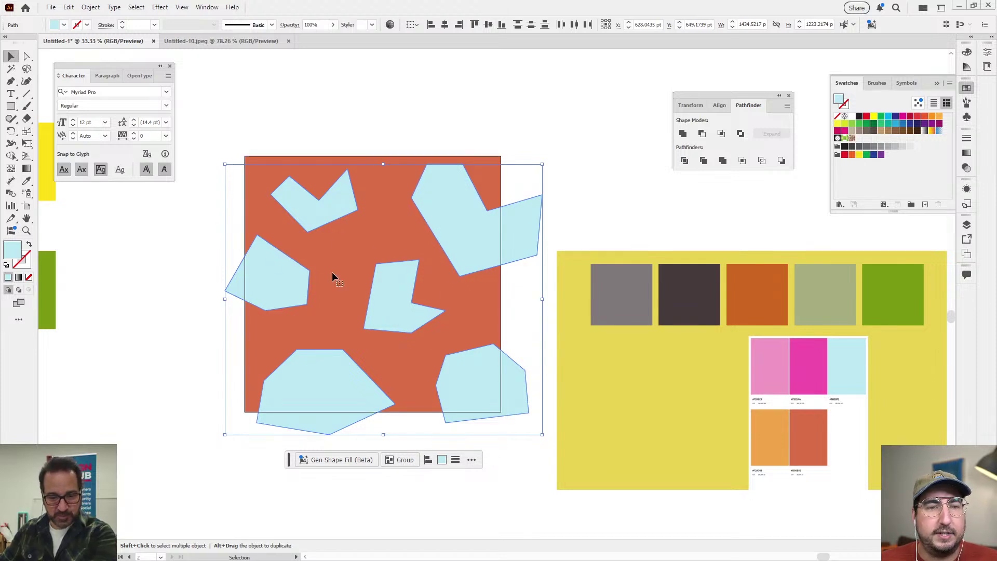
{"action": "left_click", "coordinate": [136, 7]}
{"action": "mouse_move", "coordinate": [160, 7]}
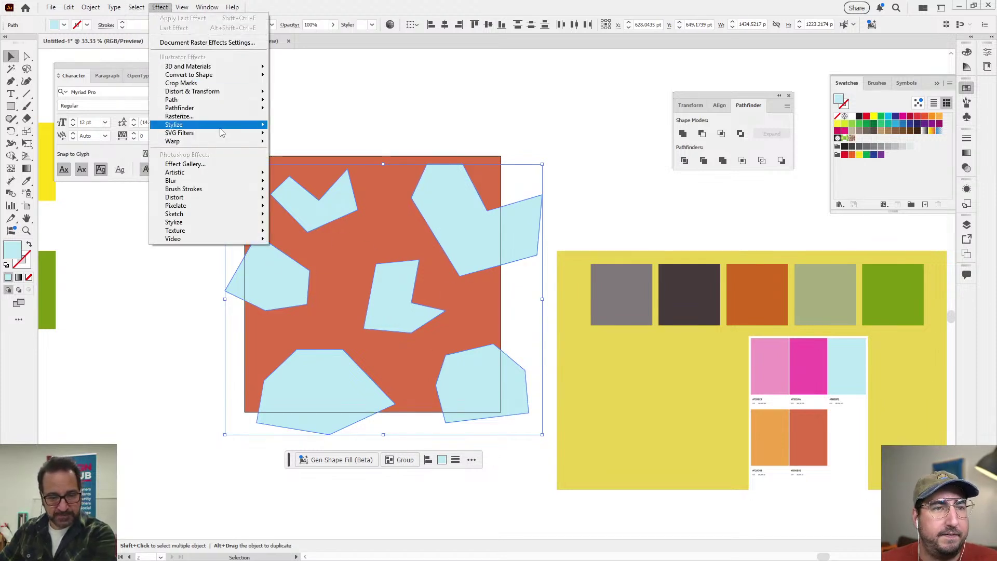
{"action": "mouse_move", "coordinate": [240, 130]}
{"action": "left_click", "coordinate": [308, 172]}
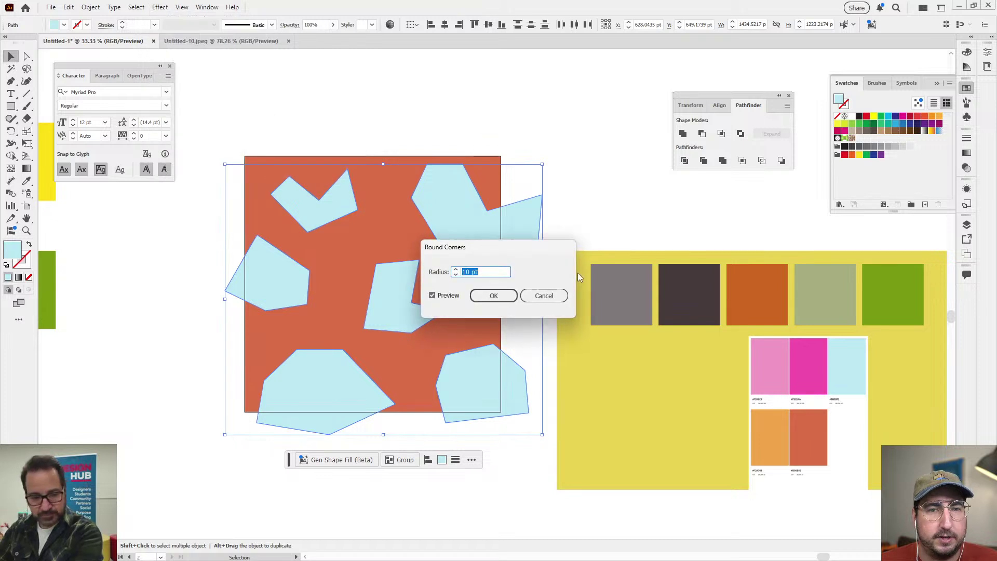
{"action": "type", "text": "10000"}
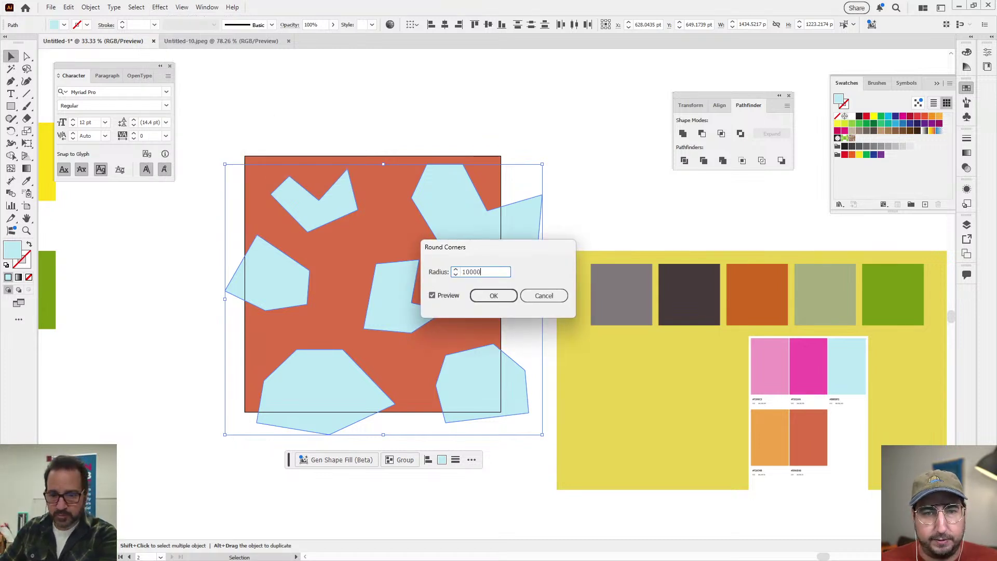
{"action": "key", "text": "Tab"}
{"action": "left_click", "coordinate": [493, 295]}
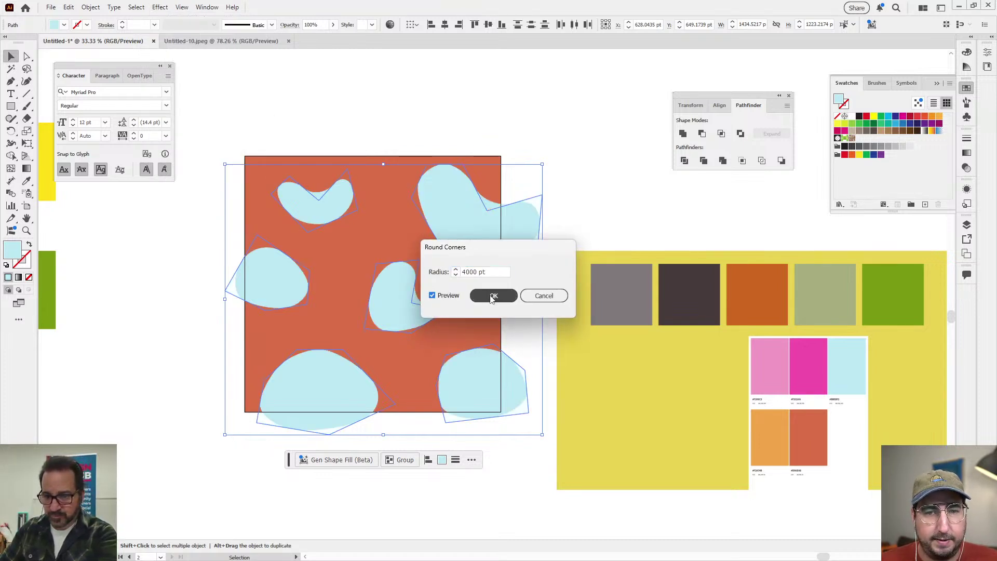
{"action": "left_click", "coordinate": [597, 218]}
- Fit the two upper blobs into the square's upper corners and move the left-edge blob towards the upper centre
{"action": "left_click", "coordinate": [514, 218]}
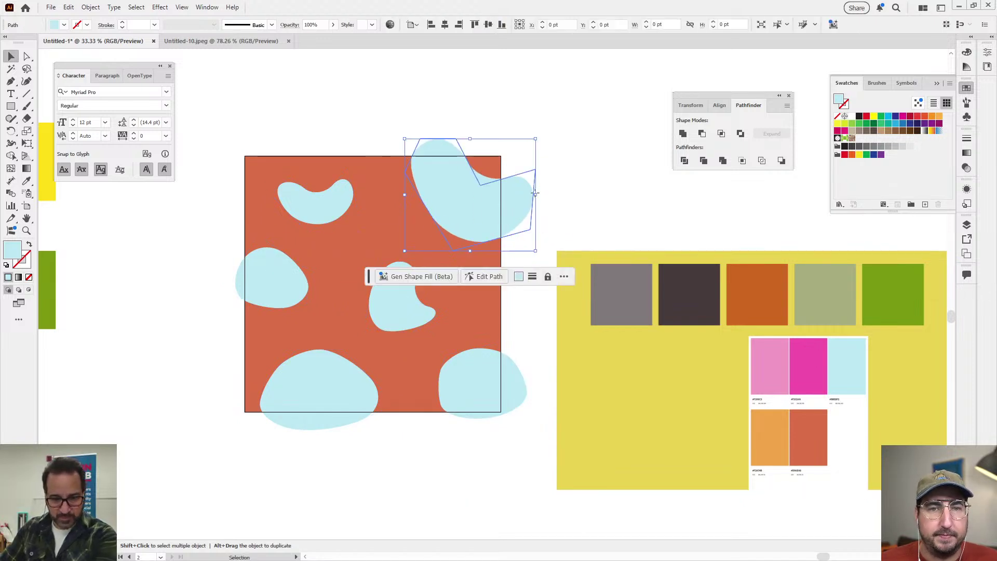
{"action": "left_click_drag", "start_coordinate": [535, 193], "coordinate": [558, 161]}
{"action": "left_click_drag", "start_coordinate": [306, 204], "coordinate": [341, 100]}
{"action": "key", "text": "r"}
{"action": "left_click_drag", "start_coordinate": [279, 286], "coordinate": [361, 254]}
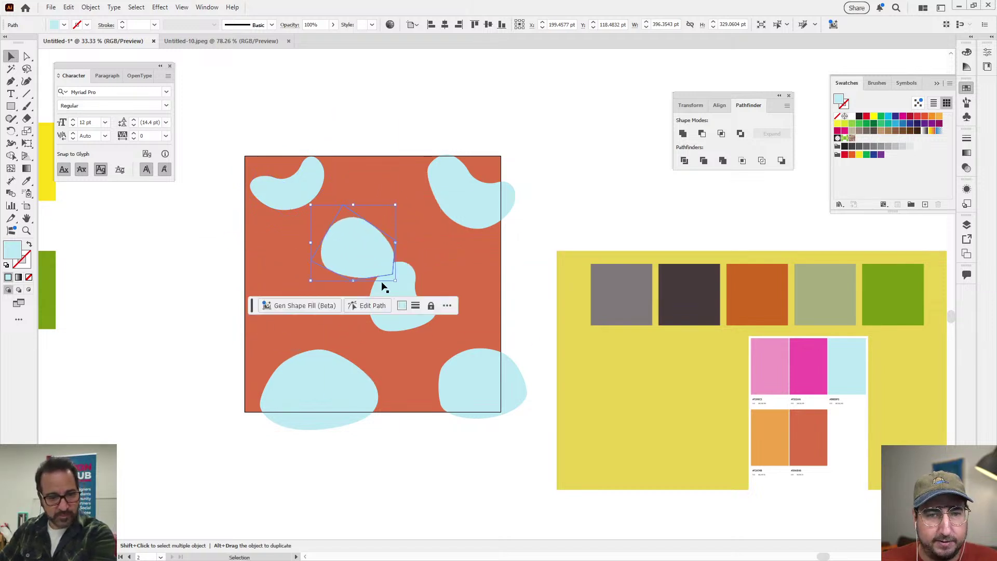
- Rearrange the lower blobs: enlarge and rotate the central one at lower left, and shift the wide and corner ones along the right side
{"action": "left_click_drag", "start_coordinate": [398, 318], "coordinate": [311, 346]}
{"action": "key", "text": "s"}
{"action": "left_click_drag", "start_coordinate": [382, 276], "coordinate": [444, 208]}
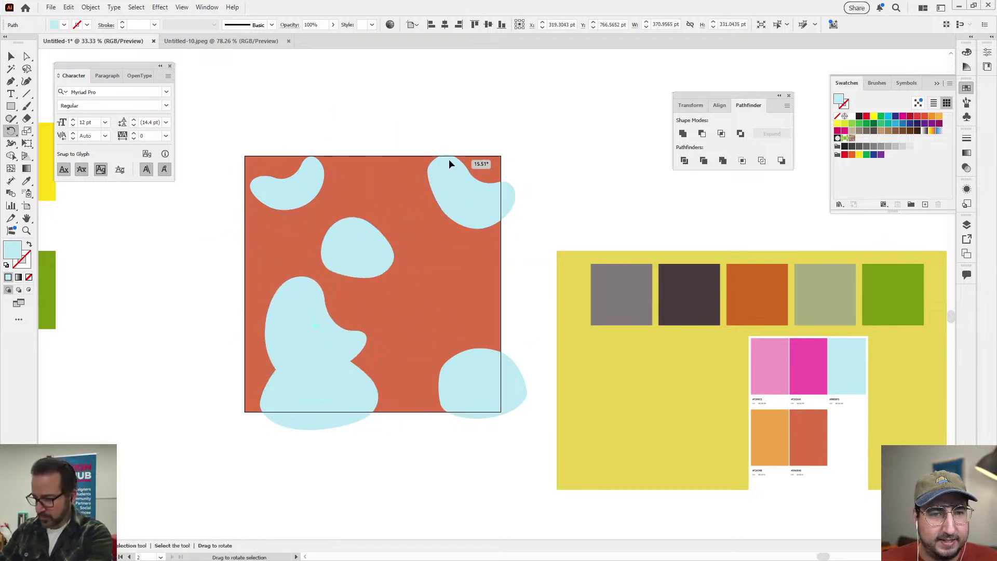
{"action": "key", "text": "v"}
{"action": "left_click_drag", "start_coordinate": [347, 391], "coordinate": [527, 297]}
{"action": "left_click_drag", "start_coordinate": [484, 404], "coordinate": [460, 404]}
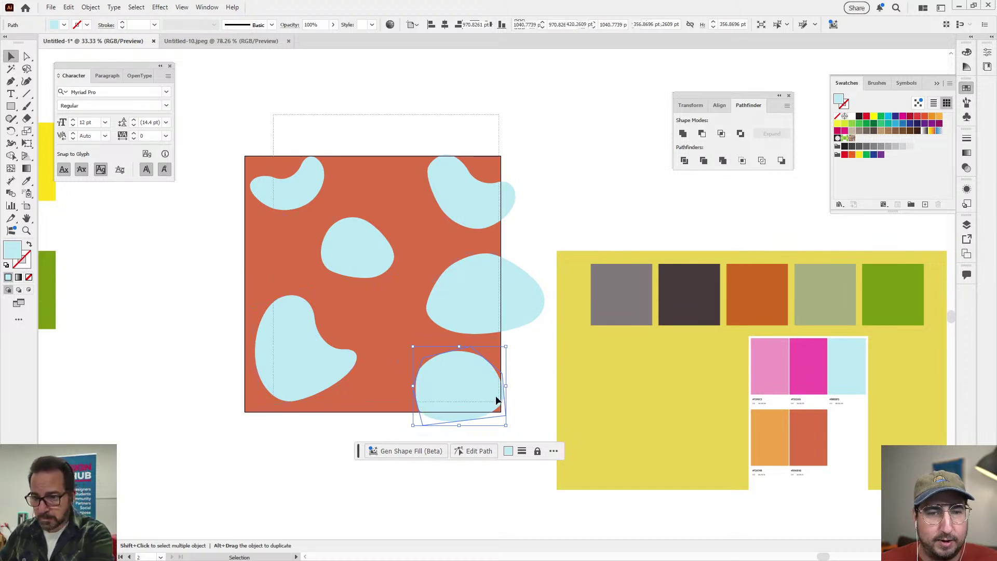
- Expand the appearance of all the light blue blobs and group them
{"action": "key", "text": "ctrl+a"}
{"action": "left_click", "coordinate": [92, 7]}
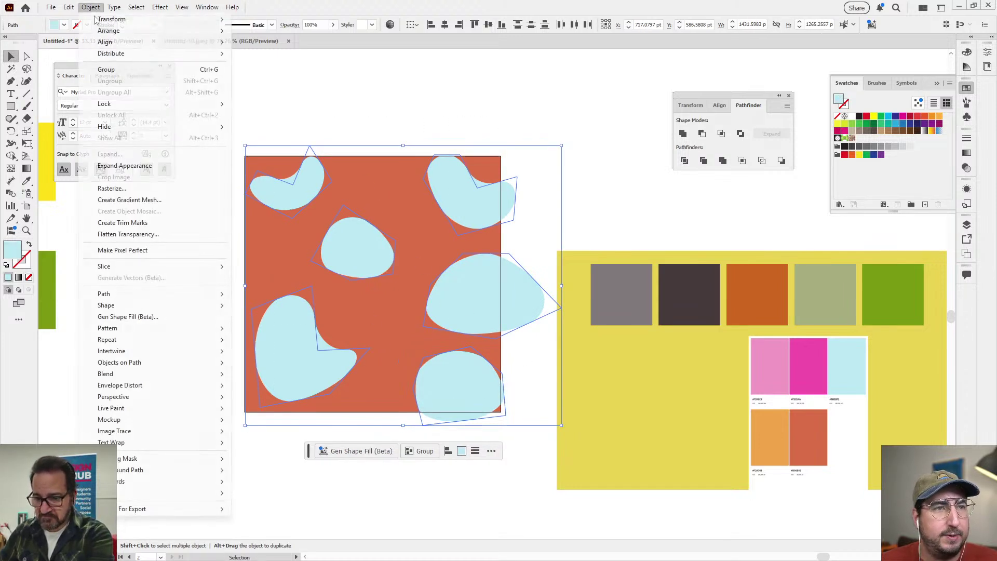
{"action": "left_click", "coordinate": [125, 165]}
{"action": "key", "text": "ctrl+g"}
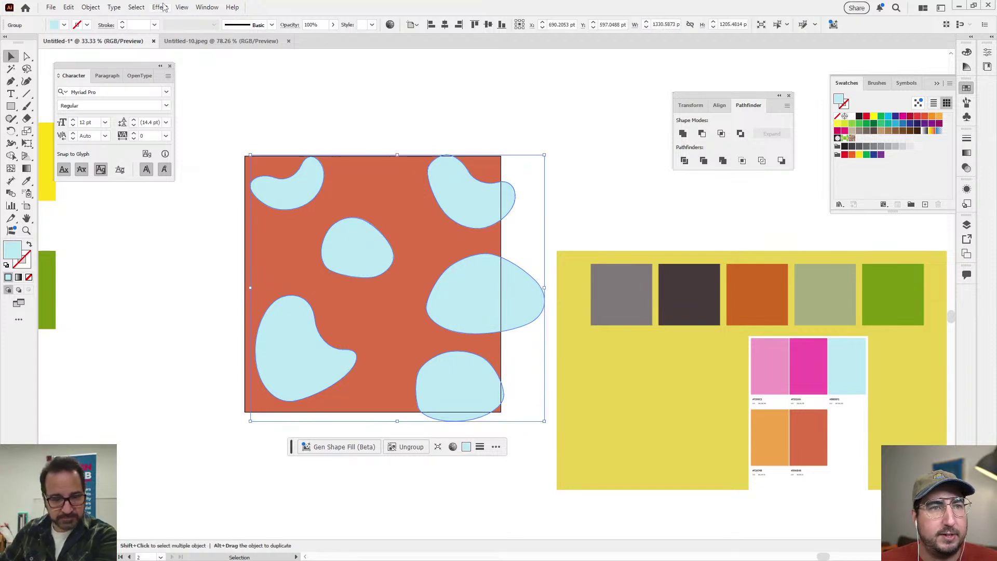
- Add an Inner Glow effect to the blob group, using Multiply mode and black as the glow colour
{"action": "left_click", "coordinate": [160, 7]}
{"action": "mouse_move", "coordinate": [218, 127]}
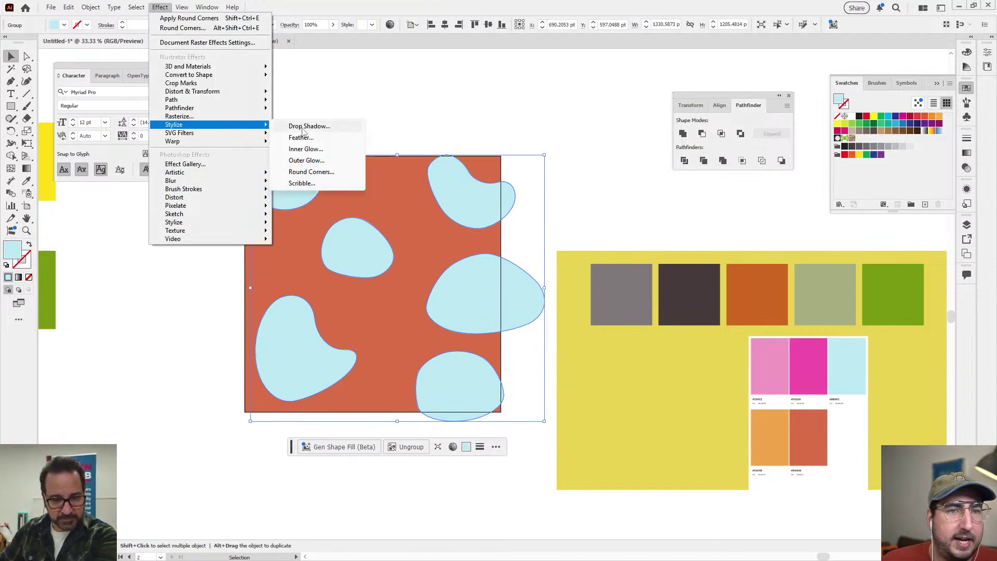
{"action": "left_click", "coordinate": [305, 149]}
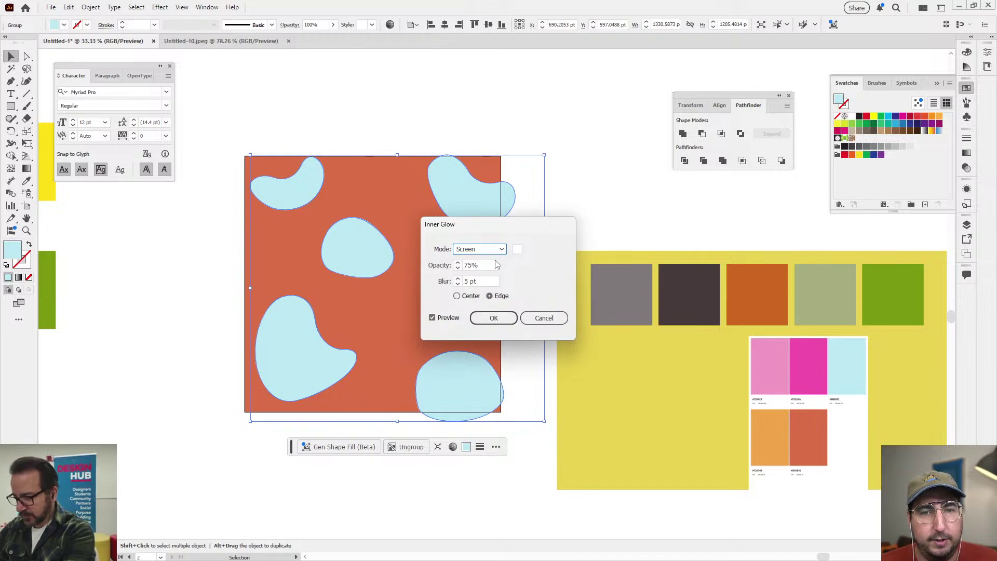
{"action": "left_click", "coordinate": [488, 249]}
{"action": "left_click", "coordinate": [471, 271]}
{"action": "left_click", "coordinate": [517, 249]}
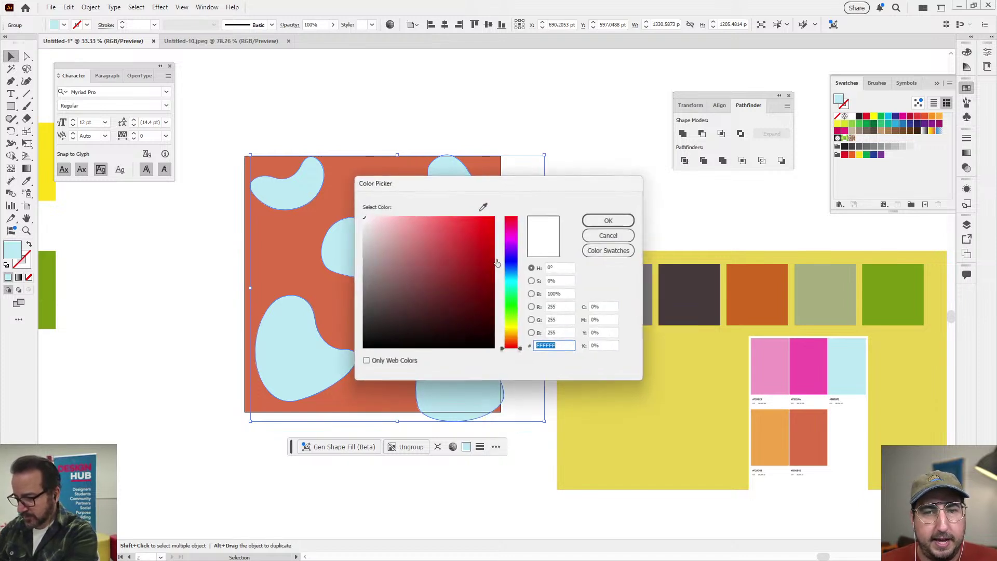
{"action": "left_click", "coordinate": [363, 328]}
{"action": "left_click", "coordinate": [608, 221]}
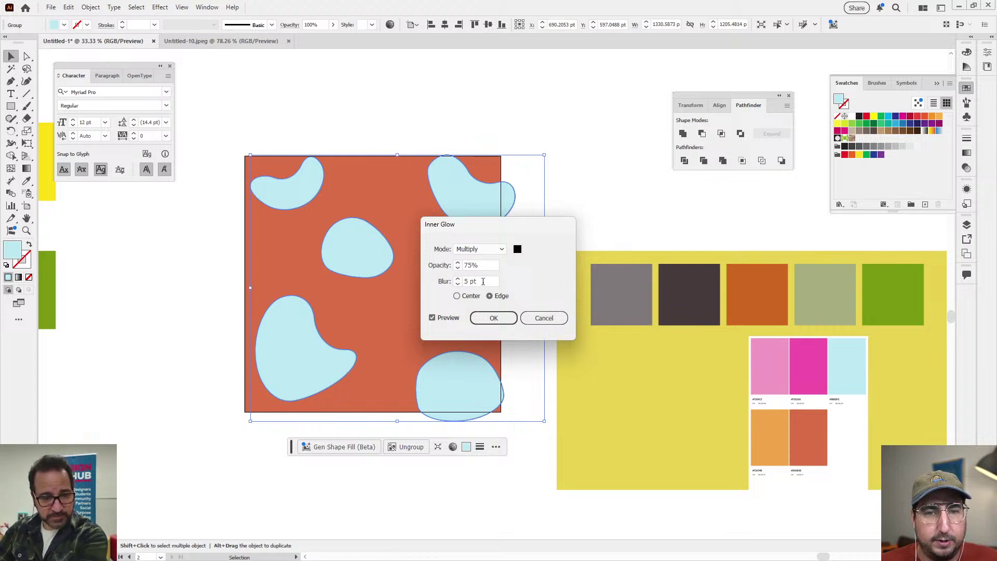
- Set the inner glow's blur to 20 pt and opacity to 20%, apply it, and shift the blob group slightly left
{"action": "left_click_drag", "start_coordinate": [482, 282], "coordinate": [459, 281]}
{"action": "type", "text": "20"}
{"action": "key", "text": "Tab"}
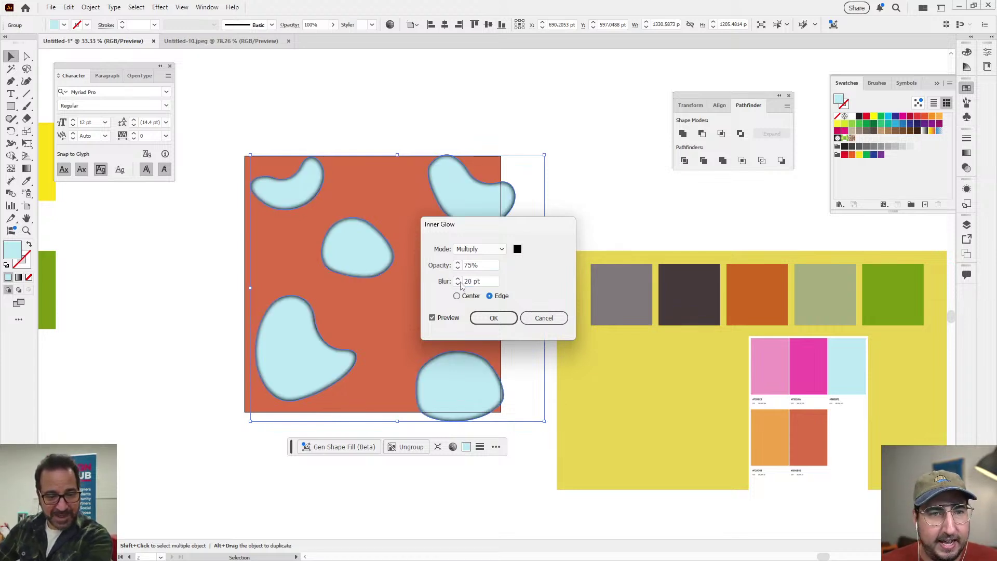
{"action": "left_click_drag", "start_coordinate": [485, 264], "coordinate": [463, 265]}
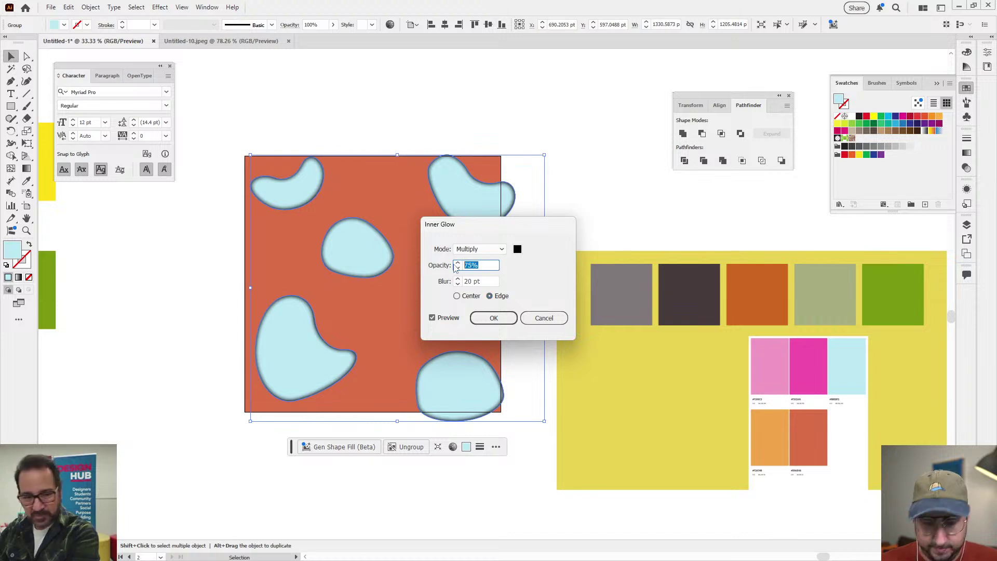
{"action": "type", "text": "20"}
{"action": "key", "text": "Tab"}
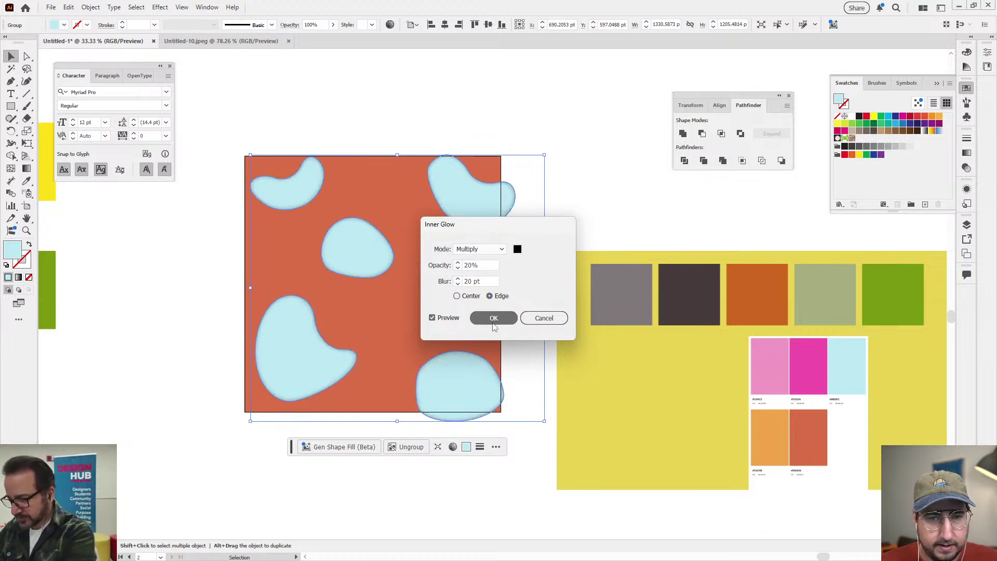
{"action": "left_click", "coordinate": [493, 318]}
{"action": "left_click_drag", "start_coordinate": [493, 218], "coordinate": [480, 217]}
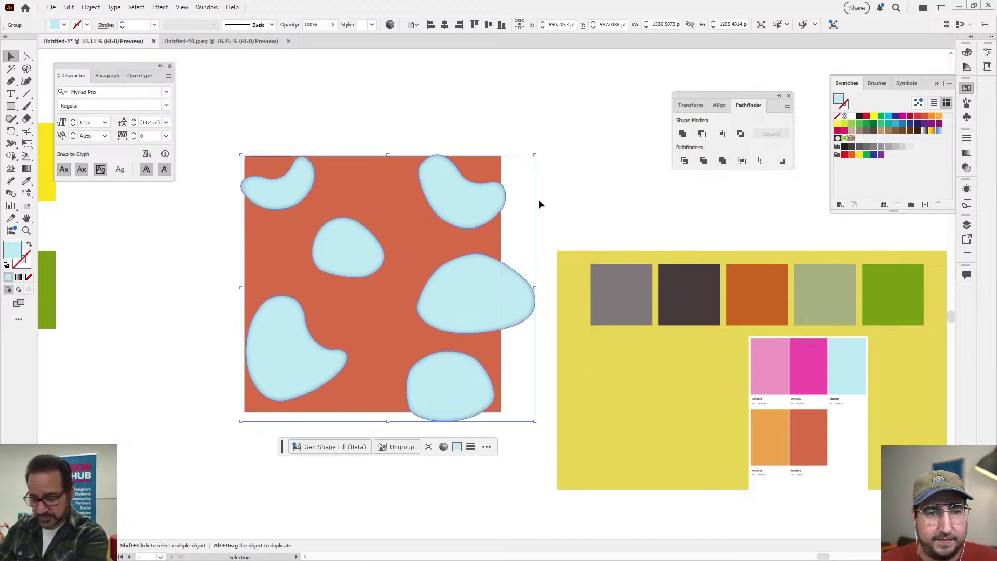
{"action": "left_click", "coordinate": [569, 191]}
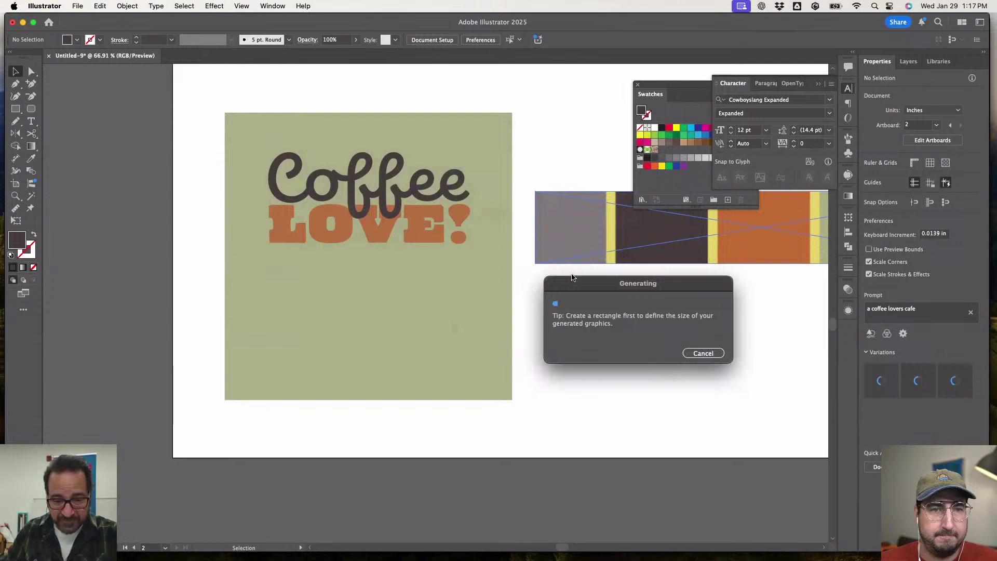
- Scale the generated cafe illustration to about 5.73 in wide and place it in the green square's lower left corner under the lettering
{"action": "left_click_drag", "start_coordinate": [572, 277], "coordinate": [577, 287]}
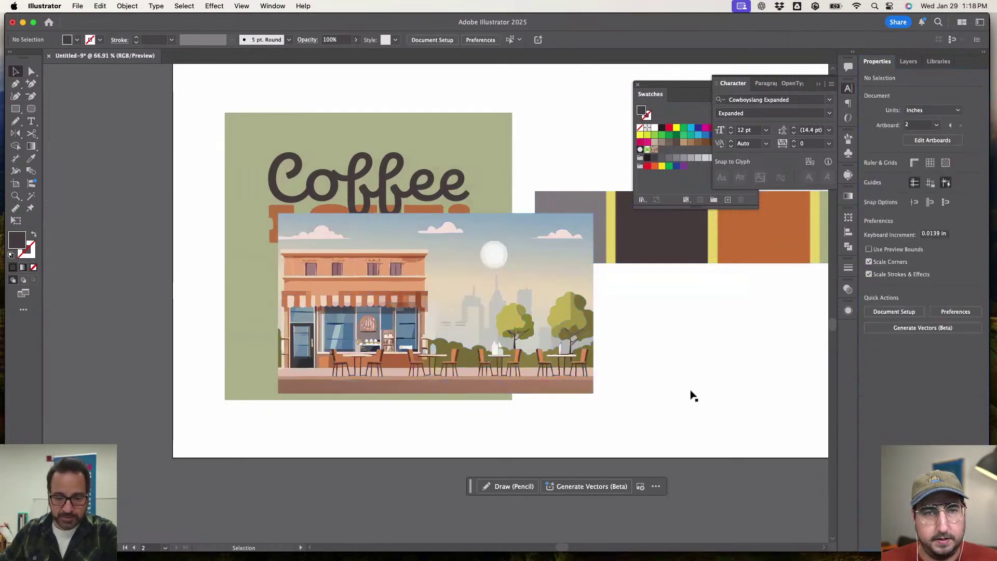
{"action": "left_click_drag", "start_coordinate": [497, 350], "coordinate": [438, 395]}
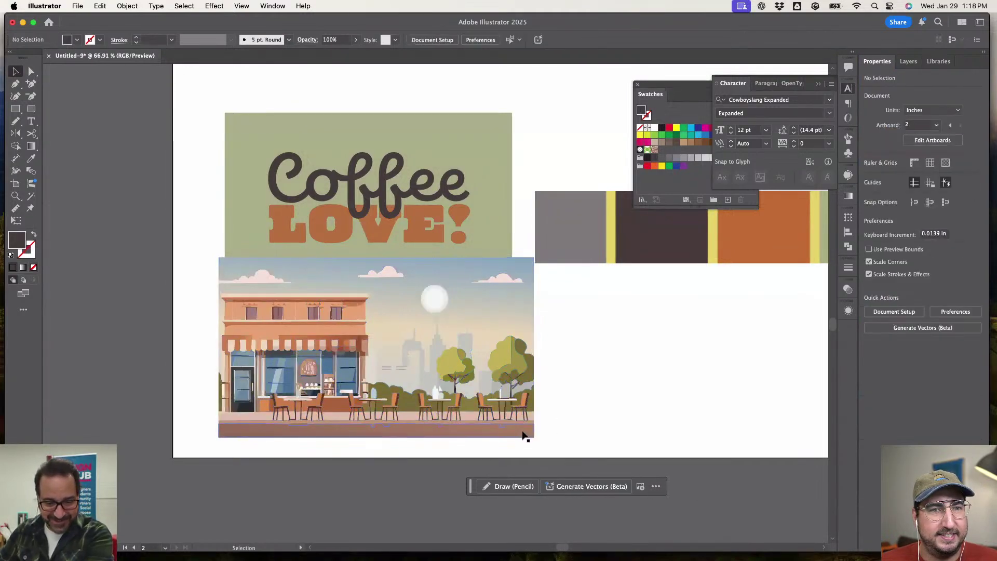
{"action": "left_click_drag", "start_coordinate": [534, 436], "coordinate": [474, 410]}
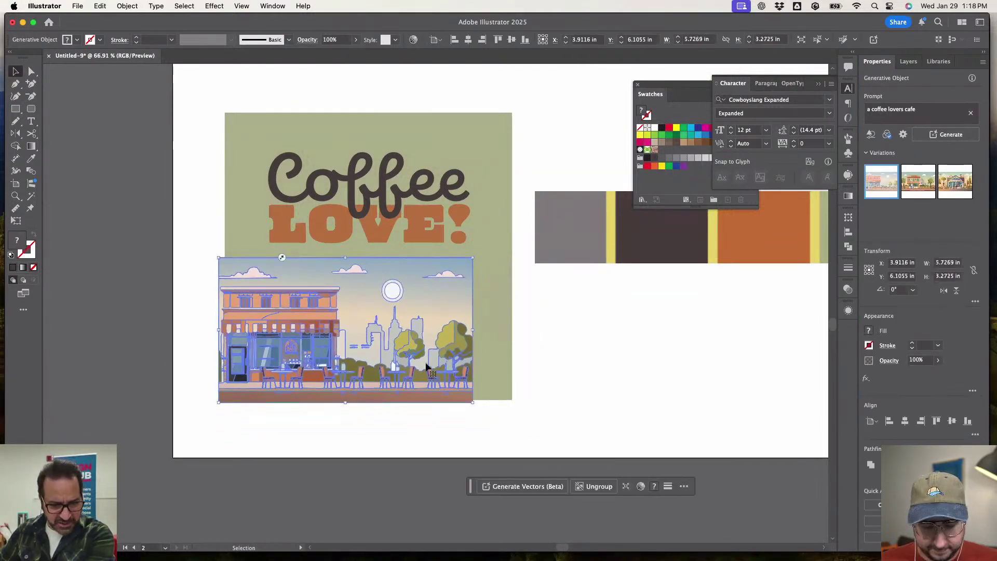
{"action": "left_click_drag", "start_coordinate": [427, 367], "coordinate": [434, 365]}
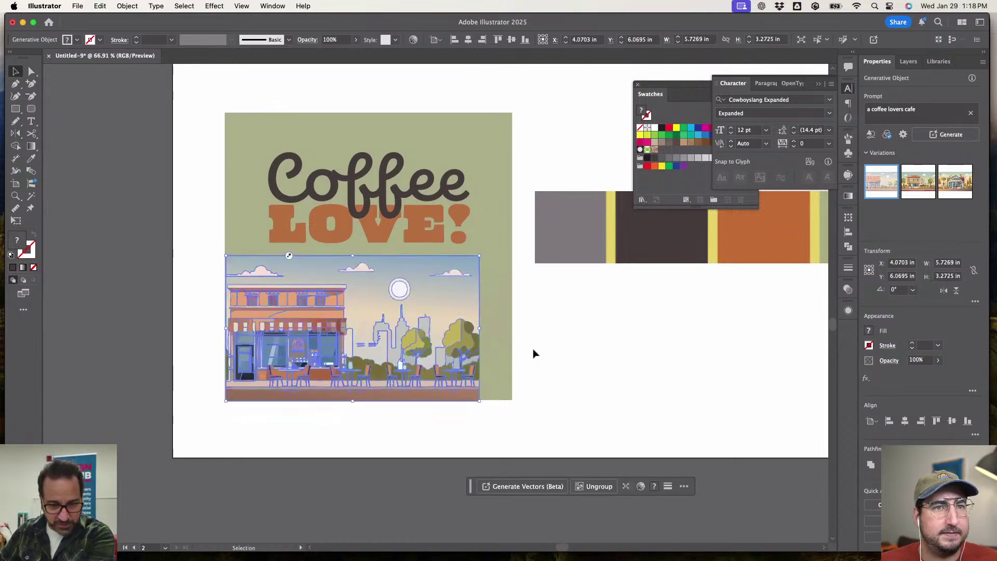
- Move the colour palette strip below the green coffee artwork
{"action": "scroll", "coordinate": [534, 352], "scroll_direction": "right", "scroll_amount": 3}
{"action": "left_click_drag", "start_coordinate": [592, 233], "coordinate": [338, 471]}
{"action": "scroll", "coordinate": [561, 343], "scroll_direction": "down", "scroll_amount": 2}
{"action": "scroll", "coordinate": [561, 343], "scroll_direction": "left", "scroll_amount": 3}
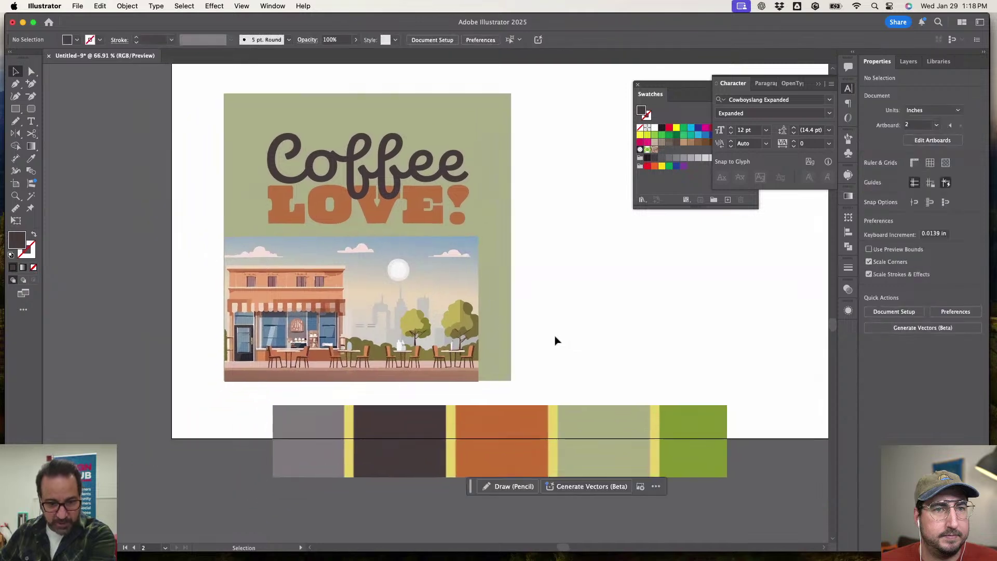
{"action": "left_click", "coordinate": [448, 313]}
{"action": "left_click_drag", "start_coordinate": [497, 438], "coordinate": [458, 427]}
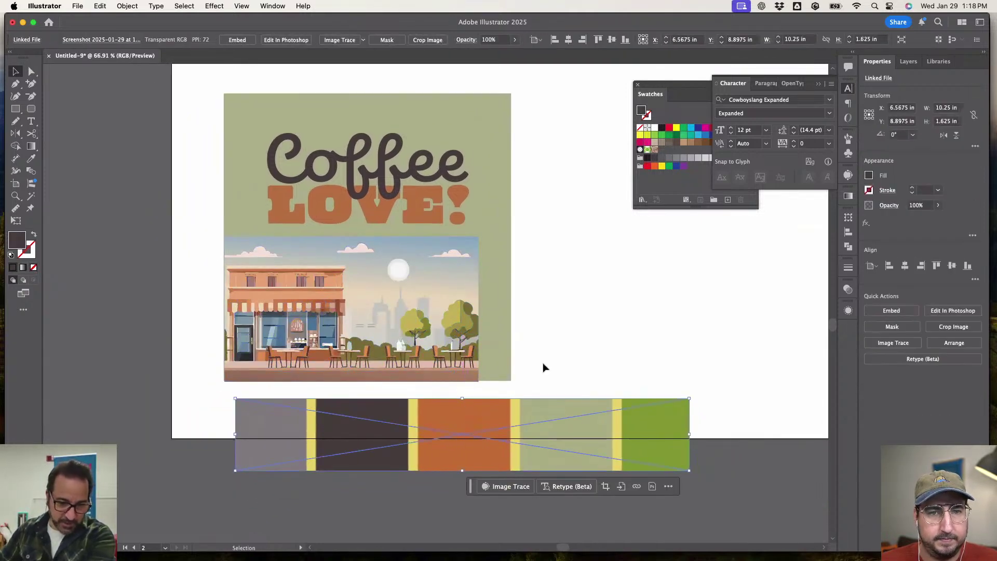
- Recolor the cafe illustration by sampling the palette strip with the Color Theme Picker
{"action": "left_click", "coordinate": [457, 333]}
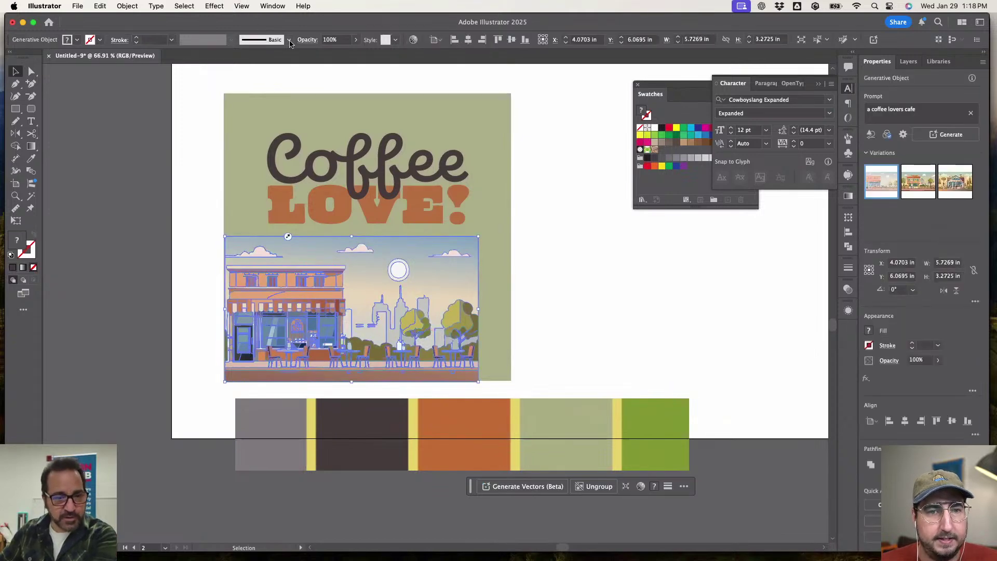
{"action": "left_click", "coordinate": [412, 41]}
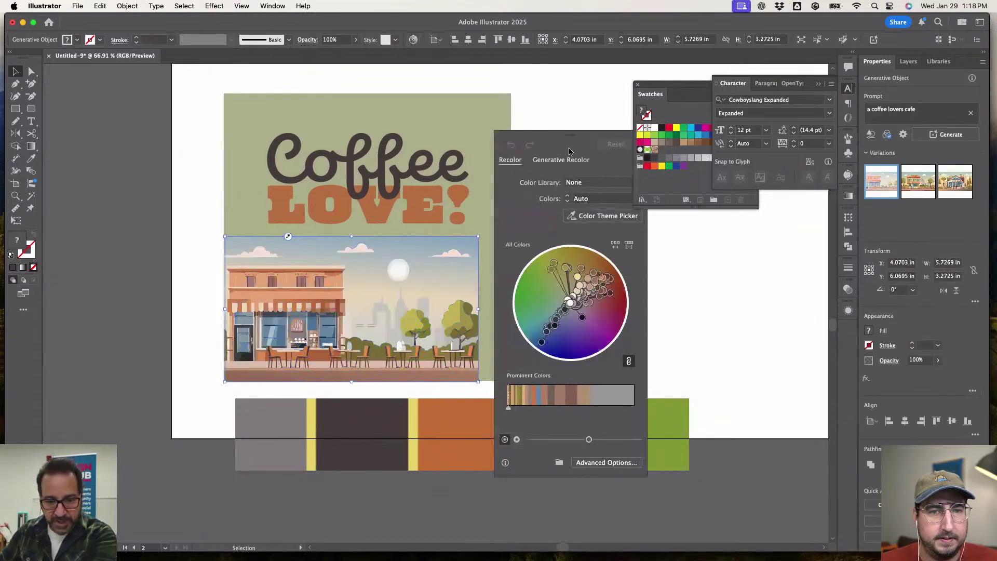
{"action": "left_click", "coordinate": [566, 159]}
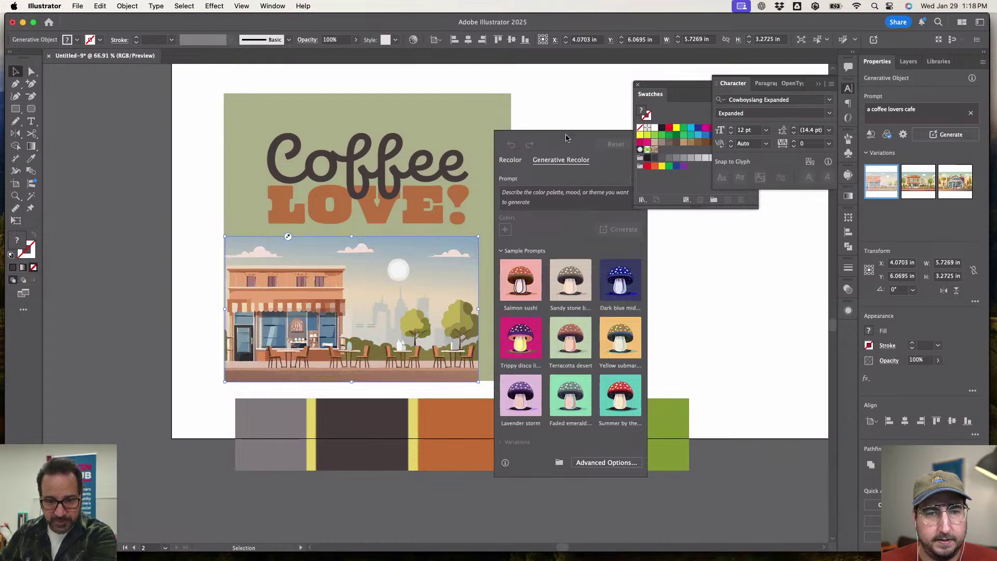
{"action": "left_click", "coordinate": [509, 160]}
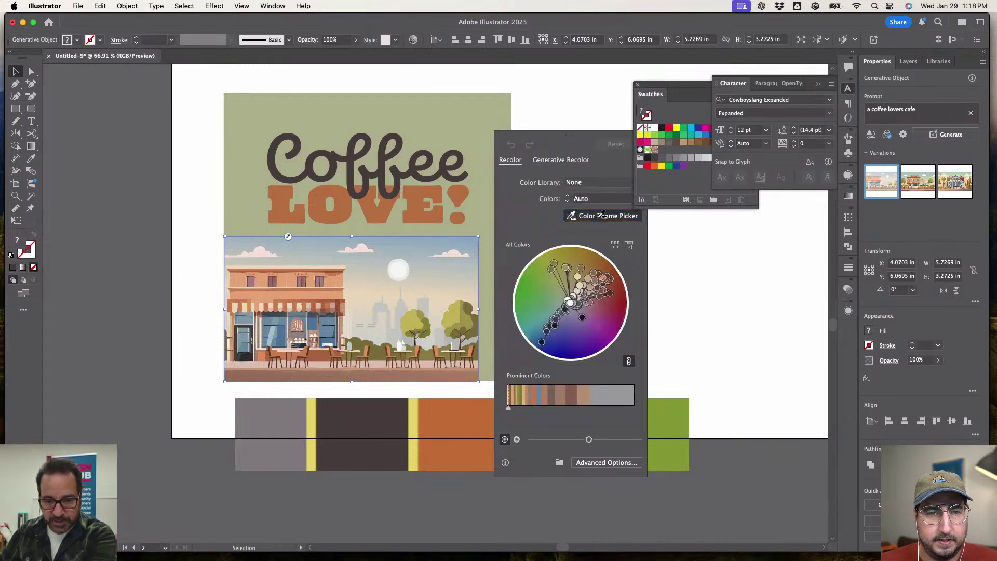
{"action": "left_click", "coordinate": [598, 217]}
{"action": "left_click", "coordinate": [450, 409]}
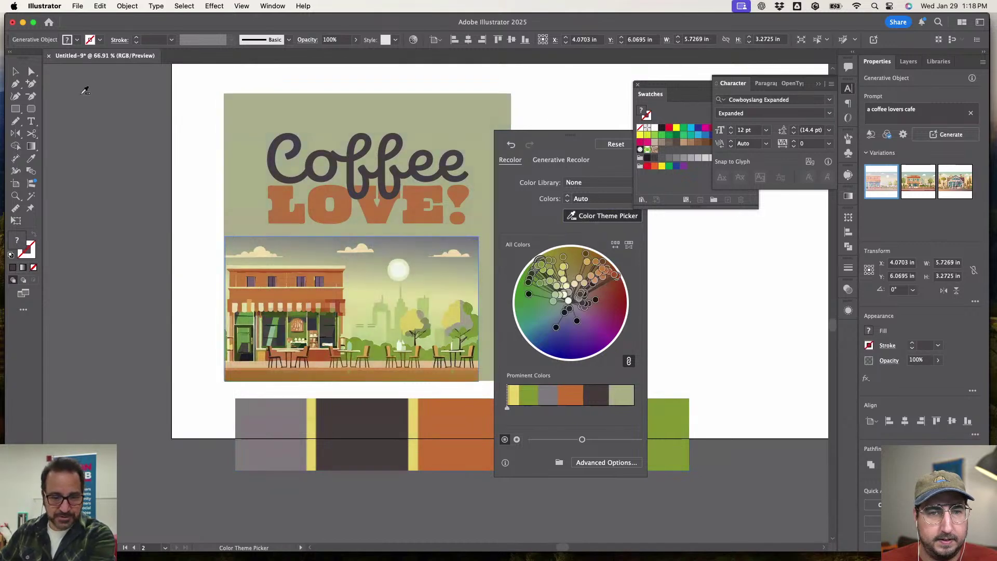
{"action": "left_click", "coordinate": [16, 71]}
{"action": "left_click", "coordinate": [109, 142]}
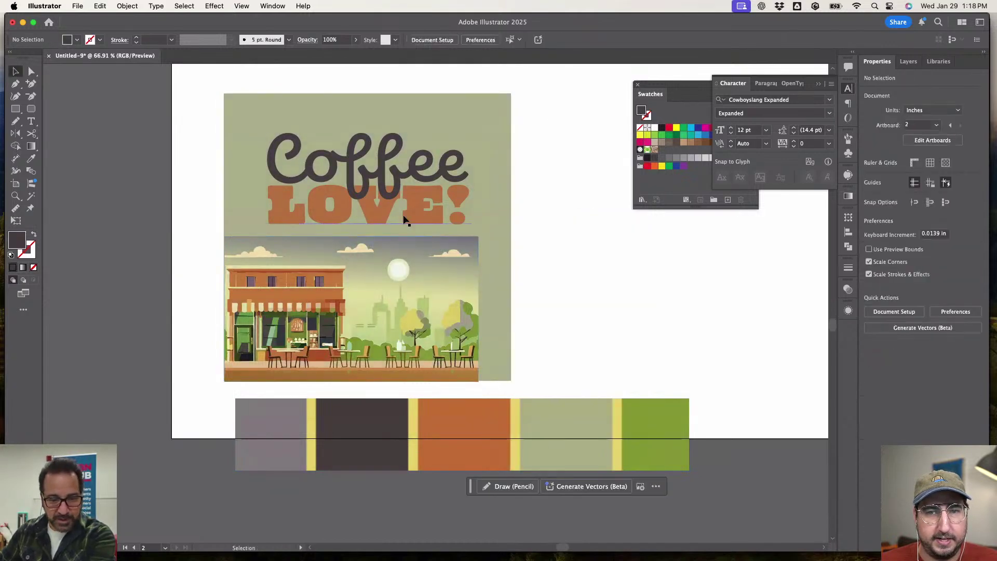
{"action": "scroll", "coordinate": [408, 208], "scroll_direction": "up", "scroll_amount": 1}
{"action": "scroll", "coordinate": [407, 207], "scroll_direction": "up", "scroll_amount": 2}
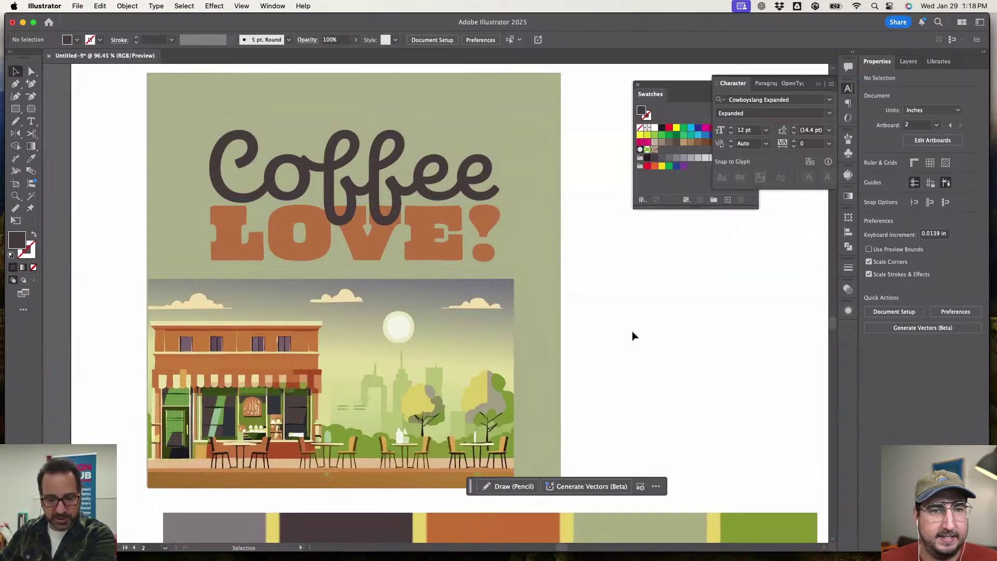
- Enlarge the cafe illustration to span the full width of the green square, keeping its lower left corner anchored
{"action": "left_click", "coordinate": [478, 344]}
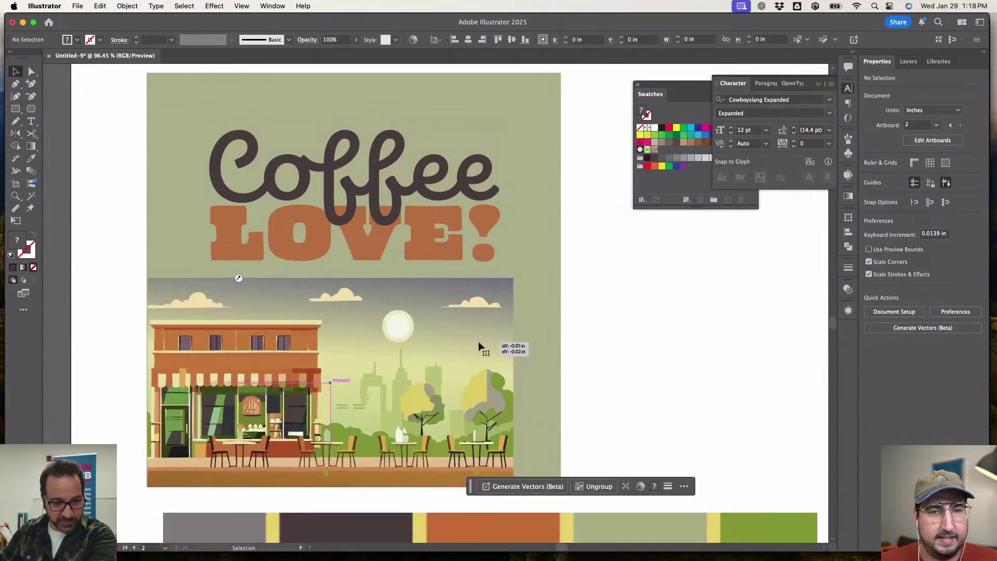
{"action": "left_click_drag", "start_coordinate": [512, 279], "coordinate": [577, 253]}
{"action": "left_click", "coordinate": [643, 305]}
{"action": "scroll", "coordinate": [535, 280], "scroll_direction": "left", "scroll_amount": 3}
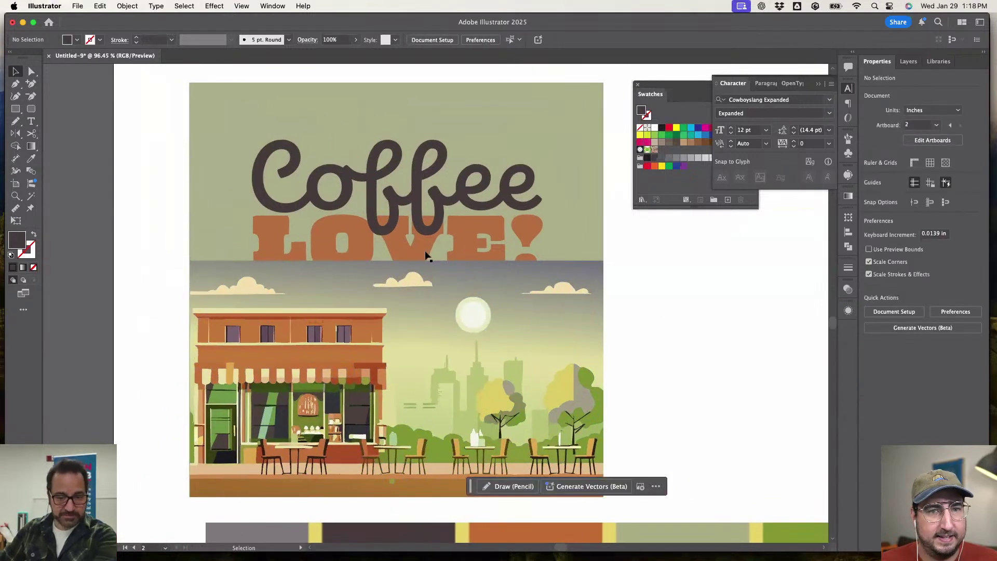
{"action": "left_click", "coordinate": [444, 182]}
{"action": "key", "text": "super+shift+a"}
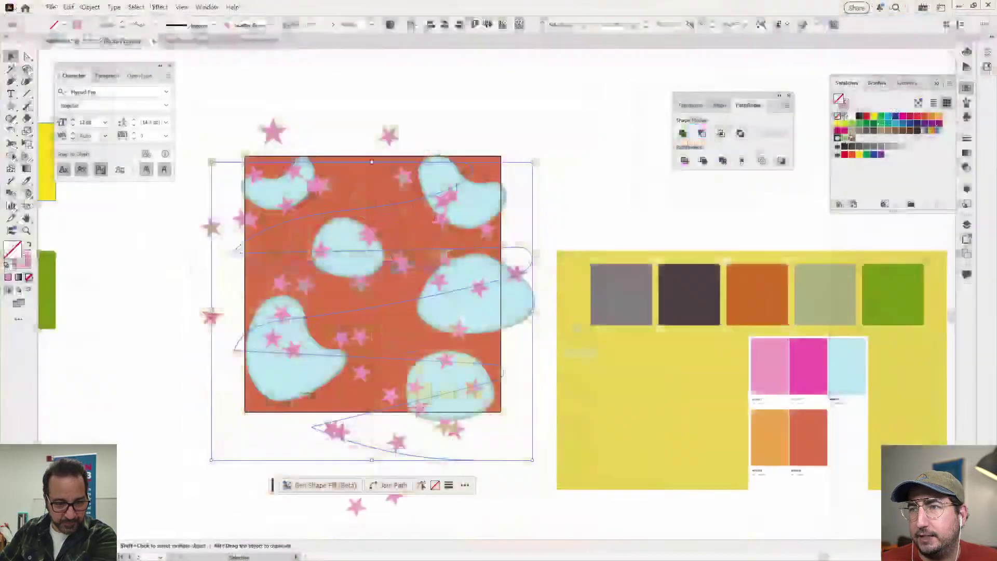
- Try to clip the pink star scatter stroke with the pasted blue blob group using Make Clipping Mask
{"action": "left_click", "coordinate": [464, 201]}
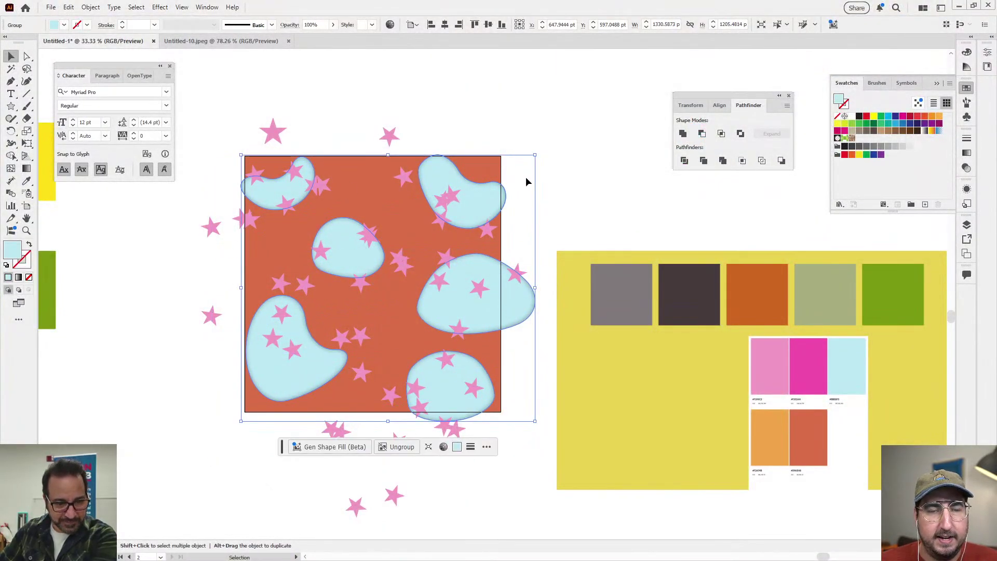
{"action": "left_click", "coordinate": [389, 137], "text": "shift"}
{"action": "right_click", "coordinate": [390, 137]}
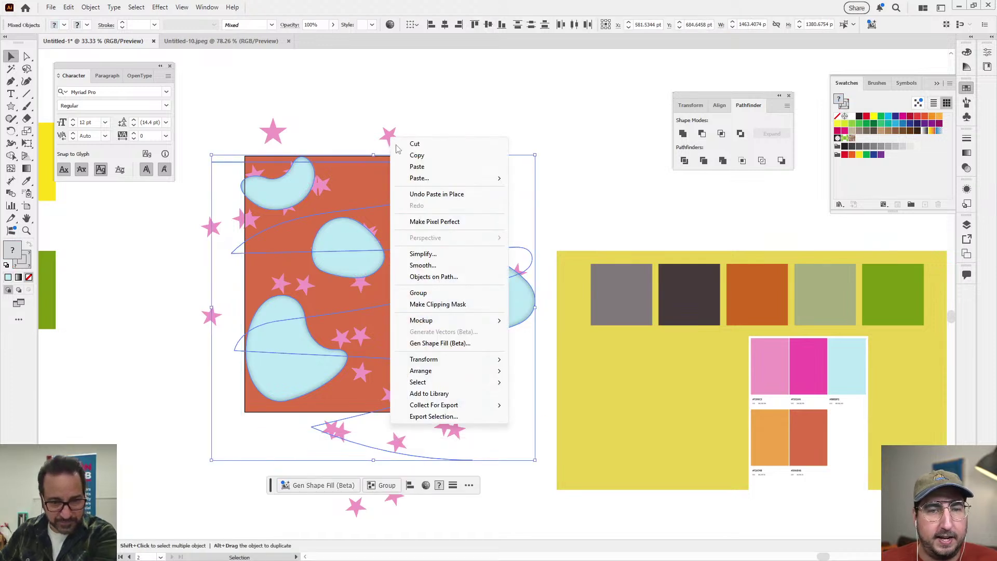
{"action": "left_click", "coordinate": [457, 304]}
{"action": "key", "text": "ctrl+z"}
- Convert the copied blob group into a compound path and use it as a clipping mask for the pink star stroke
{"action": "left_click", "coordinate": [470, 197]}
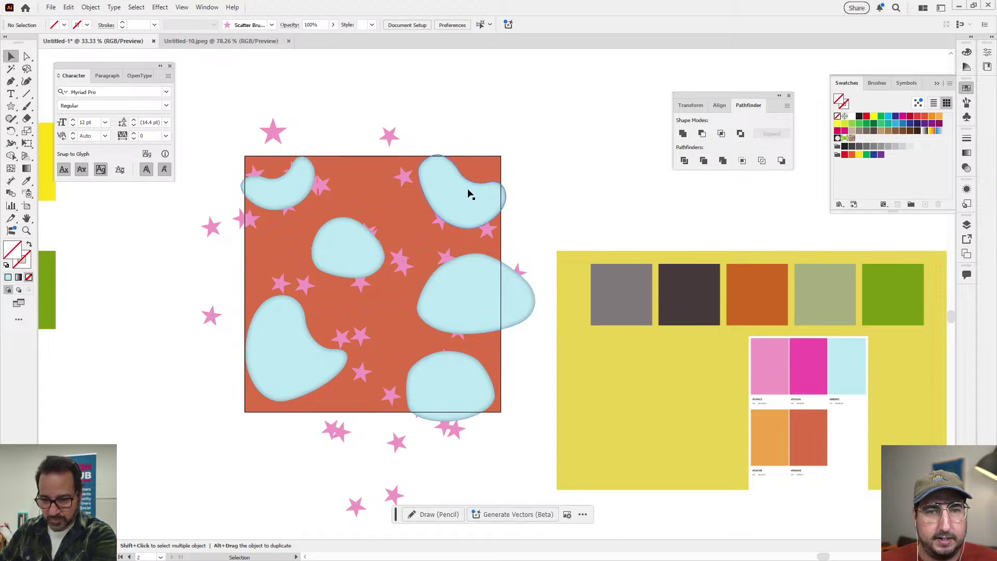
{"action": "key", "text": "ctrl+shift+bracketleft"}
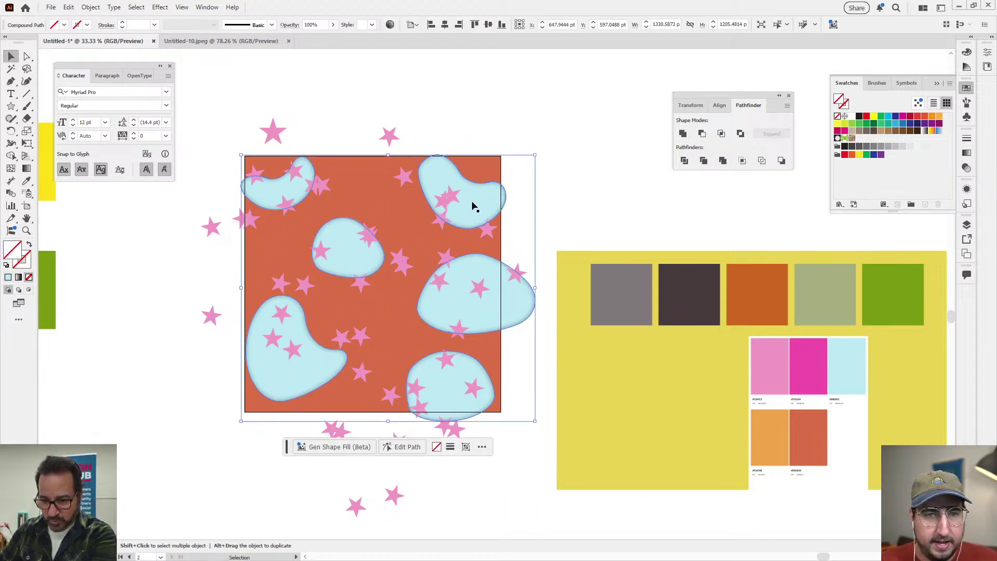
{"action": "left_click", "coordinate": [401, 183]}
{"action": "left_click", "coordinate": [401, 168], "text": "shift"}
{"action": "right_click", "coordinate": [403, 164]}
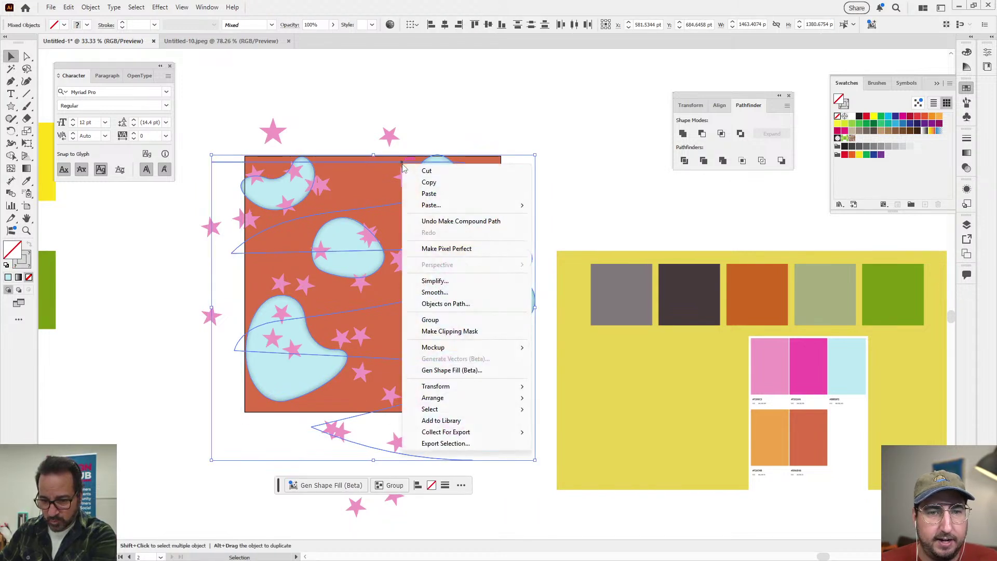
{"action": "left_click", "coordinate": [452, 331]}
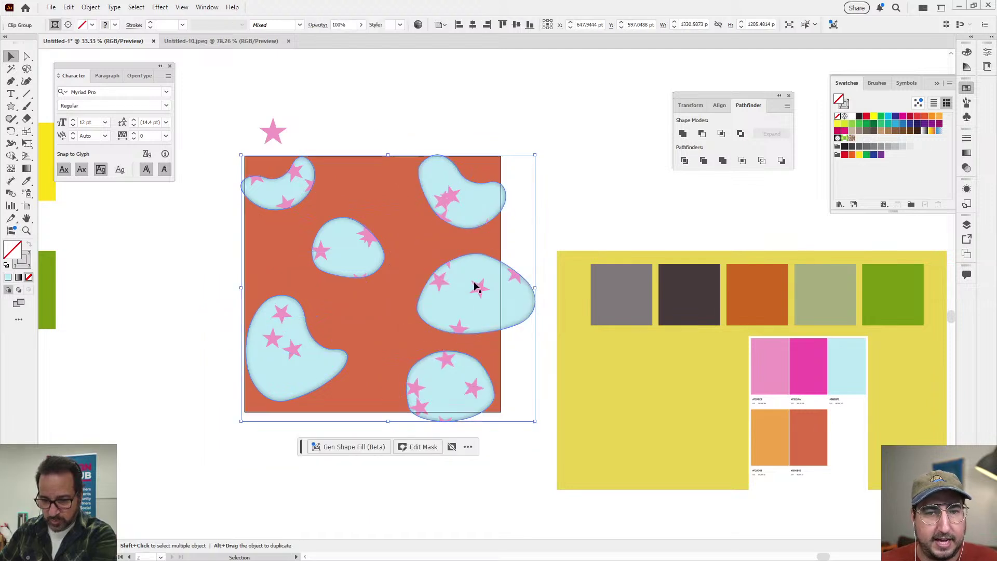
{"action": "left_click", "coordinate": [580, 192]}
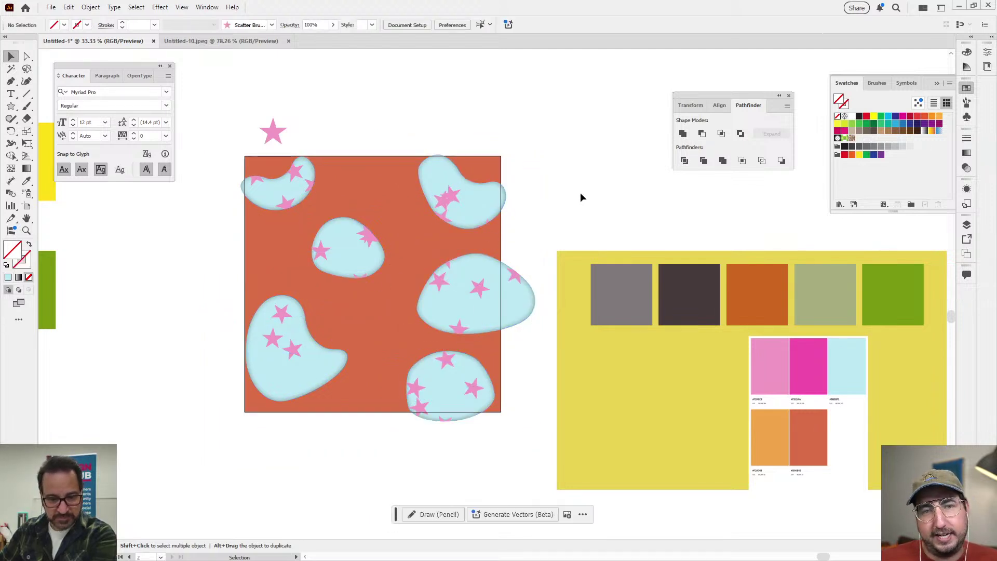
- Set the clipped star group's blending mode to Multiply
{"action": "left_click", "coordinate": [456, 198]}
{"action": "left_click", "coordinate": [966, 168]}
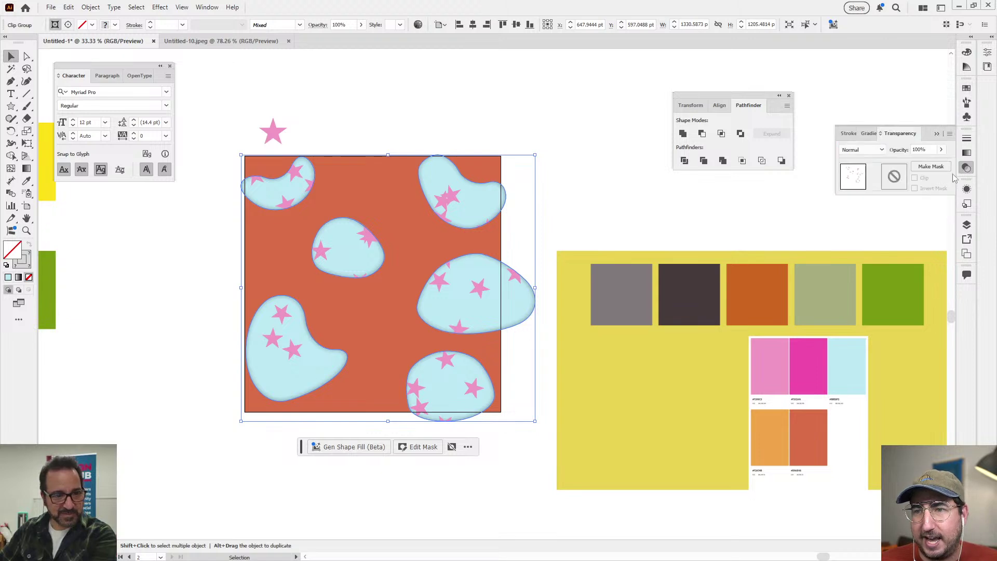
{"action": "left_click", "coordinate": [860, 154]}
{"action": "left_click", "coordinate": [850, 188]}
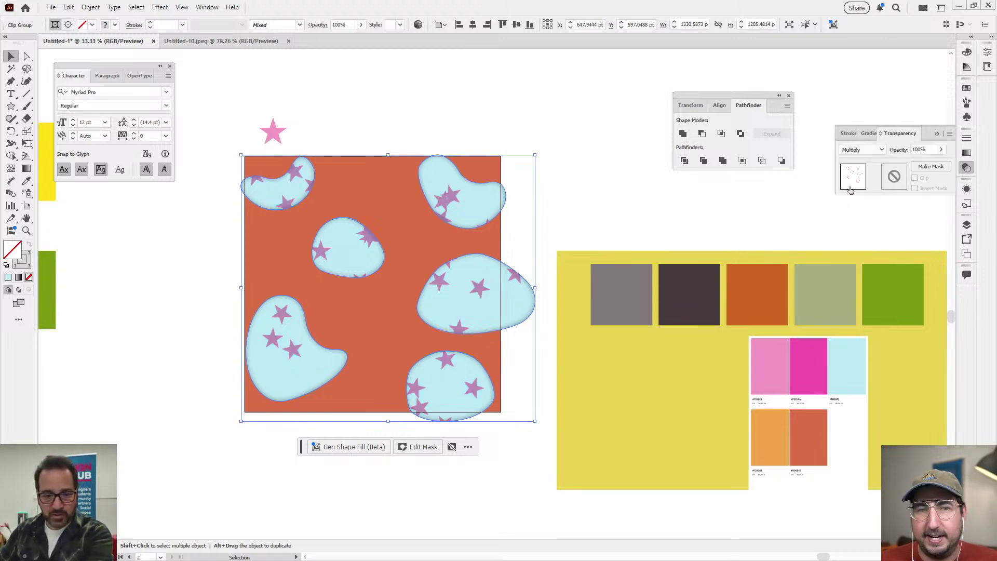
{"action": "left_click", "coordinate": [575, 105]}
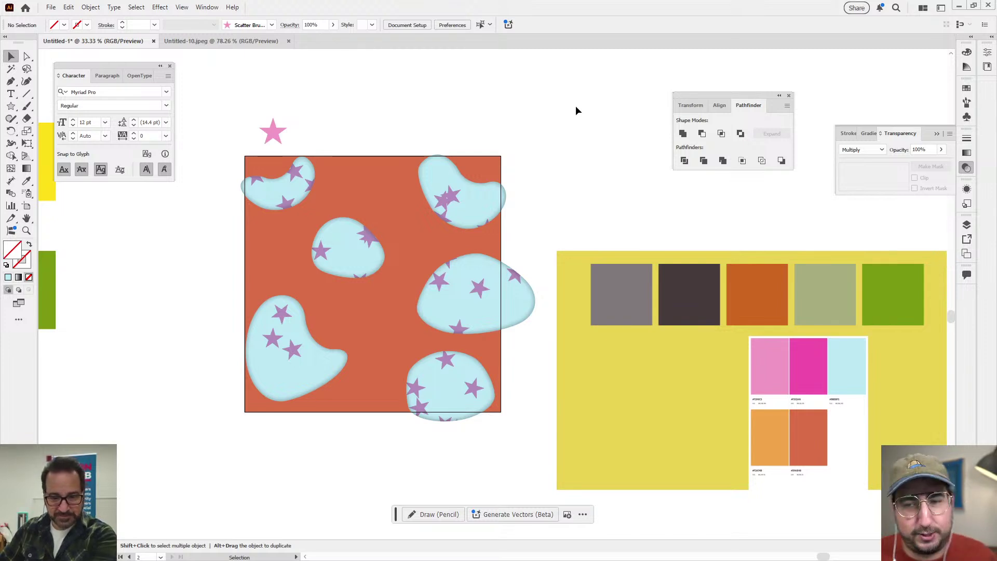
- Isolate the star stroke inside the clip group, increase its stroke weight to 4 pt, and leave isolation mode
{"action": "double_click", "coordinate": [447, 189]}
{"action": "left_click", "coordinate": [447, 189]}
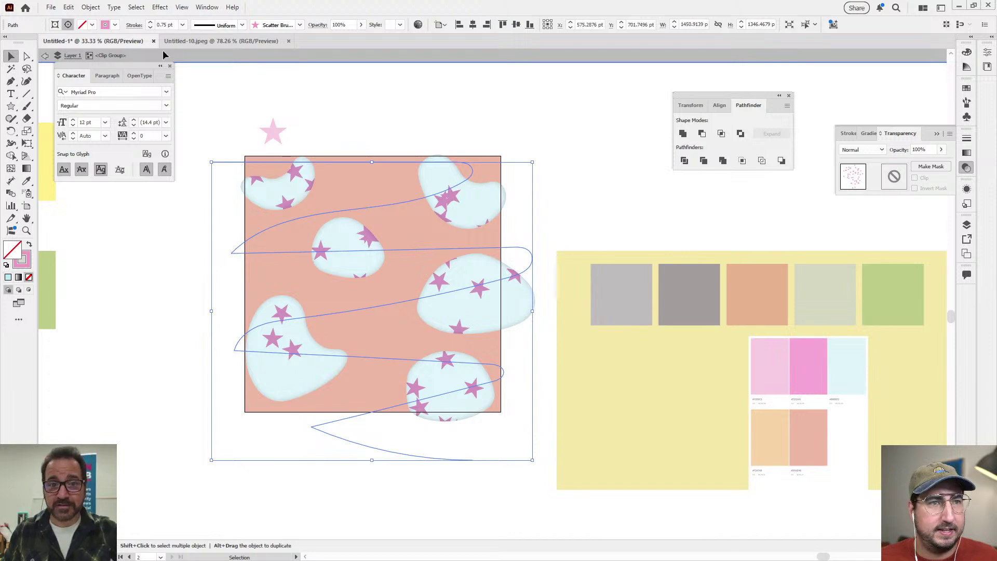
{"action": "left_click", "coordinate": [164, 25]}
{"action": "key", "text": "Up"}
{"action": "key", "text": "Up"}
{"action": "key", "text": "Up"}
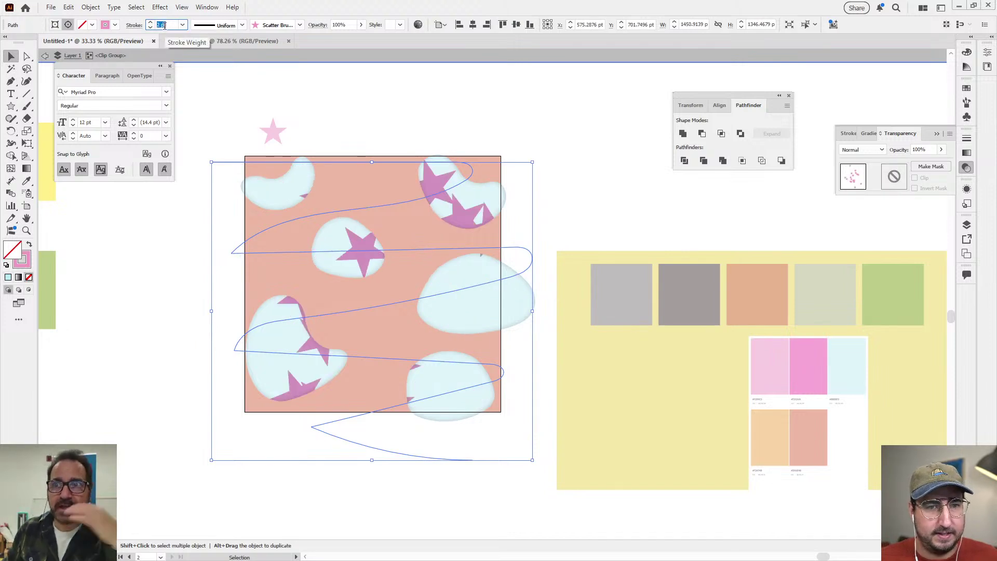
{"action": "key", "text": "Down"}
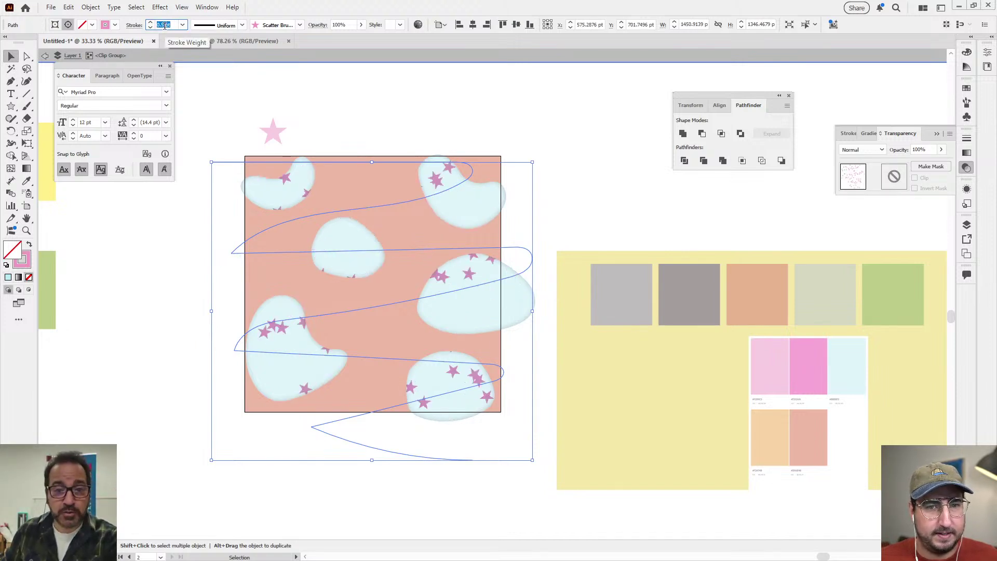
{"action": "key", "text": "Up"}
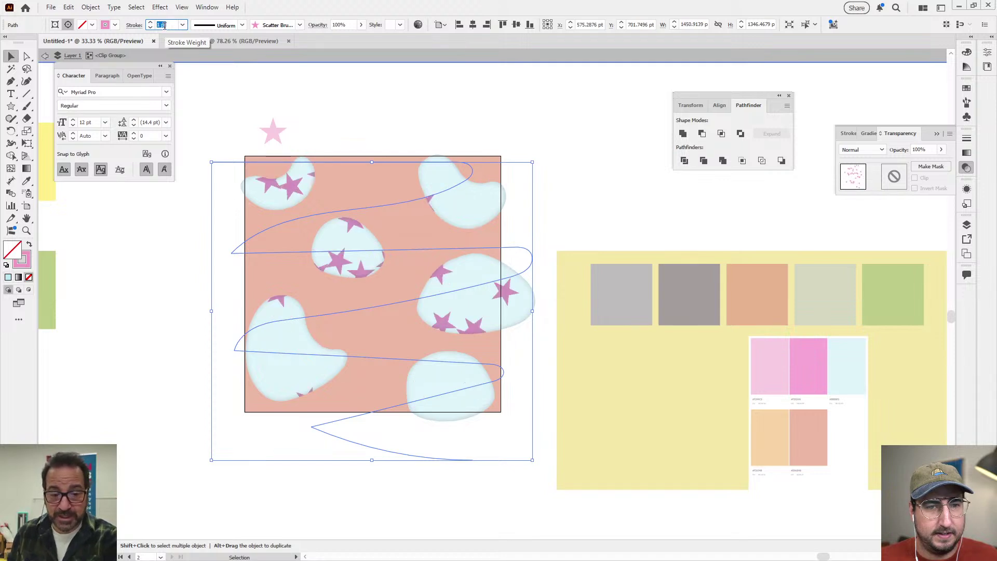
{"action": "key", "text": "Up"}
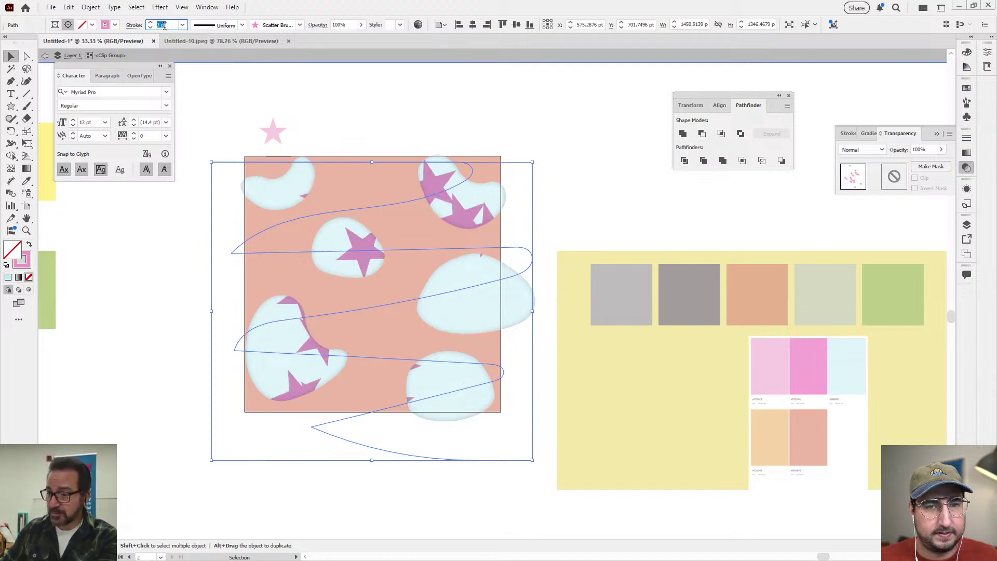
{"action": "key", "text": "Up"}
{"action": "key", "text": "Up"}
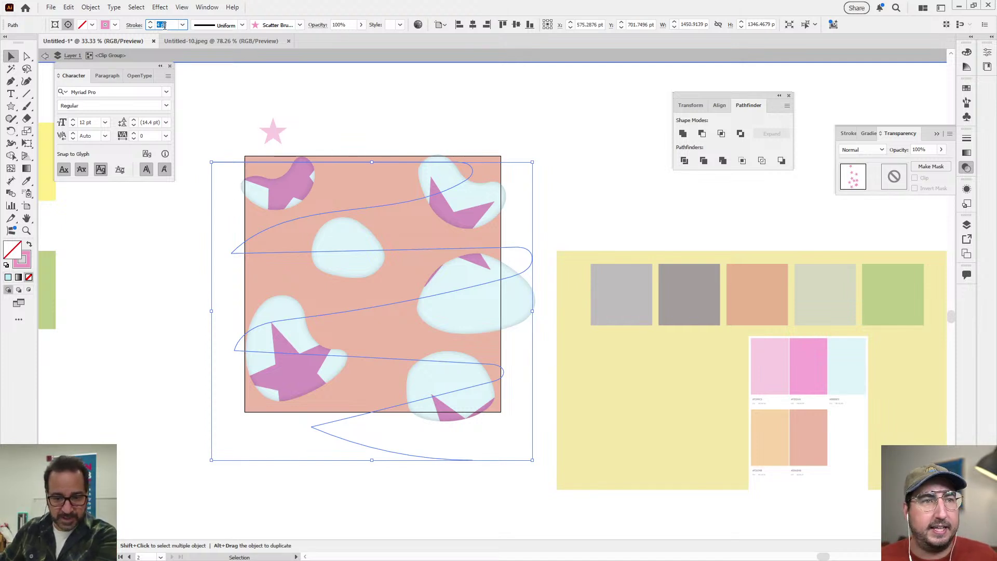
{"action": "double_click", "coordinate": [334, 95]}
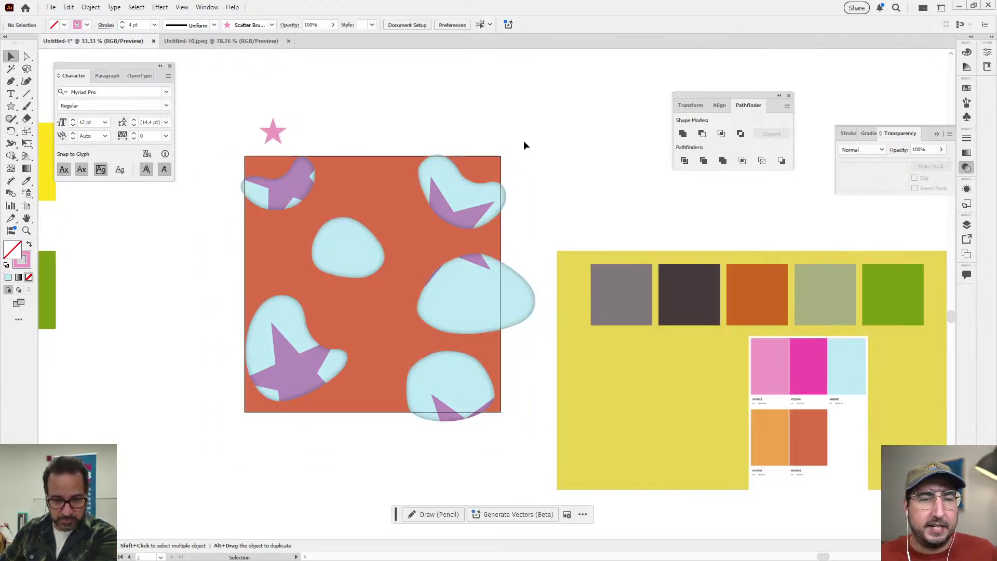
- Isolate the clipped star stroke again and expand its appearance into editable star shapes
{"action": "left_click", "coordinate": [453, 209]}
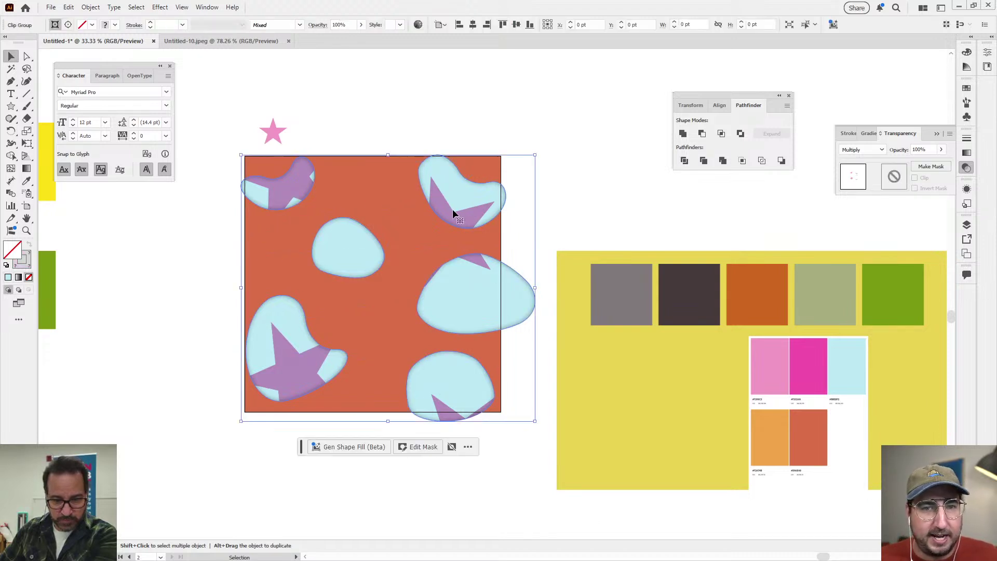
{"action": "double_click", "coordinate": [445, 191]}
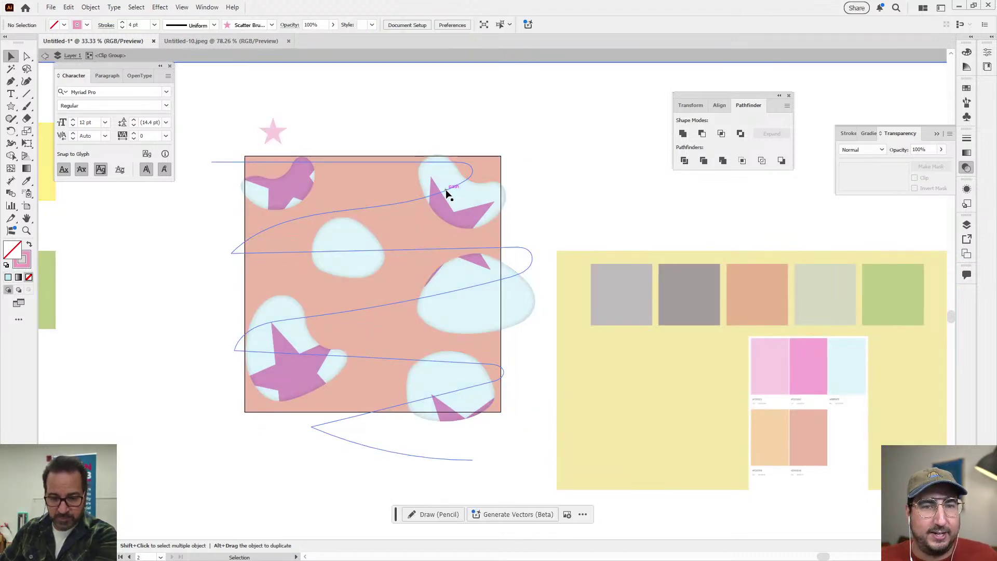
{"action": "left_click", "coordinate": [90, 7]}
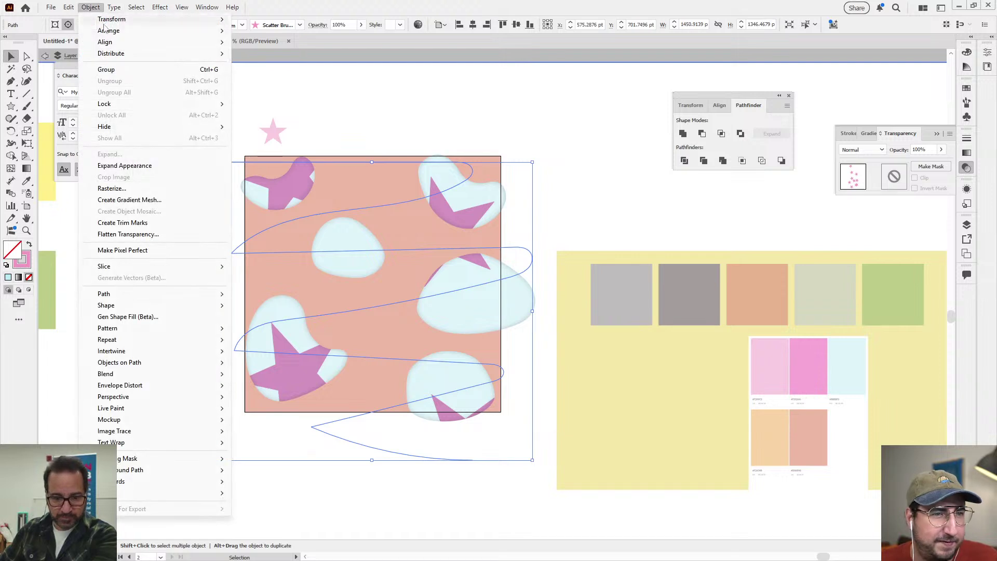
{"action": "left_click", "coordinate": [184, 160]}
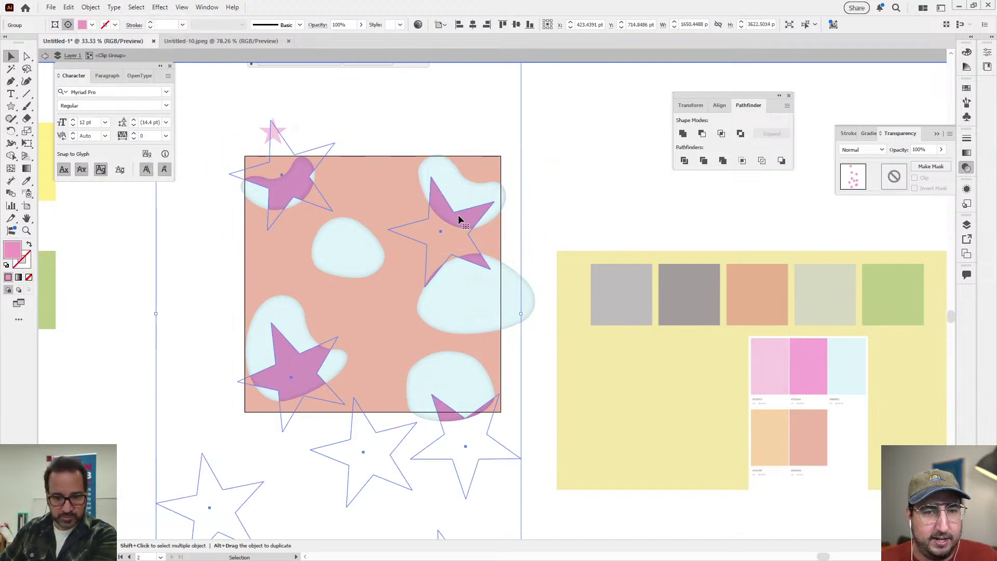
- Duplicate the upper-right star onto the middle blob, reposition and rotate stars so they overlap the blobs, and leave isolation mode
{"action": "left_click_drag", "start_coordinate": [460, 214], "coordinate": [400, 242]}
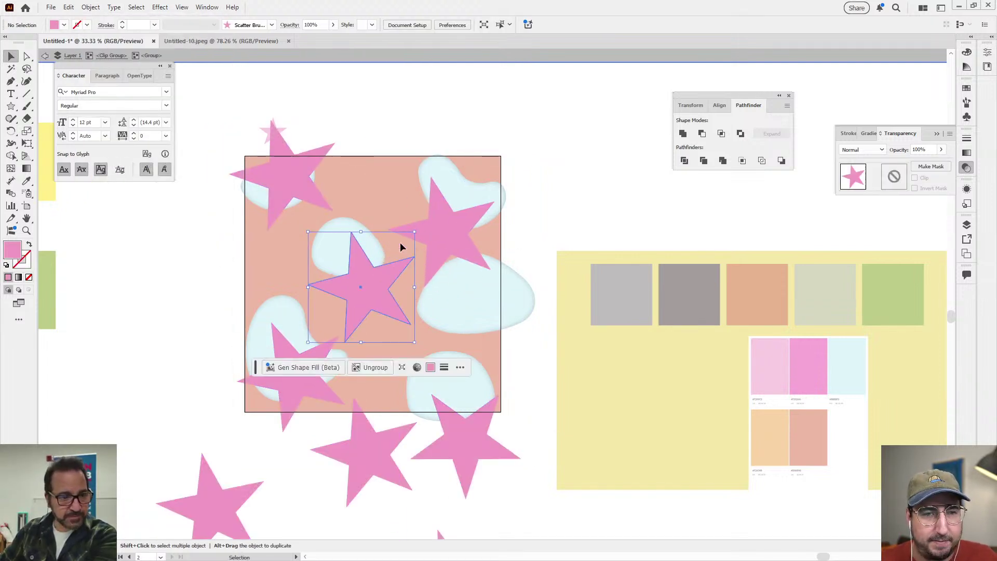
{"action": "left_click_drag", "start_coordinate": [419, 287], "coordinate": [460, 256]}
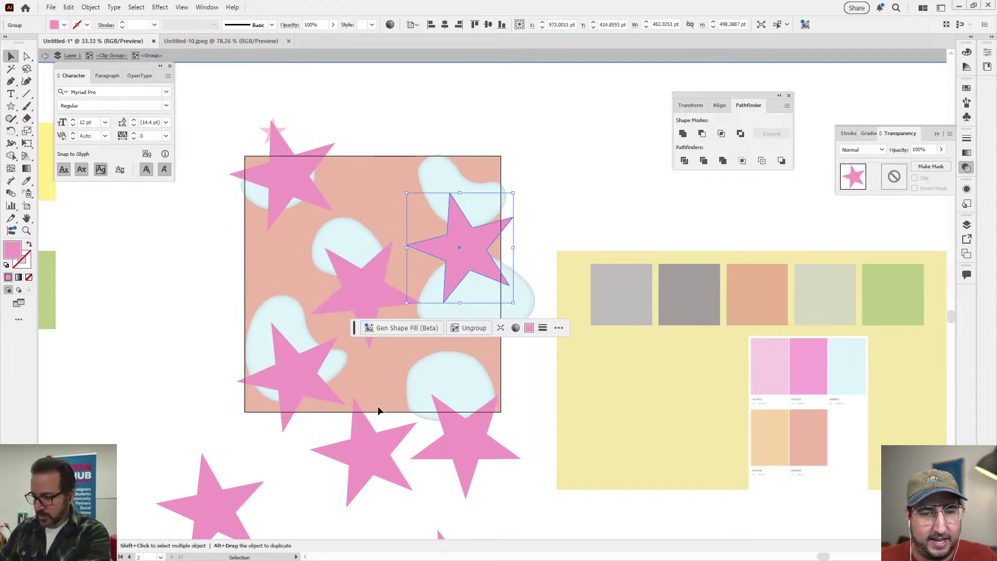
{"action": "left_click", "coordinate": [456, 437]}
{"action": "left_click_drag", "start_coordinate": [520, 391], "coordinate": [521, 320]}
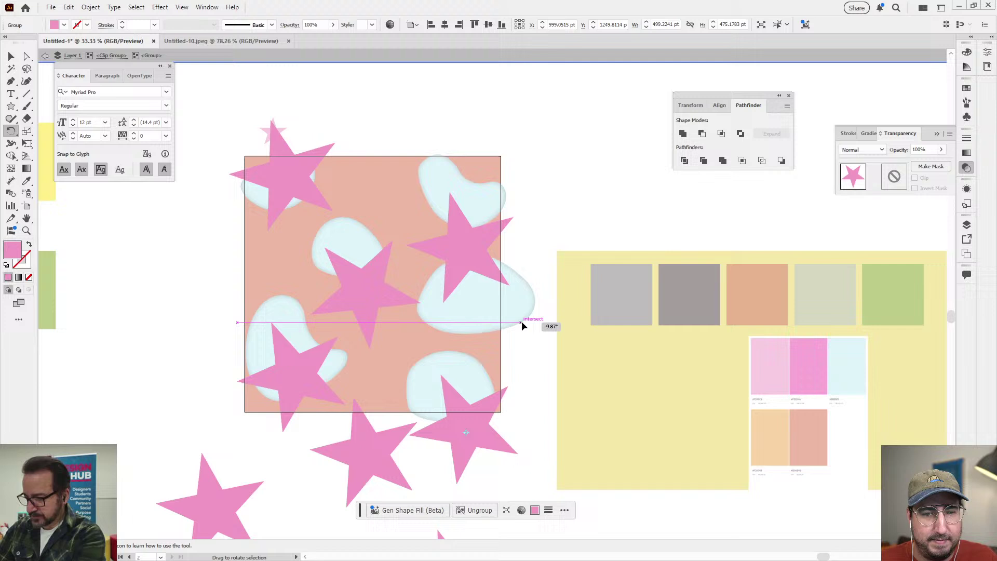
{"action": "double_click", "coordinate": [593, 186]}
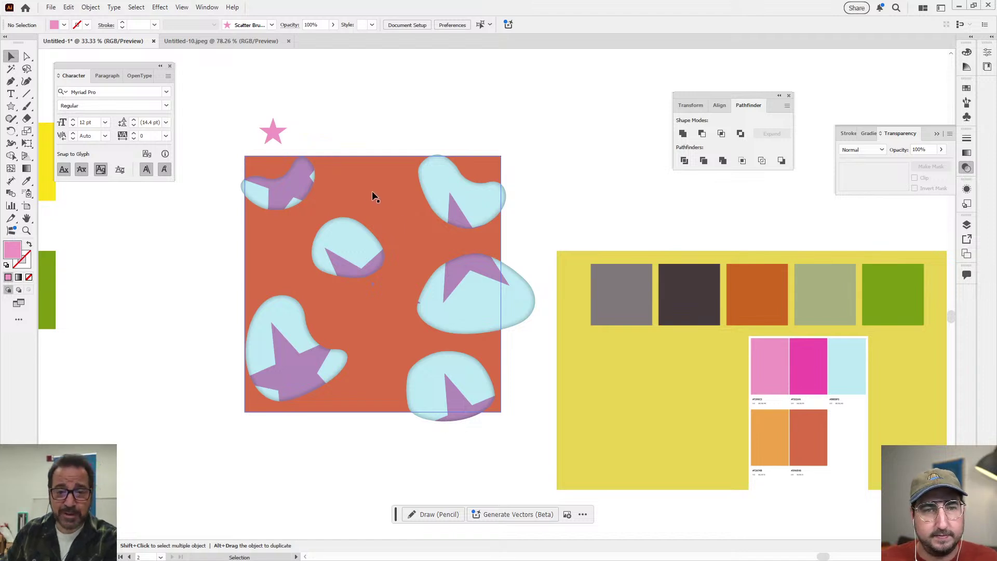
- Paint a wavy vertical stroke with the Paintbrush through the middle of the orange square, between the blobs
{"action": "key", "text": "b"}
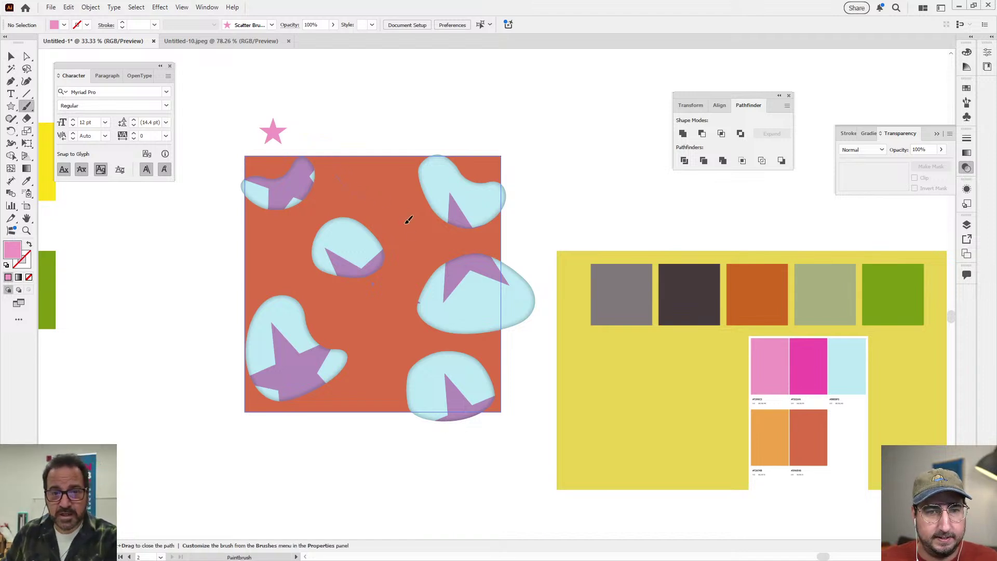
{"action": "left_click_drag", "start_coordinate": [377, 379], "coordinate": [390, 394]}
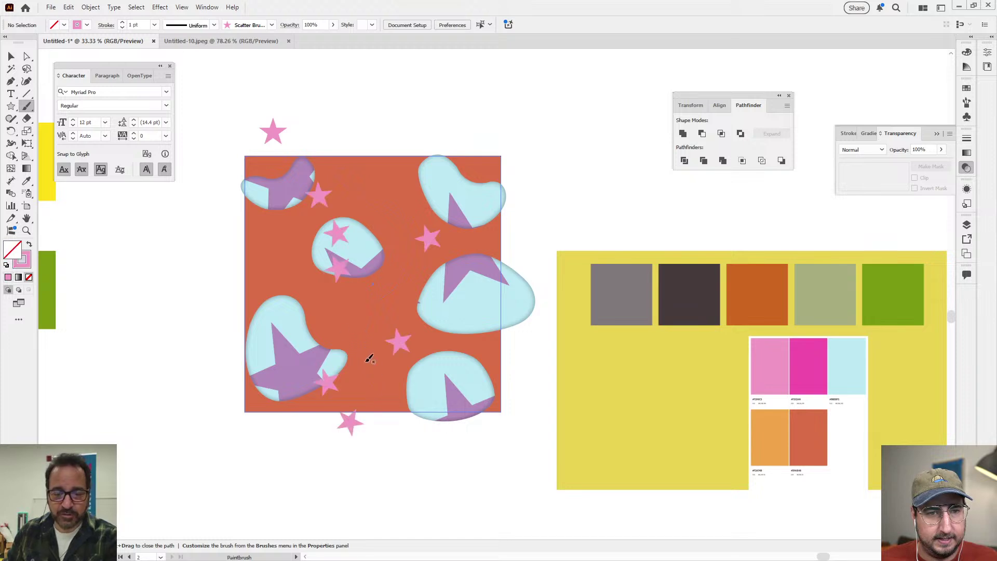
{"action": "key", "text": "v"}
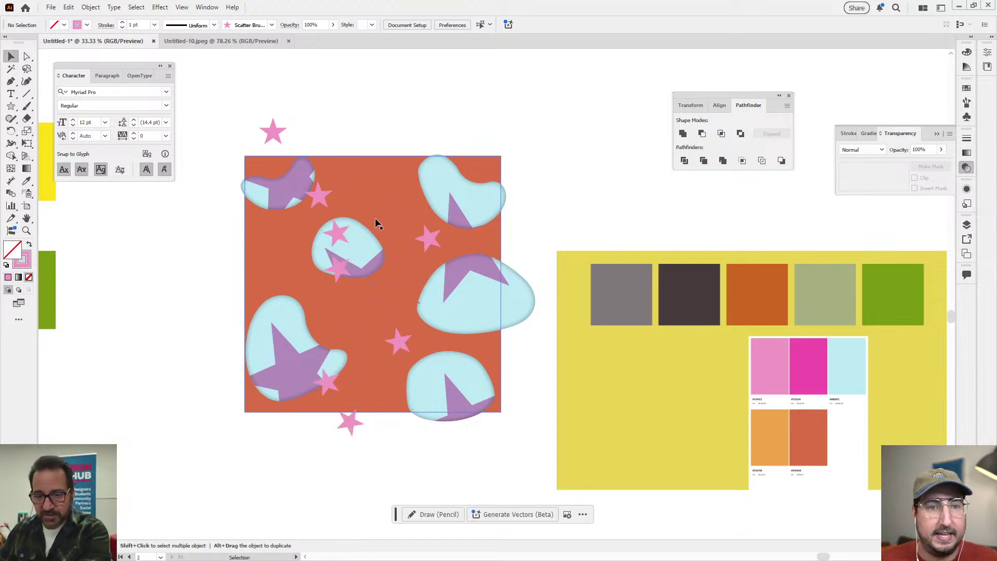
- Turn the wavy stroke into a type path and replace its placeholder text with a phrase beginning "Come and"
{"action": "left_click", "coordinate": [334, 182]}
{"action": "key", "text": "t"}
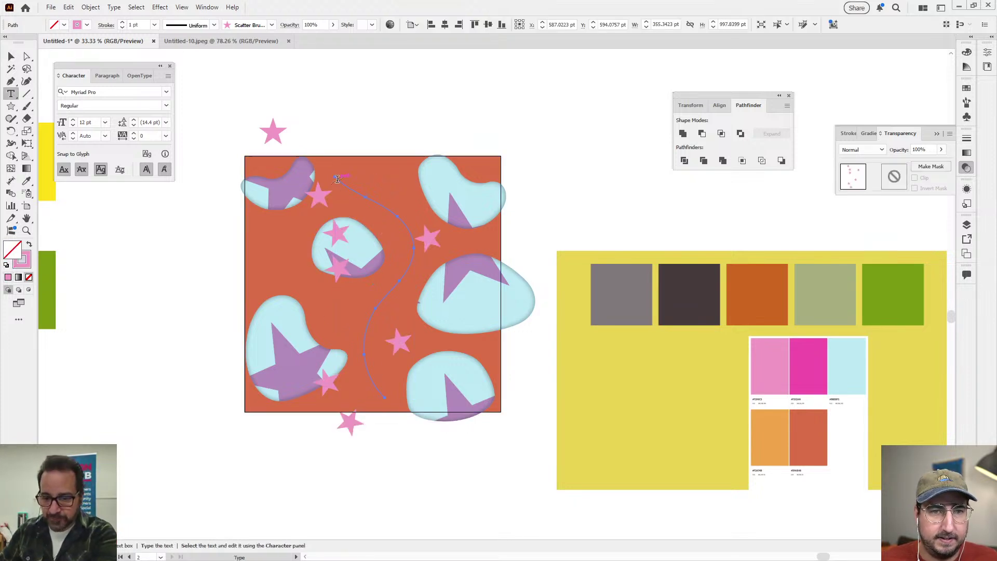
{"action": "left_click", "coordinate": [336, 177]}
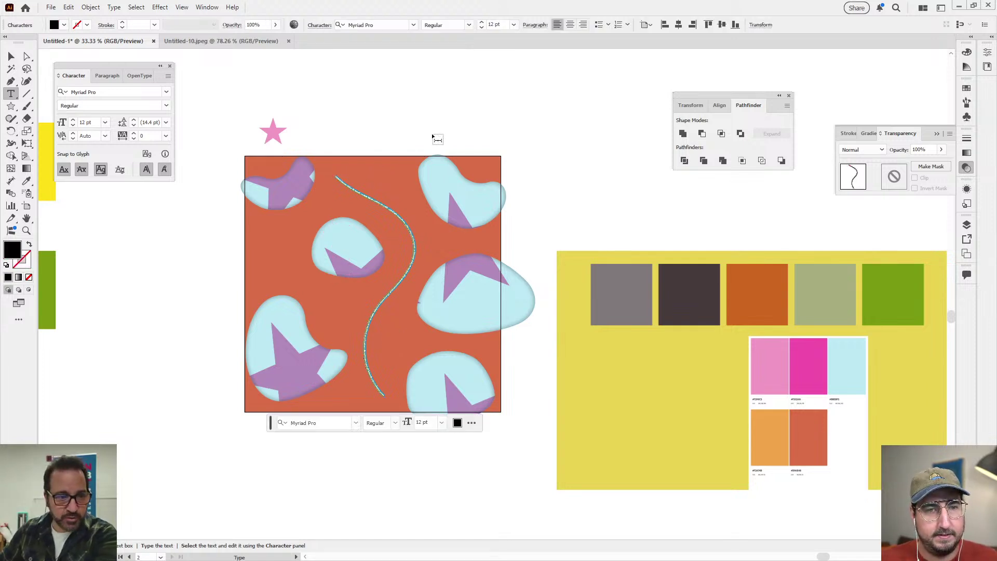
{"action": "key", "text": "BackSpace"}
{"action": "type", "text": "Come and"}
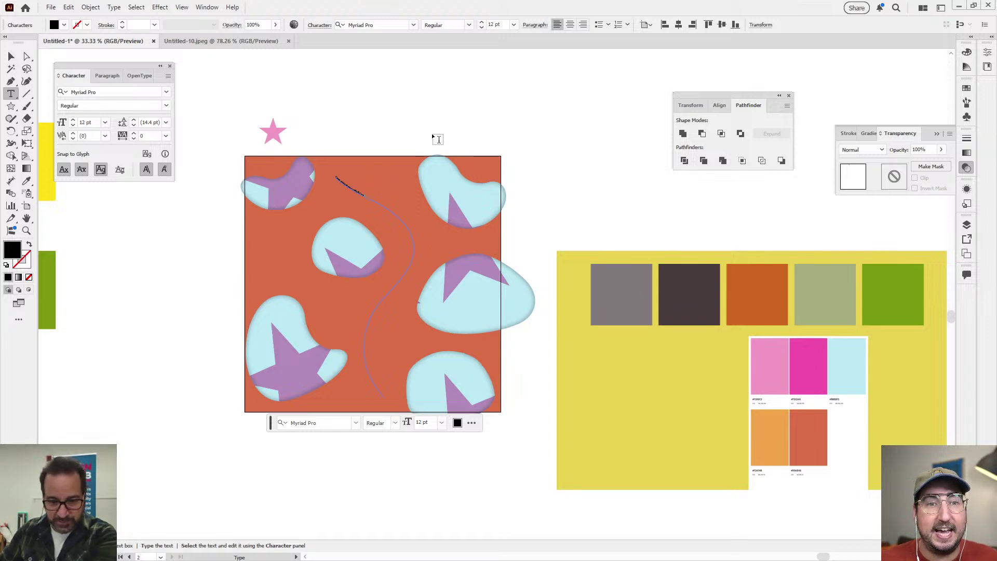
- Set the whole wavy path text to 70 pt and change its font to Dharma Gothic E
{"action": "key", "text": "ctrl+a"}
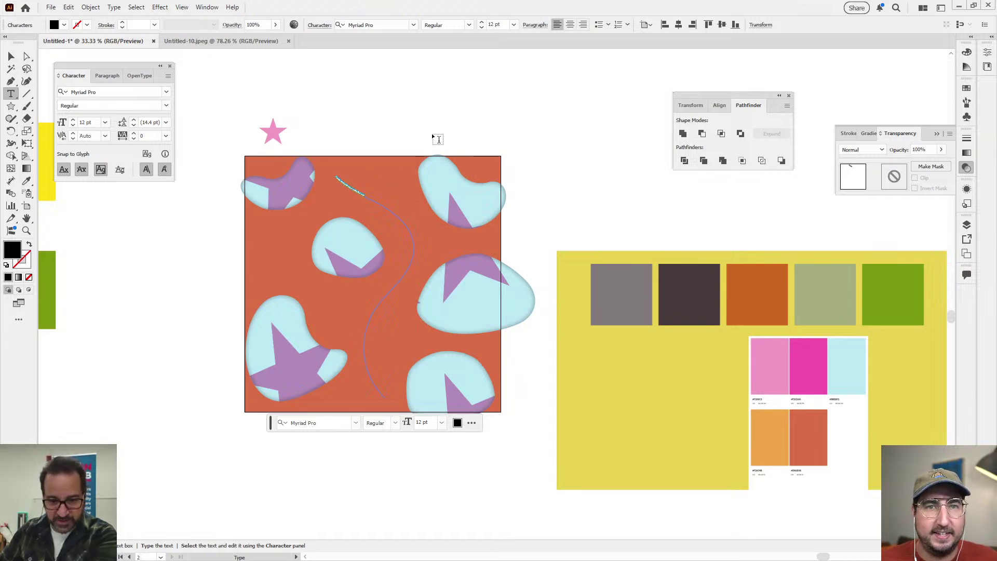
{"action": "left_click", "coordinate": [494, 24]}
{"action": "type", "text": "50"}
{"action": "key", "text": "Return"}
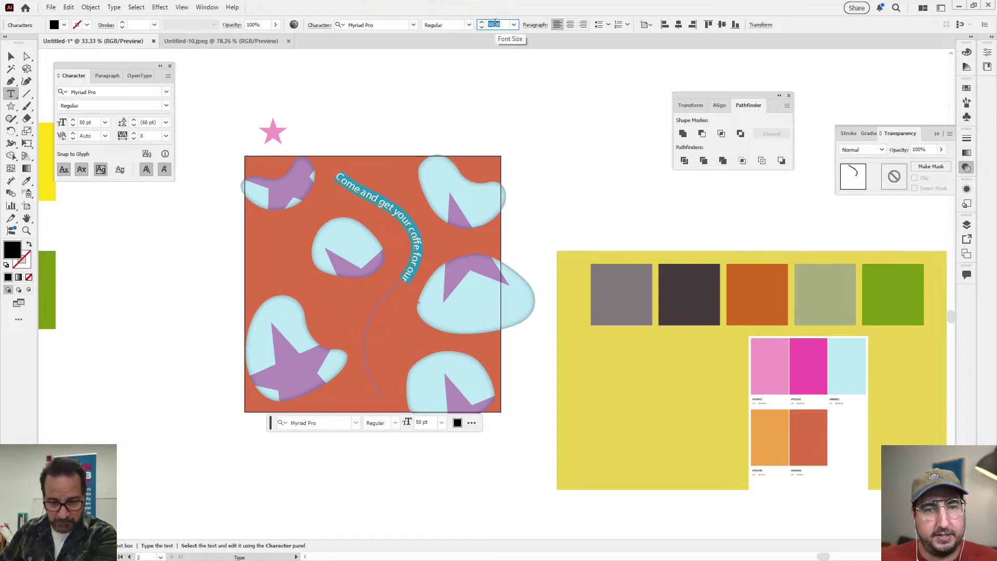
{"action": "key", "text": "shift+Up"}
{"action": "key", "text": "shift+Up"}
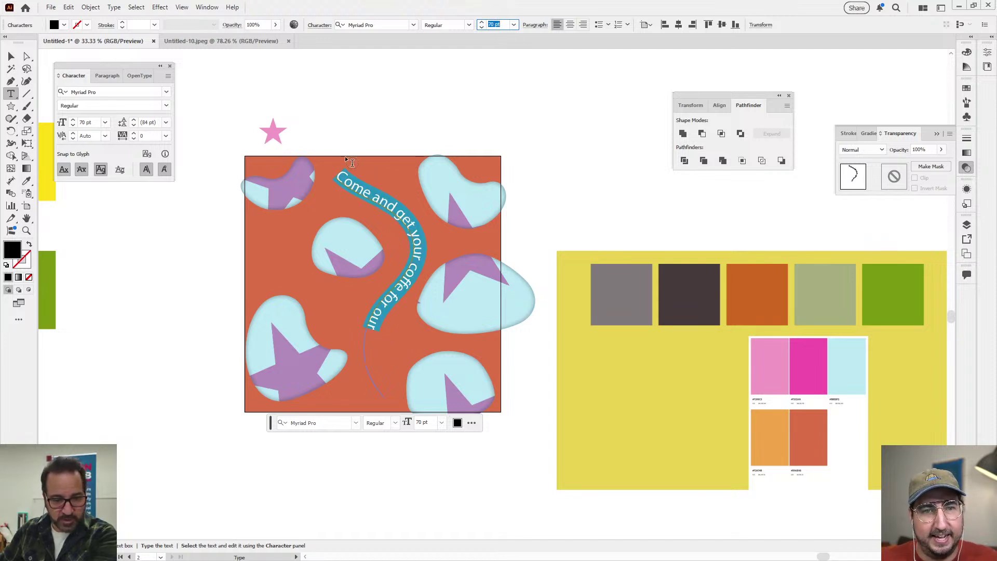
{"action": "left_click", "coordinate": [414, 25]}
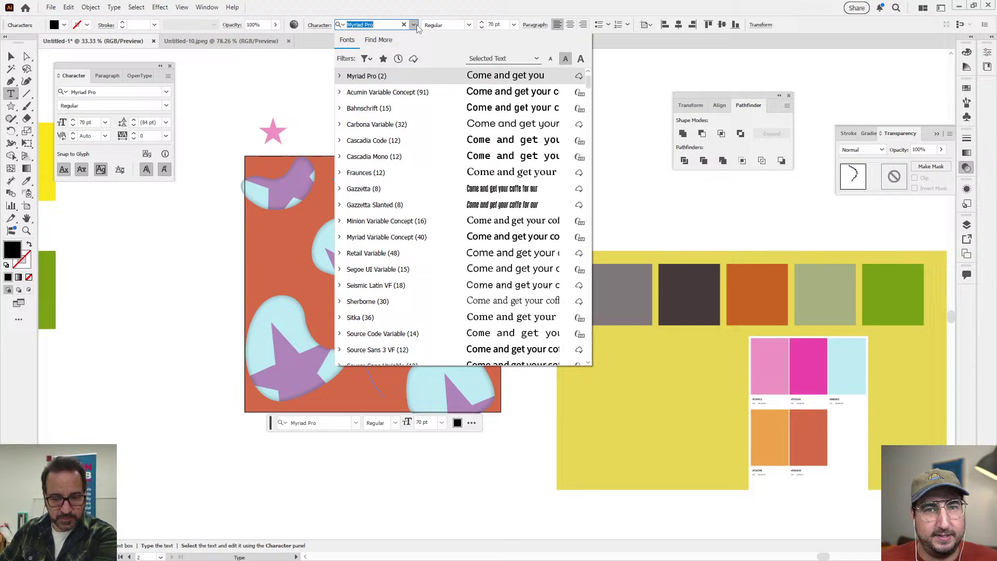
{"action": "scroll", "coordinate": [440, 159], "scroll_direction": "down", "scroll_amount": 10}
{"action": "left_click", "coordinate": [435, 158]}
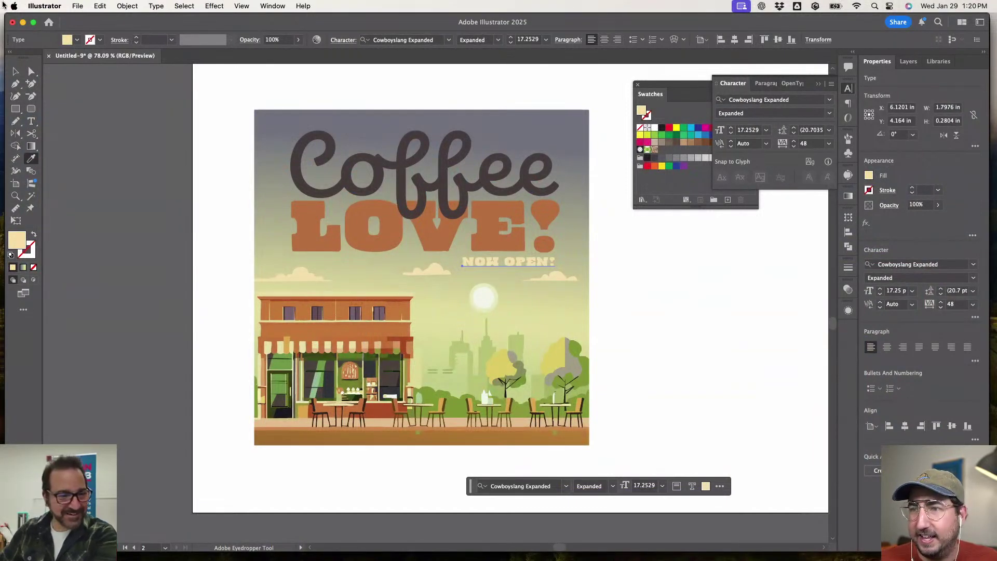
- Nudge the "NOW OPEN!" line slightly up and right beneath LOVE! on the coffee poster
{"action": "left_click", "coordinate": [16, 71]}
{"action": "left_click", "coordinate": [118, 169]}
{"action": "scroll", "coordinate": [344, 274], "scroll_direction": "up", "scroll_amount": 3}
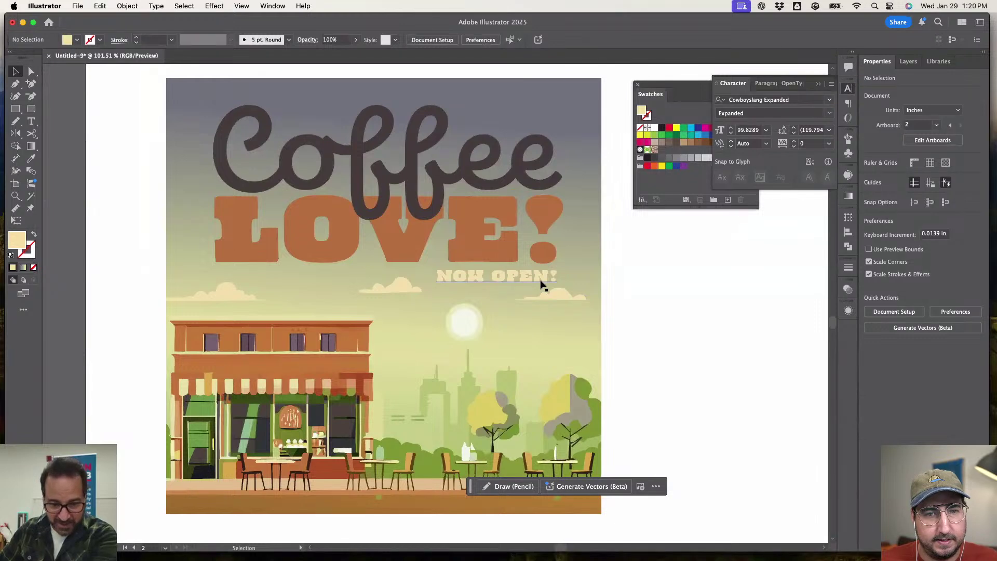
{"action": "left_click_drag", "start_coordinate": [541, 279], "coordinate": [543, 277]}
{"action": "left_click", "coordinate": [701, 343]}
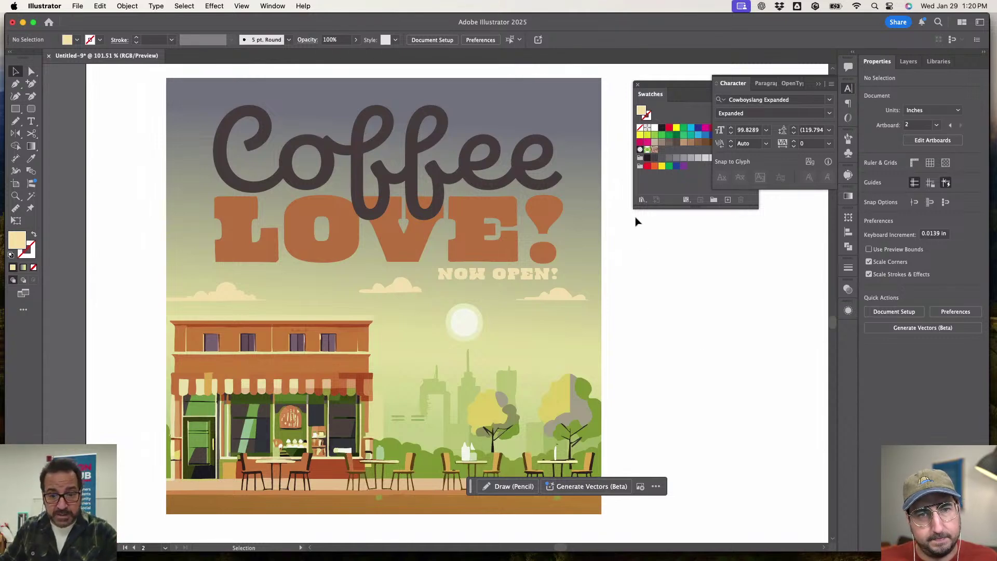
- Try applying the grey-to-yellow gradient to the generated café illustration, and undo it
{"action": "left_click", "coordinate": [569, 129]}
{"action": "left_click", "coordinate": [848, 197]}
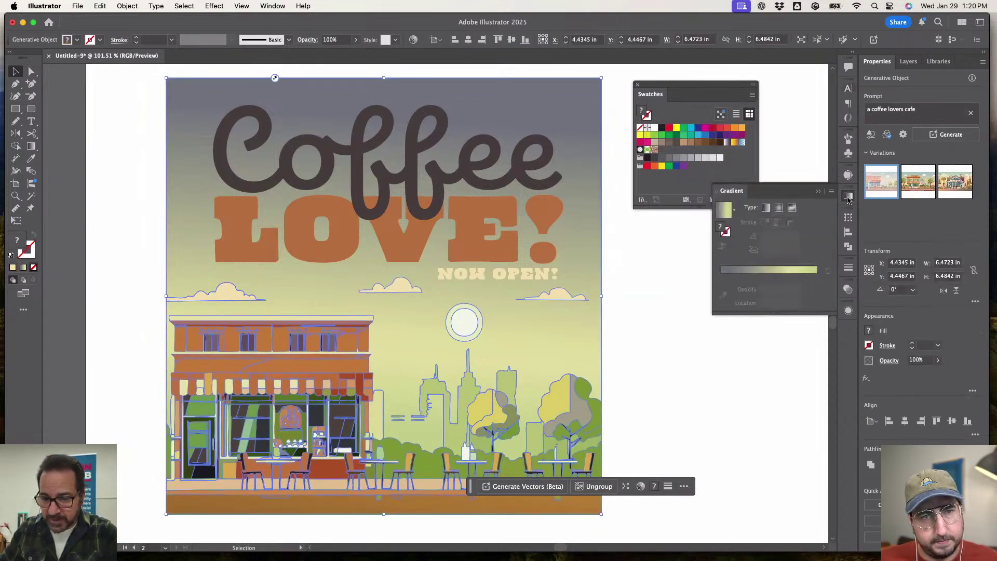
{"action": "left_click", "coordinate": [723, 208]}
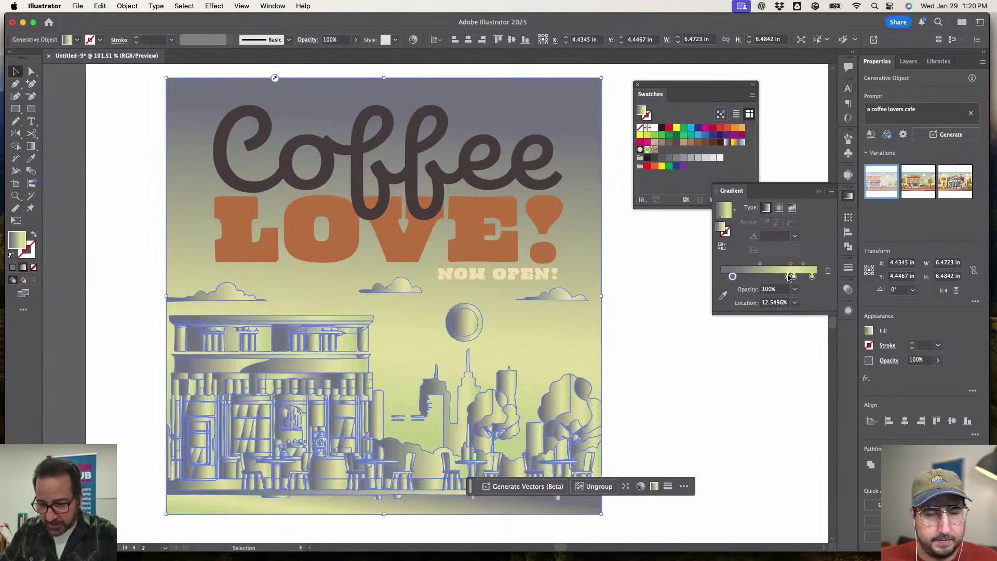
{"action": "left_click", "coordinate": [788, 276]}
{"action": "left_click", "coordinate": [637, 303]}
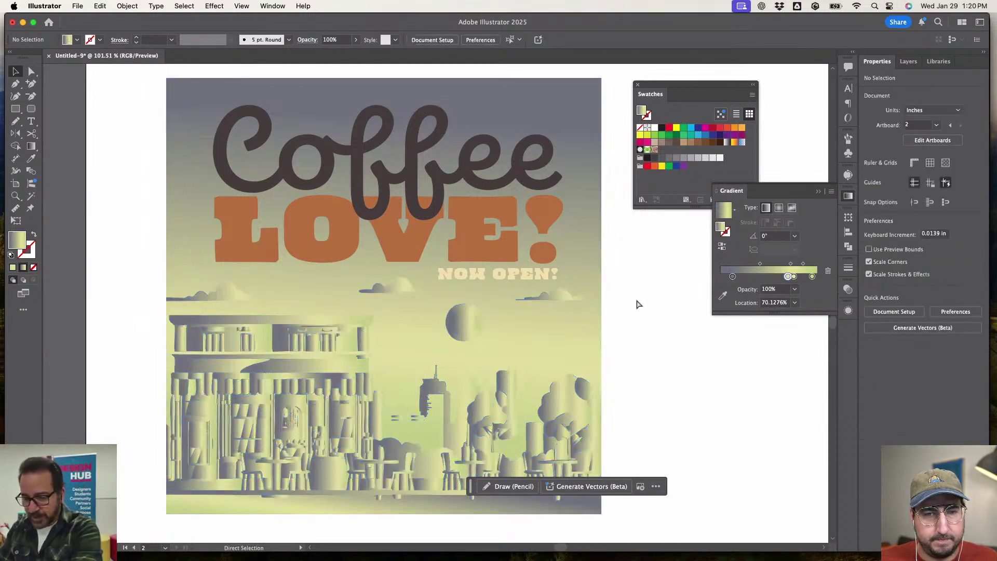
{"action": "key", "text": "super+z"}
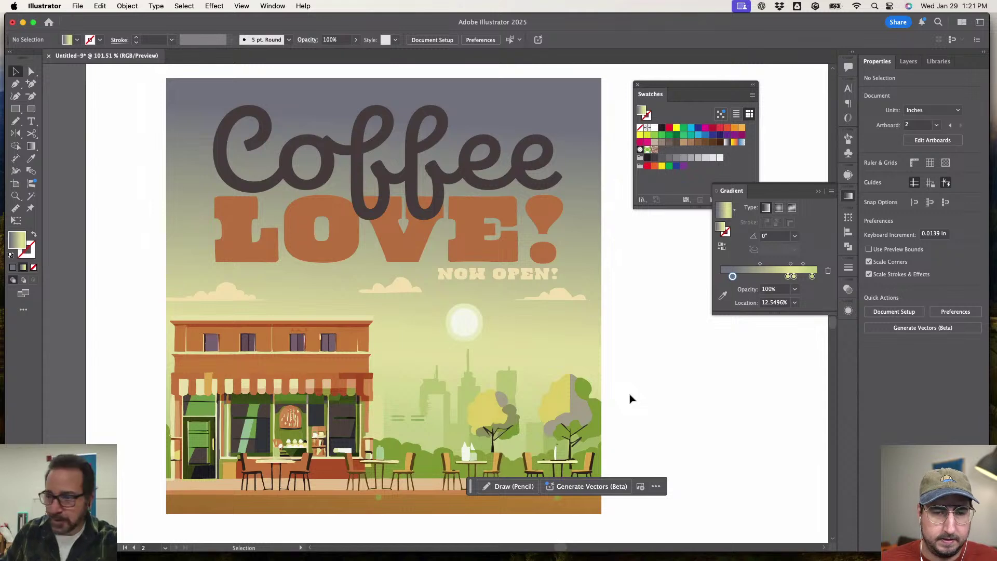
{"action": "scroll", "coordinate": [634, 413], "scroll_direction": "down", "scroll_amount": 1}
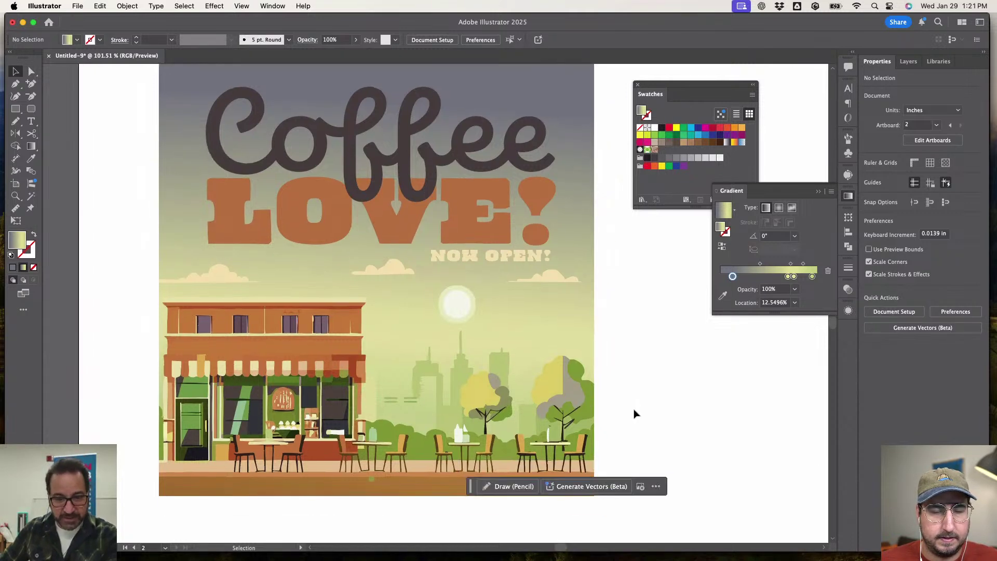
{"action": "scroll", "coordinate": [634, 413], "scroll_direction": "down", "scroll_amount": 3}
{"action": "scroll", "coordinate": [635, 414], "scroll_direction": "up", "scroll_amount": 1}
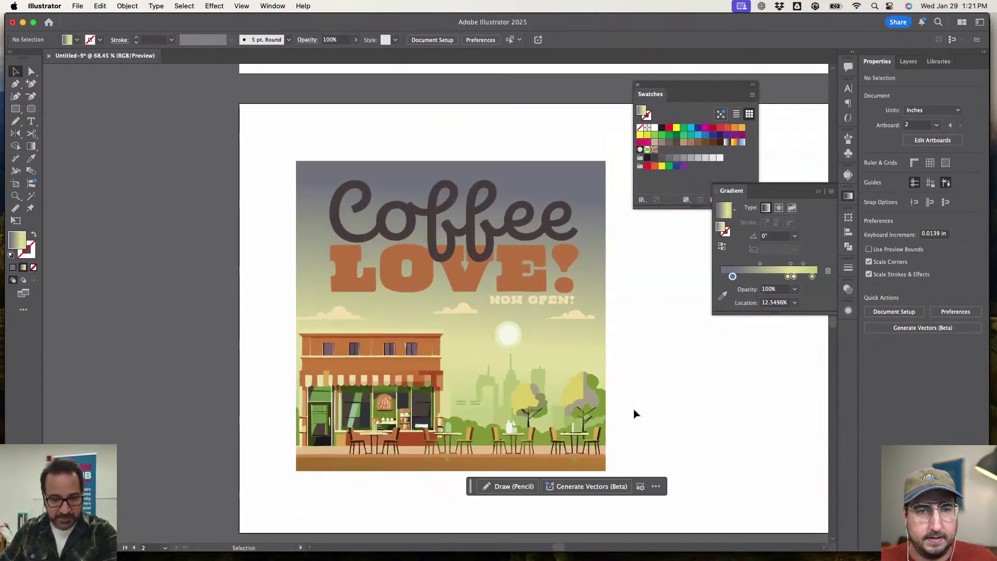
{"action": "scroll", "coordinate": [633, 407], "scroll_direction": "right", "scroll_amount": 1}
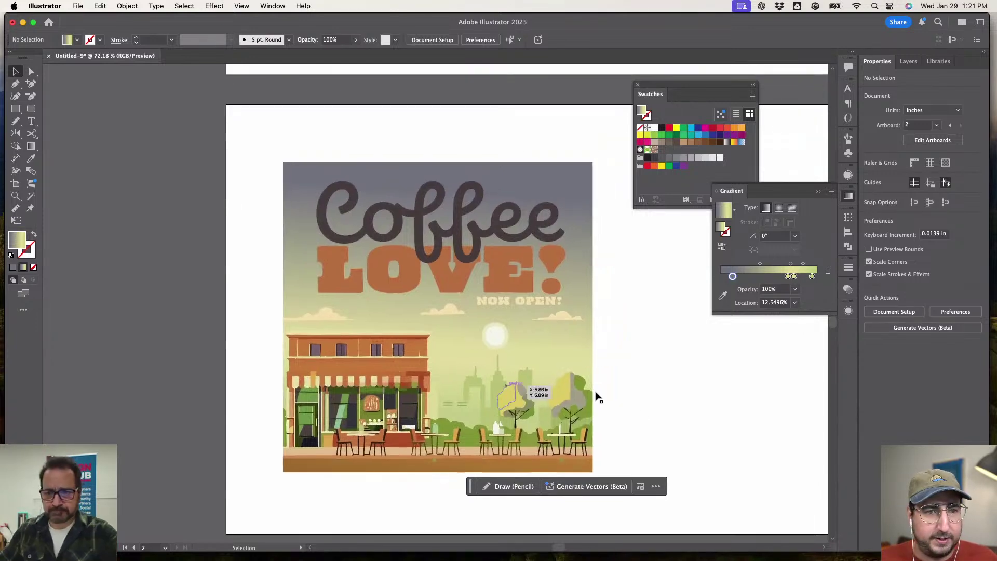
{"action": "scroll", "coordinate": [467, 374], "scroll_direction": "down", "scroll_amount": 1}
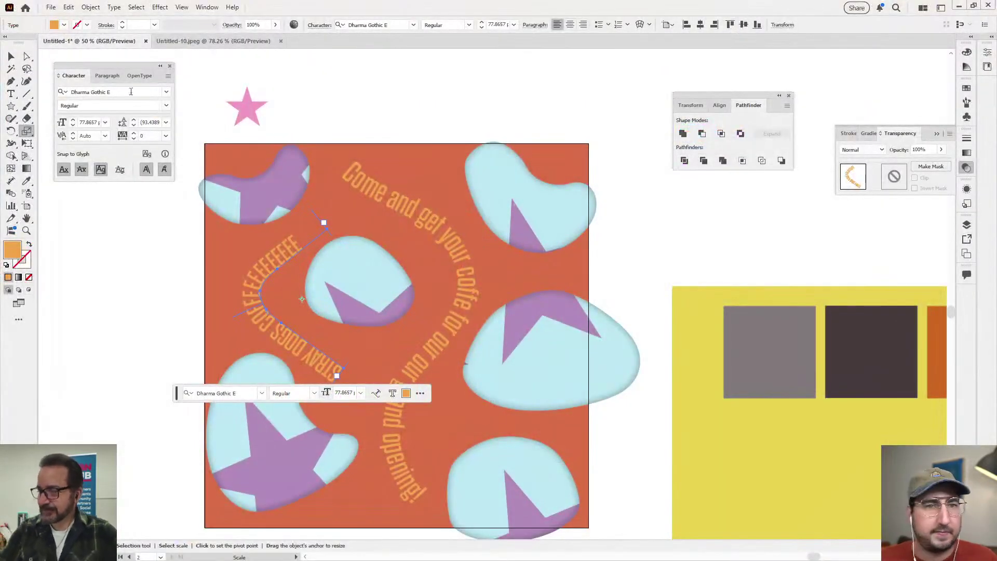
- Deselect the path text, hide the panels and examine the finished blob artwork with its two curved text lines up close
{"action": "left_click", "coordinate": [12, 56]}
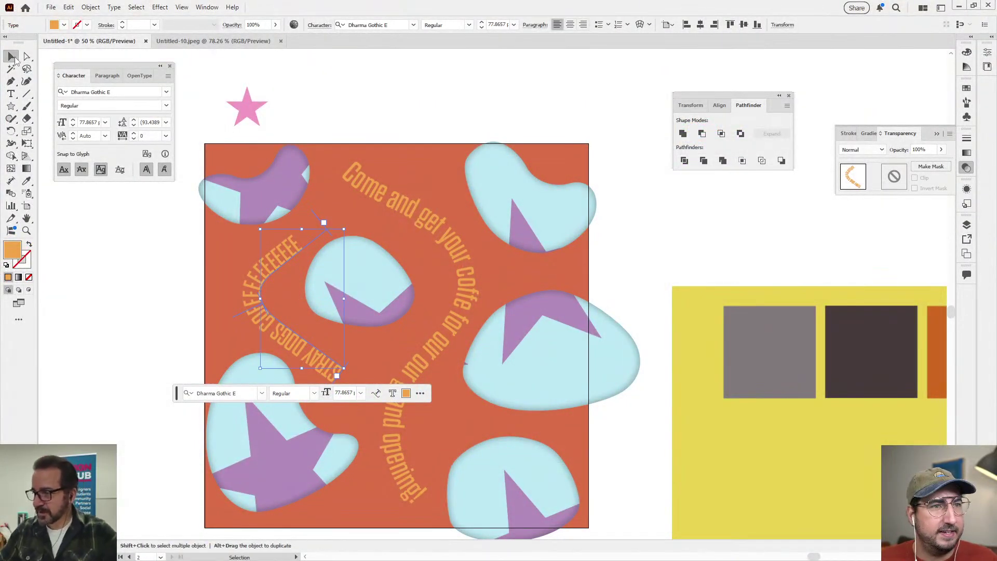
{"action": "key", "text": "Tab"}
{"action": "left_click", "coordinate": [626, 167]}
{"action": "left_click_drag", "start_coordinate": [518, 236], "coordinate": [588, 171]}
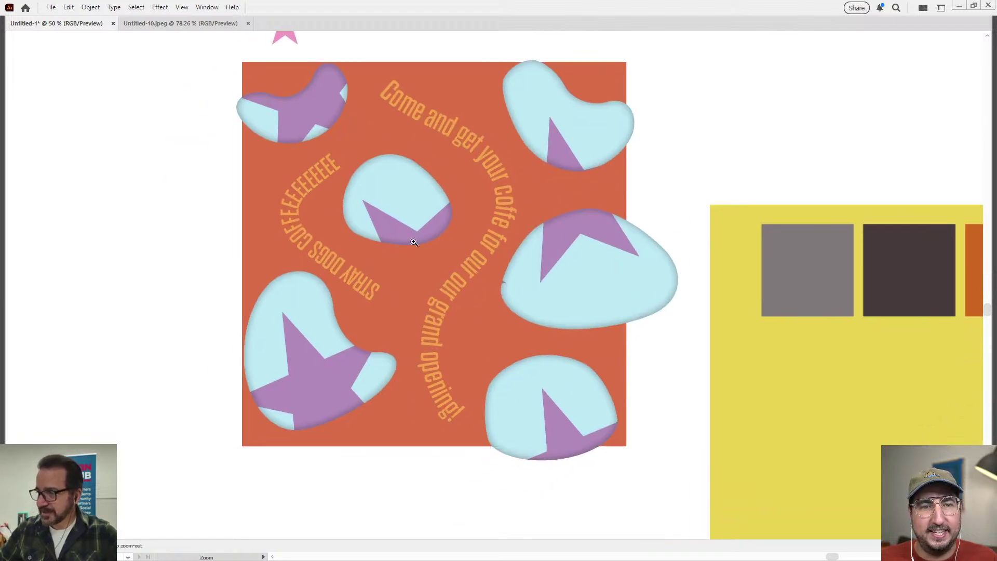
{"action": "key", "text": "ctrl+equal"}
{"action": "left_click_drag", "start_coordinate": [316, 200], "coordinate": [371, 249]}
{"action": "key", "text": "z"}
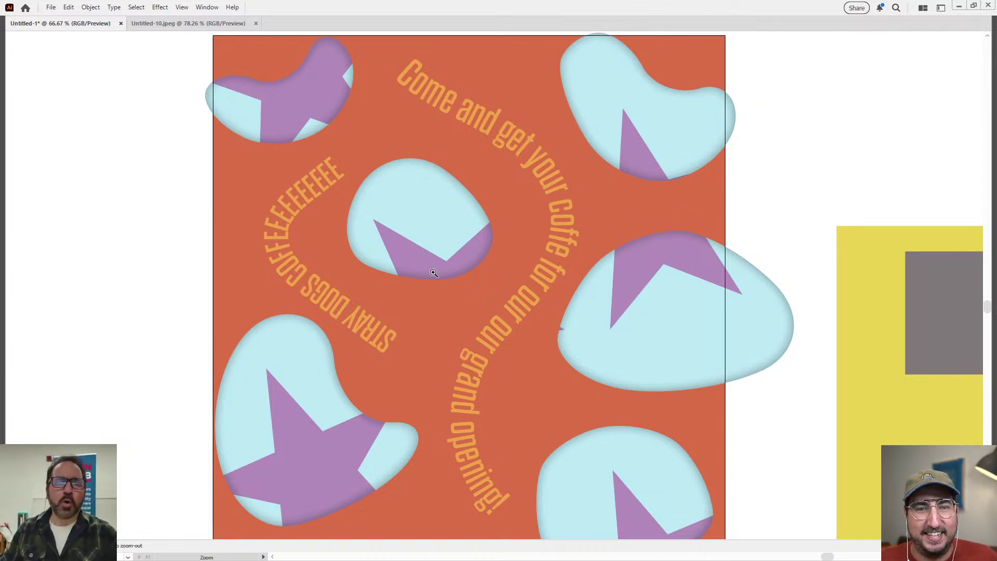
{"action": "left_click", "coordinate": [480, 288], "text": "alt"}
{"action": "left_click", "coordinate": [480, 288], "text": "alt"}
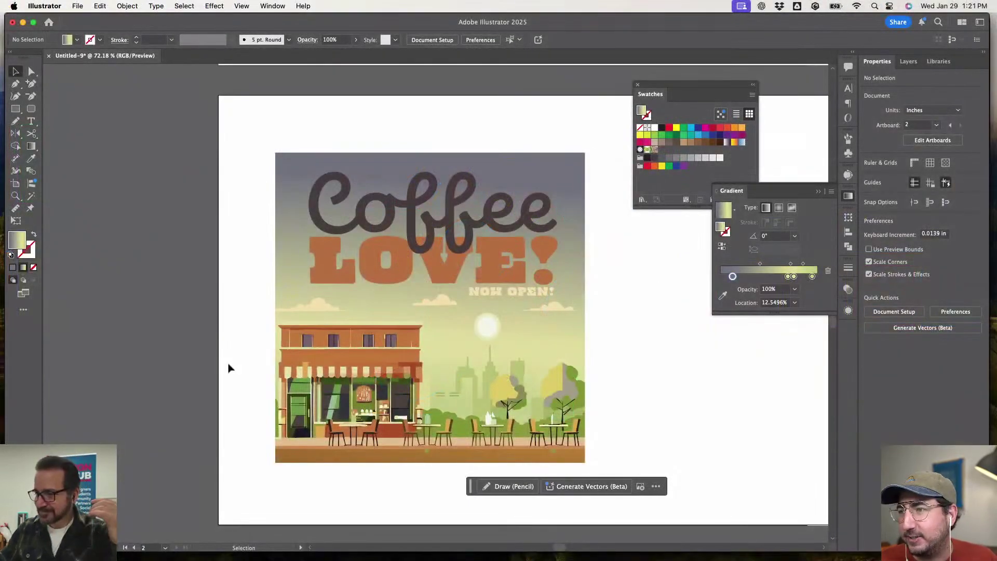
- Select the whole coffee poster, enlarge it slightly and shift it toward the artboard's upper-left corner
{"action": "scroll", "coordinate": [229, 368], "scroll_direction": "right", "scroll_amount": 5}
{"action": "scroll", "coordinate": [229, 368], "scroll_direction": "down", "scroll_amount": 2}
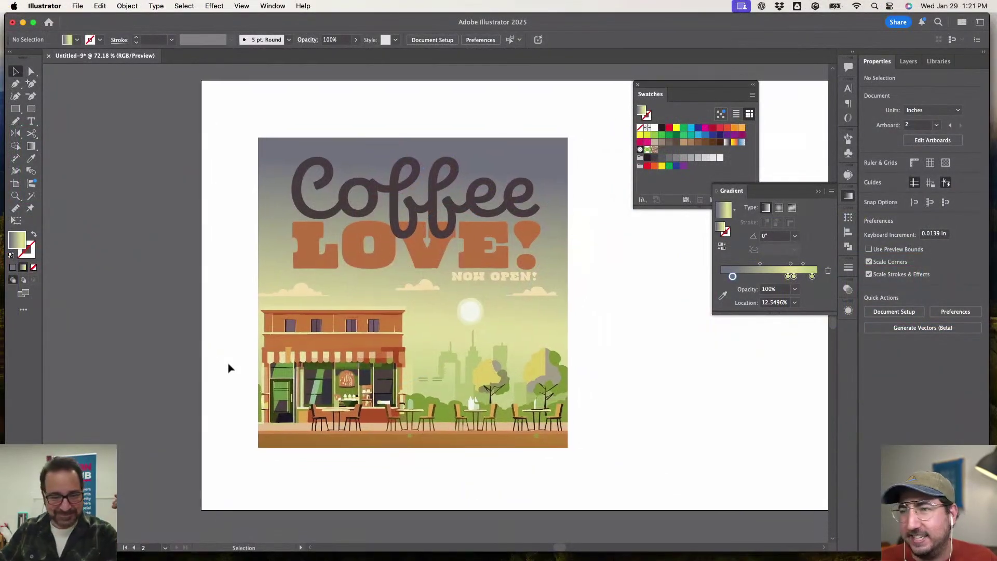
{"action": "left_click_drag", "start_coordinate": [213, 131], "coordinate": [518, 442]}
{"action": "left_click", "coordinate": [625, 435]}
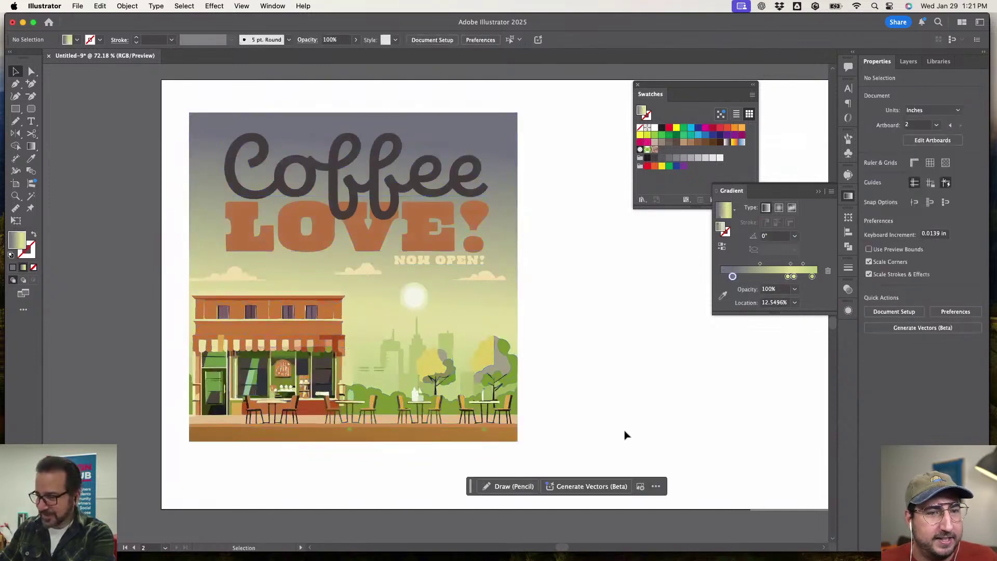
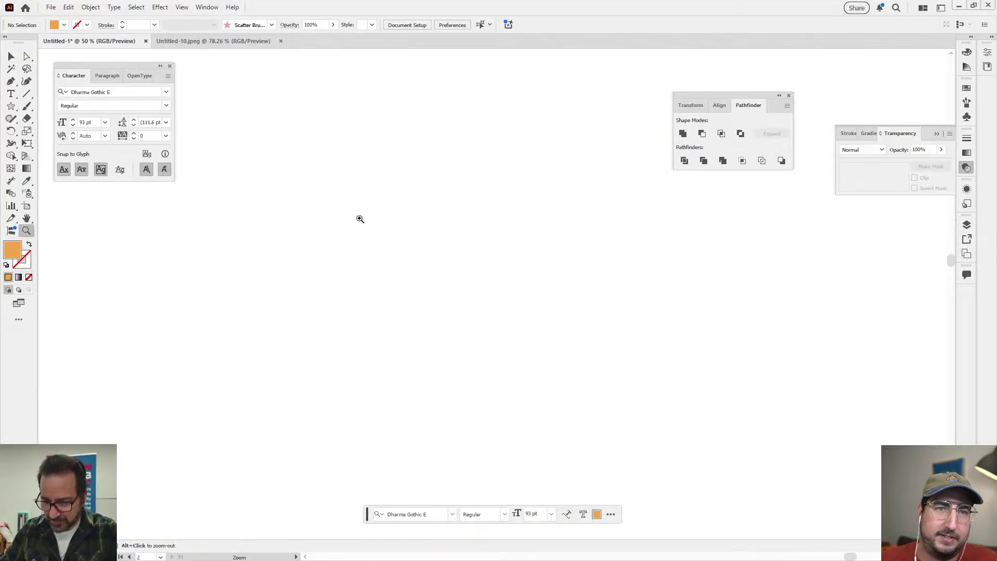
- Add the point text "PICKLES" in the empty canvas area and enlarge it to about 307 pt
{"action": "key", "text": "t"}
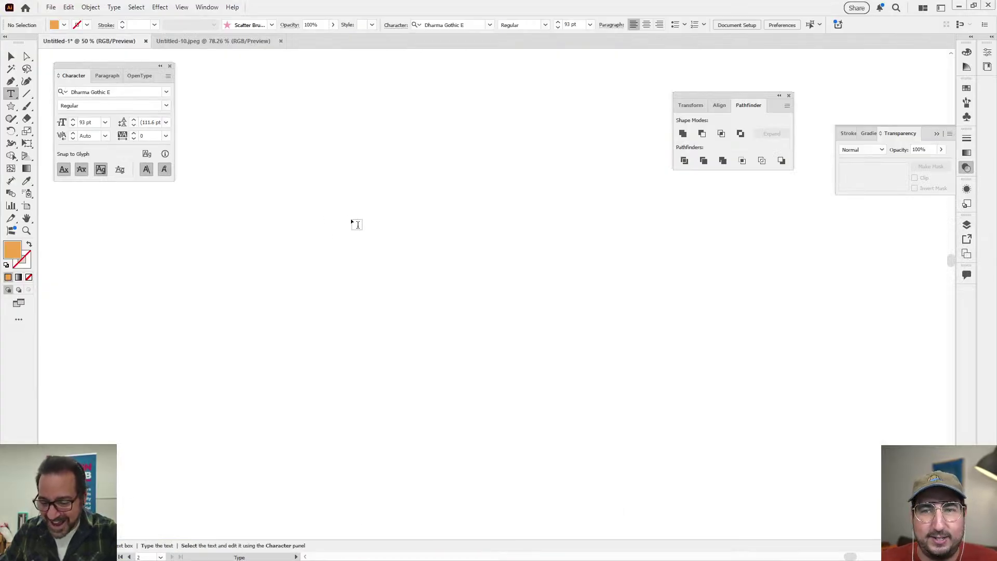
{"action": "left_click", "coordinate": [354, 229]}
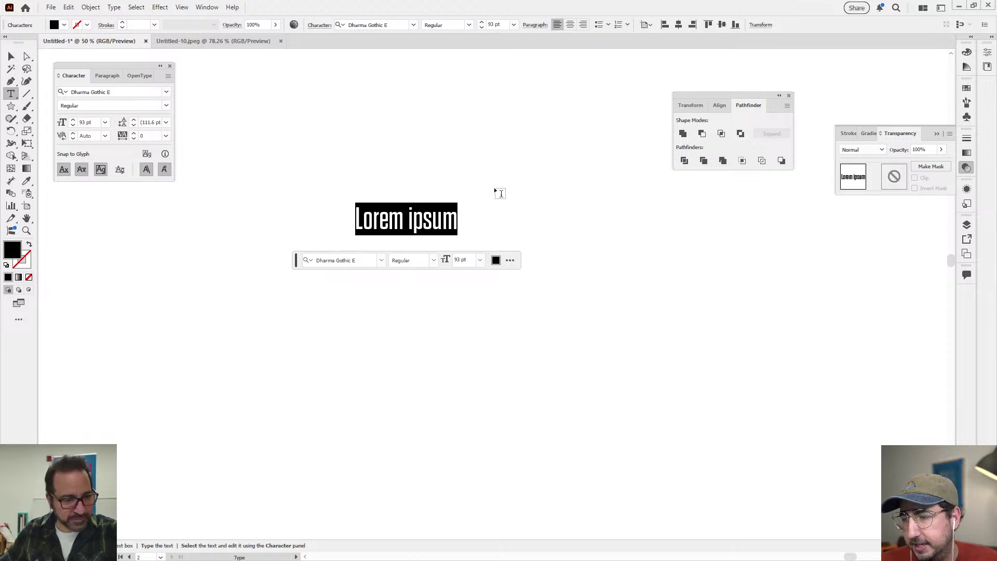
{"action": "type", "text": "PICKLES"}
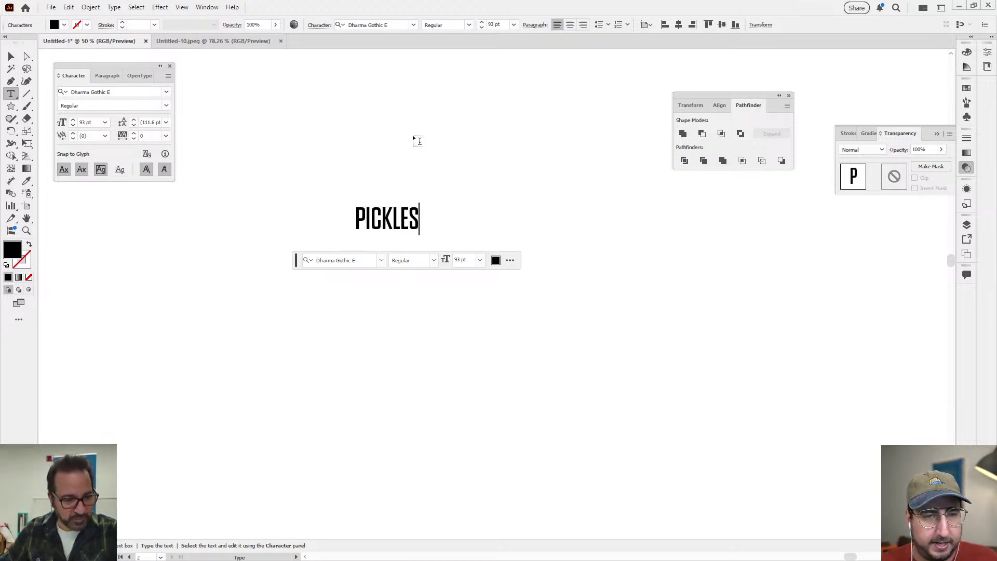
{"action": "left_click", "coordinate": [11, 56]}
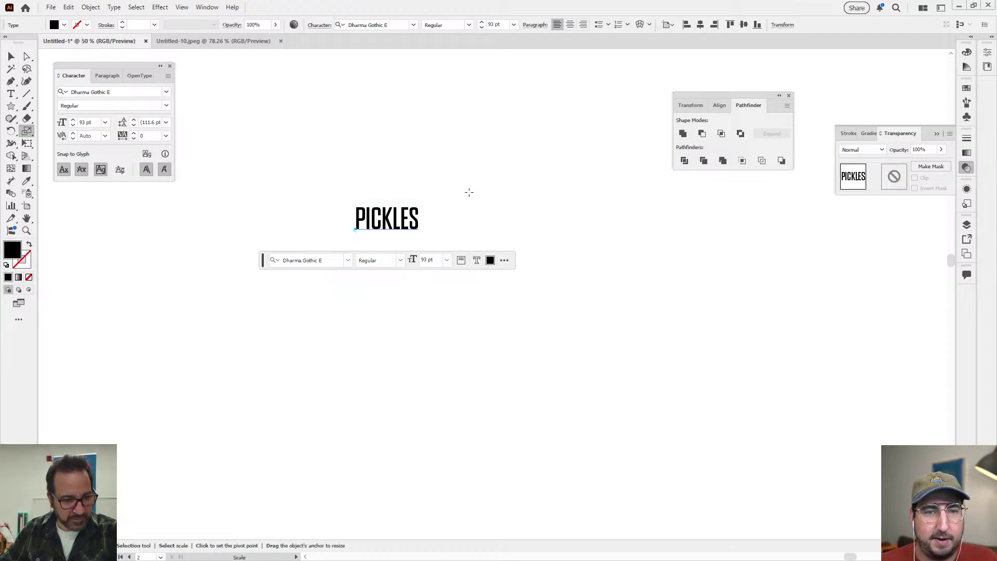
{"action": "left_click_drag", "start_coordinate": [420, 203], "coordinate": [486, 265]}
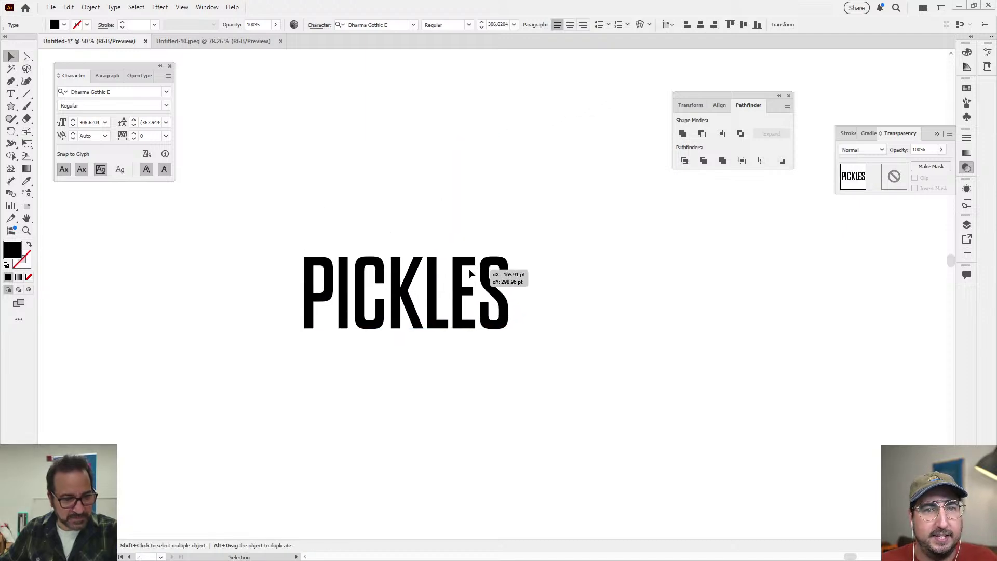
- Change the PICKLES text to the Boucherie Sans Inline font and deselect it
{"action": "left_click", "coordinate": [413, 25]}
{"action": "scroll", "coordinate": [415, 123], "scroll_direction": "down", "scroll_amount": 6}
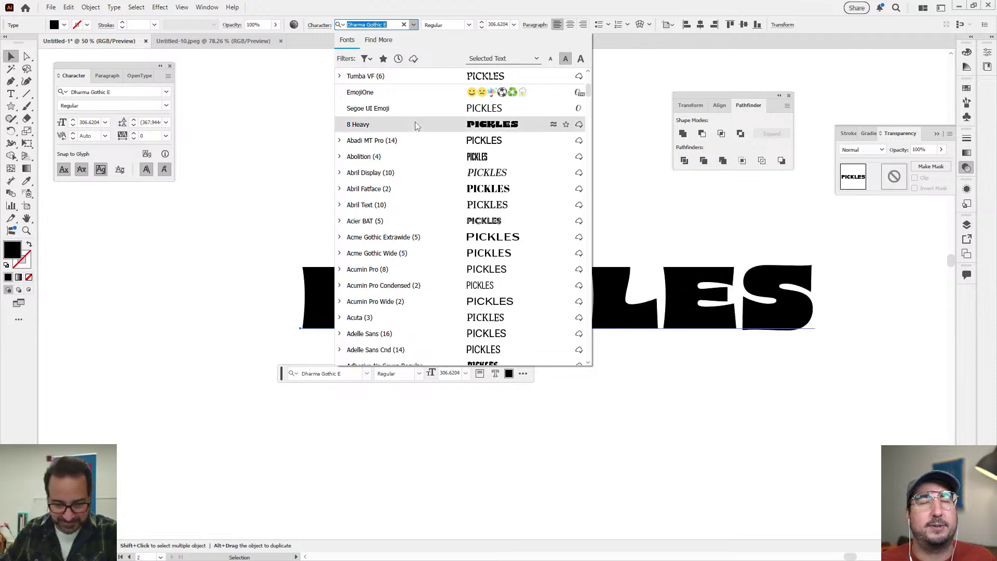
{"action": "scroll", "coordinate": [416, 125], "scroll_direction": "down", "scroll_amount": 10}
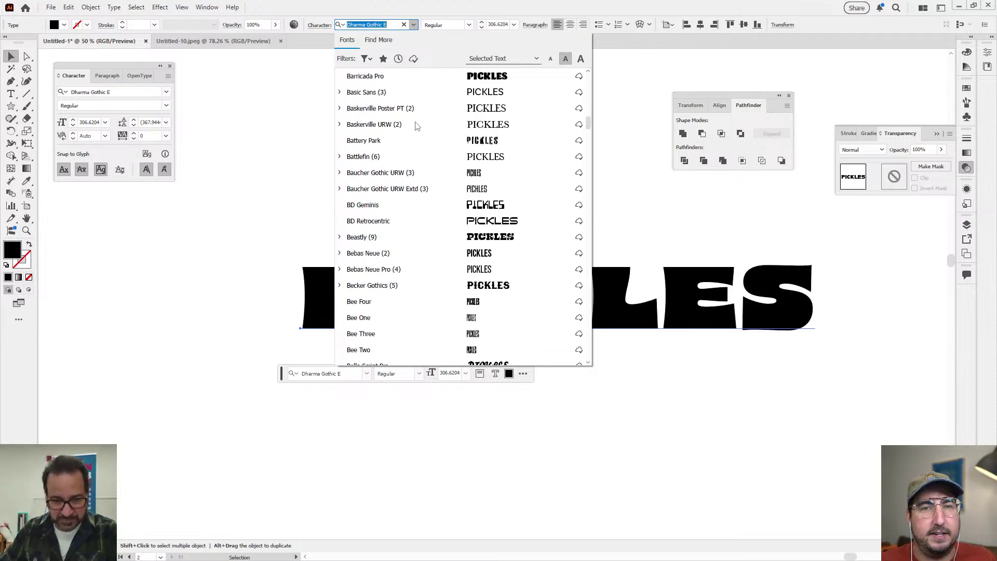
{"action": "scroll", "coordinate": [415, 124], "scroll_direction": "down", "scroll_amount": 10}
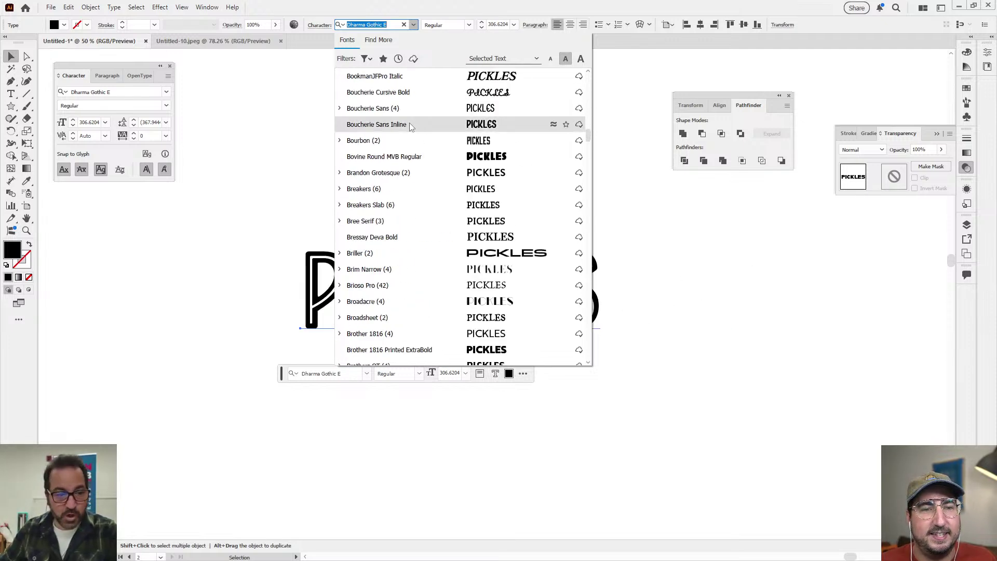
{"action": "left_click", "coordinate": [410, 125]}
{"action": "left_click", "coordinate": [467, 166]}
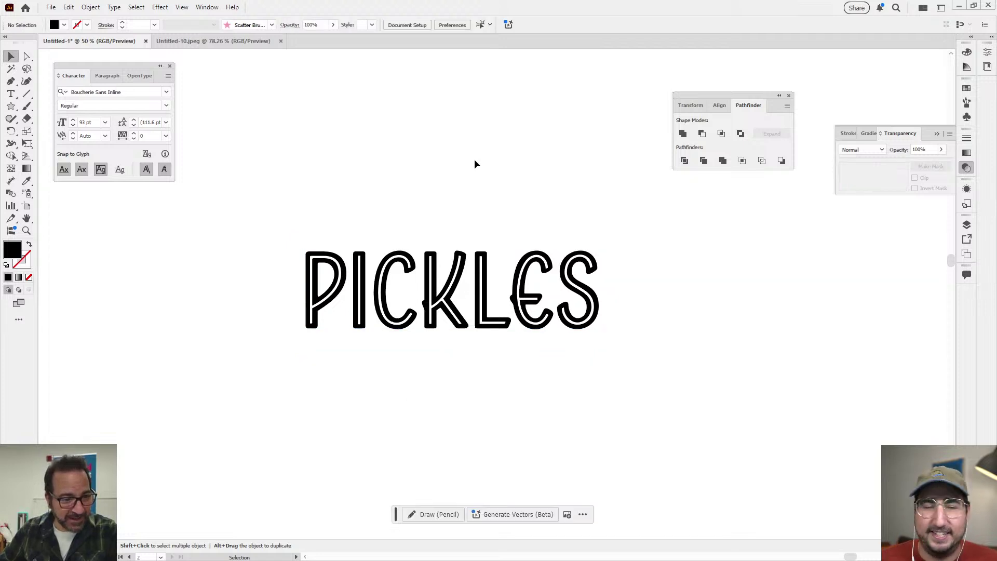
- Duplicate the PICKLES text and place the copy directly above the original
{"action": "left_click", "coordinate": [493, 253]}
{"action": "scroll", "coordinate": [513, 143], "scroll_direction": "right", "scroll_amount": 5}
{"action": "left_click", "coordinate": [408, 240]}
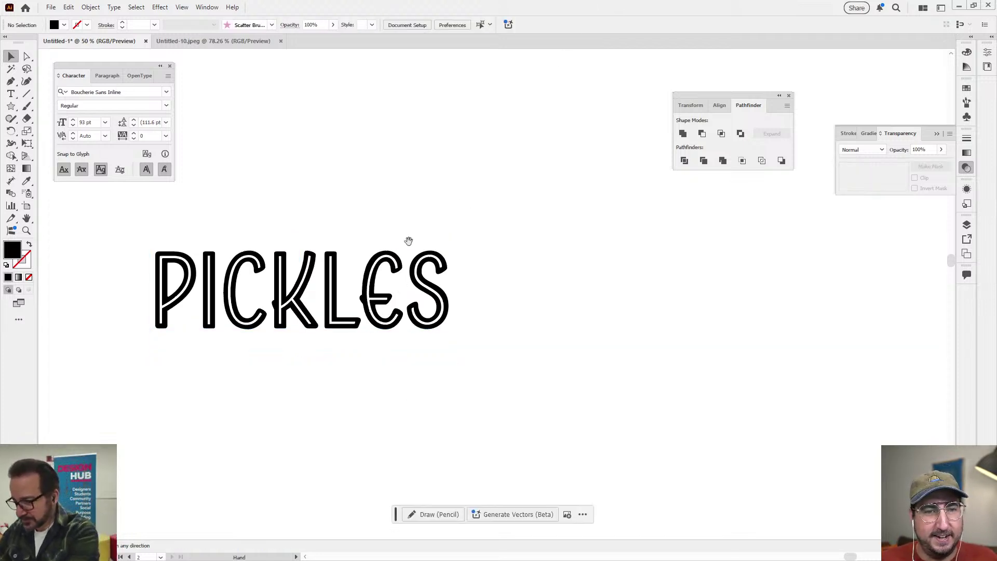
{"action": "left_click_drag", "start_coordinate": [333, 285], "coordinate": [462, 212]}
{"action": "left_click", "coordinate": [485, 185]}
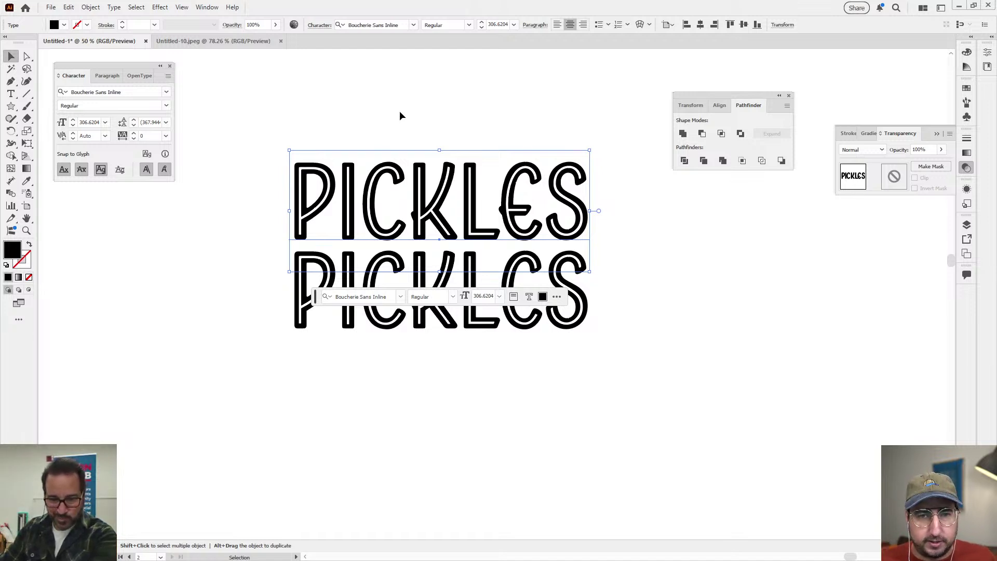
- Set the upper PICKLES copy in Condor Black and scale it down to about 97 pt
{"action": "left_click", "coordinate": [400, 25]}
{"action": "type", "text": "condo"}
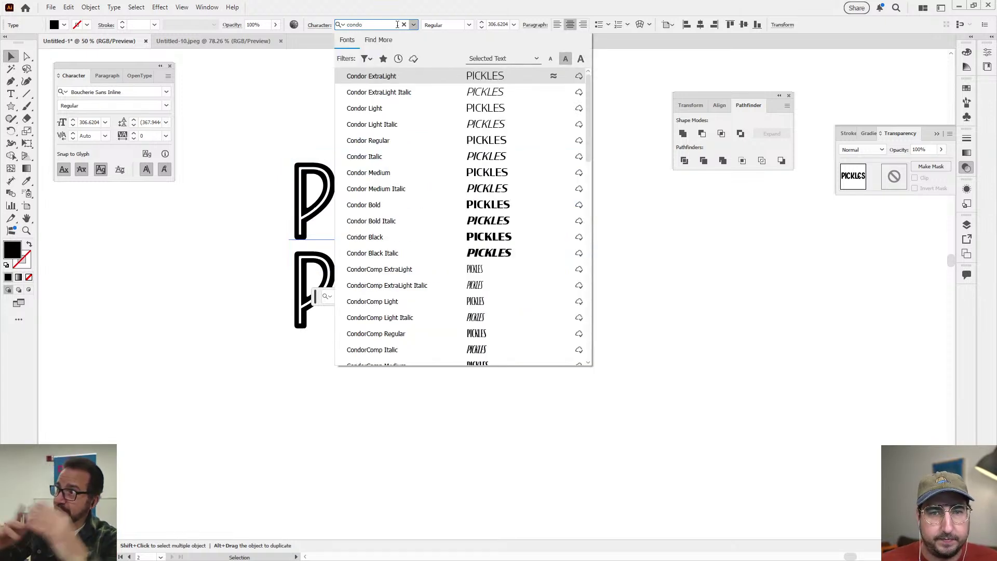
{"action": "left_click", "coordinate": [462, 237]}
{"action": "key", "text": "s"}
{"action": "left_click_drag", "start_coordinate": [488, 99], "coordinate": [486, 182]}
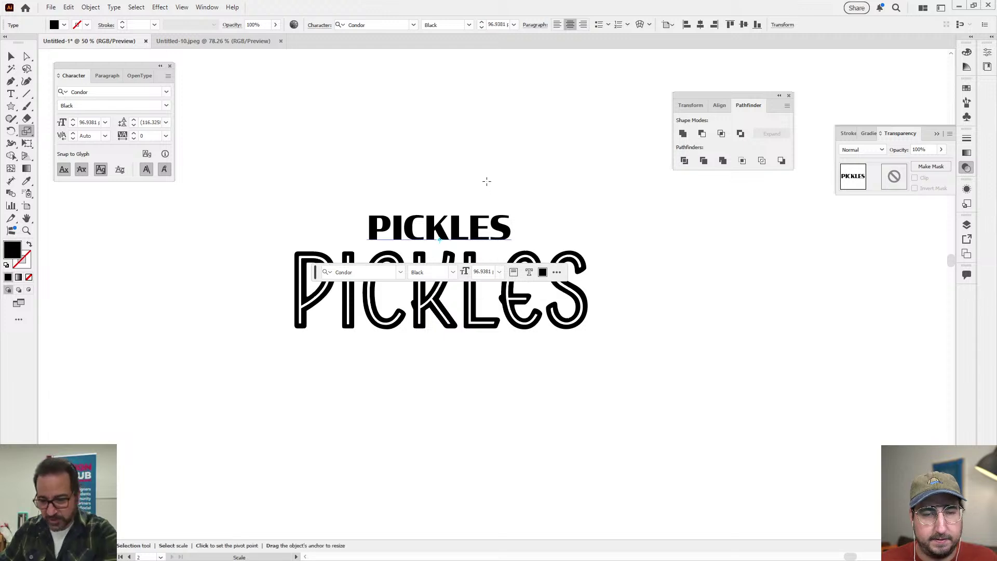
- Replace the wording of the upper PICKLES copy with PICKING
{"action": "key", "text": "t"}
{"action": "key", "text": "ctrl+a"}
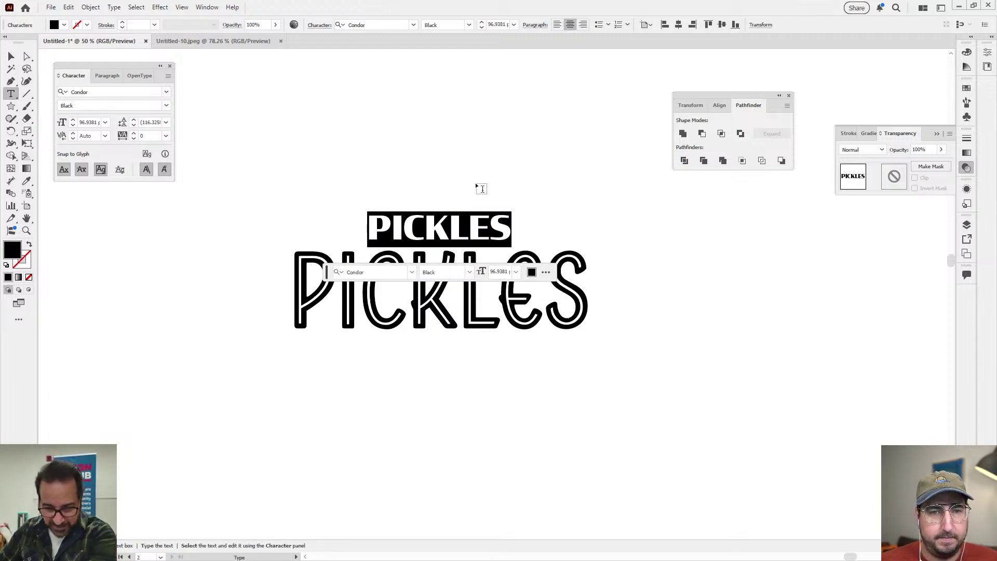
{"action": "type", "text": "PICKING"}
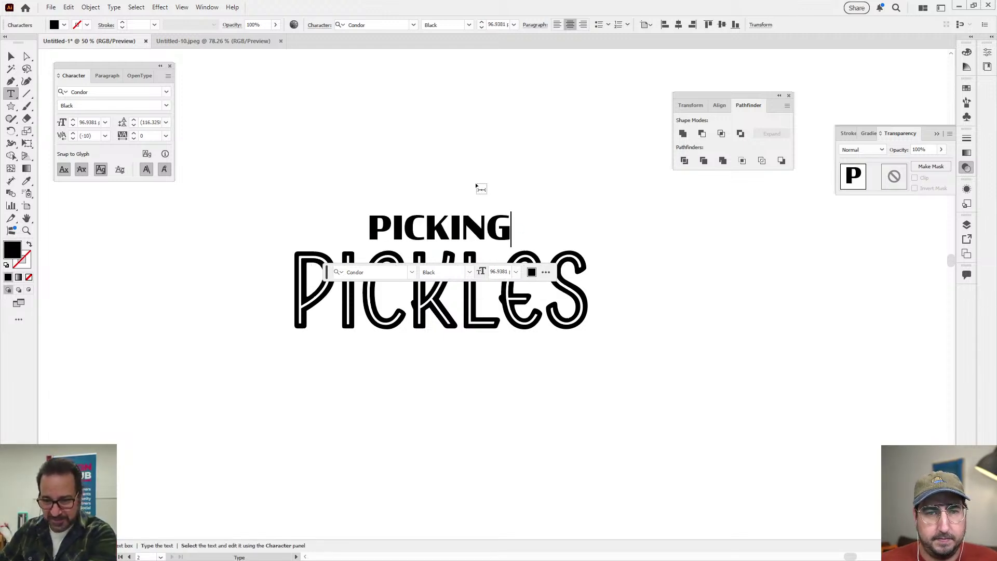
- Filter the fonts by extended width and set the PICKING text in Area Extended Bold
{"action": "key", "text": "ctrl+a"}
{"action": "left_click", "coordinate": [414, 25]}
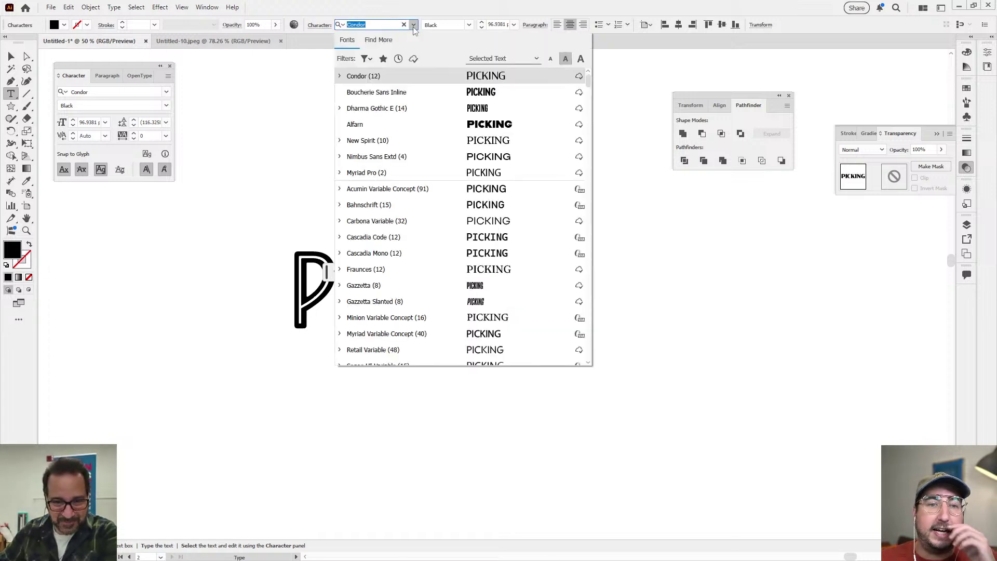
{"action": "left_click", "coordinate": [366, 59]}
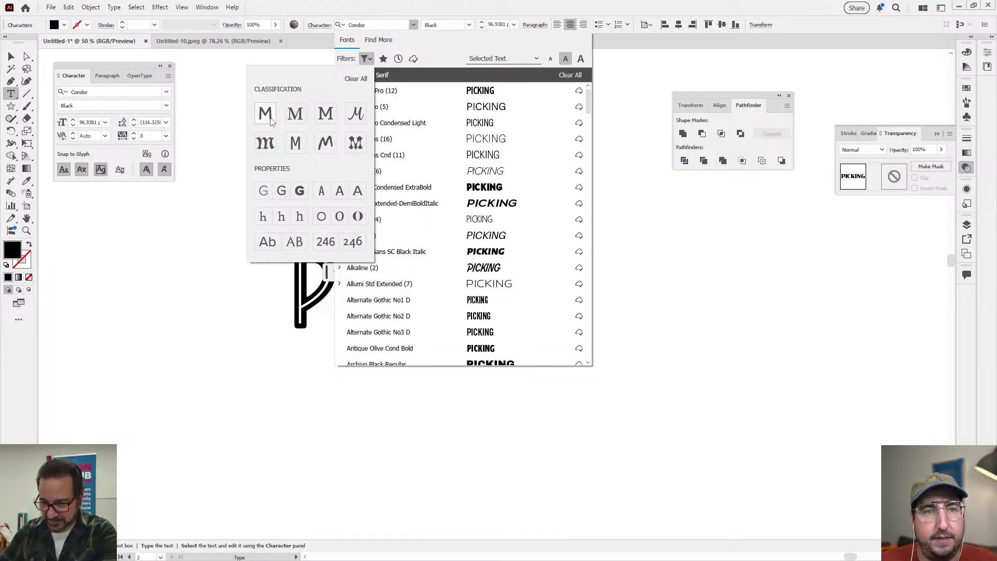
{"action": "left_click", "coordinate": [358, 192]}
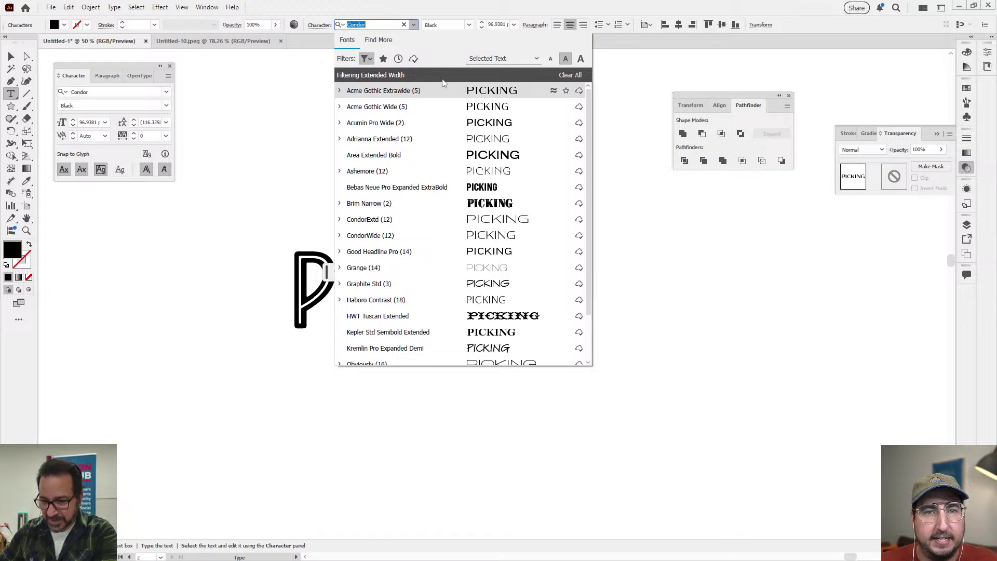
{"action": "left_click", "coordinate": [418, 151]}
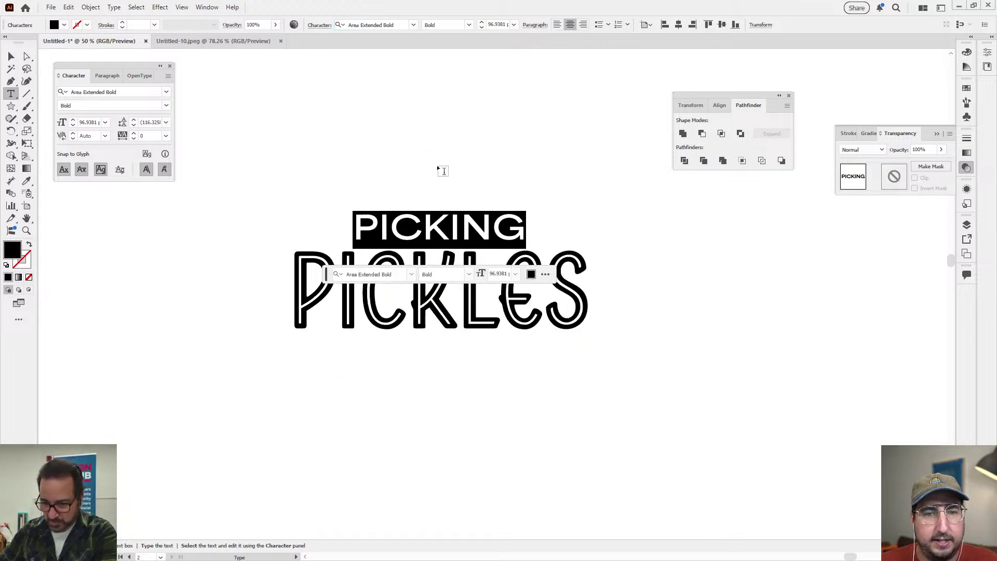
- Scale the PICKING text down to about 71 pt, change its font to HWT Tuscan Extended and deselect it
{"action": "key", "text": "Escape"}
{"action": "key", "text": "s"}
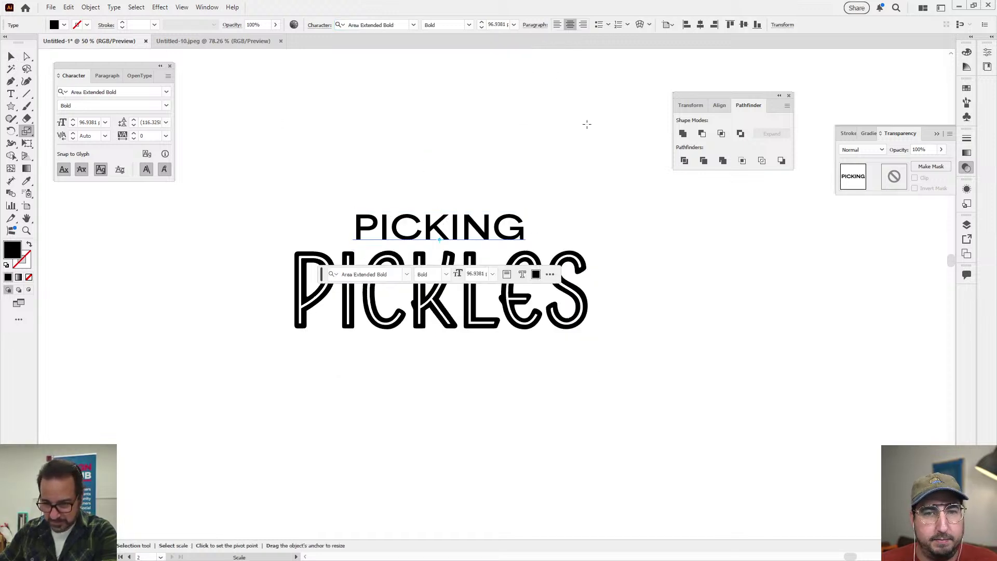
{"action": "left_click_drag", "start_coordinate": [586, 123], "coordinate": [548, 158]}
{"action": "left_click", "coordinate": [413, 24]}
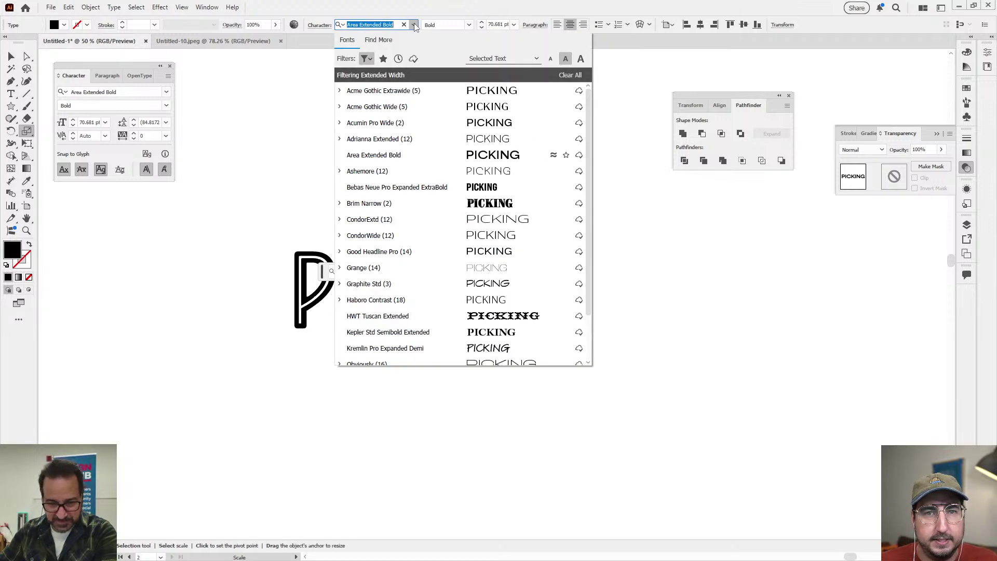
{"action": "scroll", "coordinate": [435, 150], "scroll_direction": "down", "scroll_amount": 2}
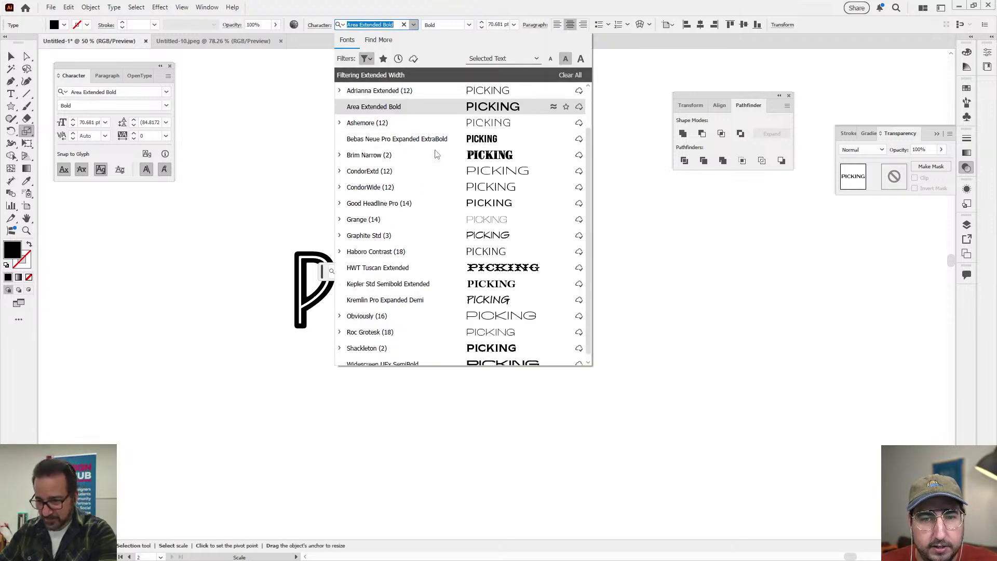
{"action": "left_click", "coordinate": [448, 261]}
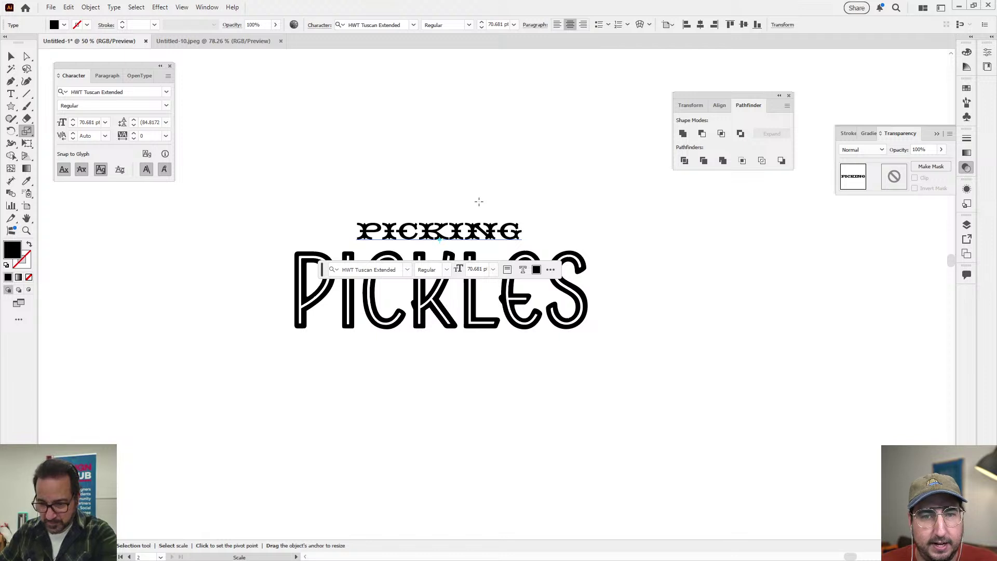
{"action": "key", "text": "v"}
{"action": "left_click", "coordinate": [457, 177]}
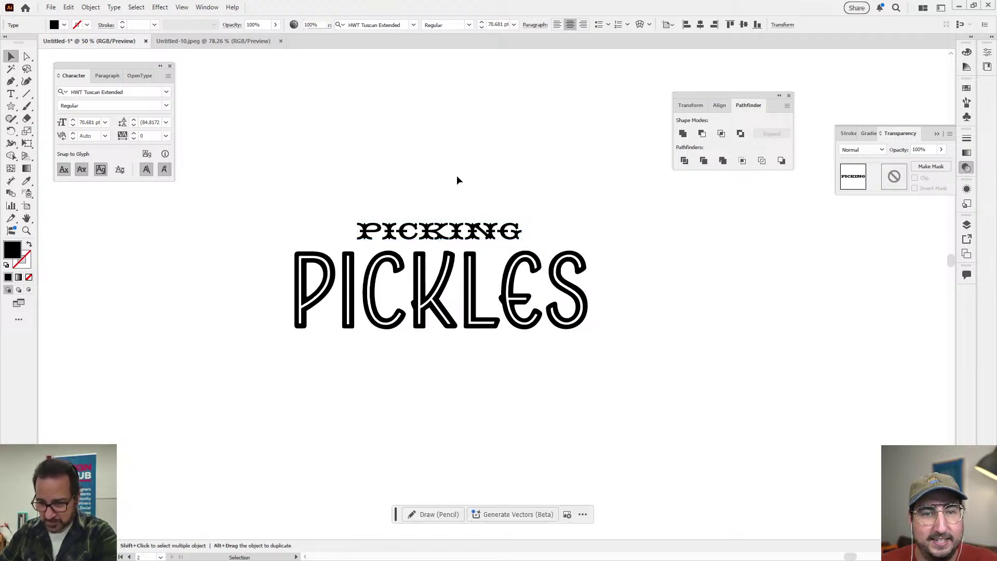
- Replace the upper PICKING line with PETER and the large inline PICKLES line with PIPER'S
{"action": "left_click_drag", "start_coordinate": [496, 238], "coordinate": [415, 165]}
{"action": "left_click", "coordinate": [480, 164]}
{"action": "key", "text": "t"}
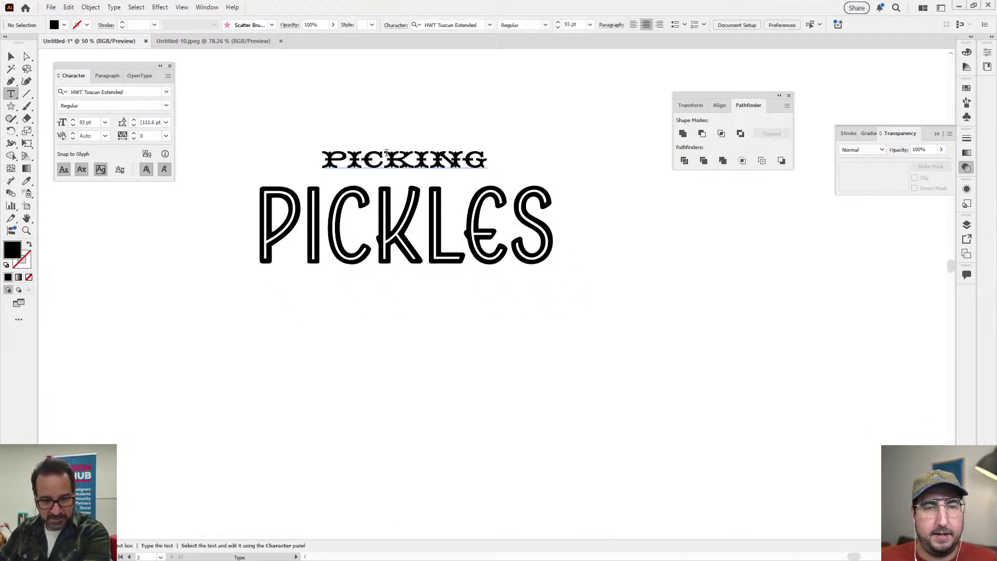
{"action": "double_click", "coordinate": [388, 152]}
{"action": "type", "text": "PETER"}
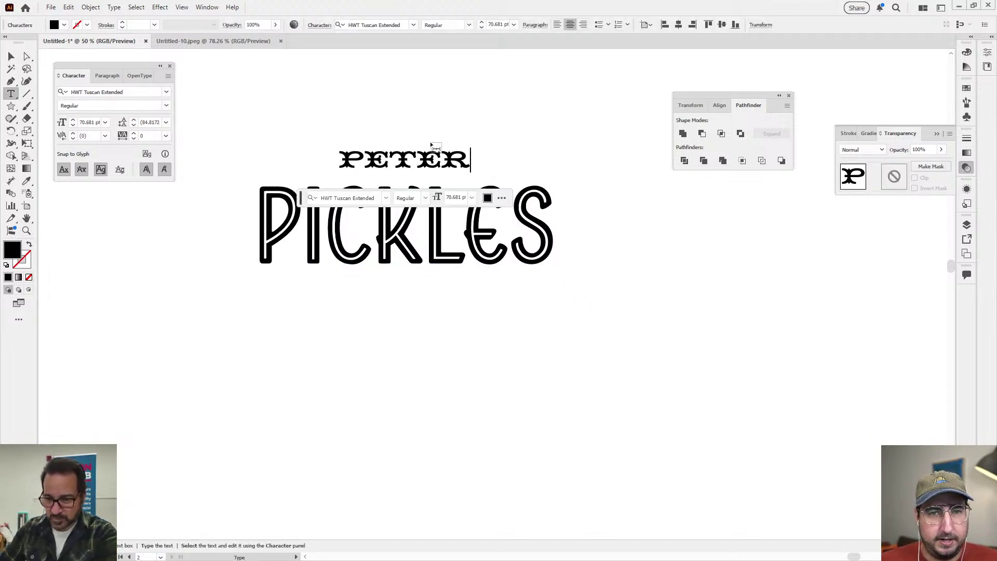
{"action": "double_click", "coordinate": [410, 228]}
{"action": "type", "text": "PIPER'S"}
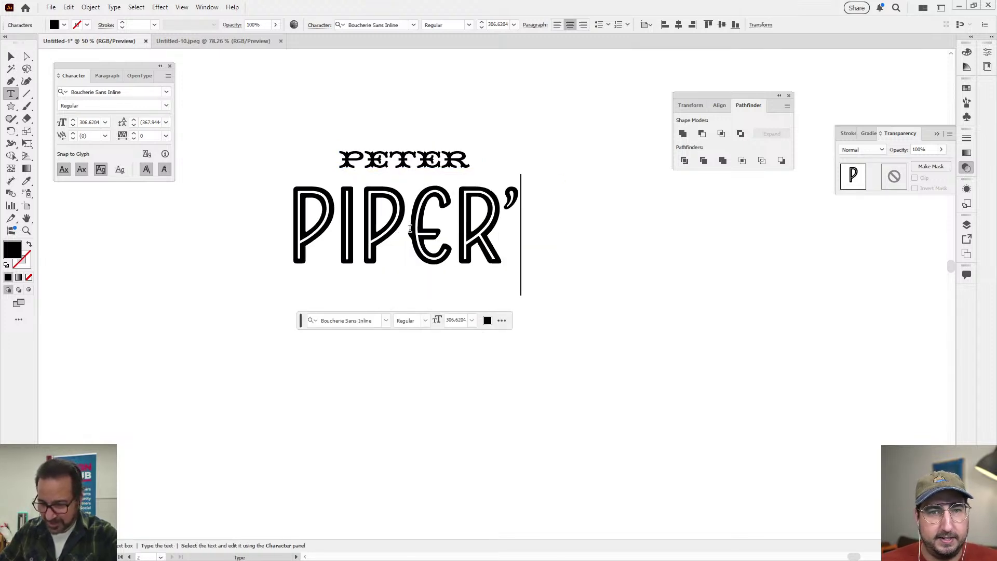
{"action": "key", "text": "Escape"}
- Duplicate the PETER line below PIPER'S, change the copy's wording to PICKLES and deselect it
{"action": "left_click_drag", "start_coordinate": [439, 161], "coordinate": [429, 289]}
{"action": "double_click", "coordinate": [413, 283]}
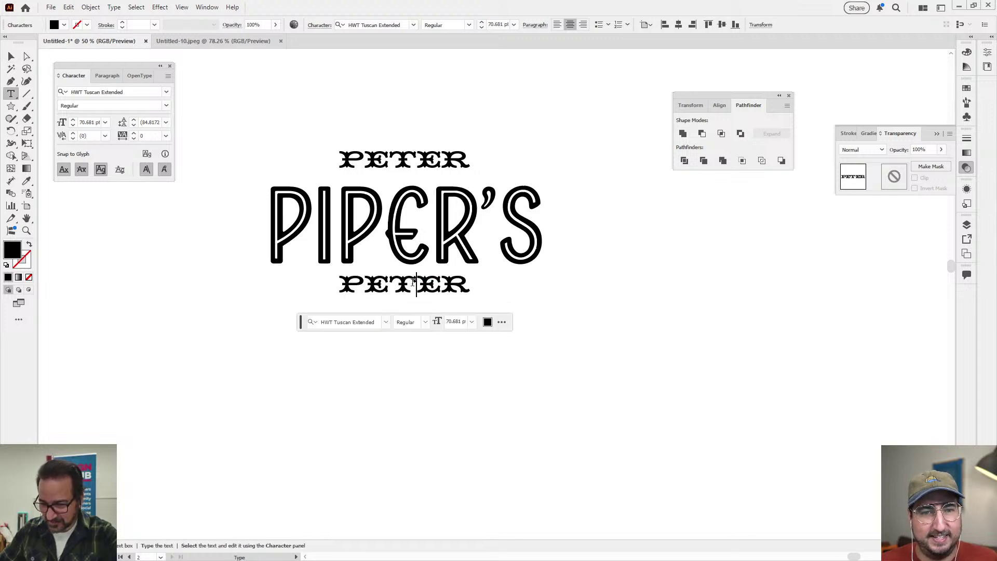
{"action": "double_click", "coordinate": [413, 283]}
{"action": "type", "text": "PICKLES"}
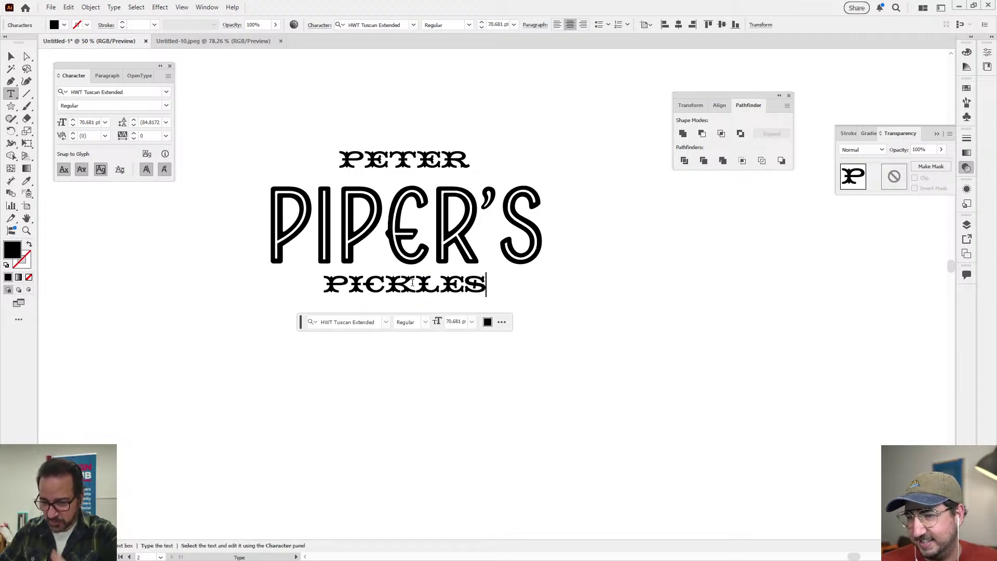
{"action": "key", "text": "Escape"}
{"action": "left_click", "coordinate": [509, 145]}
- Duplicate the PIPER'S text and place the copy in the empty canvas area to the right of the lettering
{"action": "key", "text": "z"}
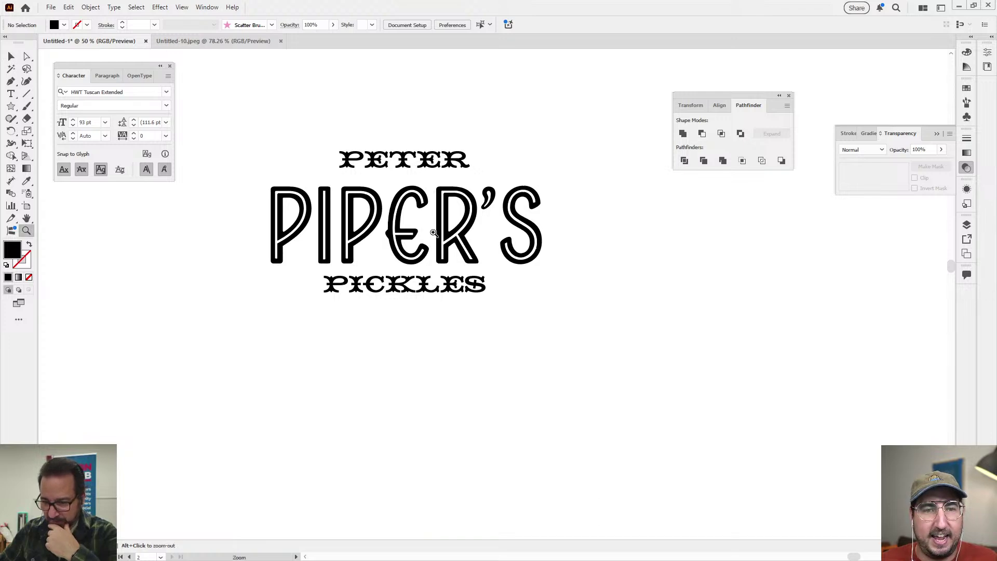
{"action": "left_click_drag", "start_coordinate": [434, 231], "coordinate": [563, 263]}
{"action": "left_click", "coordinate": [563, 263], "text": "alt"}
{"action": "left_click", "coordinate": [525, 330], "text": "alt"}
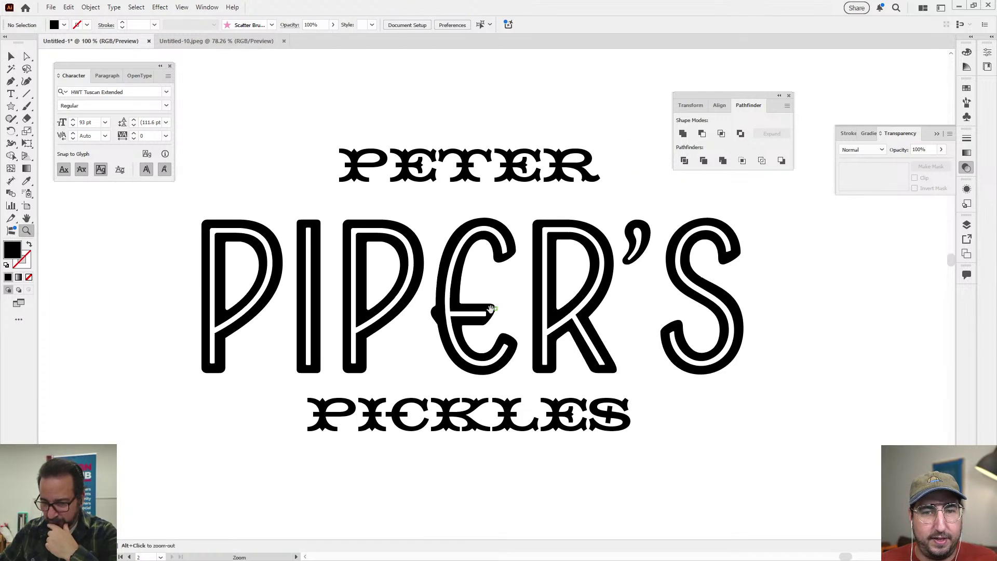
{"action": "key", "text": "v"}
{"action": "left_click", "coordinate": [396, 309]}
{"action": "key", "text": "ctrl+minus"}
{"action": "key", "text": "ctrl+minus"}
{"action": "scroll", "coordinate": [498, 290], "scroll_direction": "right", "scroll_amount": 3}
{"action": "scroll", "coordinate": [498, 291], "scroll_direction": "up", "scroll_amount": 1}
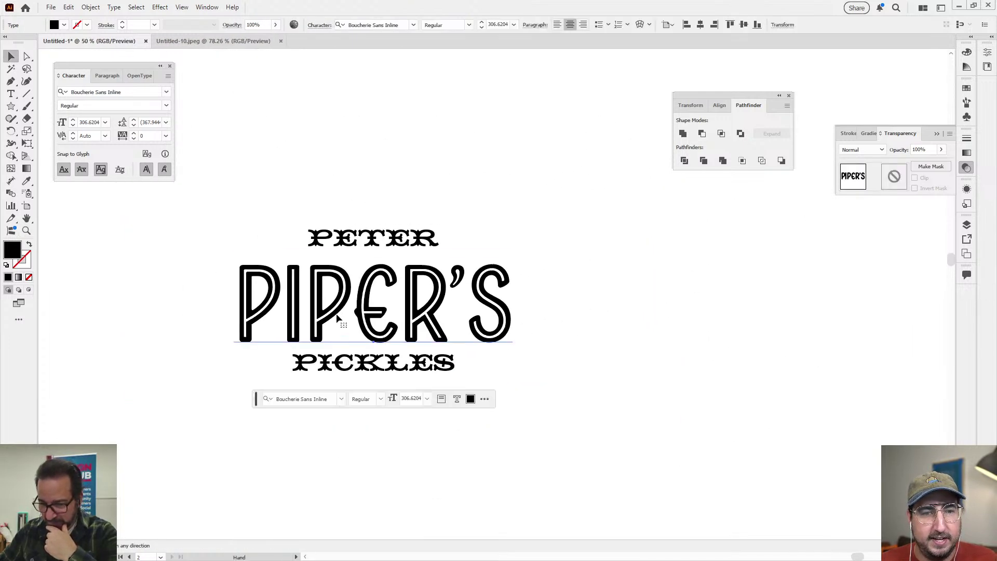
{"action": "left_click_drag", "start_coordinate": [328, 314], "coordinate": [739, 290]}
- Convert the original PIPER'S text to outlines and delete the inner paths of its second P to make the letter solid
{"action": "left_click", "coordinate": [408, 311]}
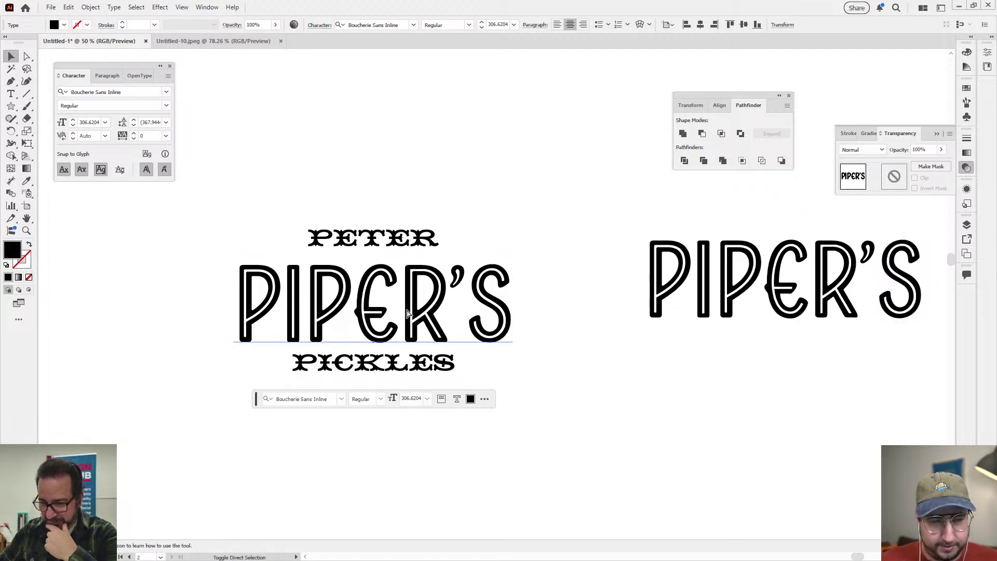
{"action": "key", "text": "a"}
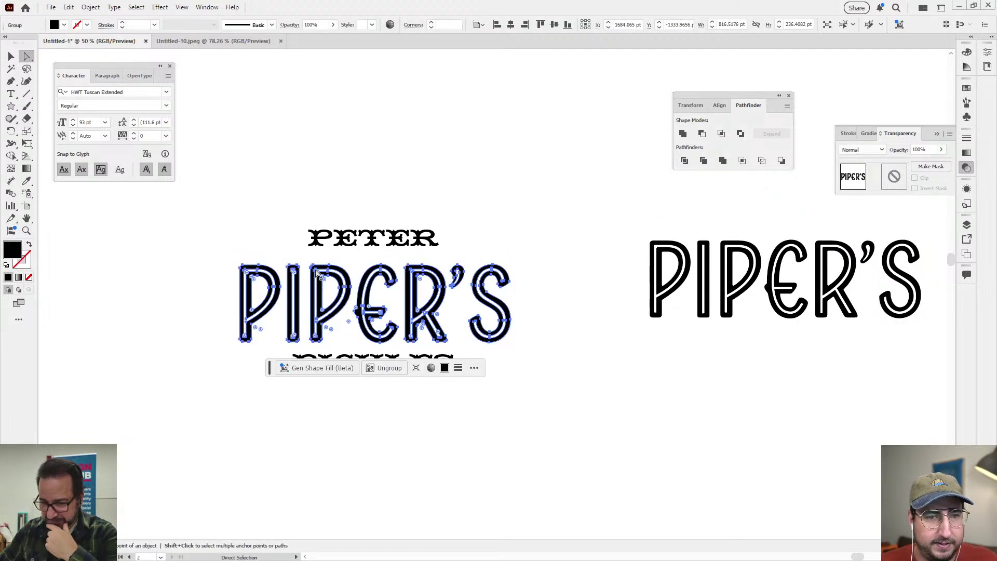
{"action": "left_click", "coordinate": [318, 272]}
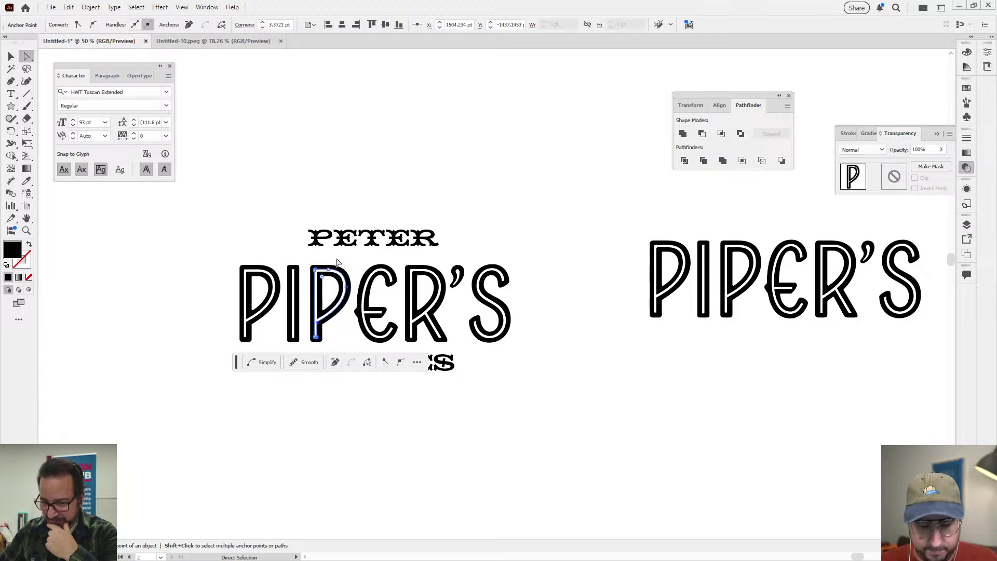
{"action": "key", "text": "Delete"}
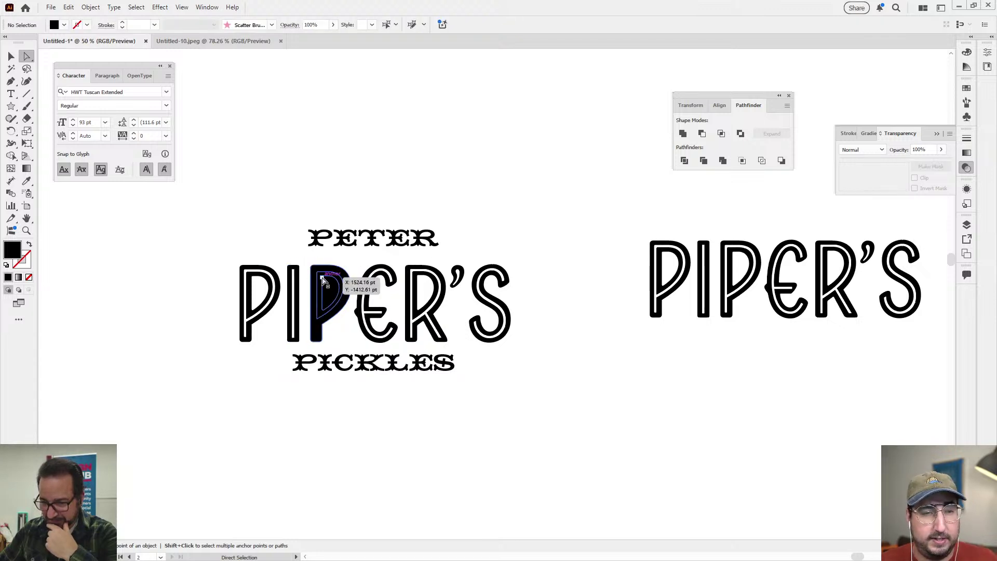
{"action": "left_click", "coordinate": [318, 275]}
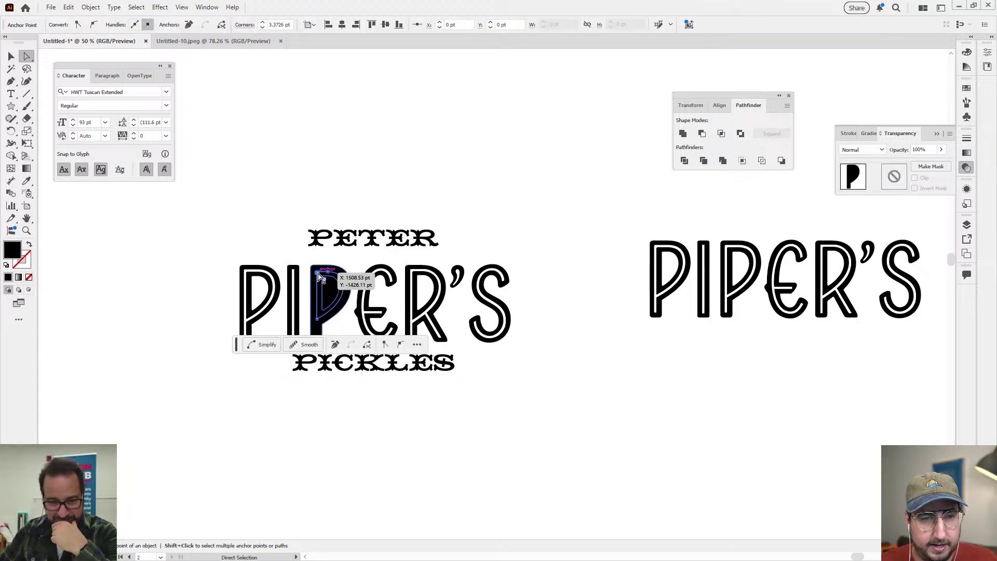
{"action": "left_click", "coordinate": [347, 296]}
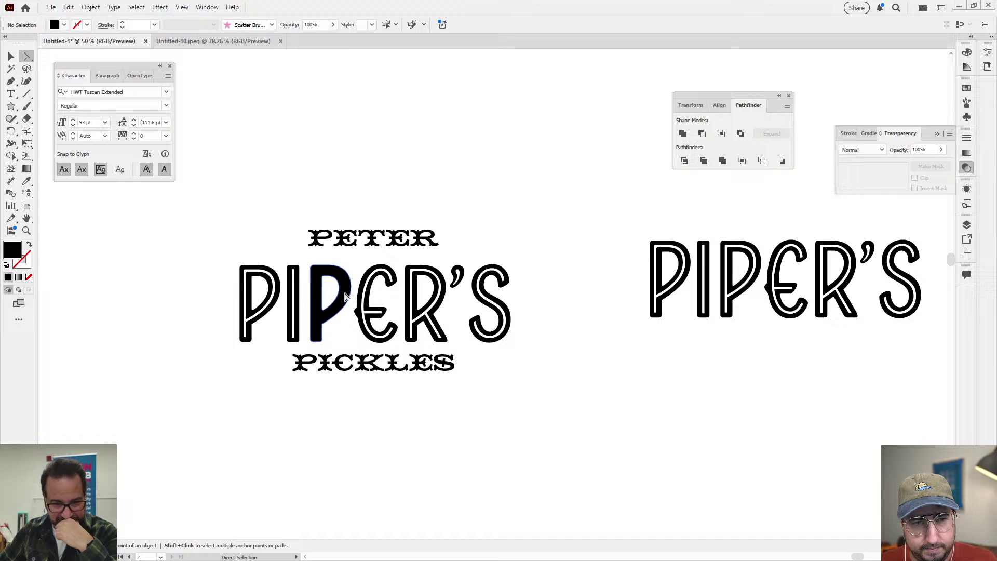
- Delete the inner paths from the I, first P, E, R, apostrophe and S of the outlined PIPER'S to make them solid
{"action": "left_click", "coordinate": [296, 274]}
{"action": "key", "text": "Delete"}
{"action": "left_click", "coordinate": [248, 274]}
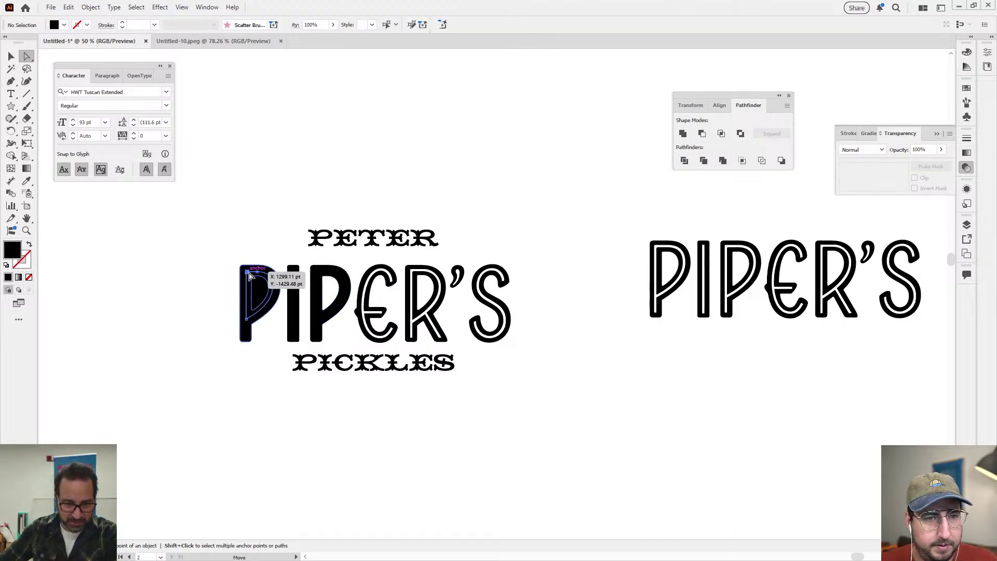
{"action": "key", "text": "Delete"}
{"action": "left_click", "coordinate": [380, 273]}
{"action": "key", "text": "Delete"}
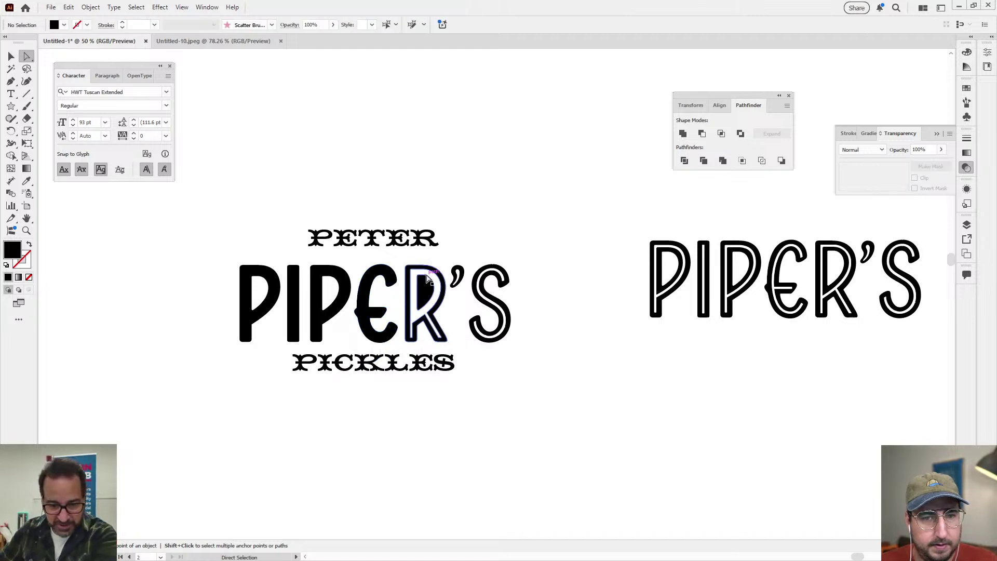
{"action": "left_click", "coordinate": [427, 279]}
{"action": "key", "text": "Delete"}
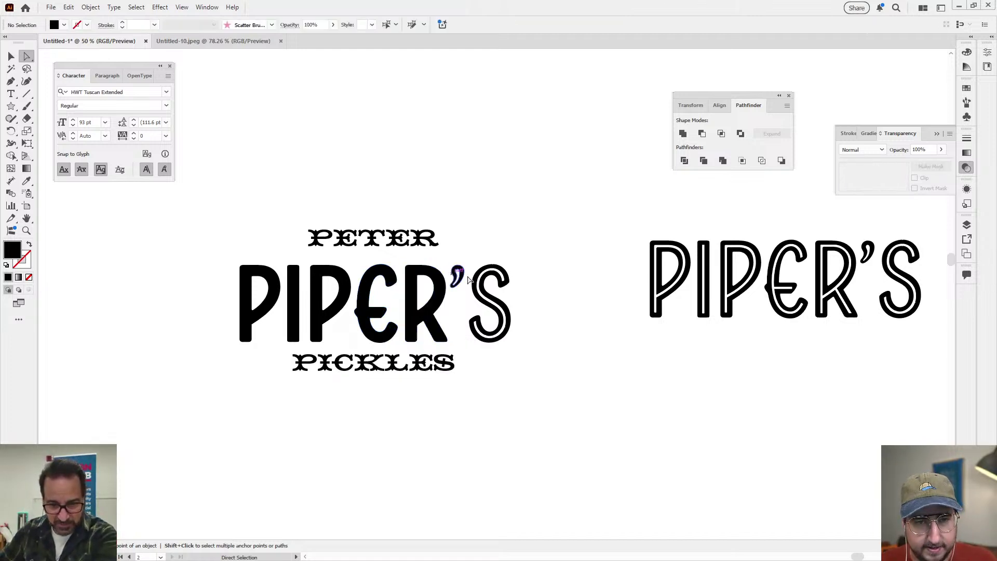
{"action": "left_click", "coordinate": [457, 272]}
{"action": "key", "text": "Delete"}
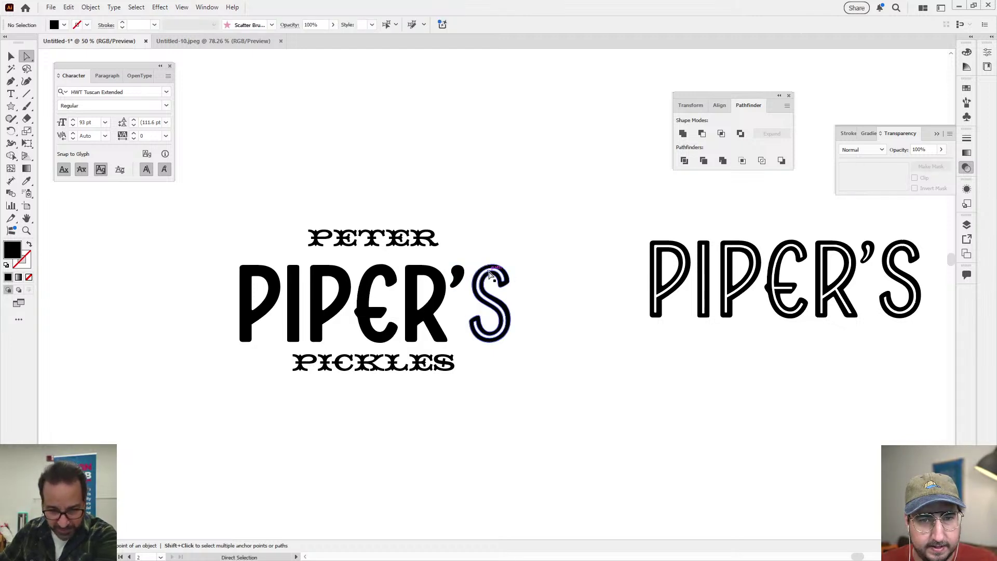
{"action": "left_click", "coordinate": [489, 274]}
{"action": "key", "text": "Delete"}
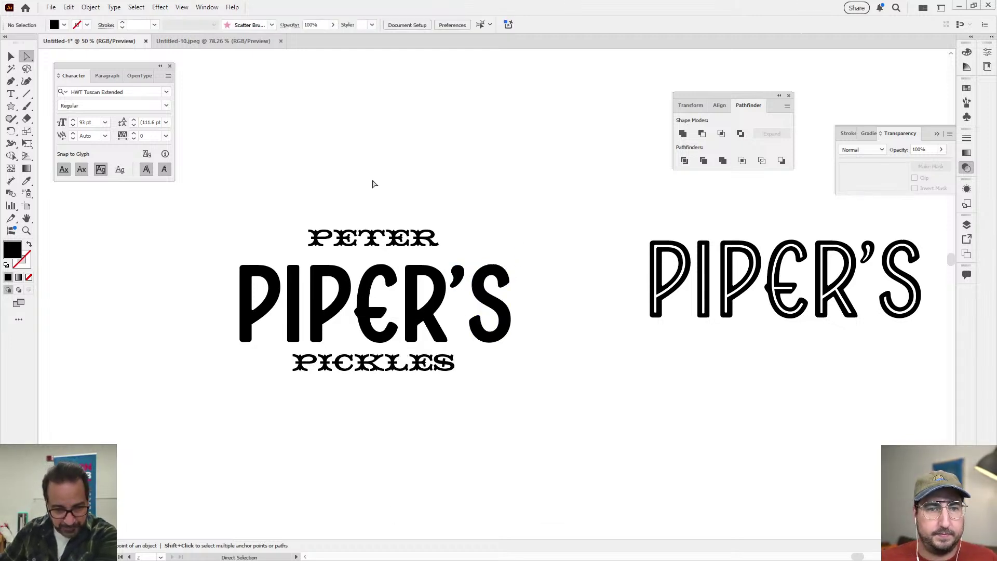
- Select the PETER and PICKLES text lines together
{"action": "key", "text": "v"}
{"action": "left_click", "coordinate": [359, 238]}
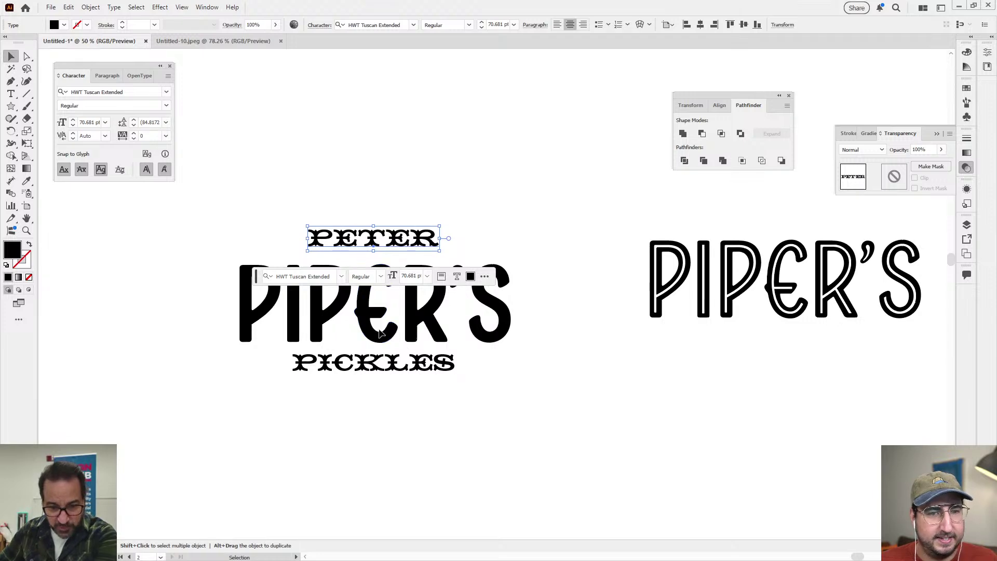
{"action": "left_click", "coordinate": [382, 367], "text": "shift"}
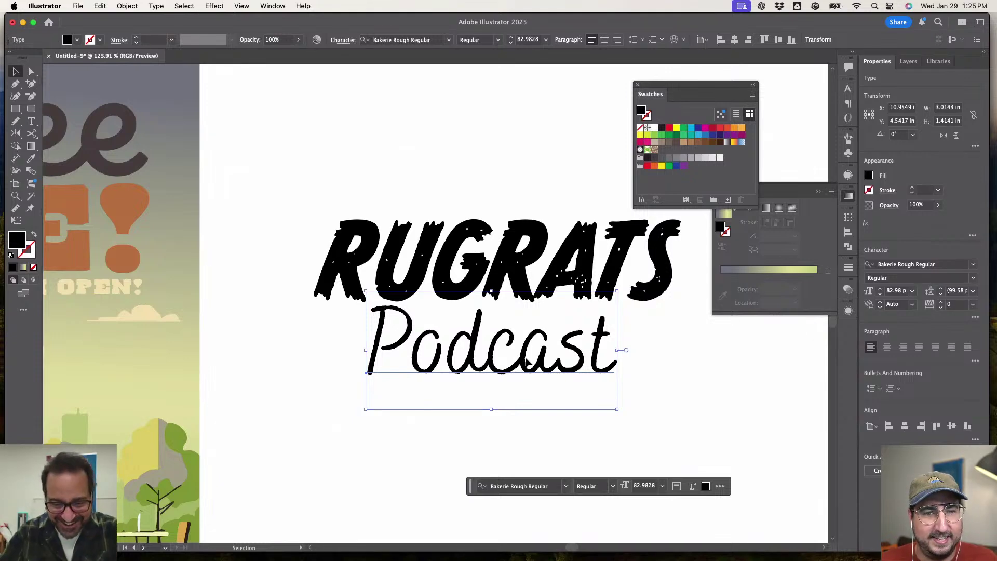
- In the RUGRATS Podcast document, move the word Podcast slightly right and up beneath RUGRATS
{"action": "left_click", "coordinate": [478, 173]}
{"action": "left_click", "coordinate": [504, 270]}
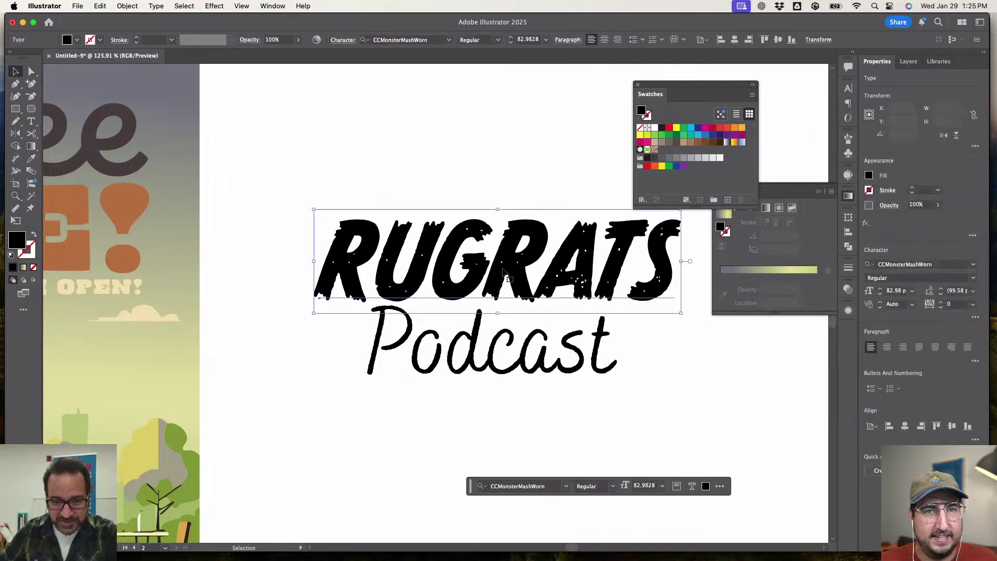
{"action": "scroll", "coordinate": [505, 270], "scroll_direction": "up", "scroll_amount": 5}
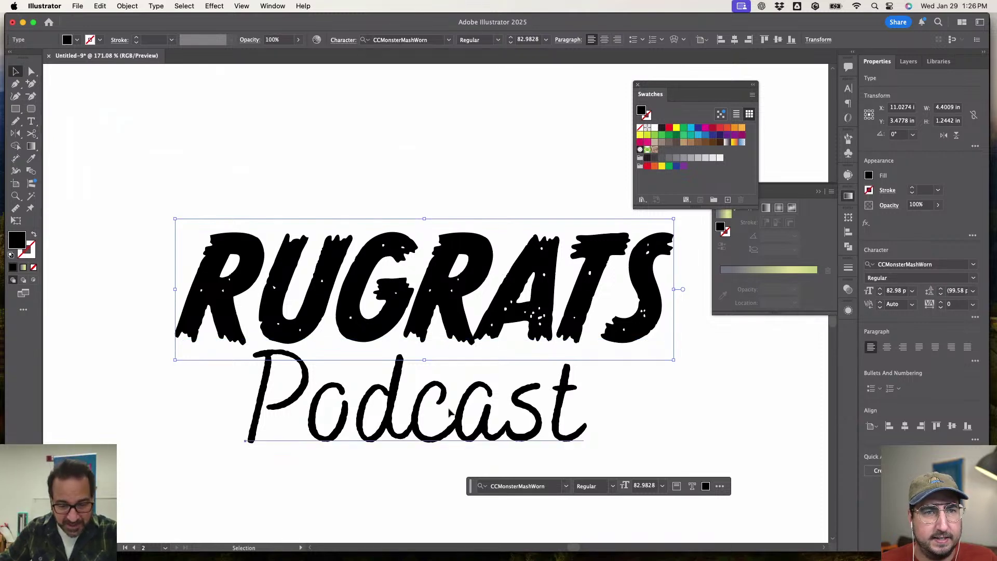
{"action": "left_click_drag", "start_coordinate": [449, 412], "coordinate": [457, 411]}
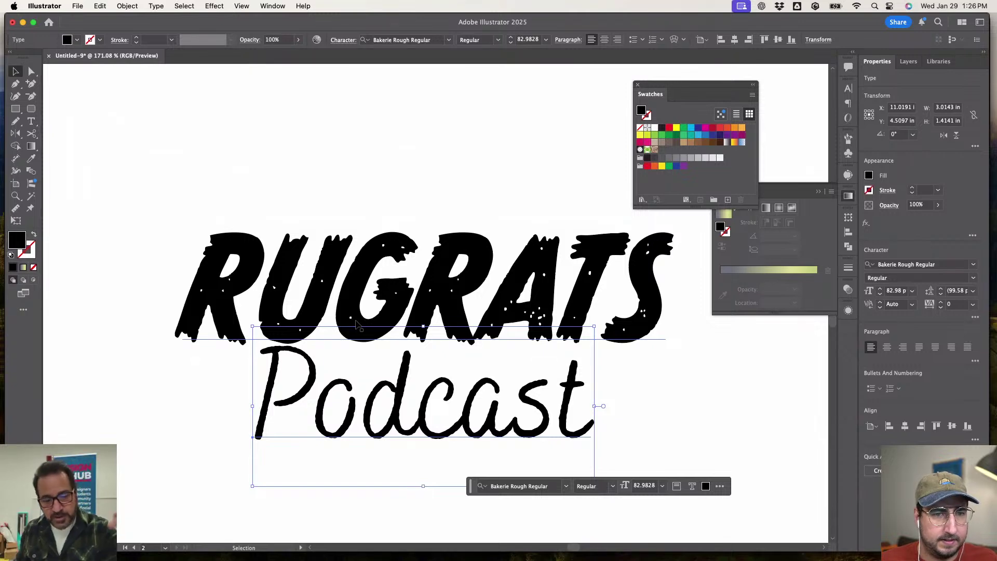
- Move the word Podcast above RUGRATS and shear RUGRATS slightly with the Shear tool to reduce its slant
{"action": "scroll", "coordinate": [356, 324], "scroll_direction": "down", "scroll_amount": 2}
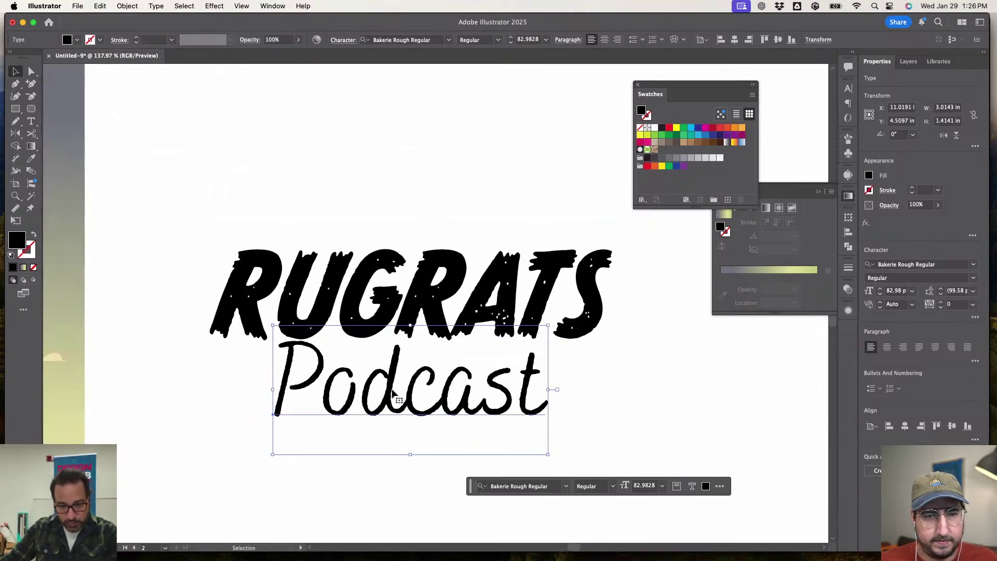
{"action": "left_click_drag", "start_coordinate": [398, 351], "coordinate": [401, 217]}
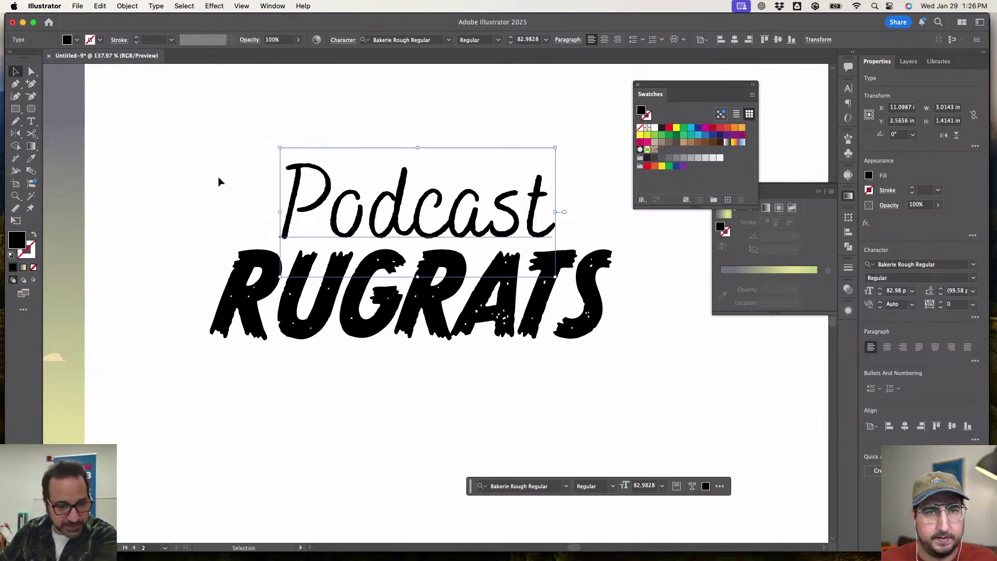
{"action": "left_click", "coordinate": [362, 318]}
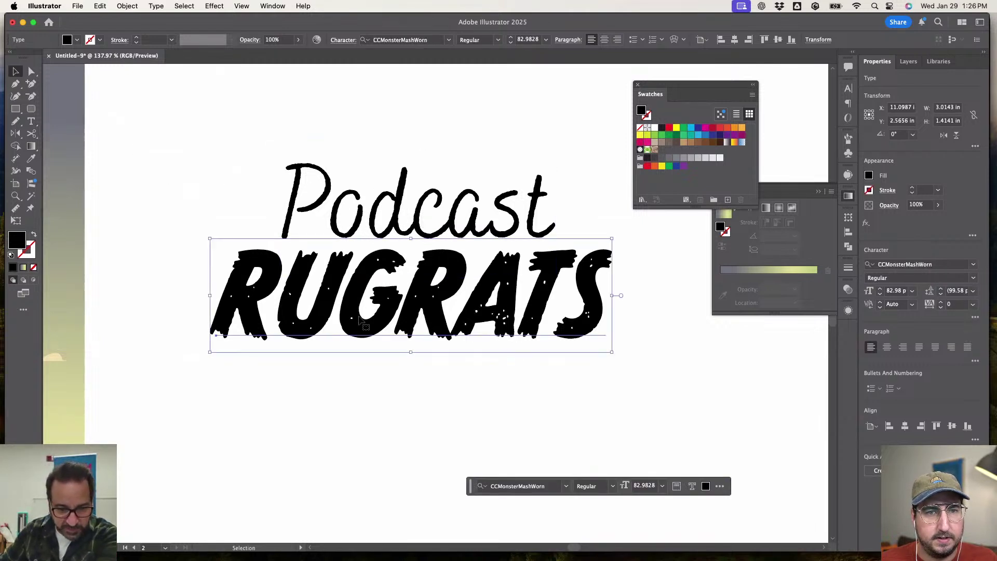
{"action": "left_click", "coordinate": [16, 134]}
{"action": "left_click", "coordinate": [62, 171]}
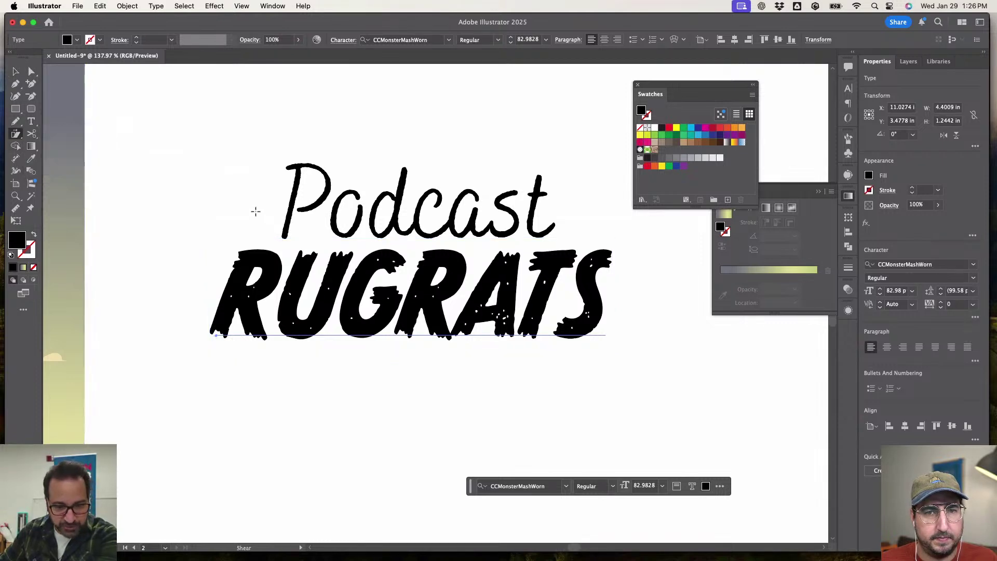
{"action": "left_click_drag", "start_coordinate": [255, 212], "coordinate": [236, 216]}
{"action": "left_click", "coordinate": [16, 71]}
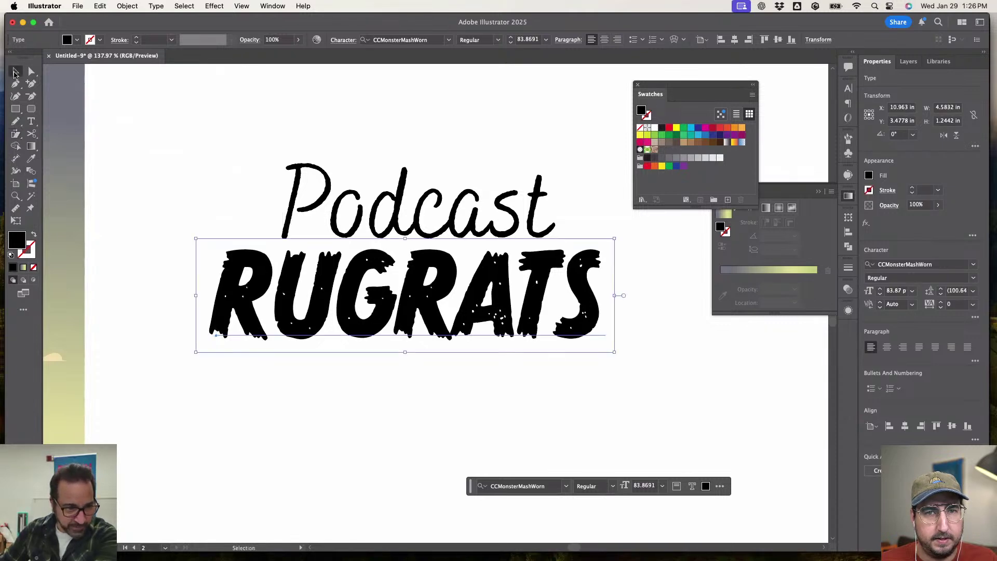
- Move Podcast back beneath RUGRATS and convert it to outlines
{"action": "left_click", "coordinate": [268, 169]}
{"action": "left_click_drag", "start_coordinate": [363, 198], "coordinate": [353, 379]}
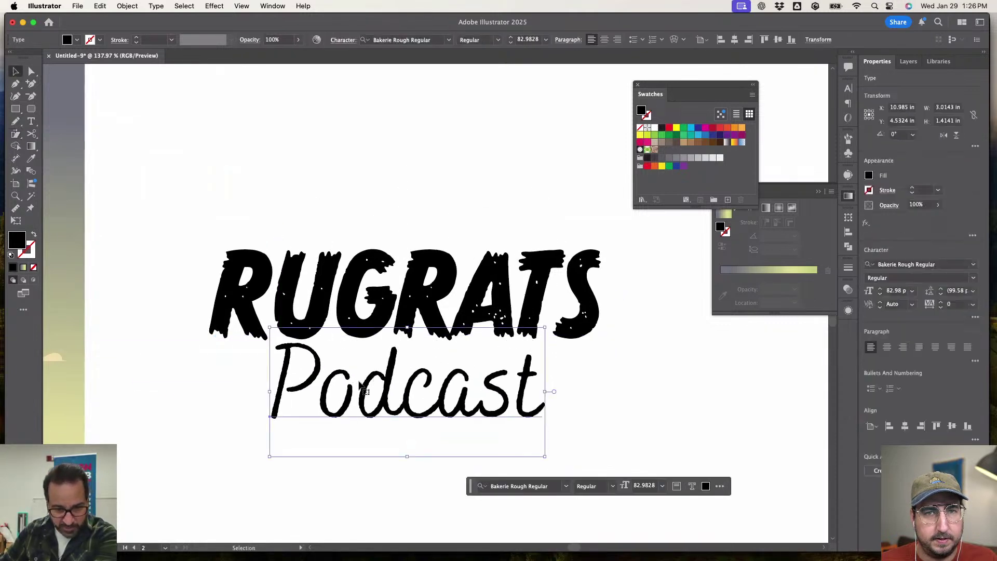
{"action": "scroll", "coordinate": [376, 390], "scroll_direction": "left", "scroll_amount": 1}
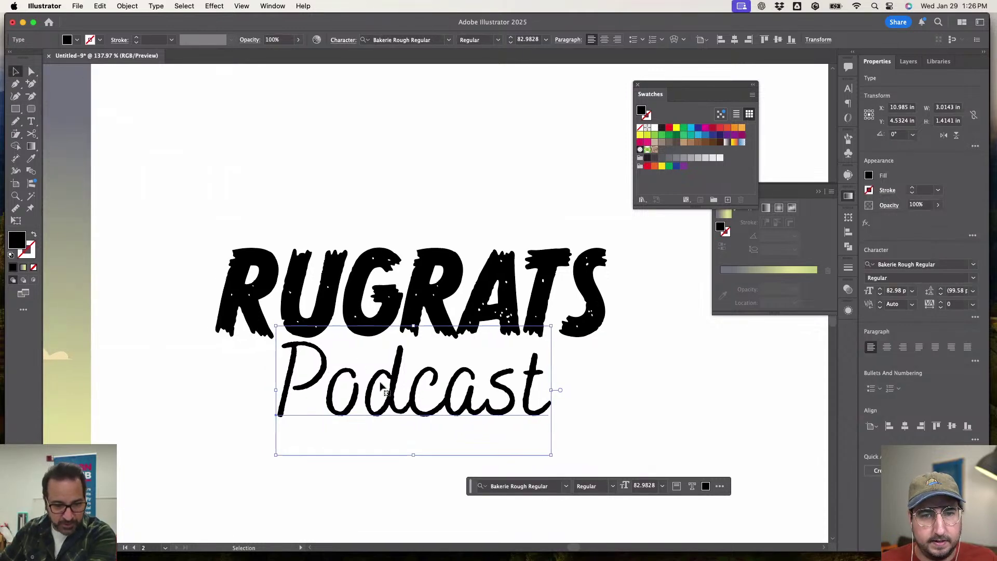
{"action": "scroll", "coordinate": [409, 424], "scroll_direction": "up", "scroll_amount": 1}
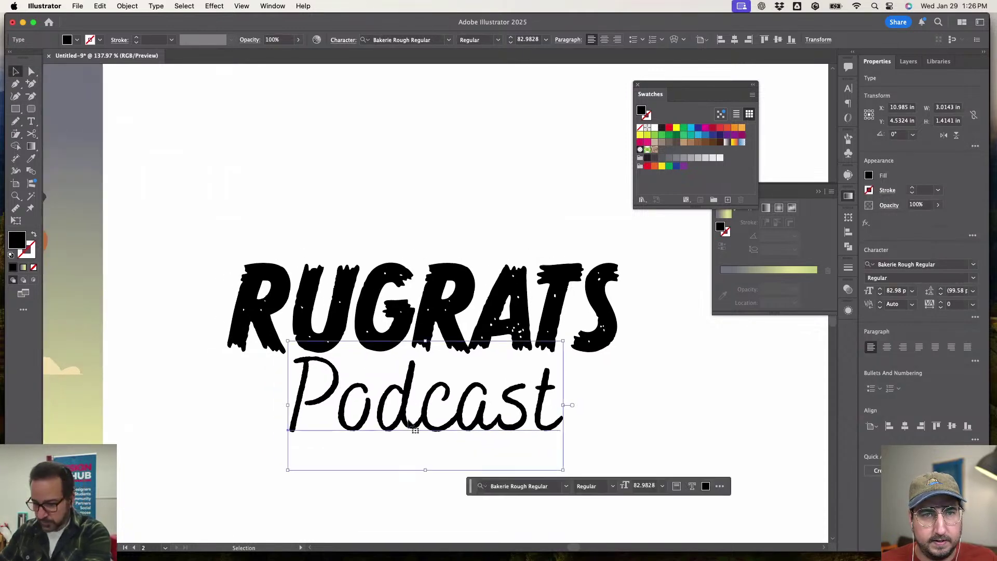
{"action": "scroll", "coordinate": [408, 423], "scroll_direction": "down", "scroll_amount": 2}
{"action": "scroll", "coordinate": [409, 424], "scroll_direction": "right", "scroll_amount": 1}
{"action": "key", "text": "super+shift+o"}
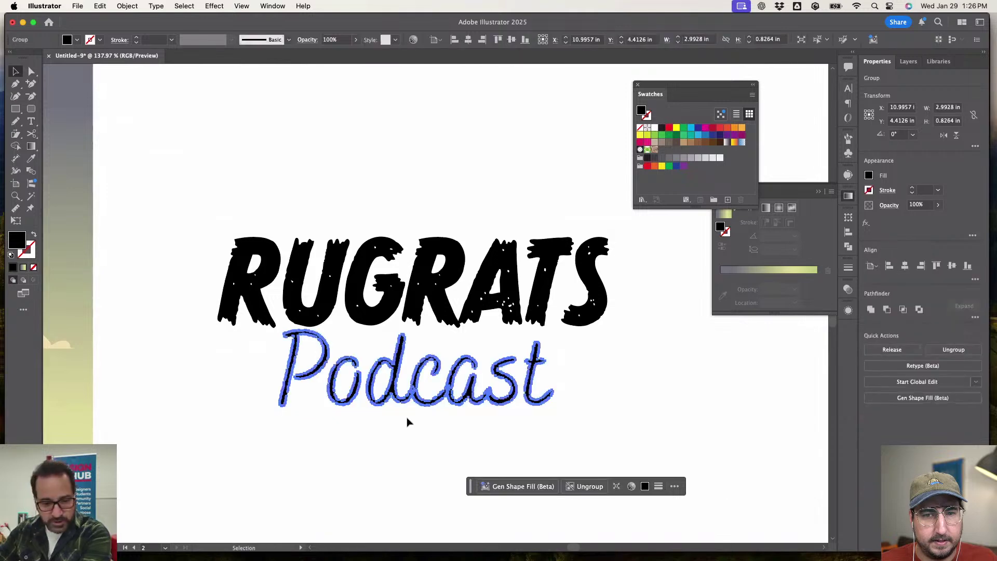
{"action": "left_click", "coordinate": [392, 444]}
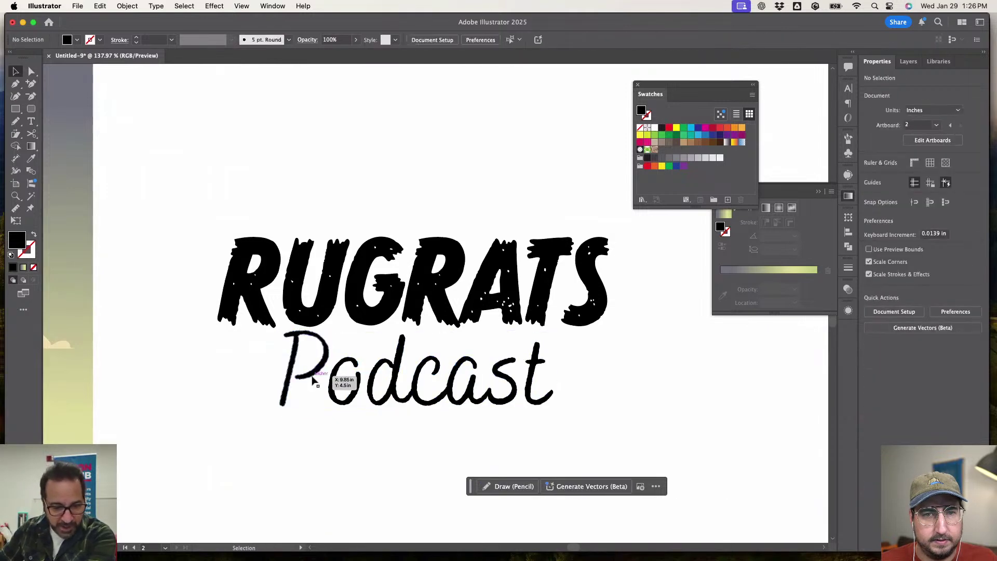
- Lower the outlined P of Podcast slightly and scale down the remaining letters odcast beside it
{"action": "left_click_drag", "start_coordinate": [333, 378], "coordinate": [312, 387]}
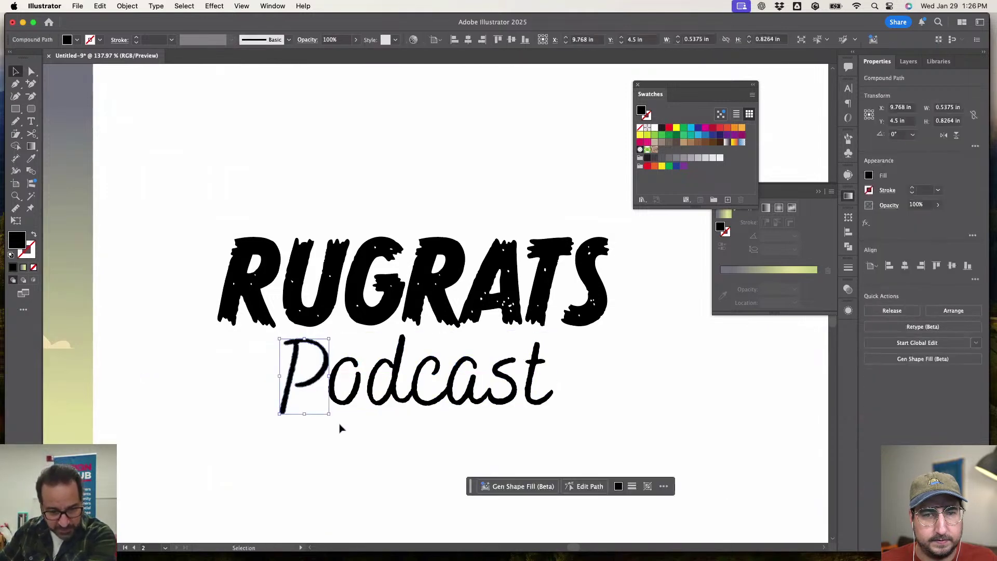
{"action": "left_click", "coordinate": [537, 371]}
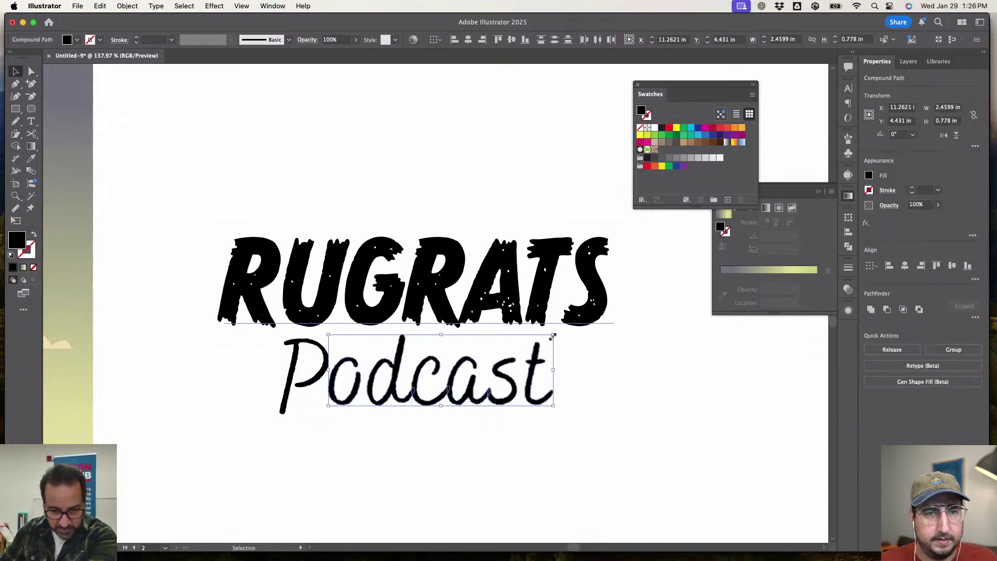
{"action": "left_click_drag", "start_coordinate": [554, 334], "coordinate": [540, 338]}
{"action": "left_click_drag", "start_coordinate": [404, 370], "coordinate": [404, 367]}
- Shift all the Podcast letters slightly right and up beneath RUGRATS
{"action": "left_click", "coordinate": [300, 392], "text": "shift"}
{"action": "left_click_drag", "start_coordinate": [300, 392], "coordinate": [313, 384]}
{"action": "left_click", "coordinate": [340, 451]}
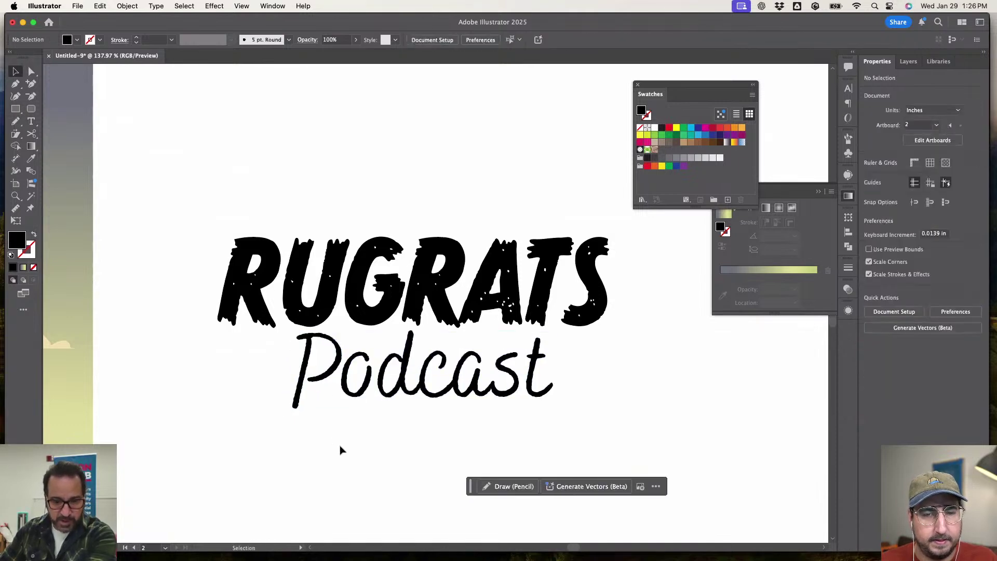
- Add a new text line reading THE above RUGRATS
{"action": "scroll", "coordinate": [341, 450], "scroll_direction": "down", "scroll_amount": 2}
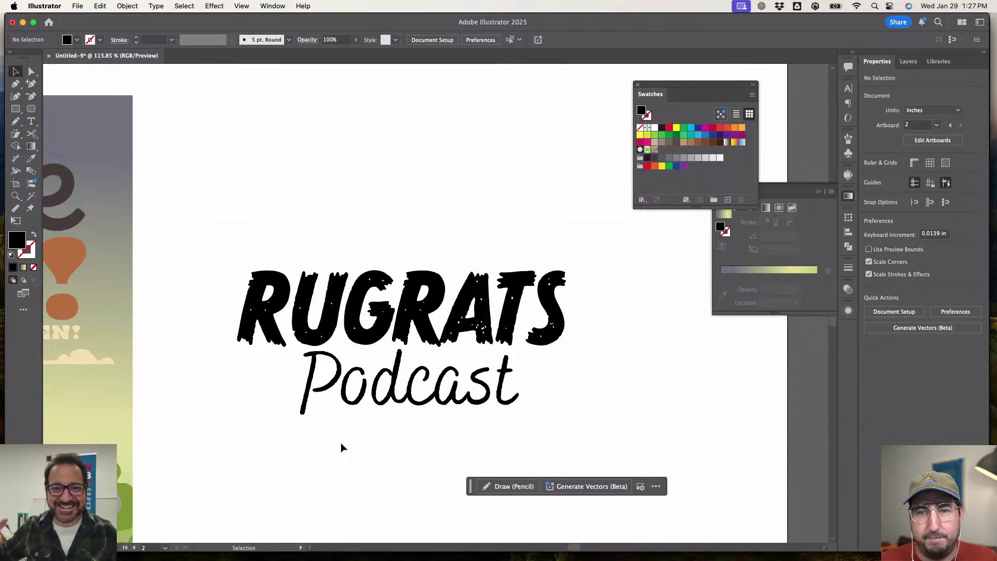
{"action": "scroll", "coordinate": [332, 492], "scroll_direction": "down", "scroll_amount": 4}
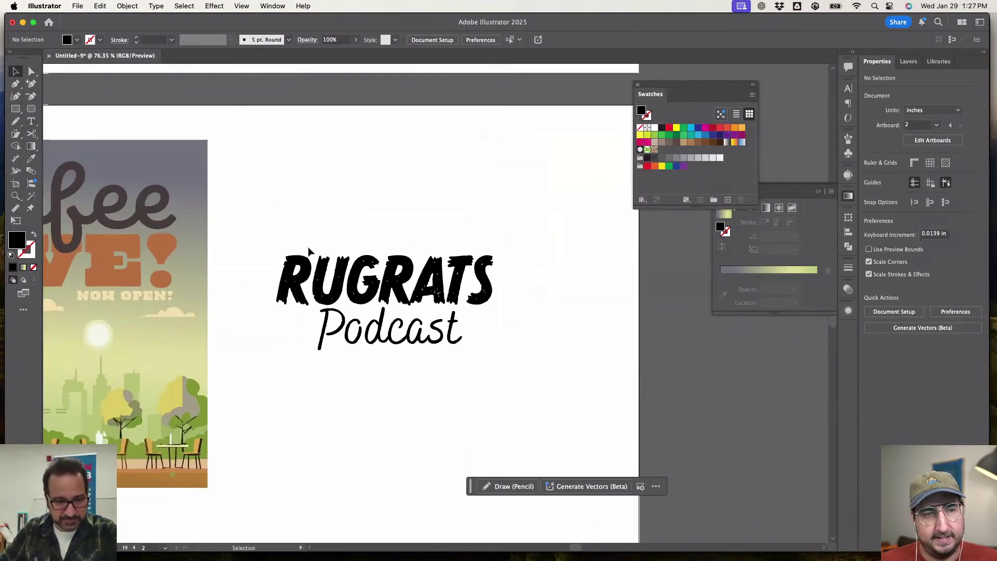
{"action": "left_click", "coordinate": [353, 330]}
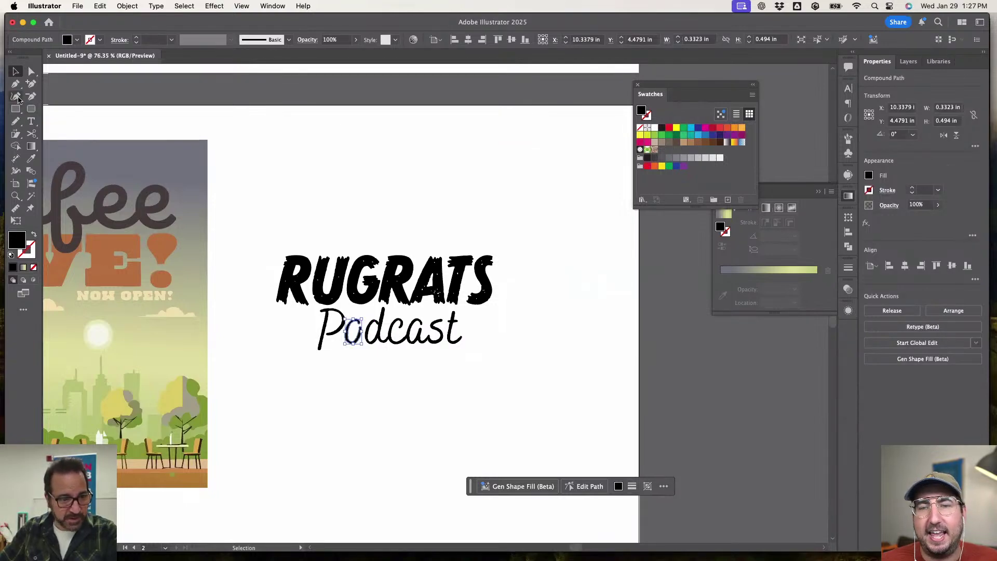
{"action": "left_click", "coordinate": [31, 121]}
{"action": "left_click", "coordinate": [351, 200]}
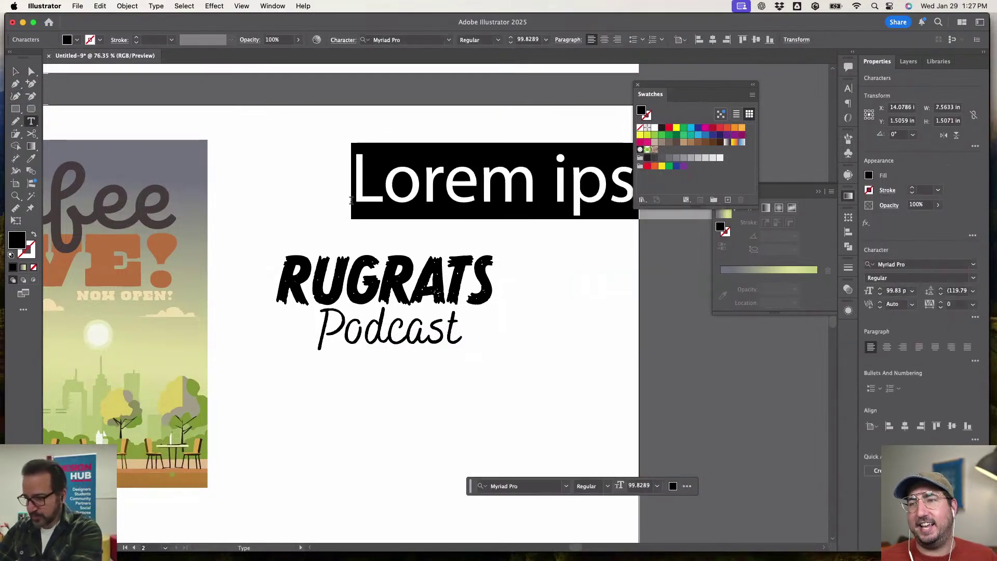
{"action": "type", "text": "THE"}
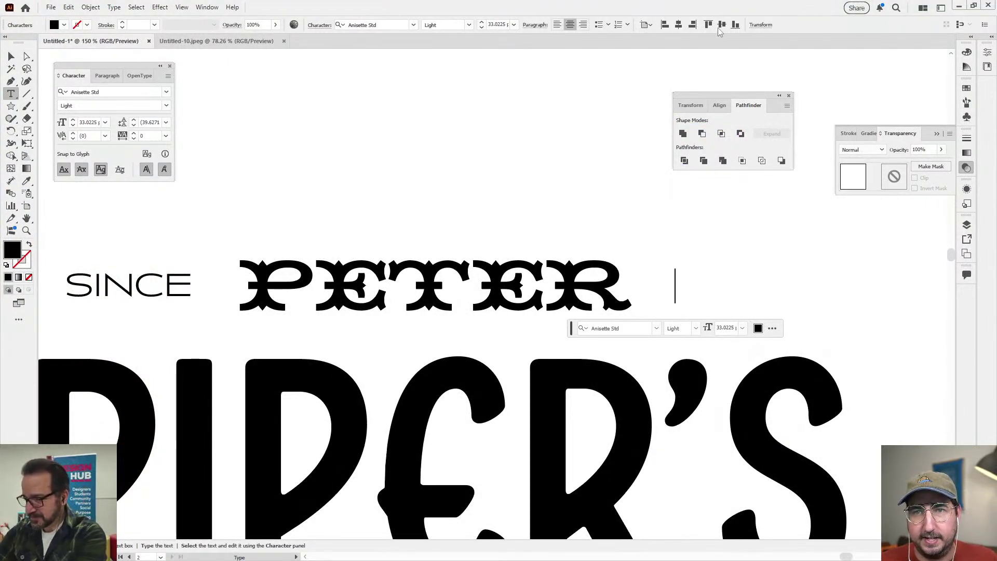
- In the PIPER'S document, enter HELLO in the text beside PETER, move it above PETER and extend it to HELLO2
{"action": "left_click", "coordinate": [674, 247]}
{"action": "type", "text": "HELLO"}
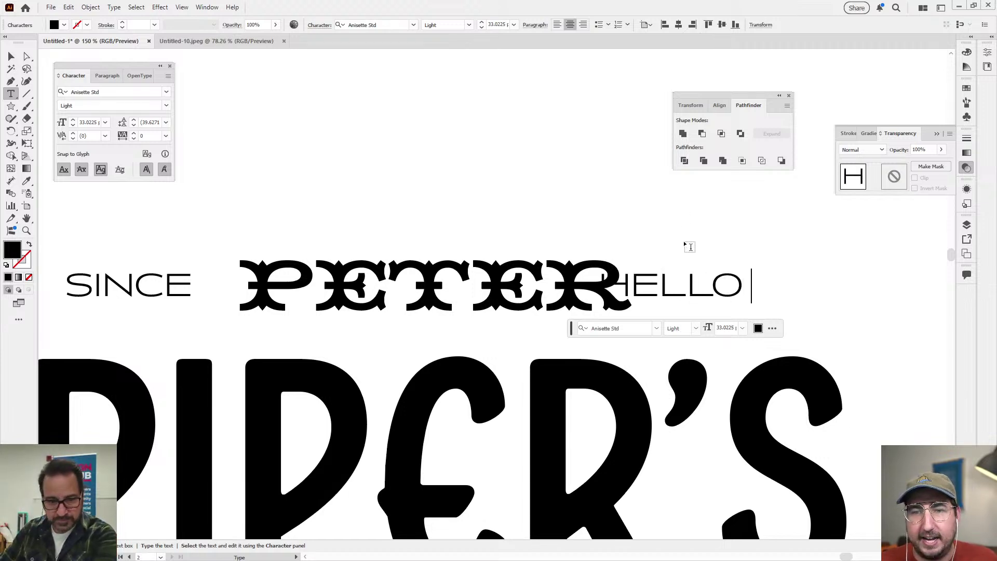
{"action": "key", "text": "BackSpace"}
{"action": "key", "text": "Escape"}
{"action": "left_click_drag", "start_coordinate": [731, 295], "coordinate": [562, 192]}
{"action": "double_click", "coordinate": [581, 176]}
{"action": "type", "text": "2"}
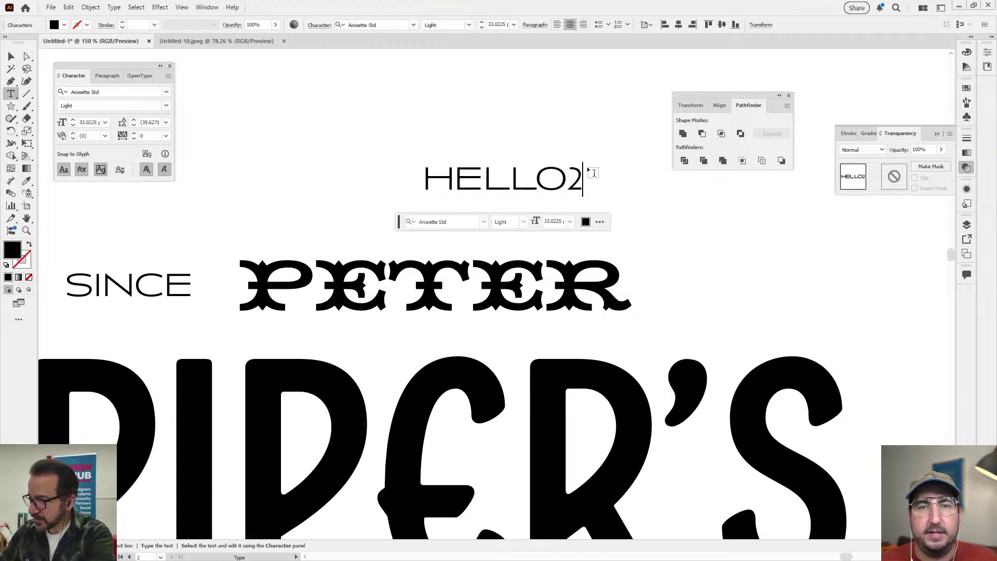
{"action": "key", "text": "Escape"}
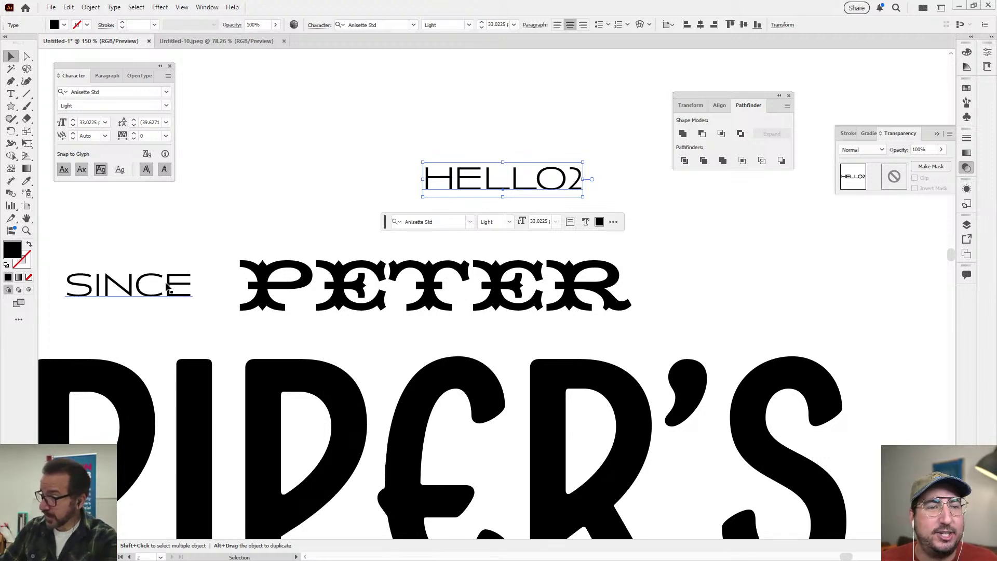
- Duplicate SINCE directly above itself, choose Anisette Std for the copy and replace its text with 43
{"action": "left_click_drag", "start_coordinate": [156, 280], "coordinate": [156, 238]}
{"action": "left_click", "coordinate": [414, 25]}
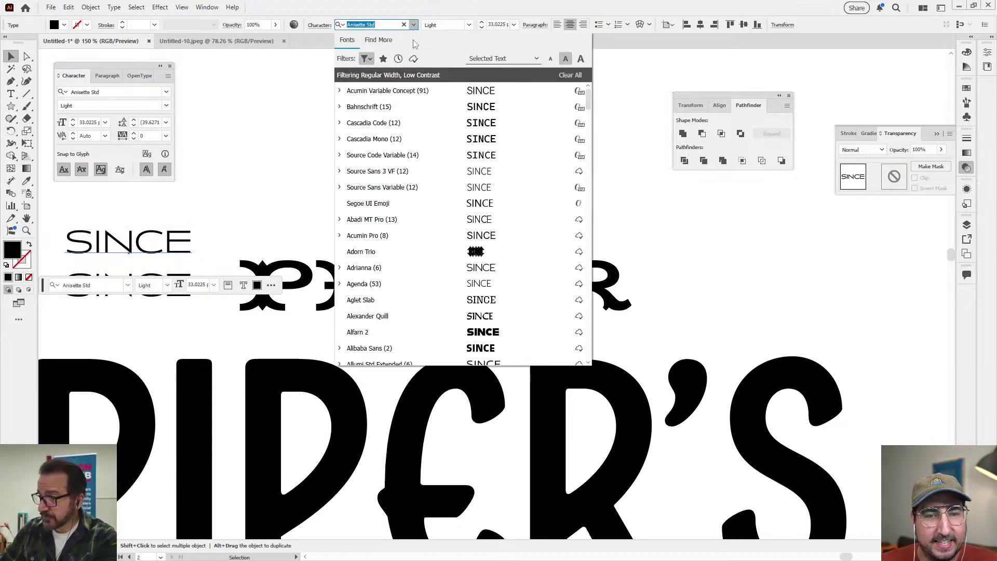
{"action": "scroll", "coordinate": [416, 224], "scroll_direction": "down", "scroll_amount": 4}
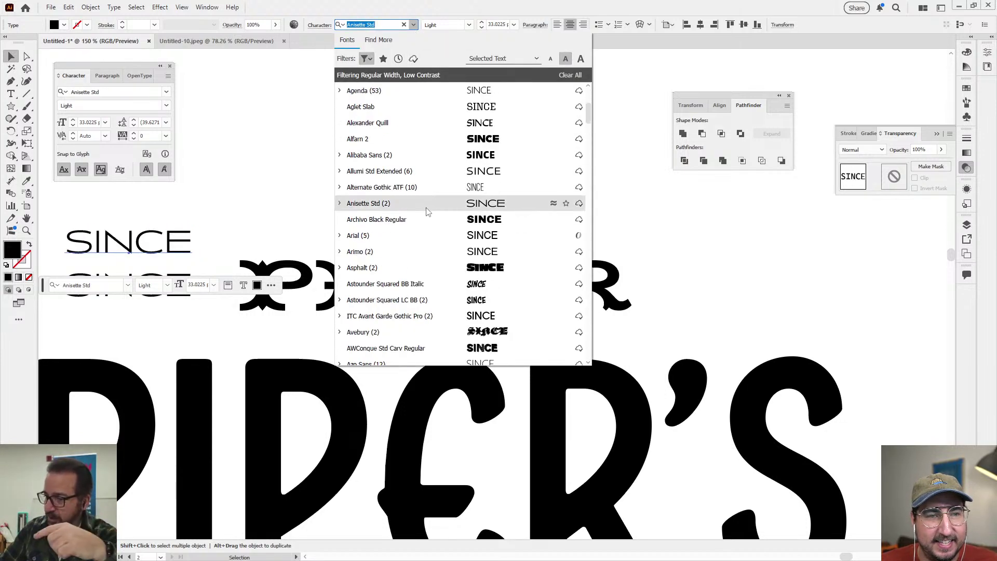
{"action": "left_click", "coordinate": [426, 206]}
{"action": "double_click", "coordinate": [147, 243]}
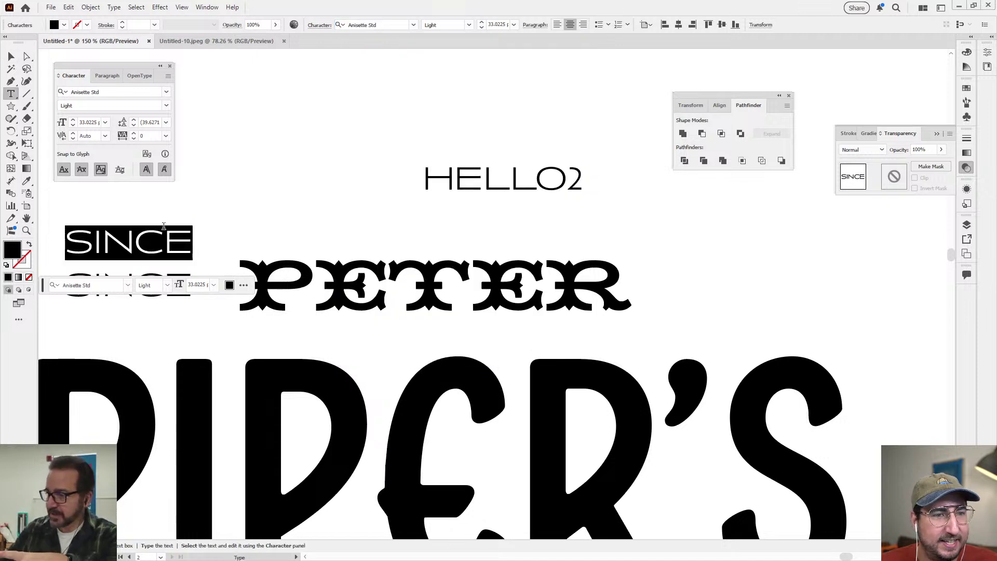
{"action": "type", "text": "43"}
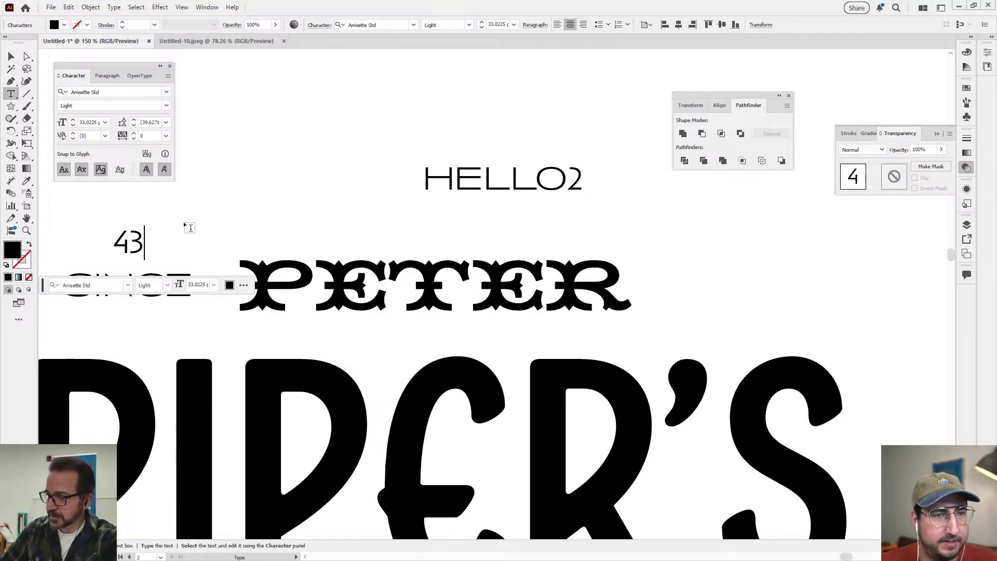
{"action": "key", "text": "Escape"}
- Delete the 43 text above SINCE
{"action": "left_click_drag", "start_coordinate": [275, 195], "coordinate": [324, 189]}
{"action": "left_click", "coordinate": [289, 216], "text": "ctrl"}
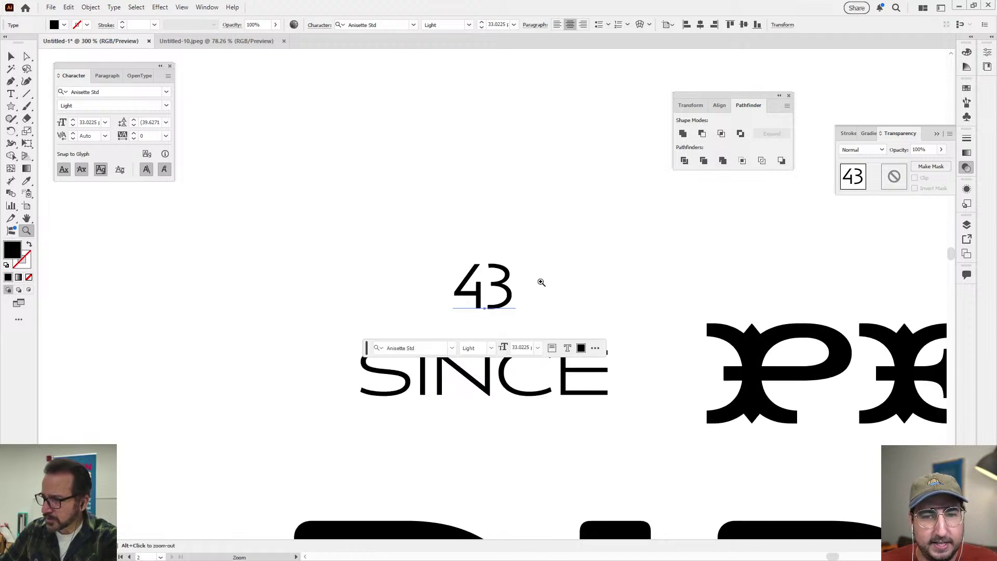
{"action": "left_click", "coordinate": [541, 283], "text": "ctrl"}
{"action": "left_click_drag", "start_coordinate": [502, 291], "coordinate": [384, 203]}
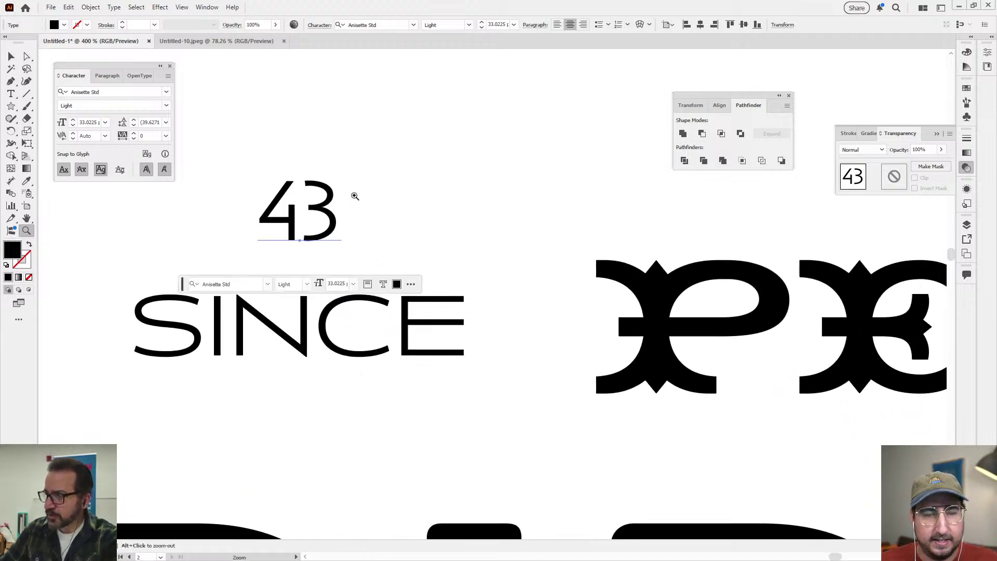
{"action": "key", "text": "Delete"}
- Replace the word SINCE beside PETER with FRESH
{"action": "key", "text": "t"}
{"action": "double_click", "coordinate": [317, 286]}
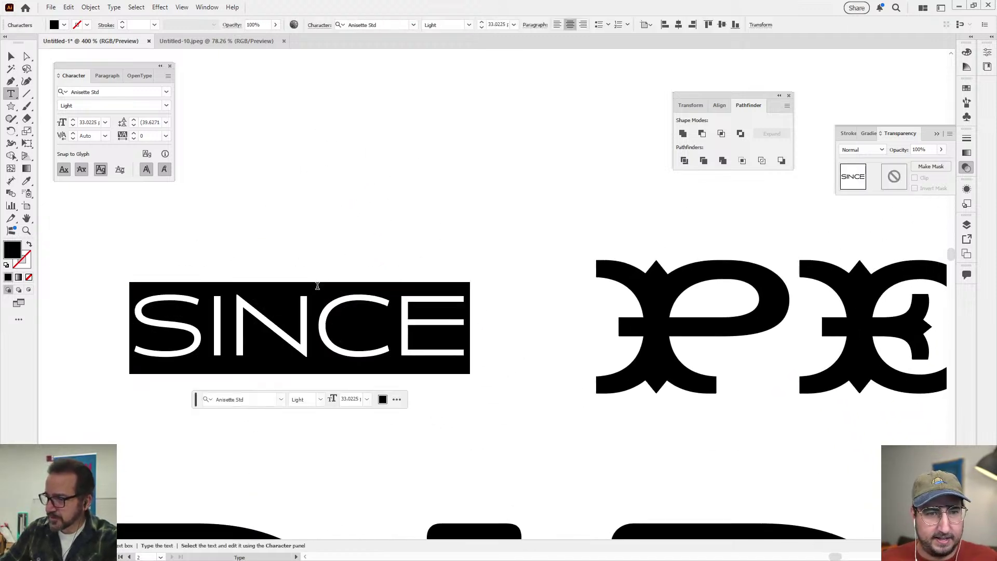
{"action": "type", "text": "A"}
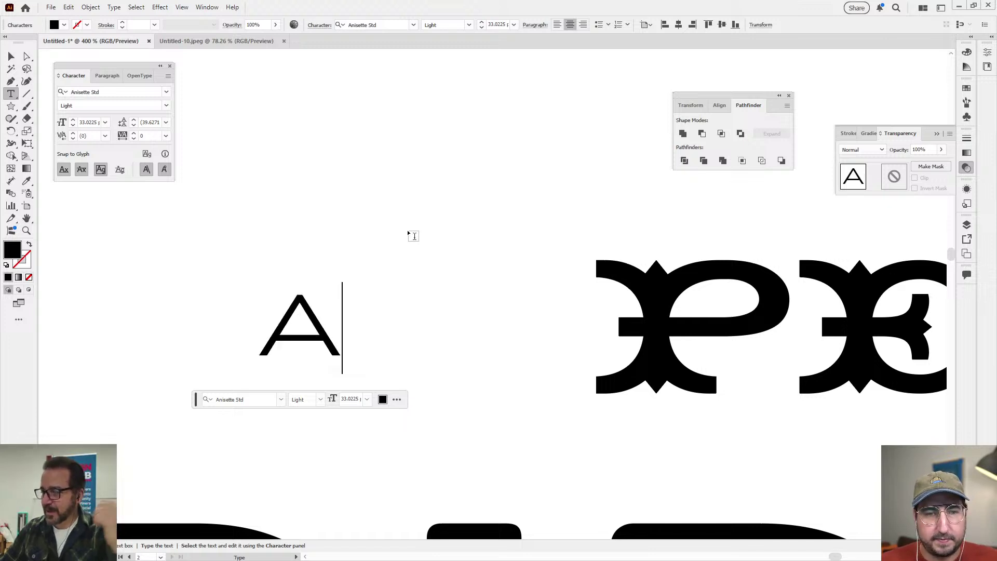
{"action": "key", "text": "BackSpace"}
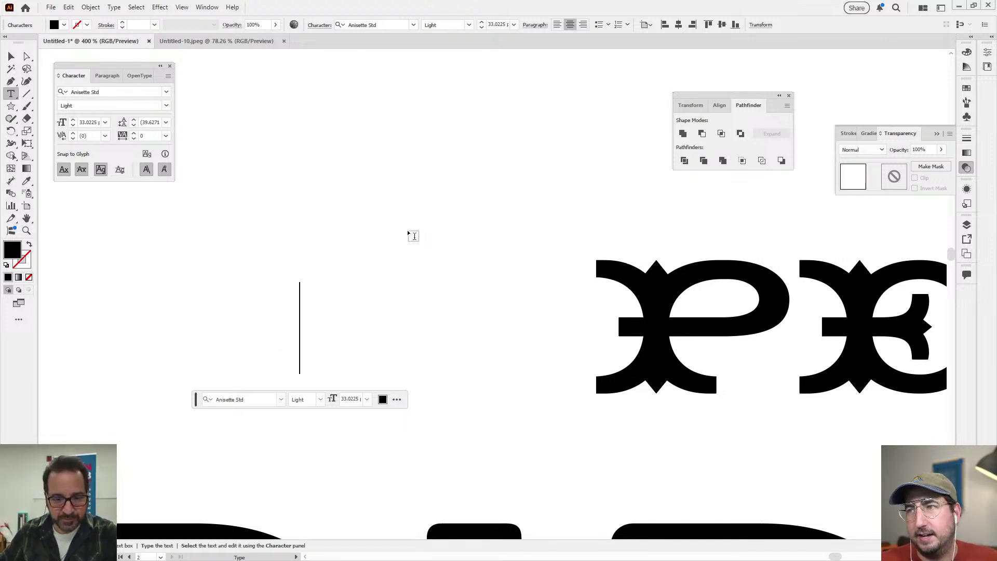
{"action": "type", "text": "FRESH"}
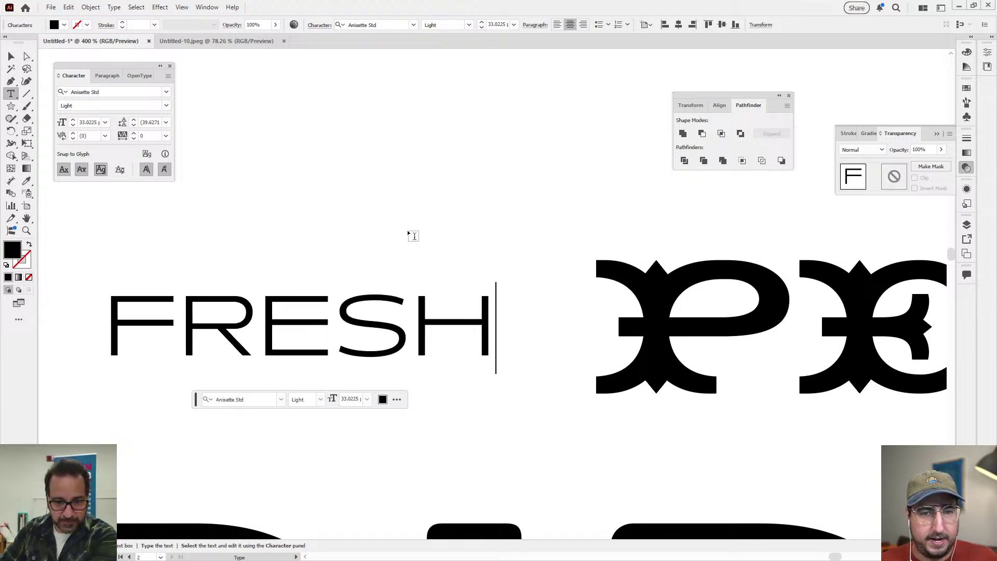
{"action": "key", "text": "Escape"}
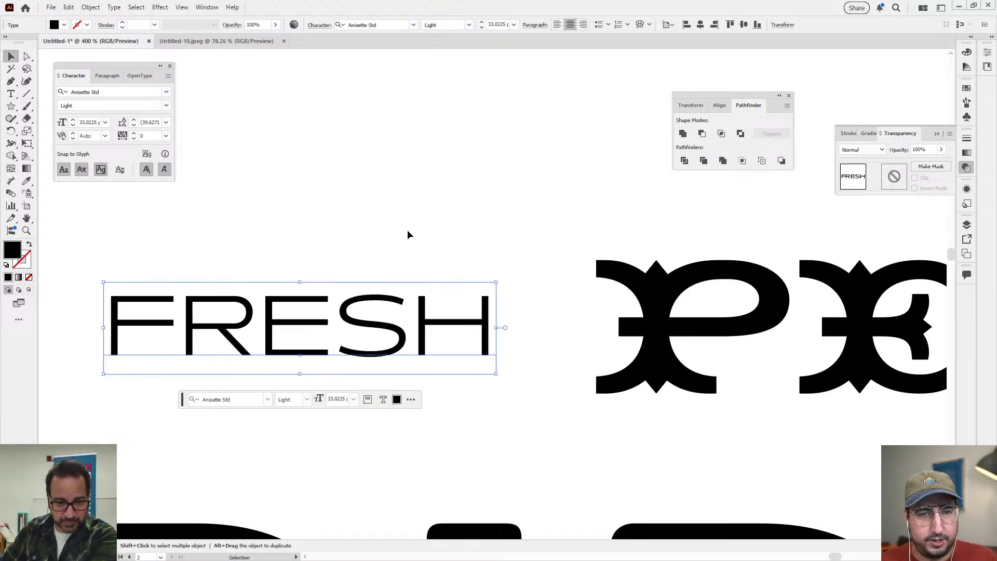
- Duplicate FRESH to the other side of PETER and change the copy's text to CRUNCH
{"action": "key", "text": "z"}
{"action": "left_click", "coordinate": [294, 278], "text": "alt"}
{"action": "key", "text": "v"}
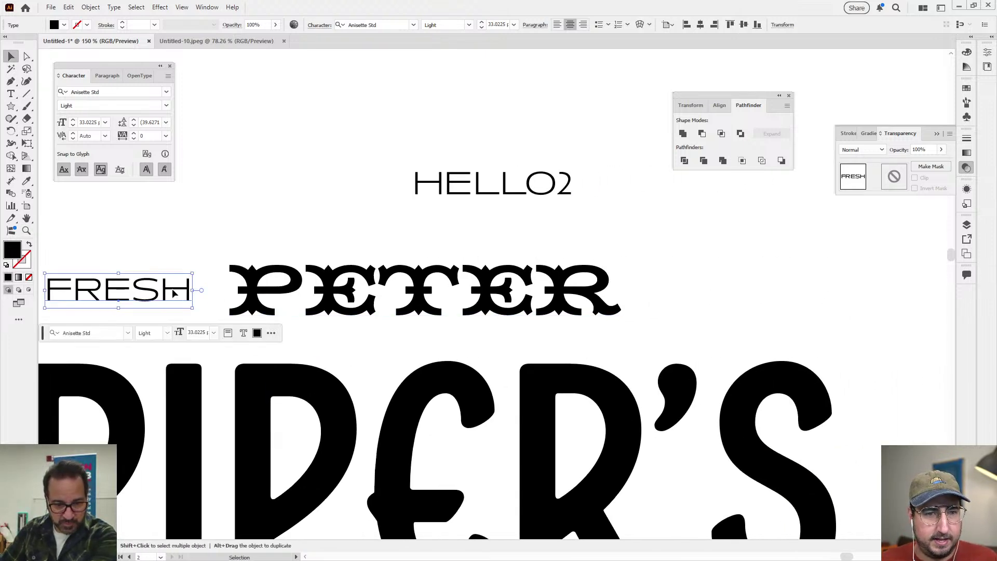
{"action": "left_click_drag", "start_coordinate": [164, 294], "coordinate": [772, 294]}
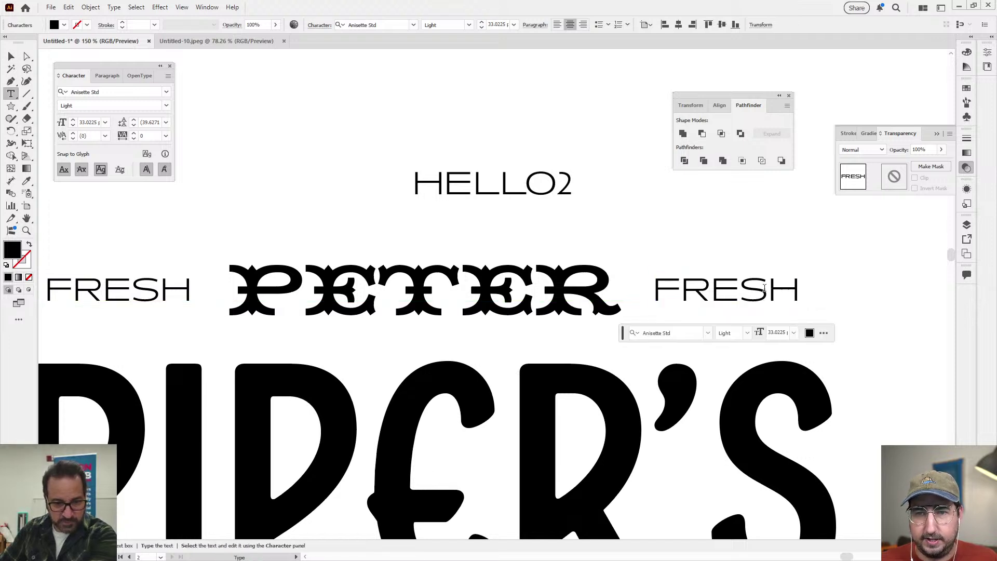
{"action": "double_click", "coordinate": [766, 289]}
{"action": "type", "text": "CRUNCH"}
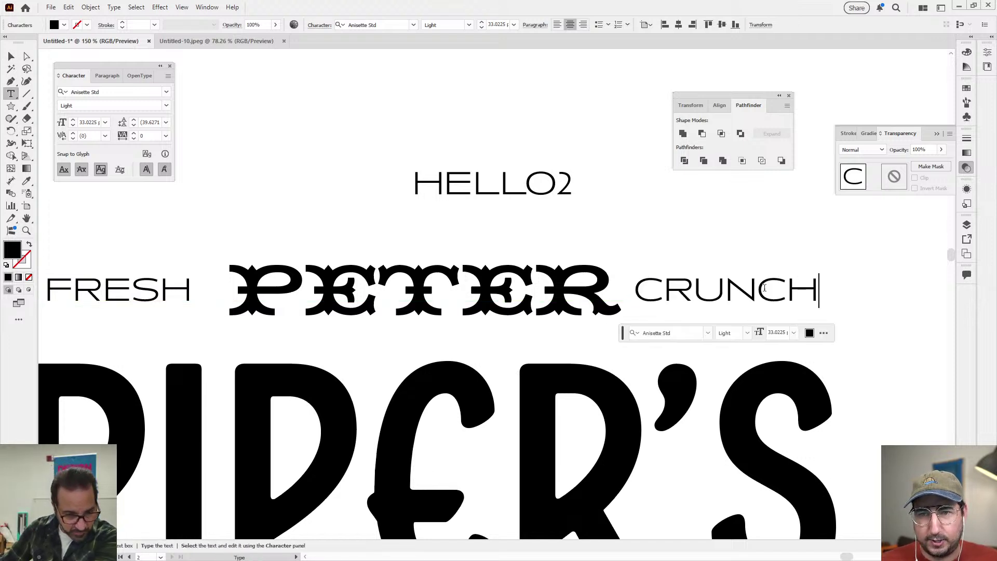
- Try ORGANIC in place of CRUNCH beside PETER
{"action": "key", "text": "BackSpace"}
{"action": "key", "text": "BackSpace"}
{"action": "key", "text": "BackSpace"}
{"action": "key", "text": "BackSpace"}
{"action": "key", "text": "BackSpace"}
{"action": "key", "text": "BackSpace"}
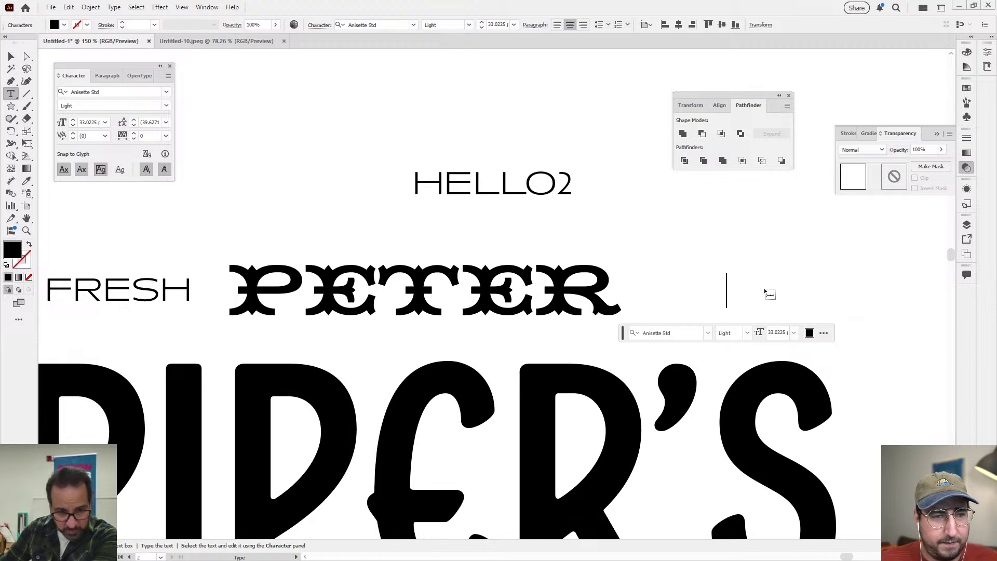
{"action": "type", "text": "ORGANIC"}
{"action": "key", "text": "Escape"}
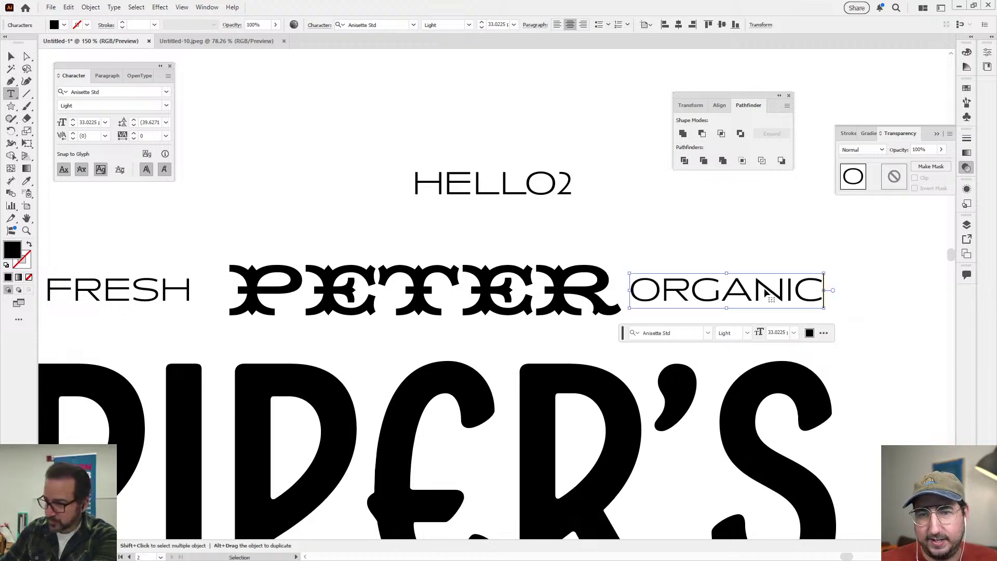
- Replace the word ORGANIC beside PETER with VEGAN and deselect it
{"action": "double_click", "coordinate": [768, 294]}
{"action": "key", "text": "BackSpace"}
{"action": "type", "text": "VEGAN"}
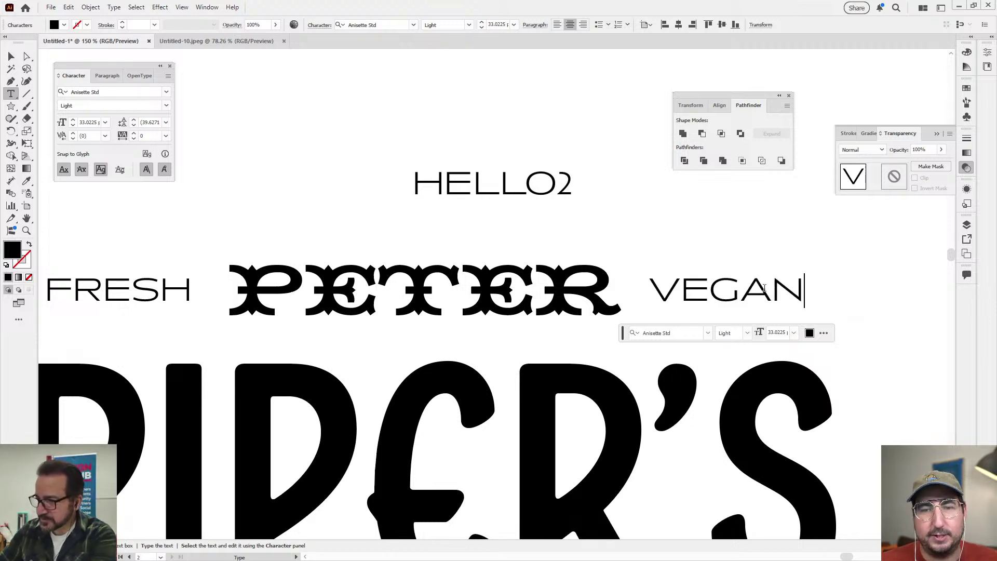
{"action": "key", "text": "Escape"}
{"action": "left_click", "coordinate": [507, 209]}
- Delete the HELLO2 text above PETER
{"action": "key", "text": "ctrl+minus"}
{"action": "key", "text": "ctrl+minus"}
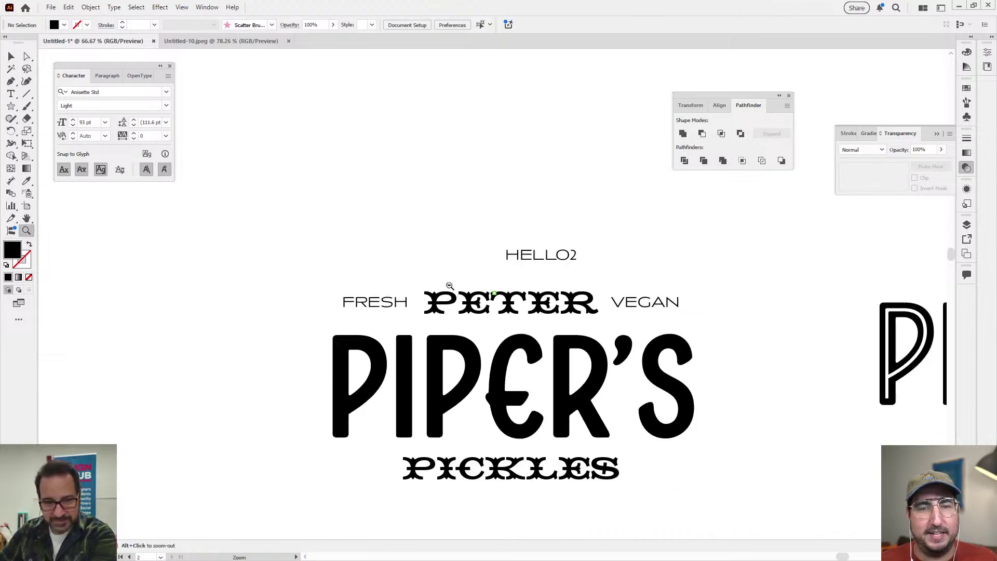
{"action": "left_click", "coordinate": [525, 261]}
{"action": "key", "text": "Delete"}
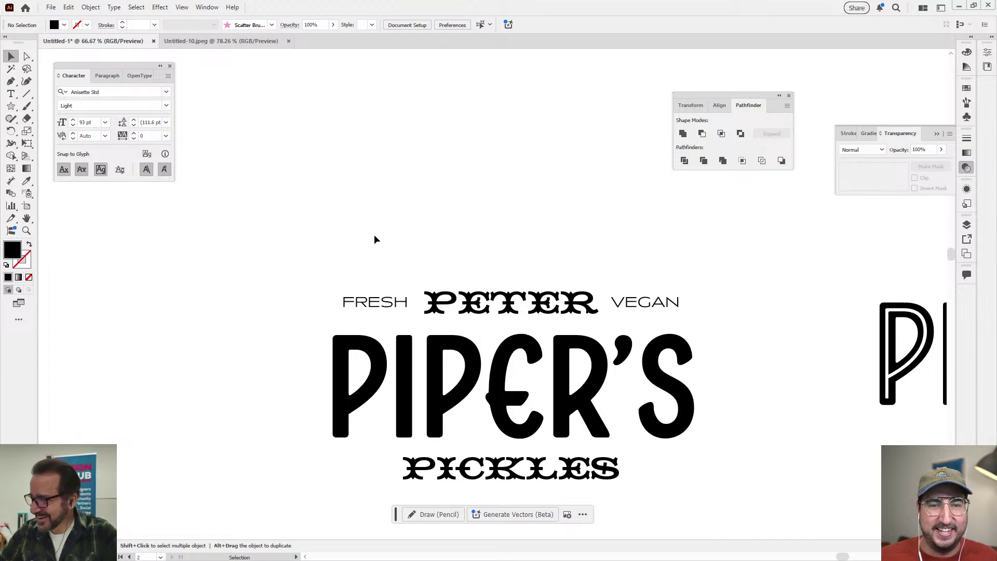
{"action": "left_click", "coordinate": [385, 301]}
{"action": "left_click", "coordinate": [571, 228]}
{"action": "scroll", "coordinate": [519, 234], "scroll_direction": "down", "scroll_amount": 3}
{"action": "scroll", "coordinate": [519, 234], "scroll_direction": "right", "scroll_amount": 3}
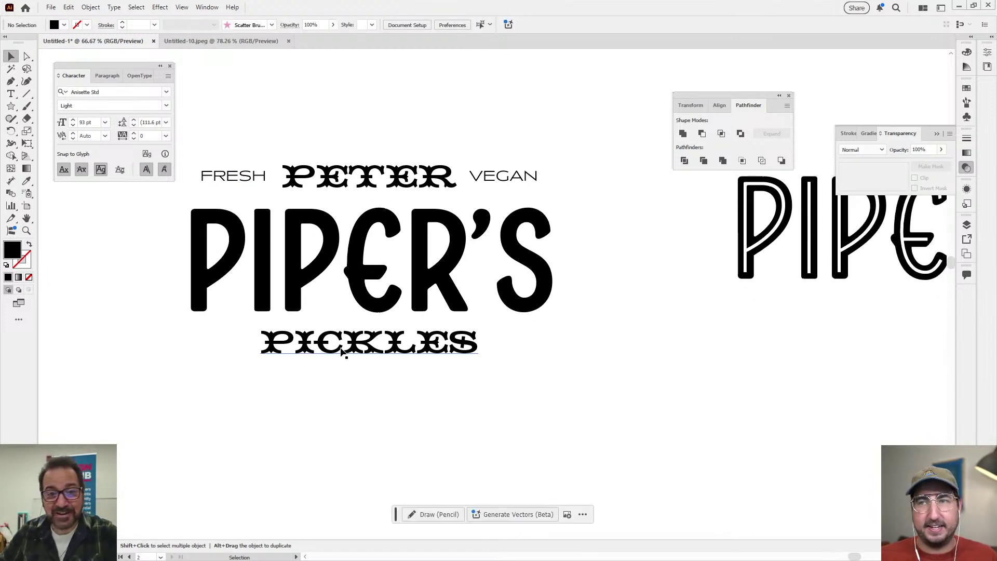
{"action": "scroll", "coordinate": [364, 348], "scroll_direction": "up", "scroll_amount": 1}
{"action": "scroll", "coordinate": [384, 347], "scroll_direction": "left", "scroll_amount": 2}
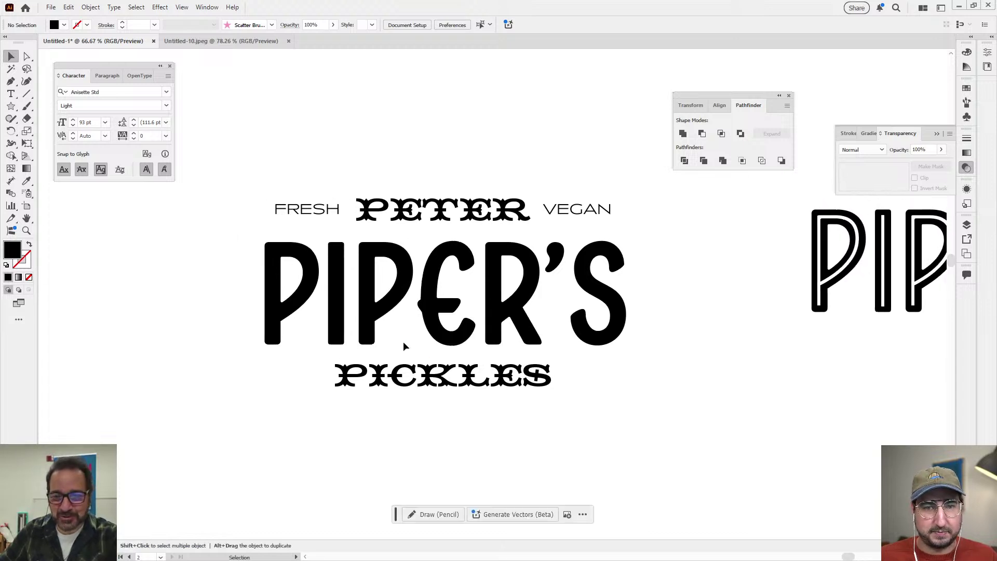
{"action": "key", "text": "z"}
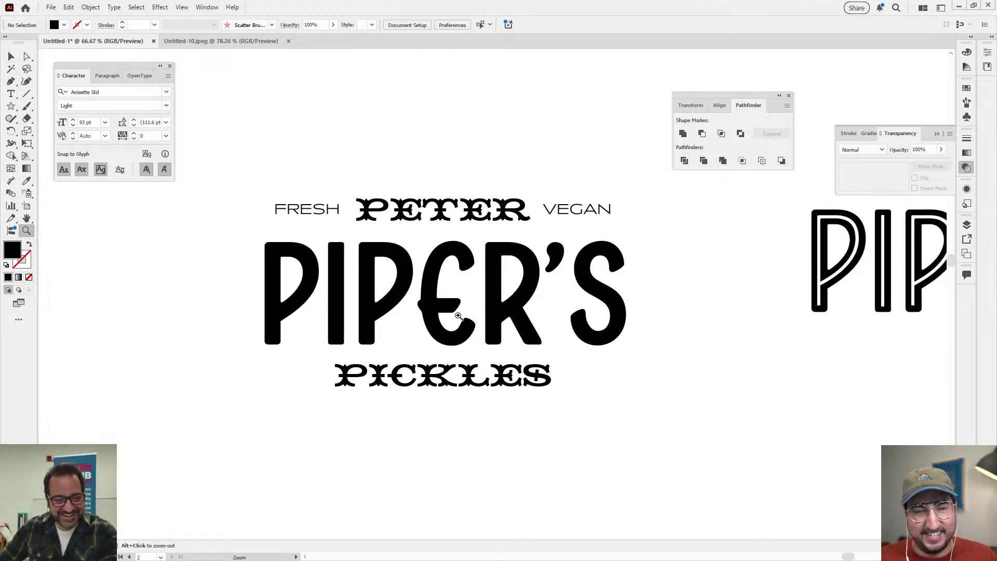
{"action": "left_click", "coordinate": [467, 319]}
{"action": "left_click_drag", "start_coordinate": [364, 362], "coordinate": [320, 364]}
{"action": "key", "text": "v"}
{"action": "left_click_drag", "start_coordinate": [219, 124], "coordinate": [260, 224]}
{"action": "key", "text": "l"}
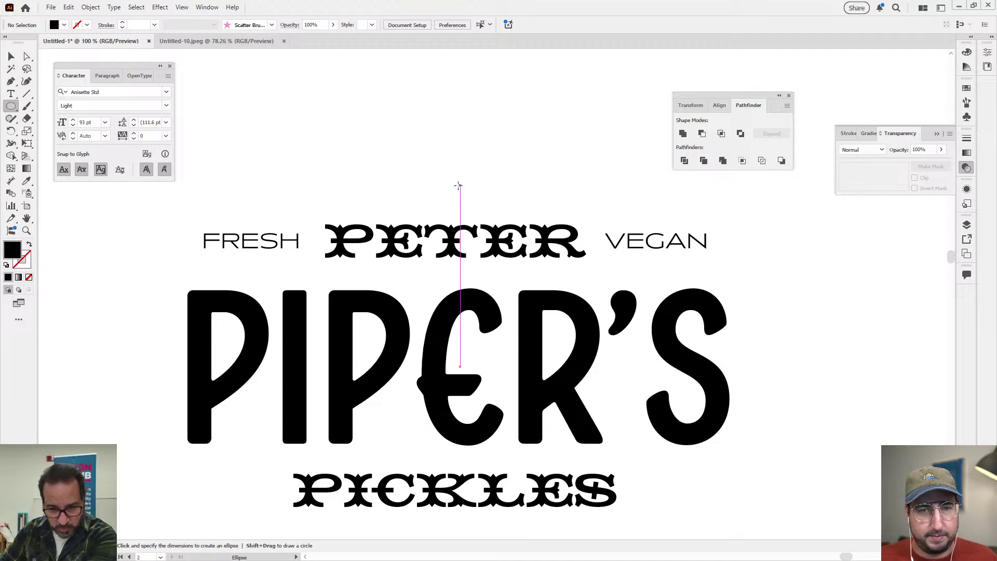
{"action": "key", "text": "ctrl+minus"}
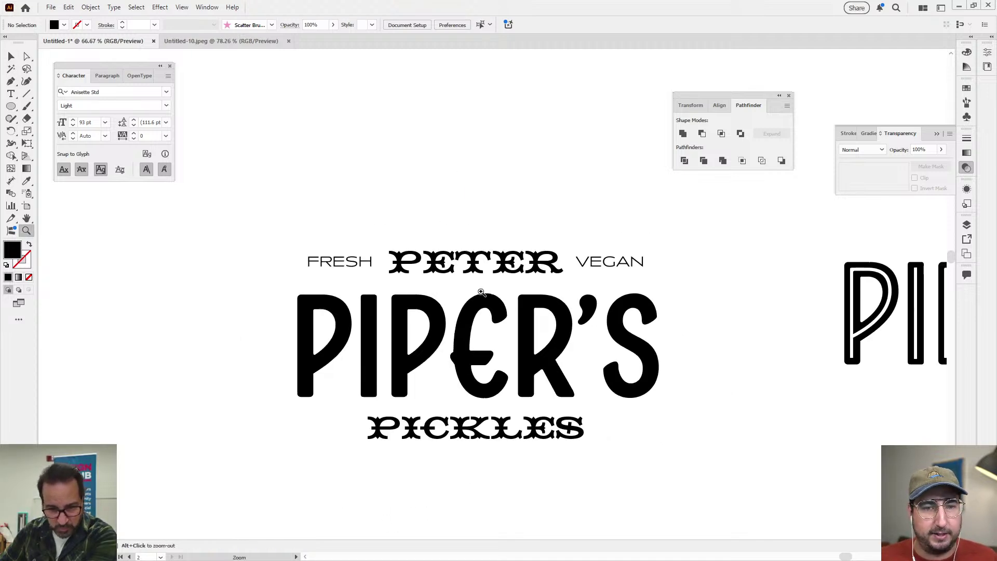
{"action": "left_click_drag", "start_coordinate": [508, 326], "coordinate": [437, 220]}
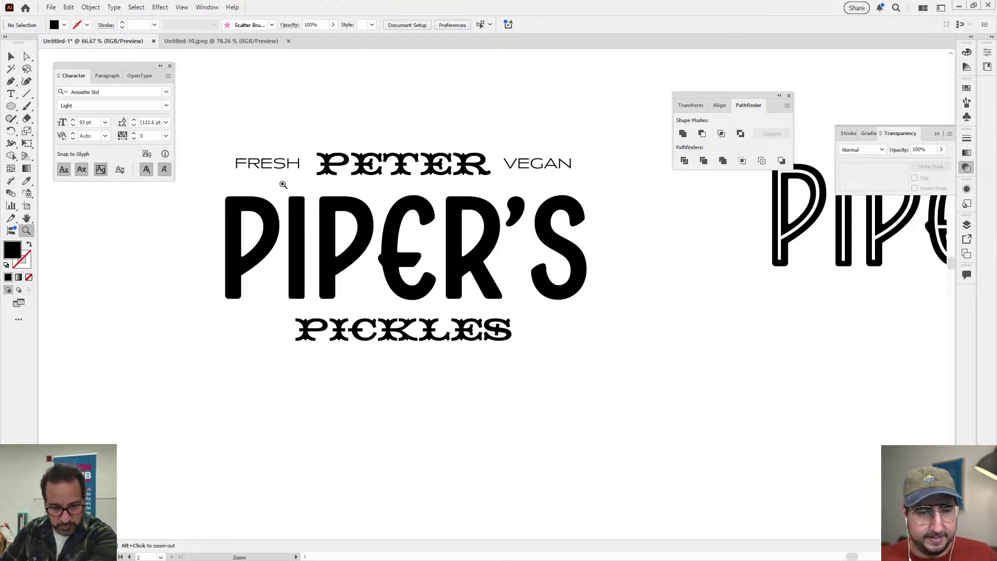
- Duplicate the PETER and PICKLES lettering together straight down, so the copied PETER sits just above the original PICKLES
{"action": "key", "text": "v"}
{"action": "left_click", "coordinate": [394, 165]}
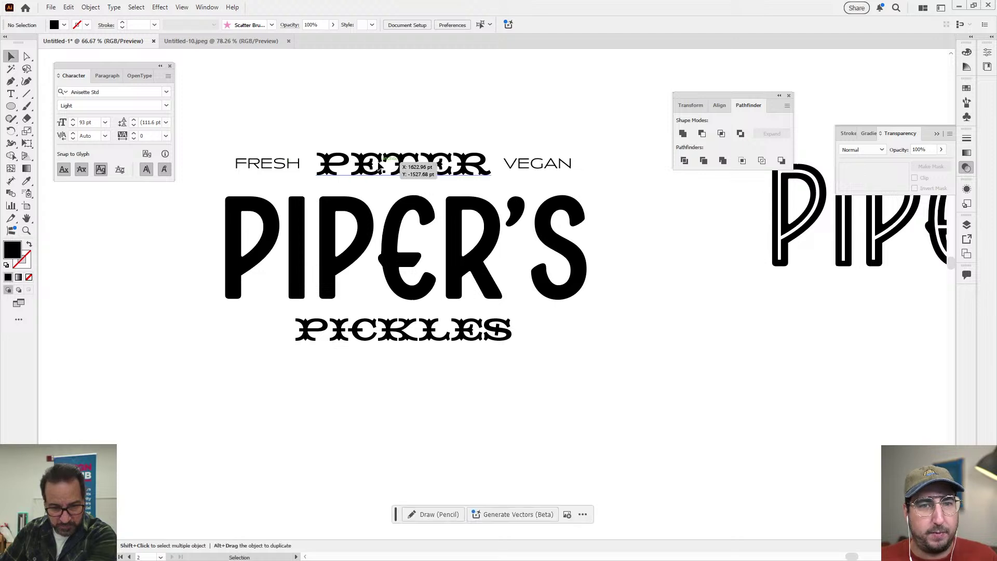
{"action": "left_click", "coordinate": [405, 330], "text": "shift"}
{"action": "left_click_drag", "start_coordinate": [395, 165], "coordinate": [394, 306]}
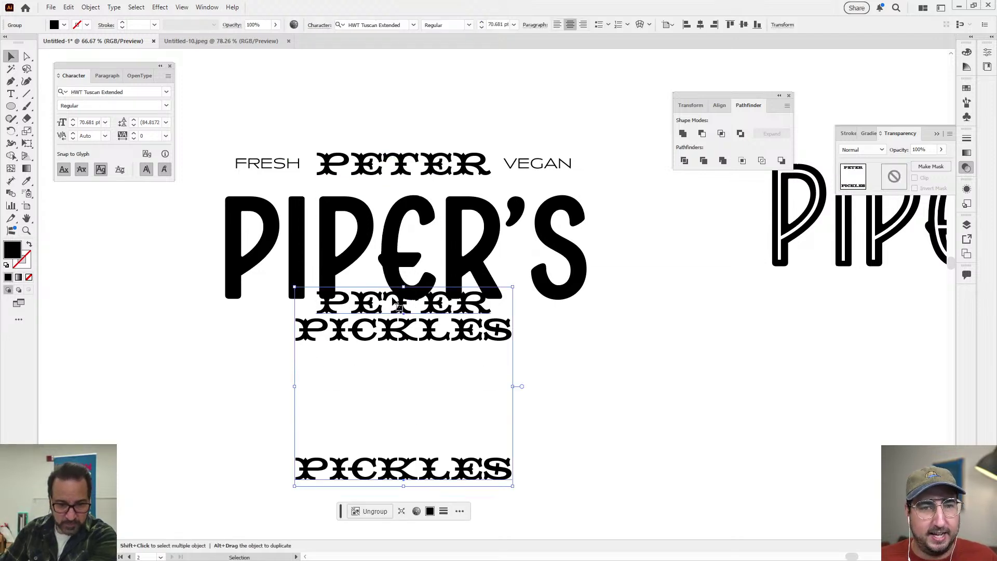
- Undo the last duplication and place a copy of only the PETER text directly below PICKLES
{"action": "key", "text": "ctrl+z"}
{"action": "left_click", "coordinate": [405, 151]}
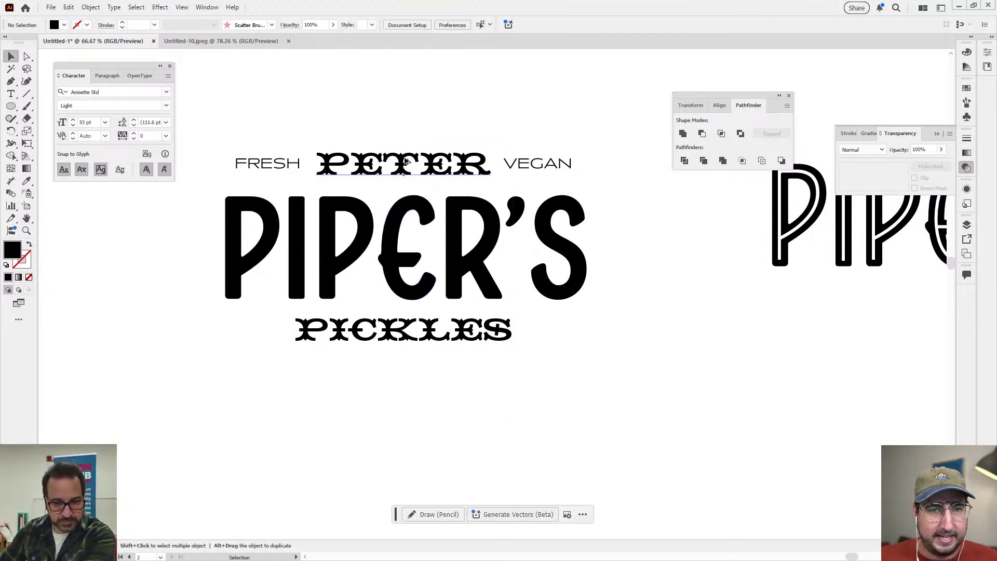
{"action": "left_click_drag", "start_coordinate": [406, 151], "coordinate": [405, 360]}
- Clear the font filters and set the copied PETER text to Yellowtail Regular
{"action": "double_click", "coordinate": [405, 372]}
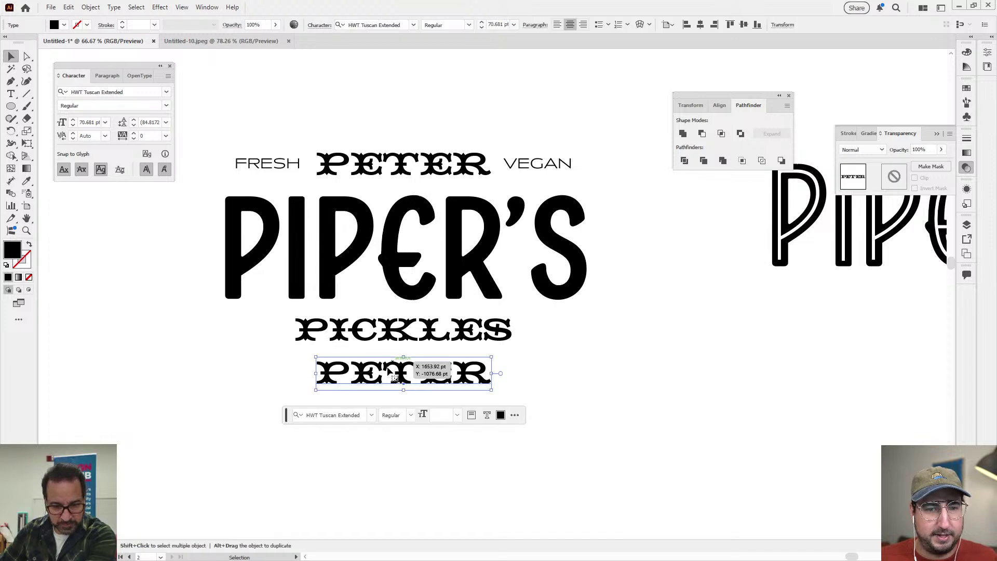
{"action": "left_click", "coordinate": [393, 25]}
{"action": "type", "text": "yellow"}
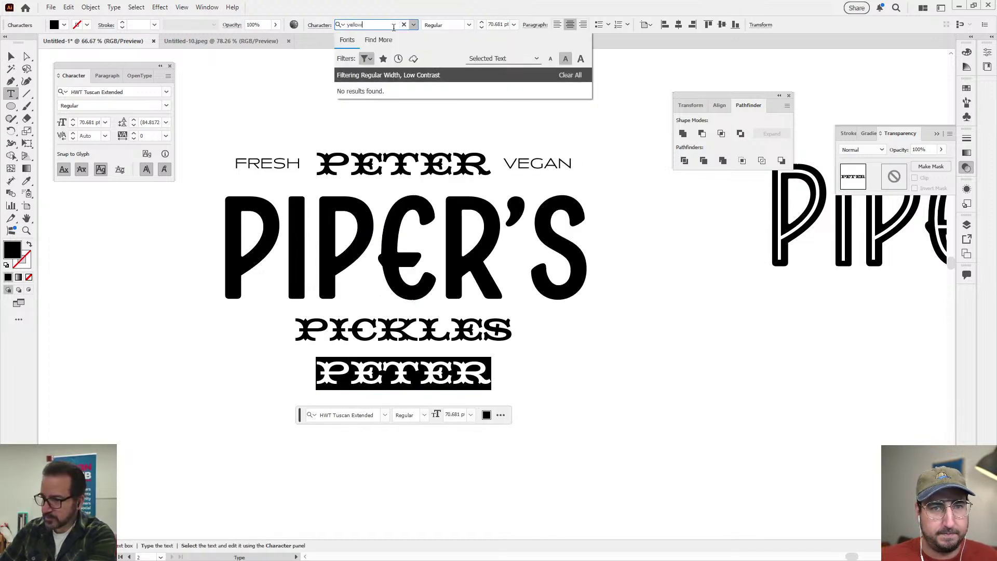
{"action": "left_click", "coordinate": [375, 61]}
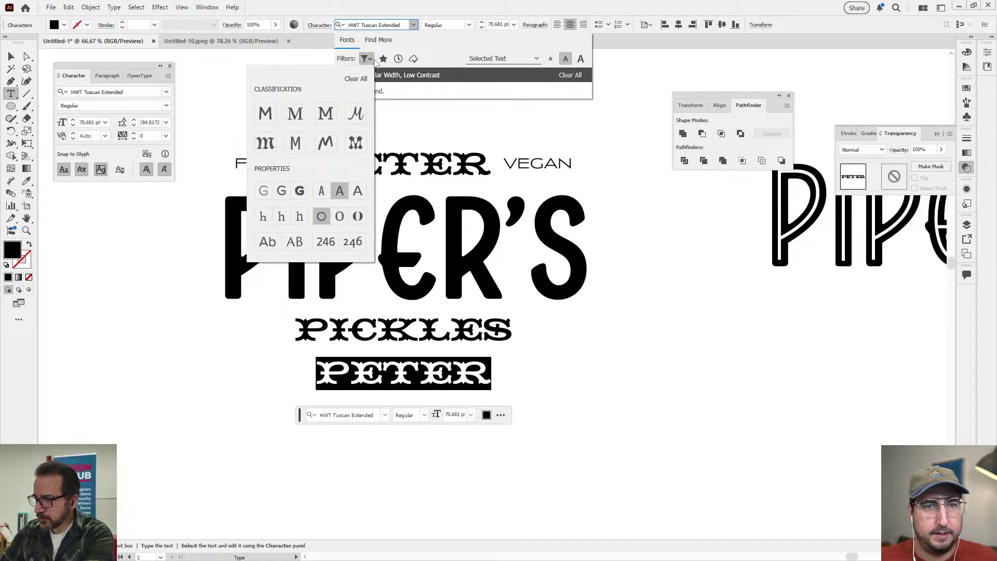
{"action": "left_click", "coordinate": [357, 80]}
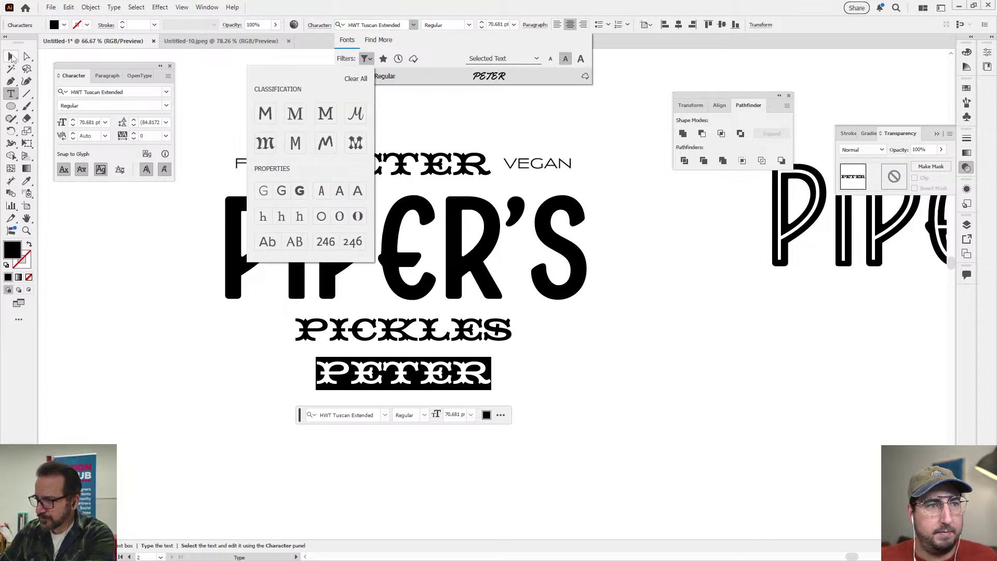
{"action": "key", "text": "Escape"}
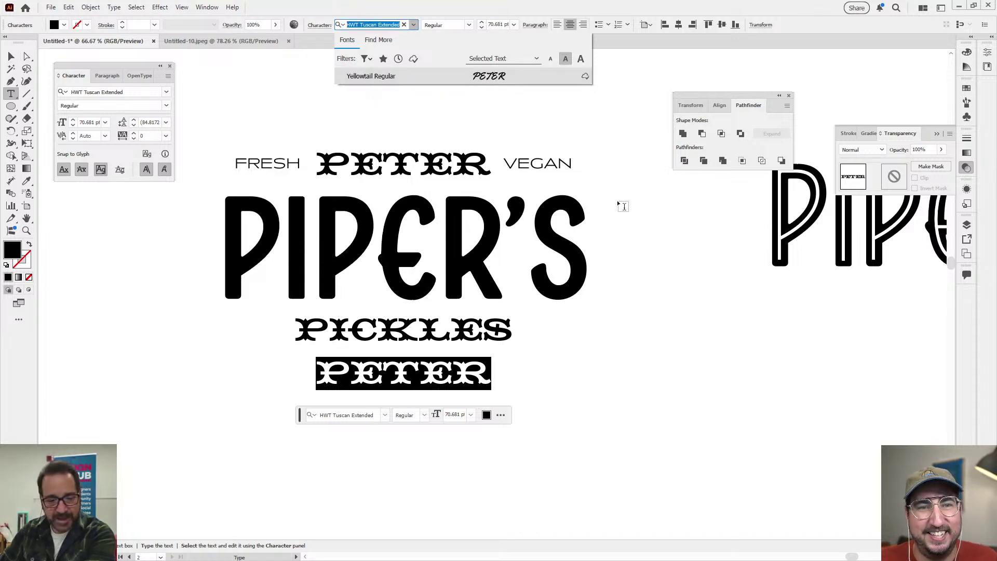
{"action": "left_click", "coordinate": [395, 77]}
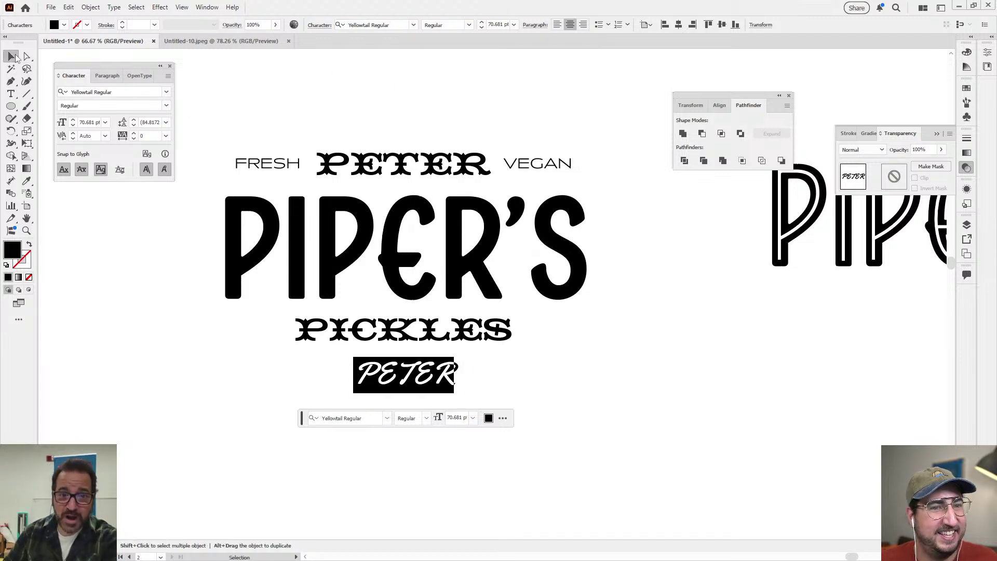
- Replace the copied PETER text with the tagline "Stay Picking!"
{"action": "left_click", "coordinate": [374, 376]}
{"action": "left_click_drag", "start_coordinate": [374, 375], "coordinate": [550, 365]}
{"action": "type", "text": "P"}
{"action": "key", "text": "BackSpace"}
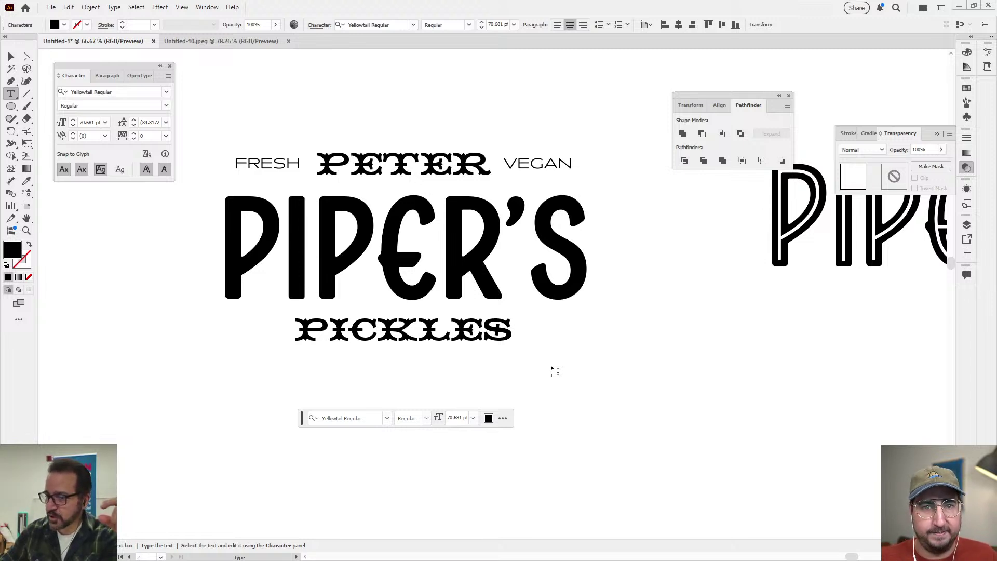
{"action": "type", "text": "P"}
{"action": "key", "text": "BackSpace"}
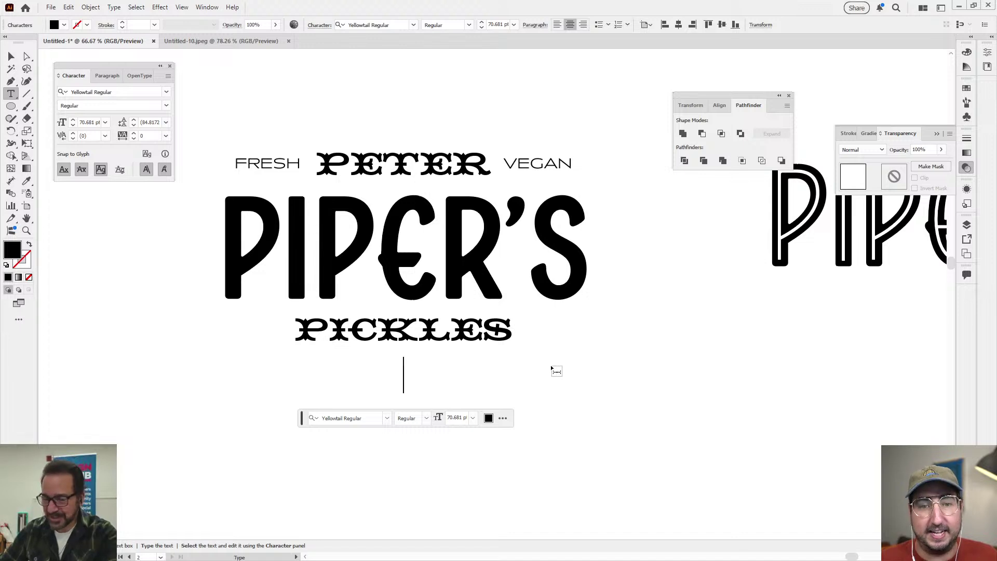
{"action": "type", "text": "Stay Pikcing"}
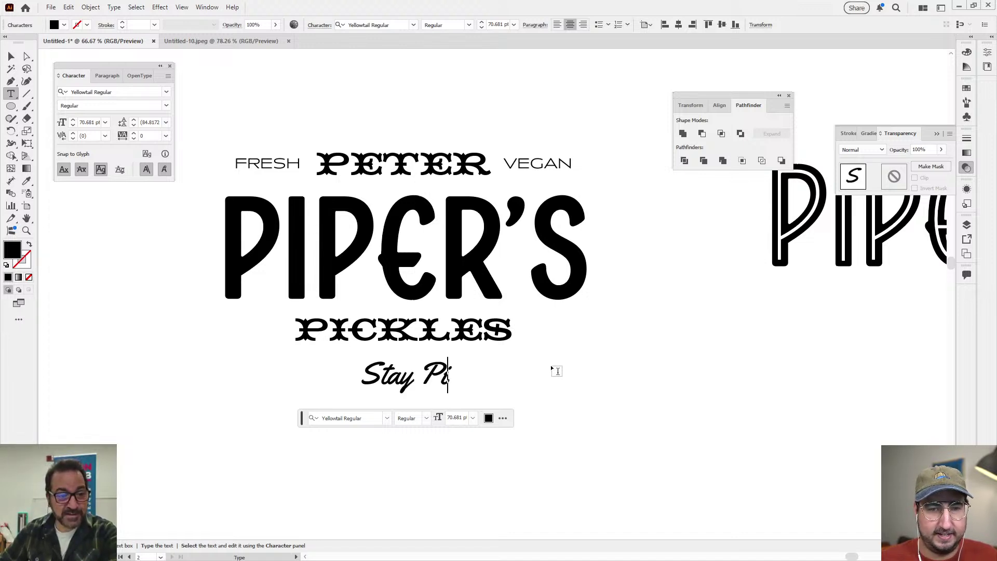
{"action": "key", "text": "BackSpace"}
{"action": "key", "text": "BackSpace"}
{"action": "key", "text": "BackSpace"}
{"action": "key", "text": "BackSpace"}
{"action": "key", "text": "BackSpace"}
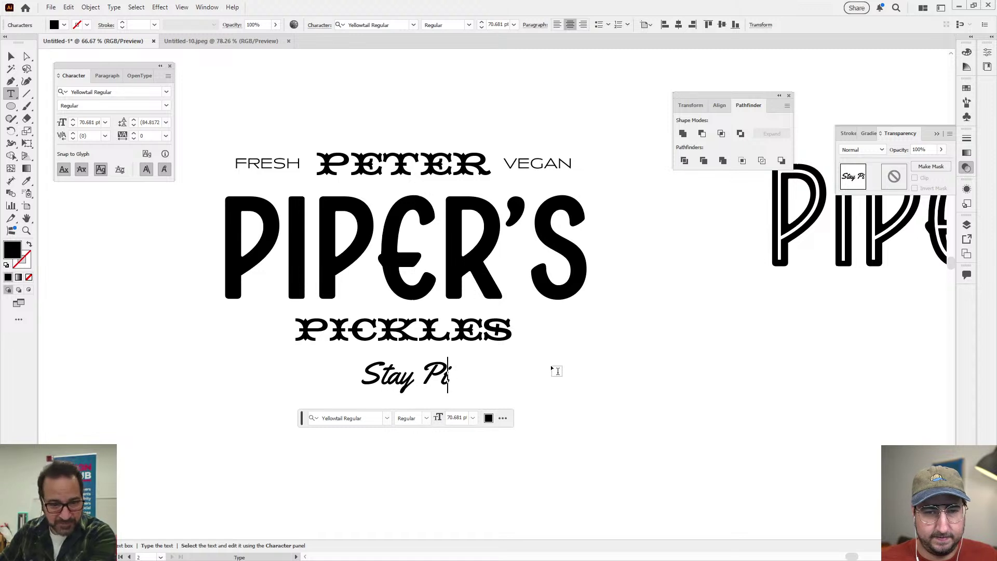
{"action": "type", "text": "cking!"}
{"action": "key", "text": "Escape"}
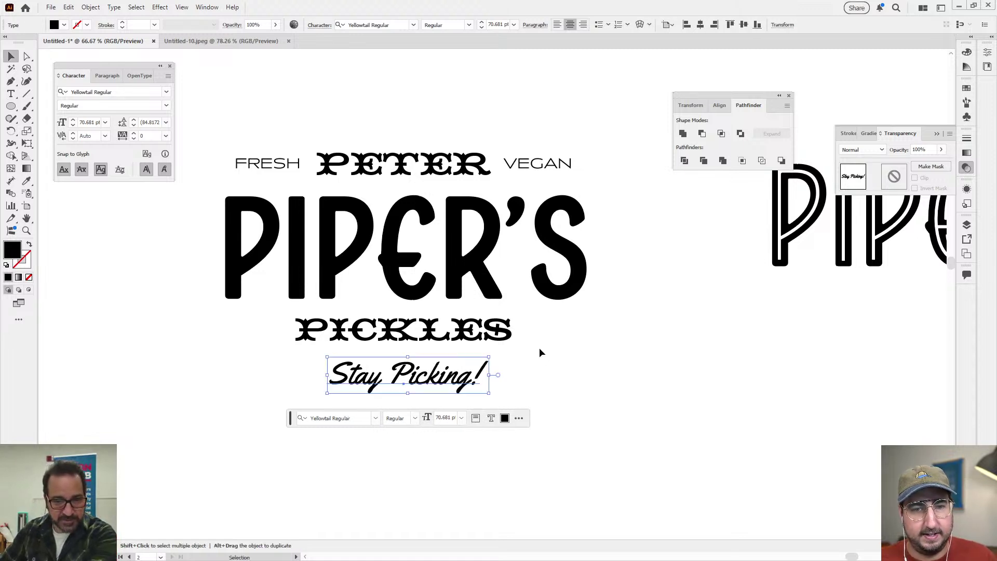
- Make the "Stay Picking!" tagline slightly narrower and move it up close beneath PICKLES
{"action": "key", "text": "s"}
{"action": "left_click_drag", "start_coordinate": [538, 349], "coordinate": [585, 239]}
{"action": "key", "text": "v"}
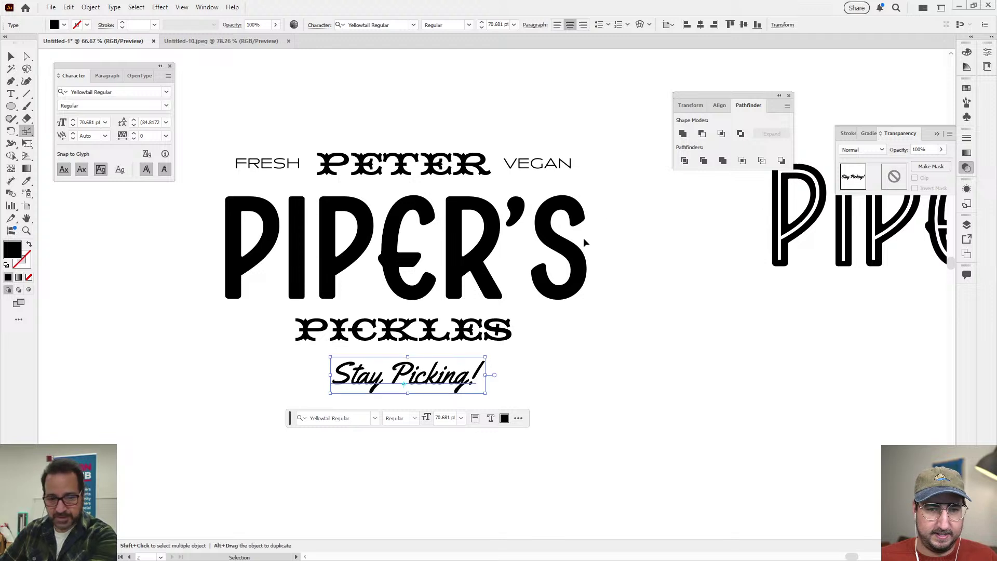
{"action": "left_click_drag", "start_coordinate": [488, 378], "coordinate": [458, 365]}
{"action": "left_click", "coordinate": [553, 335]}
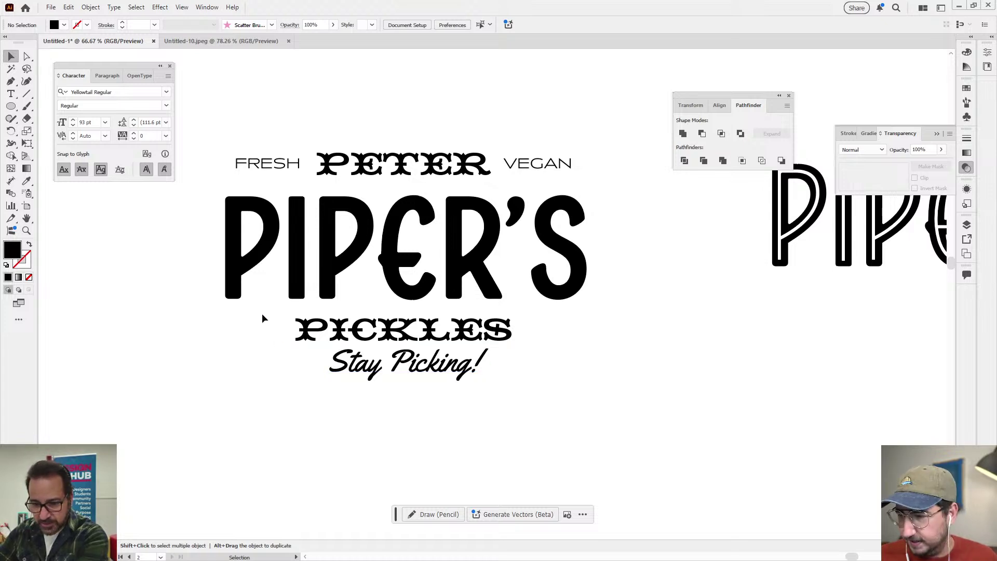
- Shear the "Stay Picking!" tagline horizontally so its script letters stand more upright
{"action": "key", "text": "z"}
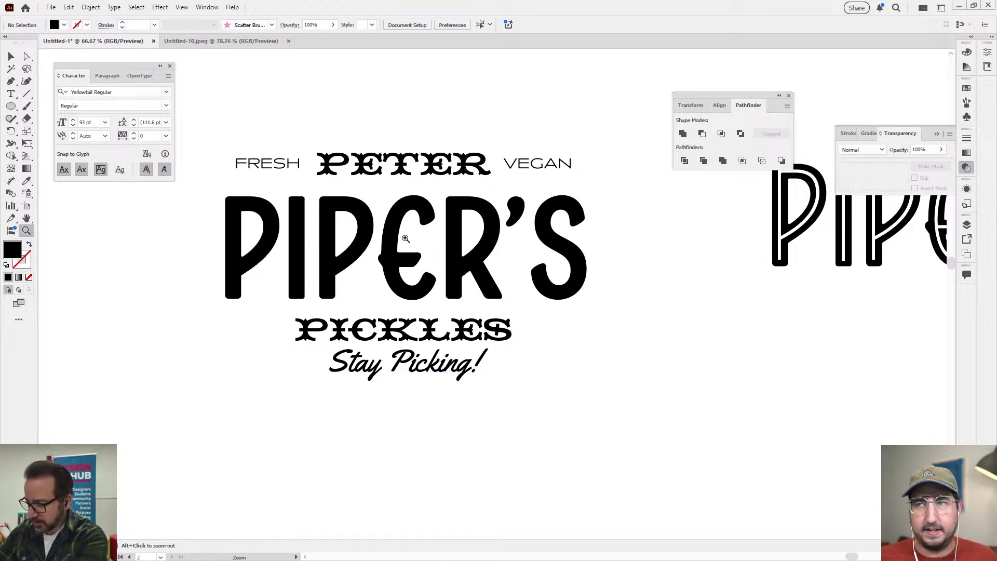
{"action": "left_click_drag", "start_coordinate": [419, 235], "coordinate": [514, 252]}
{"action": "key", "text": "Tab"}
{"action": "key", "text": "v"}
{"action": "left_click", "coordinate": [507, 438]}
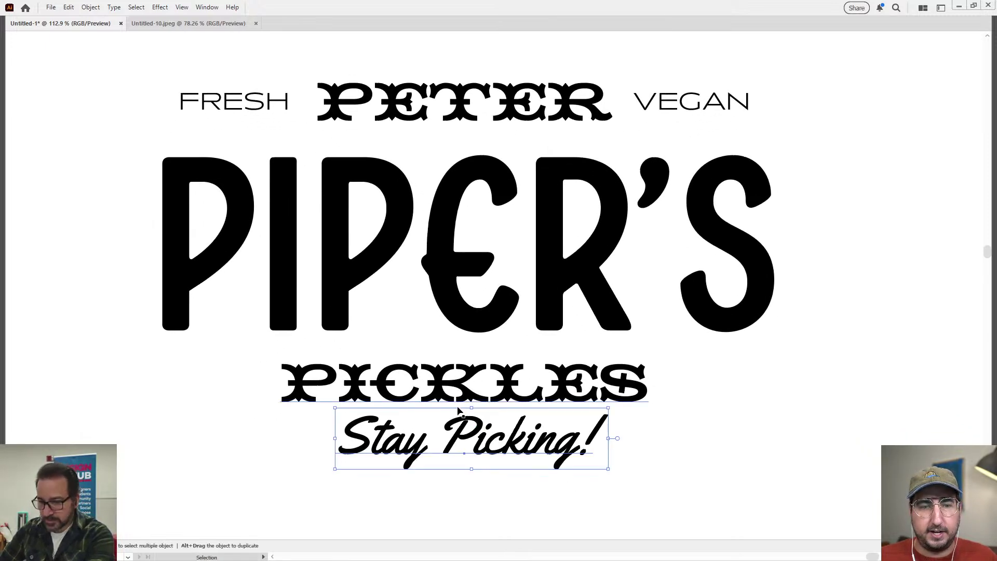
{"action": "key", "text": "Tab"}
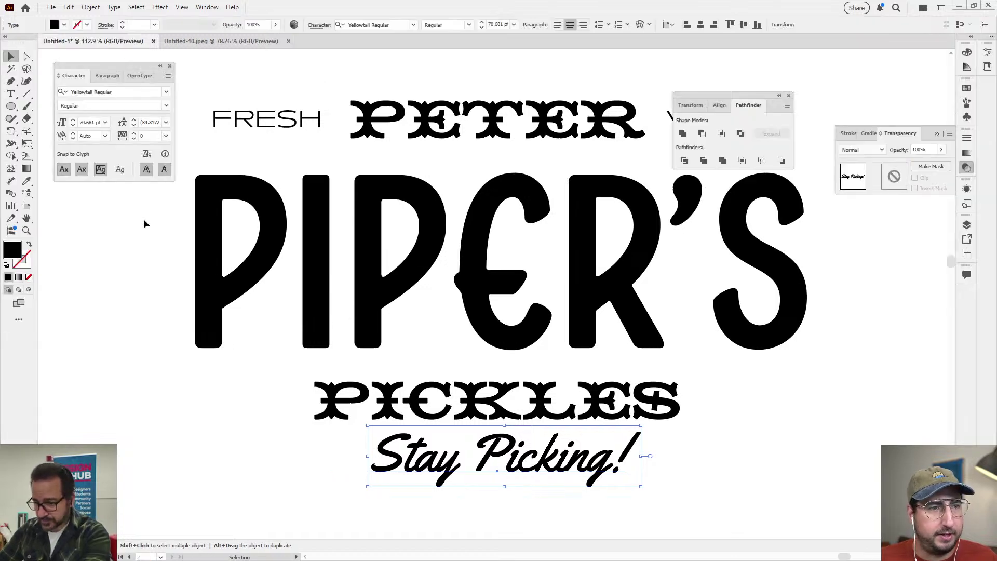
{"action": "left_click_drag", "start_coordinate": [27, 133], "coordinate": [62, 144]}
{"action": "left_click_drag", "start_coordinate": [503, 300], "coordinate": [451, 304]}
{"action": "key", "text": "ctrl+shift+a"}
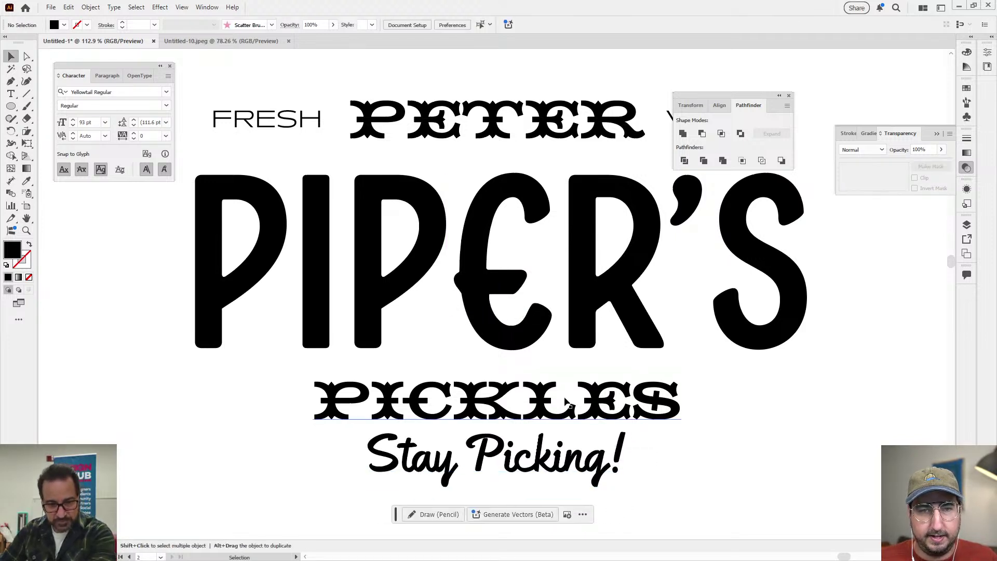
- Duplicate the complete PETER PIPER'S PICKLES lockup to the left of the original and convert the copy's text to outlines
{"action": "scroll", "coordinate": [418, 348], "scroll_direction": "down", "scroll_amount": 2}
{"action": "key", "text": "v"}
{"action": "left_click_drag", "start_coordinate": [263, 166], "coordinate": [579, 446]}
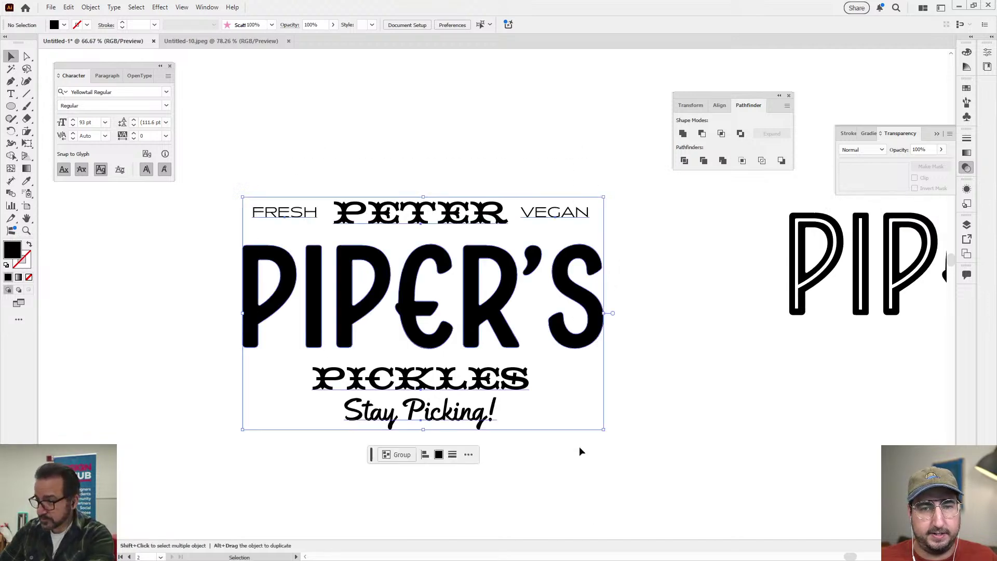
{"action": "scroll", "coordinate": [579, 447], "scroll_direction": "left", "scroll_amount": 5}
{"action": "left_click_drag", "start_coordinate": [688, 273], "coordinate": [234, 286]}
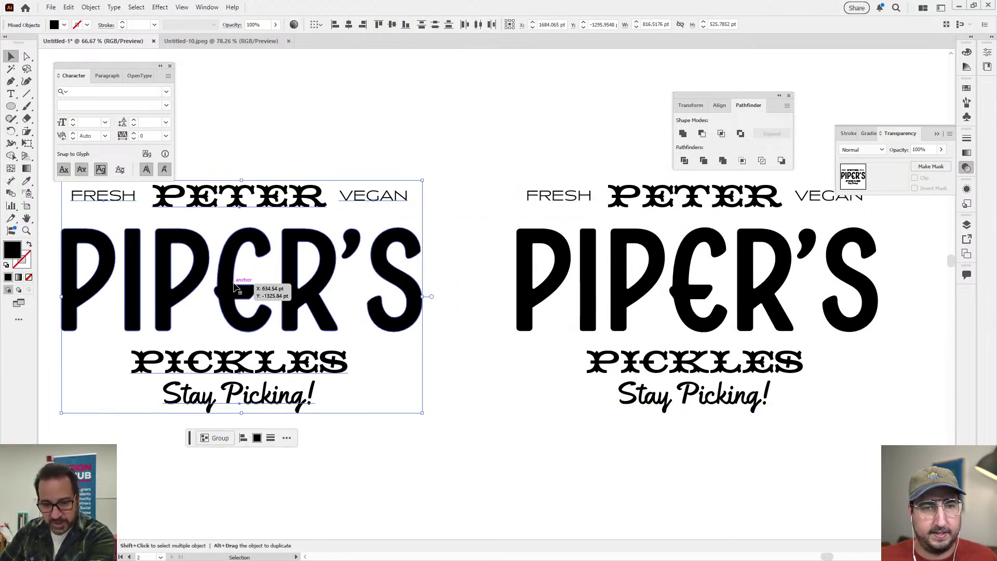
{"action": "scroll", "coordinate": [466, 165], "scroll_direction": "left", "scroll_amount": 2}
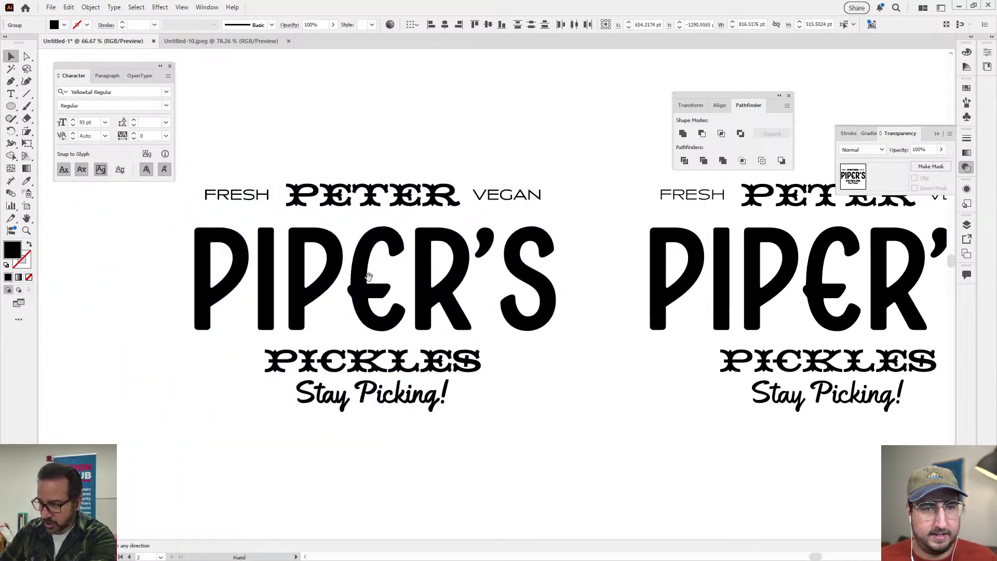
- Align PETER, PIPER'S and PICKLES in the outlined copy on their horizontal centers
{"action": "left_click_drag", "start_coordinate": [573, 207], "coordinate": [573, 207]}
{"action": "left_click_drag", "start_coordinate": [274, 177], "coordinate": [190, 214]}
{"action": "left_click", "coordinate": [357, 354]}
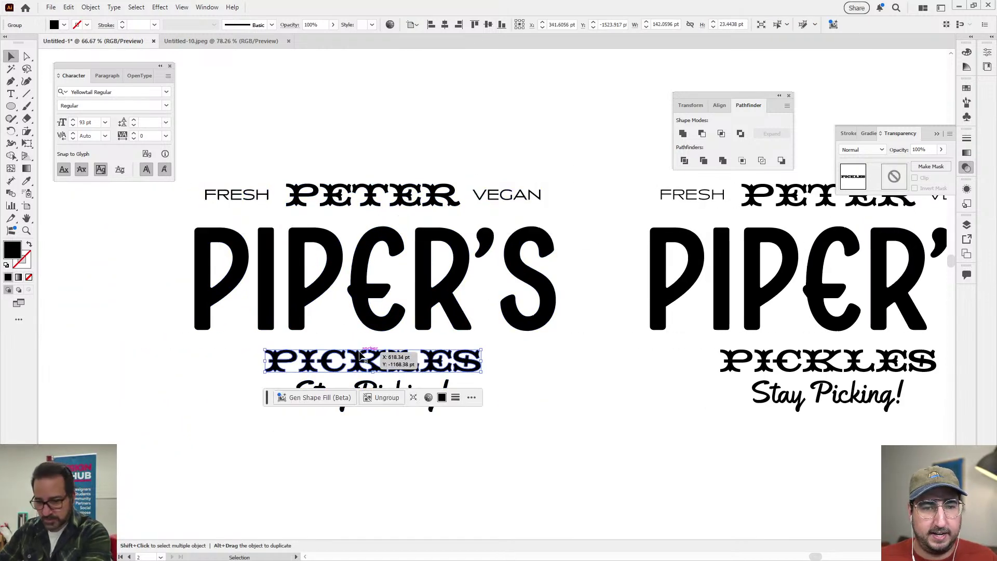
{"action": "left_click", "coordinate": [367, 201], "text": "shift"}
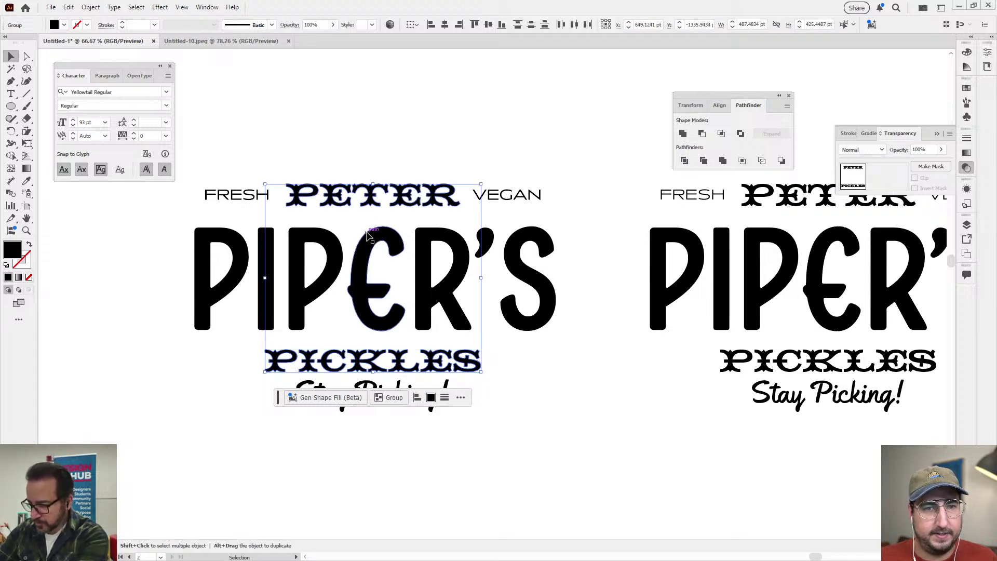
{"action": "left_click", "coordinate": [377, 238], "text": "shift"}
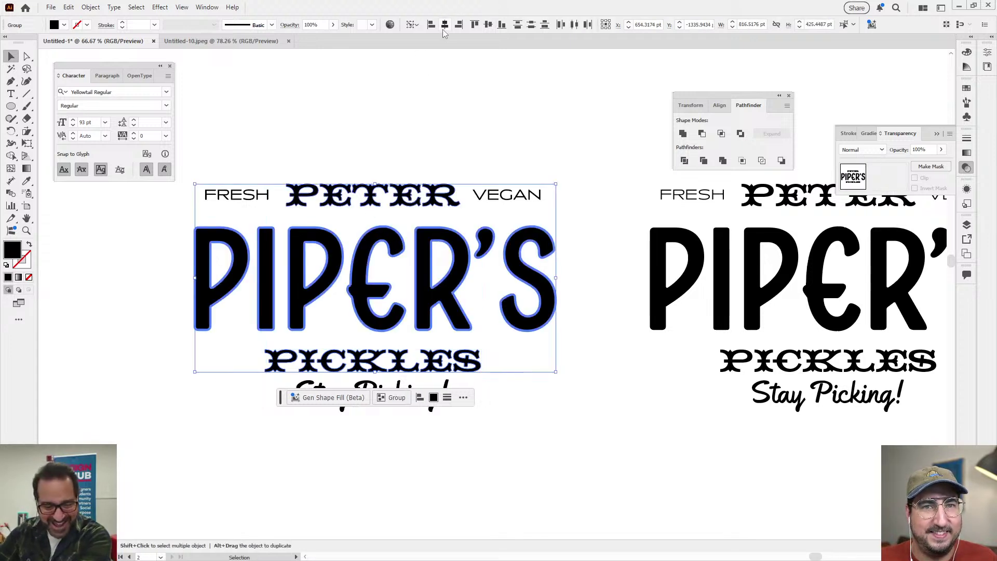
{"action": "left_click", "coordinate": [437, 78]}
- Group FRESH and VEGAN and center the pair horizontally on PIPER'S
{"action": "left_click", "coordinate": [480, 196], "text": "shift"}
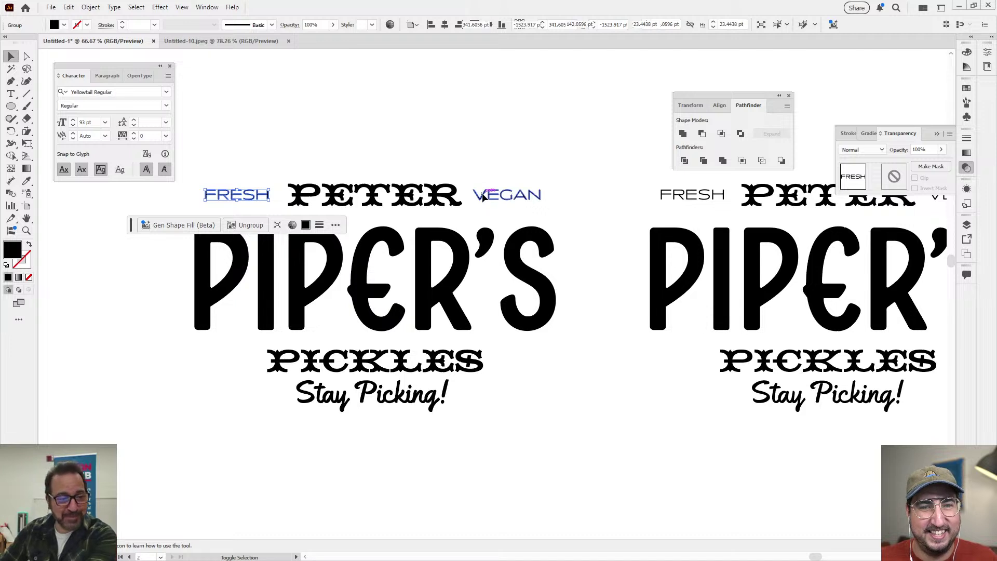
{"action": "left_click", "coordinate": [423, 270], "text": "shift"}
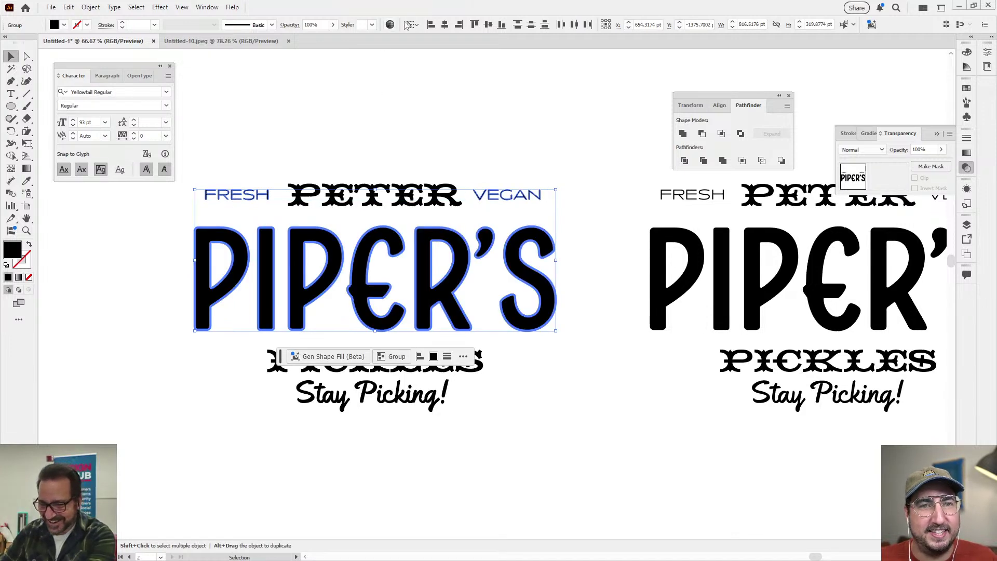
{"action": "left_click", "coordinate": [444, 24]}
{"action": "left_click", "coordinate": [246, 367]}
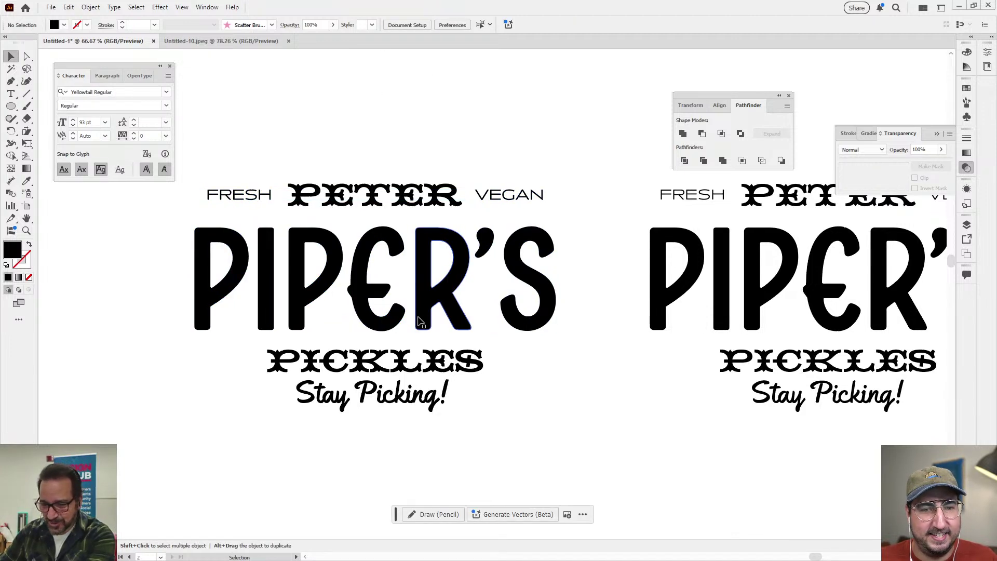
- Fill the PIPER'S lettering in the outlined copy with the dark green swatch
{"action": "left_click", "coordinate": [324, 396]}
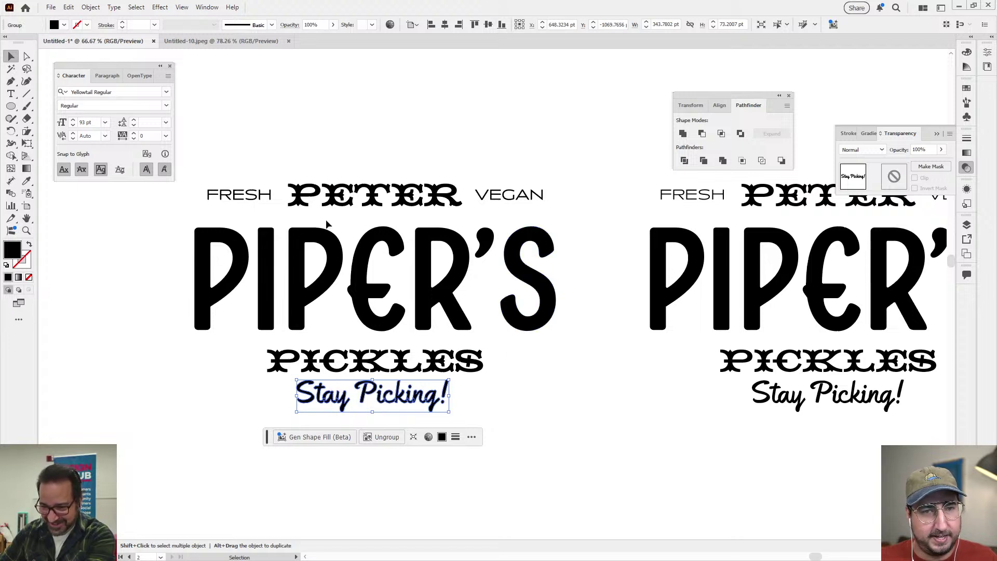
{"action": "left_click", "coordinate": [218, 275]}
{"action": "left_click", "coordinate": [966, 88]}
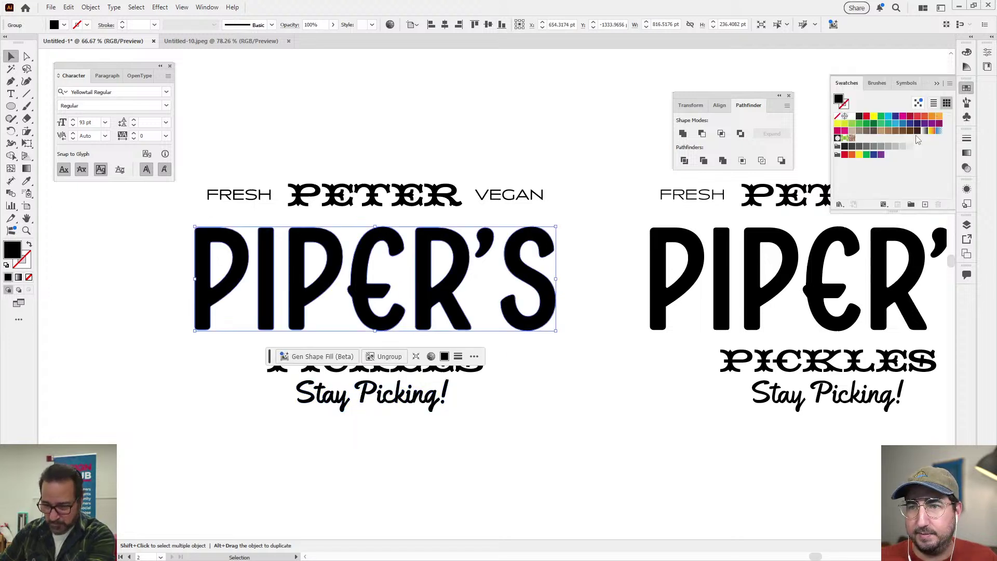
{"action": "left_click", "coordinate": [874, 123]}
- Fill PETER and PICKLES in the outlined copy with the light green swatch
{"action": "left_click", "coordinate": [429, 193]}
{"action": "left_click", "coordinate": [445, 194]}
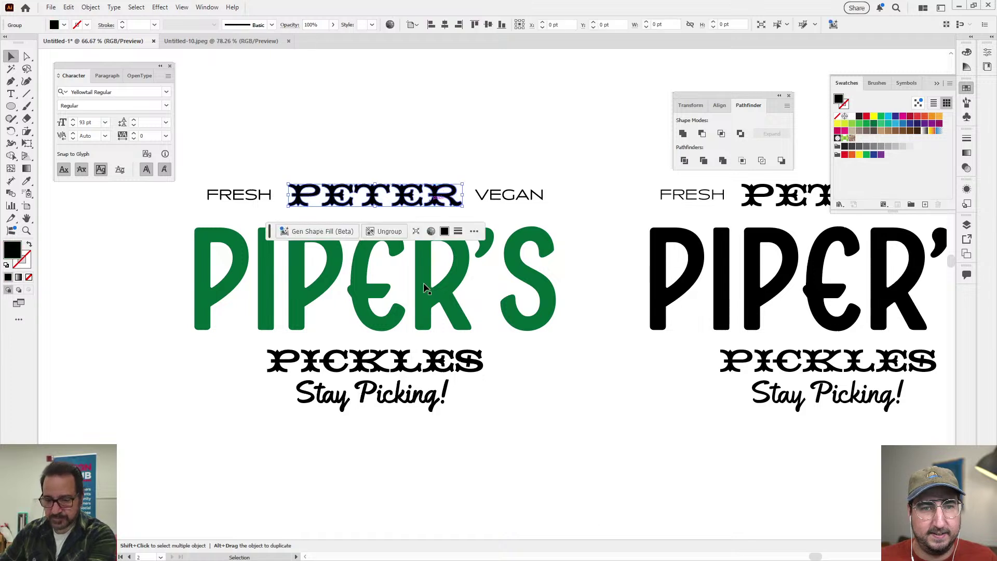
{"action": "left_click", "coordinate": [408, 359], "text": "shift"}
{"action": "left_click", "coordinate": [867, 124]}
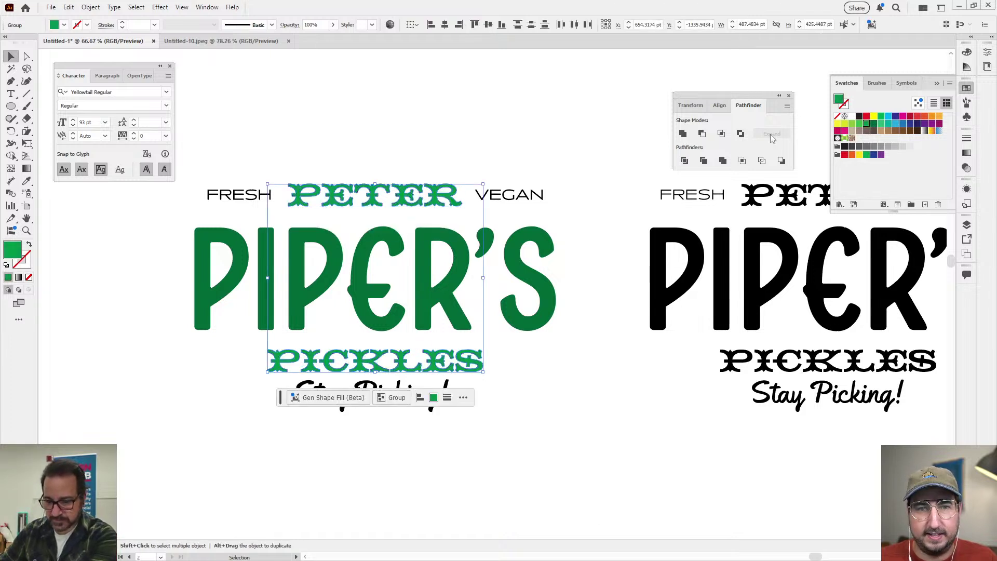
{"action": "left_click", "coordinate": [859, 124]}
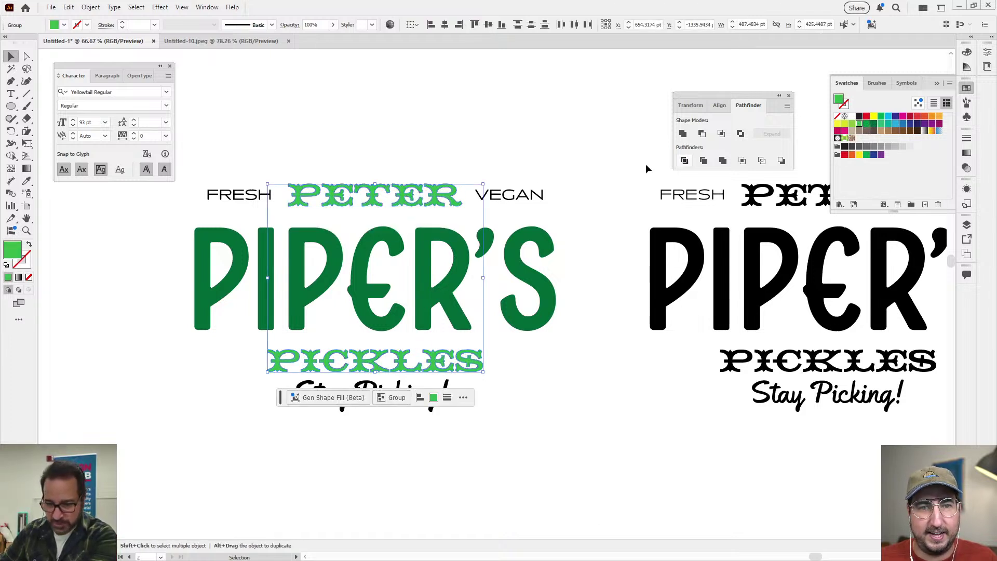
- Fill FRESH, VEGAN and the "Stay Picking!" tagline in the outlined copy with the yellow-green swatch
{"action": "left_click", "coordinate": [518, 195]}
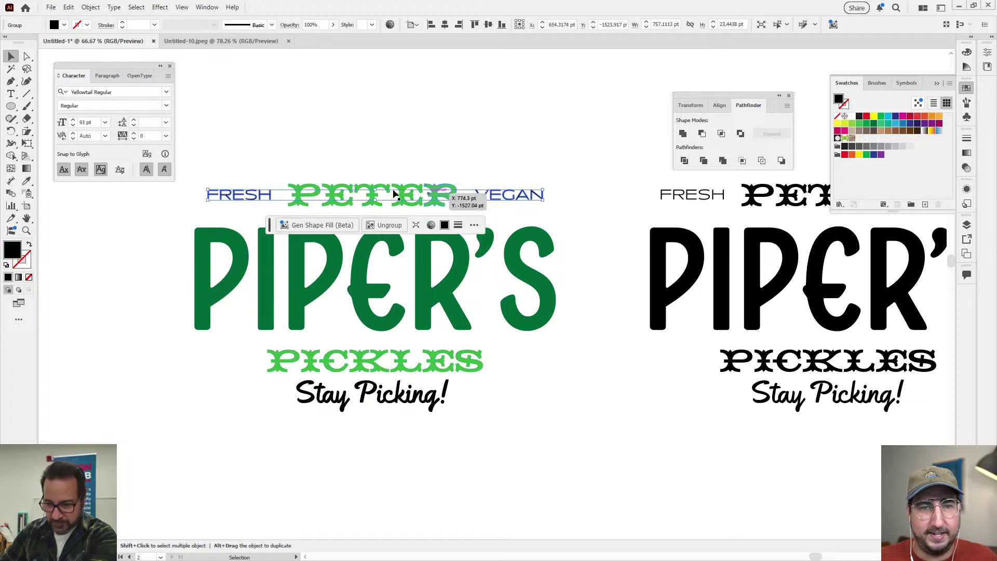
{"action": "left_click", "coordinate": [845, 124]}
{"action": "left_click", "coordinate": [453, 115]}
{"action": "left_click", "coordinate": [395, 397]}
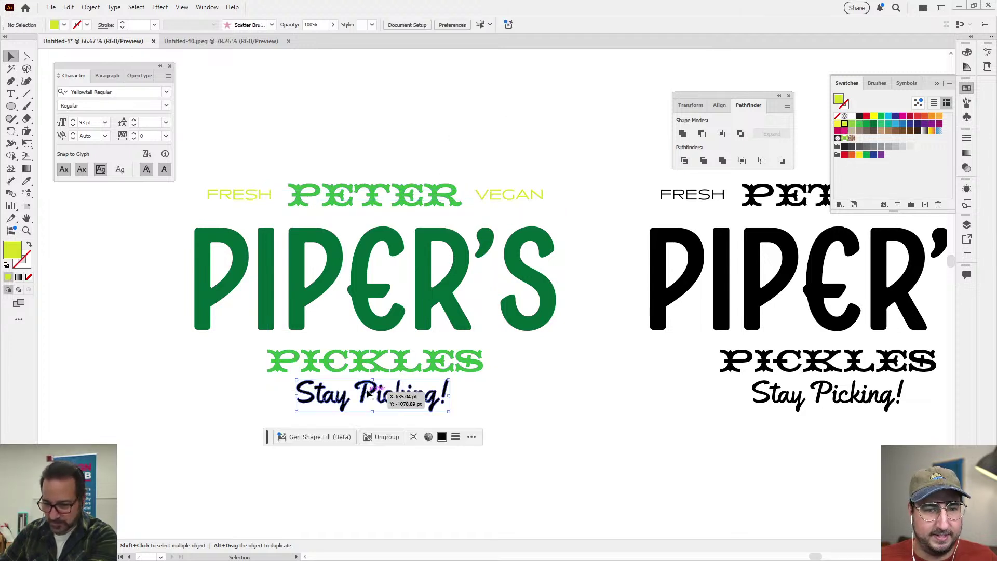
{"action": "left_click", "coordinate": [845, 125]}
{"action": "left_click", "coordinate": [511, 133]}
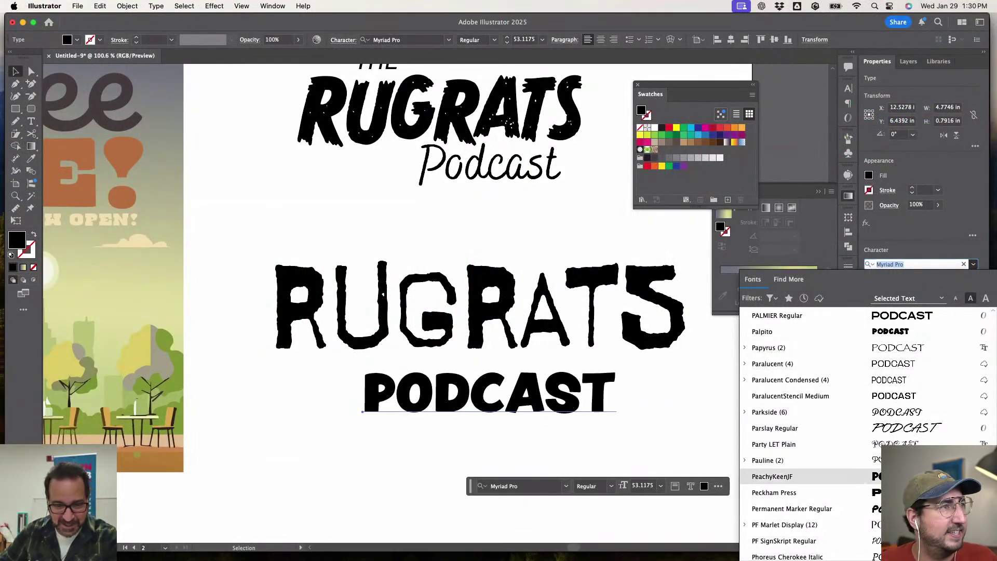
- Preview alternative fonts on the PODCAST text beneath RUGRATS and apply Rockwell to it
{"action": "scroll", "coordinate": [904, 437], "scroll_direction": "down", "scroll_amount": 3}
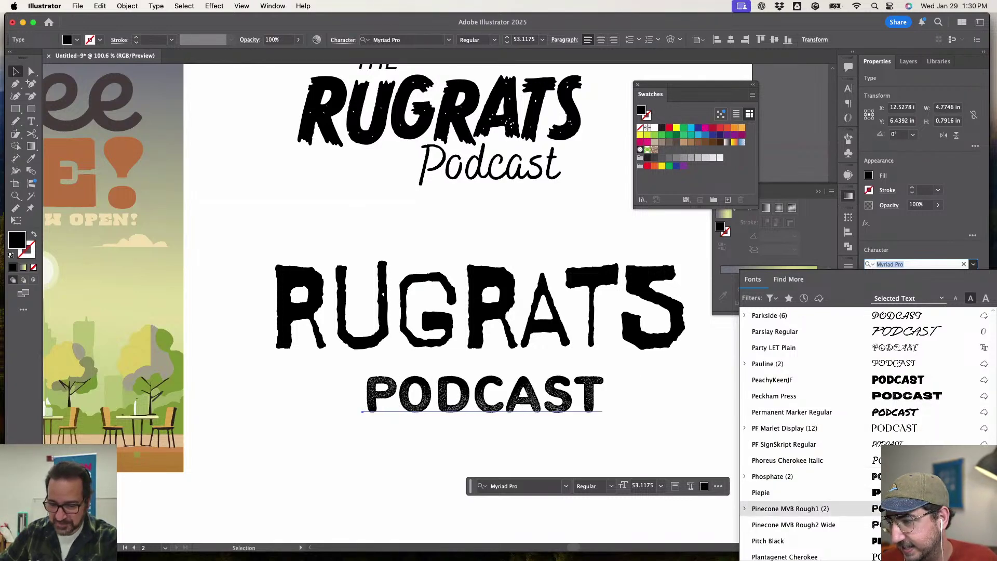
{"action": "scroll", "coordinate": [810, 508], "scroll_direction": "down", "scroll_amount": 4}
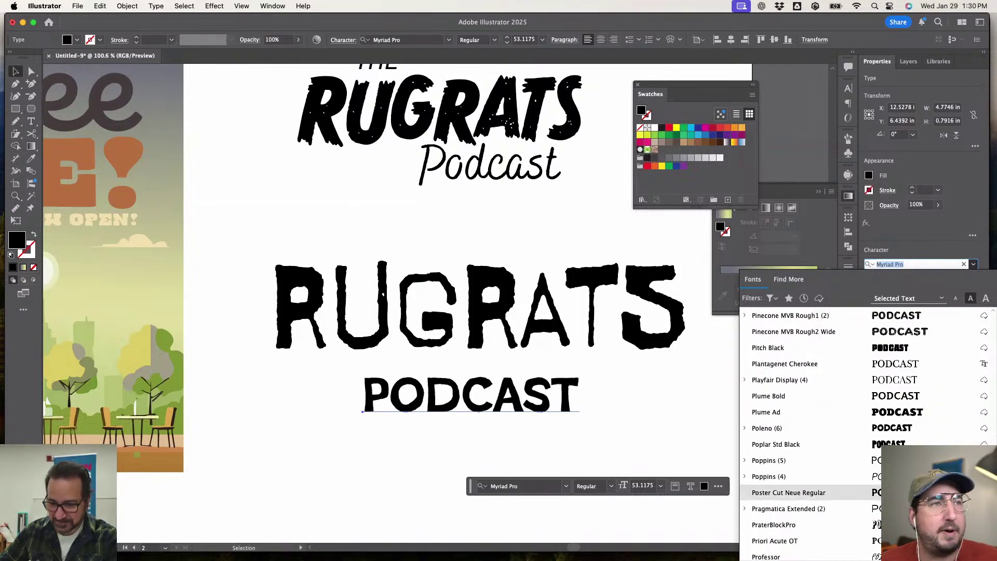
{"action": "scroll", "coordinate": [909, 468], "scroll_direction": "down", "scroll_amount": 2}
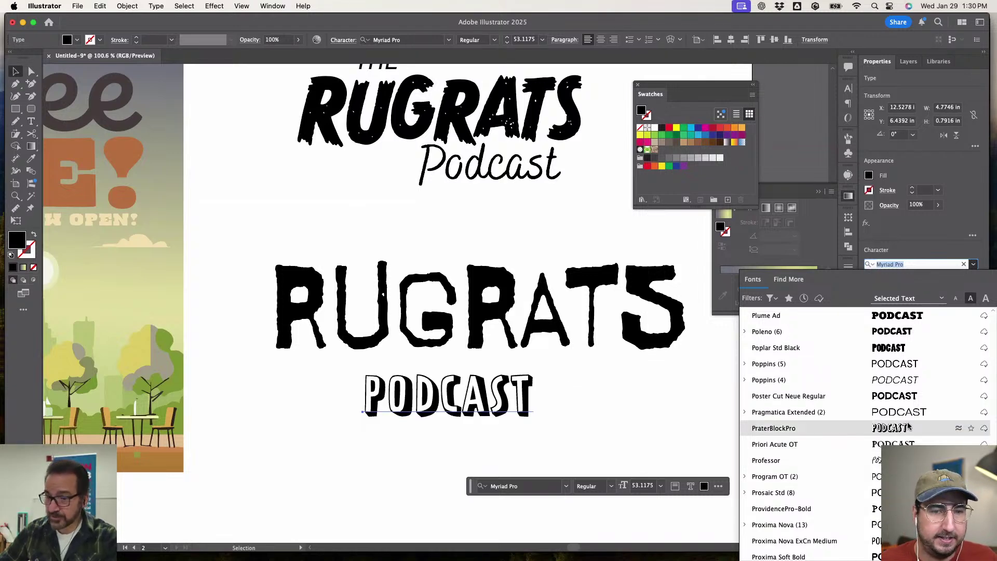
{"action": "scroll", "coordinate": [906, 413], "scroll_direction": "down", "scroll_amount": 2}
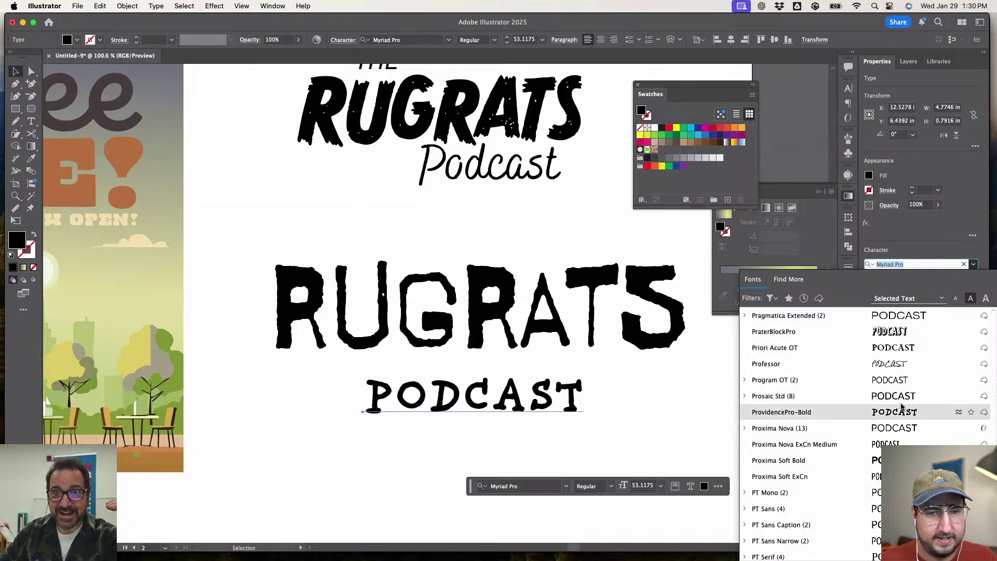
{"action": "scroll", "coordinate": [902, 402], "scroll_direction": "down", "scroll_amount": 2}
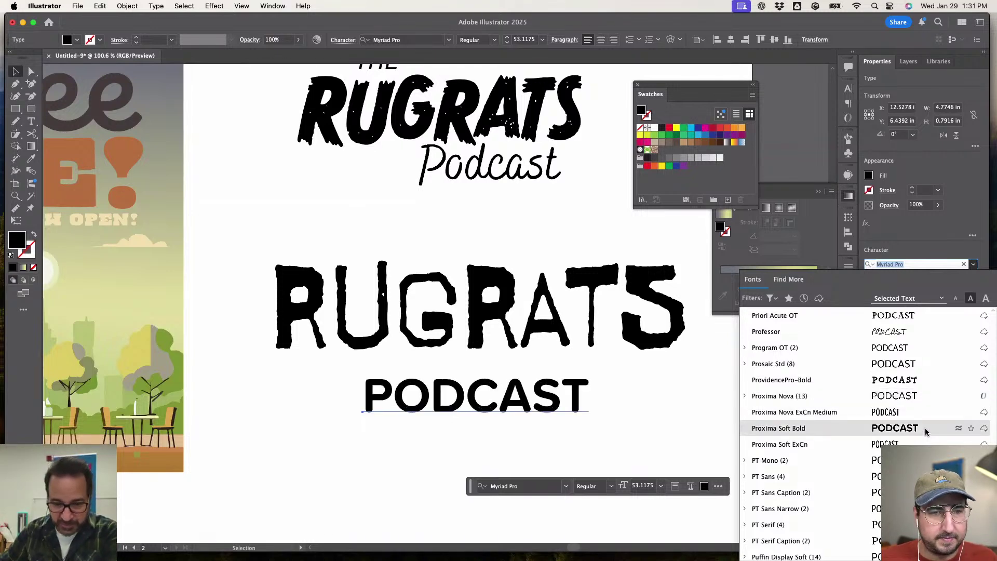
{"action": "scroll", "coordinate": [926, 432], "scroll_direction": "down", "scroll_amount": 3}
{"action": "scroll", "coordinate": [925, 431], "scroll_direction": "down", "scroll_amount": 5}
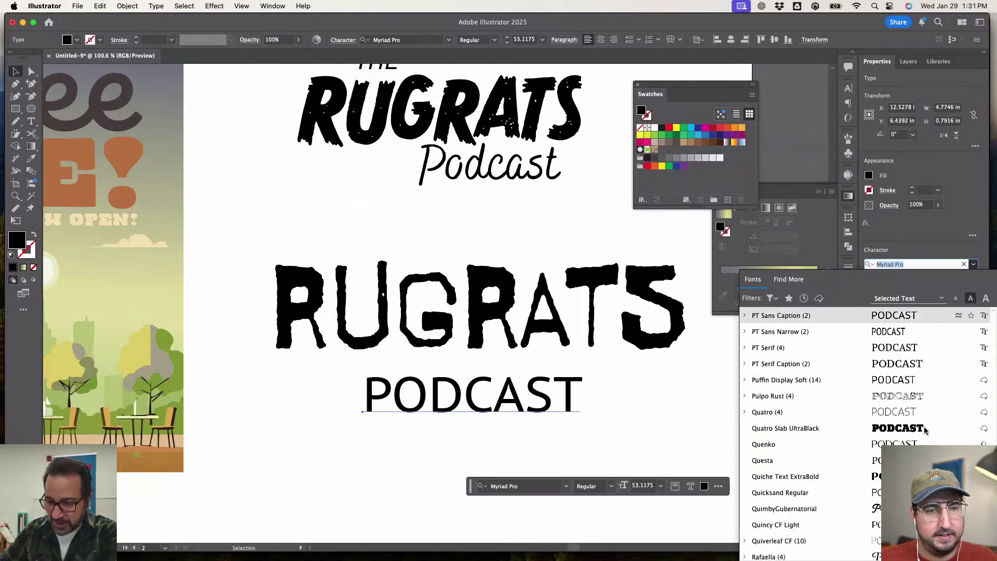
{"action": "scroll", "coordinate": [910, 432], "scroll_direction": "down", "scroll_amount": 2}
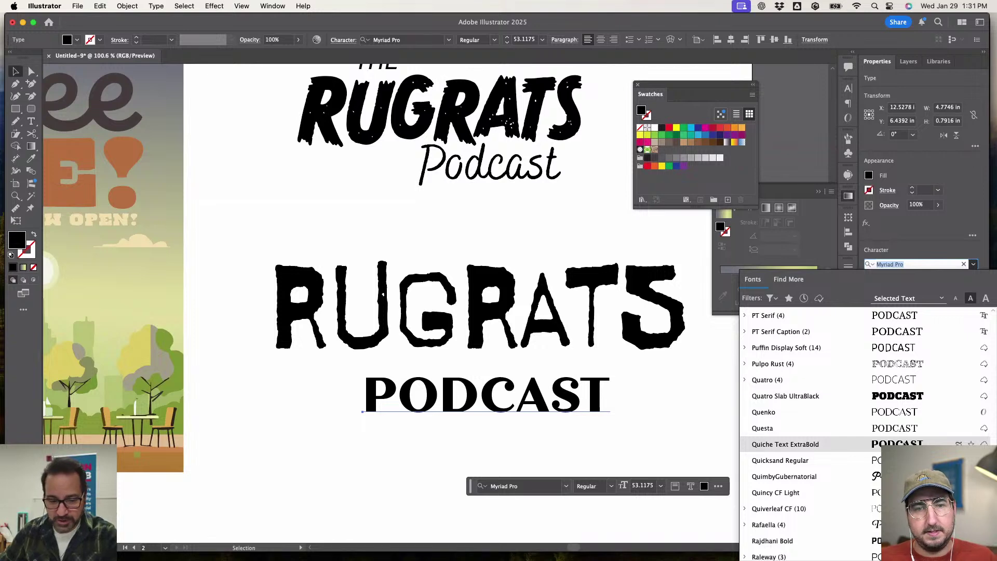
{"action": "scroll", "coordinate": [864, 431], "scroll_direction": "down", "scroll_amount": 2}
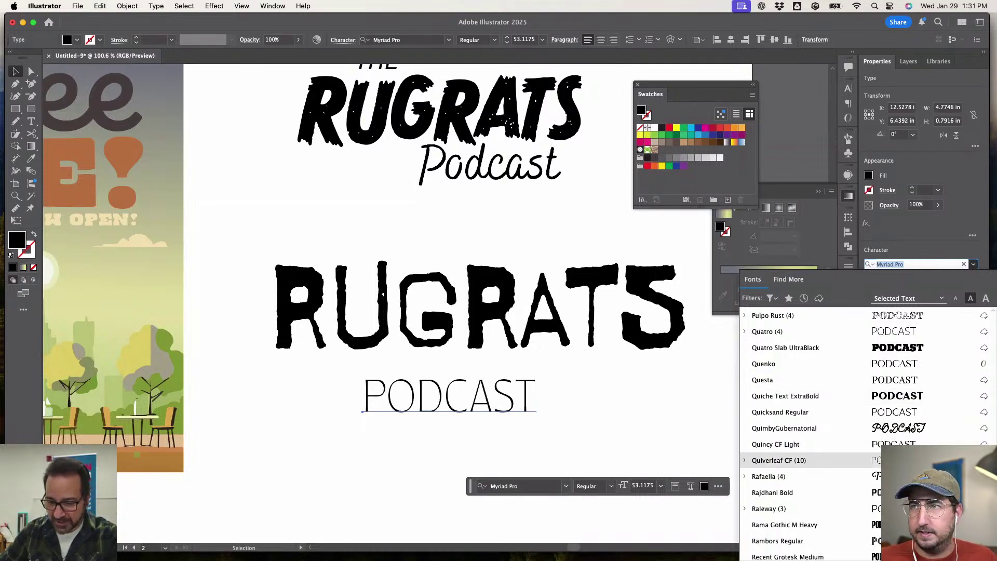
{"action": "scroll", "coordinate": [903, 456], "scroll_direction": "down", "scroll_amount": 1}
{"action": "scroll", "coordinate": [903, 436], "scroll_direction": "down", "scroll_amount": 6}
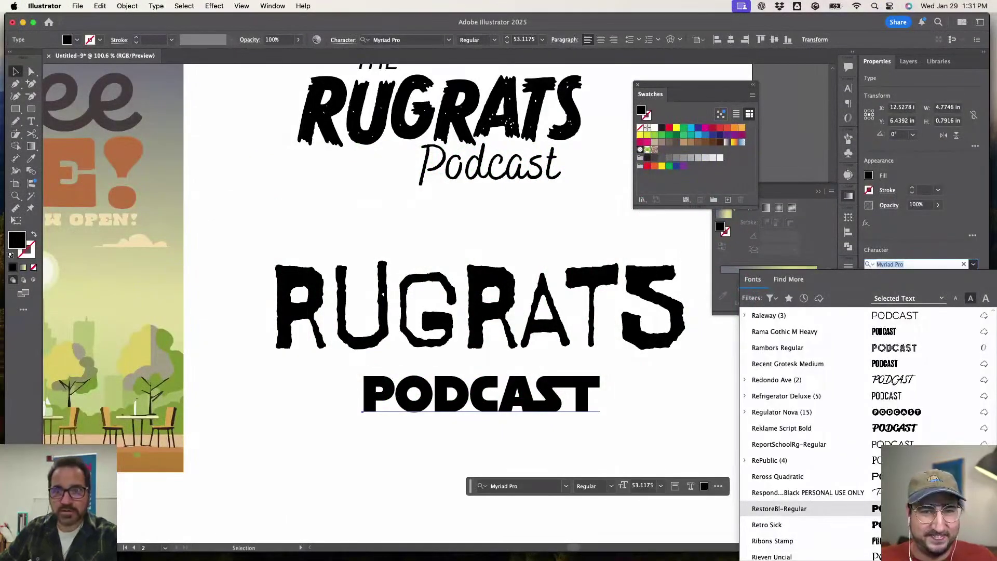
{"action": "scroll", "coordinate": [862, 427], "scroll_direction": "down", "scroll_amount": 3}
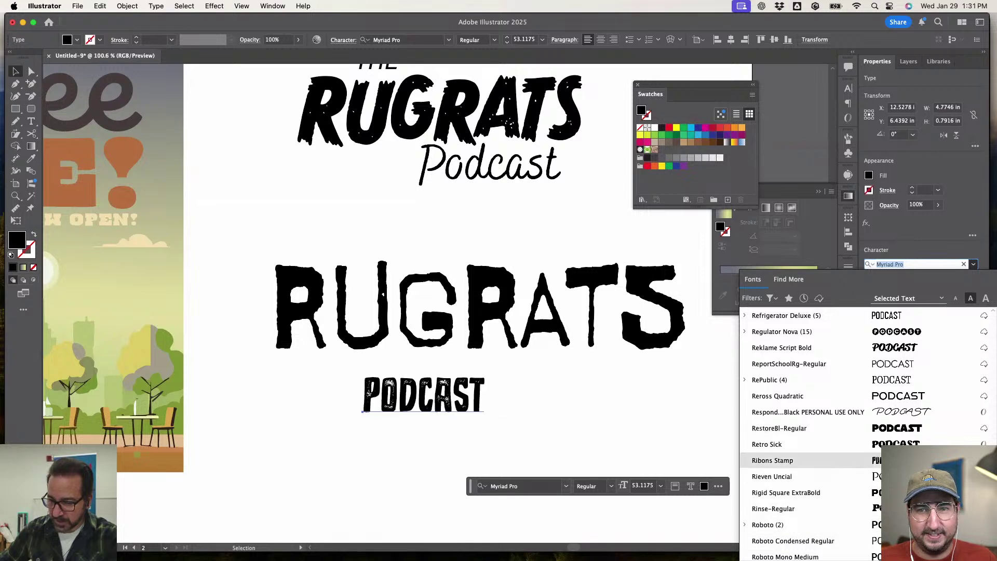
{"action": "scroll", "coordinate": [861, 437], "scroll_direction": "down", "scroll_amount": 2}
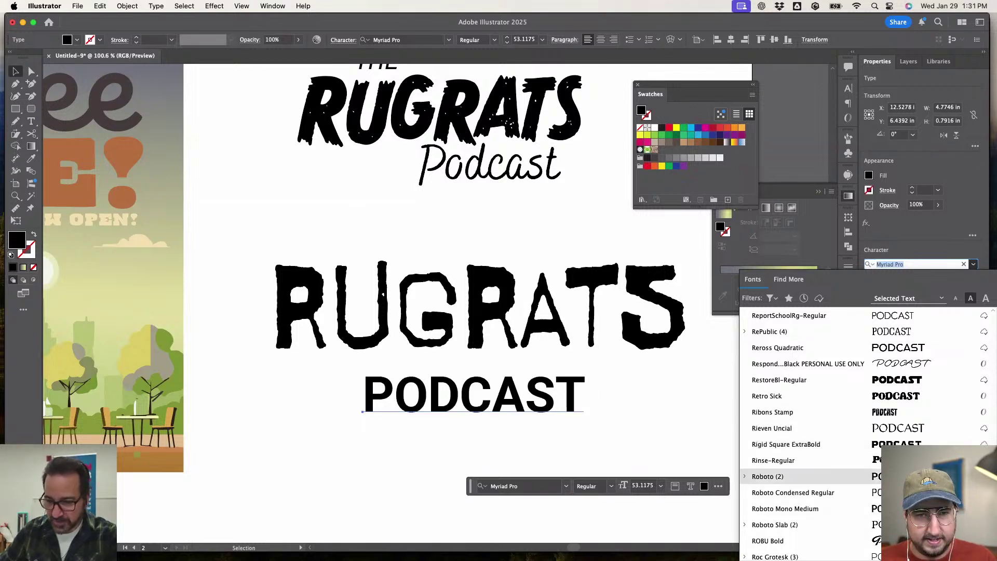
{"action": "scroll", "coordinate": [799, 412], "scroll_direction": "down", "scroll_amount": 4}
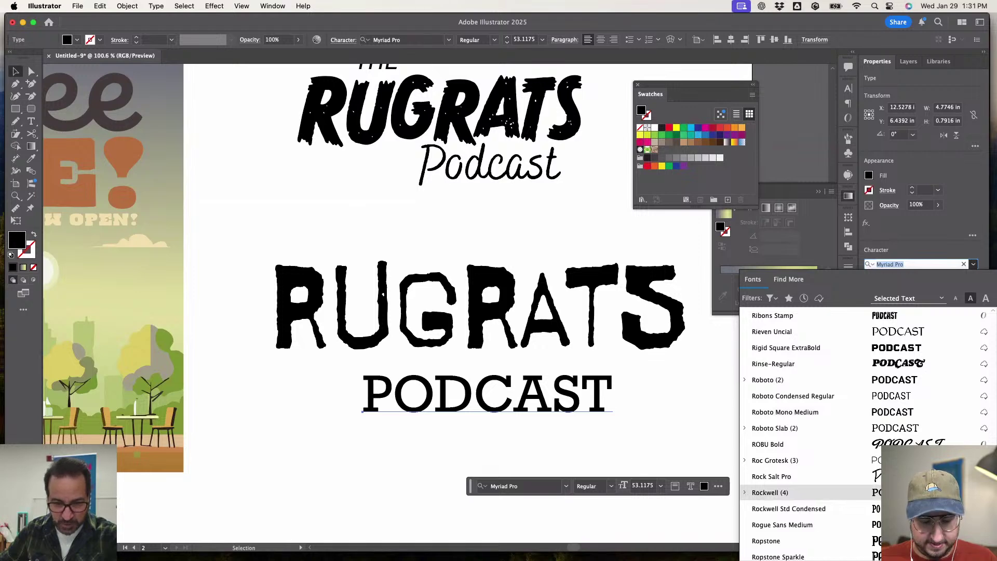
{"action": "left_click", "coordinate": [769, 493]}
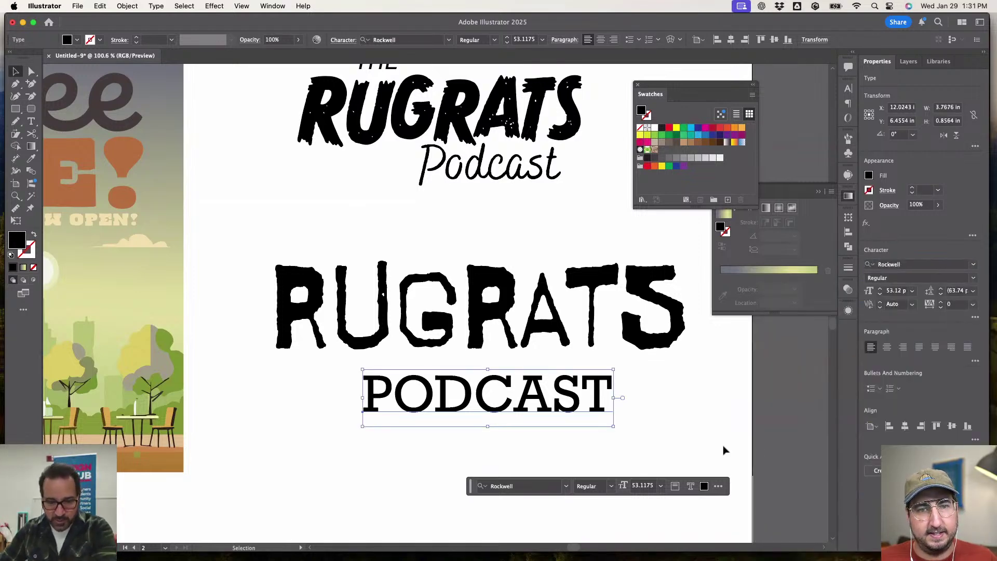
- Move PODCAST closer beneath RUGRATS and scale it down proportionally to about 25.6 pt
{"action": "left_click", "coordinate": [723, 447]}
{"action": "left_click_drag", "start_coordinate": [548, 385], "coordinate": [521, 375]}
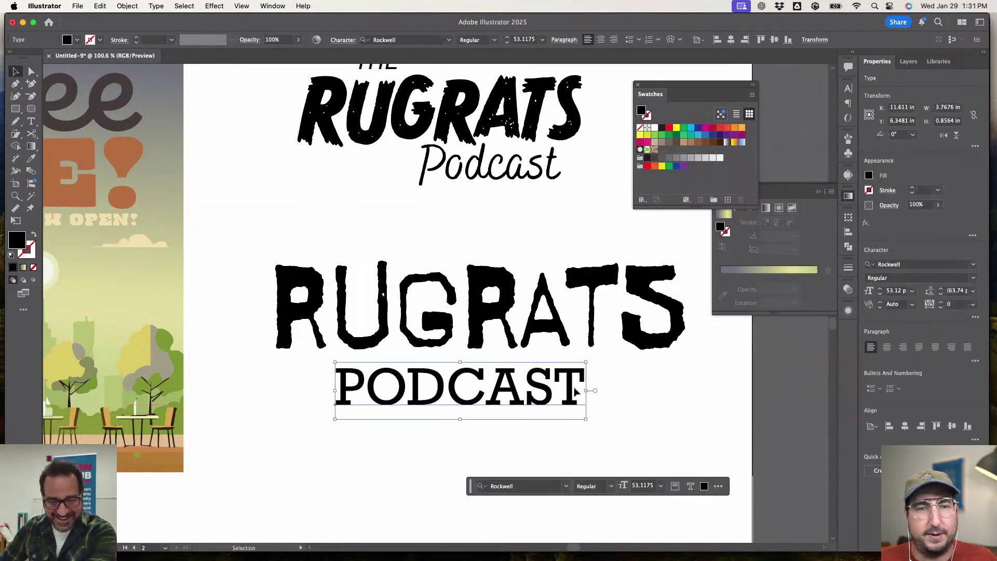
{"action": "left_click_drag", "start_coordinate": [587, 412], "coordinate": [519, 390]}
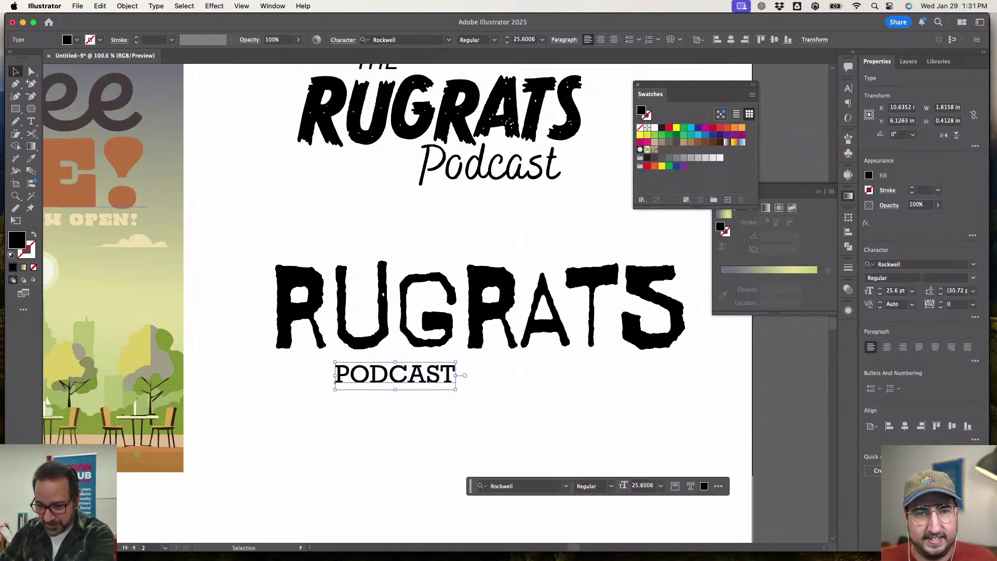
- Make the PODCAST text bold and set its tracking to 500
{"action": "left_click", "coordinate": [973, 278]}
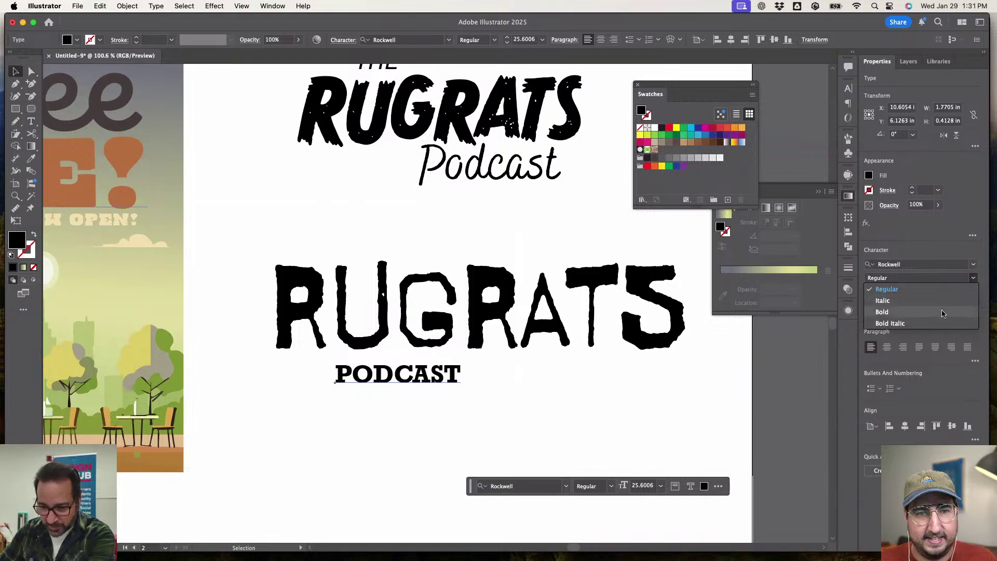
{"action": "left_click", "coordinate": [944, 312]}
{"action": "left_click", "coordinate": [964, 307]}
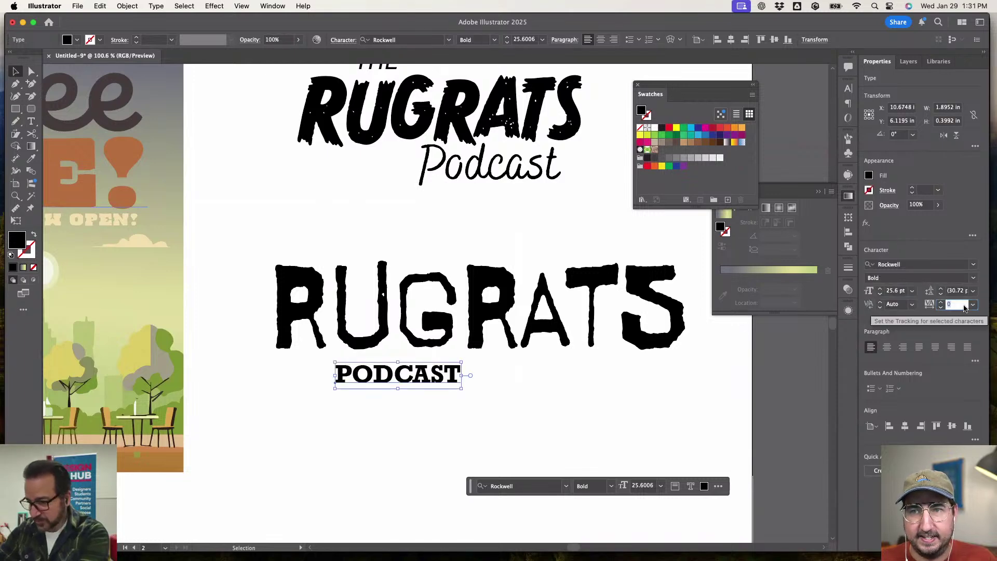
{"action": "type", "text": "500"}
{"action": "key", "text": "Return"}
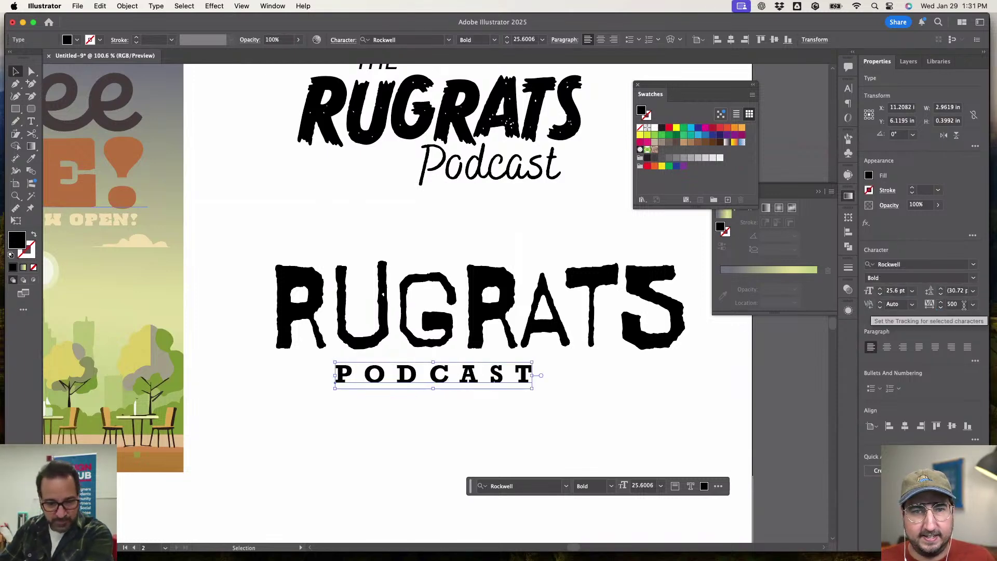
- Tighten the PODCAST text by setting its tracking to 25
{"action": "left_click", "coordinate": [962, 306]}
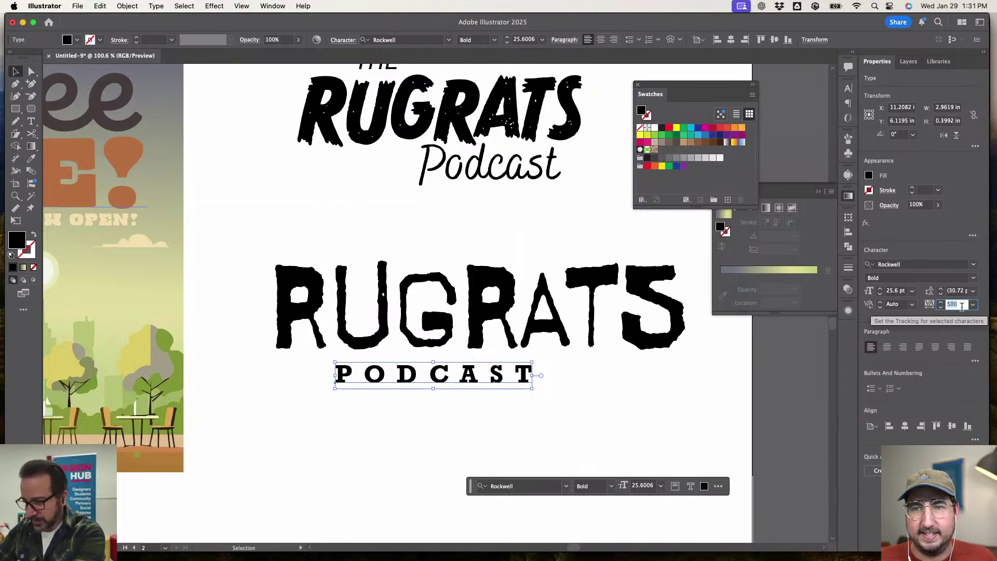
{"action": "type", "text": "25"}
{"action": "key", "text": "Return"}
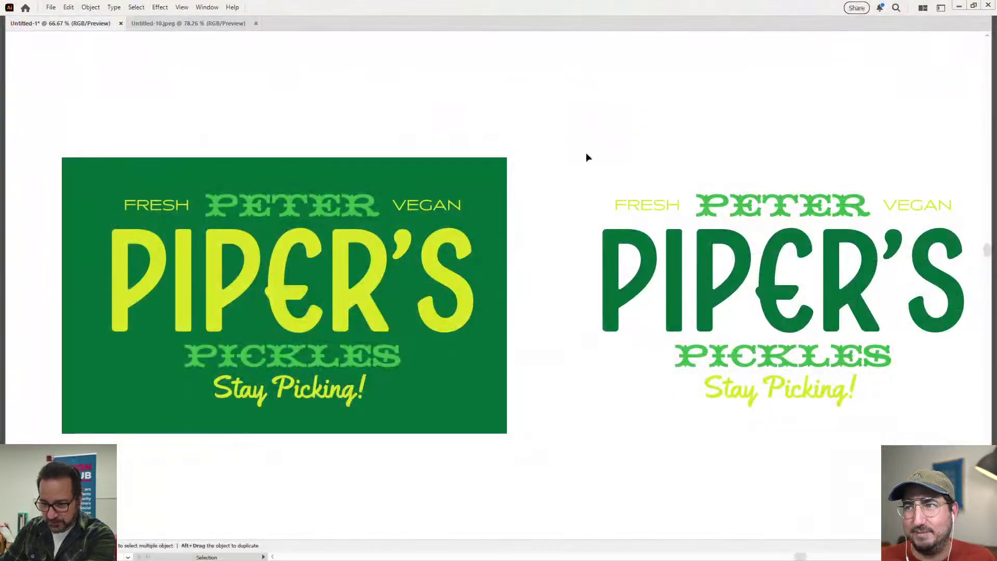
- Move the whole green outlined lockup on white closer to the version on the dark green panel
{"action": "left_click_drag", "start_coordinate": [587, 139], "coordinate": [928, 414]}
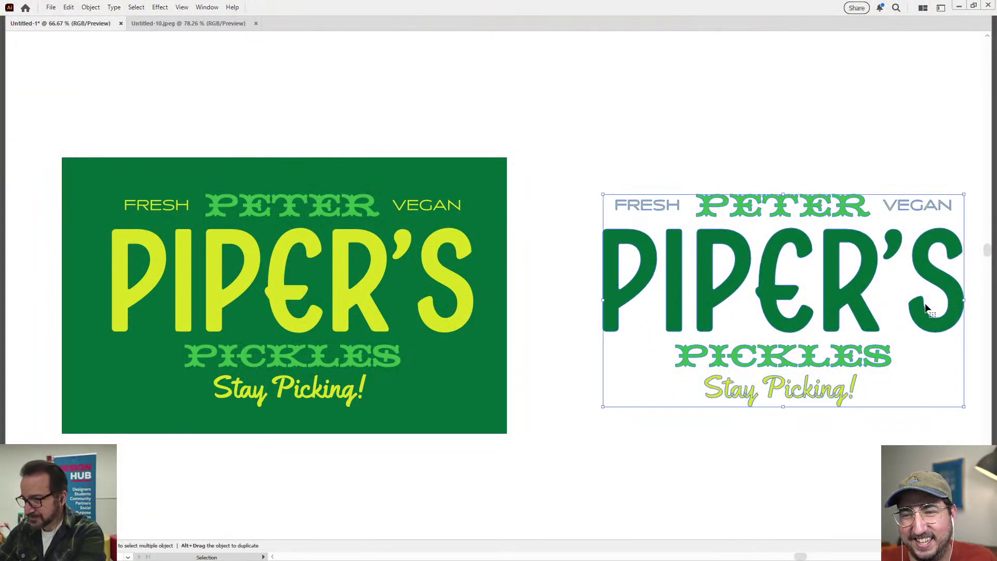
{"action": "left_click_drag", "start_coordinate": [955, 278], "coordinate": [894, 275]}
{"action": "left_click", "coordinate": [558, 178]}
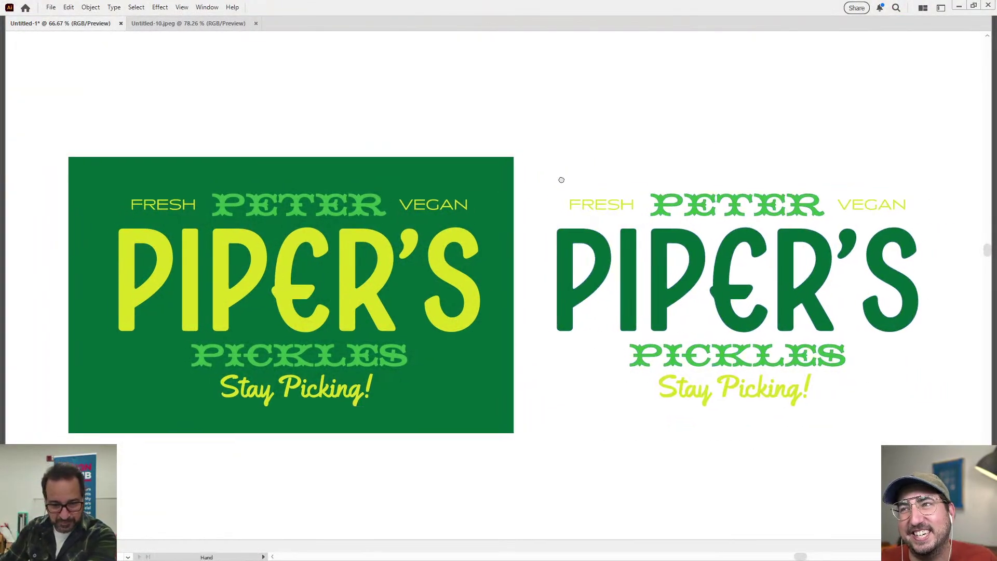
{"action": "left_click_drag", "start_coordinate": [559, 178], "coordinate": [558, 160]}
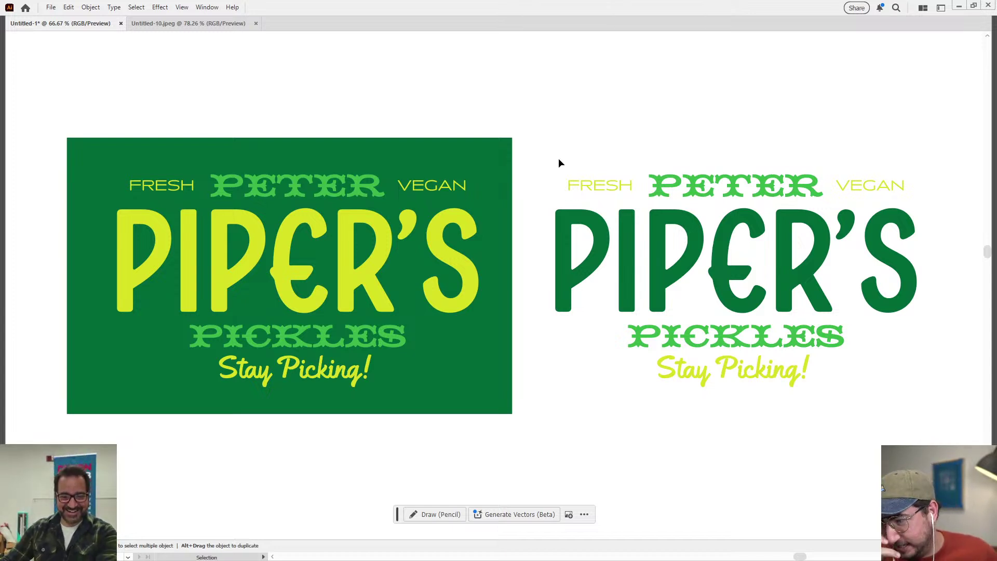
- Replace the "Stay Picking!" tagline in the black editable lockup with "It's Sooooo Pickly!"
{"action": "key", "text": "space"}
{"action": "left_click_drag", "start_coordinate": [789, 244], "coordinate": [542, 329]}
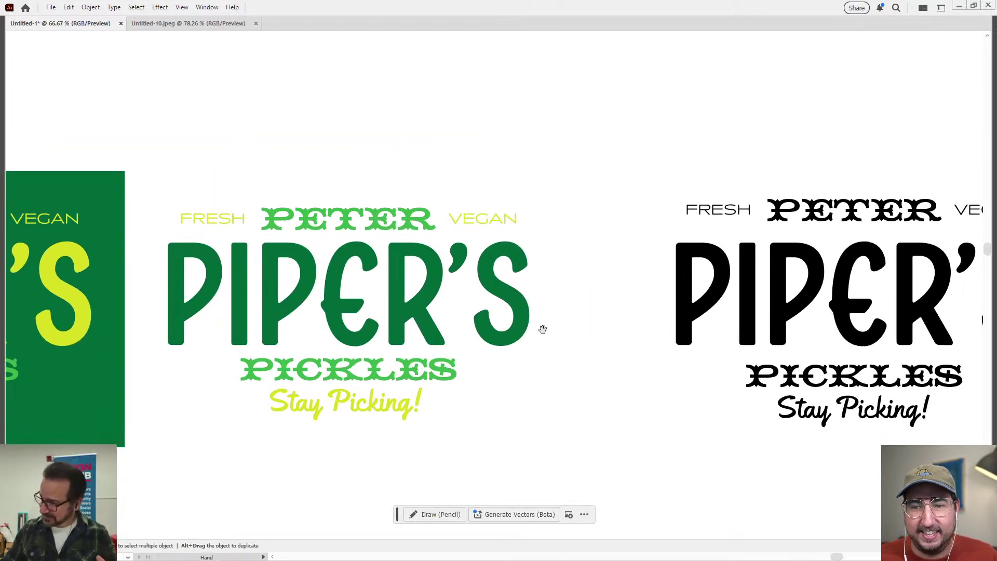
{"action": "triple_click", "coordinate": [805, 407]}
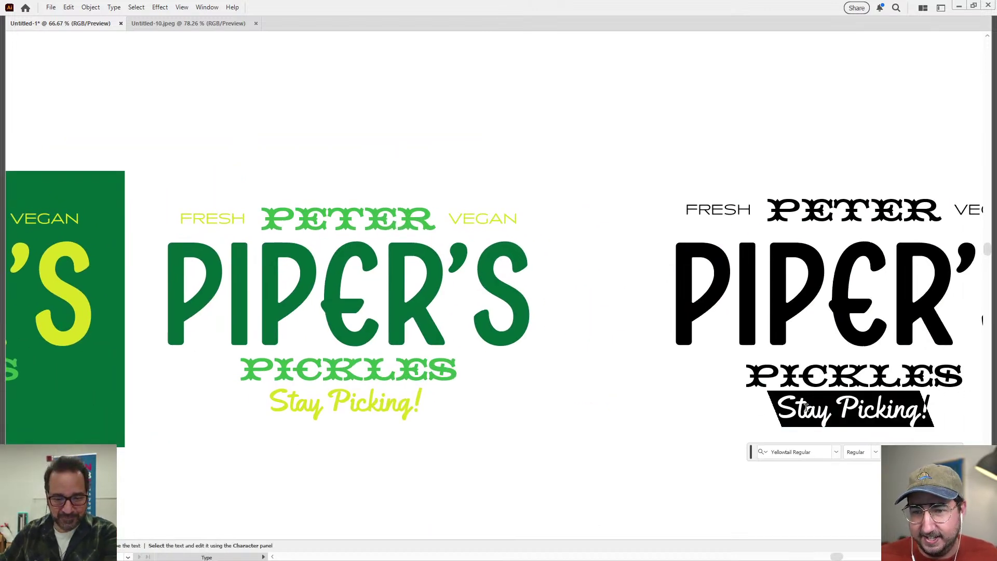
{"action": "type", "text": "It's Soo"}
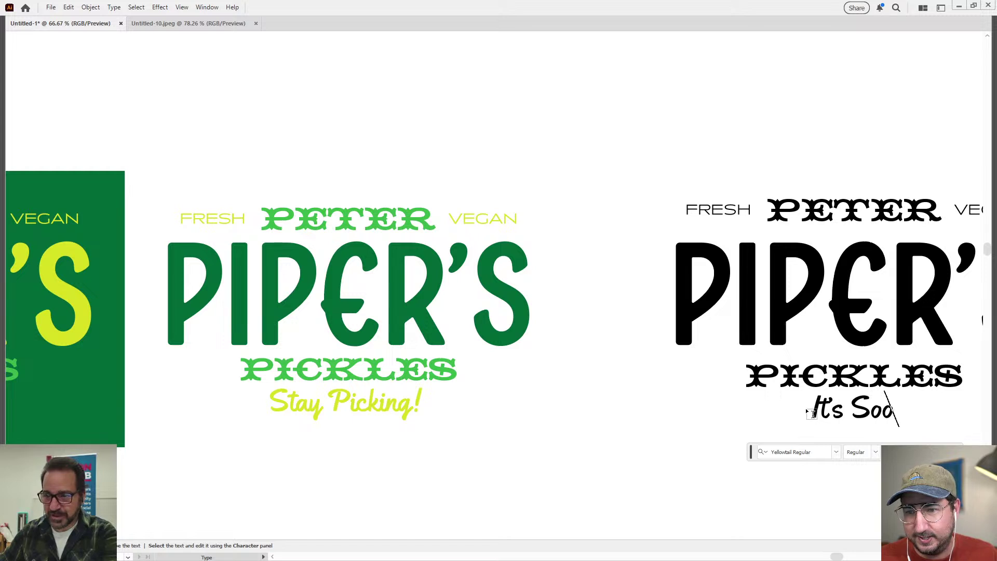
{"action": "type", "text": "ooo Pic"}
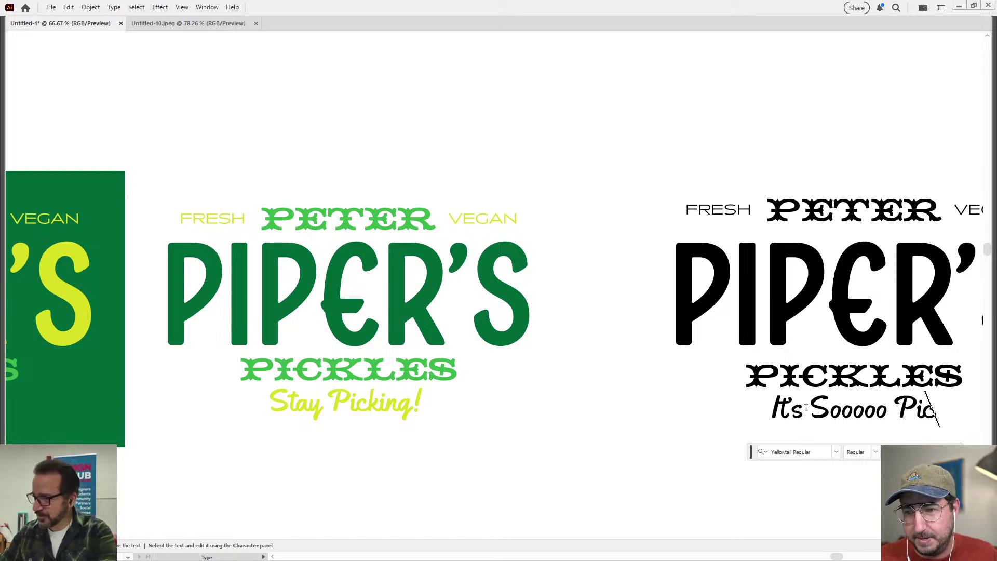
{"action": "type", "text": "kly"}
{"action": "key", "text": "BackSpace"}
{"action": "type", "text": "y"}
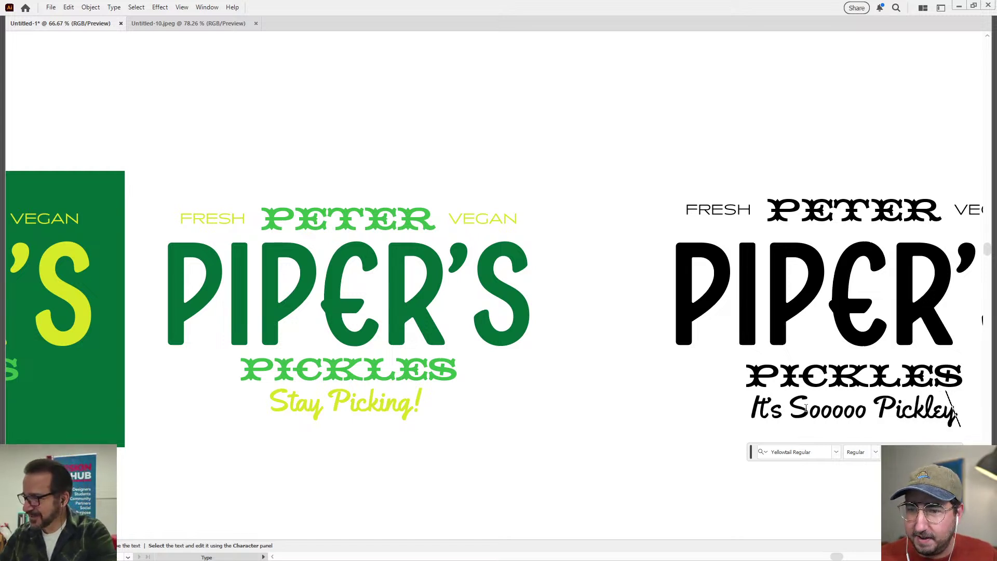
{"action": "key", "text": "BackSpace"}
{"action": "type", "text": "y"}
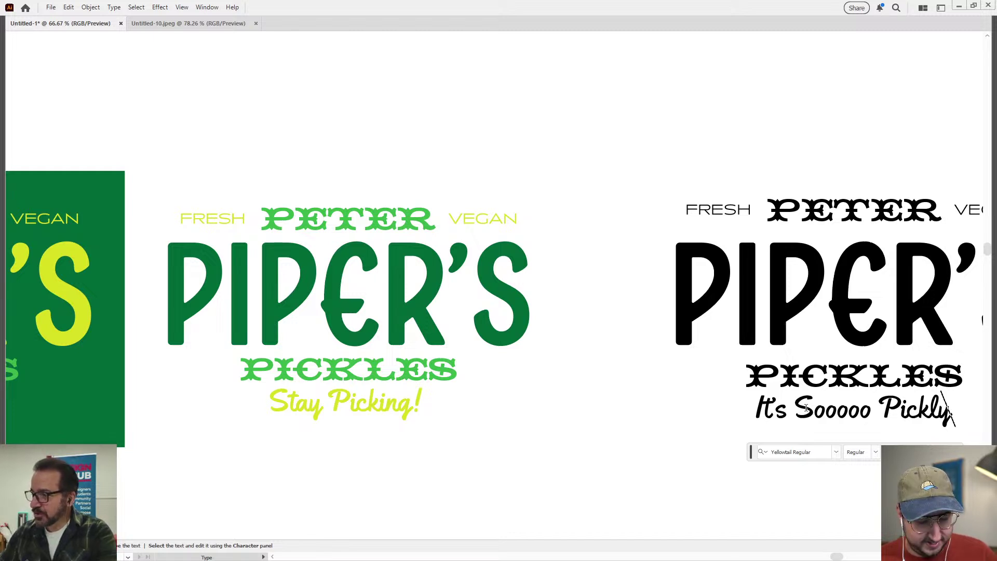
{"action": "type", "text": "!"}
{"action": "key", "text": "Escape"}
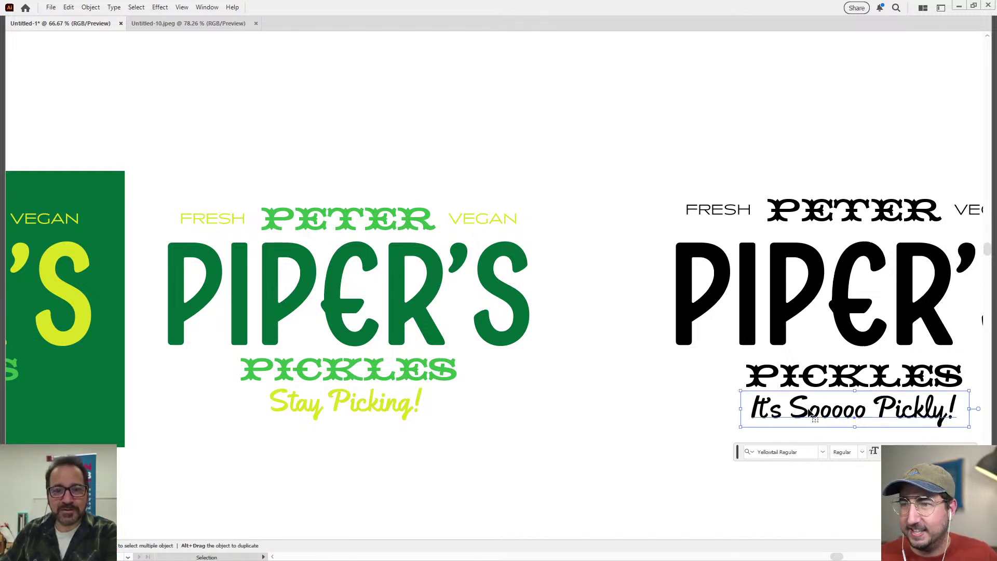
- Copy the "It's Sooooo Pickly!" tagline to the dark green panel and sample the old tagline's yellow-green color onto it
{"action": "left_click_drag", "start_coordinate": [753, 410], "coordinate": [138, 387]}
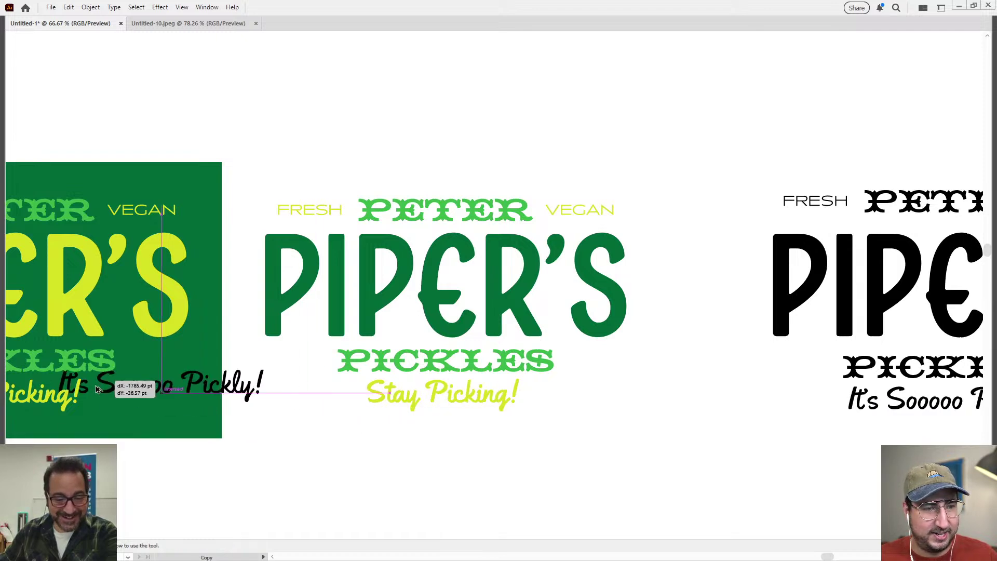
{"action": "scroll", "coordinate": [138, 387], "scroll_direction": "left", "scroll_amount": 10}
{"action": "key", "text": "i"}
{"action": "left_click", "coordinate": [351, 396]}
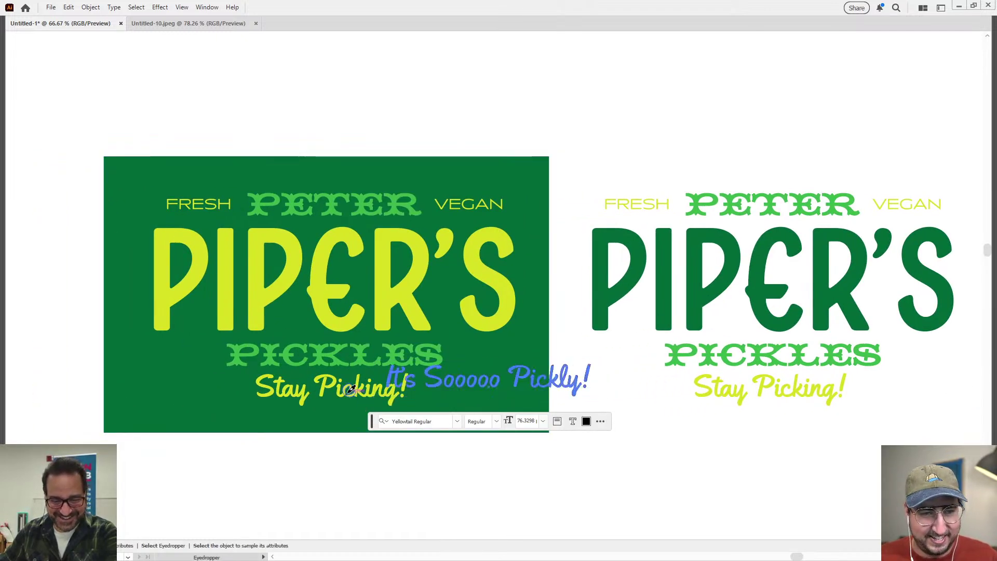
- Position the copied tagline beneath PICKLES on the dark green panel and delete the outlined "Stay Picking!" there
{"action": "key", "text": "v"}
{"action": "left_click_drag", "start_coordinate": [439, 385], "coordinate": [289, 394]}
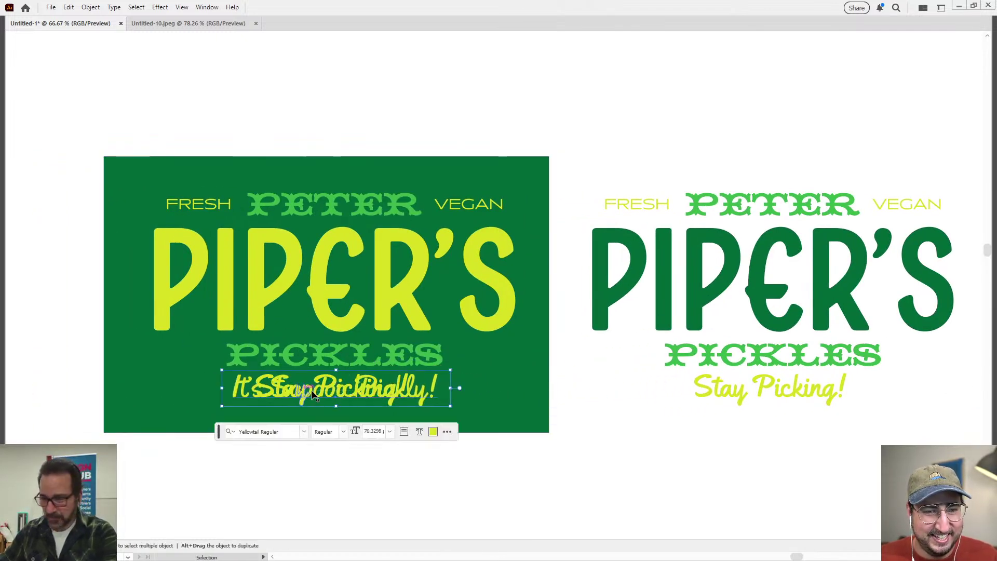
{"action": "left_click", "coordinate": [391, 405]}
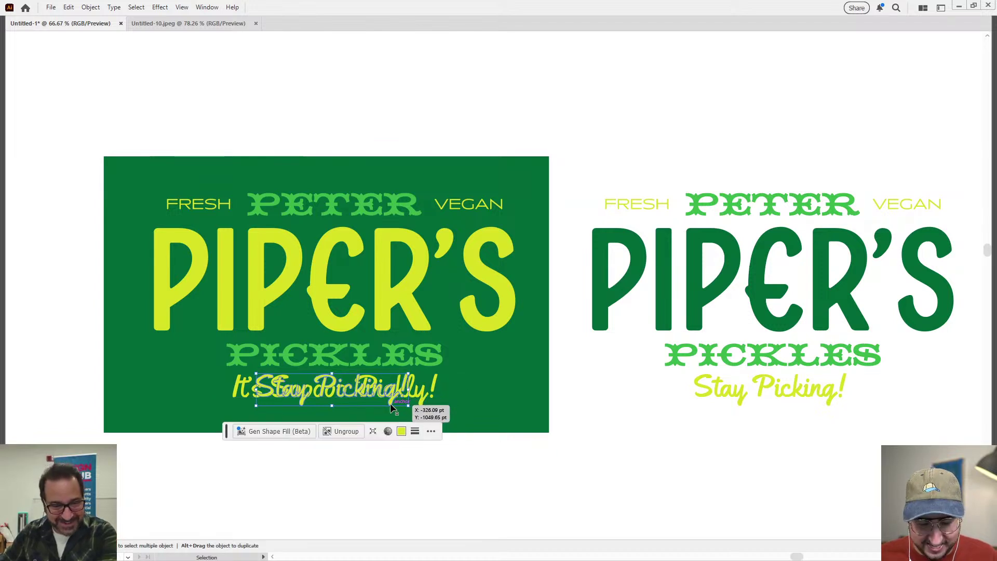
{"action": "key", "text": "Delete"}
- Center the "It's Sooooo Pickly!" tagline horizontally on the dark green panel
{"action": "left_click_drag", "start_coordinate": [223, 416], "coordinate": [496, 351]}
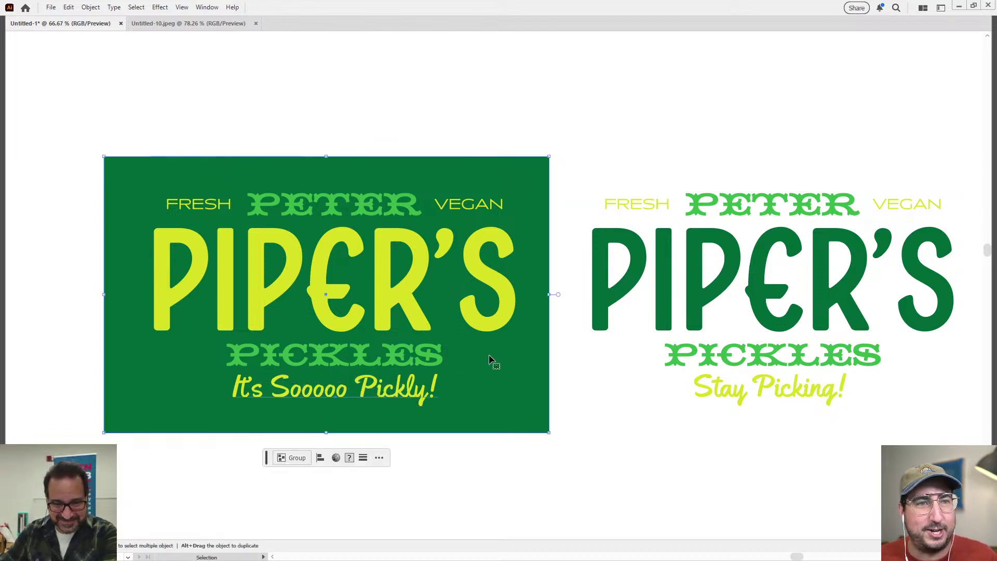
{"action": "key", "text": "Tab"}
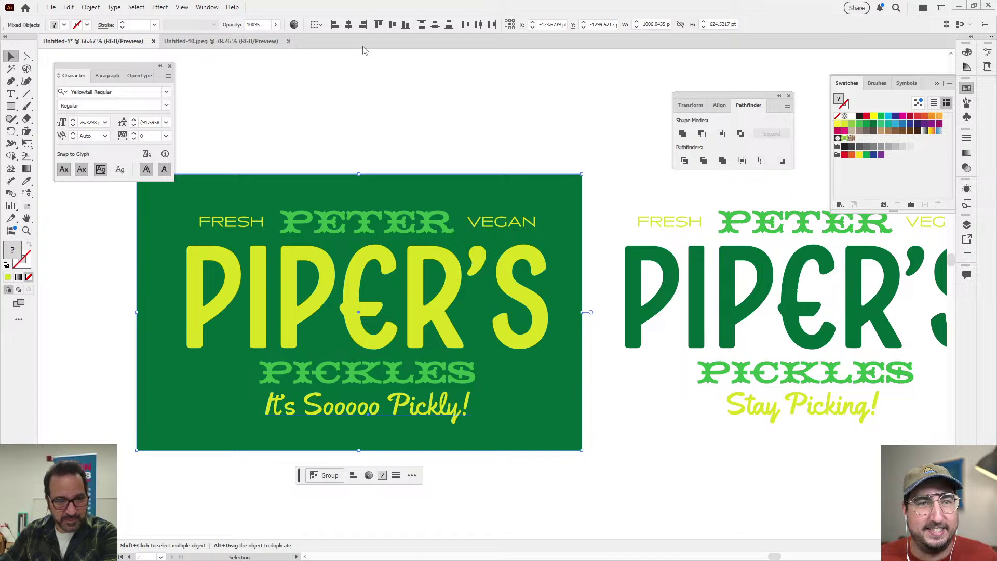
{"action": "left_click", "coordinate": [365, 81]}
{"action": "scroll", "coordinate": [462, 372], "scroll_direction": "down", "scroll_amount": 1}
- Scale the "It's Sooooo Pickly!" tagline on the dark green panel down to about 56 pt
{"action": "left_click", "coordinate": [462, 373]}
{"action": "key", "text": "s"}
{"action": "left_click_drag", "start_coordinate": [561, 267], "coordinate": [490, 308]}
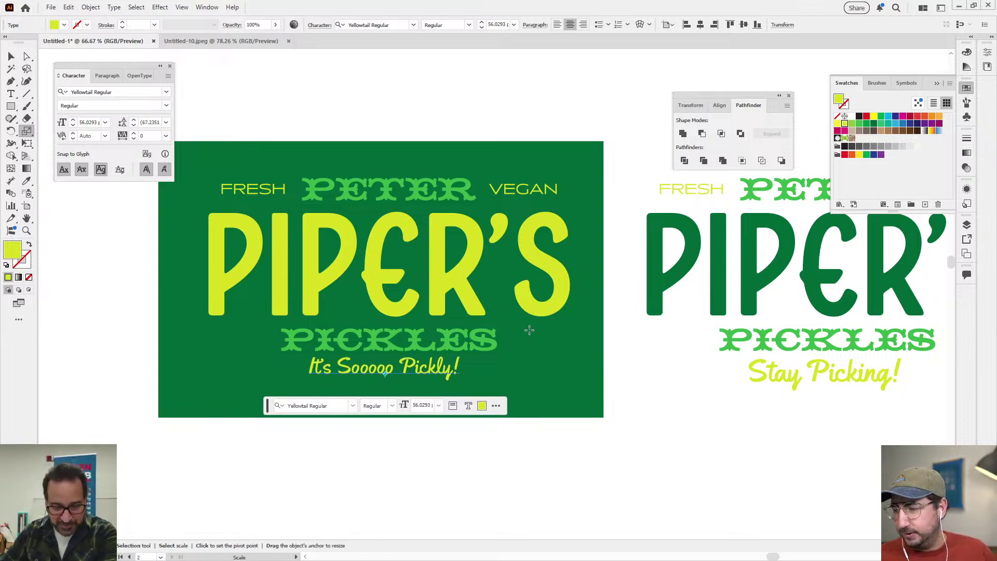
{"action": "key", "text": "v"}
{"action": "left_click", "coordinate": [706, 426]}
{"action": "mouse_move", "coordinate": [453, 373]}
{"action": "left_mouse_down"}
{"action": "mouse_move", "coordinate": [564, 365]}
{"action": "mouse_move", "coordinate": [595, 385]}
{"action": "left_mouse_up"}
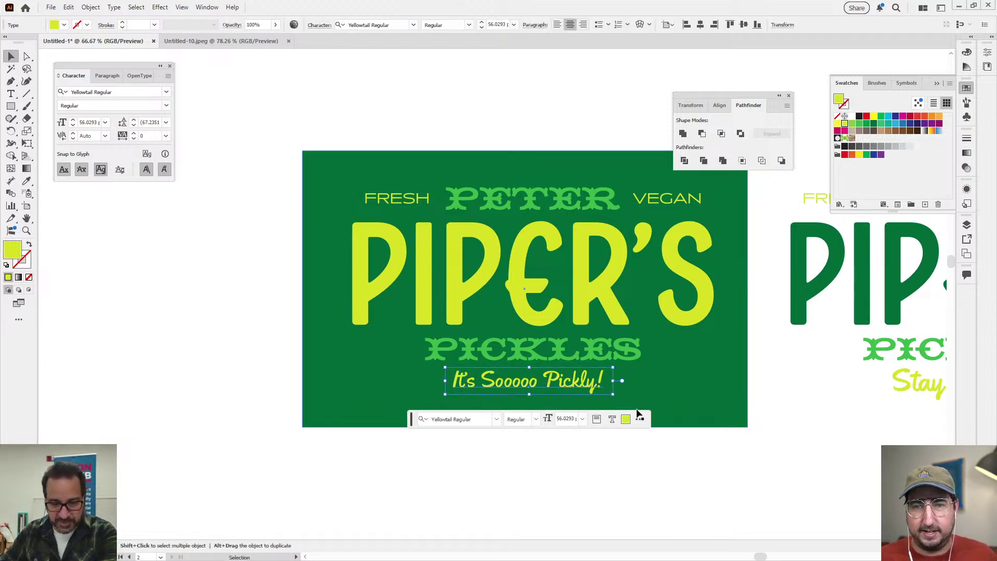
{"action": "left_click", "coordinate": [859, 394]}
{"action": "left_click_drag", "start_coordinate": [791, 392], "coordinate": [646, 400]}
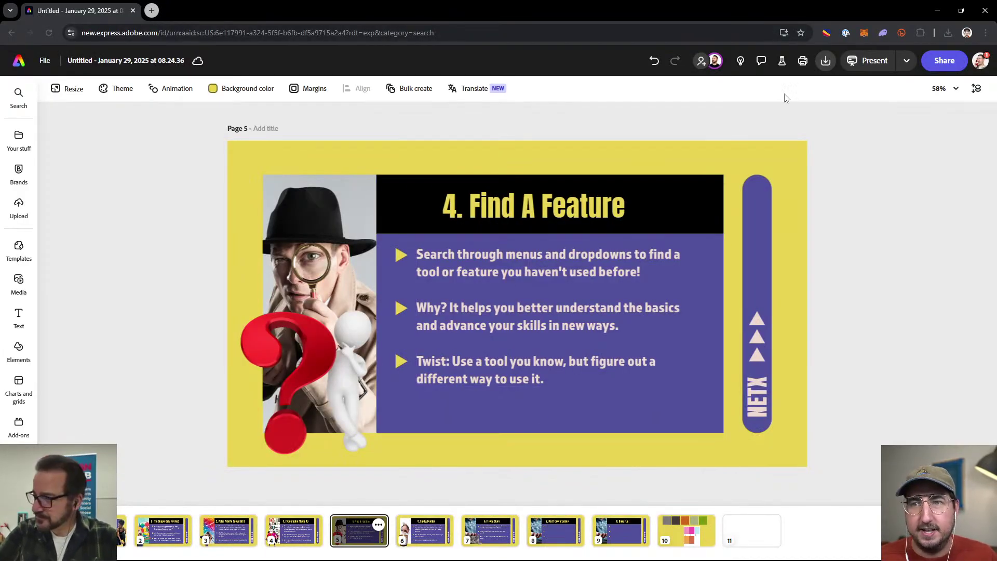
- Start presenting the "Find A Feature" slide in Adobe Express, and in Illustrator draw a new artboard about 16.75 × 9.71 in
{"action": "left_click", "coordinate": [860, 61]}
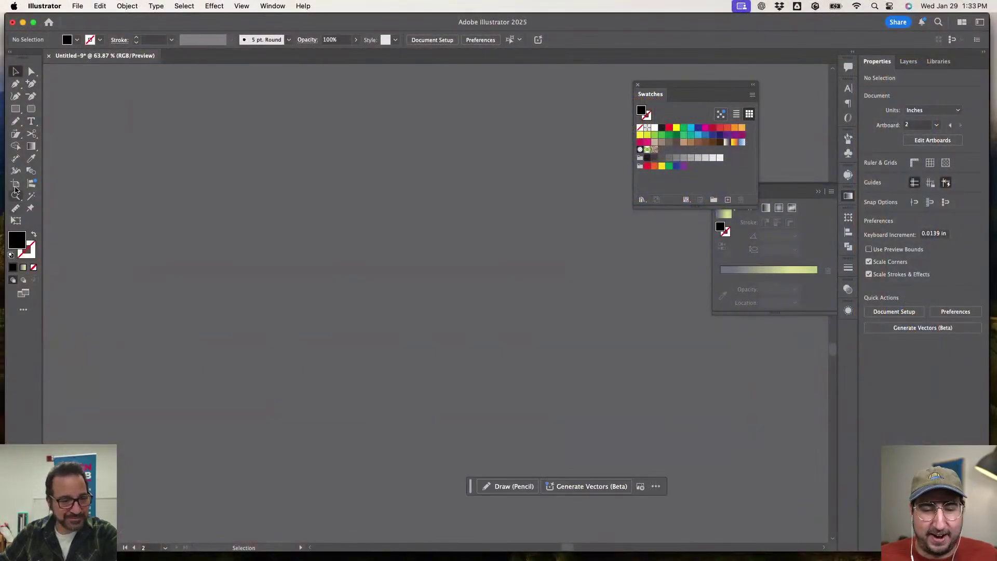
{"action": "left_click", "coordinate": [16, 184]}
{"action": "left_click_drag", "start_coordinate": [99, 113], "coordinate": [805, 522]}
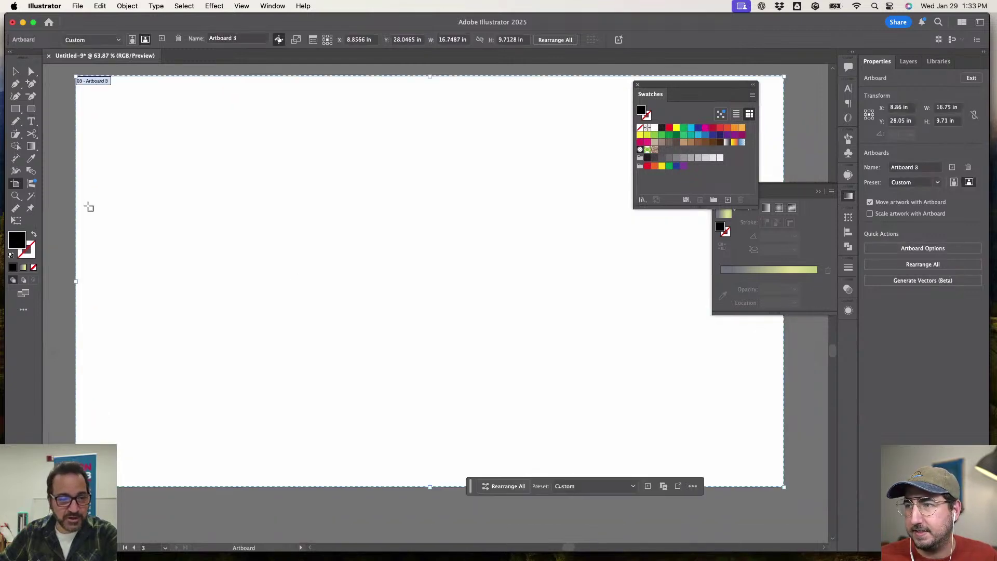
{"action": "left_click", "coordinate": [16, 71]}
{"action": "scroll", "coordinate": [71, 147], "scroll_direction": "up", "scroll_amount": 2}
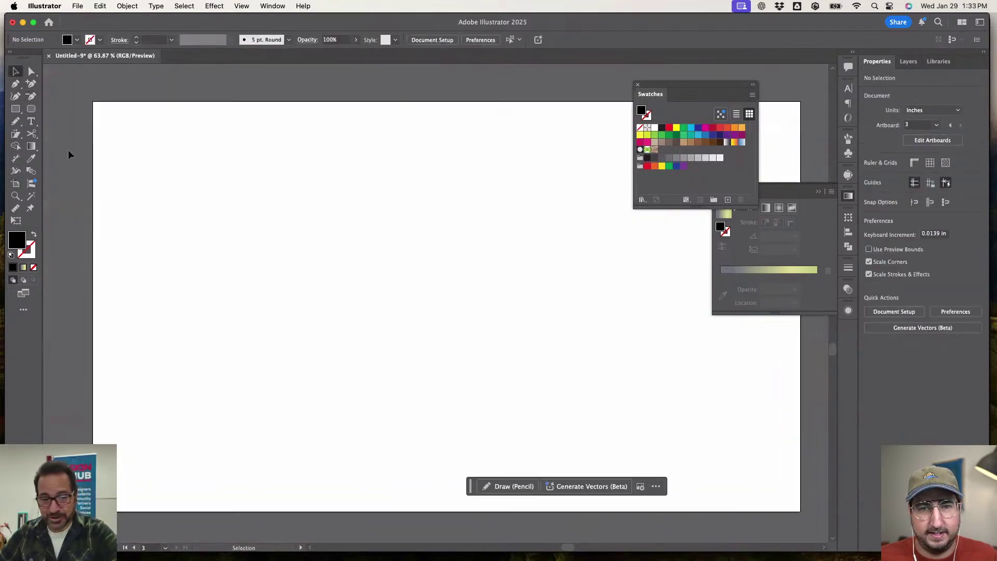
{"action": "left_click", "coordinate": [242, 6]}
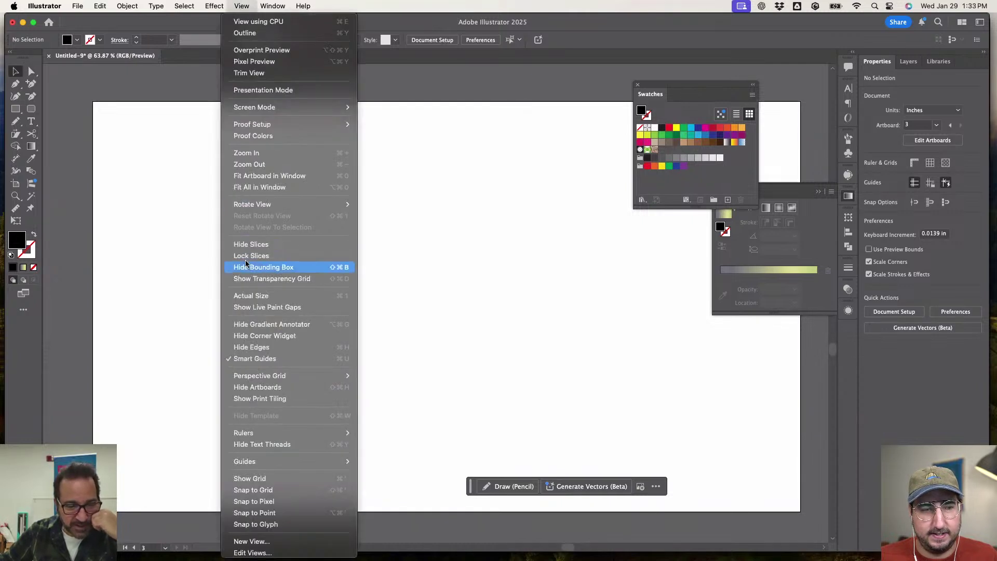
{"action": "mouse_move", "coordinate": [222, 6]}
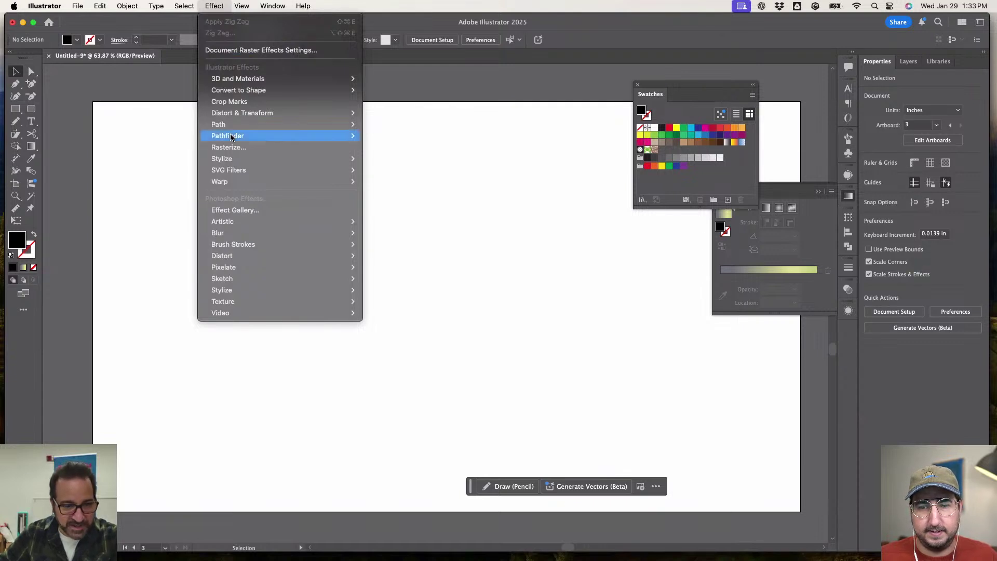
{"action": "mouse_move", "coordinate": [226, 222]}
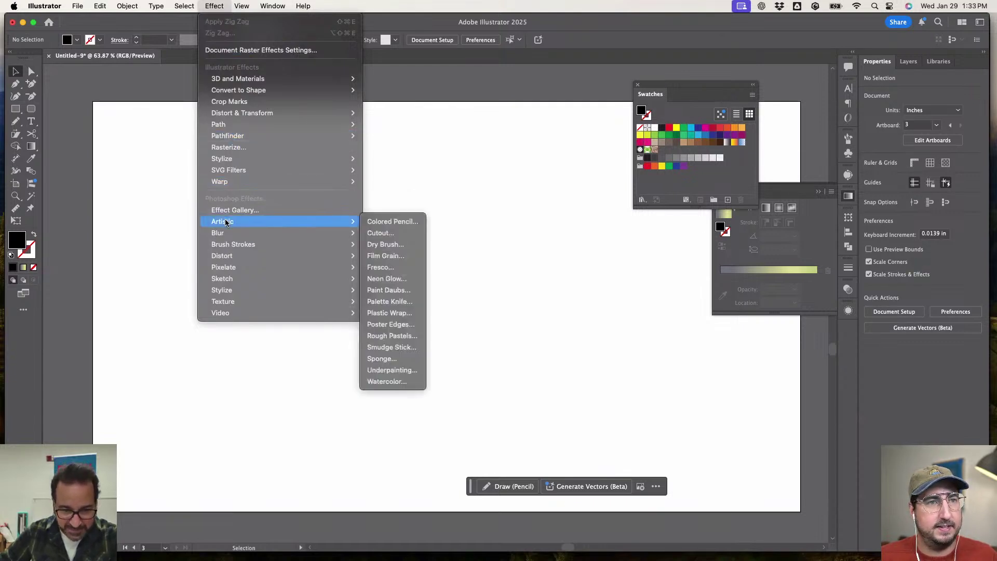
{"action": "mouse_move", "coordinate": [231, 260]}
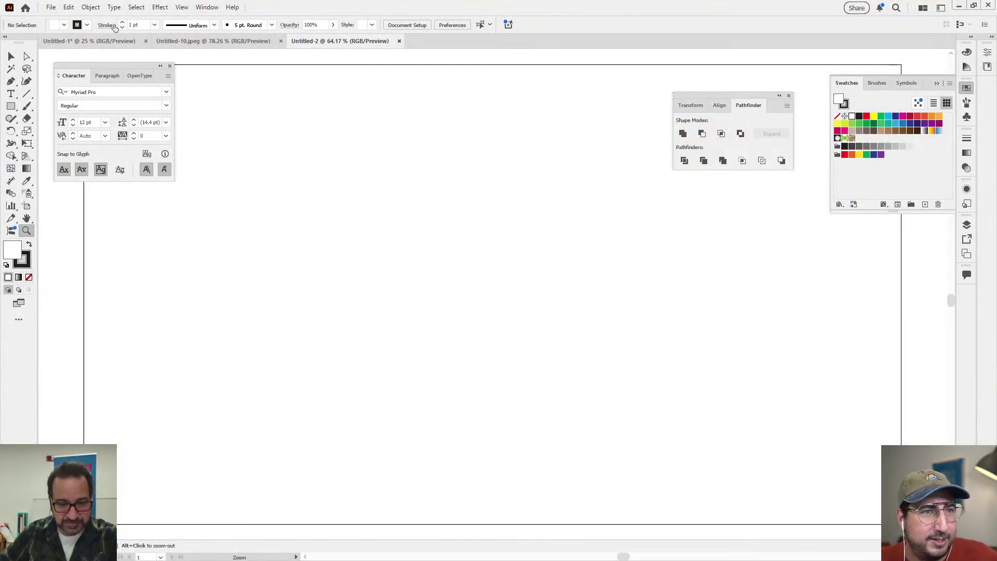
- Show the perspective grid in the blank Untitled-2 document
{"action": "left_click", "coordinate": [91, 6]}
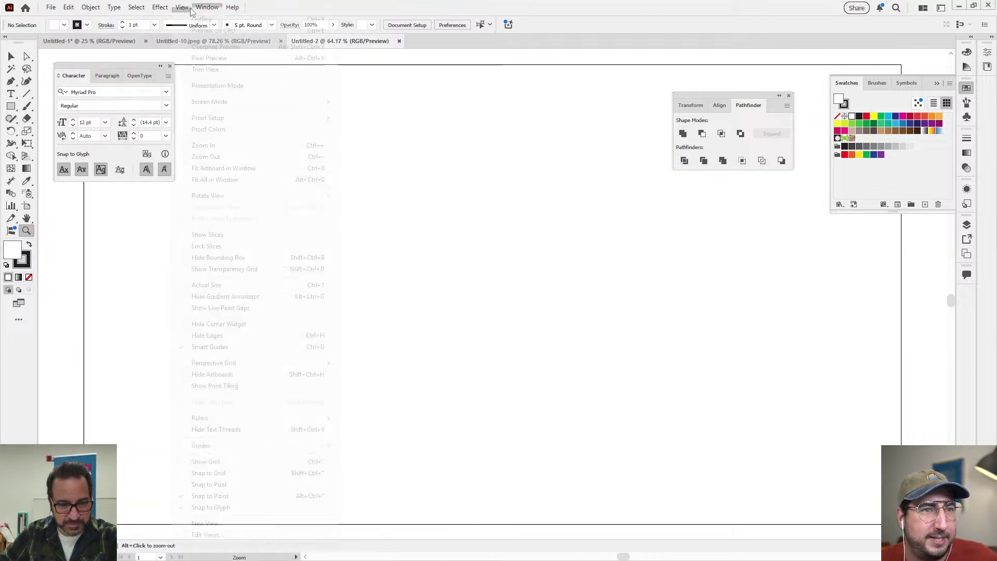
{"action": "mouse_move", "coordinate": [185, 11]}
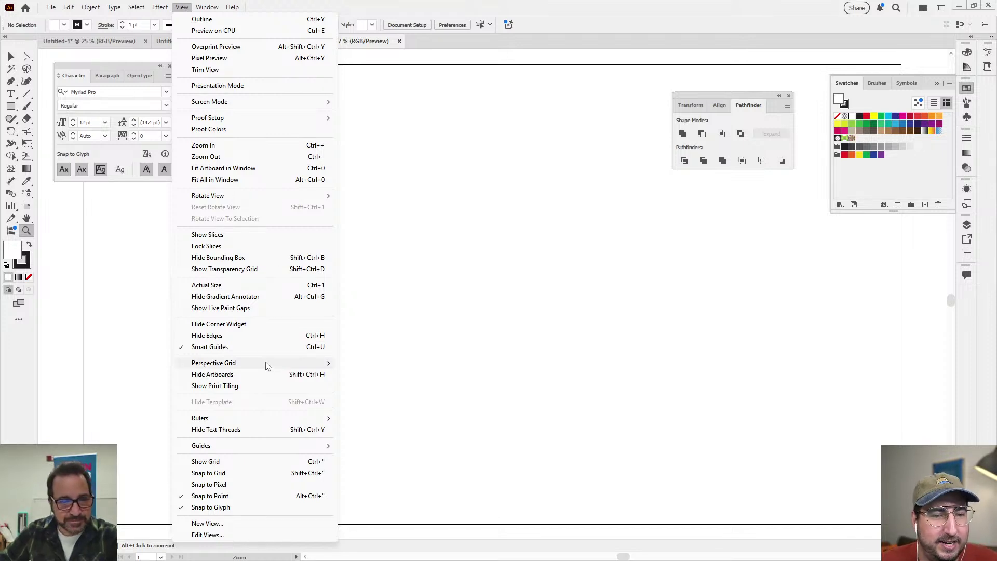
{"action": "mouse_move", "coordinate": [269, 368]}
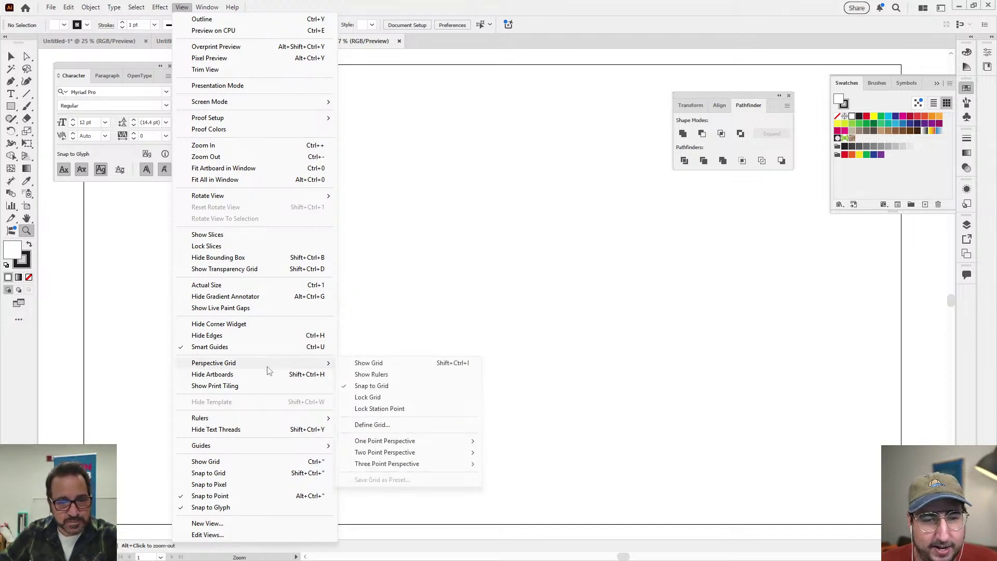
{"action": "left_click", "coordinate": [367, 366]}
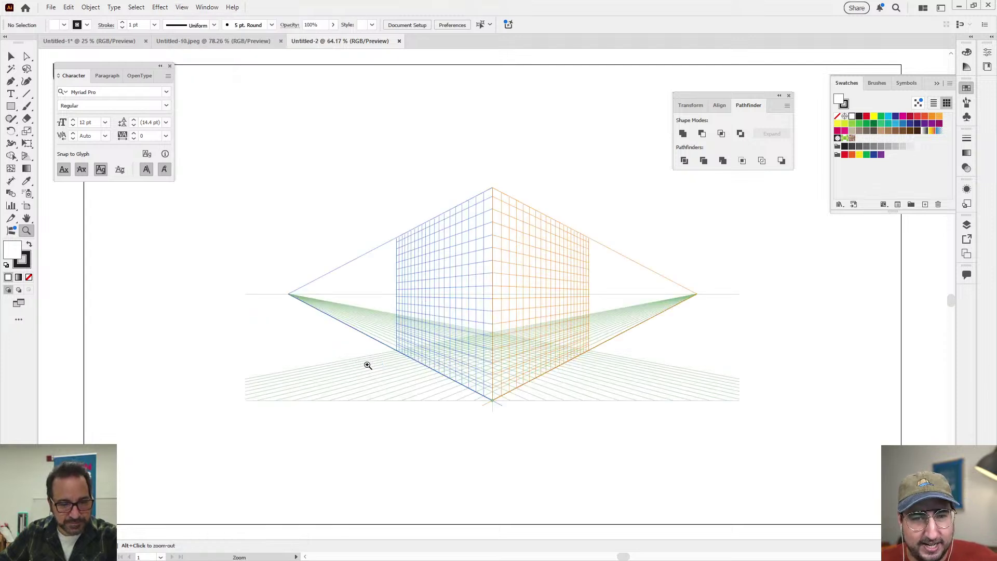
- Draw a blue circle without stroke, about 269 pt in diameter, on the left perspective plane
{"action": "left_click", "coordinate": [13, 59]}
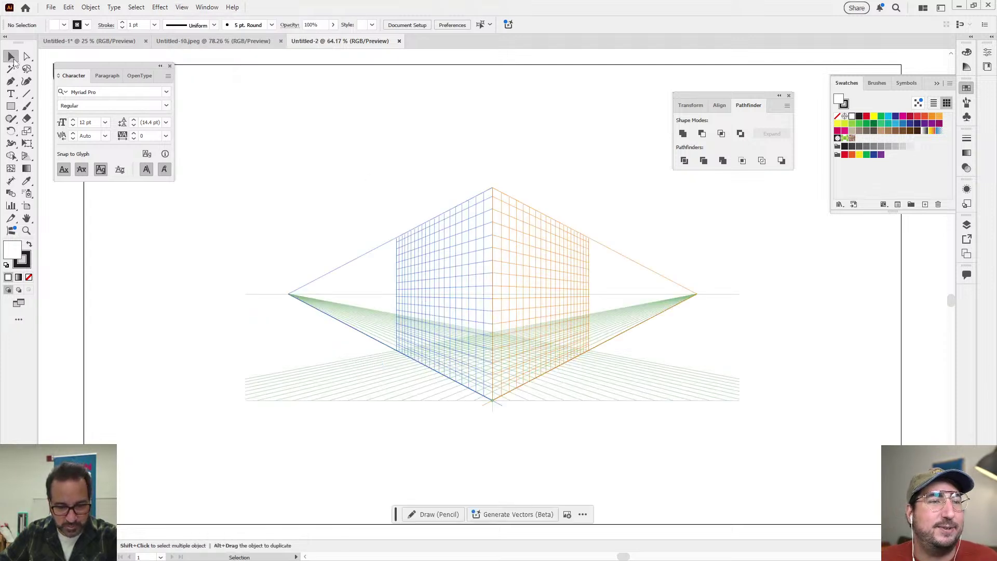
{"action": "key", "text": "slash"}
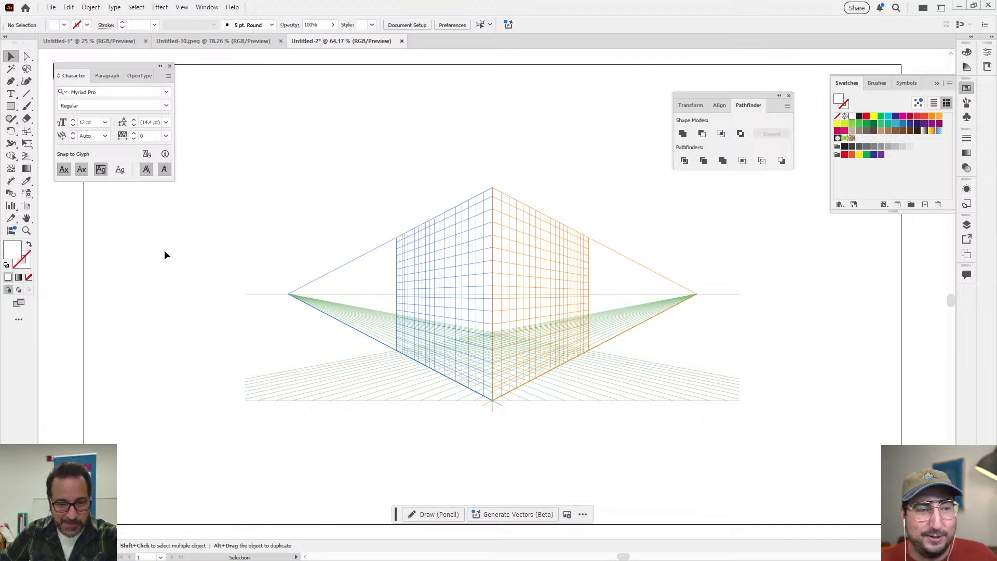
{"action": "left_click", "coordinate": [903, 124]}
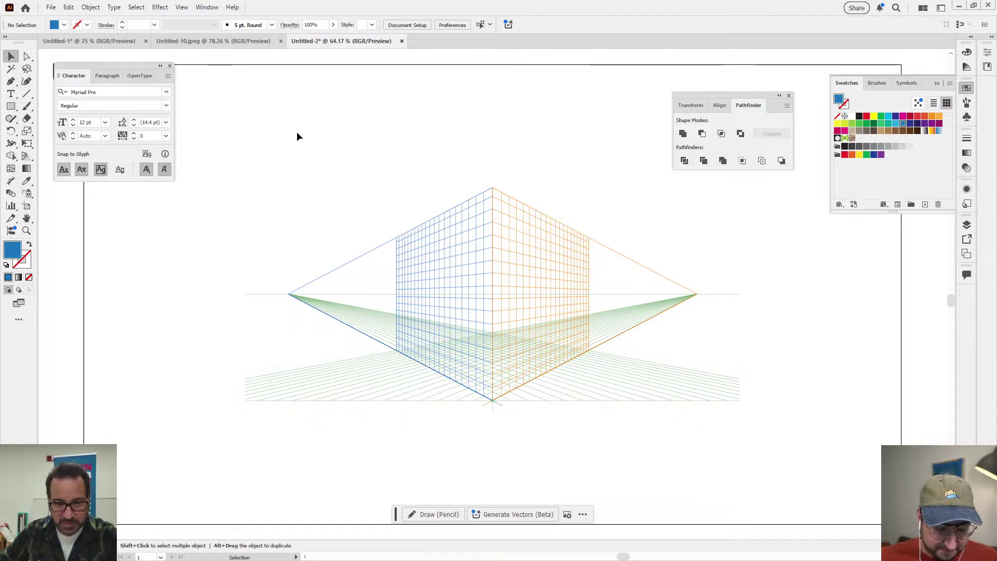
{"action": "key", "text": "l"}
{"action": "left_click_drag", "start_coordinate": [440, 281], "coordinate": [408, 276]}
- Clear the Character panel off the plane switcher and draw a blue ellipse about 259 × 181 pt on the horizontal plane
{"action": "left_click_drag", "start_coordinate": [95, 65], "coordinate": [129, 110]}
{"action": "left_click", "coordinate": [205, 111]}
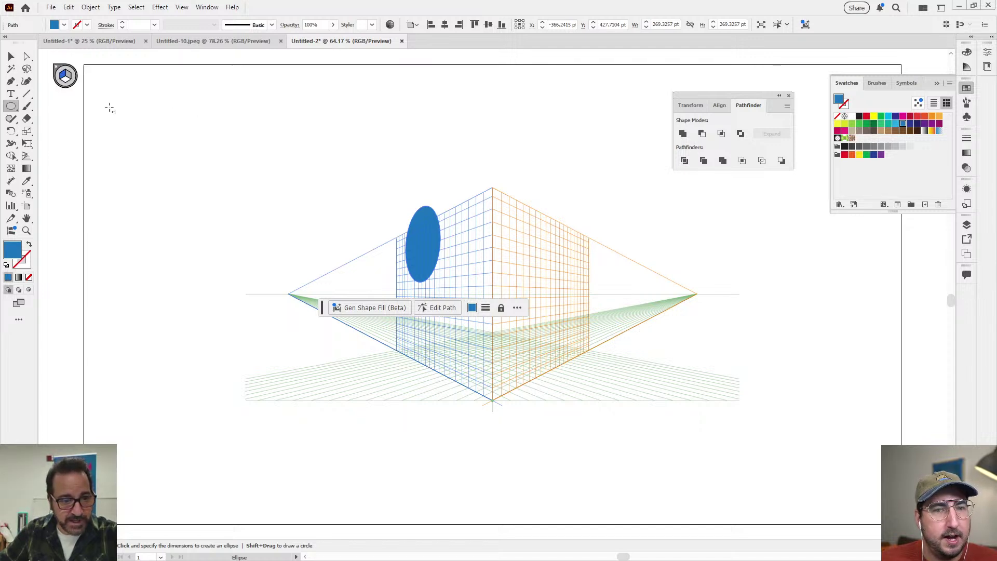
{"action": "key", "text": "shift+v"}
{"action": "key", "text": "ctrl+shift+a"}
{"action": "key", "text": "l"}
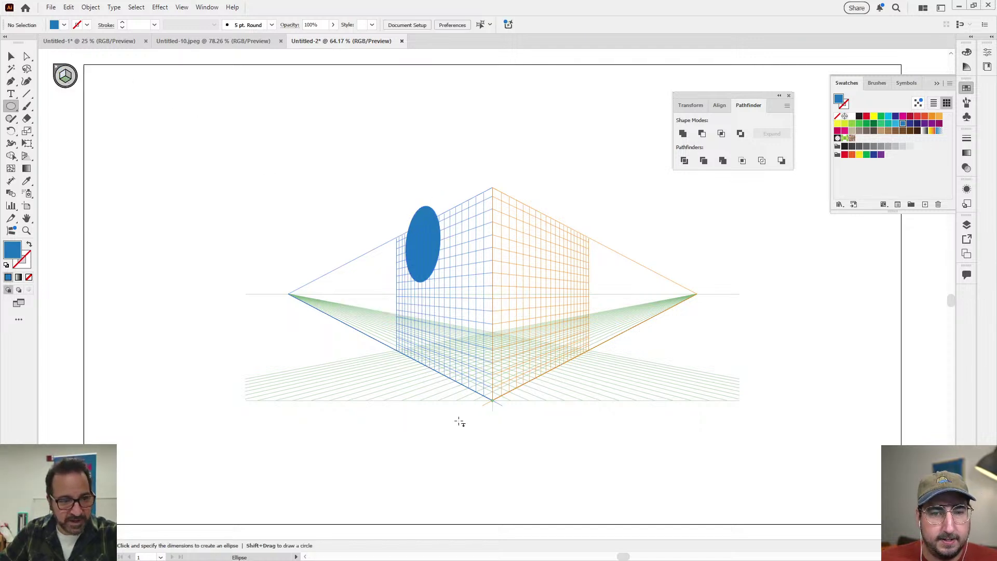
{"action": "left_click_drag", "start_coordinate": [472, 393], "coordinate": [394, 382]}
{"action": "key", "text": "v"}
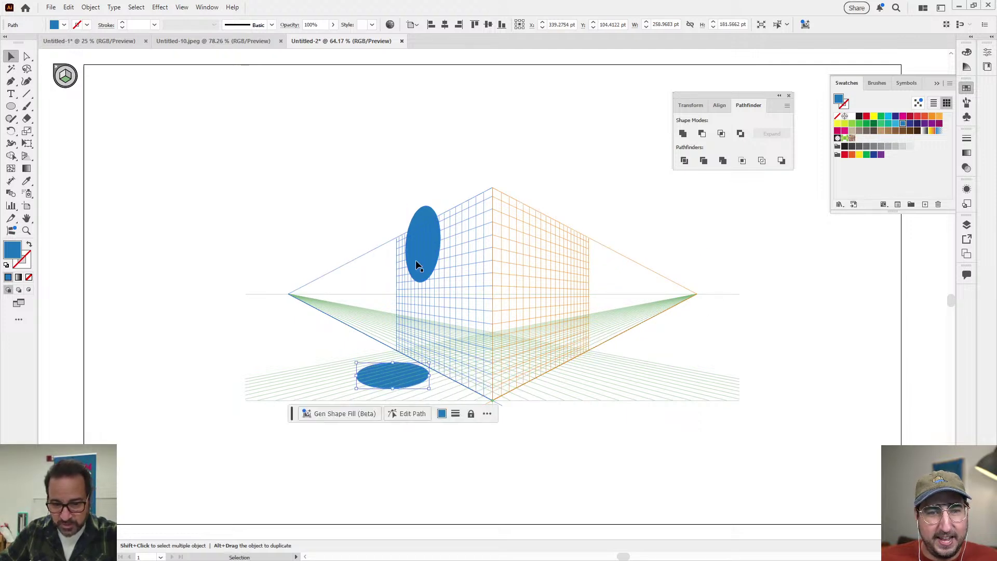
- Place a copy of the left-plane circle off the grid, above and beyond its right-hand plane
{"action": "left_click", "coordinate": [425, 261]}
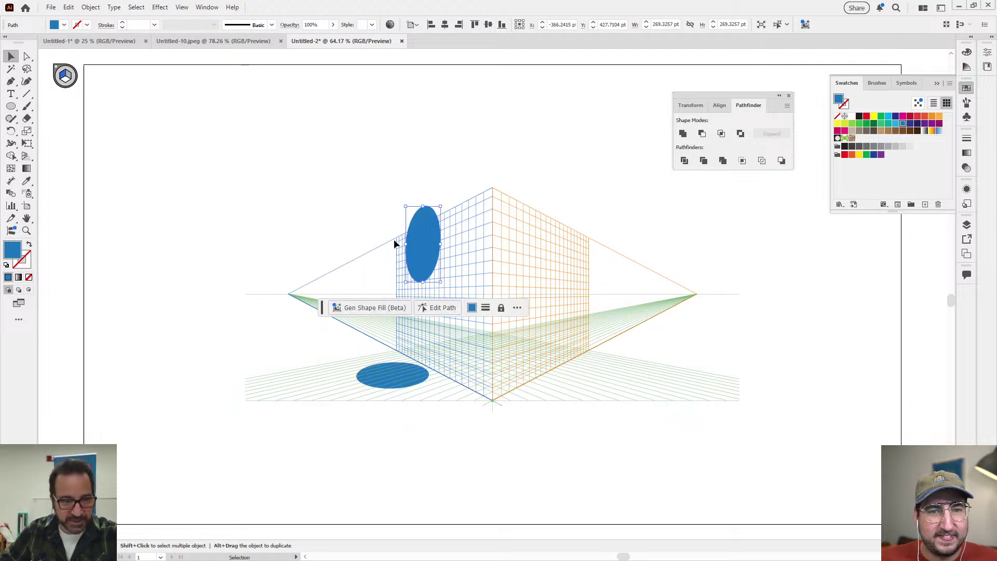
{"action": "left_click_drag", "start_coordinate": [421, 253], "coordinate": [602, 150]}
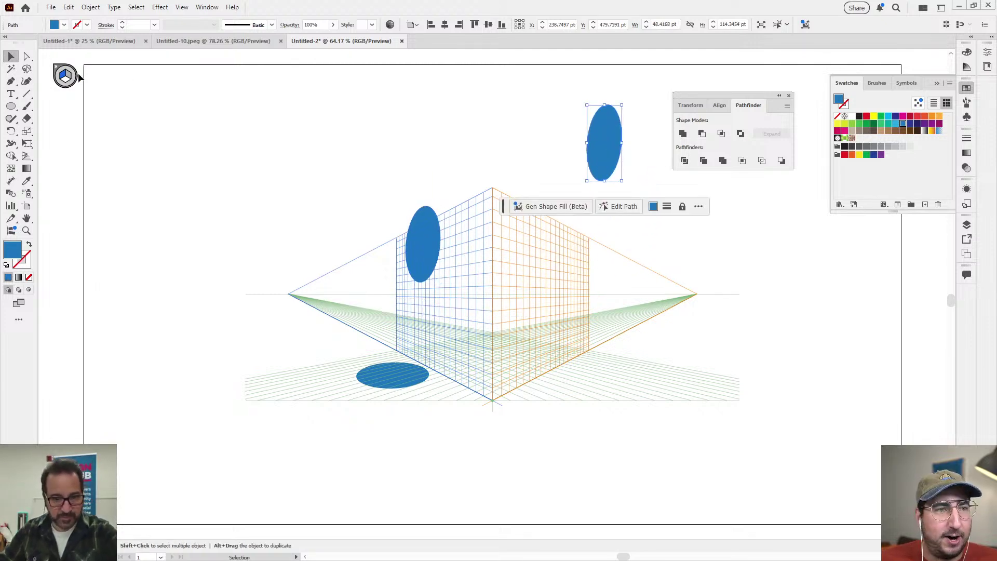
{"action": "left_click", "coordinate": [346, 207]}
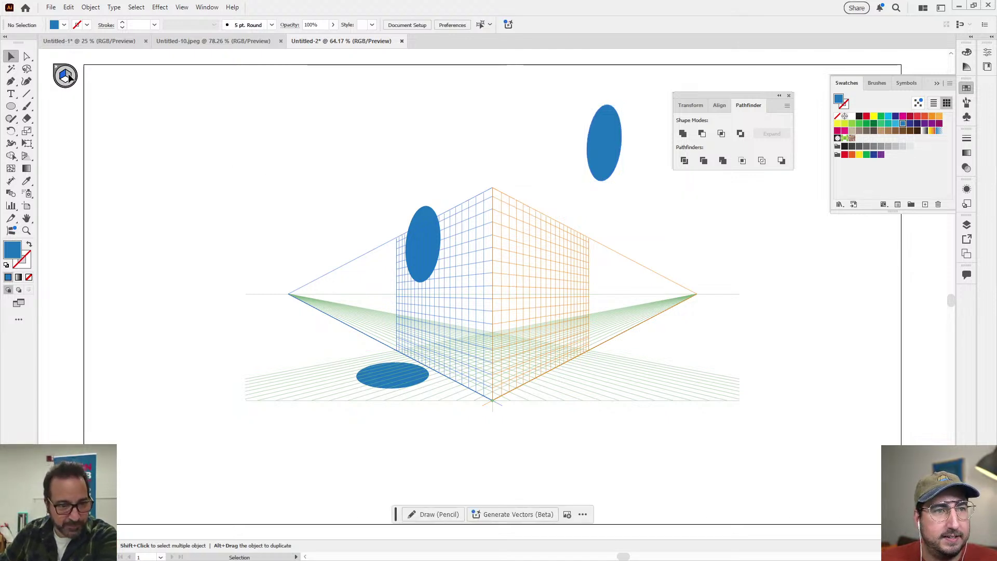
{"action": "right_click", "coordinate": [69, 77]}
{"action": "right_click", "coordinate": [69, 77]}
{"action": "right_click", "coordinate": [71, 77]}
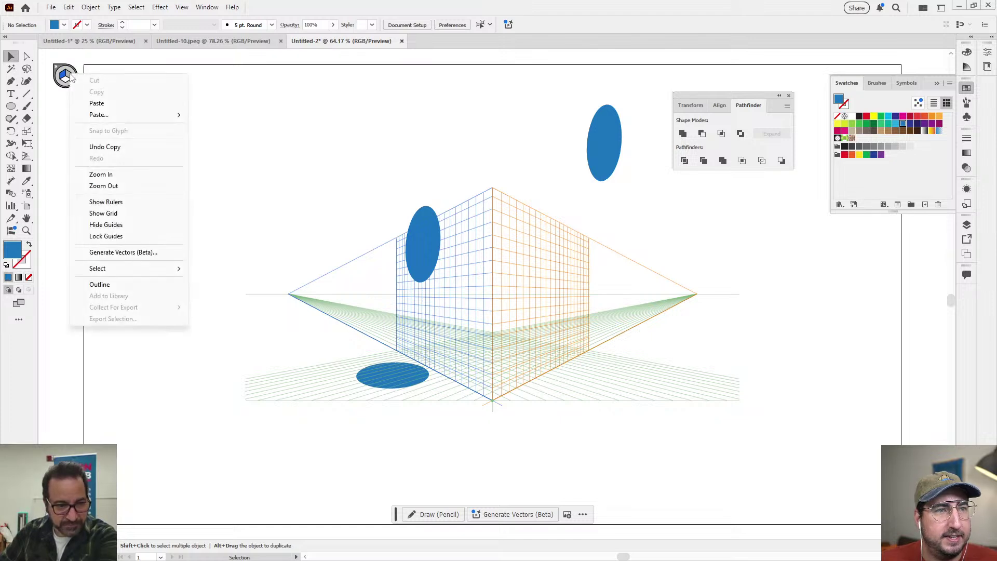
{"action": "left_click", "coordinate": [70, 78]}
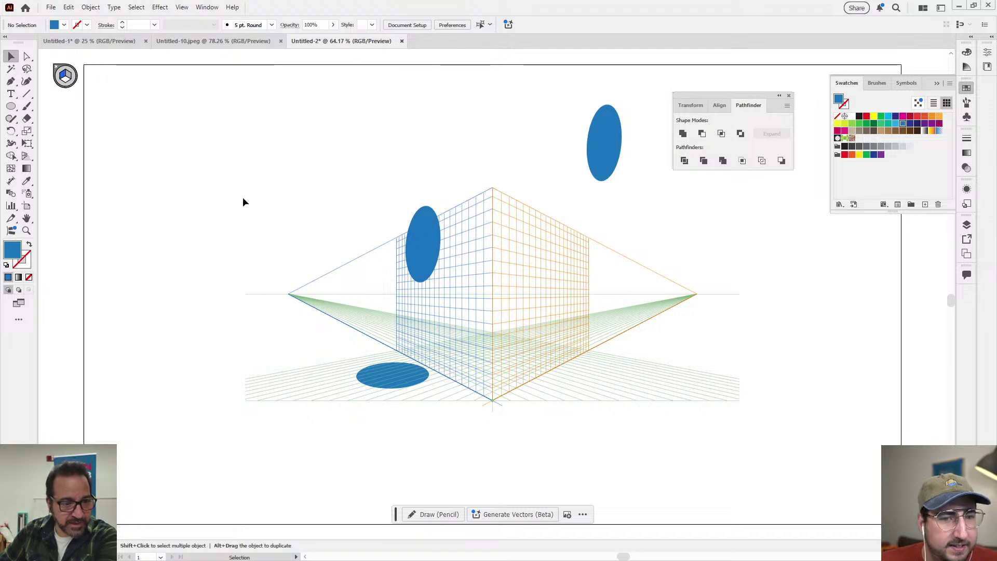
- Draw a blue ellipse about 332 × 210 pt on the horizontal plane, above and left of the visible grid
{"action": "left_click", "coordinate": [382, 373]}
{"action": "left_click", "coordinate": [70, 78]}
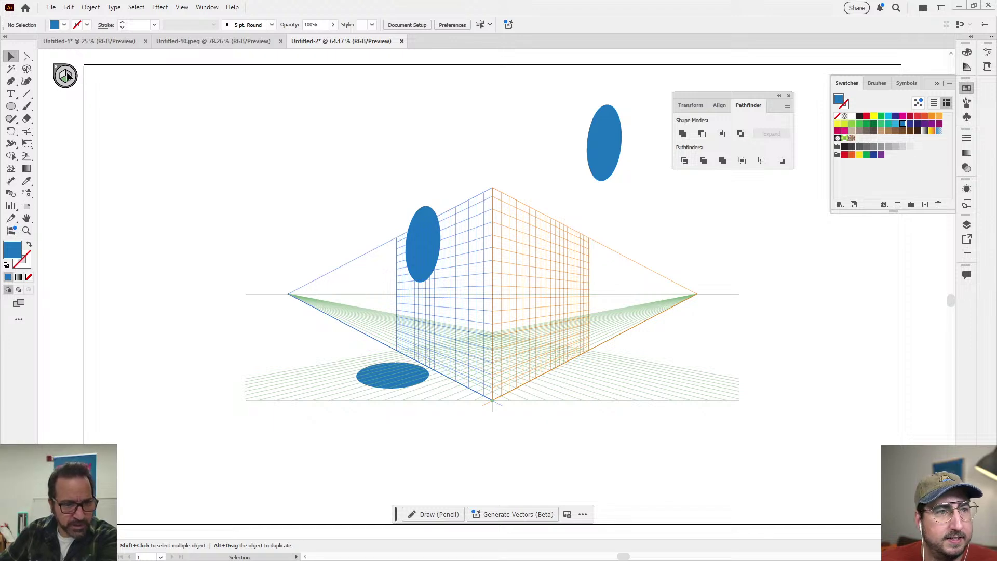
{"action": "key", "text": "l"}
{"action": "left_click_drag", "start_coordinate": [249, 167], "coordinate": [342, 223]}
- Activate the right perspective plane and draw a blue circle about 199 pt in diameter on it
{"action": "left_click", "coordinate": [71, 82]}
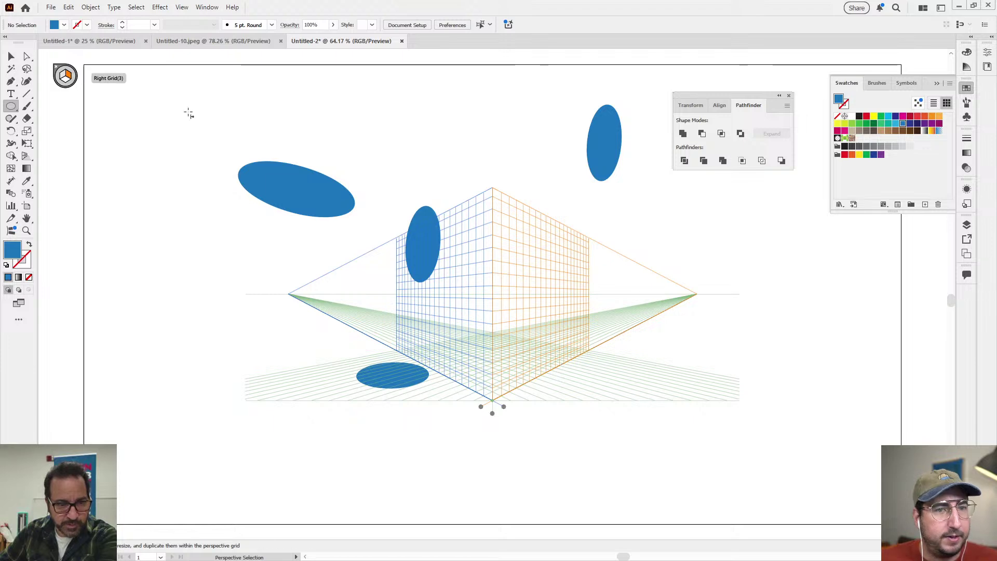
{"action": "left_click_drag", "start_coordinate": [544, 274], "coordinate": [566, 283]}
{"action": "key", "text": "v"}
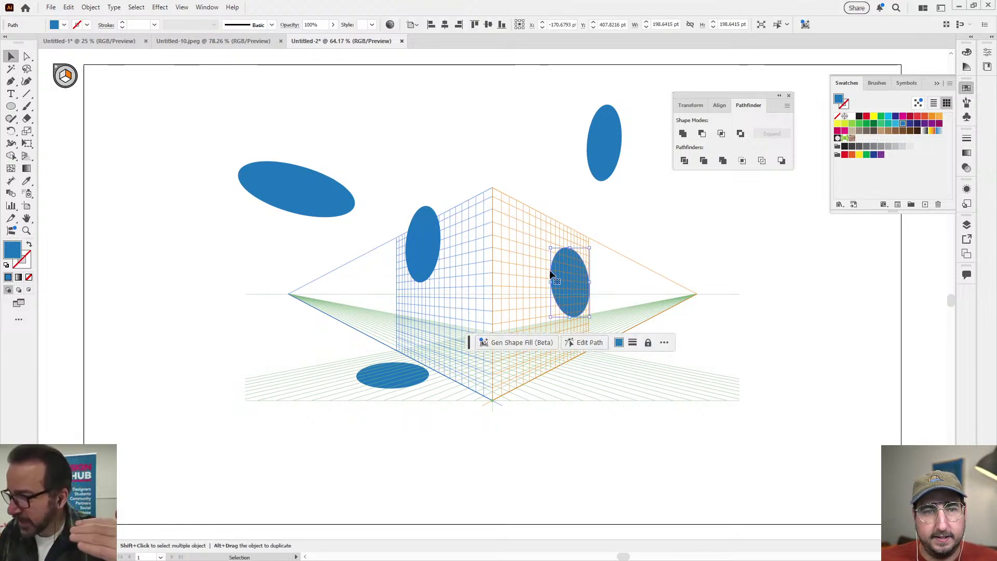
- Delete the large slanted ellipse above and left of the perspective grid
{"action": "left_click", "coordinate": [310, 192]}
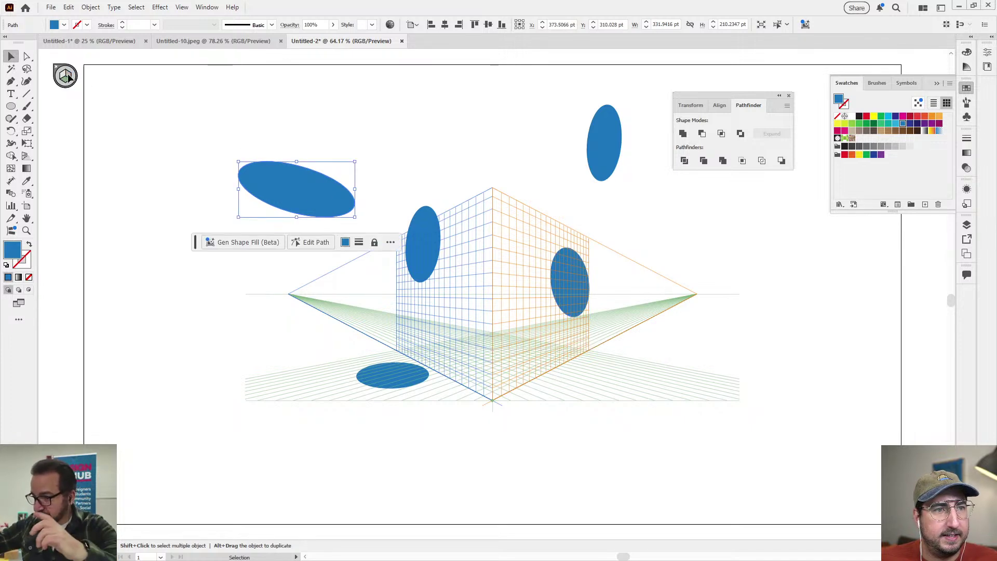
{"action": "left_click", "coordinate": [69, 87]}
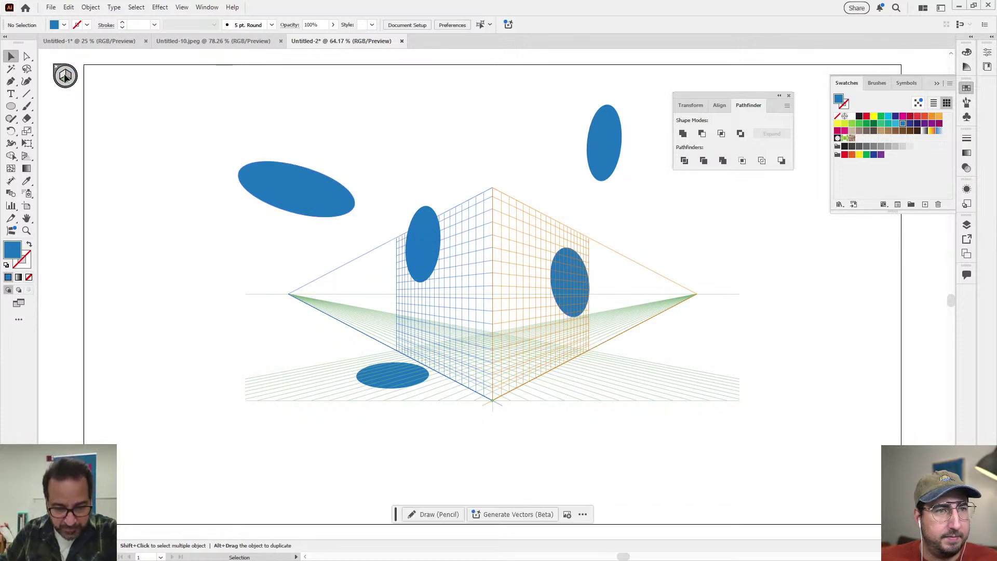
{"action": "left_click", "coordinate": [266, 166]}
{"action": "key", "text": "Delete"}
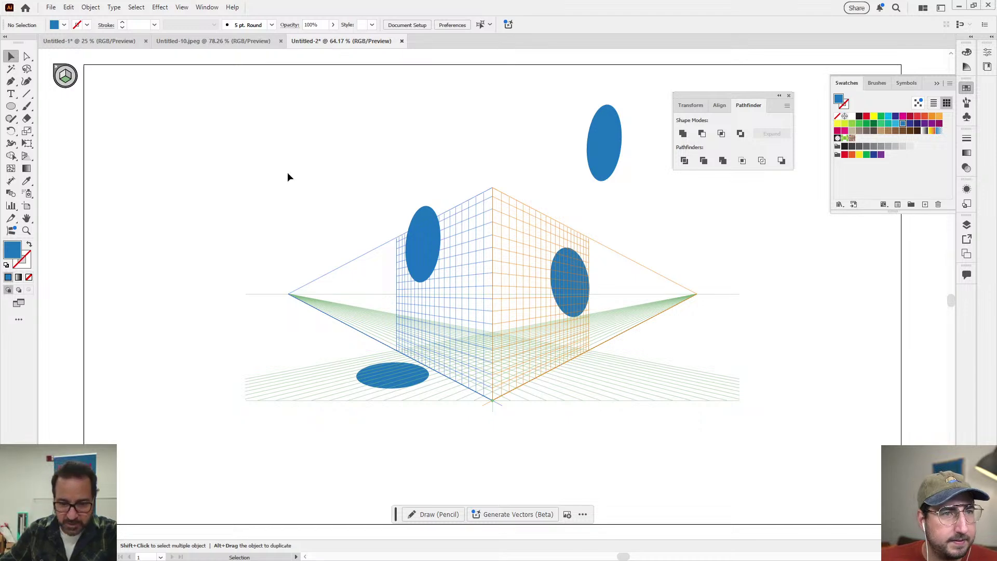
- Turn off the active perspective plane and draw a blue ellipse above the grid's left vanishing point
{"action": "left_click", "coordinate": [571, 282]}
{"action": "left_click", "coordinate": [505, 244]}
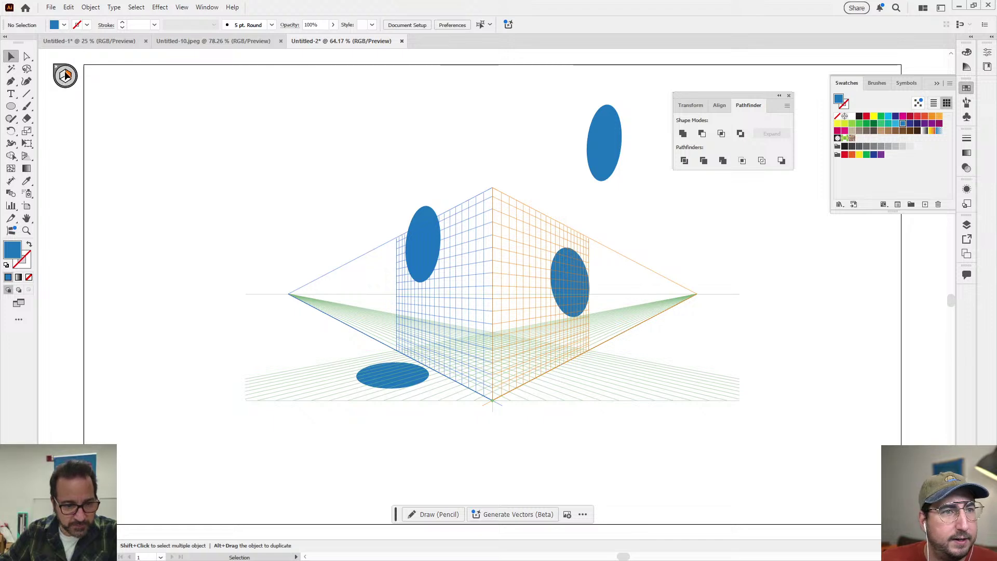
{"action": "key", "text": "shift+v"}
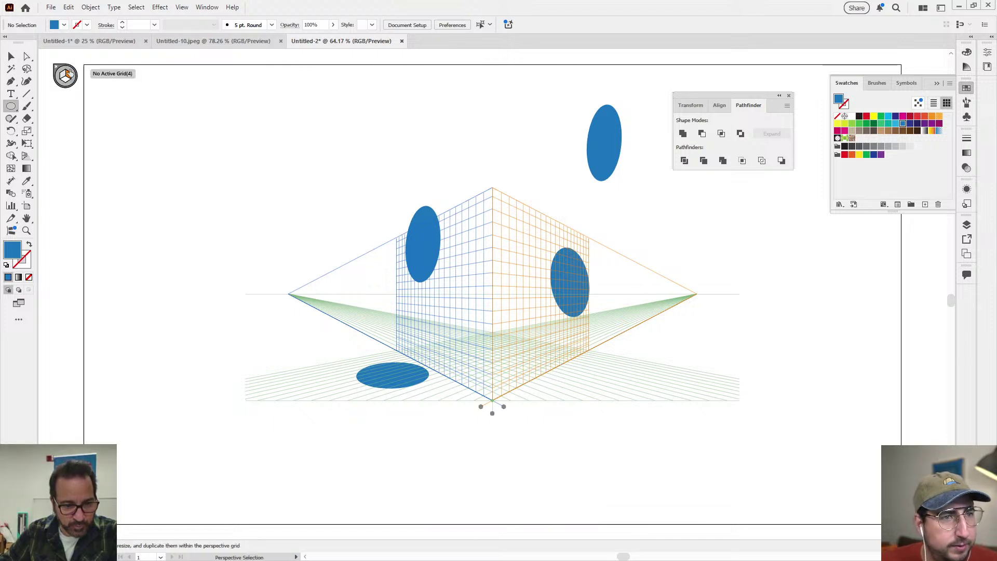
{"action": "left_click", "coordinate": [68, 73]}
{"action": "key", "text": "l"}
{"action": "left_click_drag", "start_coordinate": [286, 194], "coordinate": [380, 279]}
{"action": "key", "text": "v"}
{"action": "left_click", "coordinate": [504, 196]}
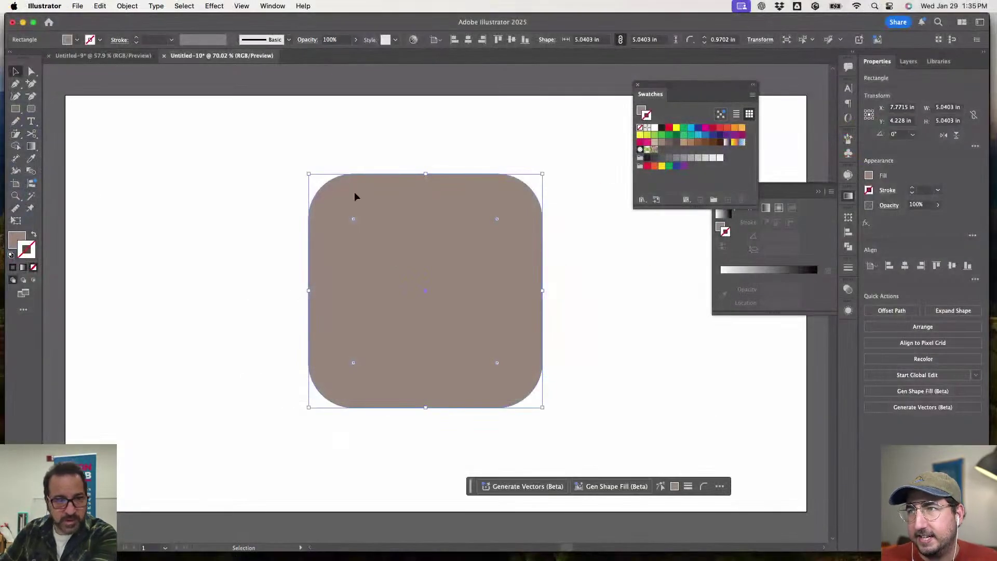
- Preview Diffuse Glow, Film Grain, Paint Daubs, Rough Pastels, Smudge Stick, Plastic Wrap and Neon Glow on the brown rounded square
{"action": "left_click", "coordinate": [189, 7]}
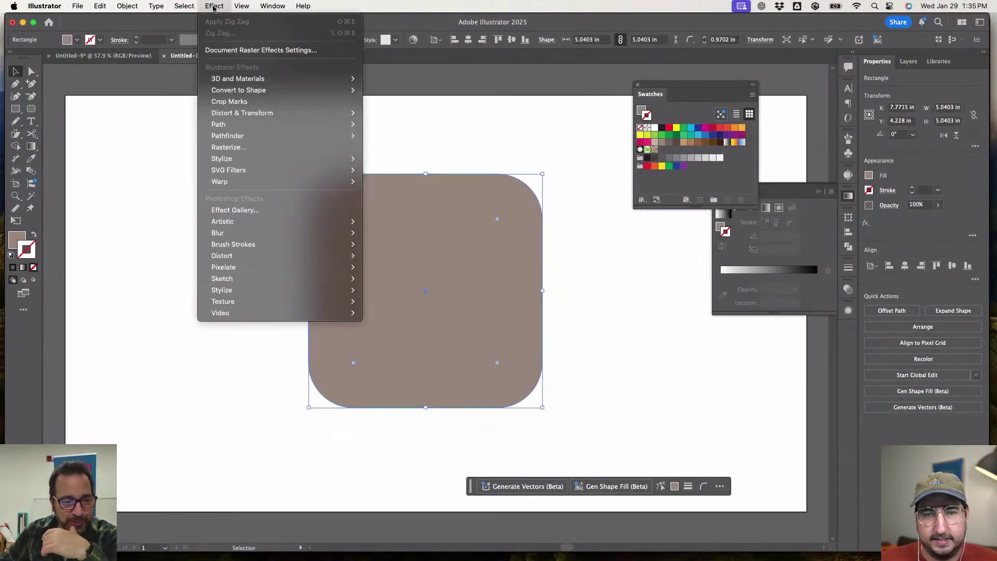
{"action": "mouse_move", "coordinate": [235, 256]}
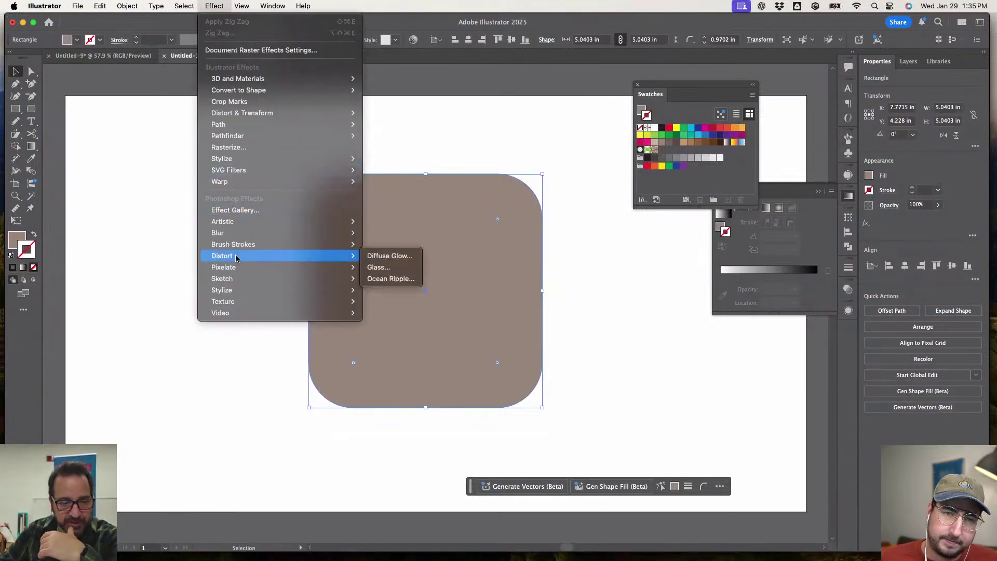
{"action": "left_click", "coordinate": [385, 254]}
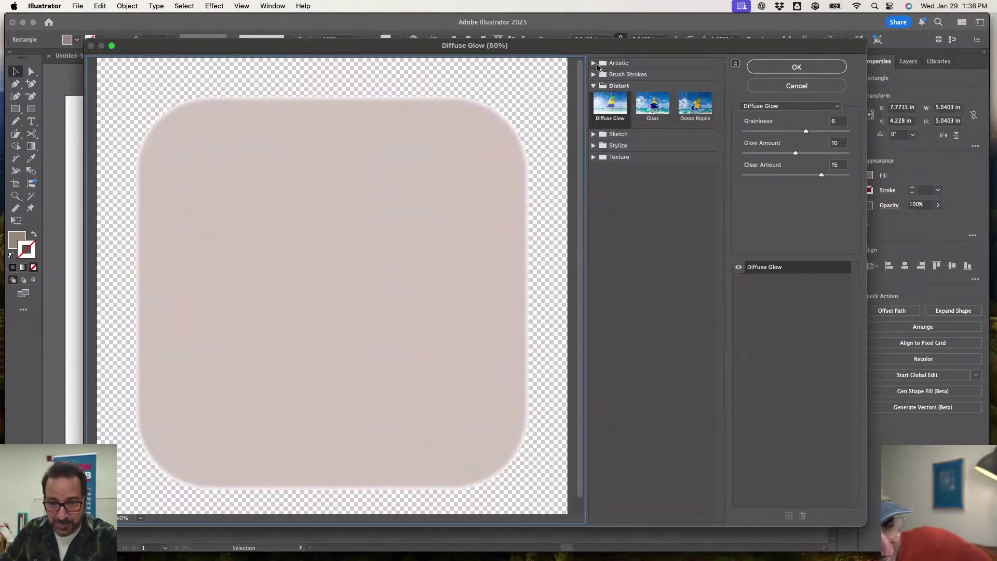
{"action": "left_click", "coordinate": [594, 63]}
{"action": "left_click", "coordinate": [611, 118]}
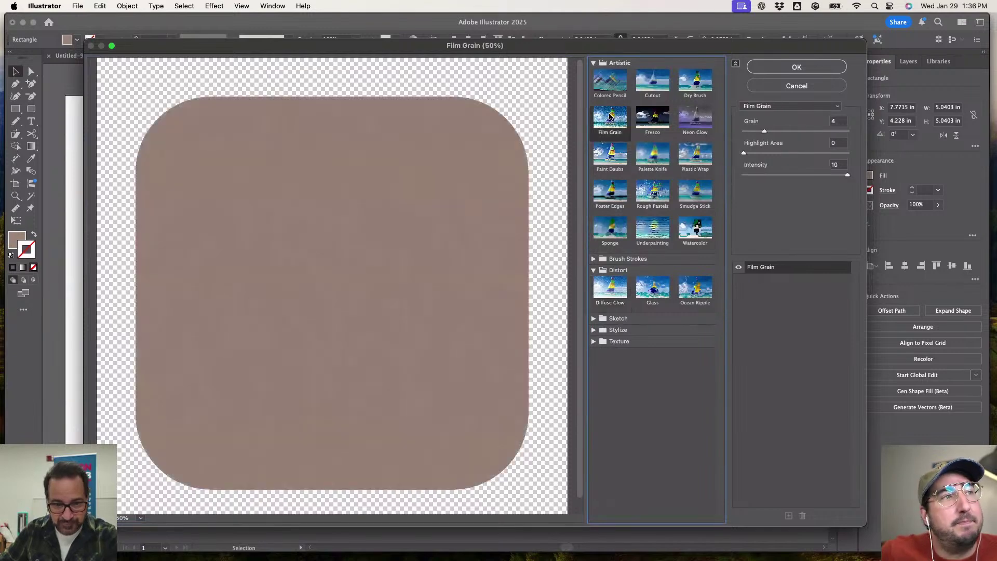
{"action": "left_click", "coordinate": [613, 159]}
{"action": "left_click", "coordinate": [658, 193]}
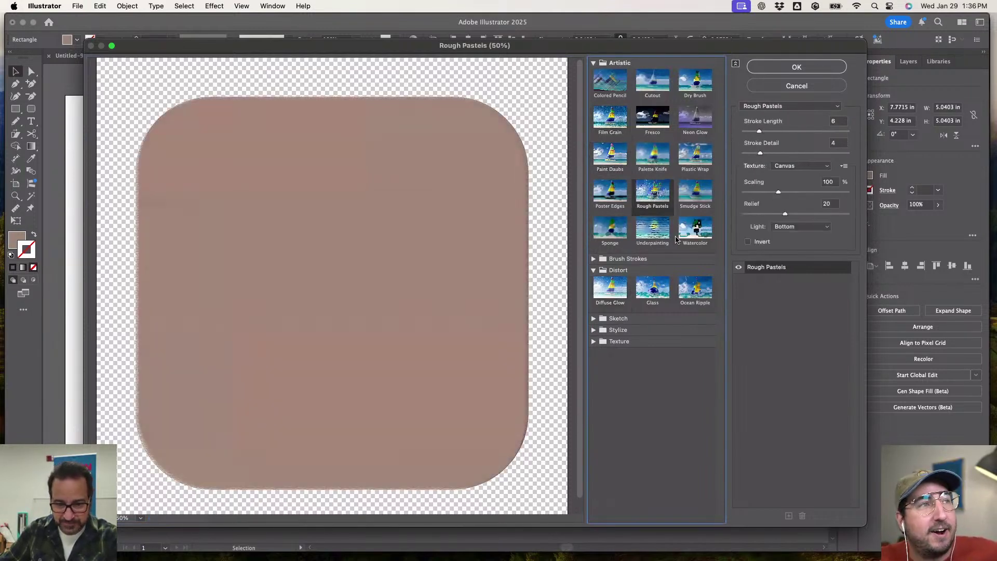
{"action": "left_click", "coordinate": [692, 238]}
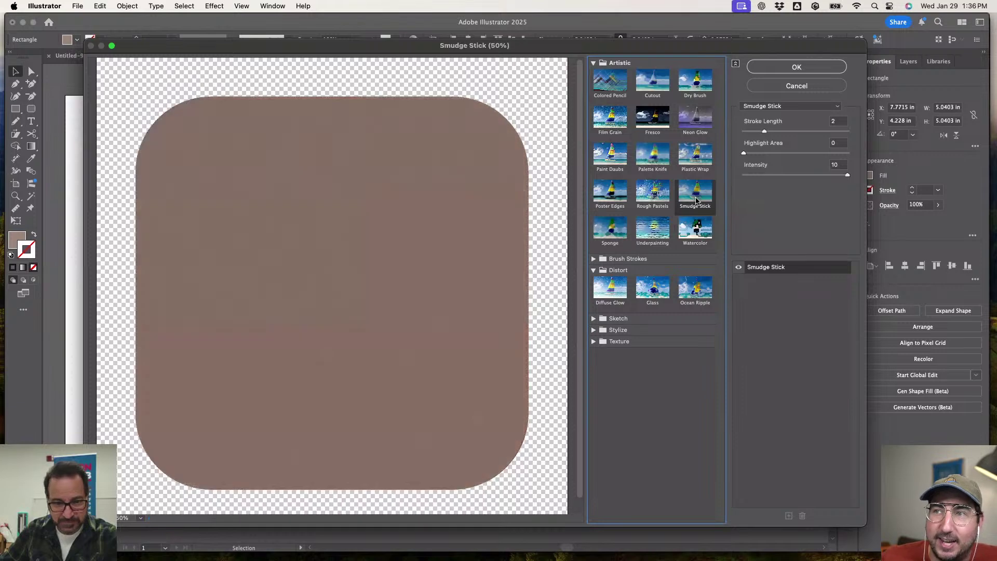
{"action": "left_click", "coordinate": [695, 155]}
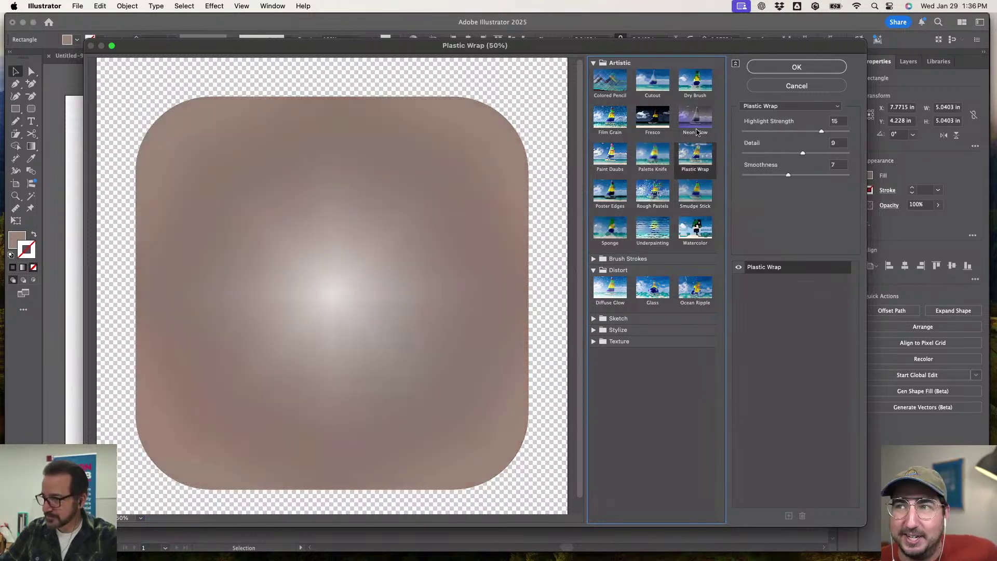
{"action": "left_click", "coordinate": [696, 131]}
- Preview Glass, Ocean Ripple, Underpainting, Poster Edges, Cutout, Dry Brush, Colored Pencil and Paint Daubs on the rounded square
{"action": "left_click", "coordinate": [651, 292]}
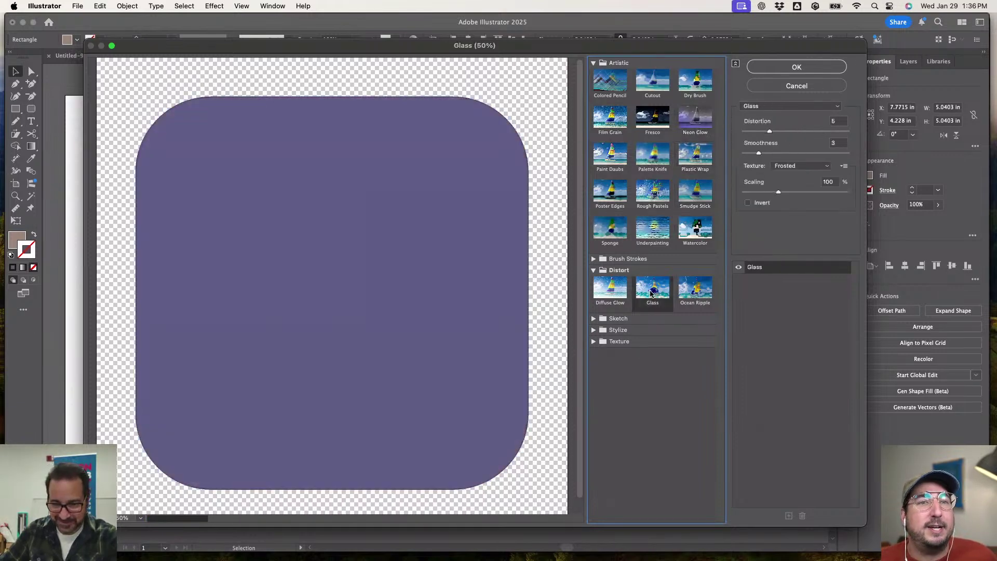
{"action": "left_click", "coordinate": [682, 295]}
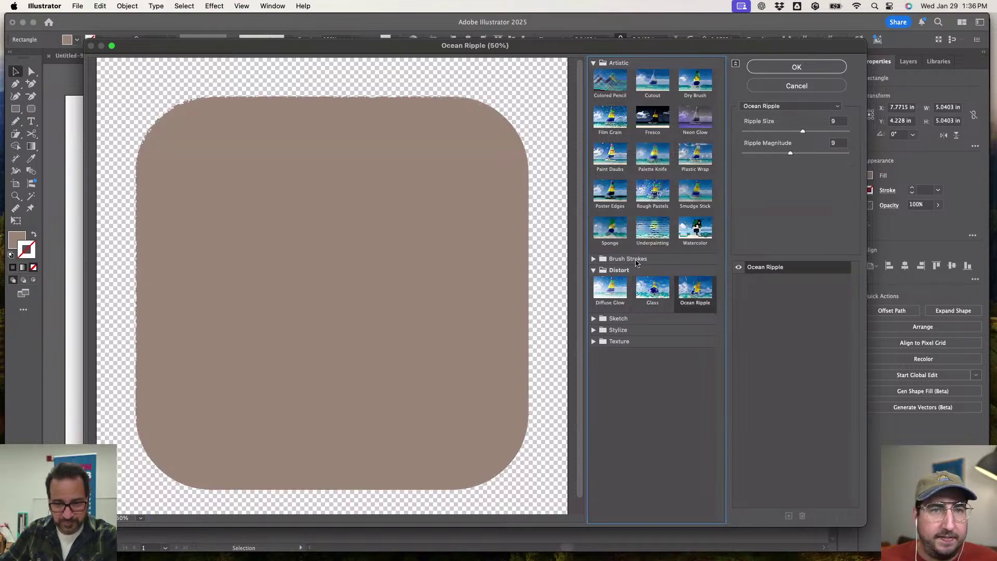
{"action": "left_click", "coordinate": [655, 235]}
{"action": "left_click", "coordinate": [610, 192]}
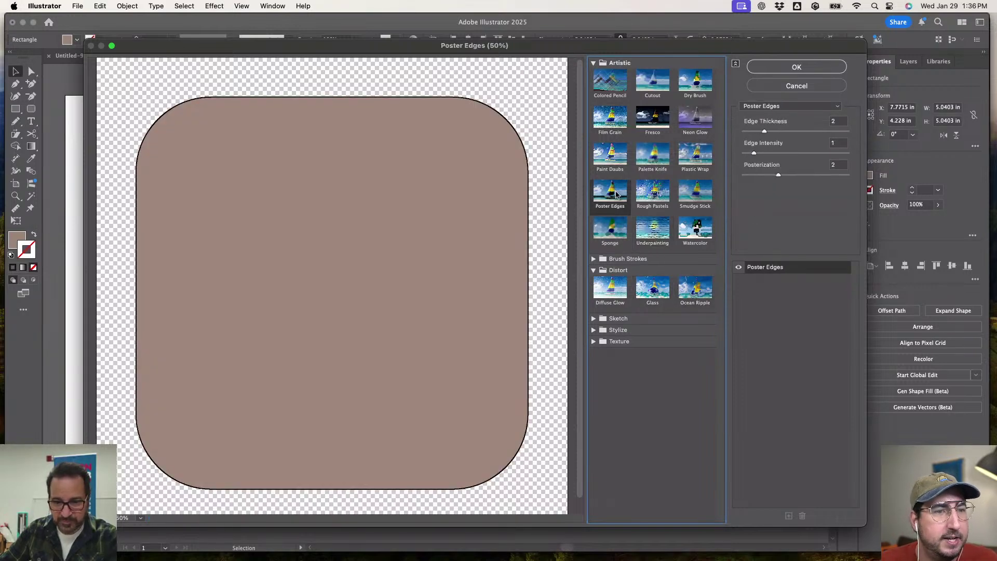
{"action": "left_click", "coordinate": [657, 93]}
{"action": "left_click", "coordinate": [680, 87]}
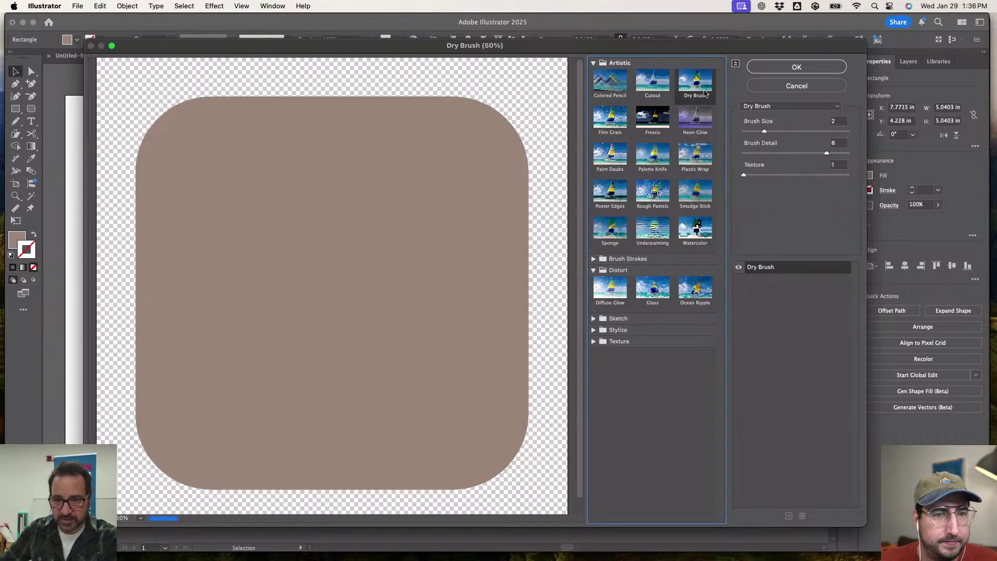
{"action": "left_click", "coordinate": [609, 97]}
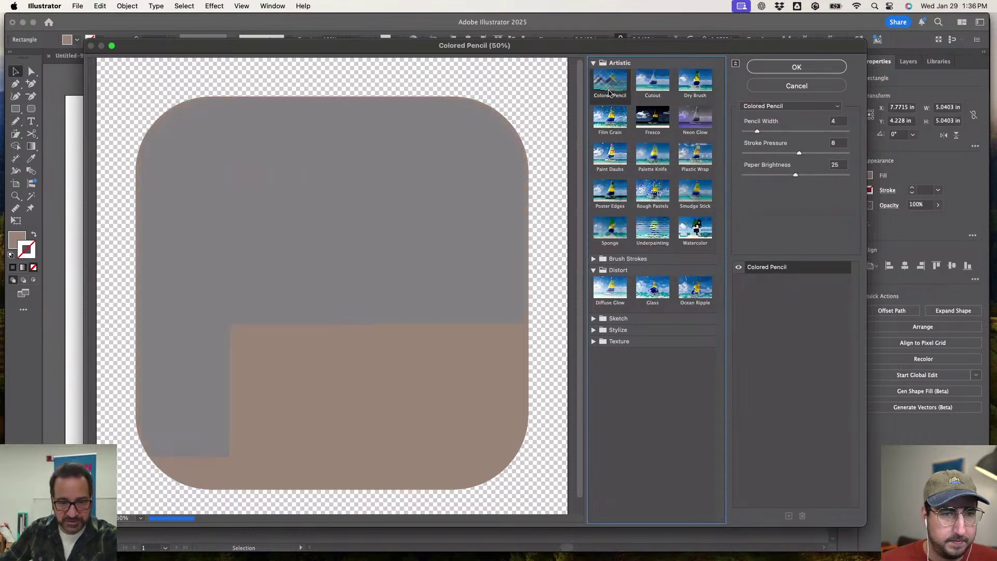
{"action": "left_click", "coordinate": [607, 160]}
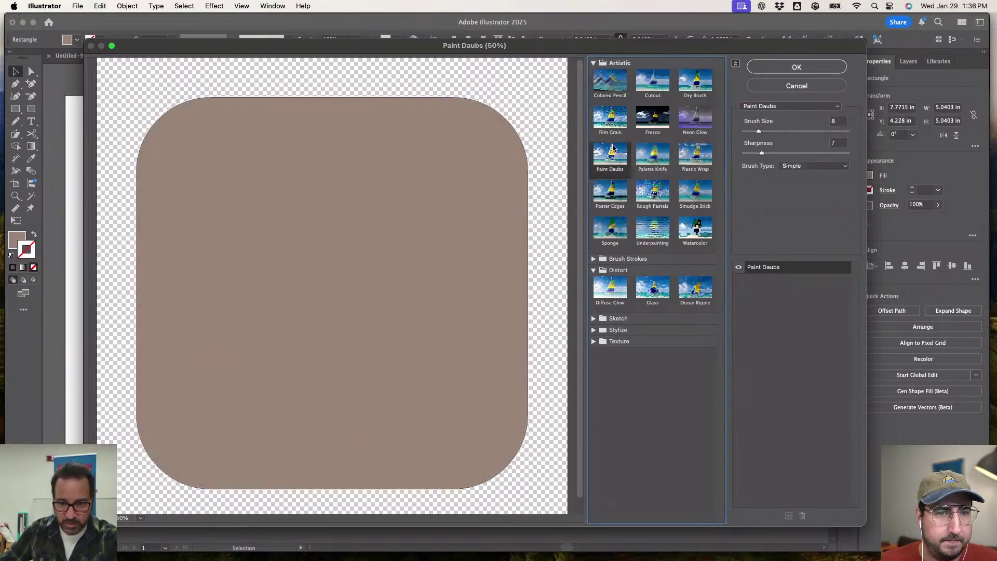
- Preview the Glowing Edges and Bas Relief effects on the rounded square, leaving the effect gallery without applying any
{"action": "left_click", "coordinate": [592, 62]}
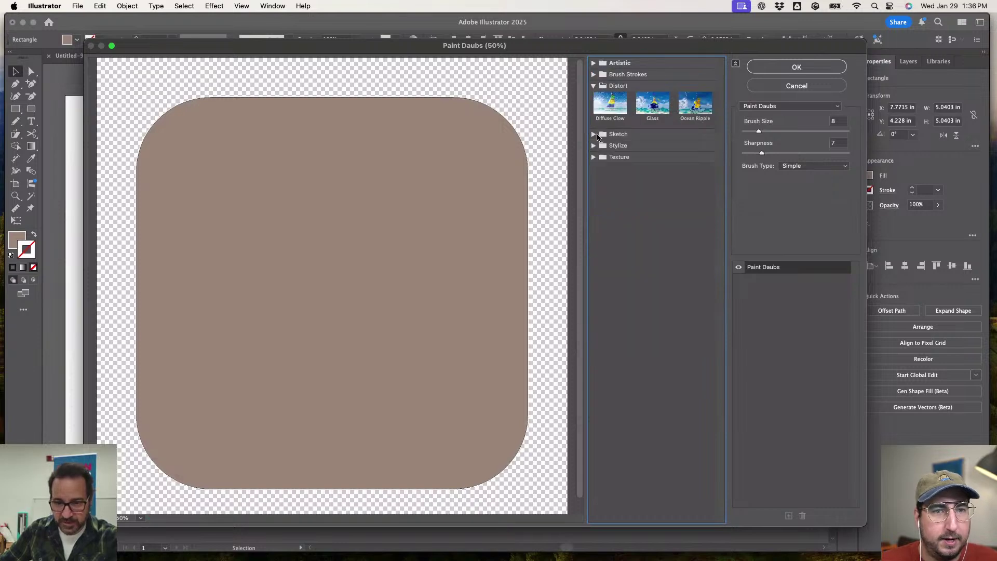
{"action": "left_click", "coordinate": [594, 147]}
{"action": "left_click", "coordinate": [611, 165]}
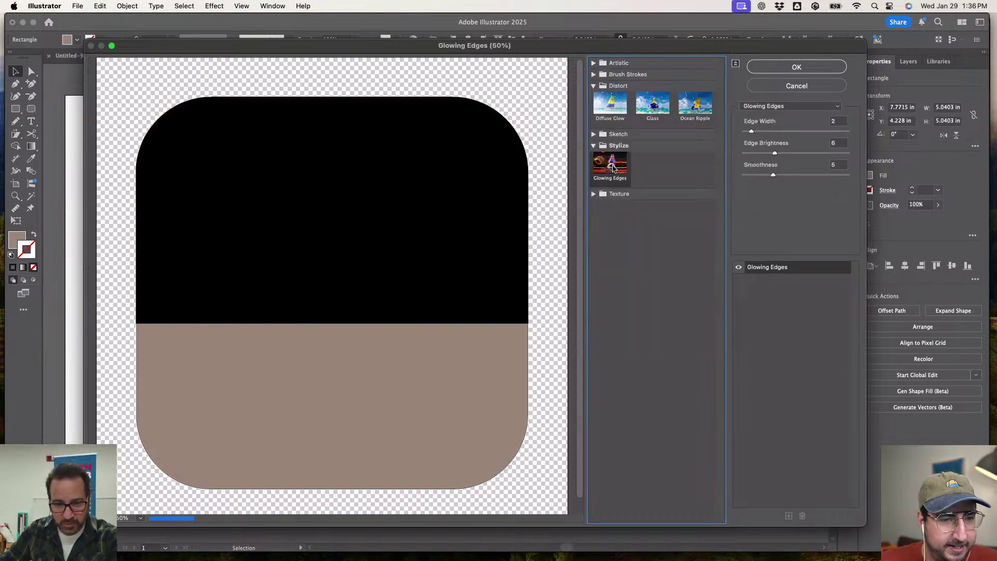
{"action": "left_click", "coordinate": [594, 134]}
{"action": "left_click", "coordinate": [617, 156]}
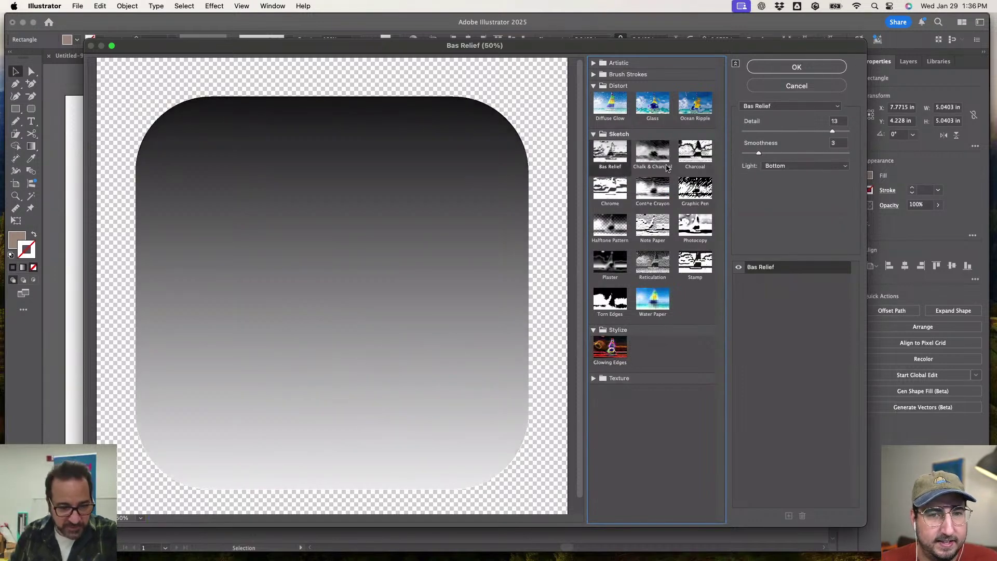
{"action": "left_click", "coordinate": [793, 86]}
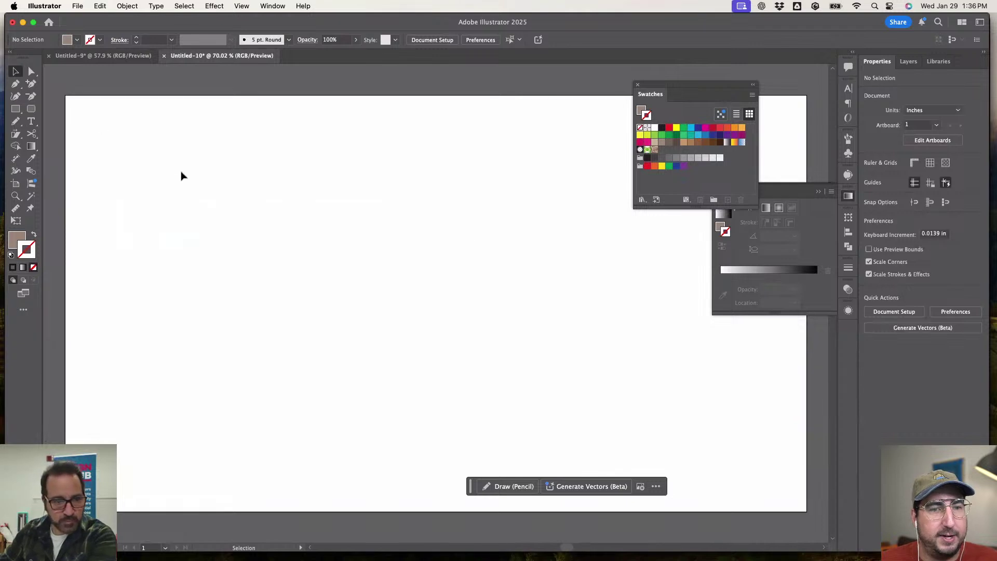
{"action": "left_click", "coordinate": [16, 109]}
{"action": "left_click_drag", "start_coordinate": [227, 148], "coordinate": [619, 422]}
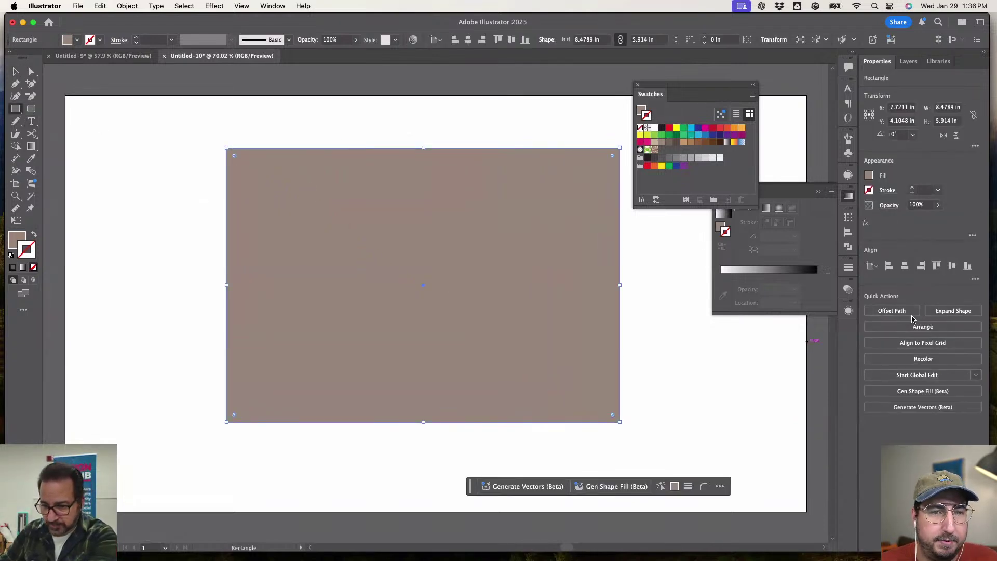
{"action": "key", "text": "Delete"}
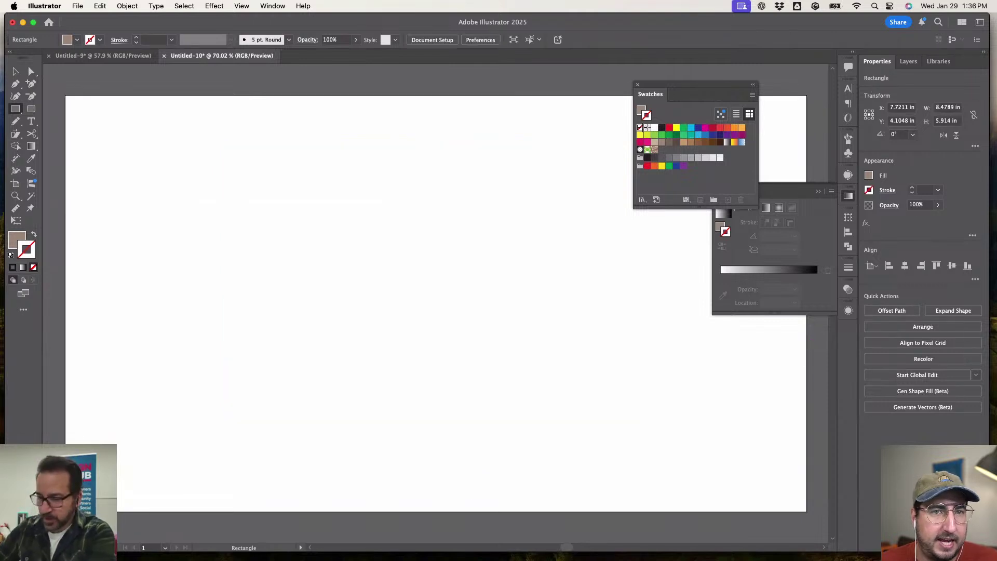
- Place 12 pt Myriad Pro point text in the upper-left part of the empty artboard and begin it with "Pl"
{"action": "left_click", "coordinate": [32, 121]}
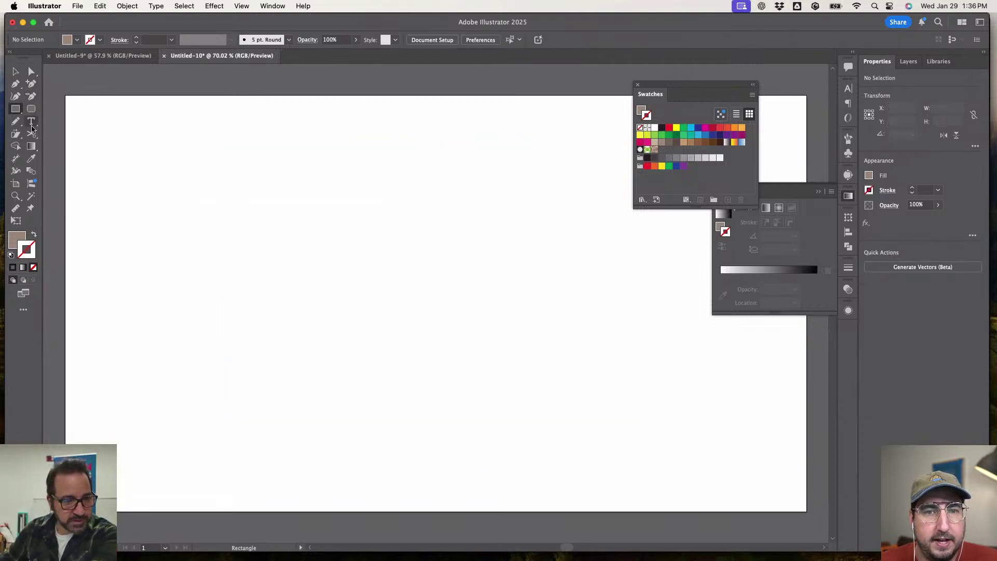
{"action": "left_click", "coordinate": [247, 230]}
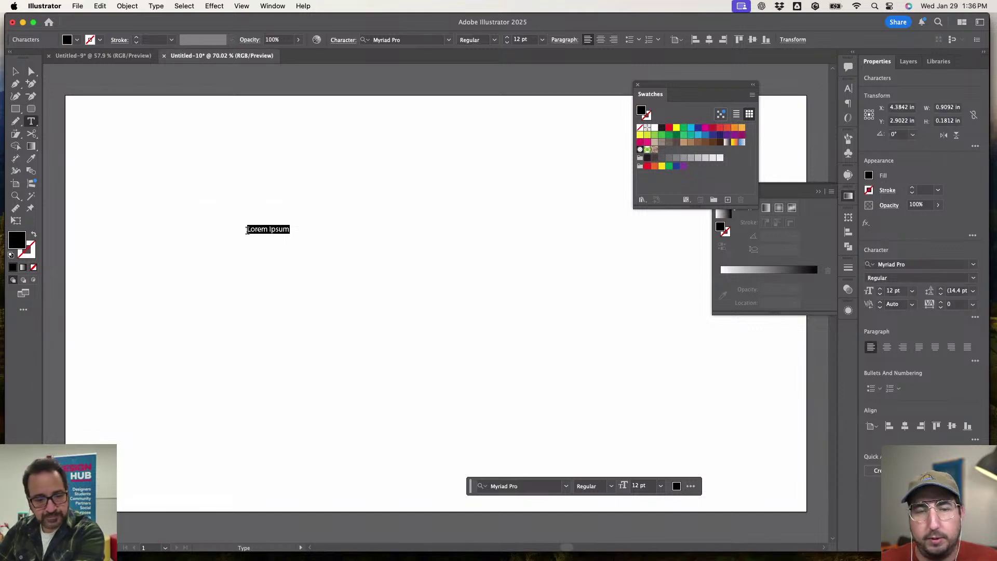
{"action": "type", "text": "Pl"}
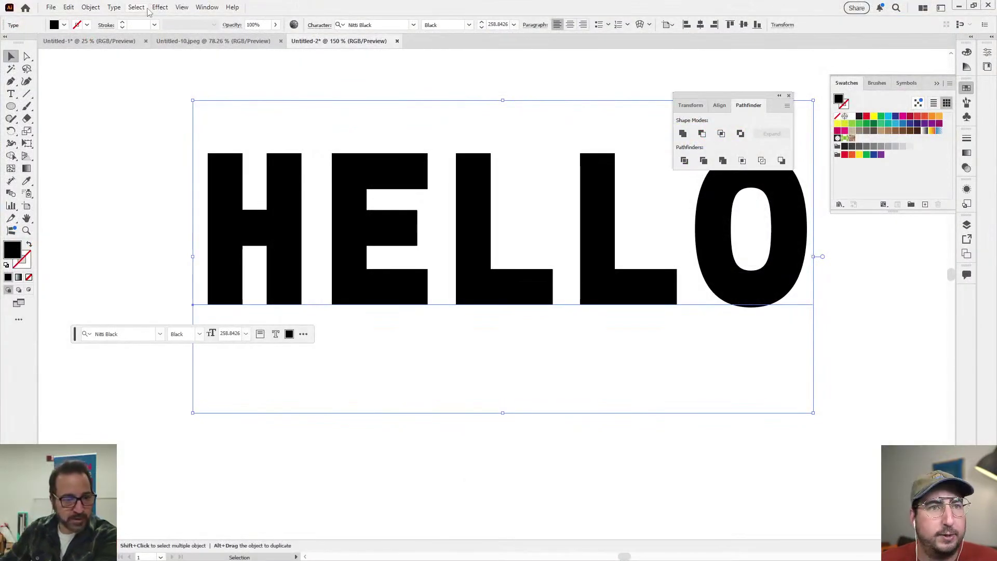
- Fill the HELLO text with red and shift it left and slightly down
{"action": "left_click", "coordinate": [866, 116]}
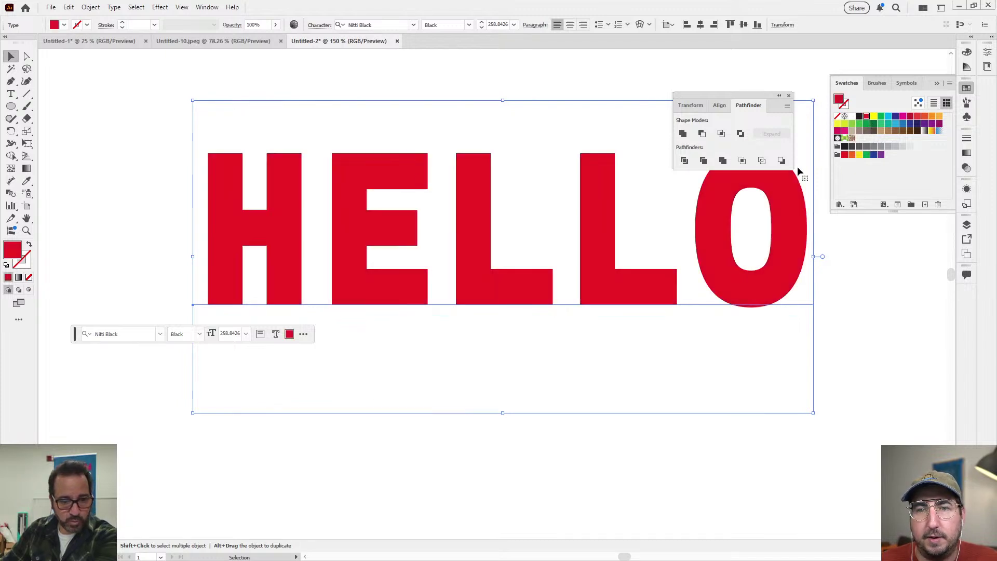
{"action": "left_click_drag", "start_coordinate": [341, 208], "coordinate": [239, 222]}
- Bring up the Chrome sketch effect for the red HELLO text and set Detail to 7 and Smoothness to 10
{"action": "left_click", "coordinate": [161, 7]}
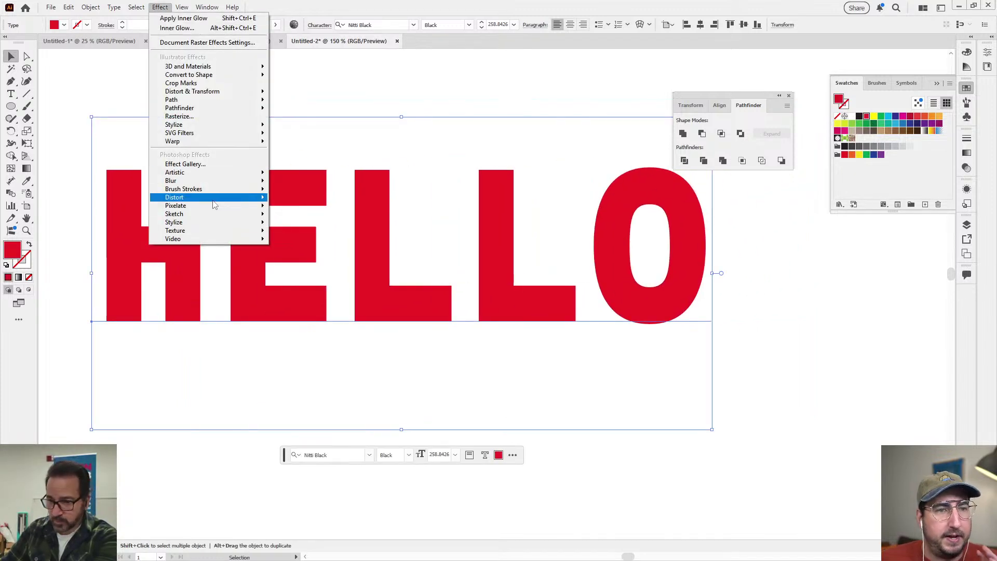
{"action": "mouse_move", "coordinate": [217, 223]}
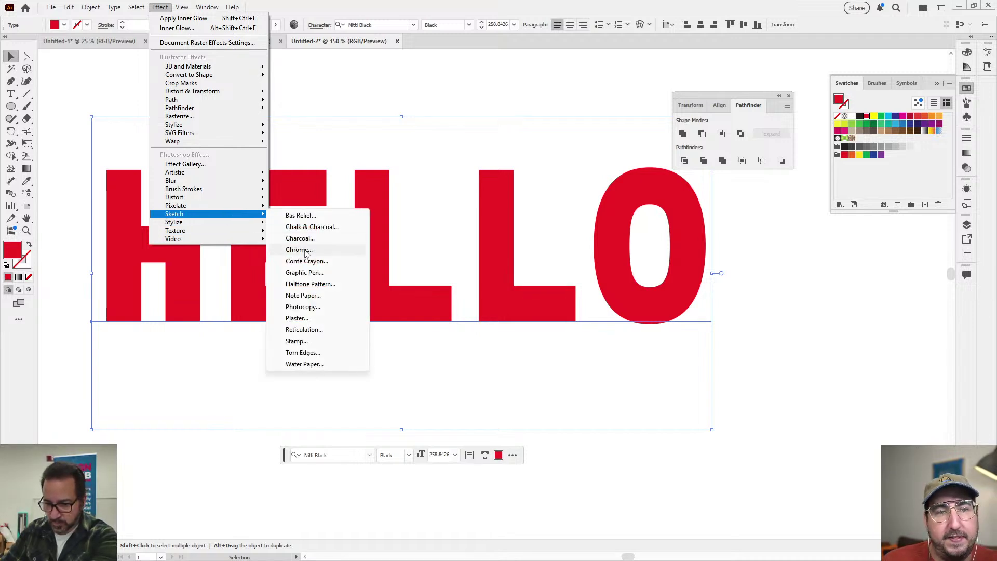
{"action": "left_click", "coordinate": [333, 262]}
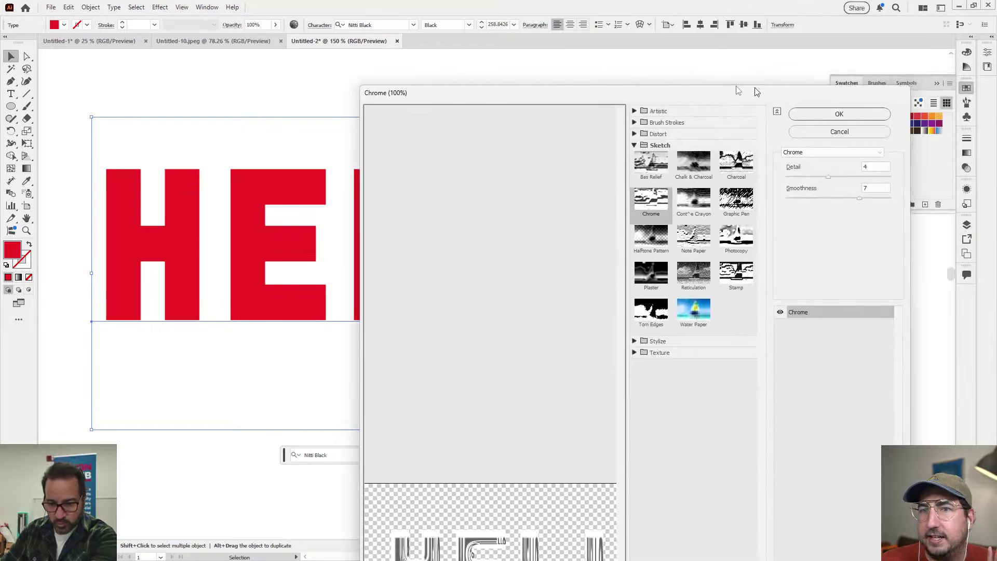
{"action": "mouse_move", "coordinate": [774, 93]}
{"action": "left_mouse_down"}
{"action": "mouse_move", "coordinate": [592, 55]}
{"action": "mouse_move", "coordinate": [569, 40]}
{"action": "left_mouse_up"}
{"action": "key", "text": "Escape"}
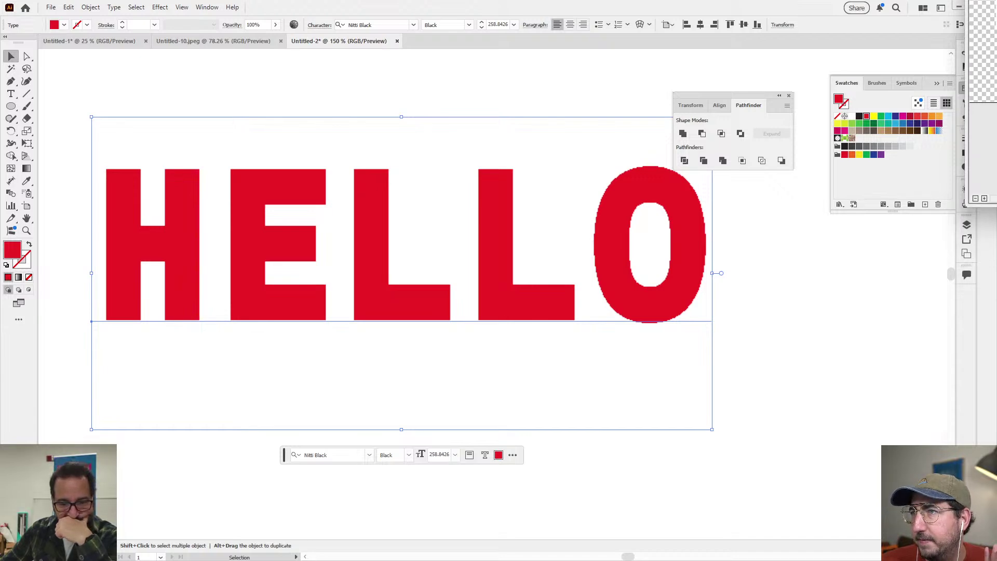
{"action": "key", "text": "ctrl+alt+shift+e"}
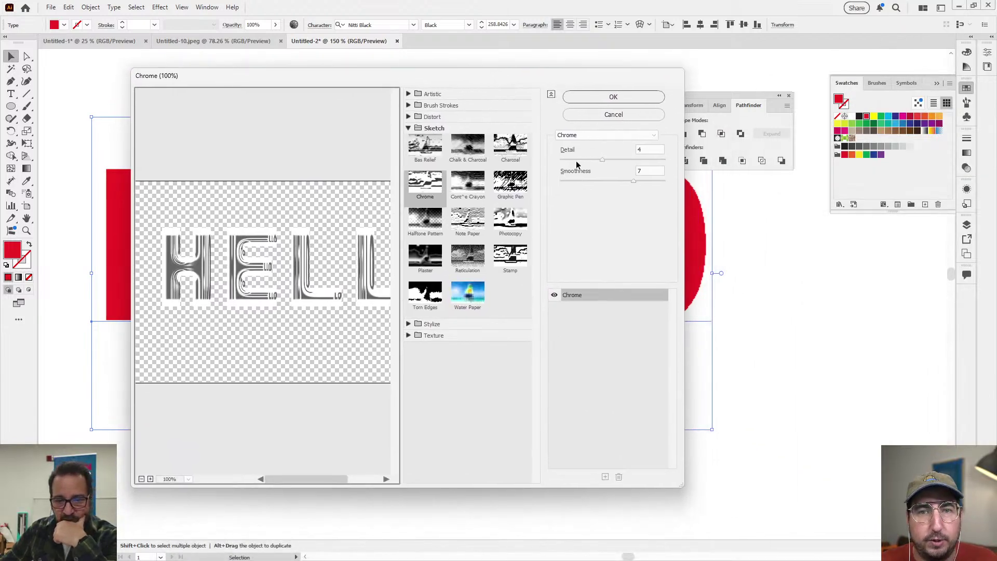
{"action": "left_click", "coordinate": [574, 159]}
{"action": "left_click", "coordinate": [634, 159]}
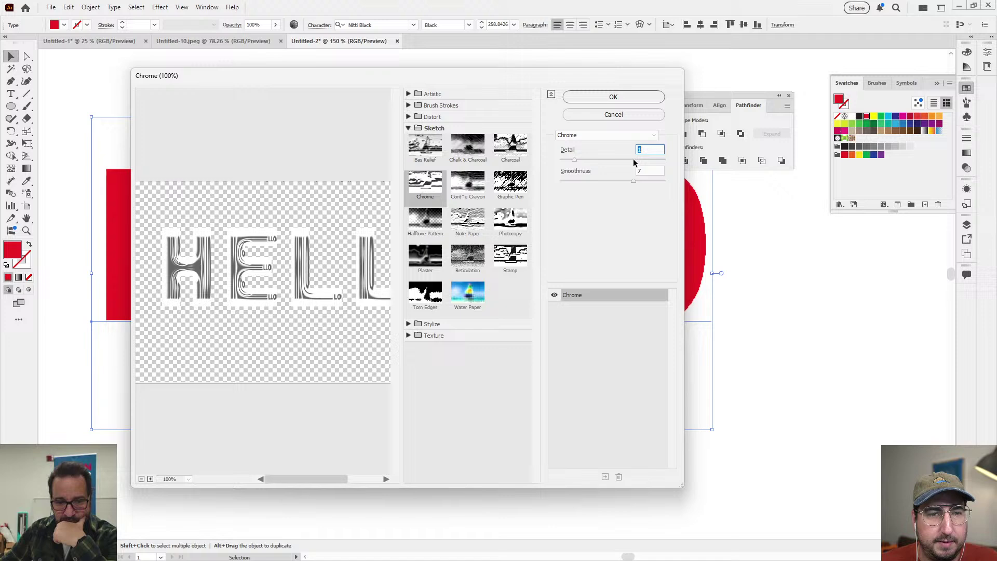
{"action": "left_click", "coordinate": [591, 181]}
{"action": "left_click", "coordinate": [660, 180]}
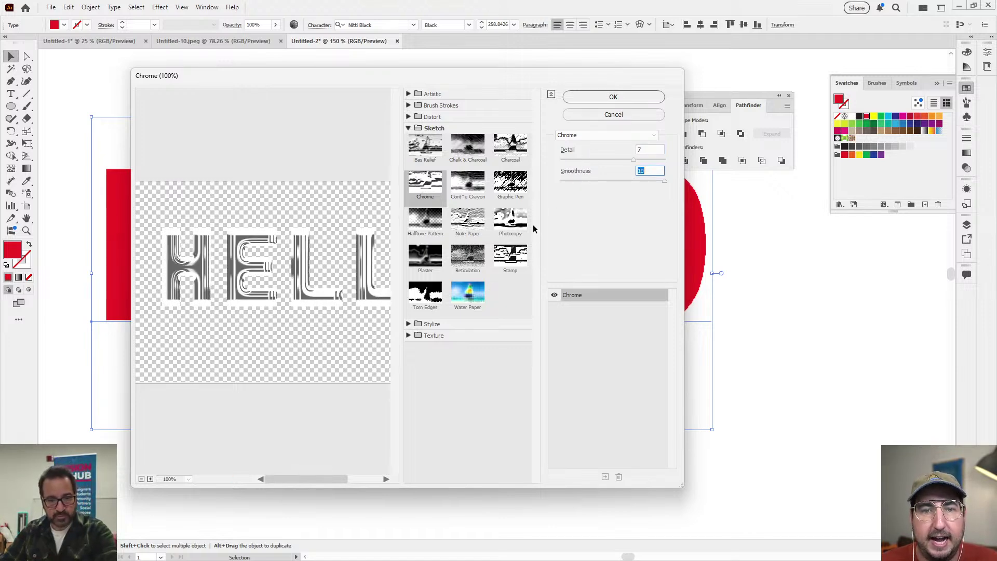
- Browse the effect gallery for the HELLO text, revealing the effects in the Stylize, Distort and Brush Strokes categories
{"action": "left_click", "coordinate": [431, 264]}
{"action": "left_click", "coordinate": [421, 186]}
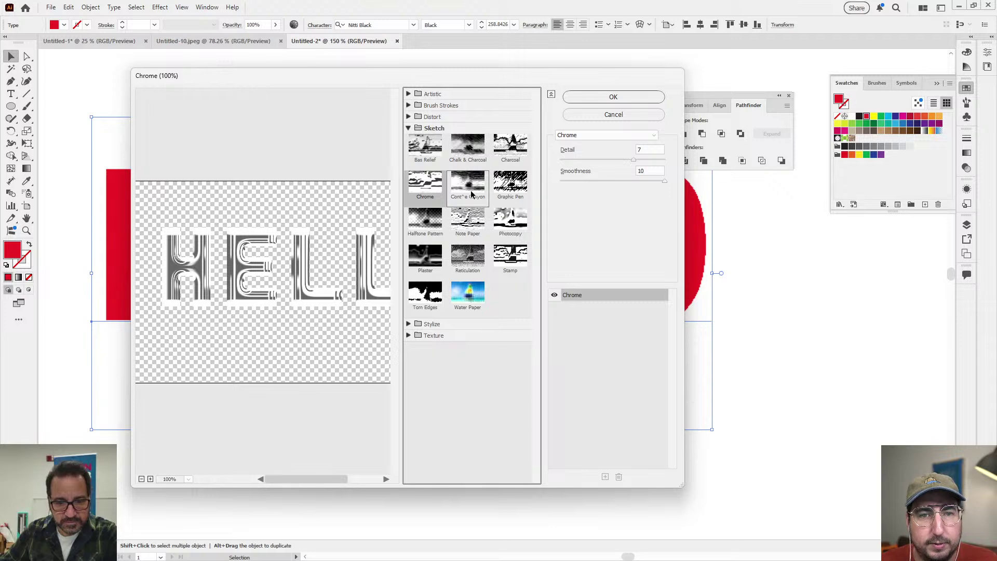
{"action": "left_click", "coordinate": [422, 324]}
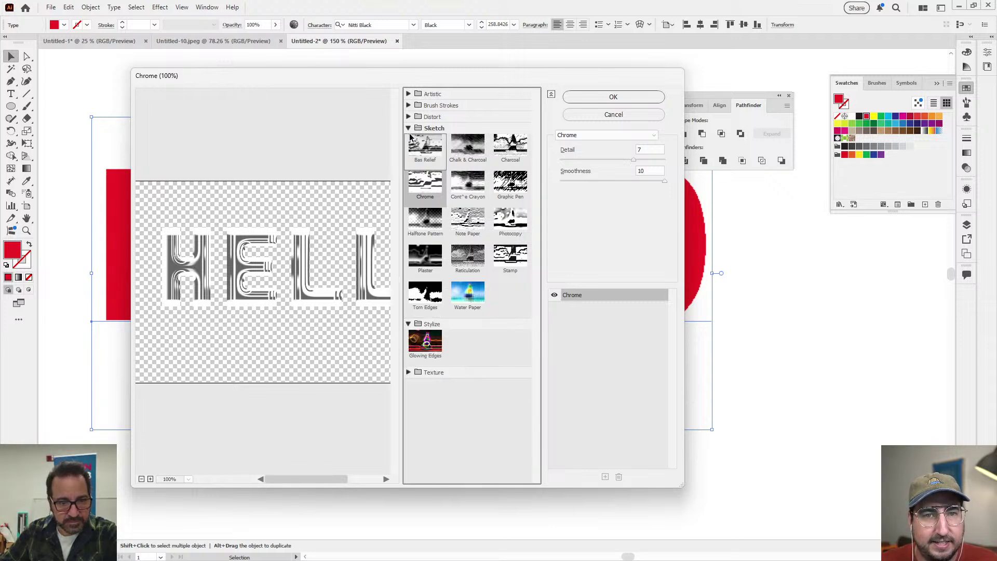
{"action": "left_click", "coordinate": [408, 118]}
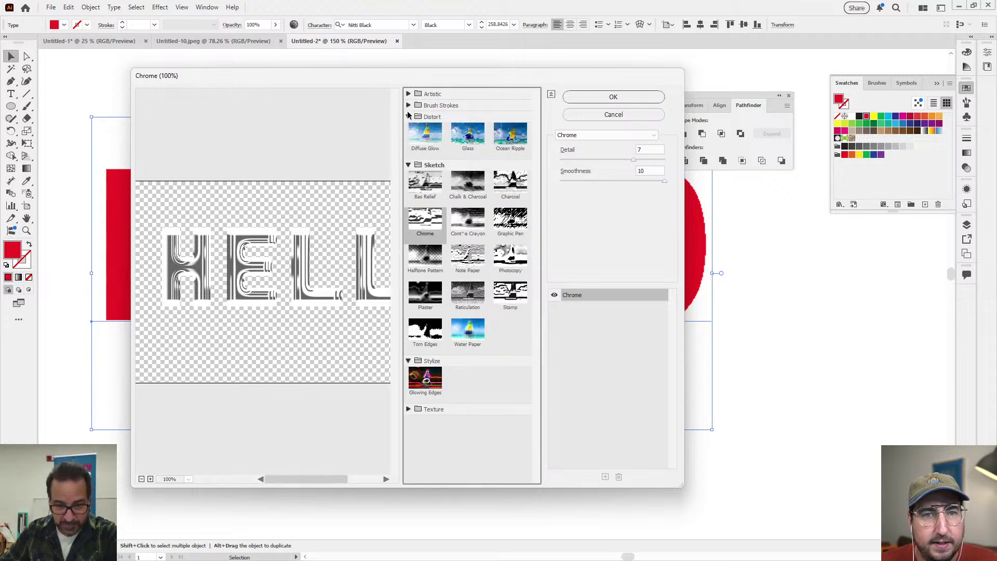
{"action": "left_click", "coordinate": [408, 106]}
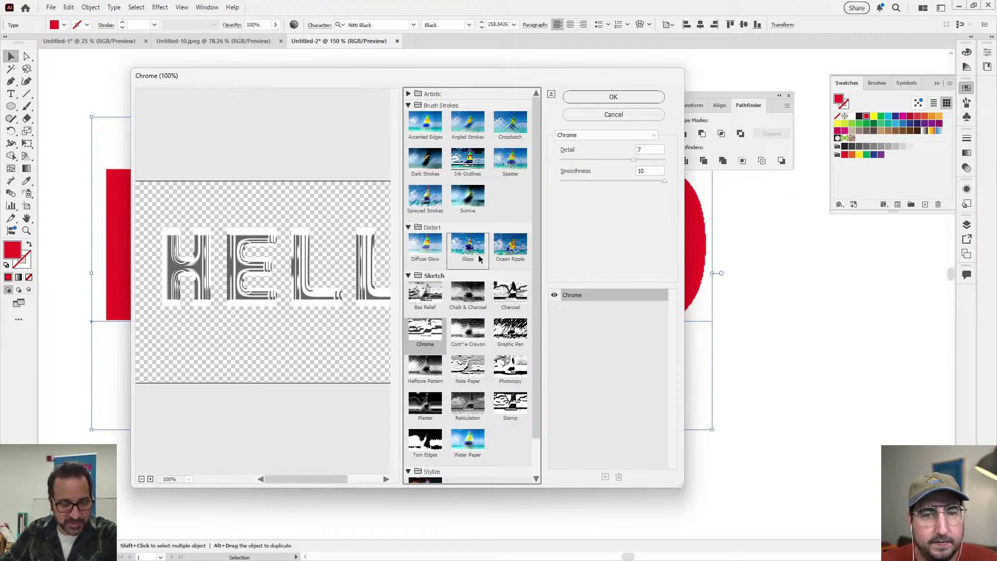
{"action": "scroll", "coordinate": [472, 257], "scroll_direction": "down", "scroll_amount": 1}
- Preview the Stamp effect on the HELLO text, return to Chrome with Detail 7 and Smoothness 10, and apply it
{"action": "left_click", "coordinate": [505, 365]}
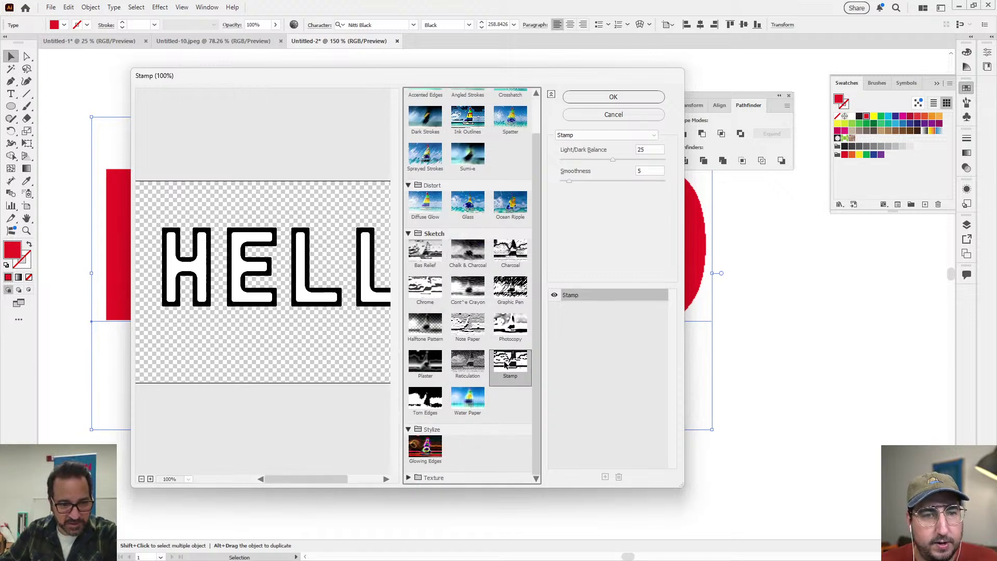
{"action": "left_click", "coordinate": [462, 326]}
{"action": "left_click", "coordinate": [439, 321]}
{"action": "left_click", "coordinate": [436, 294]}
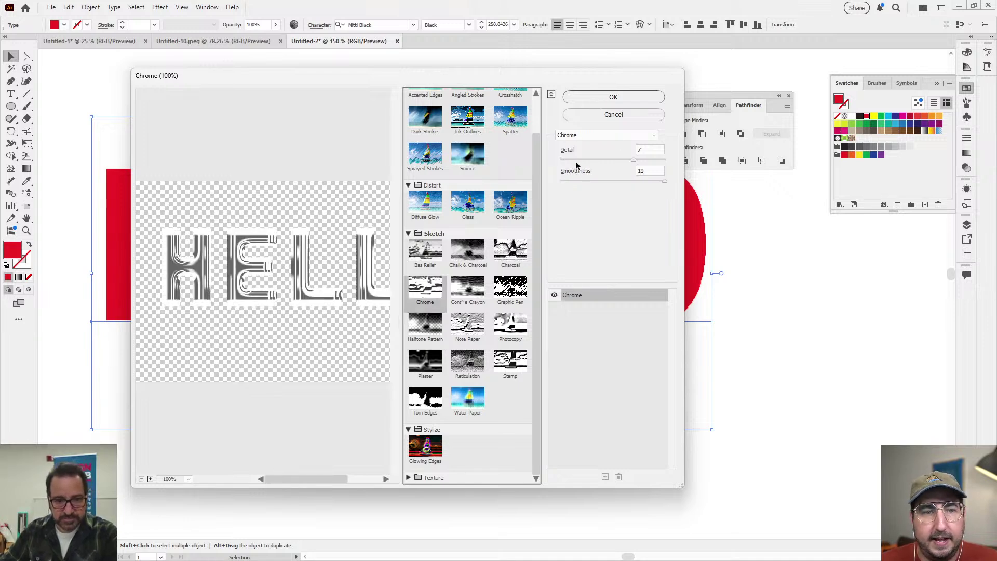
{"action": "left_click", "coordinate": [583, 99]}
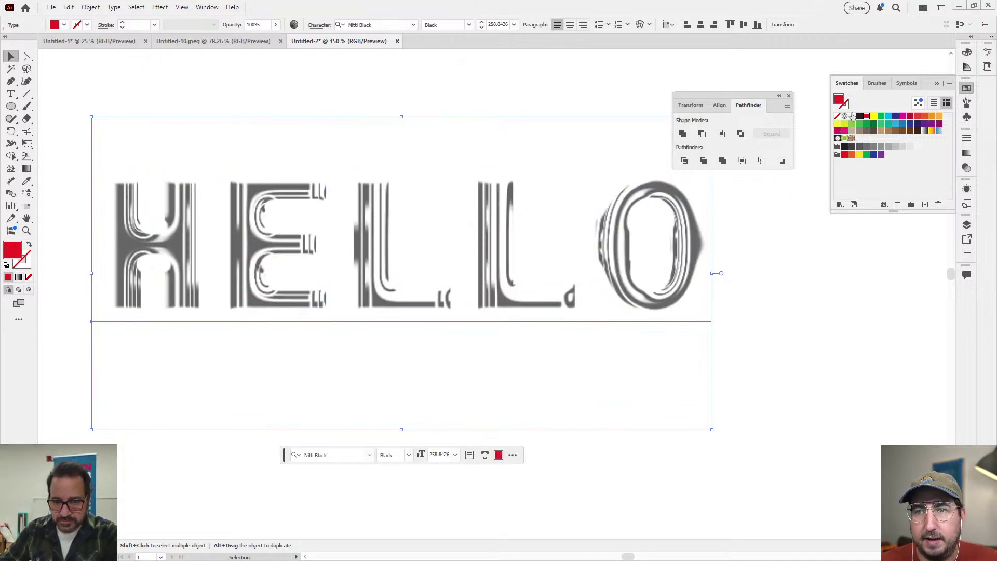
- Fill the chrome HELLO text with black and rasterize it as RGB at High (300 ppi) on a white background
{"action": "left_click", "coordinate": [859, 116]}
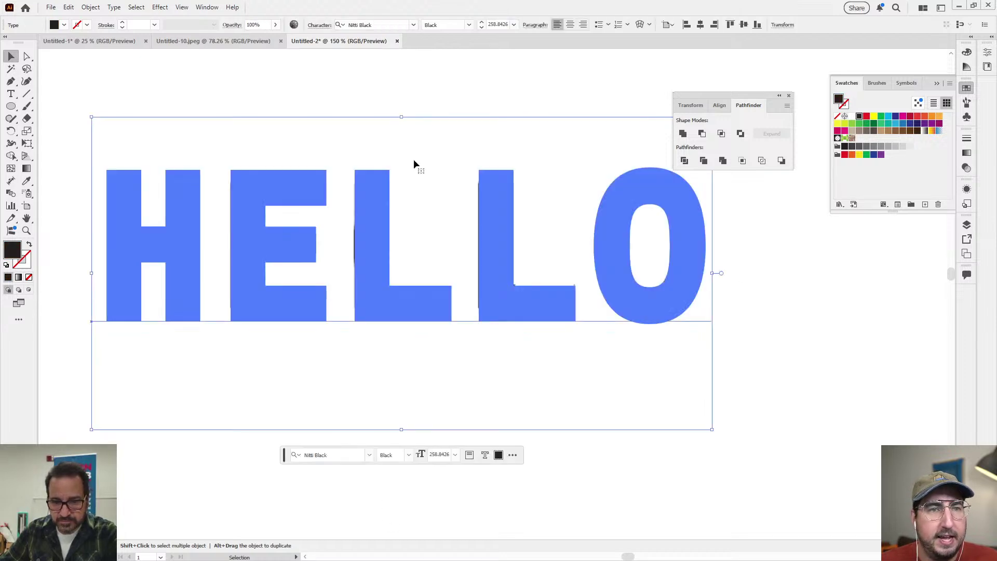
{"action": "left_click", "coordinate": [86, 7]}
{"action": "left_click", "coordinate": [124, 178]}
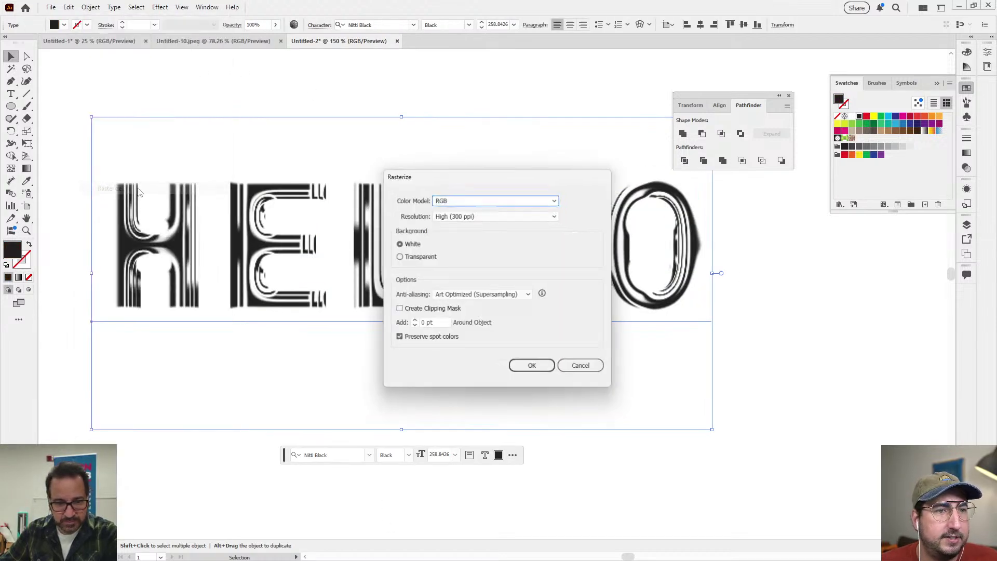
{"action": "left_click", "coordinate": [533, 369]}
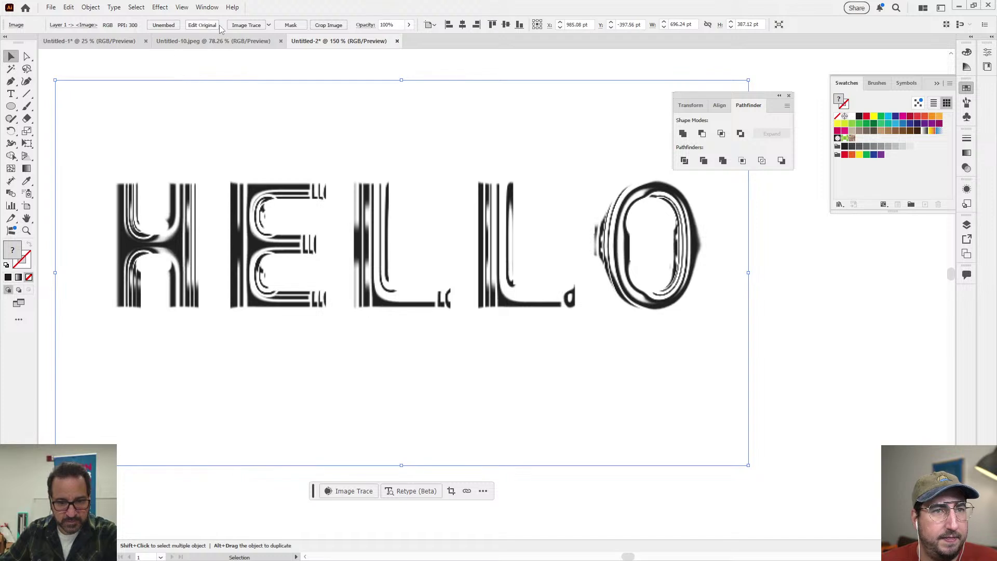
- Trace the rasterized chrome HELLO image with the Black and White Logo preset, accepting slow tracing, and deselect it
{"action": "left_click", "coordinate": [269, 26]}
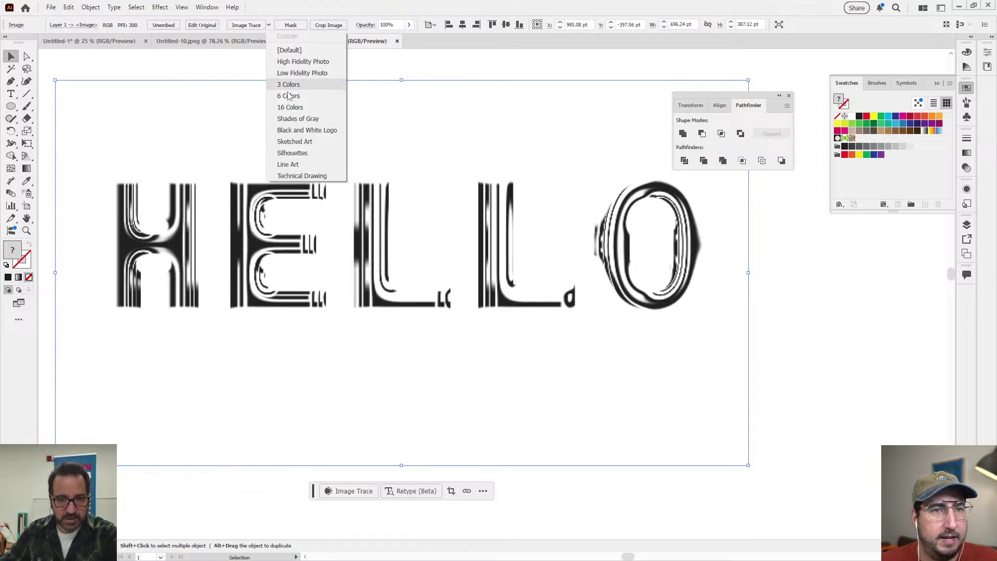
{"action": "left_click", "coordinate": [303, 133]}
{"action": "left_click", "coordinate": [564, 301]}
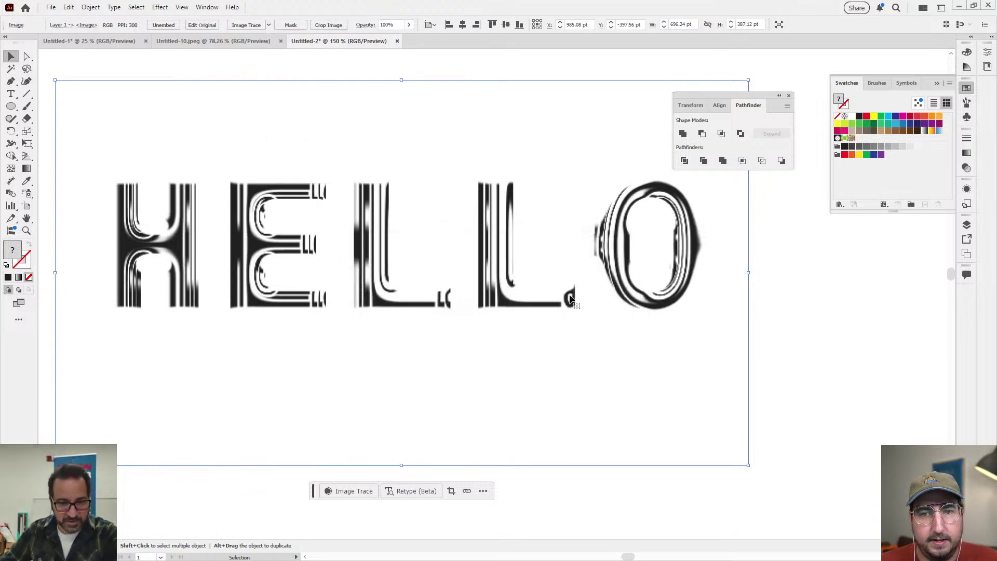
{"action": "left_click", "coordinate": [799, 277]}
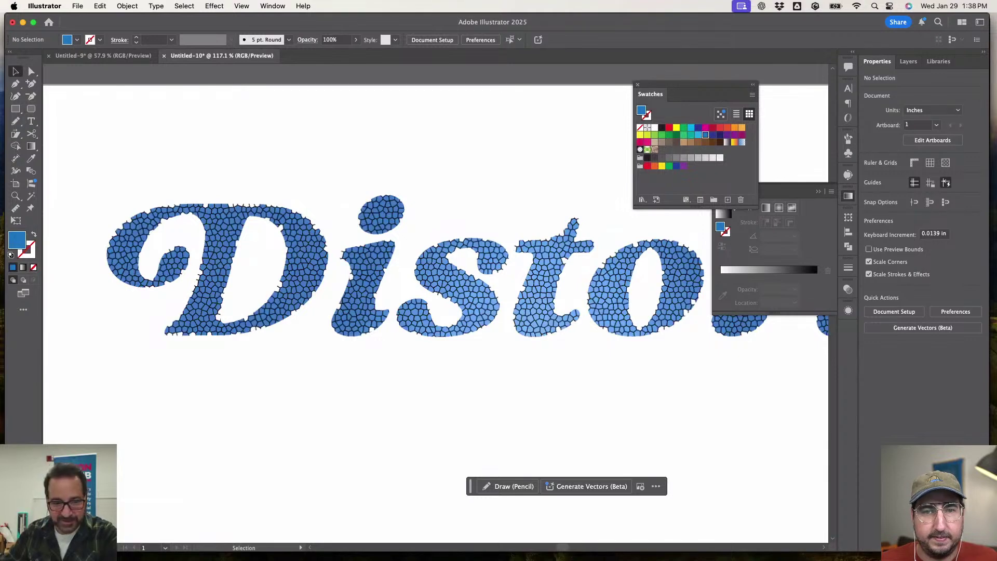
- Examine the blue stained-glass cells and their black outlines on the Distort lettering up close
{"action": "scroll", "coordinate": [353, 218], "scroll_direction": "up", "scroll_amount": 10}
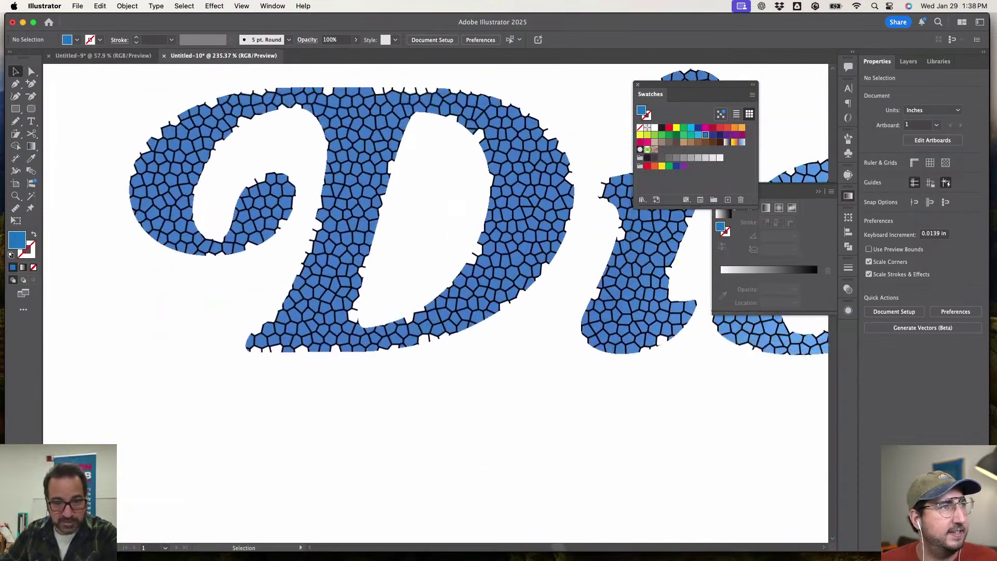
{"action": "scroll", "coordinate": [353, 218], "scroll_direction": "up", "scroll_amount": 2}
{"action": "scroll", "coordinate": [353, 218], "scroll_direction": "up", "scroll_amount": 3}
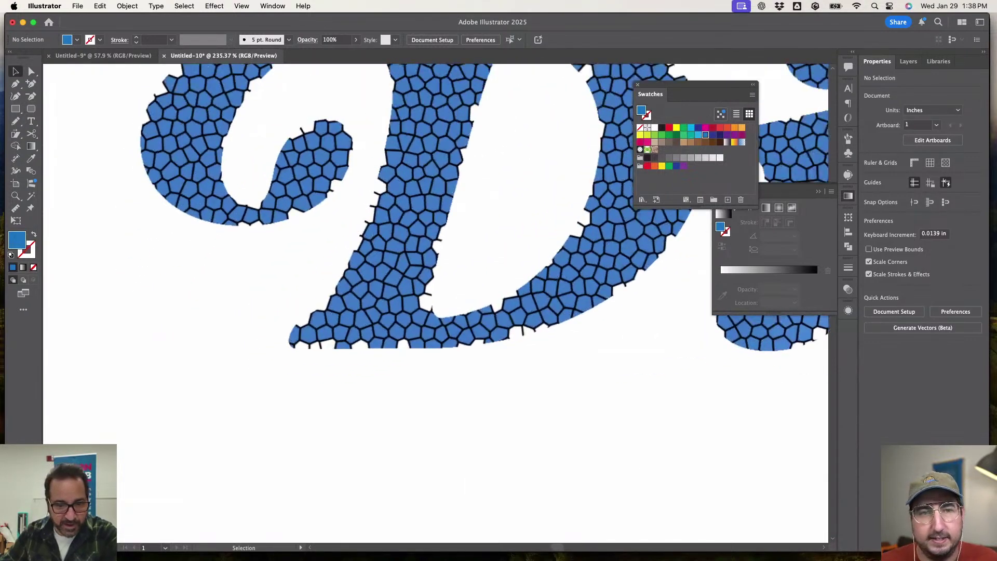
{"action": "scroll", "coordinate": [364, 218], "scroll_direction": "up", "scroll_amount": 5}
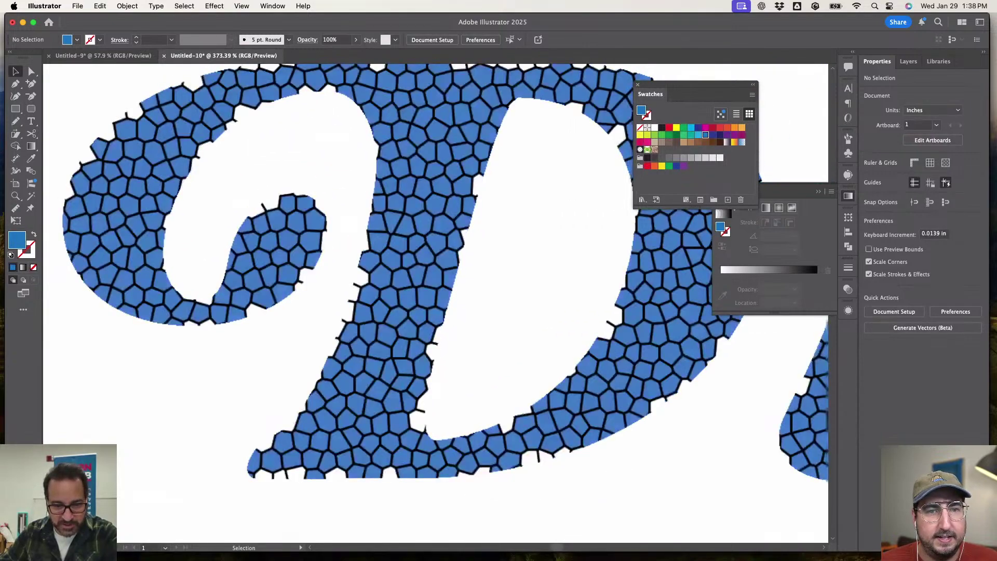
{"action": "scroll", "coordinate": [121, 462], "scroll_direction": "down", "scroll_amount": 15}
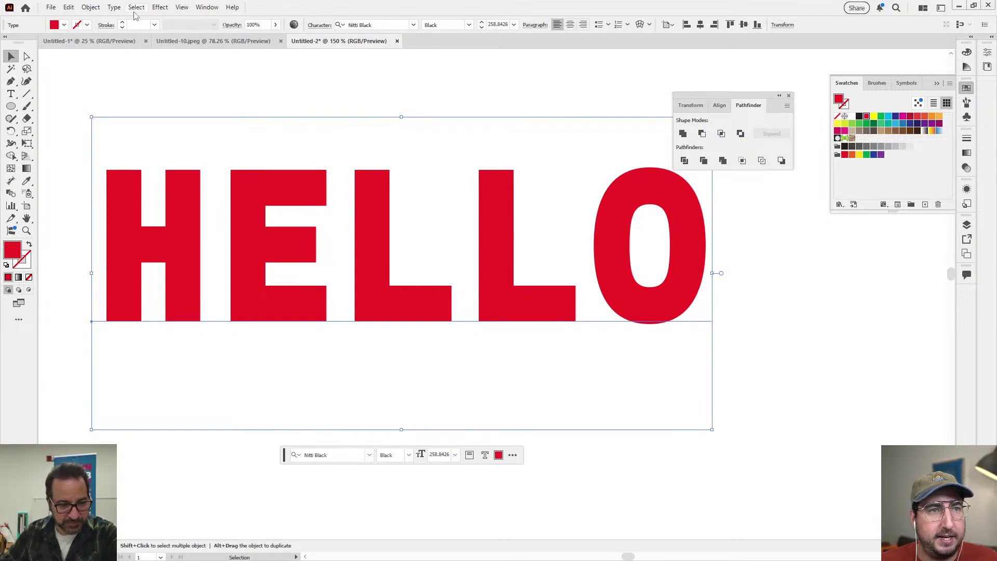
- Apply the Mezzotint pixelate effect with the Coarse Dots type to the red HELLO text
{"action": "left_click", "coordinate": [160, 8]}
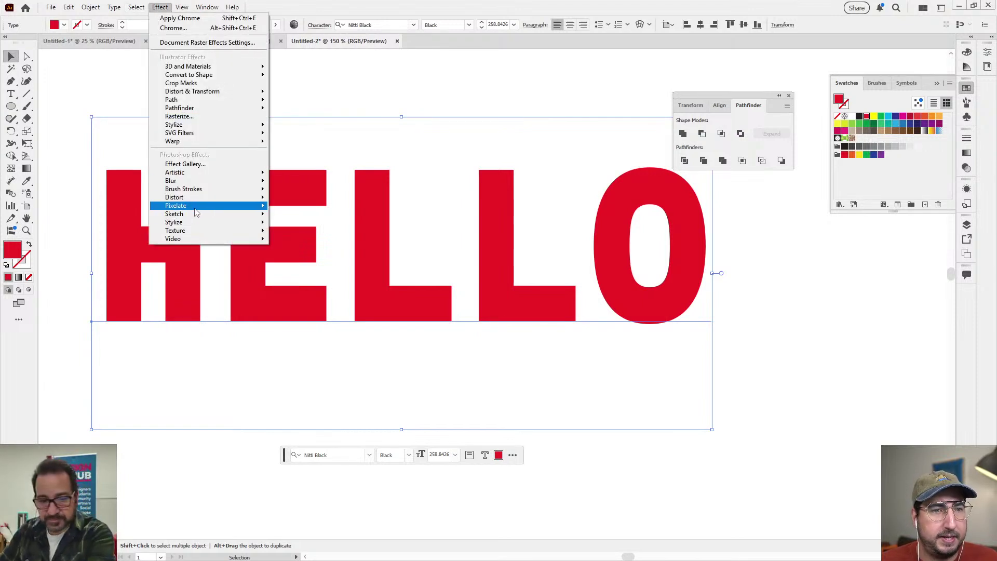
{"action": "mouse_move", "coordinate": [196, 206]}
{"action": "left_click", "coordinate": [310, 230]}
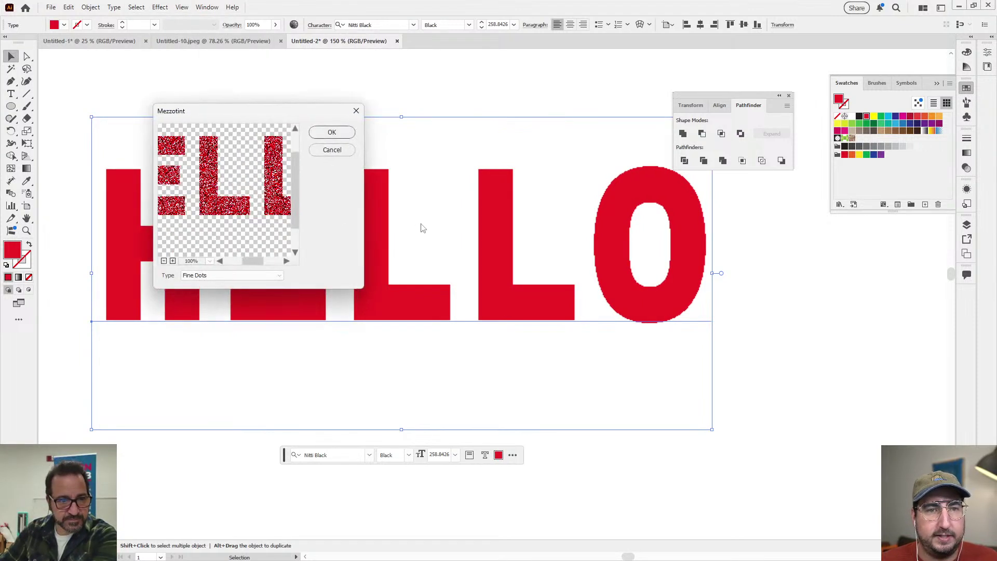
{"action": "left_click", "coordinate": [239, 273]}
{"action": "left_click", "coordinate": [222, 307]}
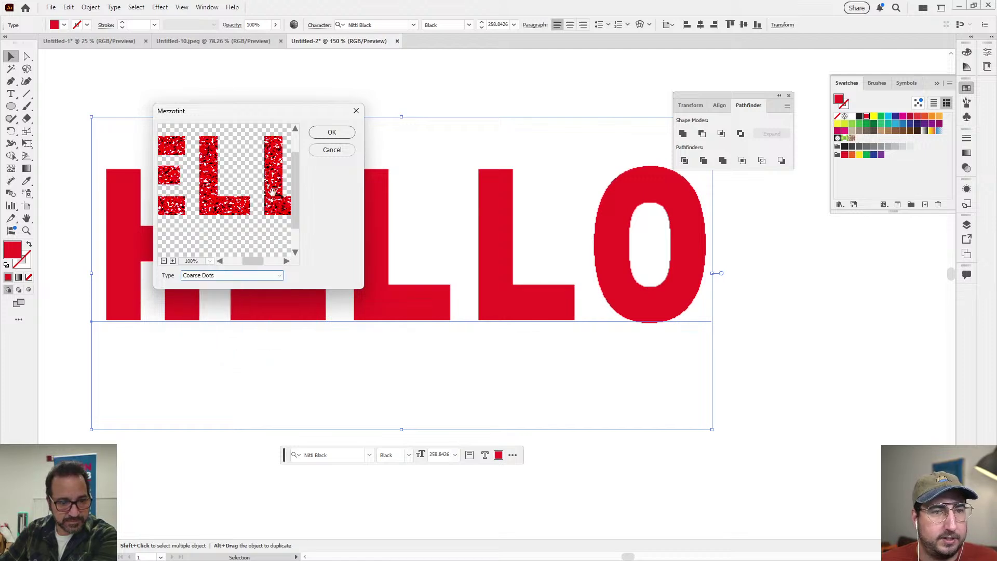
{"action": "left_click", "coordinate": [331, 132]}
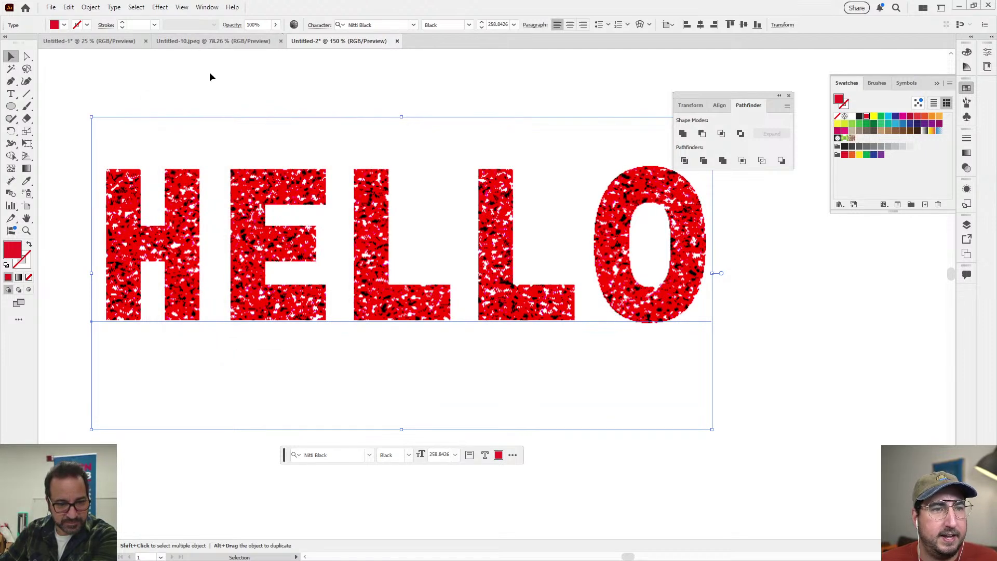
- Rasterize the speckled red HELLO text as RGB at High (300 ppi) on a white background
{"action": "left_click", "coordinate": [91, 7]}
{"action": "left_click", "coordinate": [125, 186]}
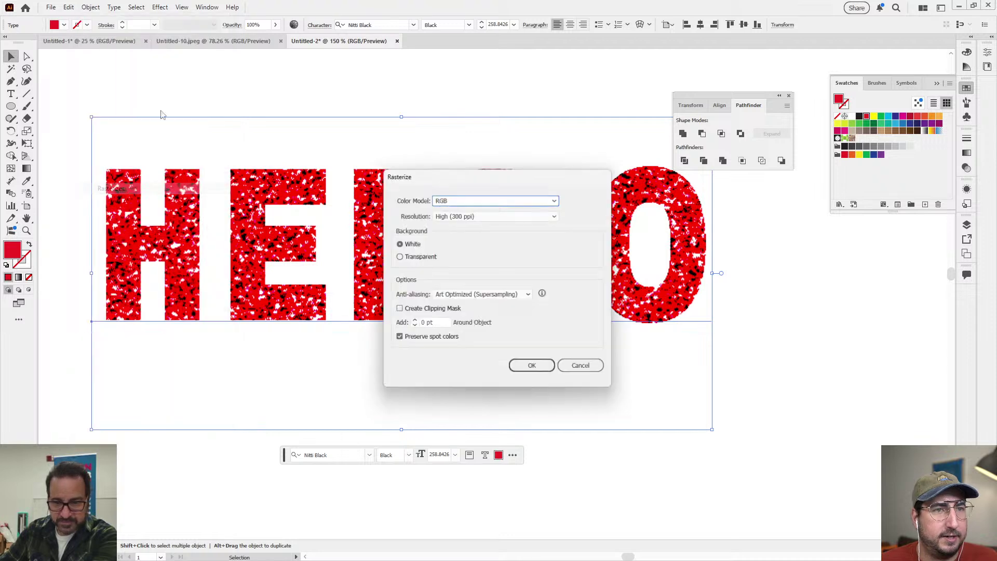
{"action": "key", "text": "Return"}
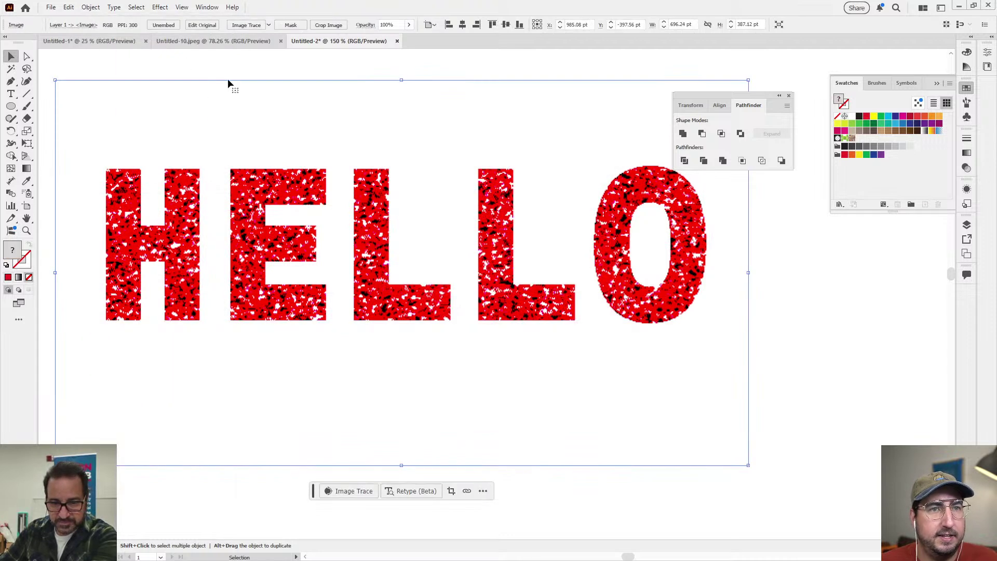
- Trace the speckled HELLO image with the Black and White Logo preset, accepting slow tracing, and delete the traced result
{"action": "left_click", "coordinate": [269, 25]}
{"action": "left_click", "coordinate": [298, 133]}
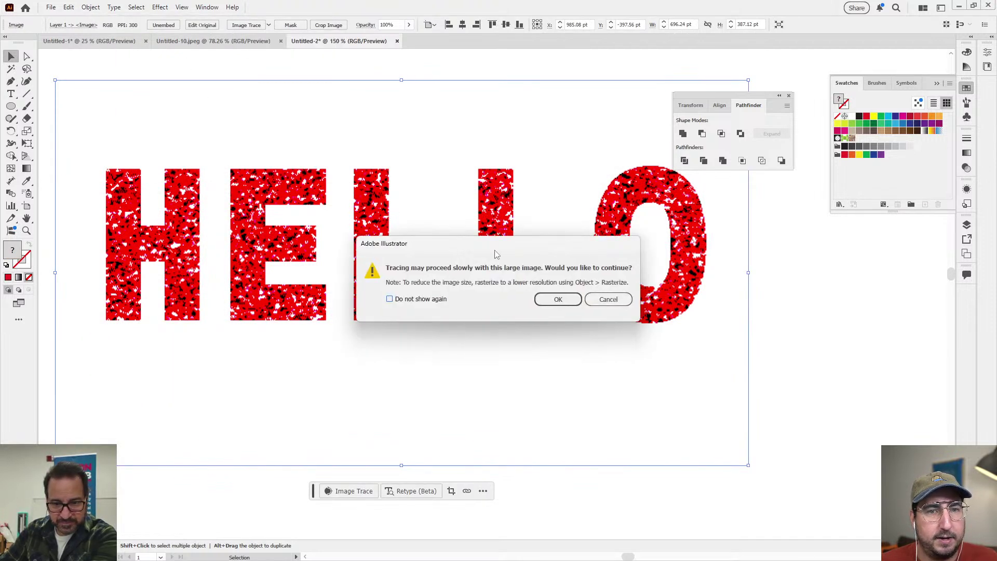
{"action": "left_click", "coordinate": [558, 300]}
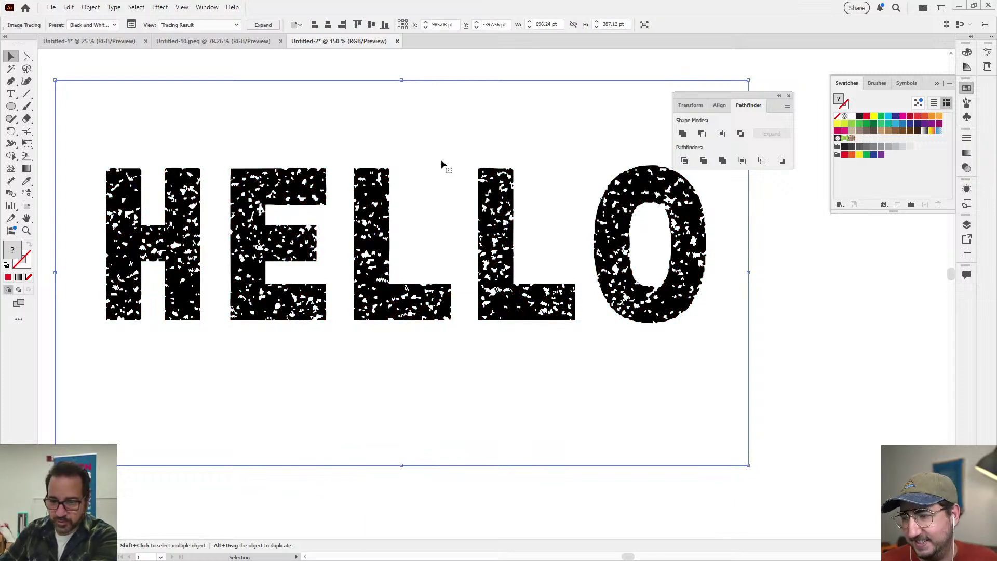
{"action": "key", "text": "Delete"}
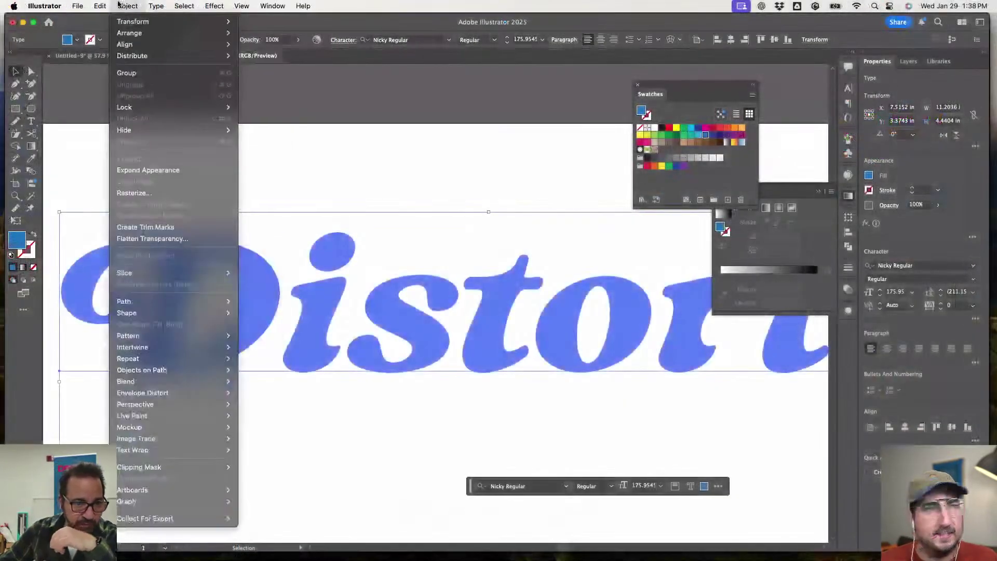
- Expand the appearance of the stained-glass Distort text and inspect the artwork up close, including in outline view
{"action": "left_click", "coordinate": [154, 170]}
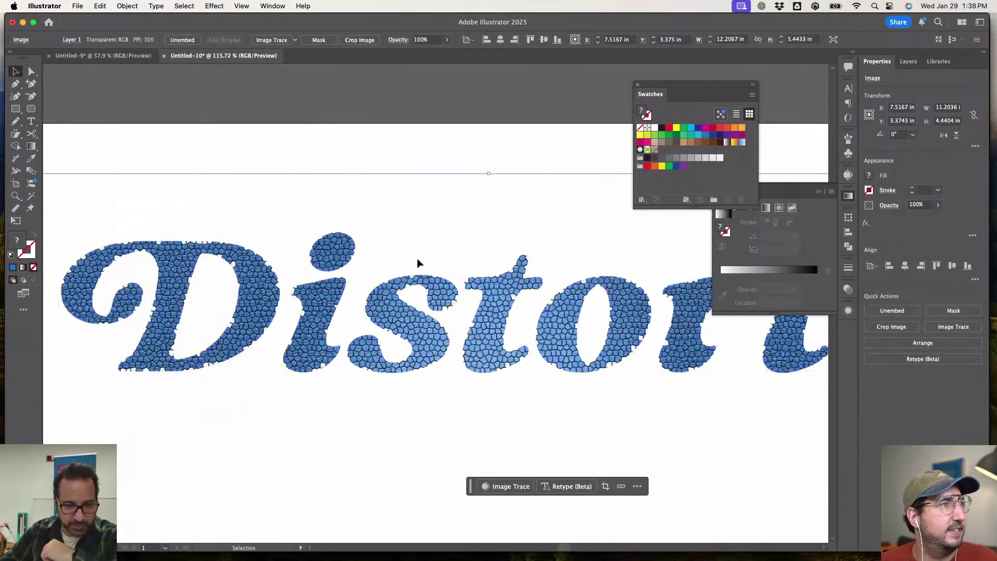
{"action": "left_click", "coordinate": [398, 129]}
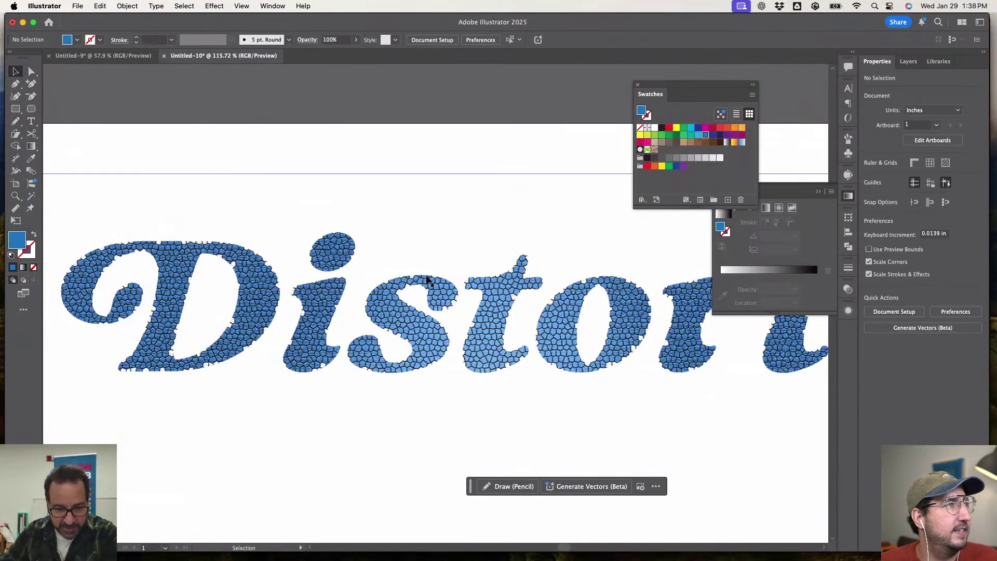
{"action": "scroll", "coordinate": [416, 278], "scroll_direction": "up", "scroll_amount": 5}
{"action": "scroll", "coordinate": [428, 280], "scroll_direction": "up", "scroll_amount": 5}
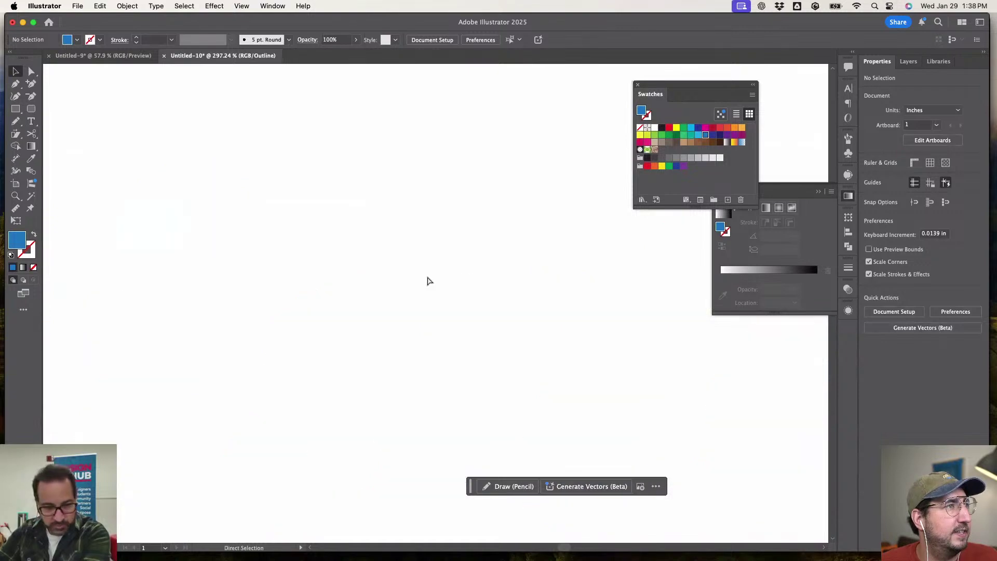
{"action": "scroll", "coordinate": [428, 279], "scroll_direction": "down", "scroll_amount": 5}
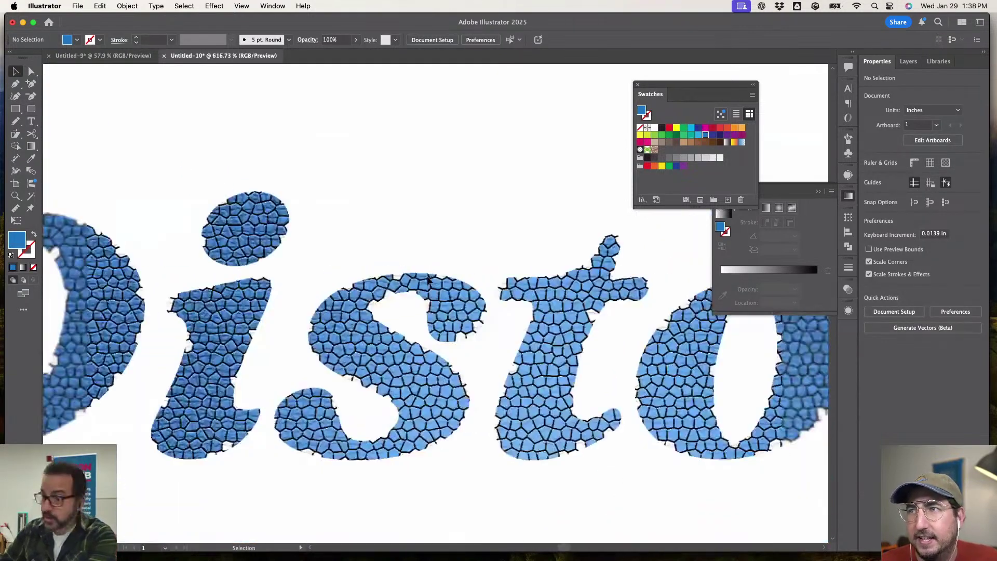
- Trace the stained-glass Distort image with the 3 Colors preset, accepting that tracing may proceed slowly
{"action": "left_click", "coordinate": [407, 280]}
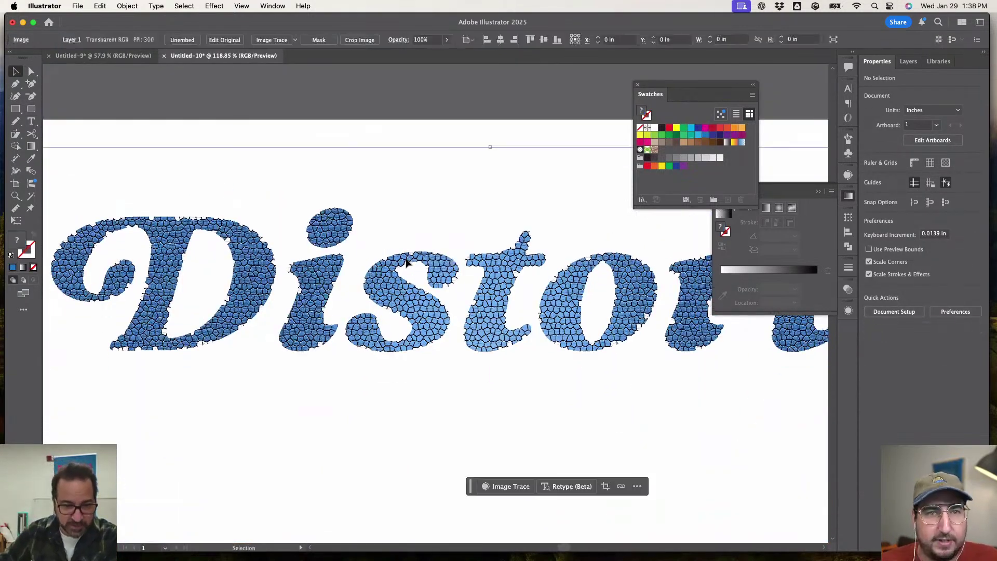
{"action": "scroll", "coordinate": [405, 261], "scroll_direction": "down", "scroll_amount": 3}
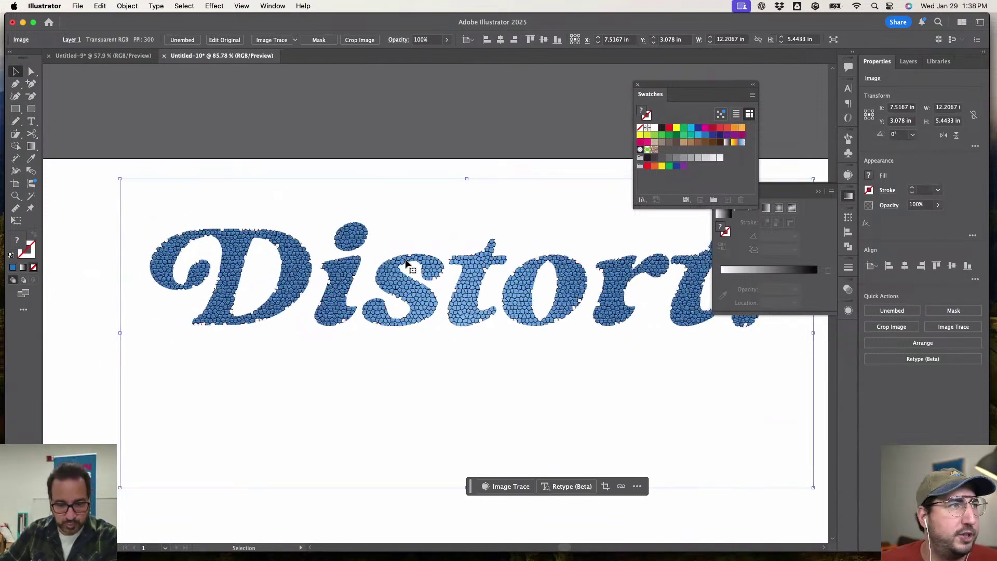
{"action": "left_click", "coordinate": [272, 6]}
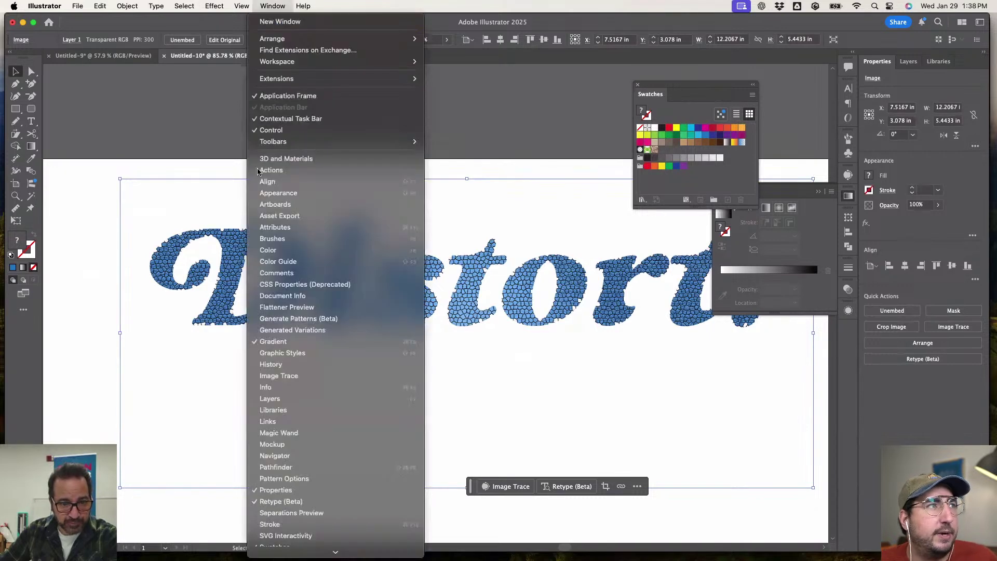
{"action": "left_click", "coordinate": [275, 375]}
{"action": "left_click", "coordinate": [762, 210]}
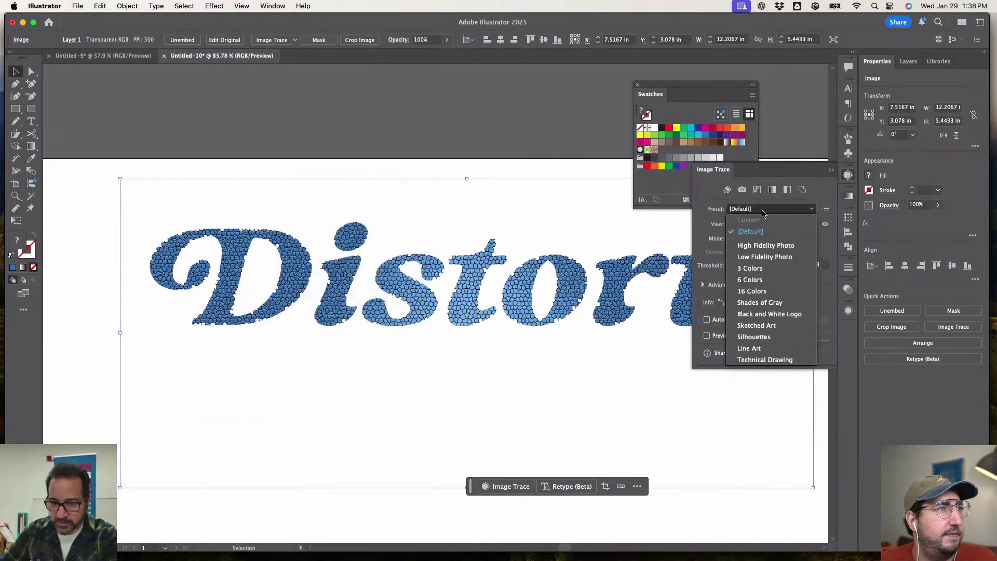
{"action": "left_click", "coordinate": [765, 268]}
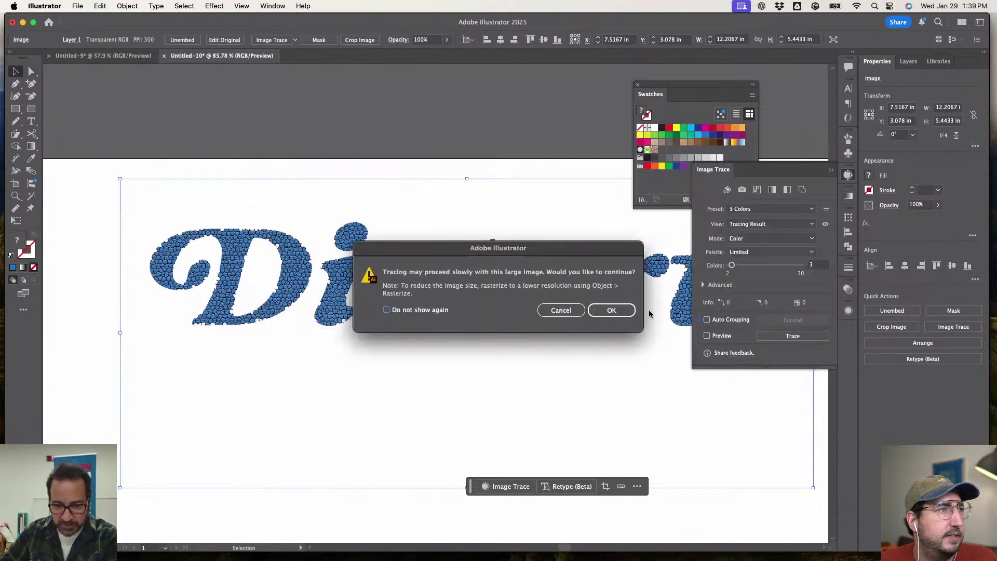
{"action": "left_click", "coordinate": [602, 311]}
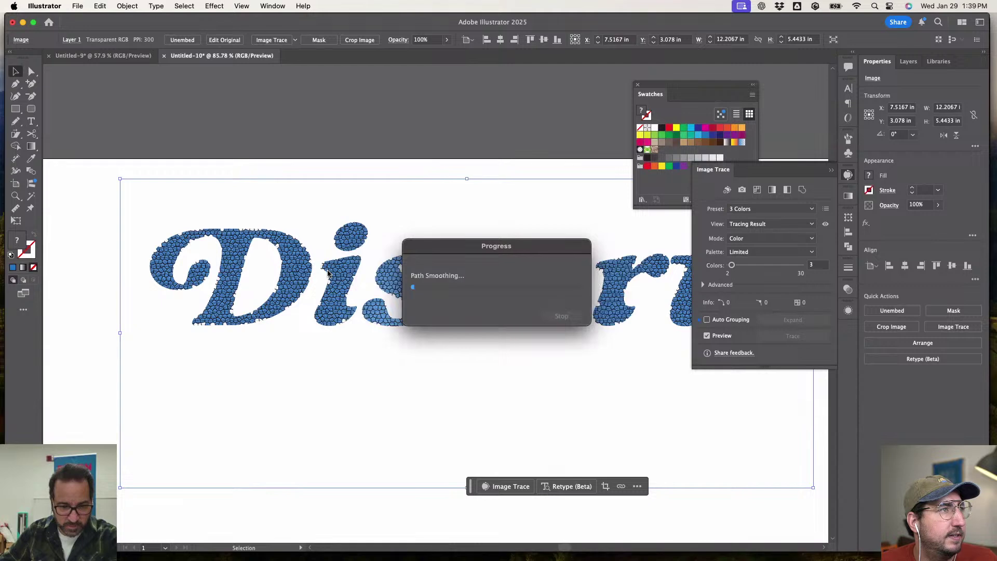
- Inspect the traced blue cells of the Distort lettering up close and delete the traced artwork
{"action": "scroll", "coordinate": [327, 273], "scroll_direction": "up", "scroll_amount": 10}
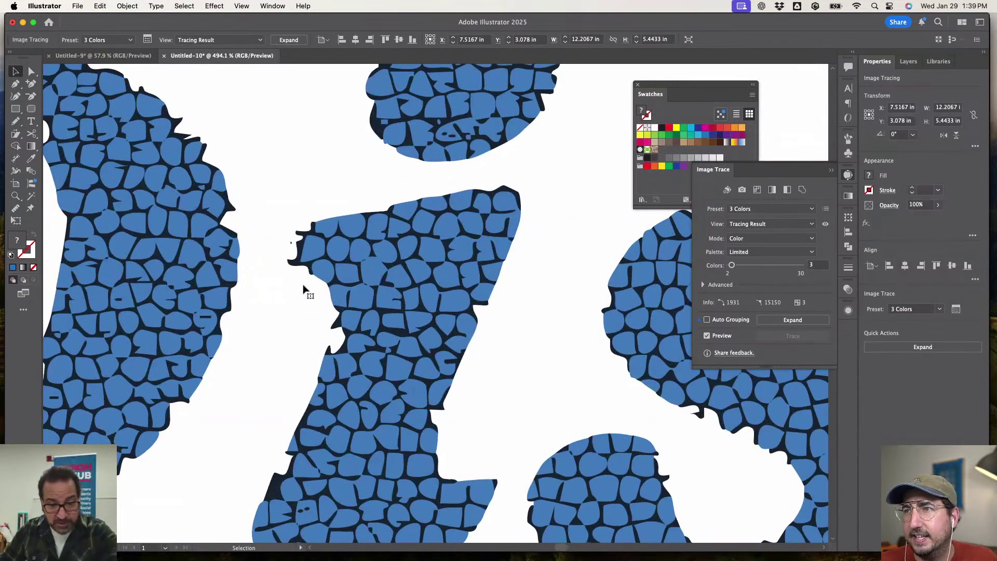
{"action": "scroll", "coordinate": [304, 287], "scroll_direction": "up", "scroll_amount": 5}
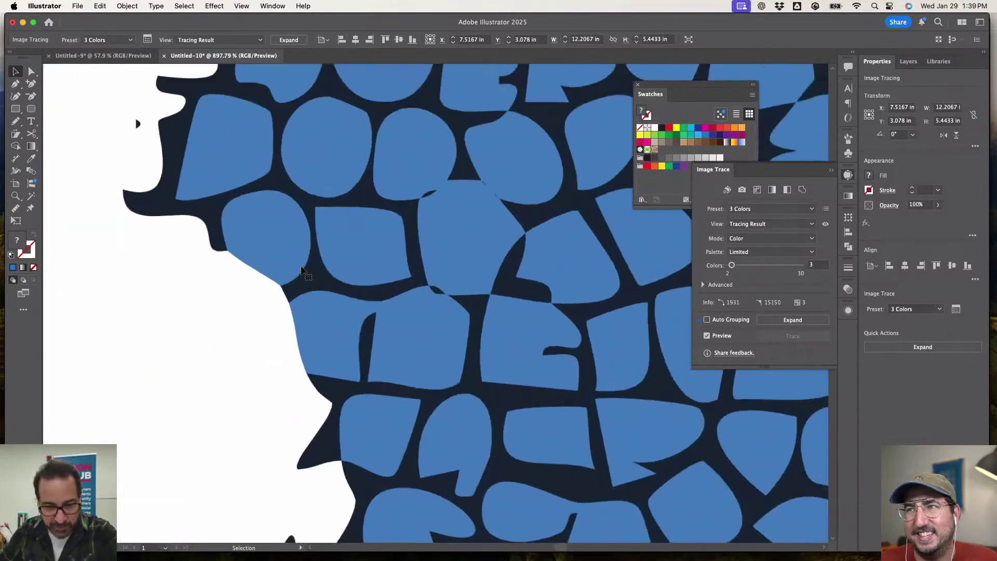
{"action": "scroll", "coordinate": [301, 268], "scroll_direction": "up", "scroll_amount": 6}
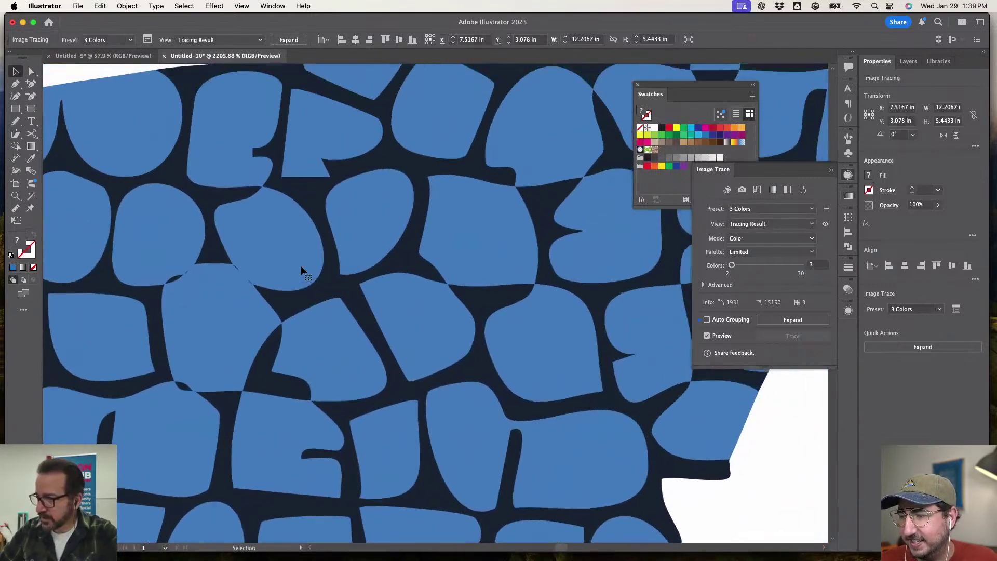
{"action": "scroll", "coordinate": [301, 266], "scroll_direction": "down", "scroll_amount": 2}
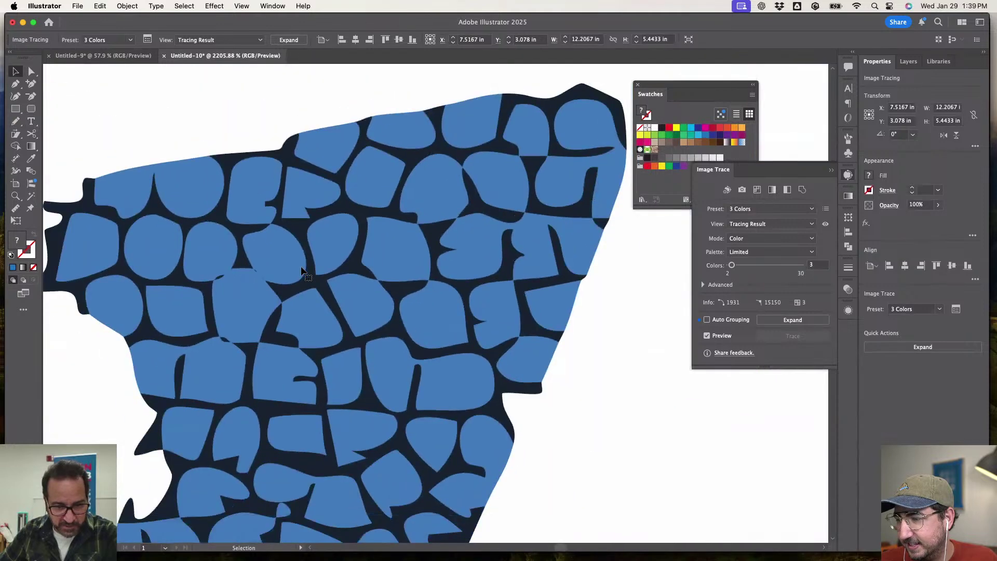
{"action": "scroll", "coordinate": [301, 270], "scroll_direction": "down", "scroll_amount": 15}
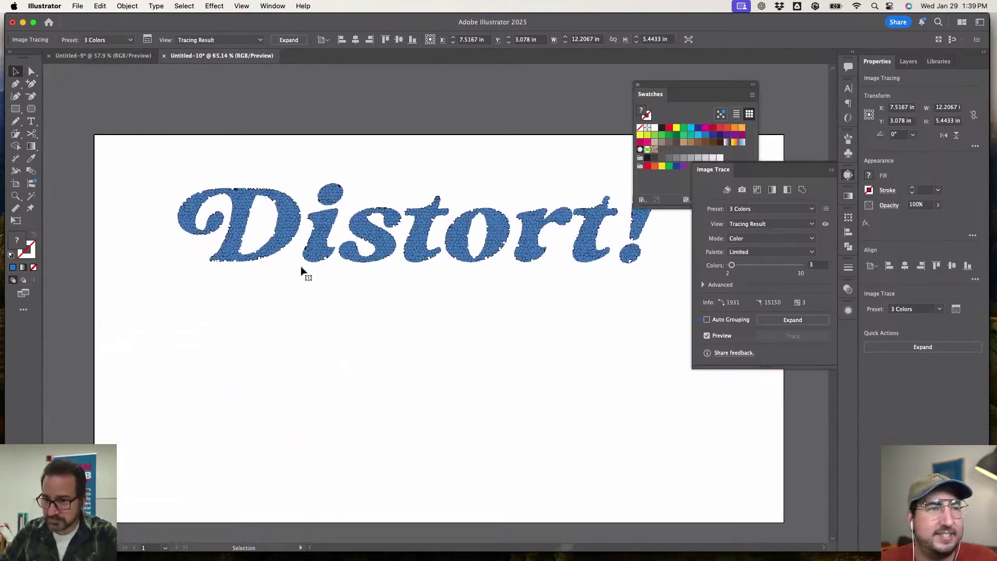
{"action": "scroll", "coordinate": [302, 271], "scroll_direction": "down", "scroll_amount": 1}
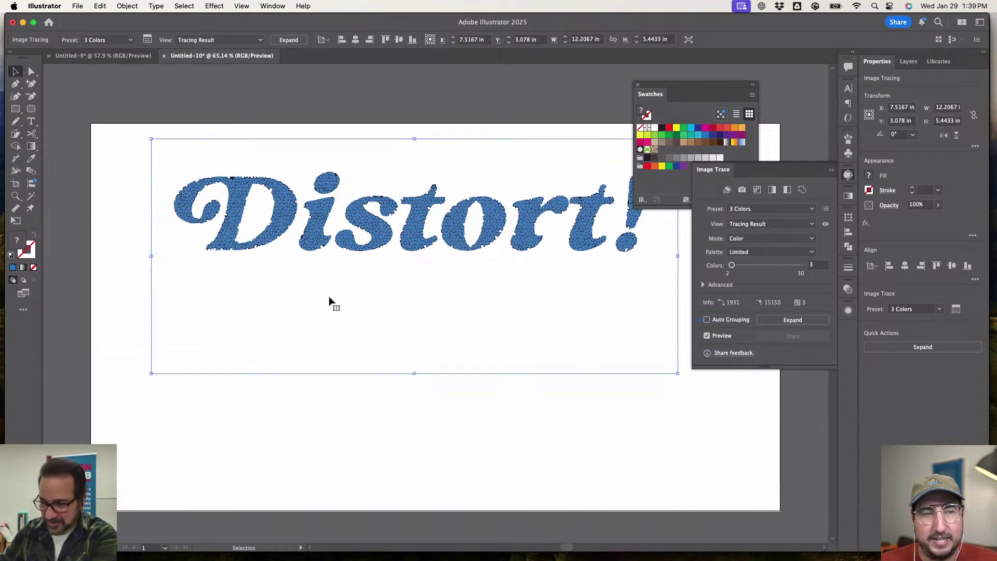
{"action": "key", "text": "Delete"}
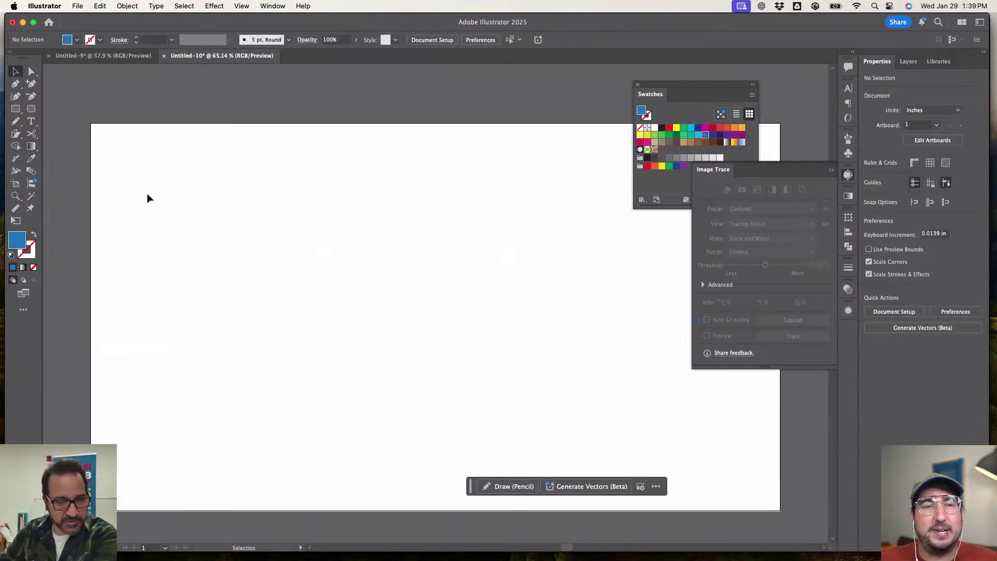
- Add the text GLASS in Nicky Regular, scale it up to about 143.5 pt and move it to the artboard's upper part
{"action": "left_click", "coordinate": [32, 121]}
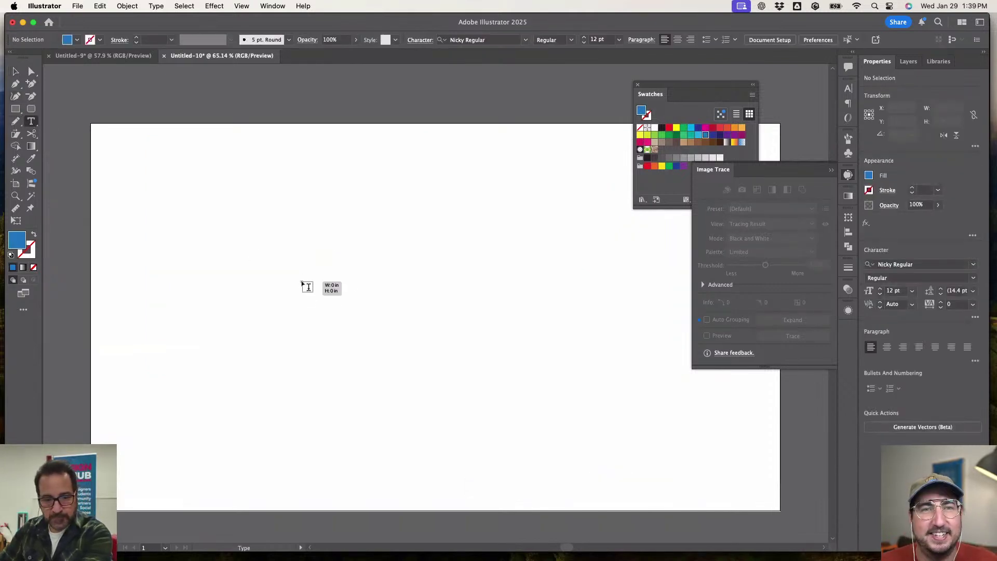
{"action": "left_click", "coordinate": [305, 283]}
{"action": "type", "text": "a"}
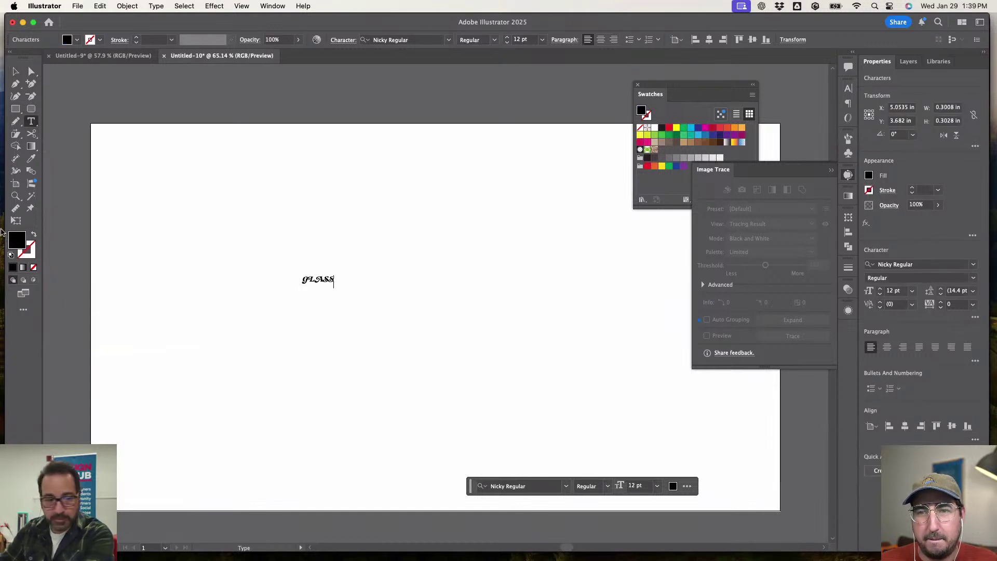
{"action": "left_click", "coordinate": [16, 71]}
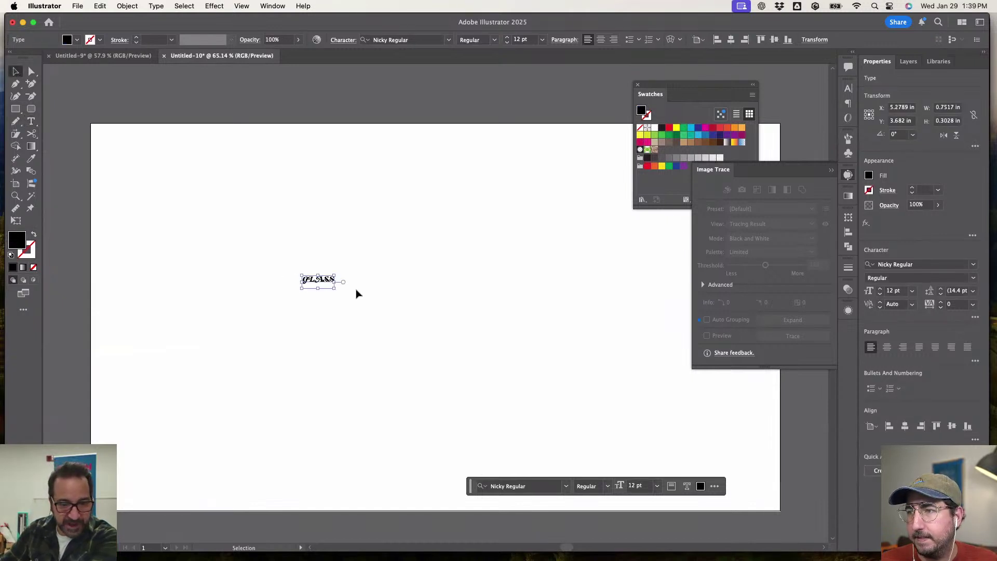
{"action": "left_click_drag", "start_coordinate": [333, 290], "coordinate": [656, 435]}
{"action": "left_click_drag", "start_coordinate": [533, 344], "coordinate": [578, 240]}
- Retype the enlarged text's letters after the capital G in lowercase so the word reads Glass
{"action": "key", "text": "t"}
{"action": "left_click", "coordinate": [442, 251]}
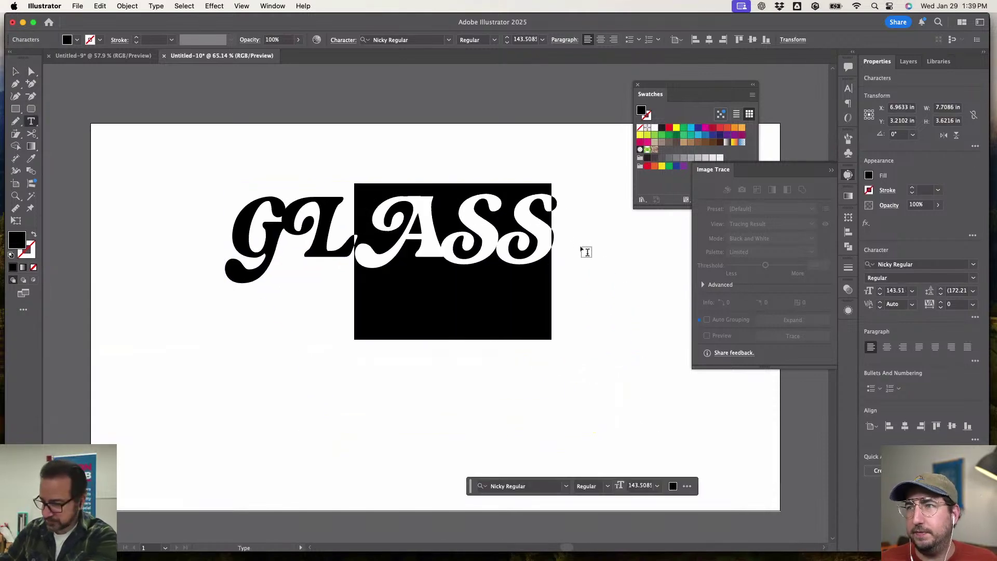
{"action": "key", "text": "BackSpace"}
{"action": "key", "text": "BackSpace"}
{"action": "type", "text": "lass"}
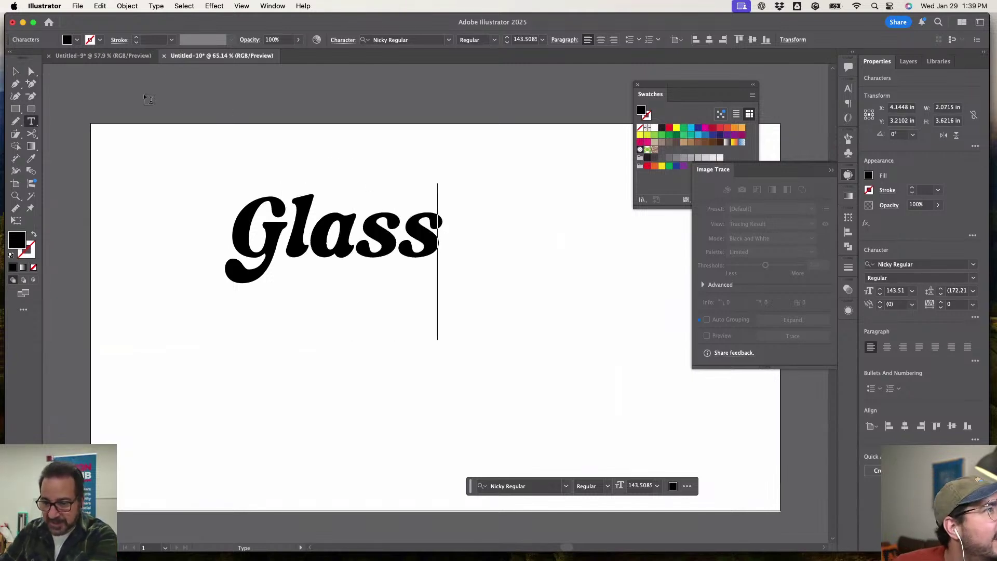
{"action": "left_click", "coordinate": [18, 72]}
{"action": "left_click", "coordinate": [318, 300]}
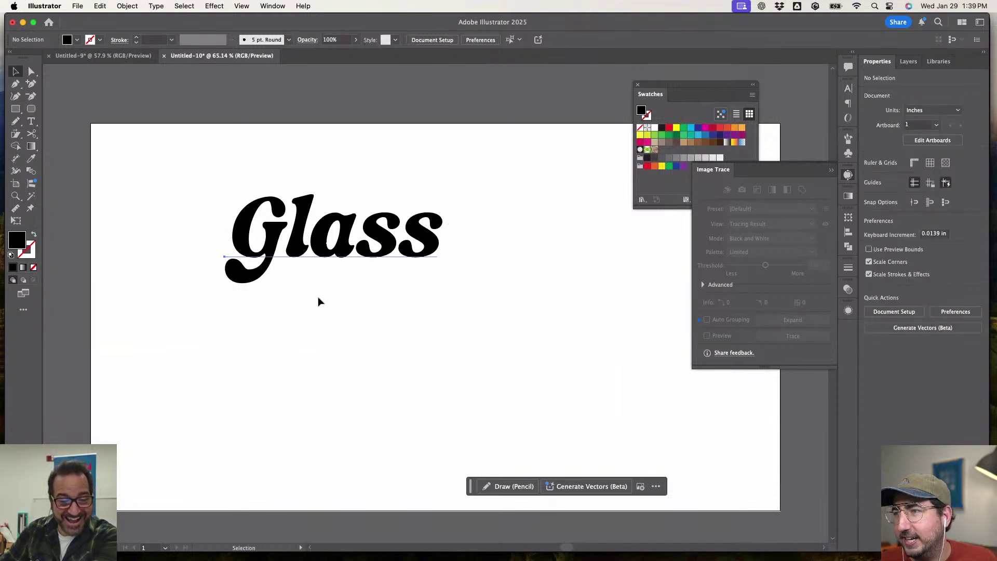
- Scale the Glass text up to about 270 pt and reposition it around the middle of the artboard
{"action": "left_click", "coordinate": [444, 257]}
{"action": "left_click_drag", "start_coordinate": [442, 341], "coordinate": [635, 479]}
{"action": "left_click_drag", "start_coordinate": [538, 301], "coordinate": [529, 329]}
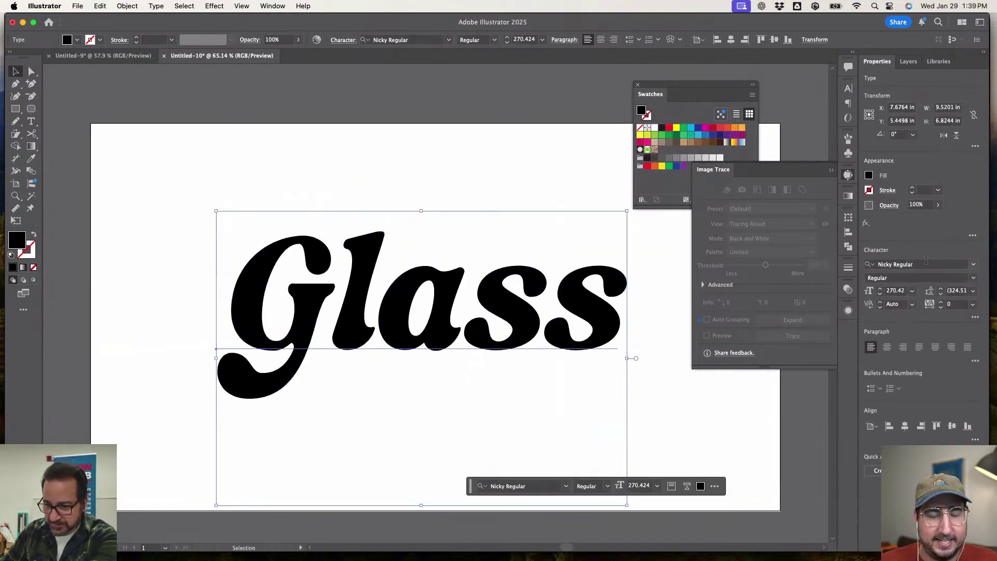
{"action": "left_click", "coordinate": [427, 138]}
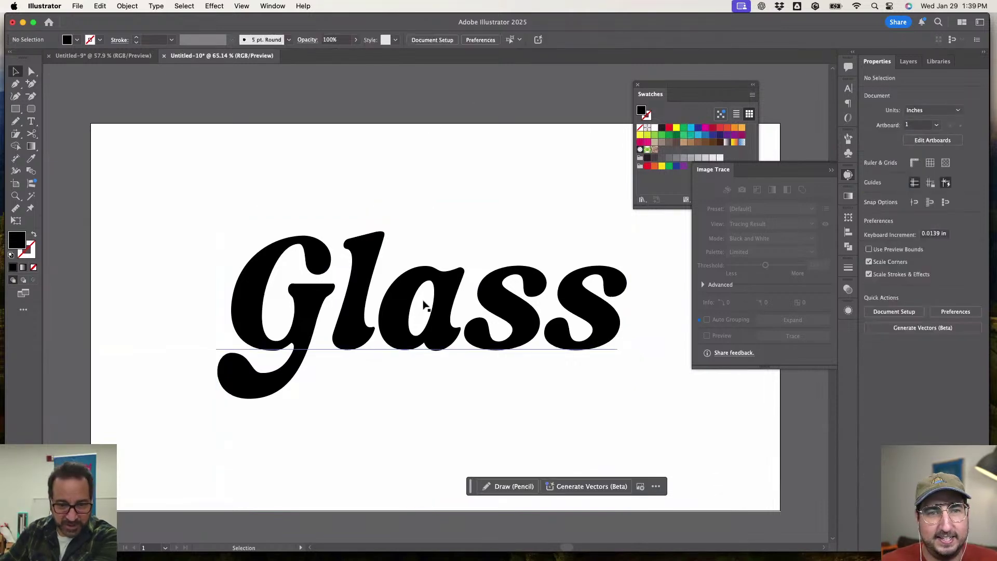
{"action": "left_click_drag", "start_coordinate": [423, 303], "coordinate": [423, 318]}
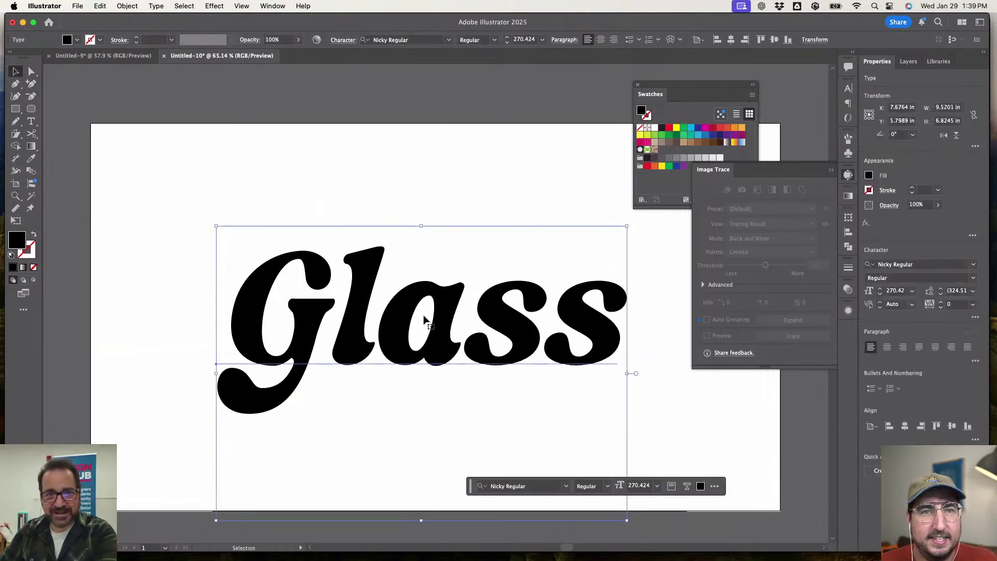
{"action": "left_click_drag", "start_coordinate": [424, 319], "coordinate": [404, 305]}
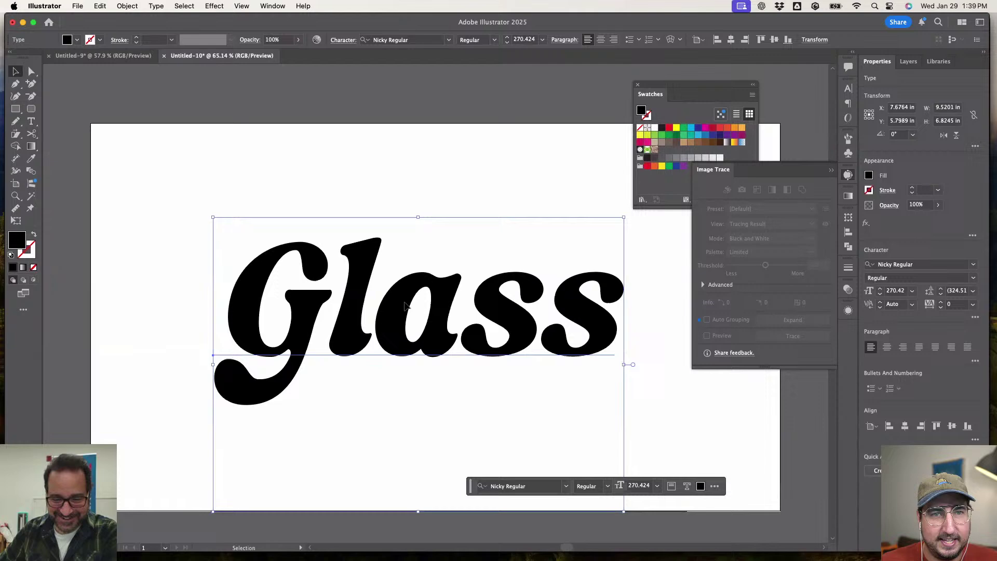
{"action": "left_click", "coordinate": [404, 179]}
{"action": "left_click", "coordinate": [407, 333]}
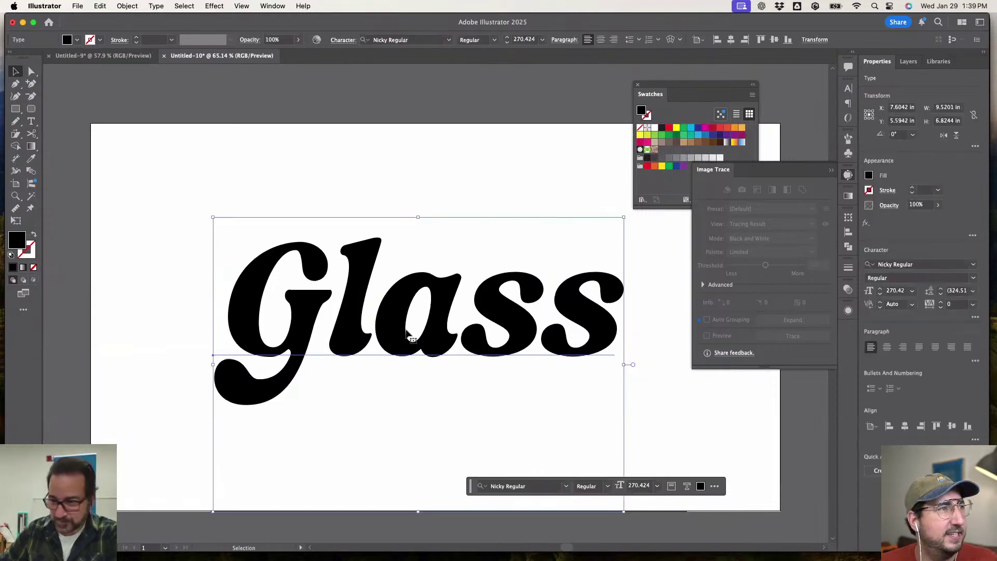
- Browse the Photoshop Distort, Texture and Blur effects for the Glass text and choose Radial Blur
{"action": "left_click", "coordinate": [245, 4]}
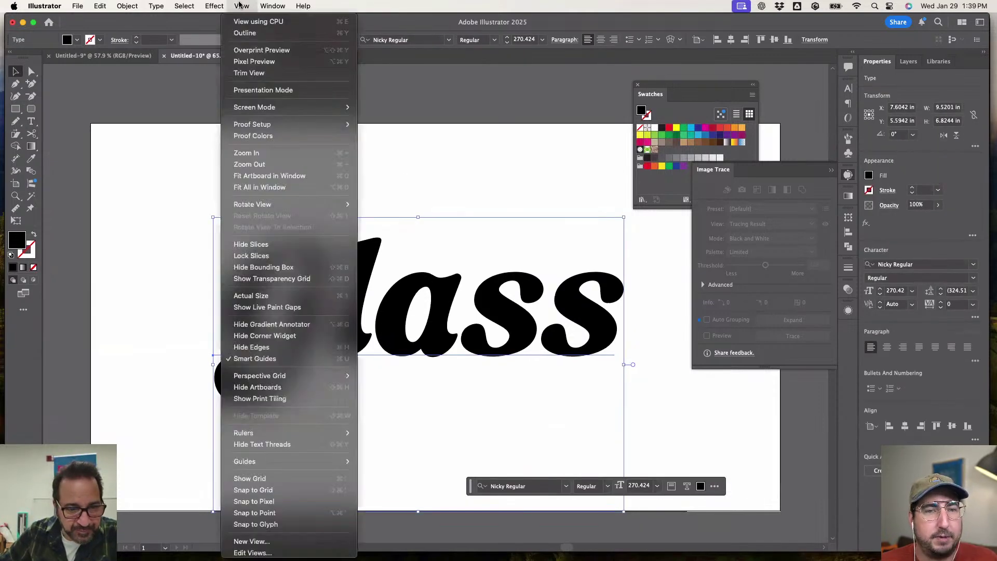
{"action": "mouse_move", "coordinate": [215, 4]}
{"action": "mouse_move", "coordinate": [270, 259]}
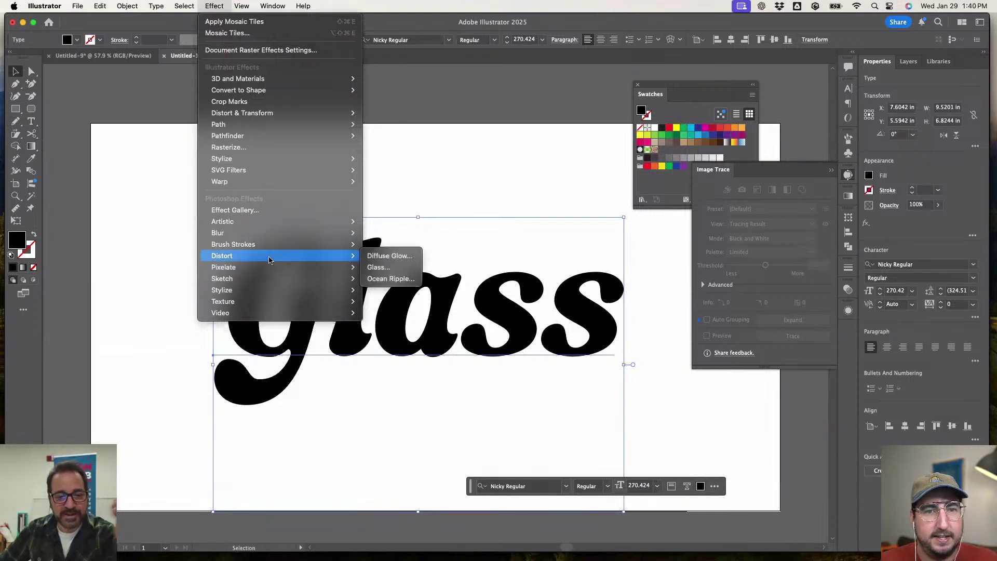
{"action": "mouse_move", "coordinate": [273, 295]}
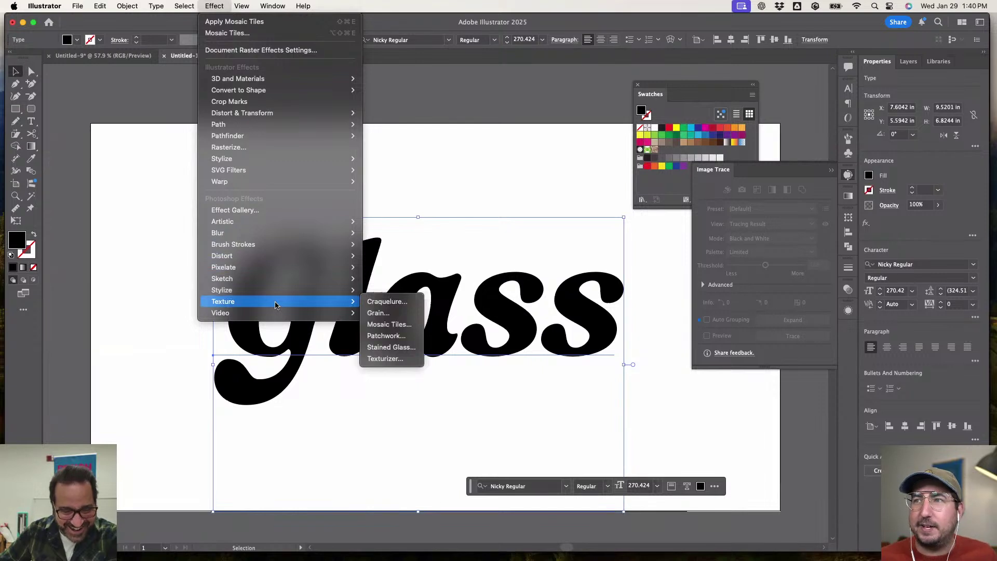
{"action": "mouse_move", "coordinate": [286, 235]}
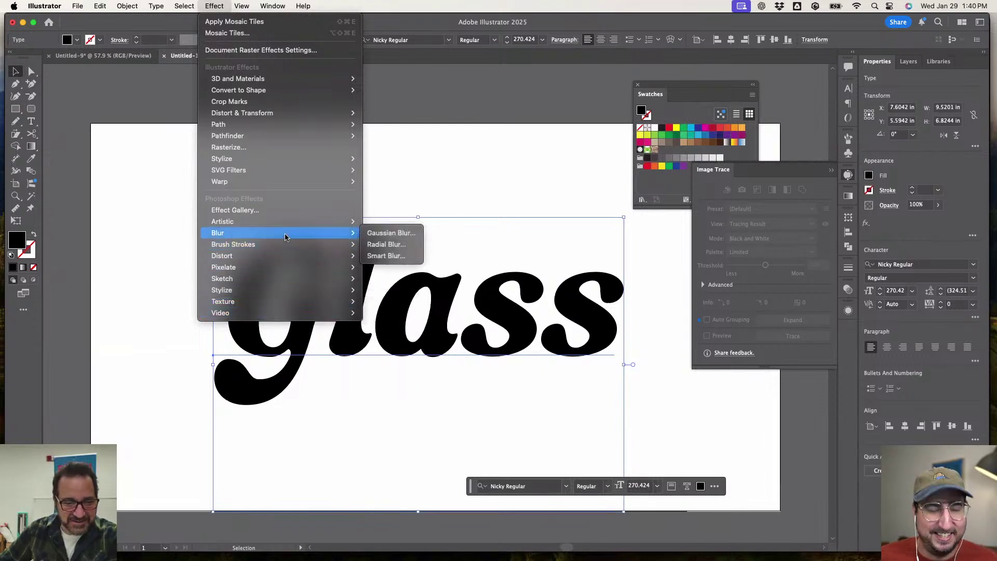
{"action": "left_click", "coordinate": [402, 247]}
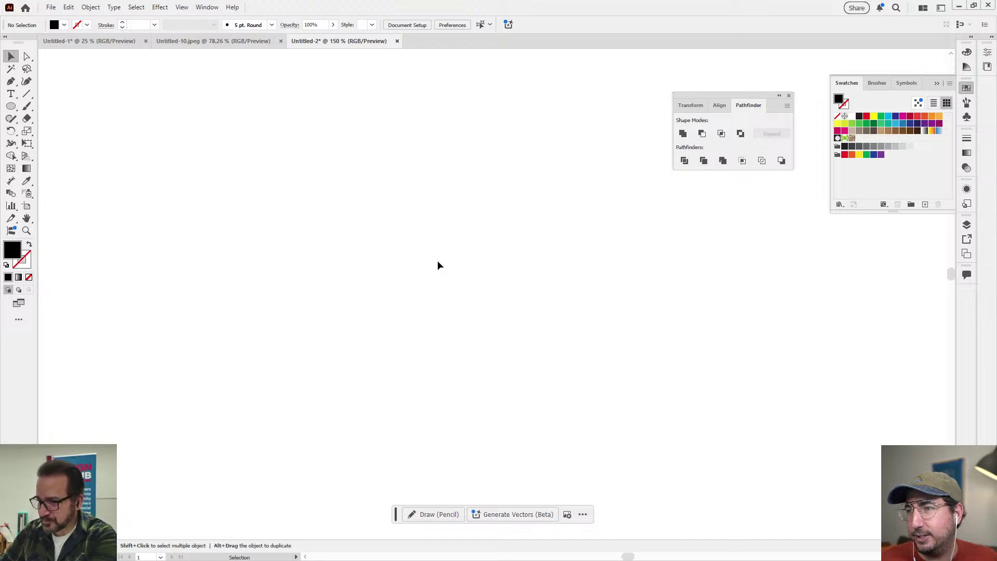
- Switch to the Adobe Express presentation, present the "5. Find A Feeling" slide full screen and leave the presentation view
{"action": "key", "text": "alt+Tab"}
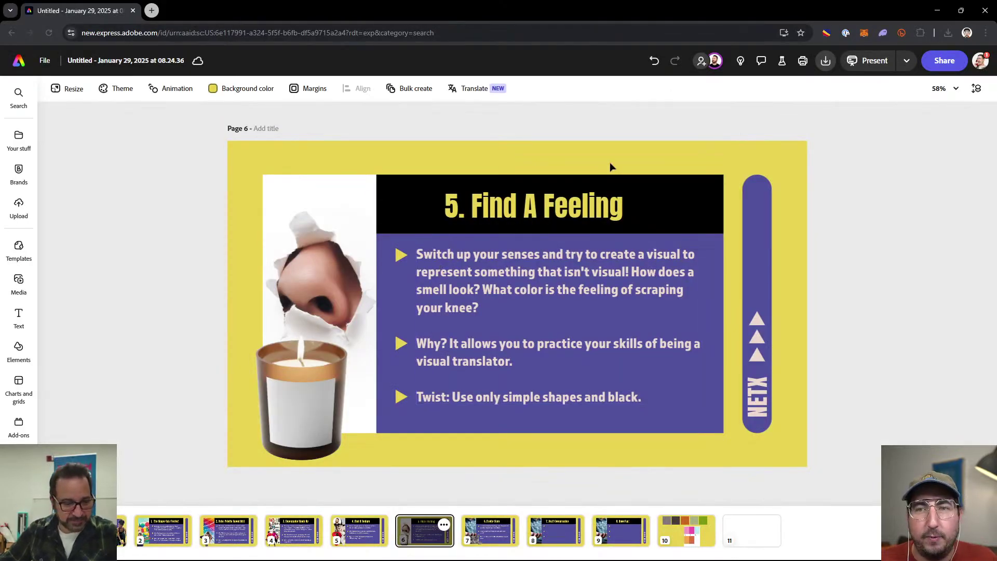
{"action": "left_click", "coordinate": [862, 63]}
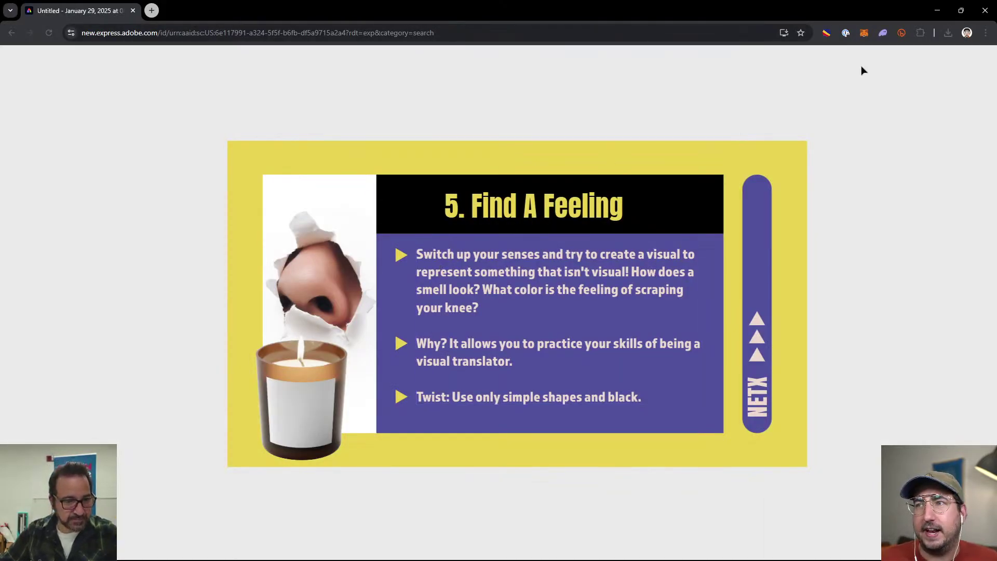
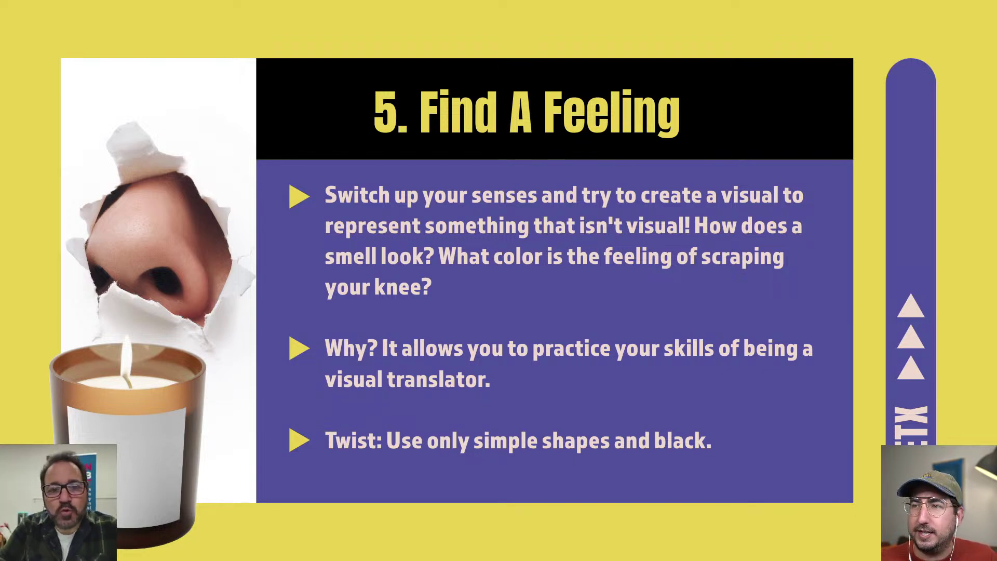
{"action": "key", "text": "Escape"}
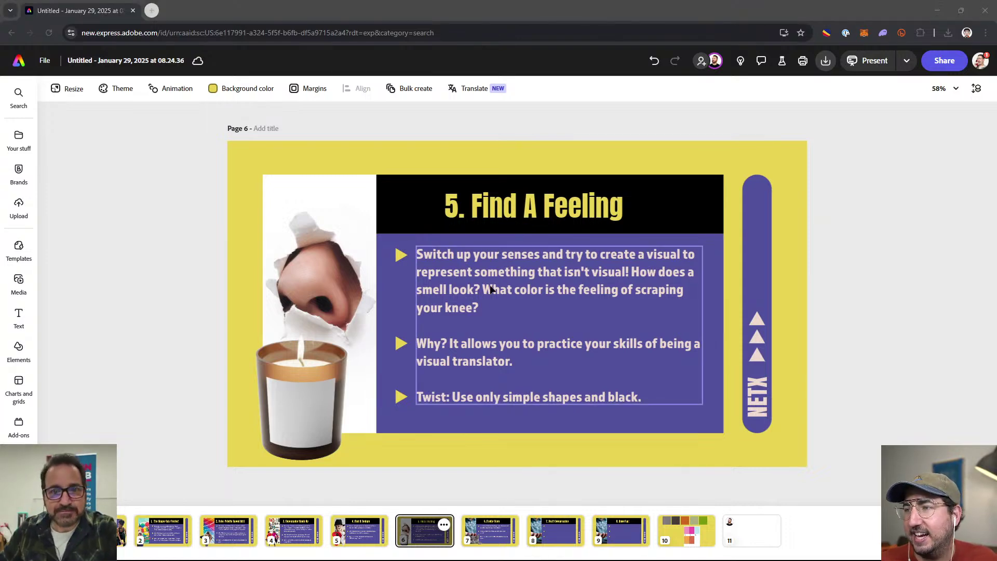
- Search the media library for "mind" while working on blank page 11
{"action": "key", "text": "alt+Tab"}
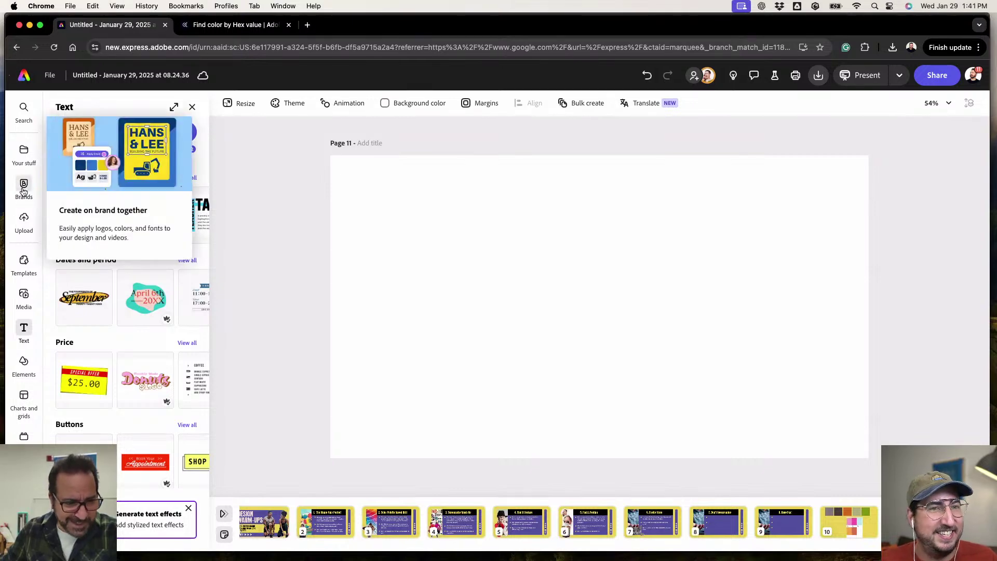
{"action": "mouse_move", "coordinate": [16, 334]}
{"action": "left_click", "coordinate": [24, 297]}
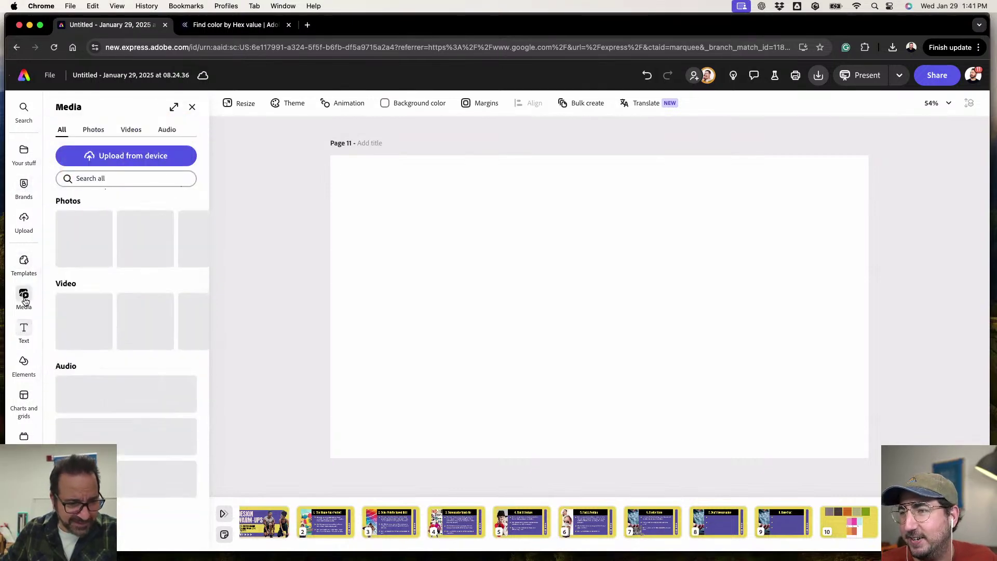
{"action": "left_click", "coordinate": [124, 179]}
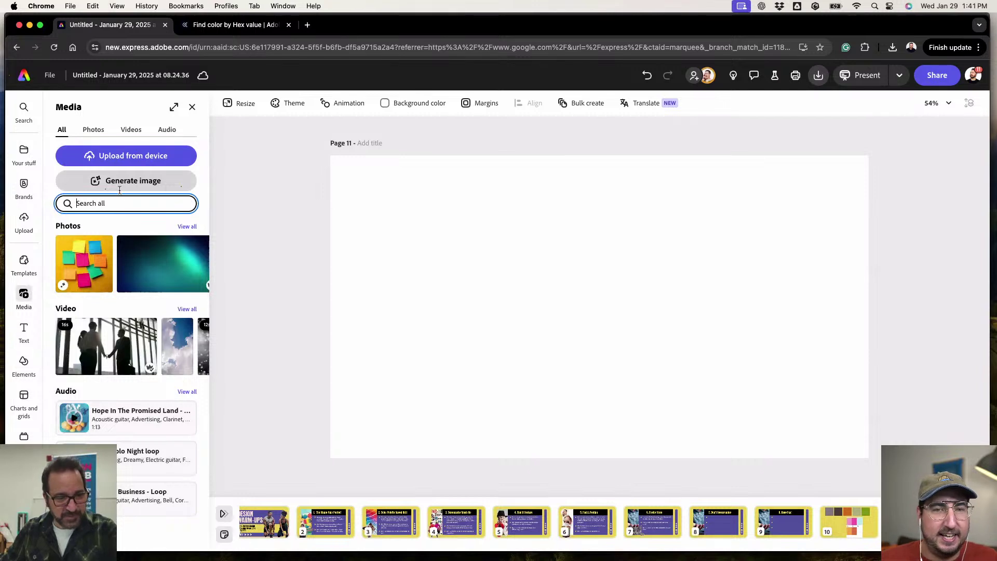
{"action": "type", "text": "mind"}
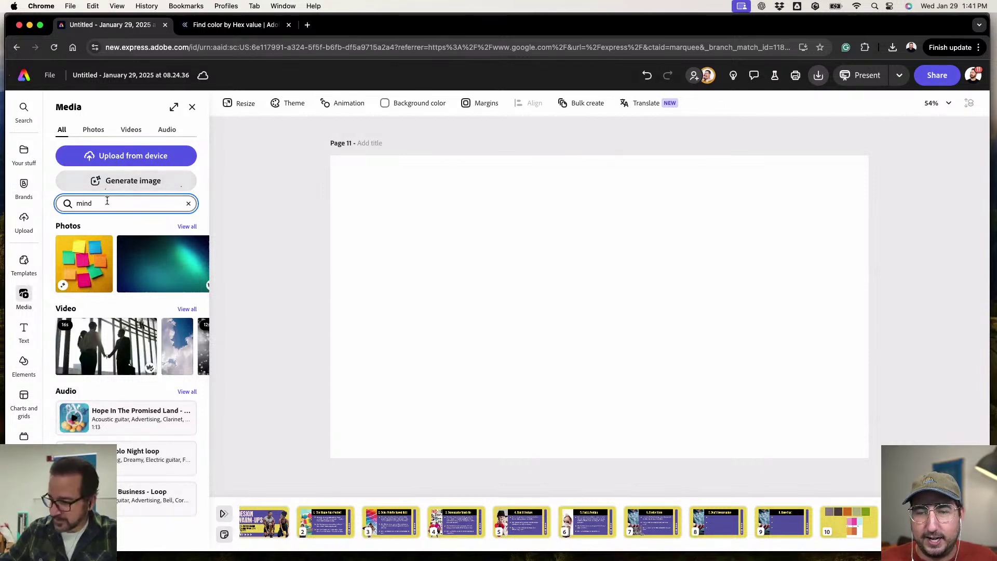
{"action": "key", "text": "Return"}
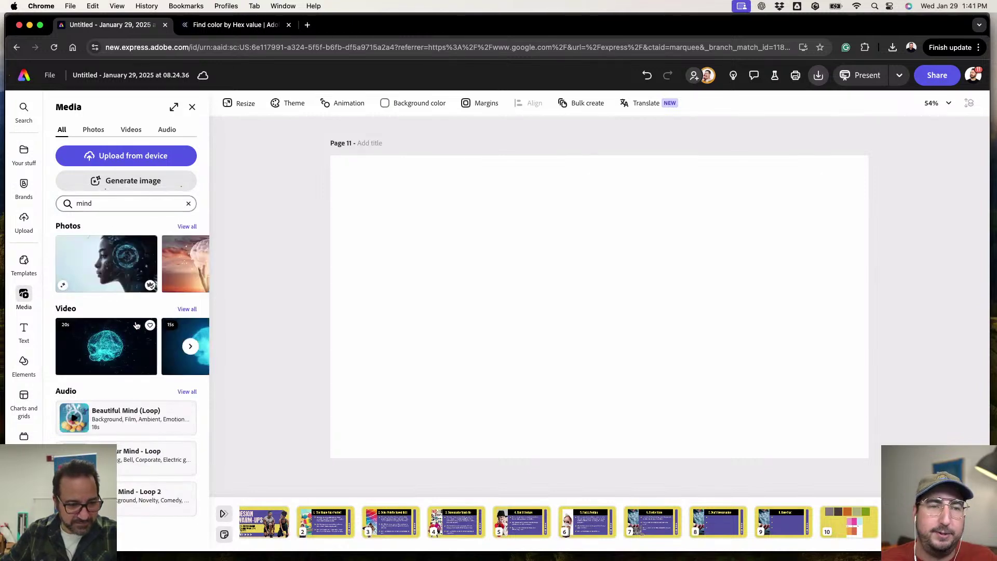
- Add the cyan particle brain video from the results to page 11 and play it on the canvas
{"action": "left_click", "coordinate": [190, 347]}
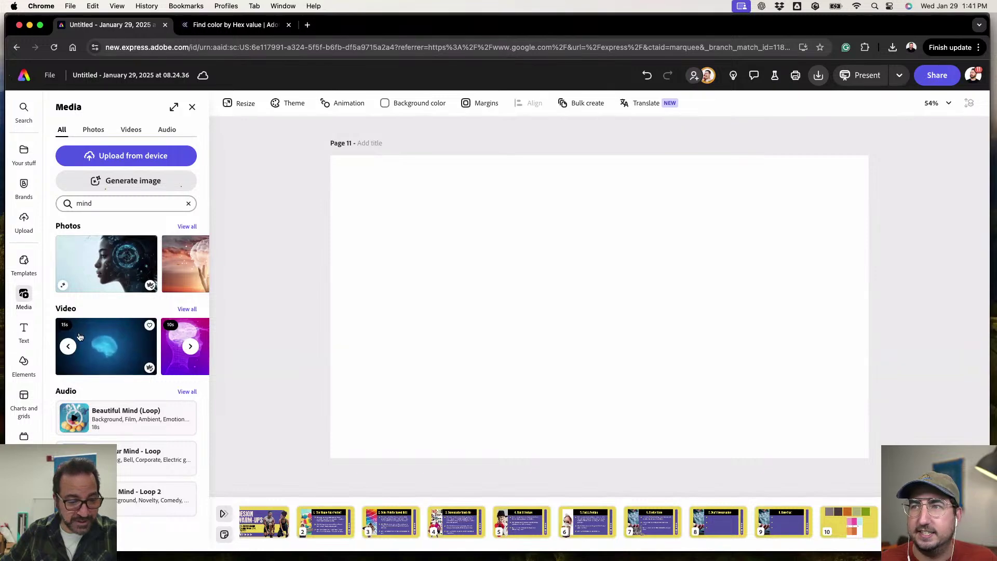
{"action": "left_click", "coordinate": [126, 343]}
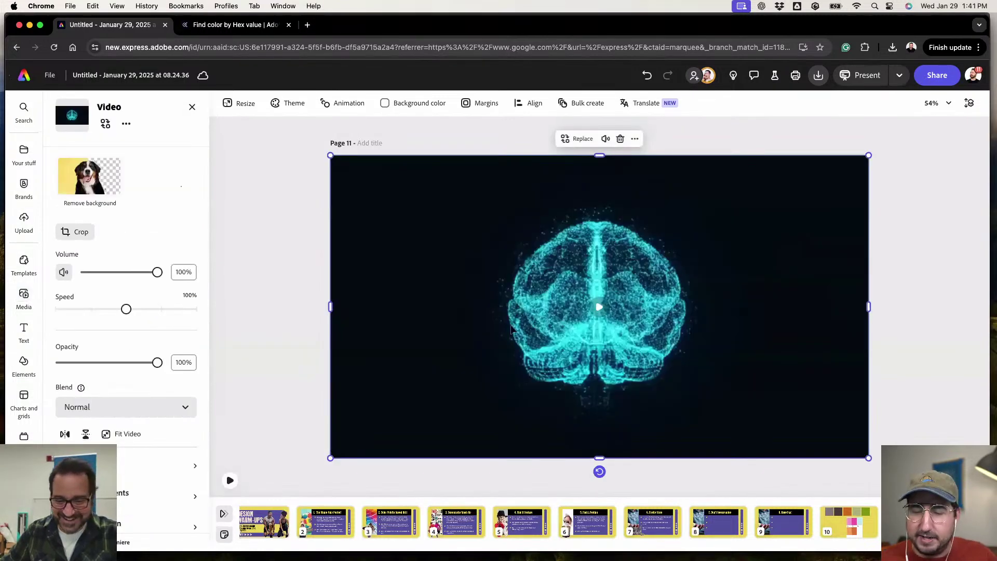
{"action": "left_click", "coordinate": [599, 309]}
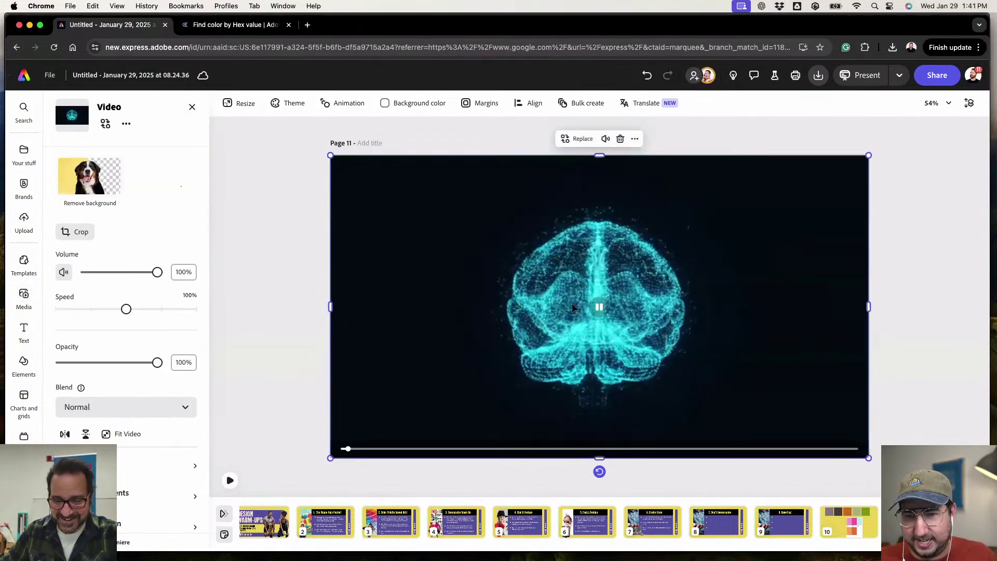
{"action": "left_click", "coordinate": [317, 292]}
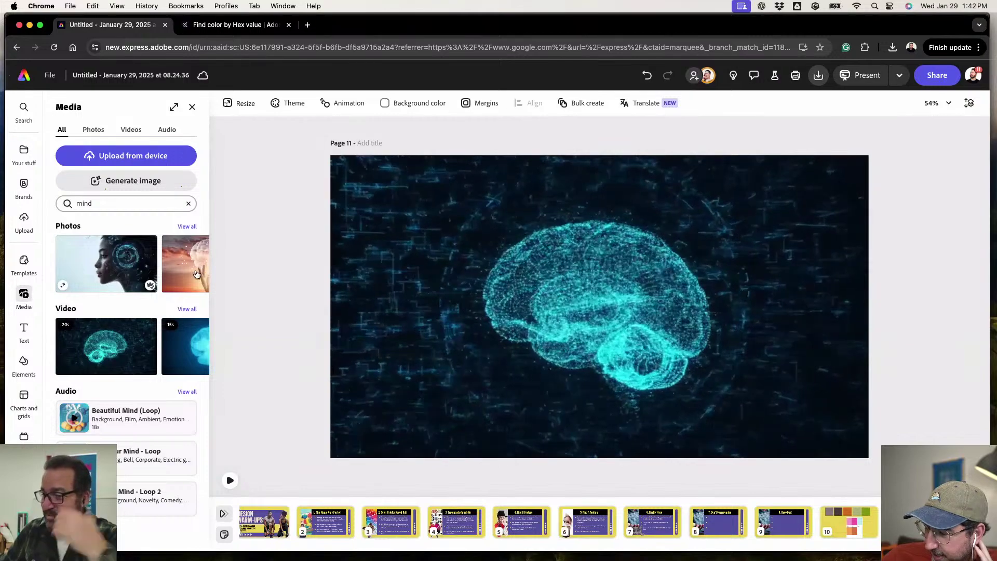
{"action": "mouse_move", "coordinate": [197, 275]}
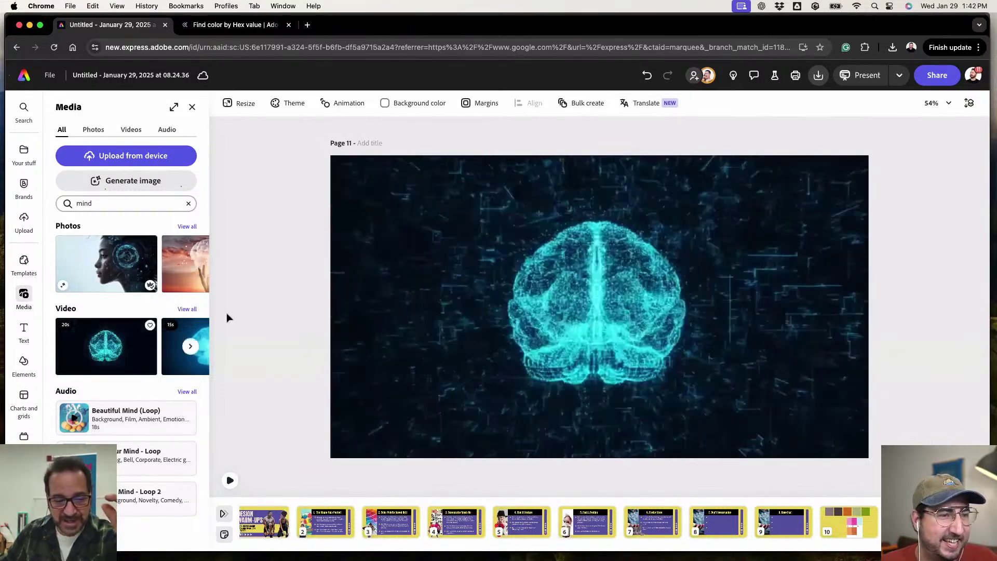
{"action": "left_click", "coordinate": [607, 335]}
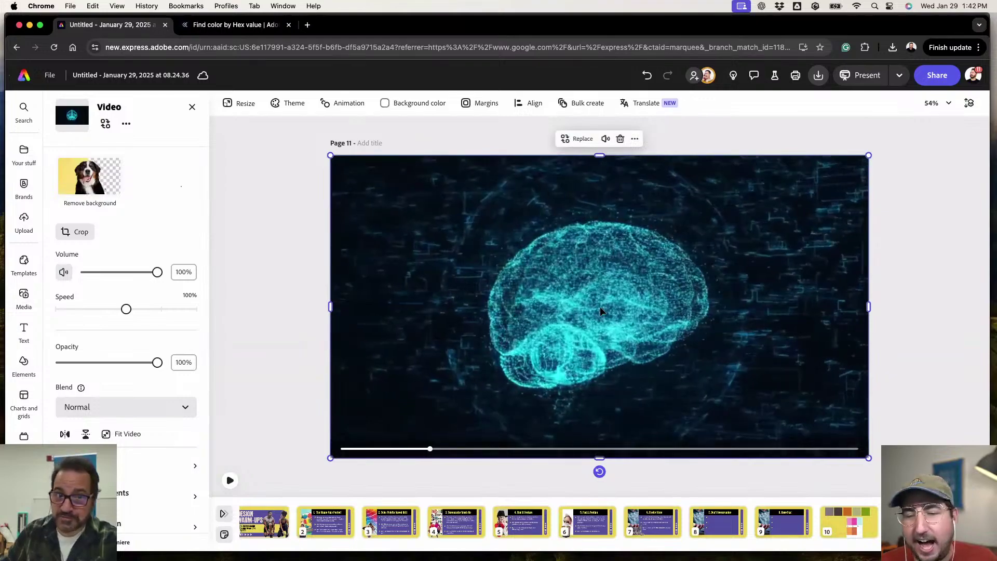
{"action": "left_click", "coordinate": [300, 327]}
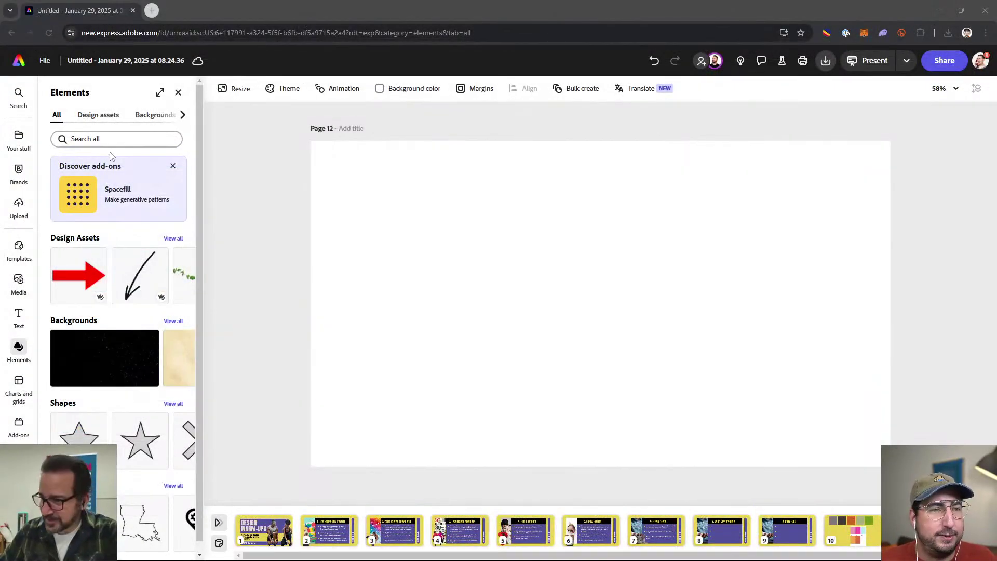
- Add the pink and orange brush stroke from the design assets to blank page 12 and enlarge it to over half the page width
{"action": "left_click", "coordinate": [111, 142]}
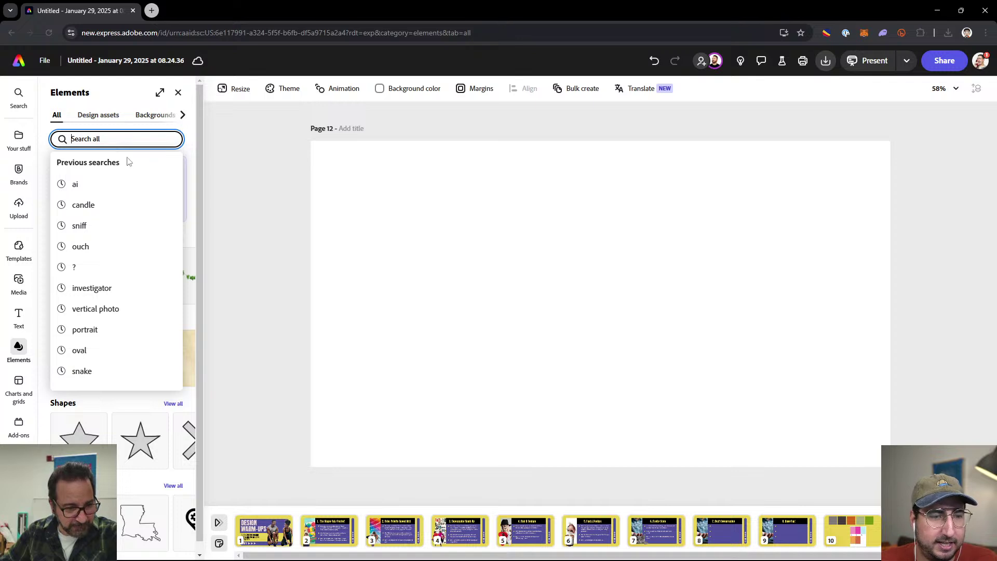
{"action": "left_click", "coordinate": [285, 262]}
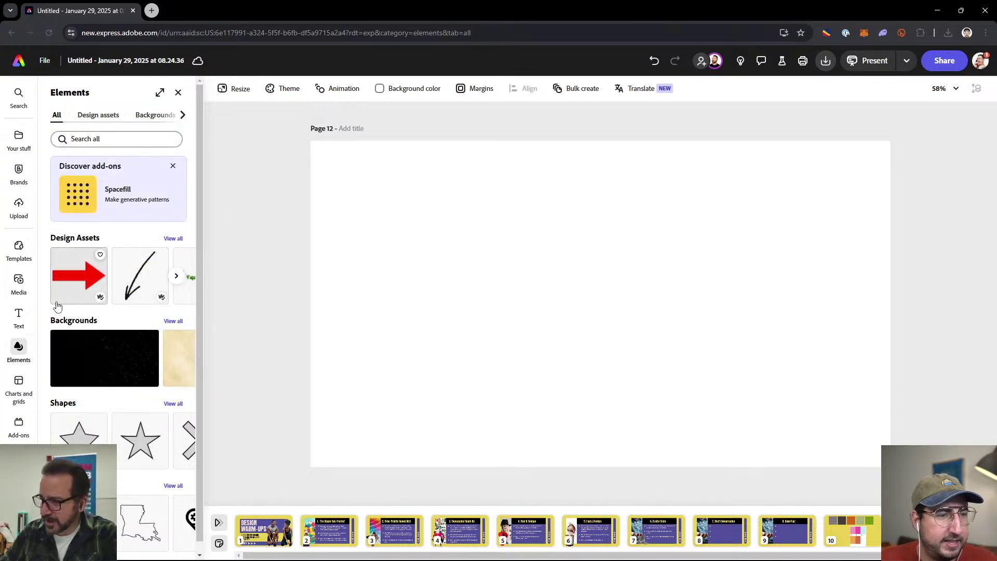
{"action": "left_click", "coordinate": [102, 121]}
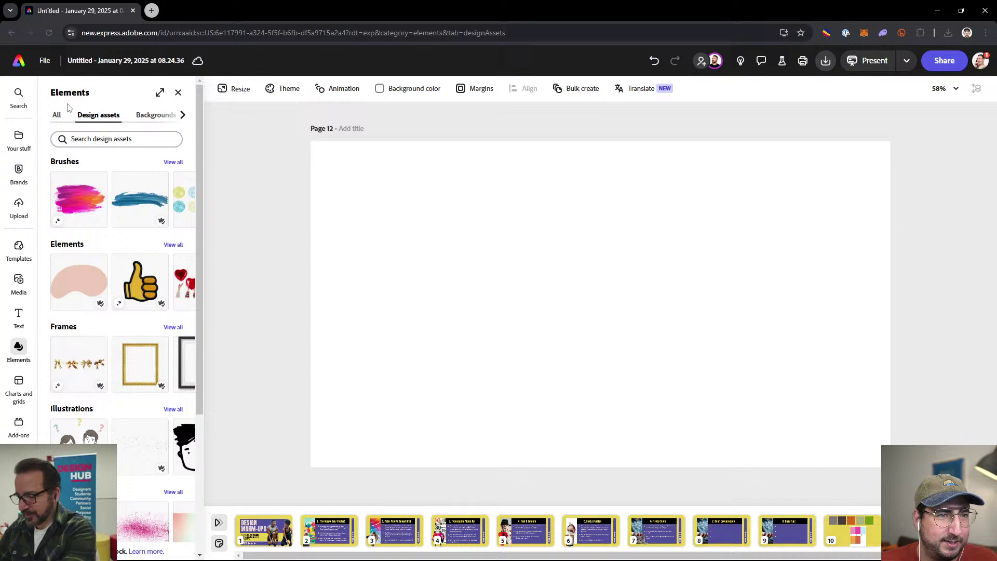
{"action": "left_click", "coordinate": [78, 199]}
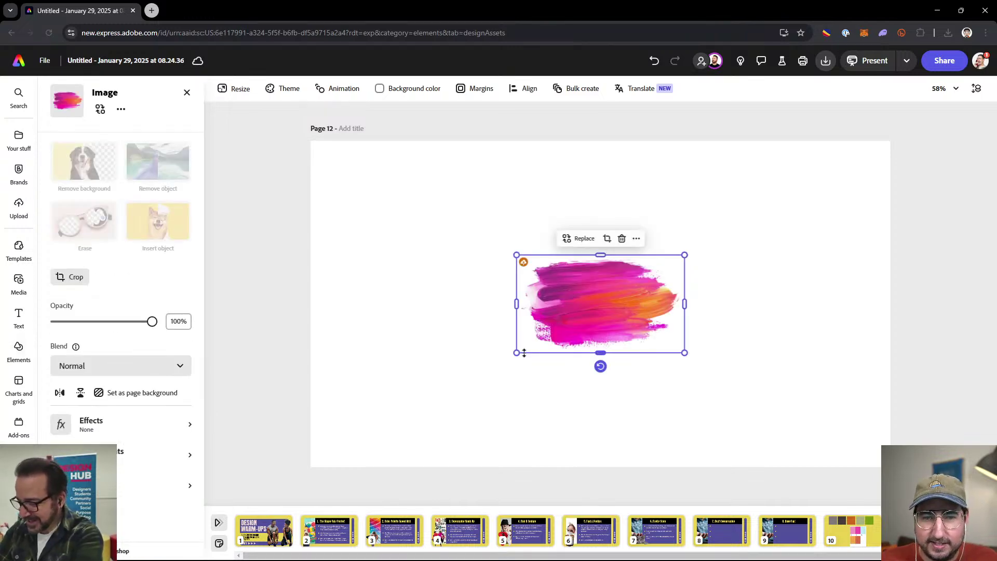
{"action": "left_click_drag", "start_coordinate": [516, 352], "coordinate": [364, 441]}
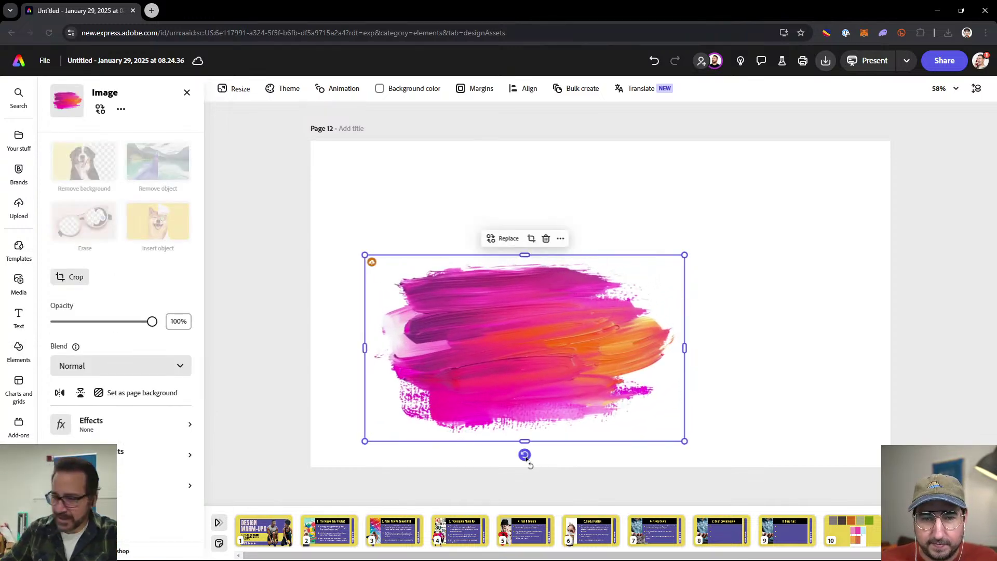
- Try turning the brush stroke upright with its orange end up, enlarging it beyond the page height and moving it to the page's left edge
{"action": "mouse_move", "coordinate": [525, 456]}
{"action": "left_mouse_down"}
{"action": "mouse_move", "coordinate": [708, 383]}
{"action": "mouse_move", "coordinate": [708, 342]}
{"action": "left_mouse_up"}
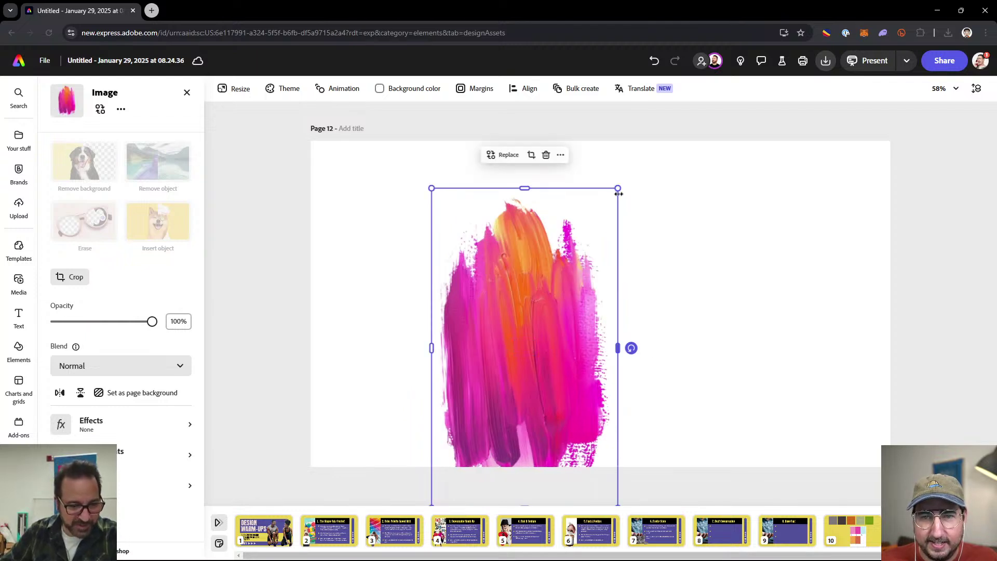
{"action": "left_click_drag", "start_coordinate": [618, 188], "coordinate": [781, 134]}
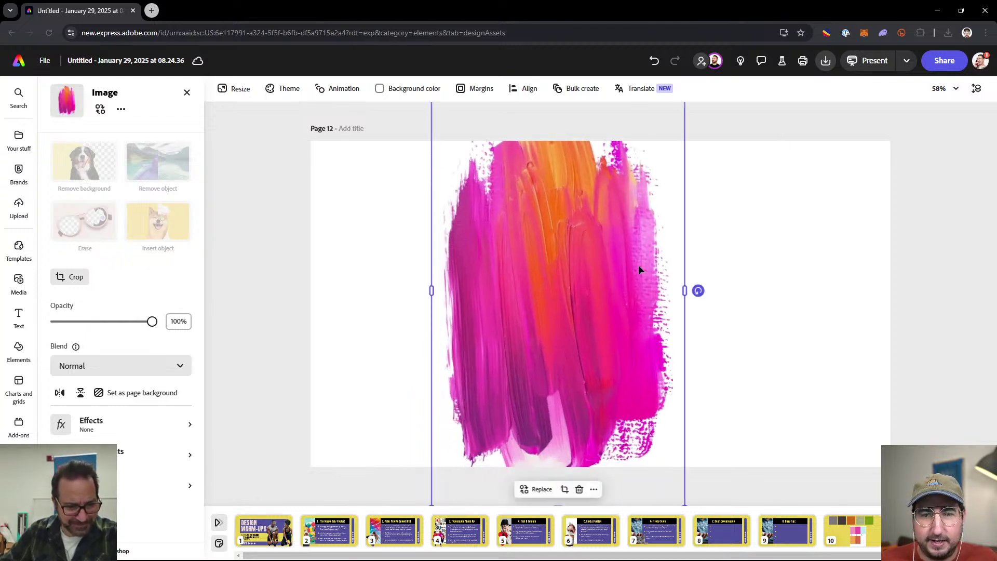
{"action": "mouse_move", "coordinate": [640, 269]}
{"action": "left_mouse_down"}
{"action": "mouse_move", "coordinate": [422, 265]}
{"action": "mouse_move", "coordinate": [383, 276]}
{"action": "mouse_move", "coordinate": [380, 310]}
{"action": "mouse_move", "coordinate": [376, 296]}
{"action": "mouse_move", "coordinate": [386, 299]}
{"action": "left_mouse_up"}
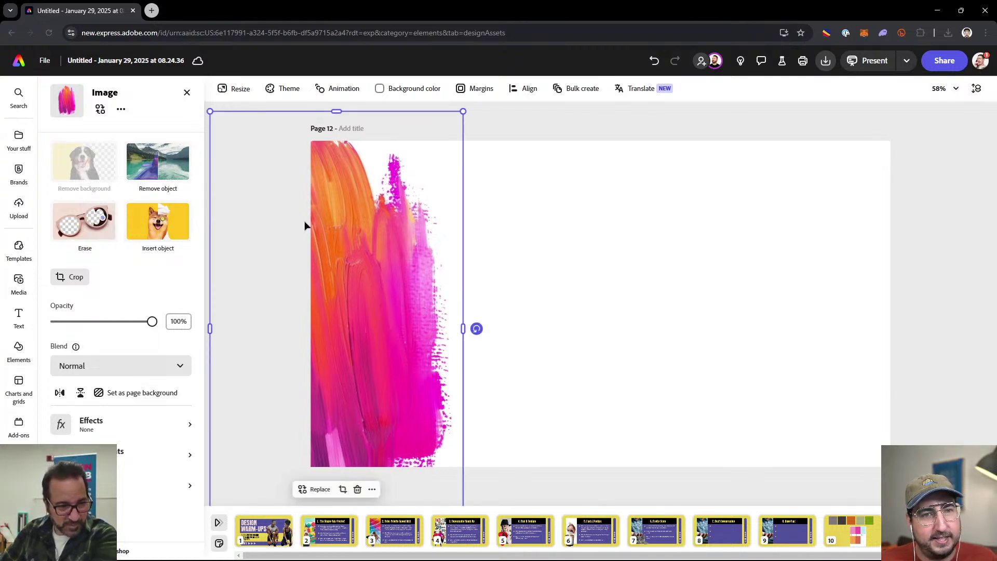
- Undo the brush stroke's moves, second enlargement and rotation
{"action": "key", "text": "ctrl+z"}
{"action": "key", "text": "ctrl+z"}
{"action": "key", "text": "ctrl+z"}
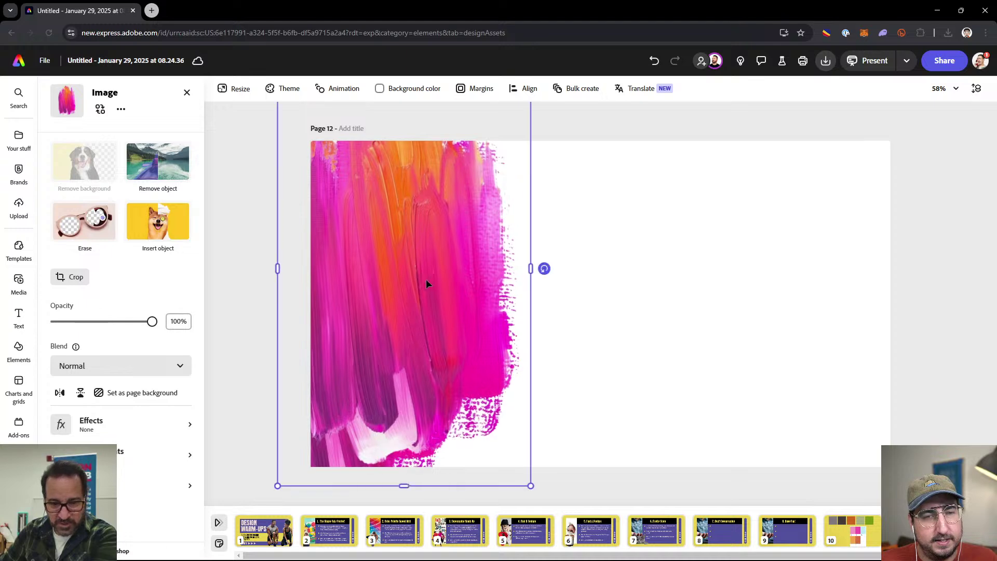
{"action": "key", "text": "ctrl+z"}
{"action": "key", "text": "ctrl+z"}
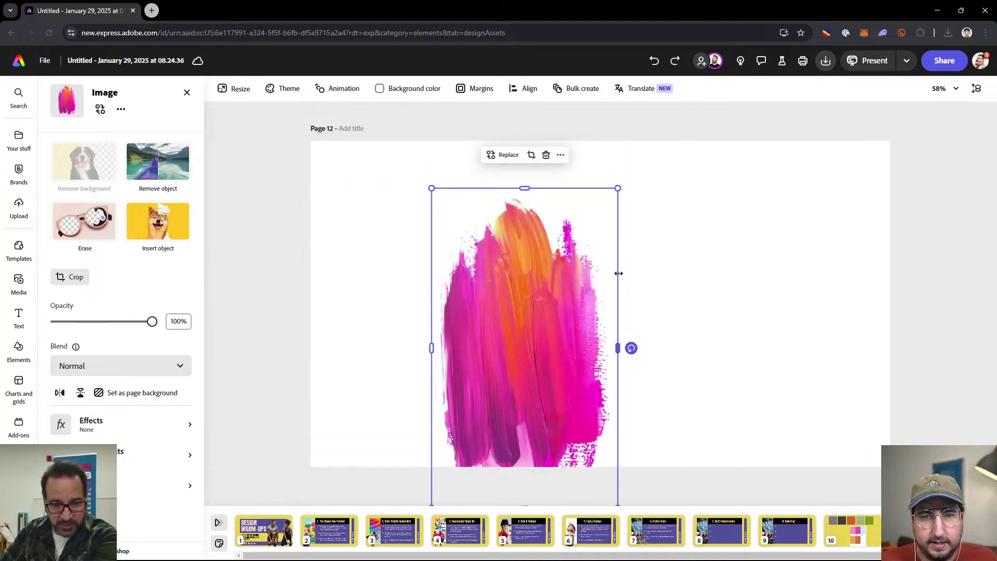
{"action": "key", "text": "ctrl+z"}
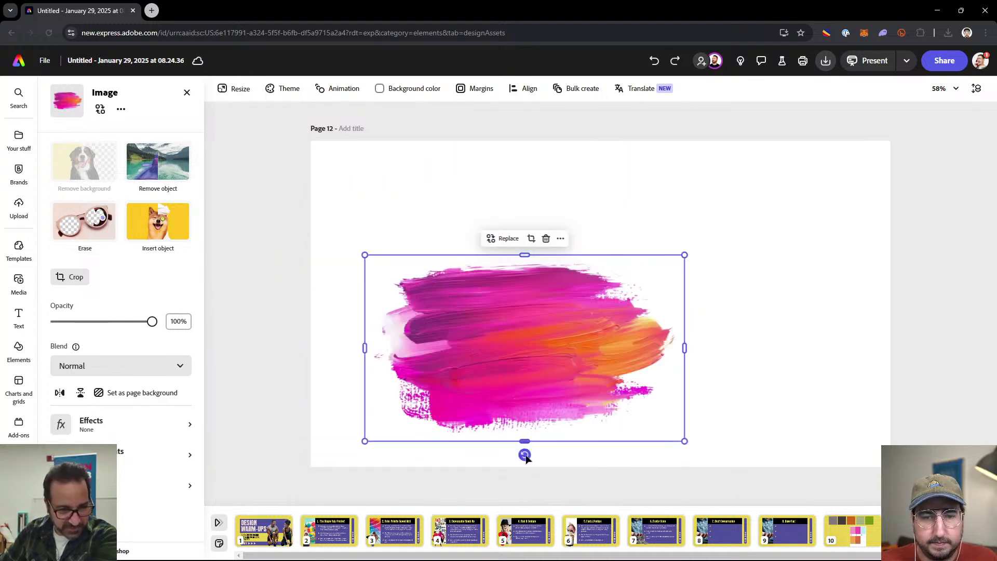
- Rotate the brush stroke upright with its orange end down, shrink it and place it vertically centred near the page's right edge
{"action": "mouse_move", "coordinate": [524, 454]}
{"action": "left_mouse_down"}
{"action": "mouse_move", "coordinate": [429, 405]}
{"action": "mouse_move", "coordinate": [393, 350]}
{"action": "left_mouse_up"}
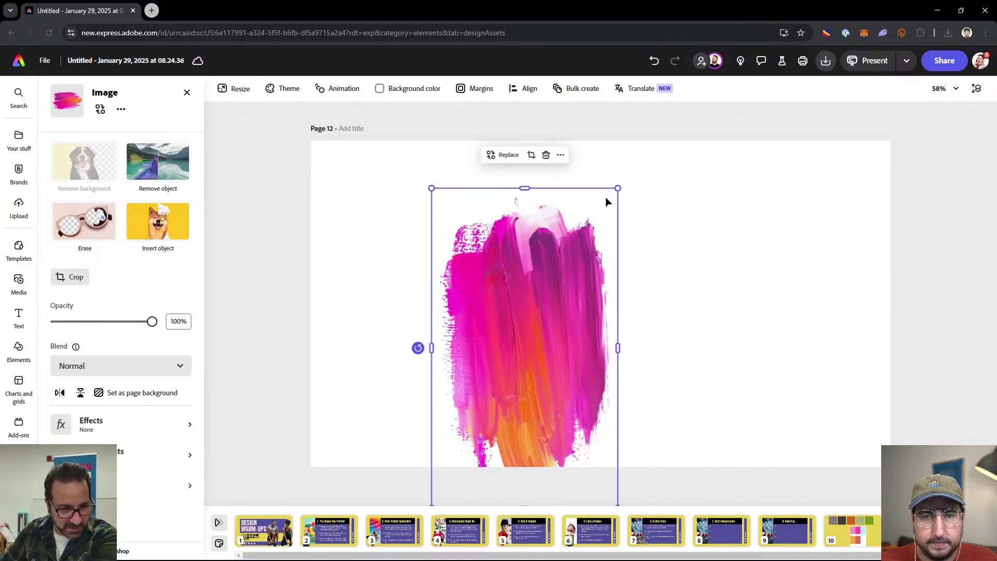
{"action": "left_click_drag", "start_coordinate": [619, 187], "coordinate": [569, 270]}
{"action": "left_click_drag", "start_coordinate": [583, 309], "coordinate": [819, 269]}
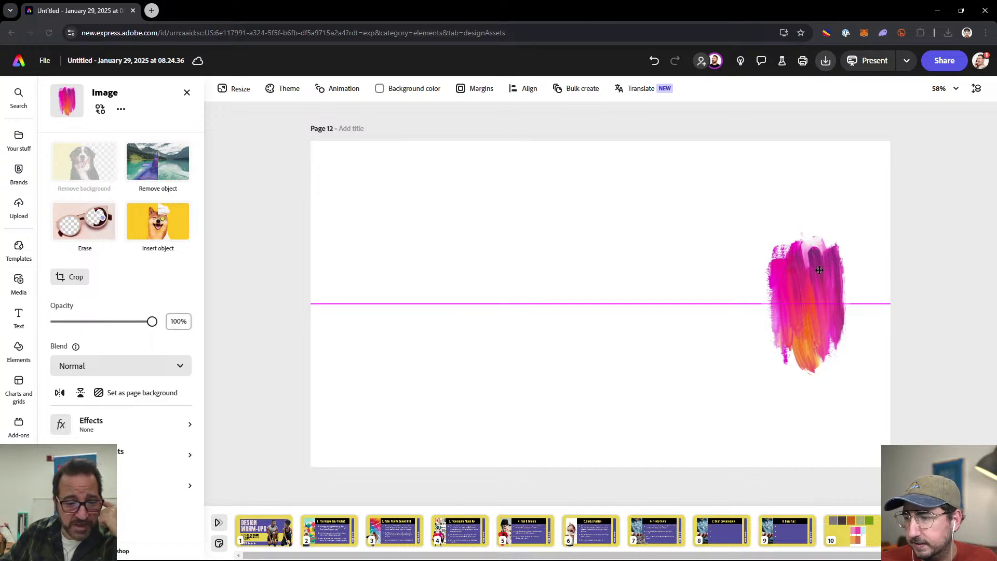
{"action": "left_click", "coordinate": [819, 269]}
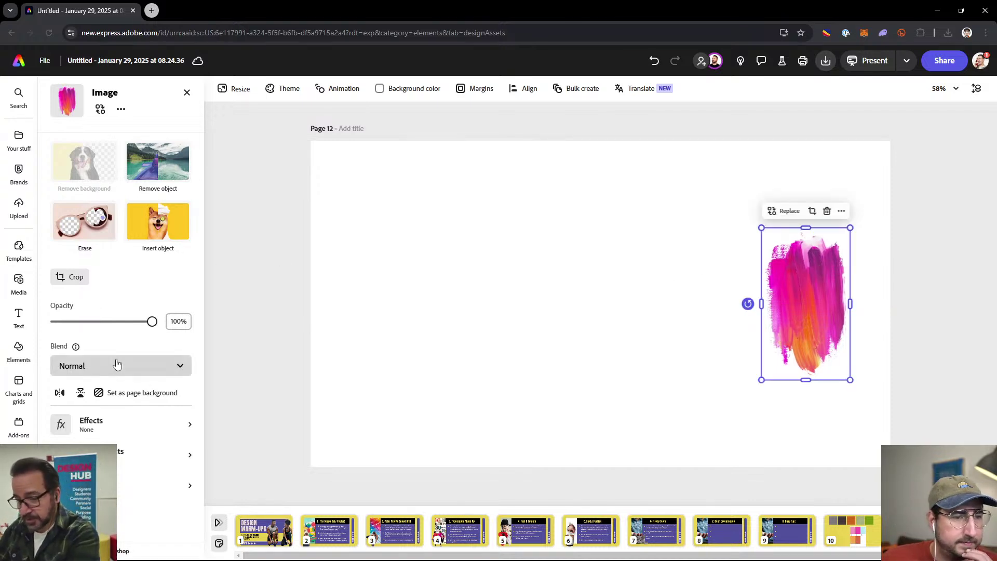
{"action": "left_click", "coordinate": [124, 484]}
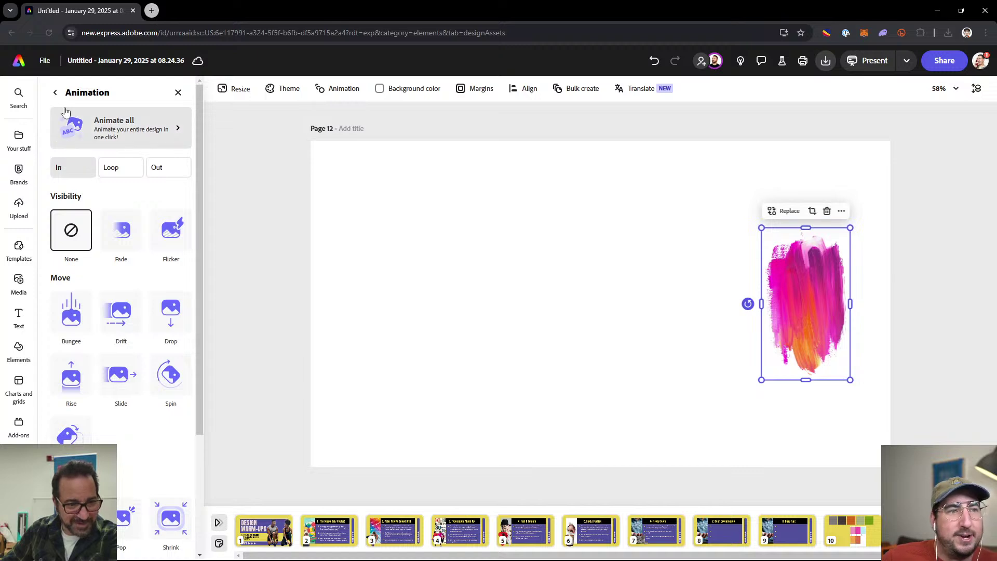
{"action": "left_click", "coordinate": [58, 95]}
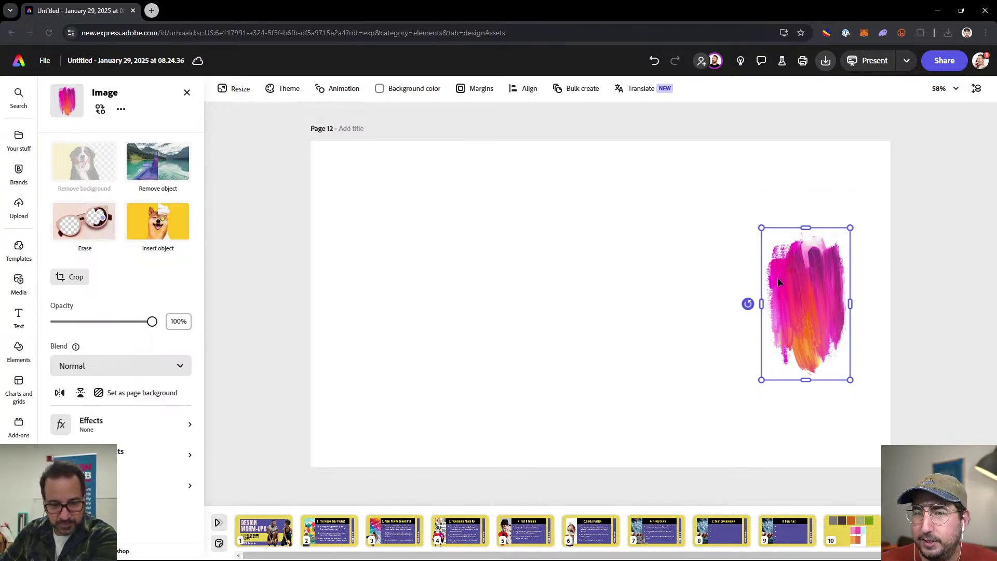
- Try shifting the brush stroke towards the page centre, and restore its place near the right edge
{"action": "mouse_move", "coordinate": [777, 277]}
{"action": "left_mouse_down"}
{"action": "mouse_move", "coordinate": [662, 279]}
{"action": "mouse_move", "coordinate": [696, 279]}
{"action": "left_mouse_up"}
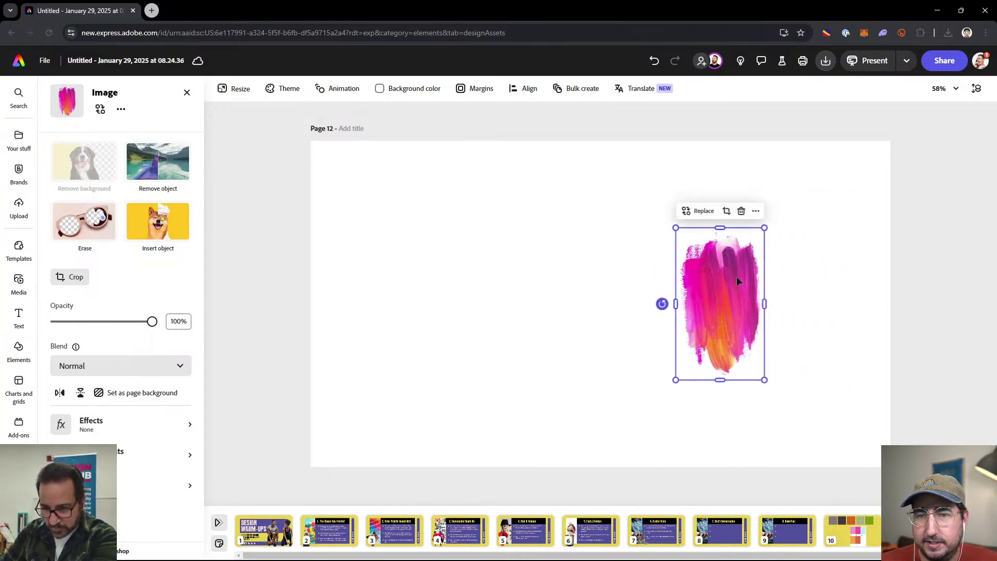
{"action": "key", "text": "ctrl+z"}
{"action": "key", "text": "ctrl+z"}
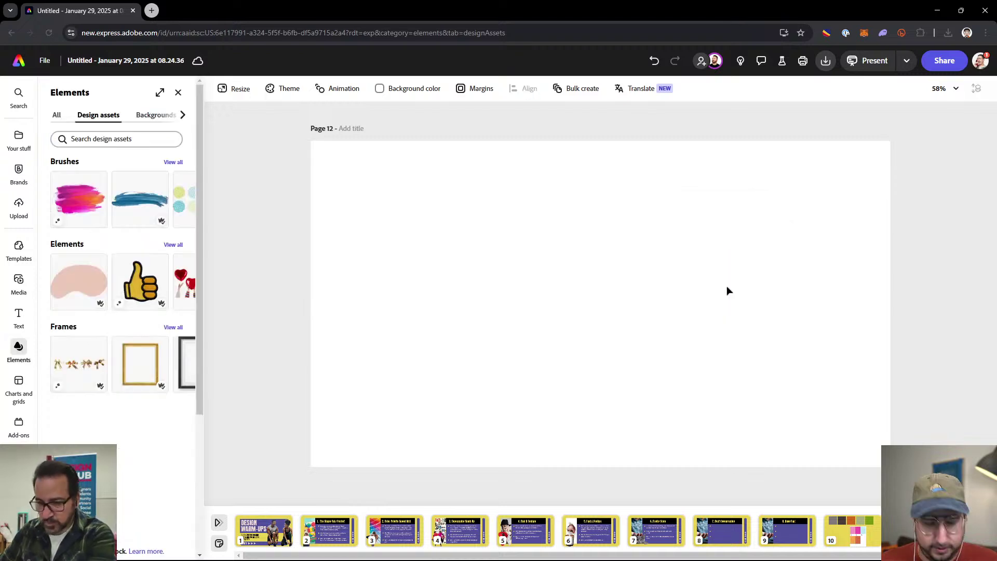
{"action": "key", "text": "ctrl+shift+z"}
- Duplicate the brush stroke into a row of five evenly spaced copies across the page
{"action": "key", "text": "ctrl+d"}
{"action": "mouse_move", "coordinate": [794, 283]}
{"action": "left_mouse_down"}
{"action": "mouse_move", "coordinate": [581, 277]}
{"action": "mouse_move", "coordinate": [591, 281]}
{"action": "mouse_move", "coordinate": [563, 267]}
{"action": "mouse_move", "coordinate": [396, 279]}
{"action": "left_mouse_up"}
{"action": "key", "text": "ctrl+d"}
{"action": "key", "text": "ctrl+d"}
{"action": "key", "text": "ctrl+d"}
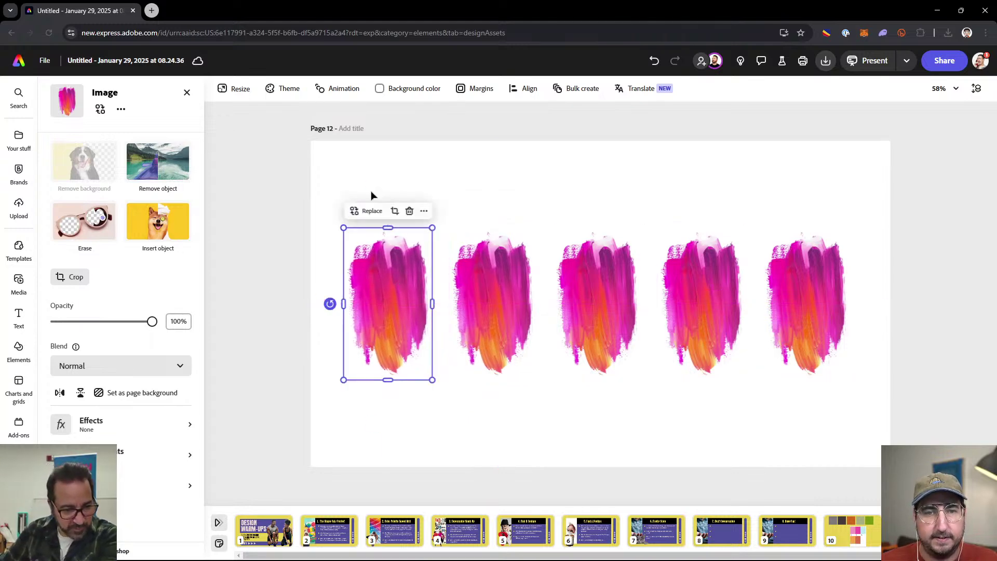
- Group the five brush strokes, centre the group horizontally on the page and ungroup them again
{"action": "left_click_drag", "start_coordinate": [372, 188], "coordinate": [827, 377]}
{"action": "key", "text": "ctrl+g"}
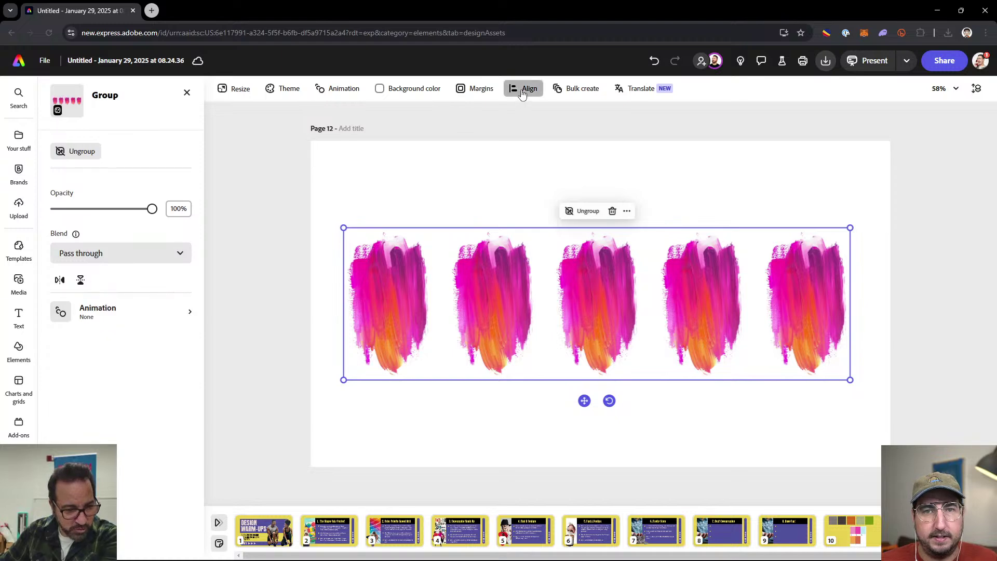
{"action": "left_click", "coordinate": [524, 89]}
{"action": "left_click", "coordinate": [579, 156]}
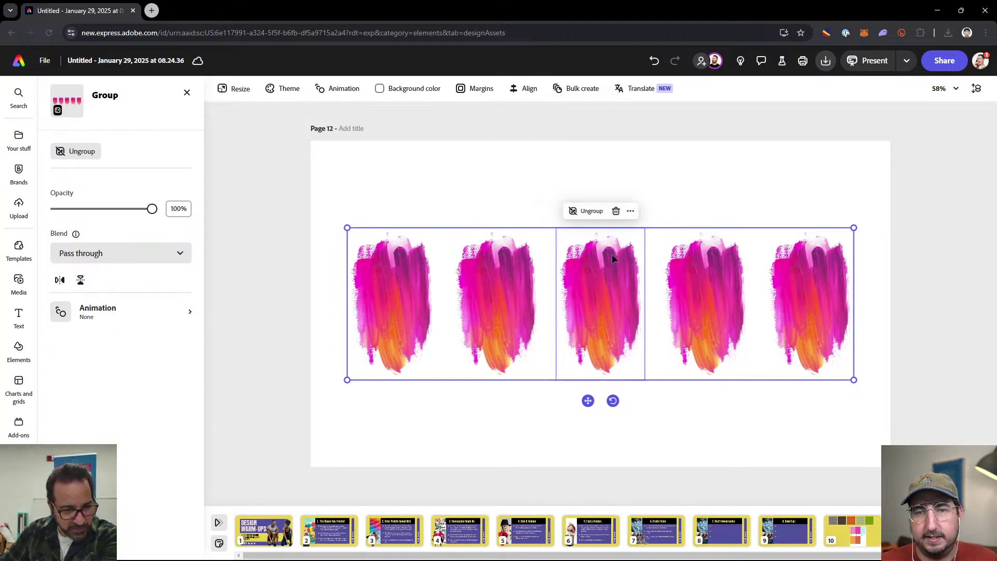
{"action": "key", "text": "ctrl+shift+g"}
{"action": "left_click", "coordinate": [687, 211]}
- Set the rightmost brush stroke's contrast to 27, brightness to 49, saturation to 37 and warmth to -100
{"action": "left_click", "coordinate": [711, 263]}
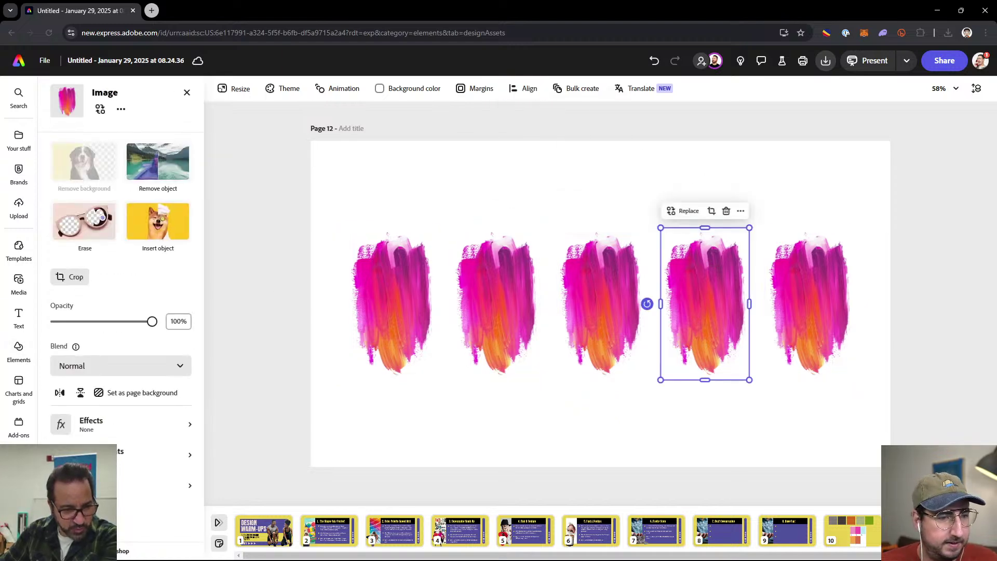
{"action": "left_click", "coordinate": [78, 455]}
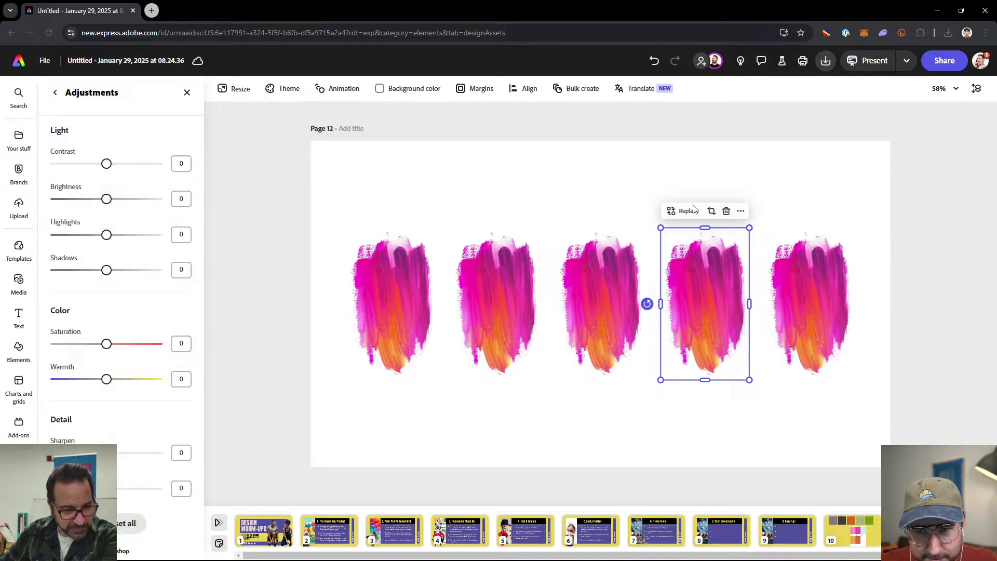
{"action": "left_click", "coordinate": [793, 288]}
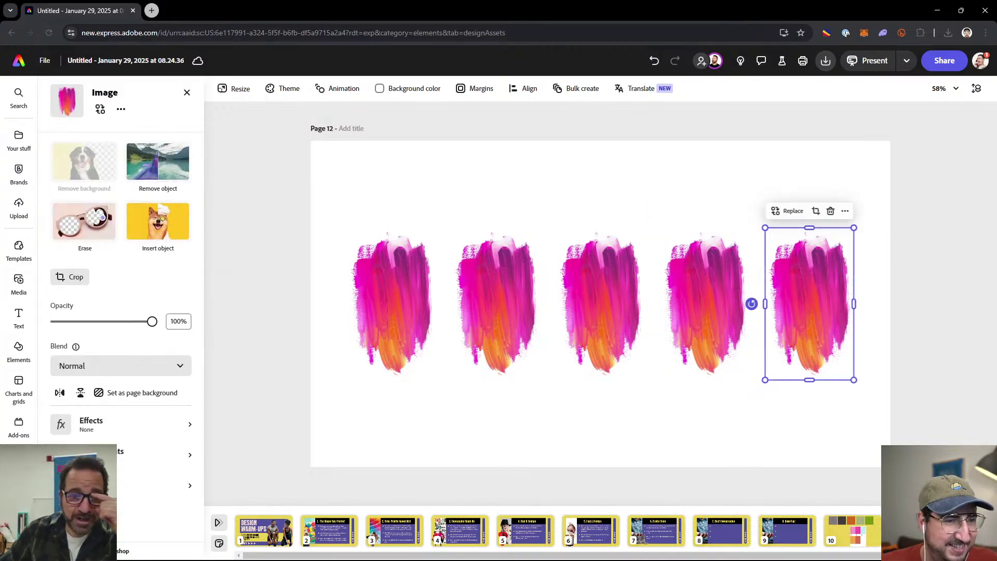
{"action": "left_click", "coordinate": [78, 452]}
{"action": "left_click_drag", "start_coordinate": [106, 381], "coordinate": [54, 379]}
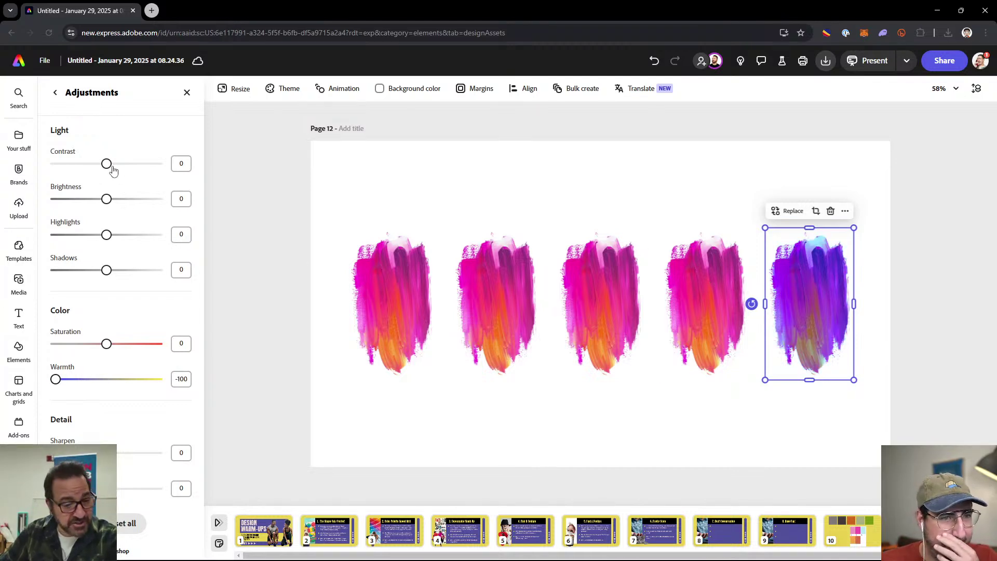
{"action": "mouse_move", "coordinate": [113, 170]}
{"action": "left_mouse_down"}
{"action": "mouse_move", "coordinate": [122, 169]}
{"action": "mouse_move", "coordinate": [122, 200]}
{"action": "mouse_move", "coordinate": [134, 202]}
{"action": "left_mouse_up"}
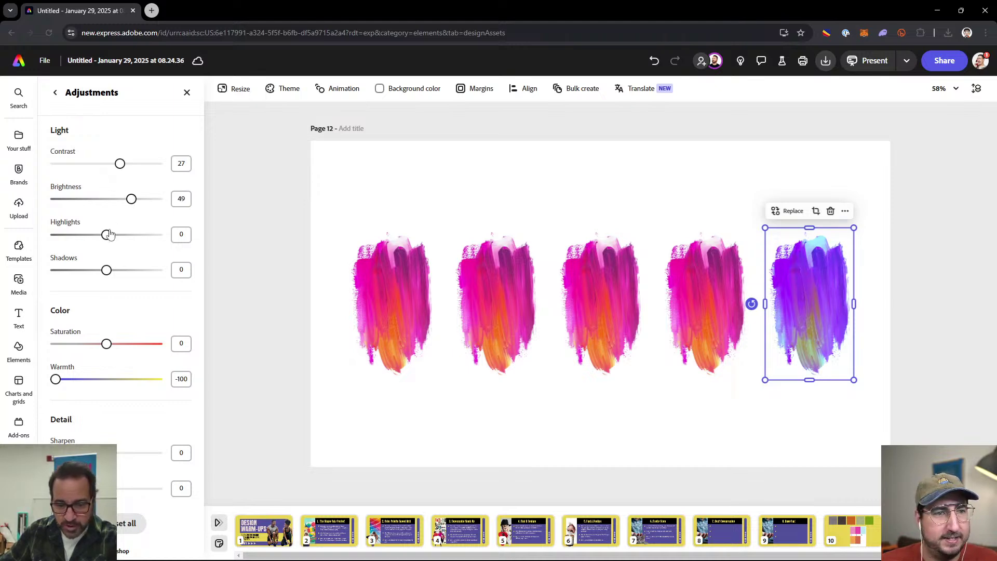
{"action": "left_click_drag", "start_coordinate": [106, 348], "coordinate": [126, 348]}
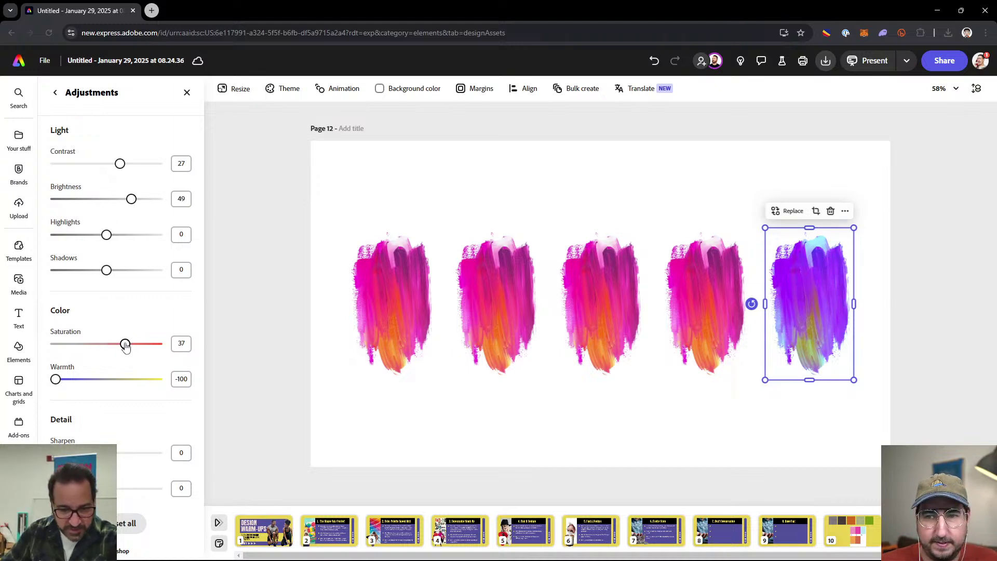
{"action": "left_click", "coordinate": [71, 380]}
{"action": "mouse_move", "coordinate": [76, 383]}
{"action": "left_mouse_down"}
{"action": "mouse_move", "coordinate": [156, 380]}
{"action": "mouse_move", "coordinate": [52, 382]}
{"action": "left_mouse_up"}
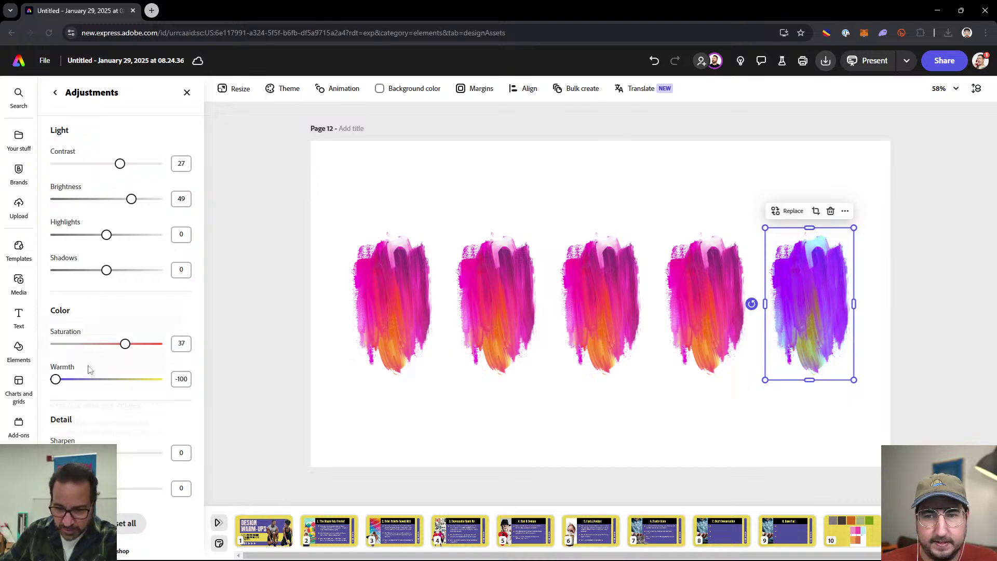
- Delete the four unadjusted pink brush strokes, keeping only the adjusted purple one
{"action": "left_click", "coordinate": [687, 285]}
{"action": "left_click_drag", "start_coordinate": [696, 216], "coordinate": [434, 361]}
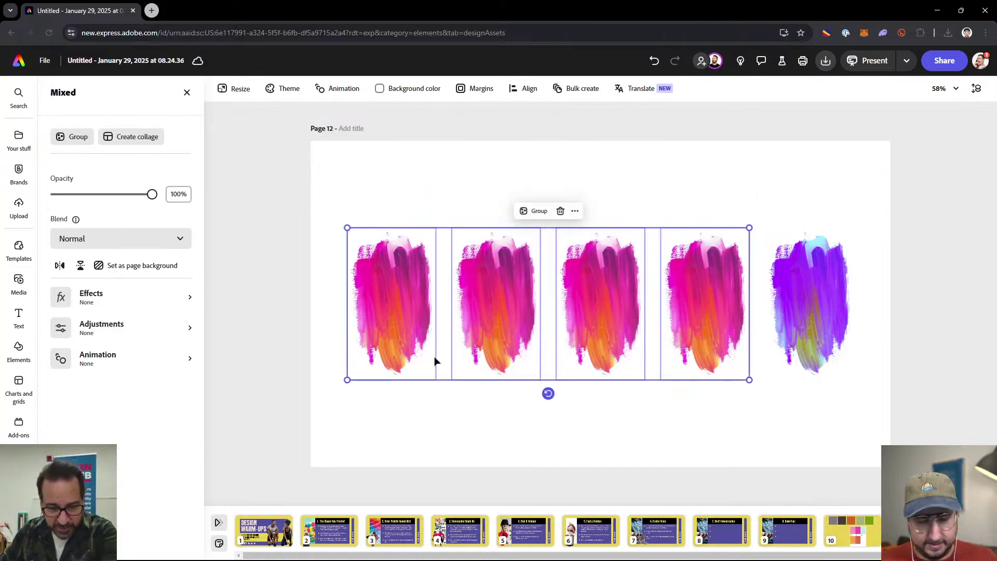
{"action": "key", "text": "Delete"}
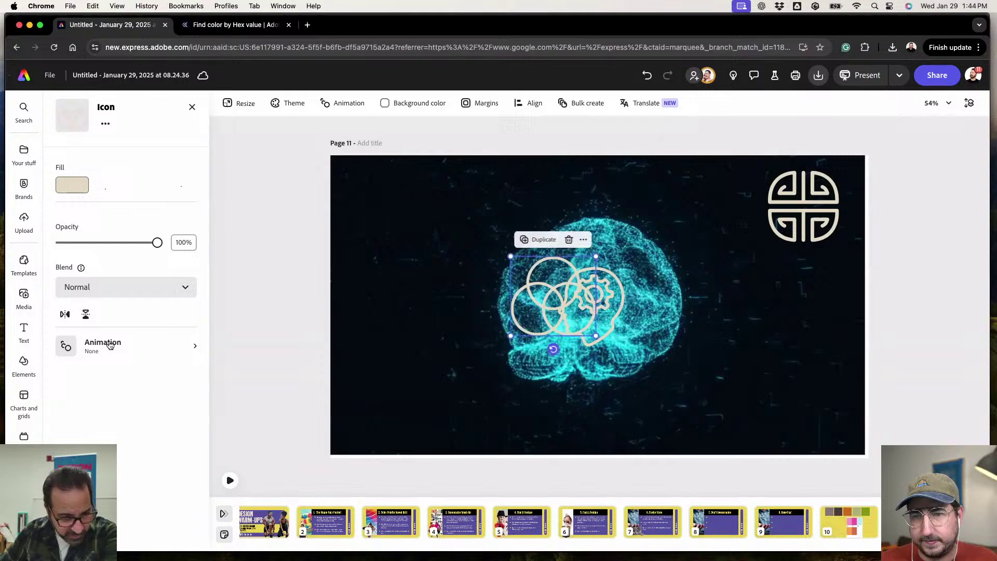
- Apply the Tumble animation to the interlocking circles icon on page 11, for both its entrance and its exit
{"action": "left_click", "coordinate": [111, 346]}
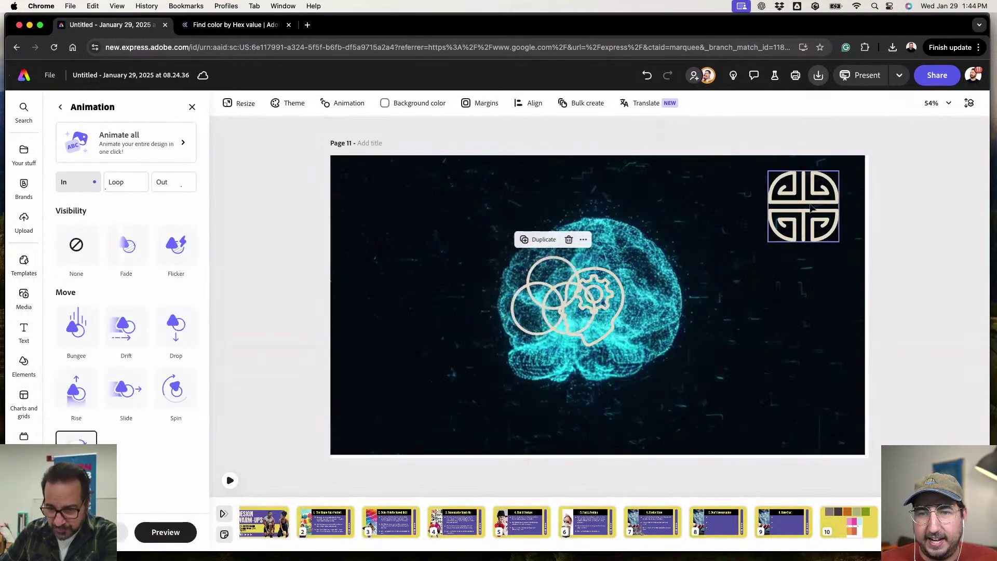
{"action": "left_click_drag", "start_coordinate": [811, 205], "coordinate": [799, 212]}
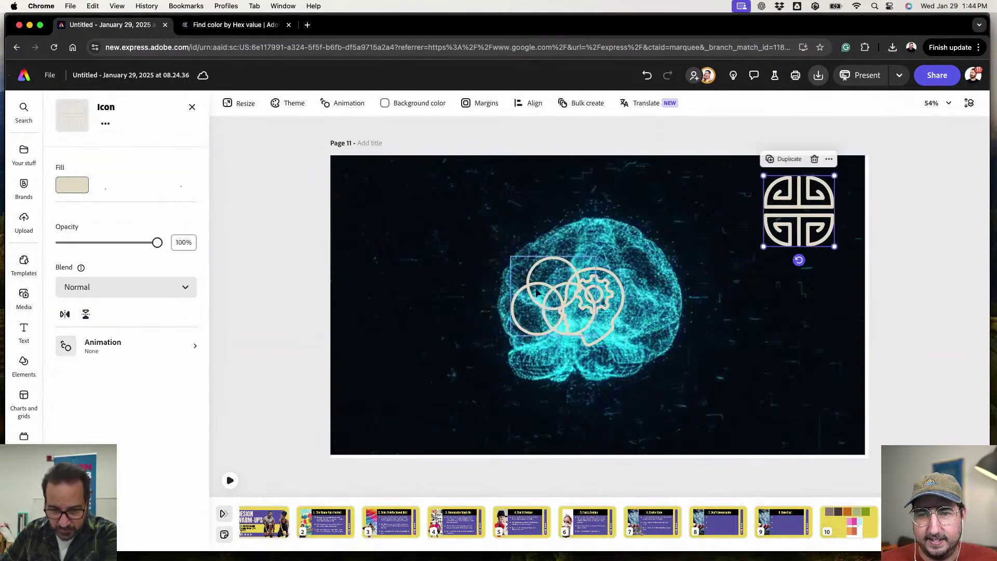
{"action": "left_click", "coordinate": [597, 295]}
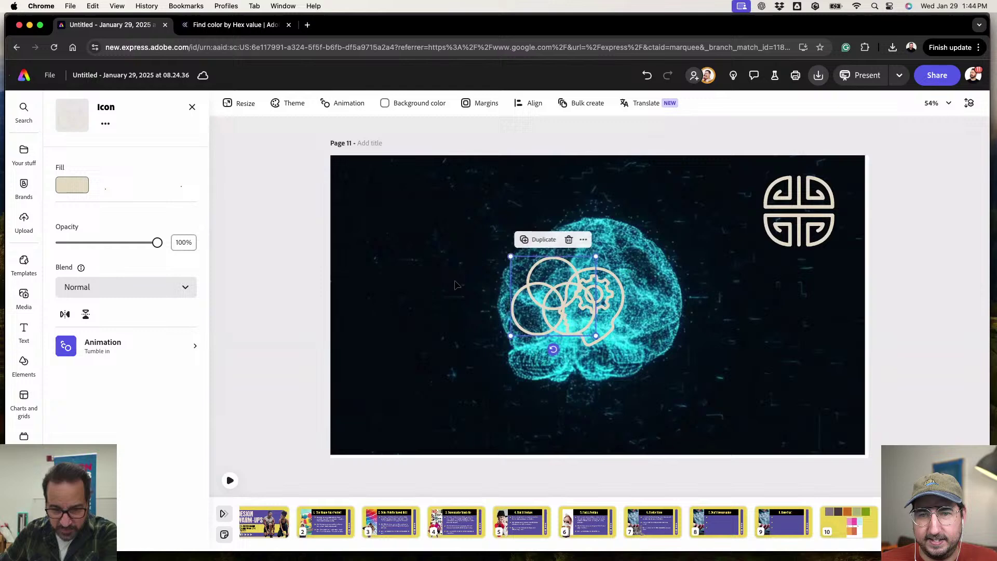
{"action": "left_click", "coordinate": [192, 107]}
{"action": "left_click", "coordinate": [523, 294]}
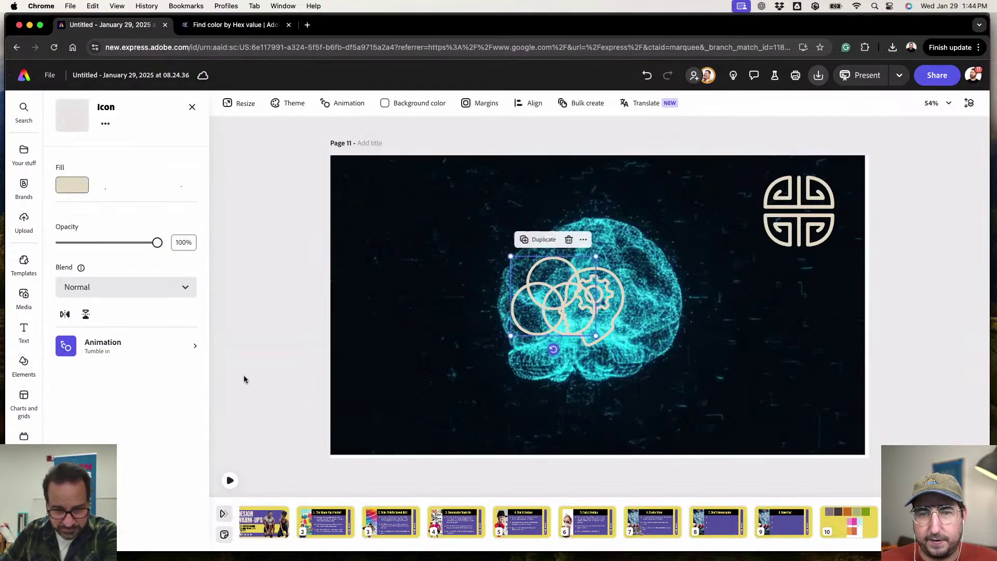
{"action": "left_click", "coordinate": [139, 351]}
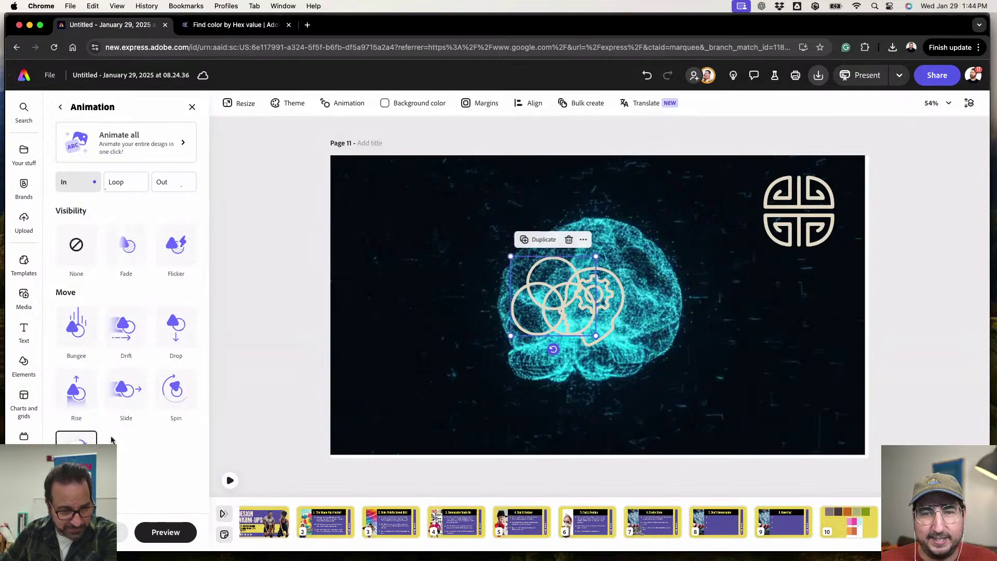
{"action": "left_click", "coordinate": [173, 190]}
{"action": "left_click", "coordinate": [78, 435]}
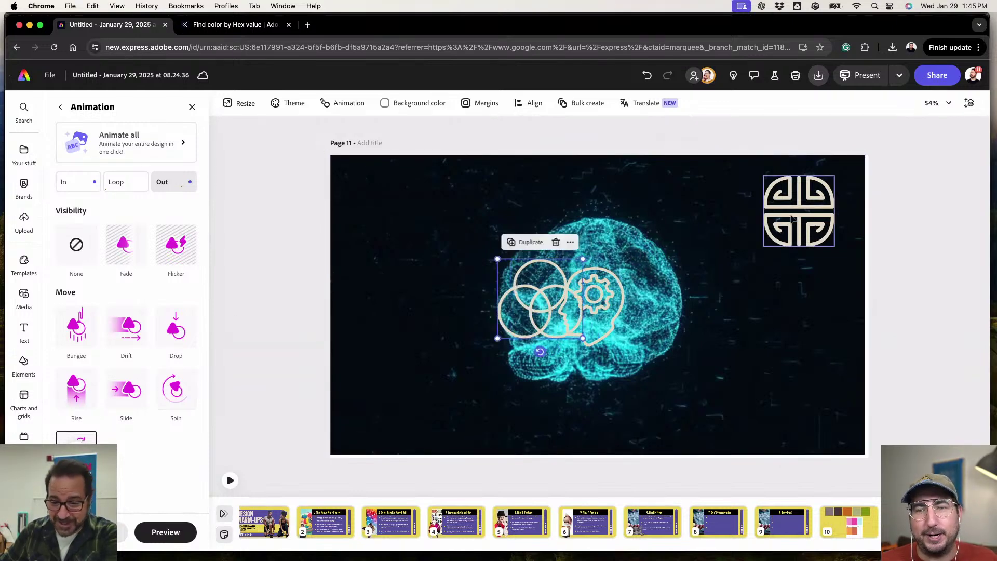
- Move the round patterned icon beside the head icon over the brain and preview it with a Spin exit animation
{"action": "left_click_drag", "start_coordinate": [789, 215], "coordinate": [630, 323]}
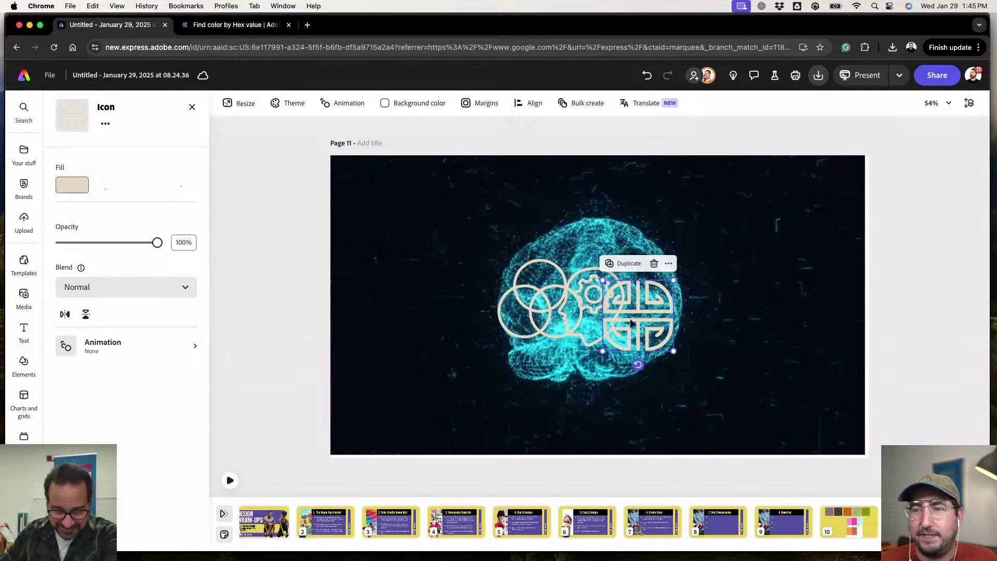
{"action": "left_click", "coordinate": [146, 356]}
{"action": "left_click", "coordinate": [172, 182]}
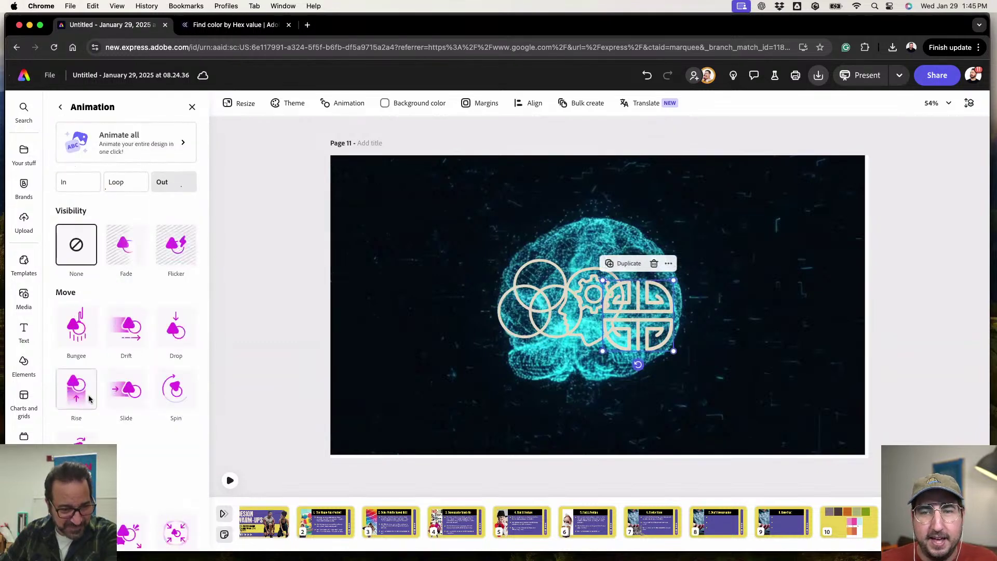
{"action": "left_click", "coordinate": [169, 398]}
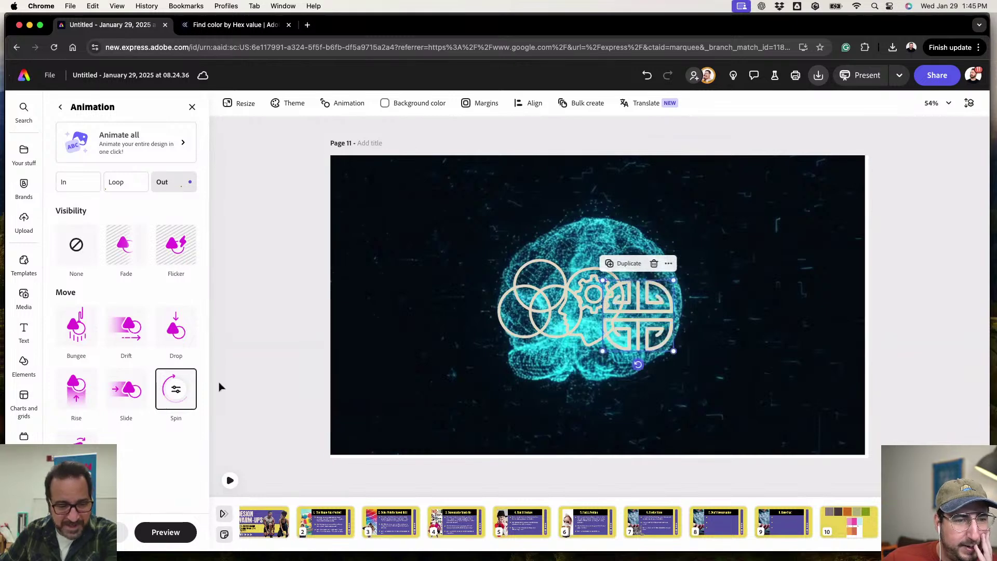
{"action": "left_click", "coordinate": [230, 479]}
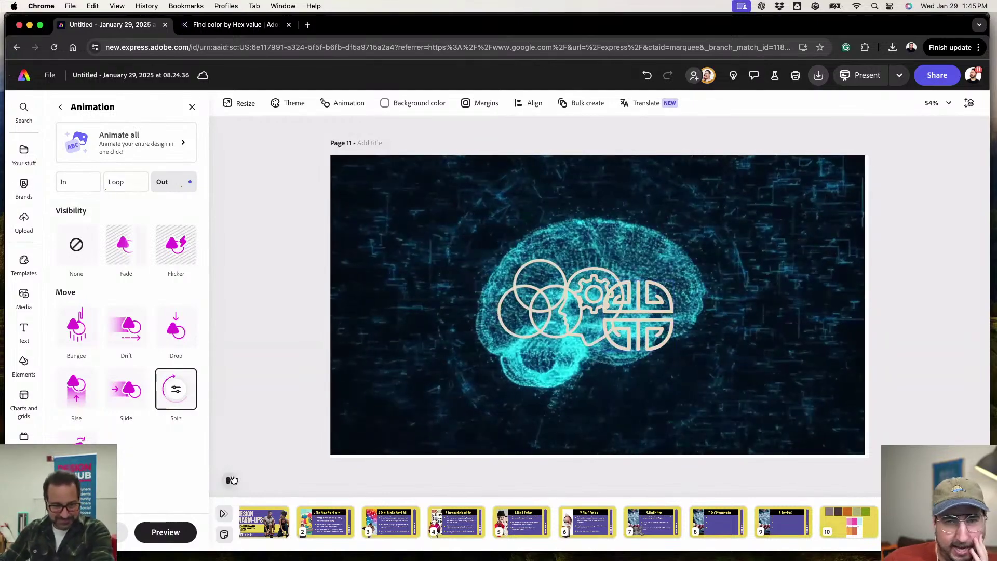
{"action": "left_click", "coordinate": [313, 418]}
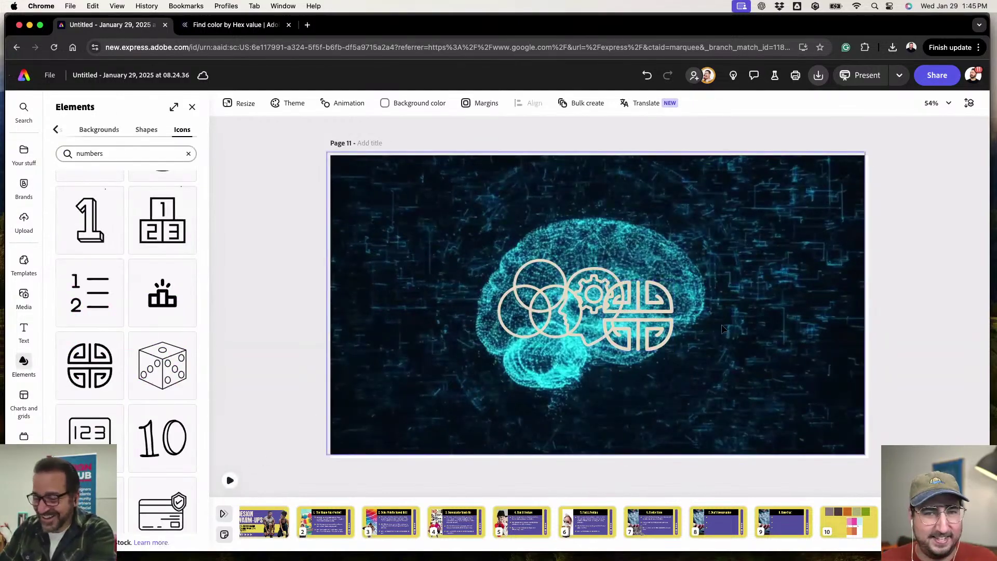
- Spread the icons apart, with the patterned one at the brain's upper right and the circles at its lower left, and play the page
{"action": "left_click", "coordinate": [602, 268]}
{"action": "left_click_drag", "start_coordinate": [603, 268], "coordinate": [649, 184]}
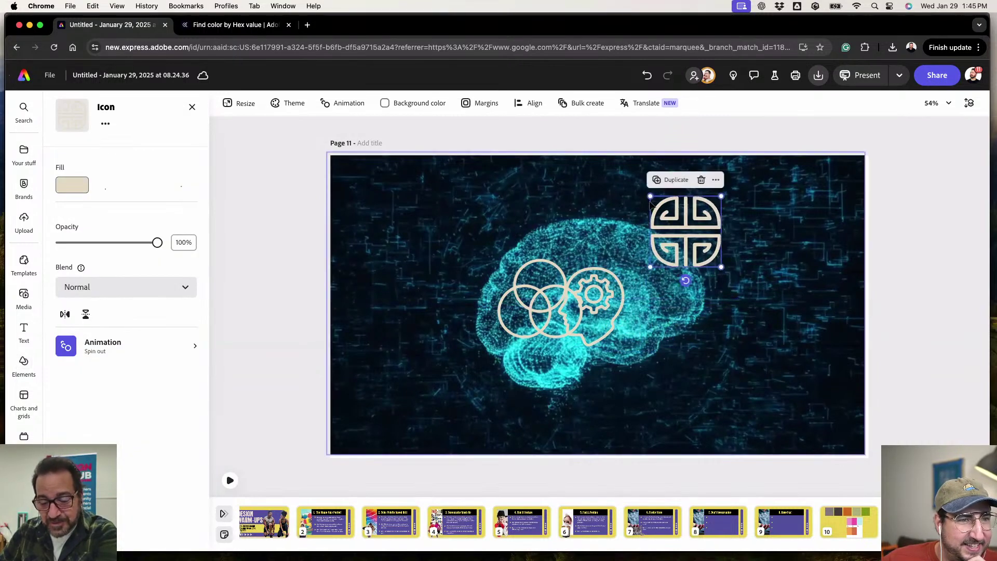
{"action": "left_click", "coordinate": [543, 289]}
{"action": "left_click_drag", "start_coordinate": [543, 289], "coordinate": [501, 362]}
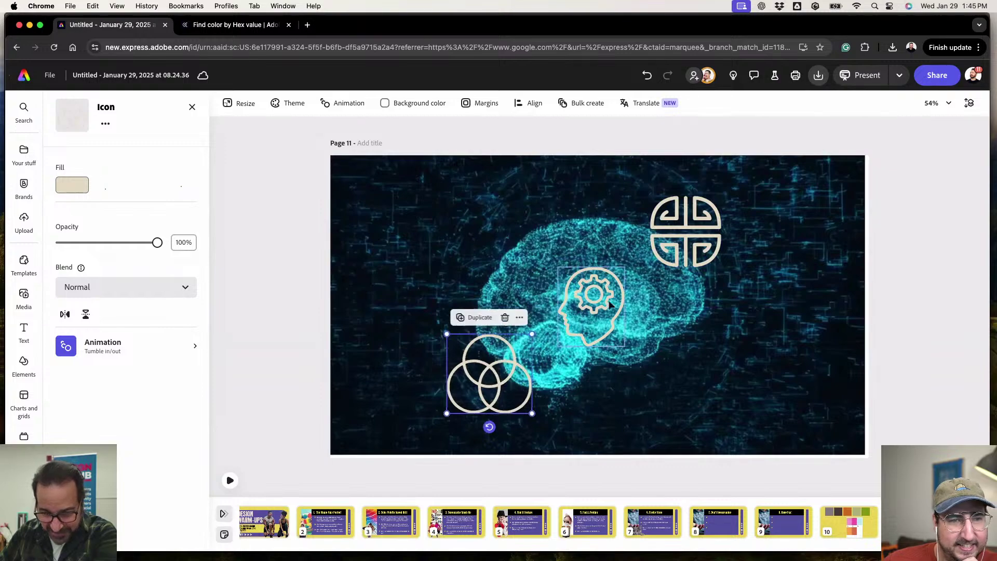
{"action": "left_click", "coordinate": [592, 303]}
{"action": "left_click_drag", "start_coordinate": [591, 304], "coordinate": [591, 304]}
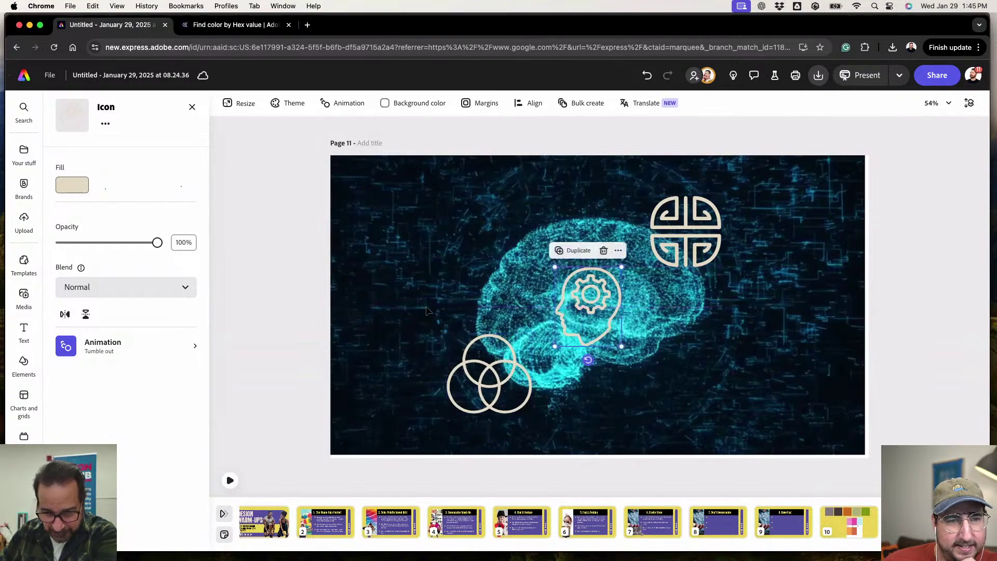
{"action": "left_click", "coordinate": [289, 335]}
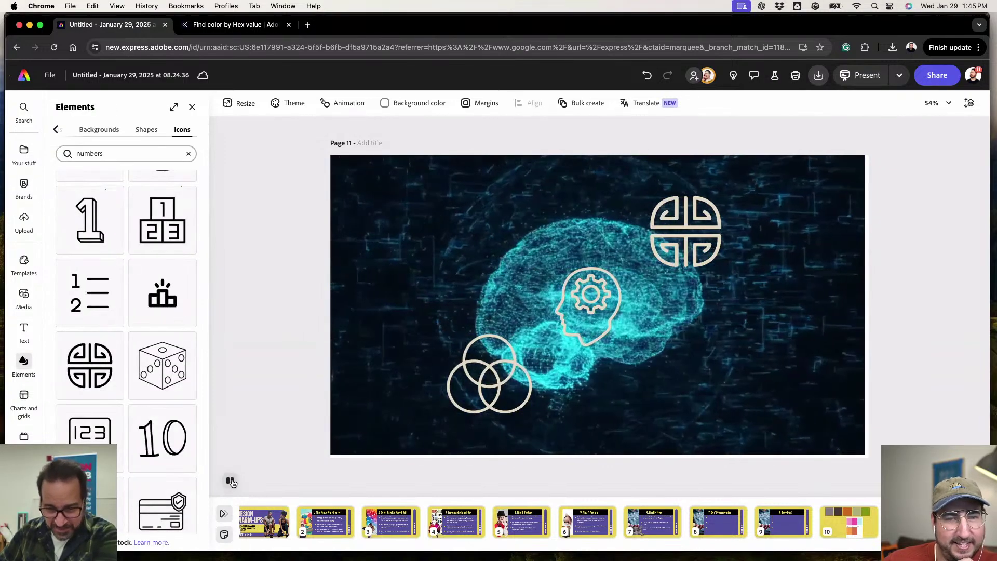
{"action": "left_click", "coordinate": [598, 308]}
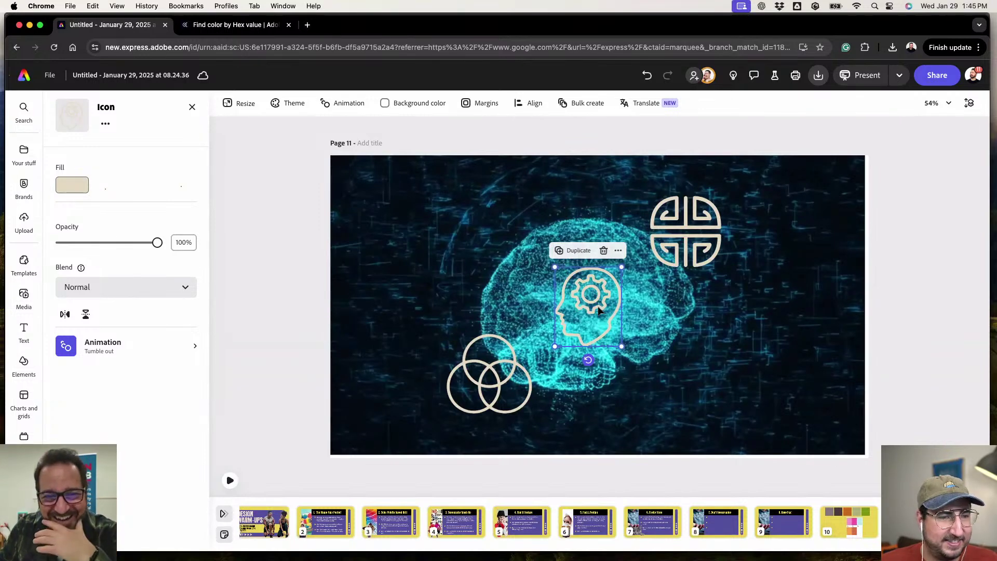
{"action": "left_click", "coordinate": [254, 314]}
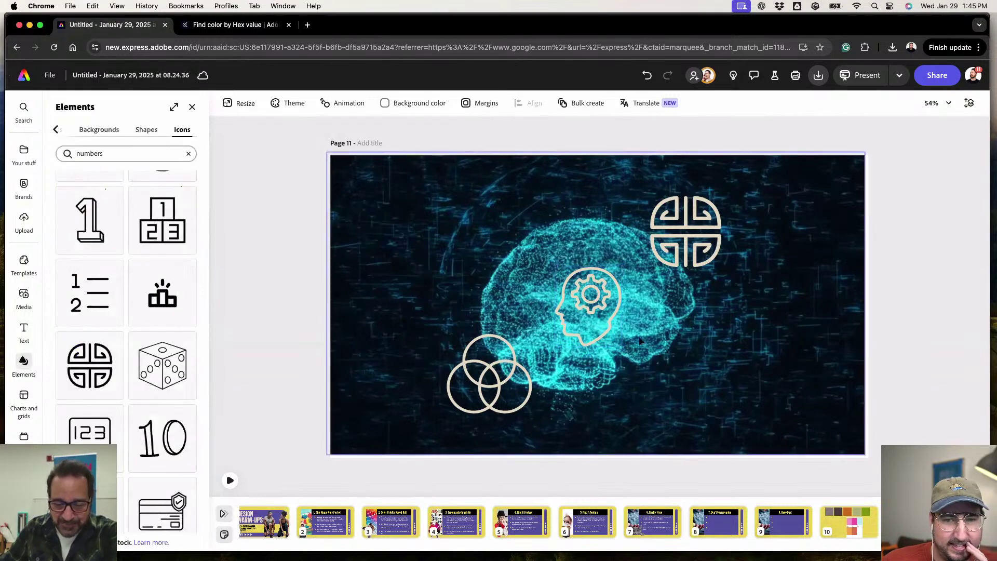
- Move the head-with-gear icon to the brain's upper left and give it a Pulse loop animation
{"action": "left_click_drag", "start_coordinate": [597, 310], "coordinate": [435, 250]}
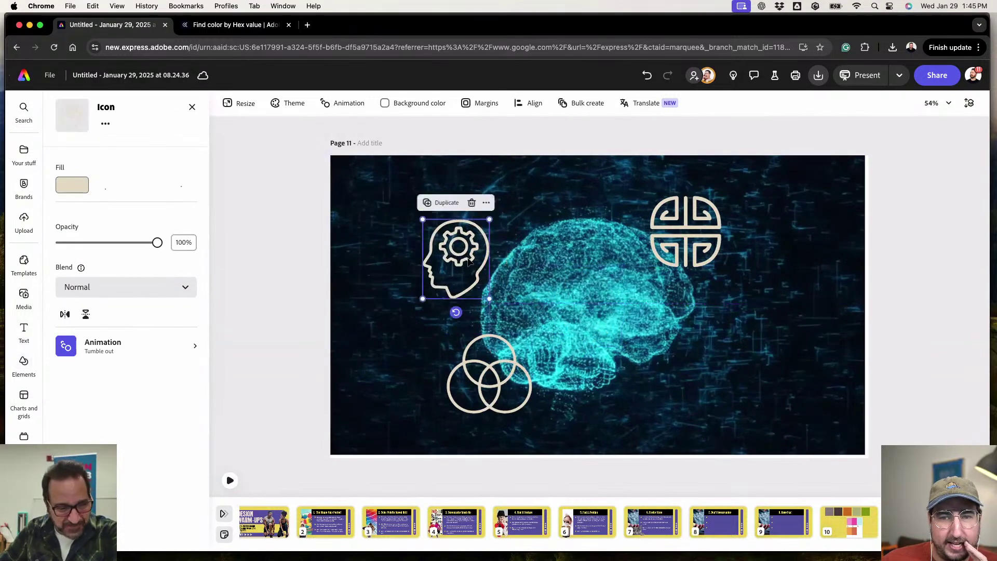
{"action": "left_click", "coordinate": [110, 352]}
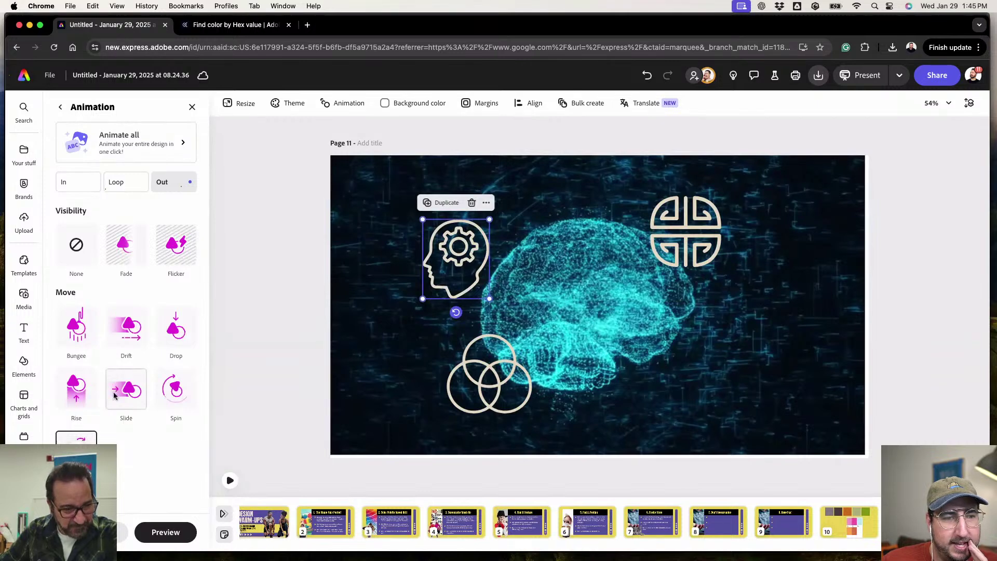
{"action": "left_click", "coordinate": [125, 188]}
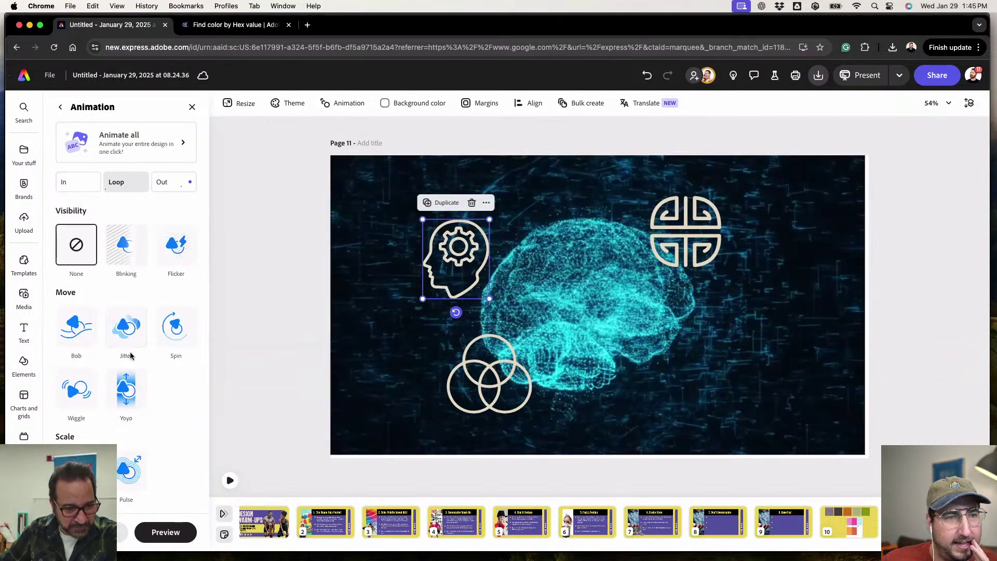
{"action": "left_click", "coordinate": [132, 472]}
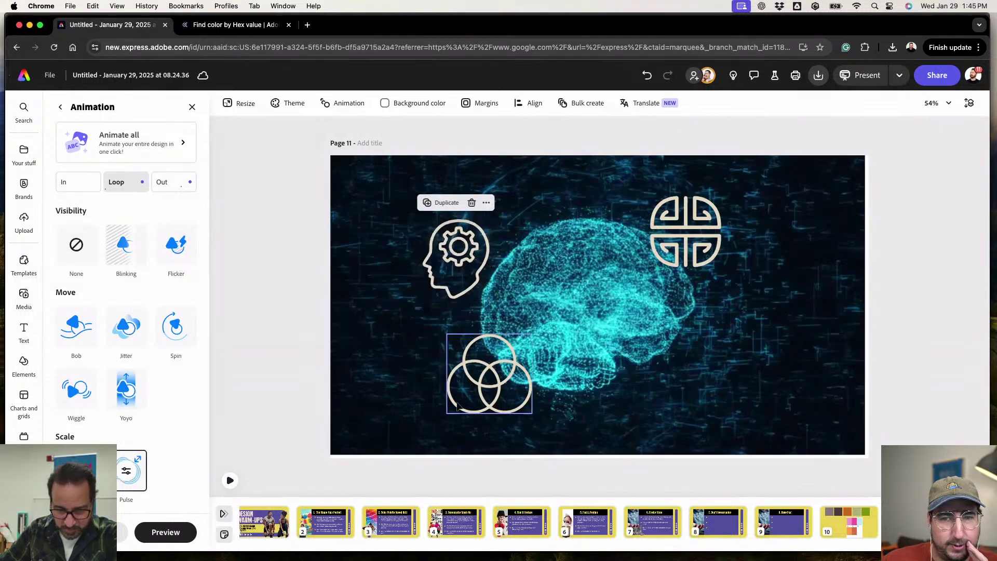
{"action": "left_click", "coordinate": [489, 387]}
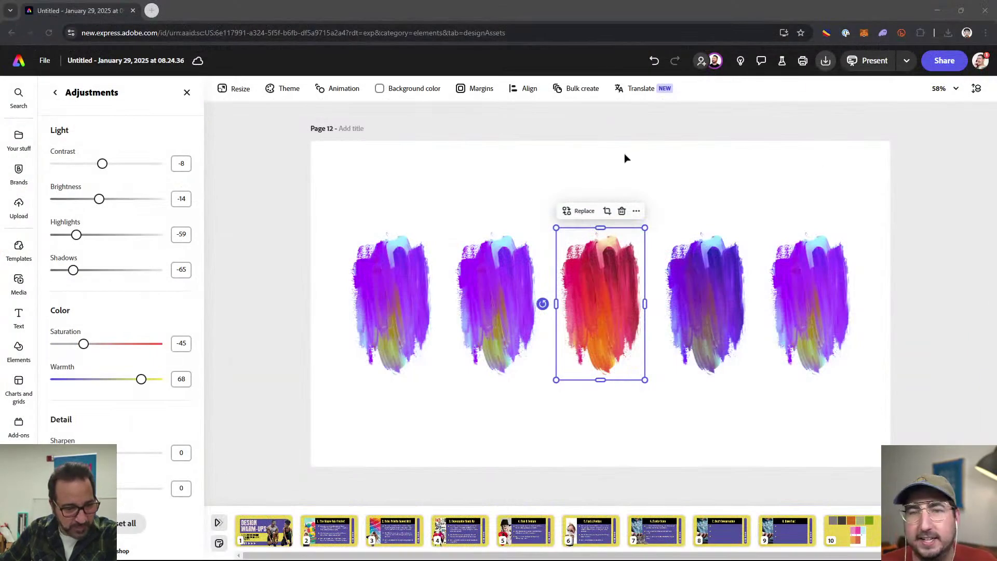
- Set the warmth of the red middle brush stroke on page 12 to 51 and deselect it
{"action": "left_click", "coordinate": [624, 154]}
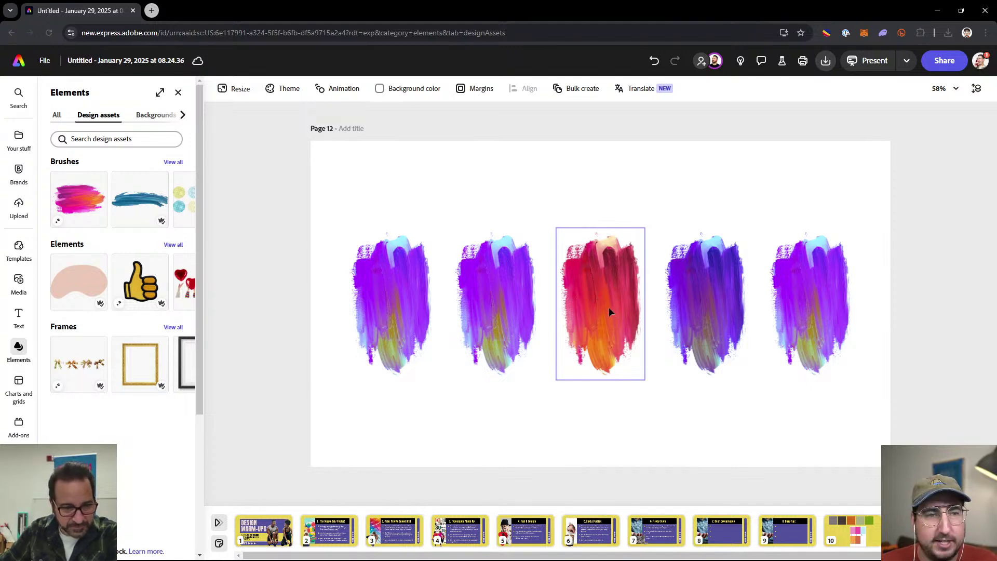
{"action": "left_click", "coordinate": [609, 308]}
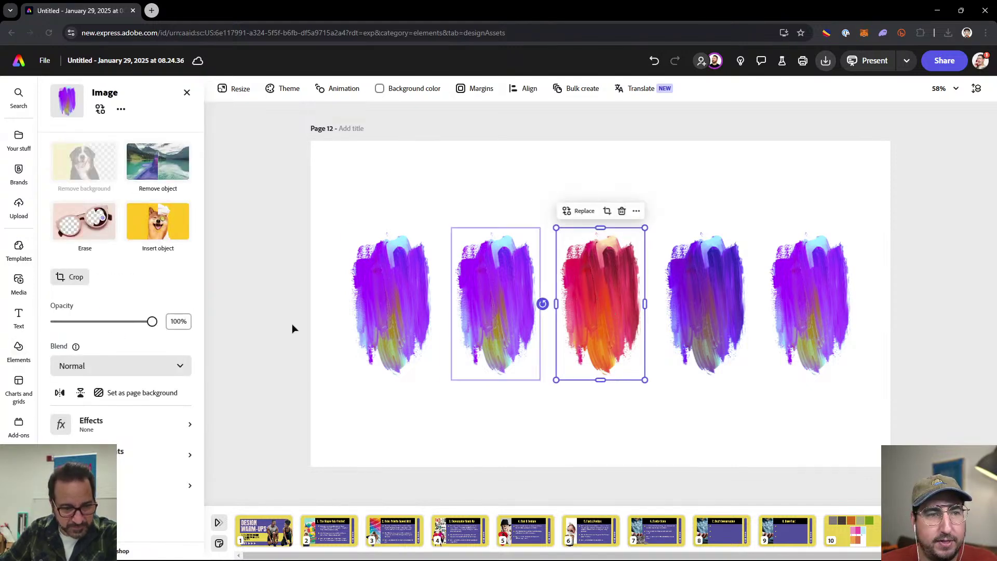
{"action": "left_click", "coordinate": [117, 457]}
{"action": "mouse_move", "coordinate": [140, 379]}
{"action": "left_mouse_down"}
{"action": "mouse_move", "coordinate": [126, 381]}
{"action": "mouse_move", "coordinate": [136, 383]}
{"action": "left_mouse_up"}
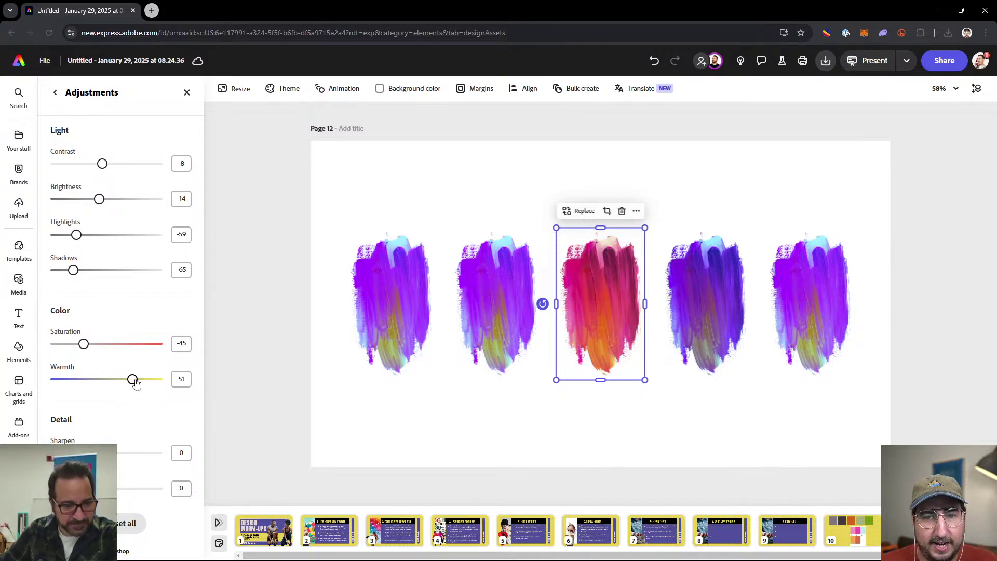
{"action": "left_click", "coordinate": [634, 165]}
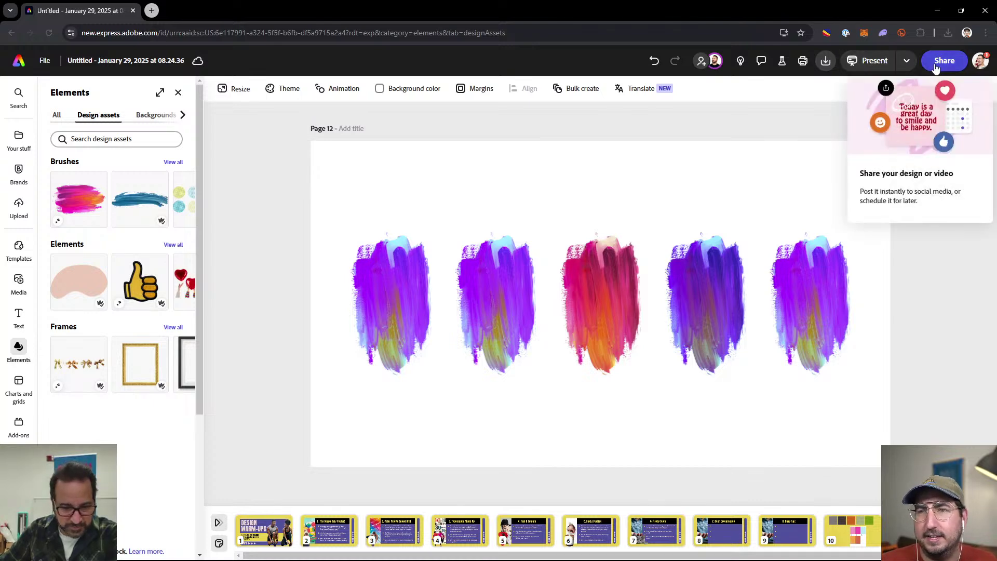
- Download only page 12 with the brush strokes as a PDF Standard file with accessibility tags
{"action": "left_click", "coordinate": [826, 60]}
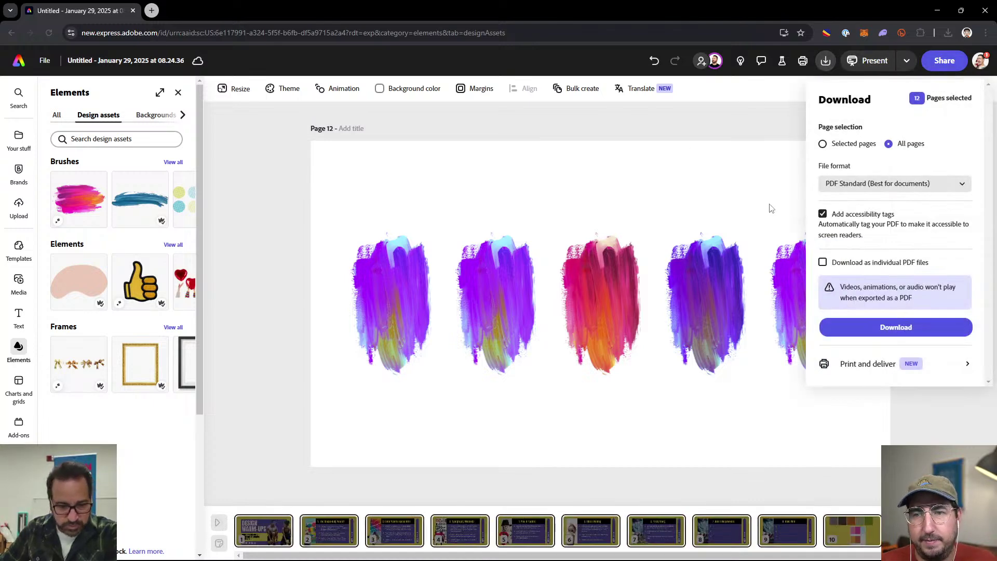
{"action": "left_click", "coordinate": [858, 194]}
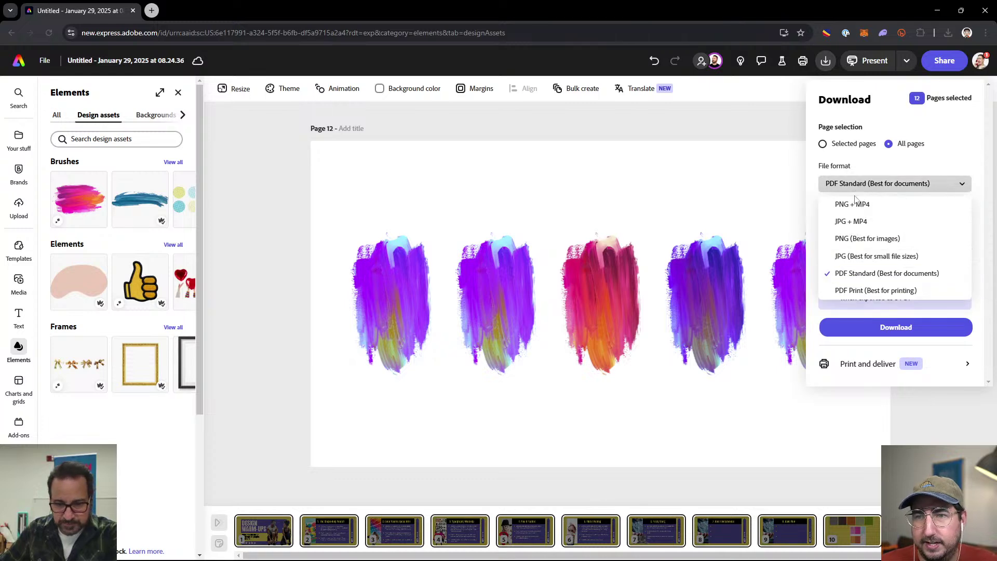
{"action": "left_click", "coordinate": [855, 256]}
{"action": "left_click", "coordinate": [841, 145]}
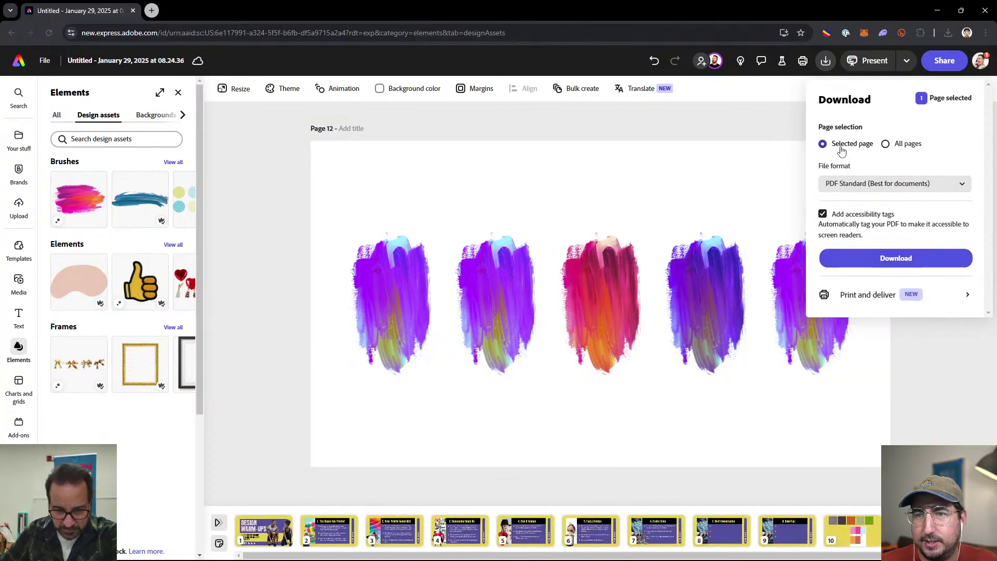
{"action": "left_click", "coordinate": [864, 267]}
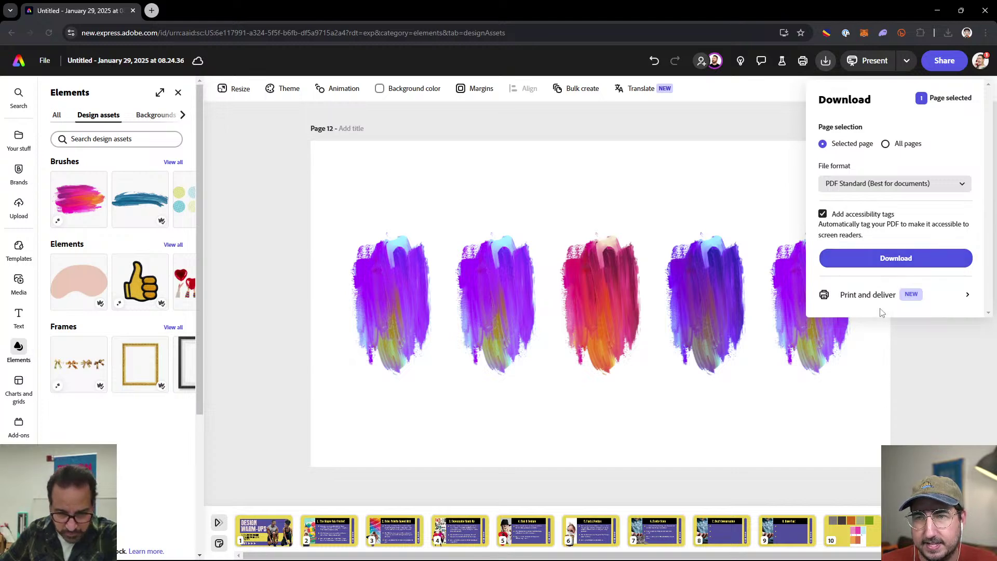
{"action": "left_click", "coordinate": [876, 269]}
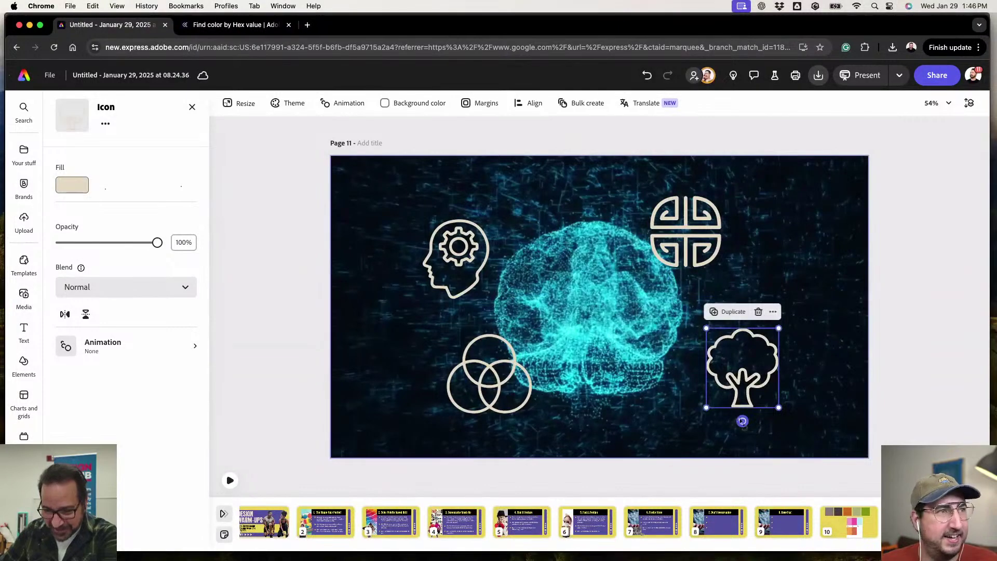
- Tilt the tree icon on page 11 clockwise and give it a Jitter loop animation with speed 84 and intensity 75
{"action": "left_click_drag", "start_coordinate": [742, 421], "coordinate": [721, 417]}
{"action": "left_click", "coordinate": [957, 348]}
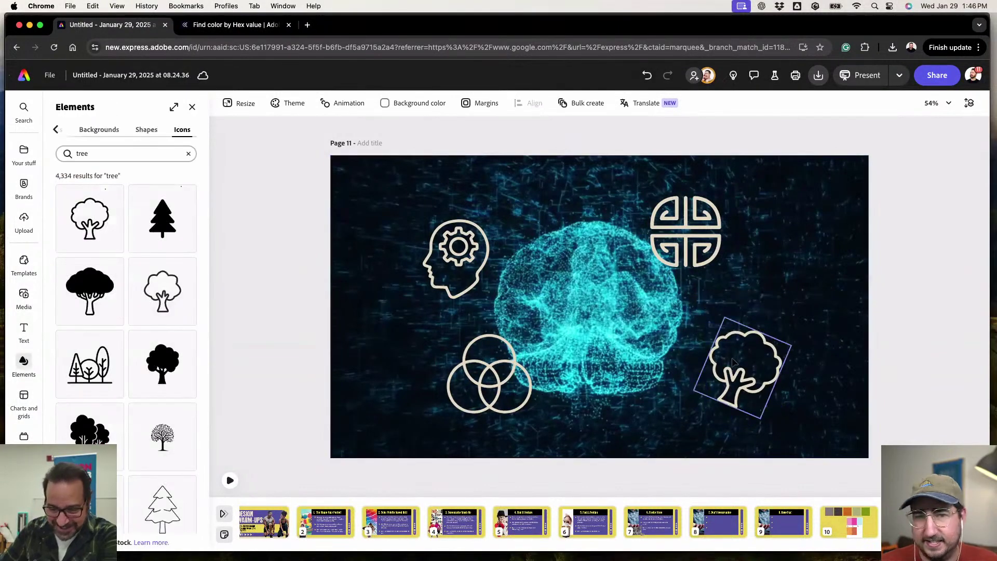
{"action": "left_click", "coordinate": [742, 366]}
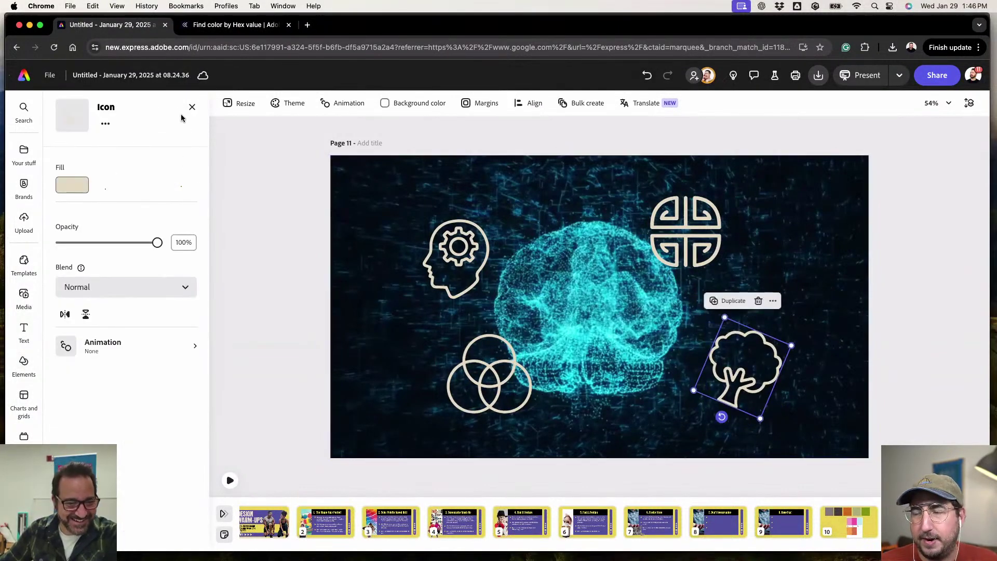
{"action": "left_click", "coordinate": [140, 350]}
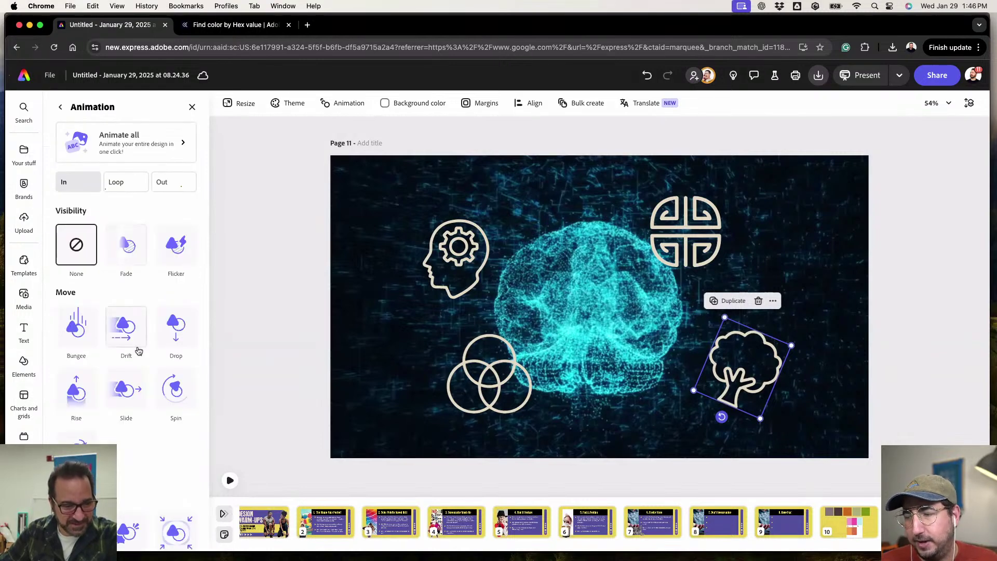
{"action": "left_click", "coordinate": [123, 182]}
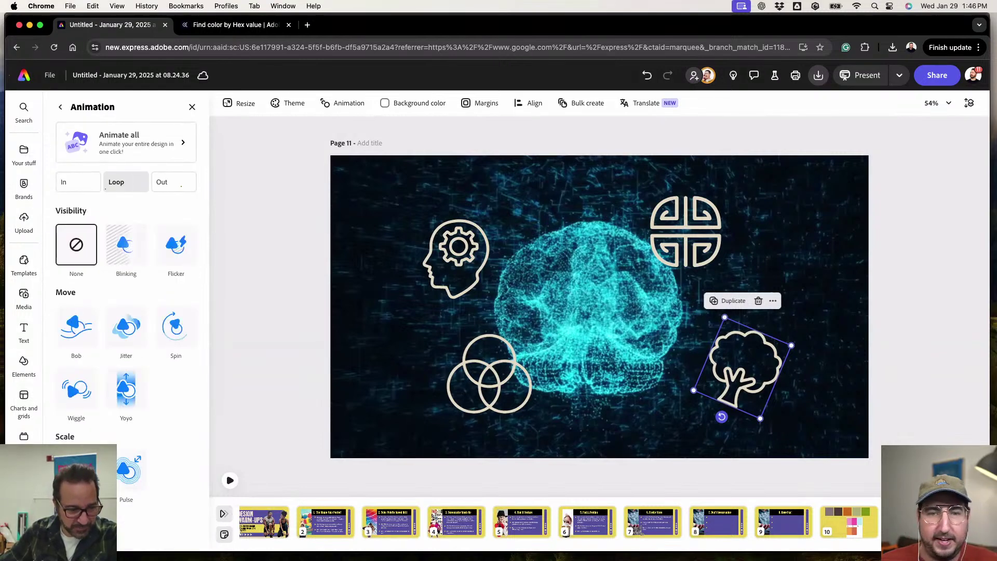
{"action": "left_click", "coordinate": [125, 478]}
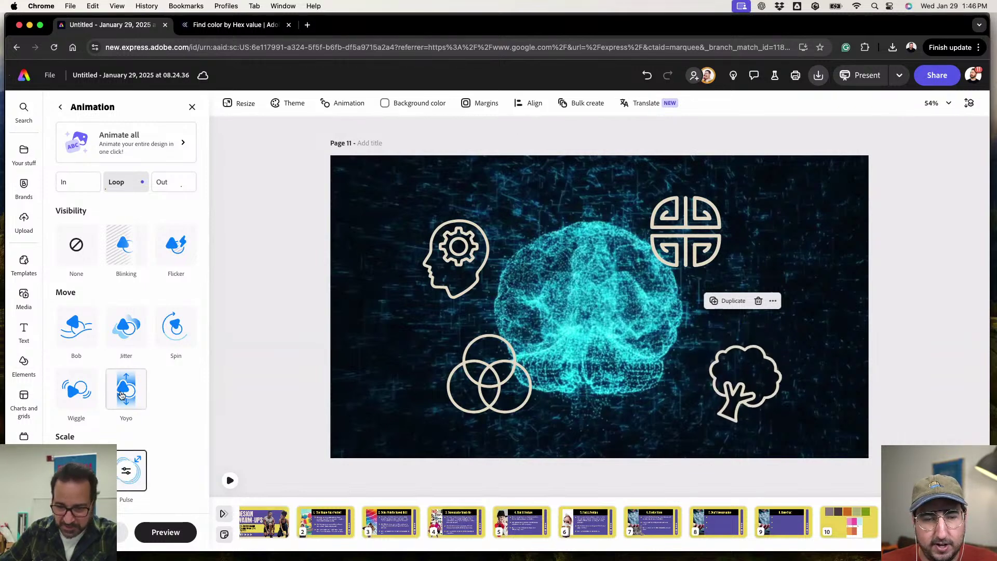
{"action": "left_click", "coordinate": [127, 340]}
{"action": "left_click", "coordinate": [126, 332]}
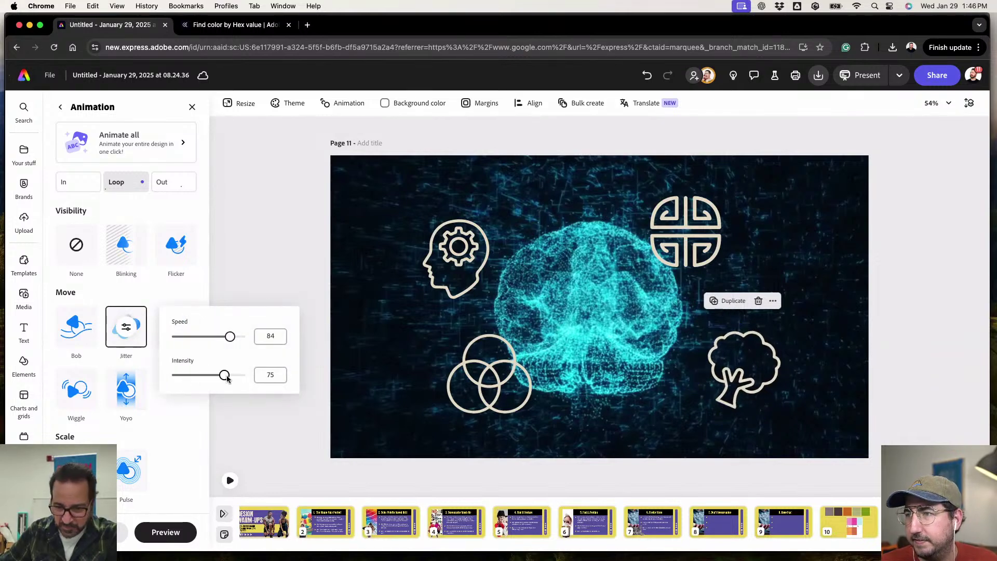
{"action": "left_click", "coordinate": [187, 414]}
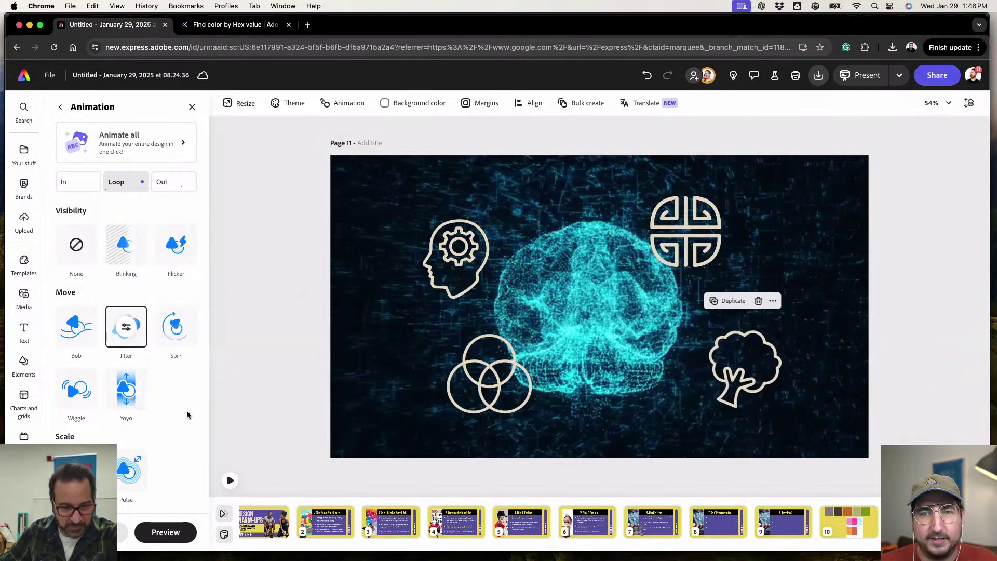
{"action": "left_click", "coordinate": [276, 253]}
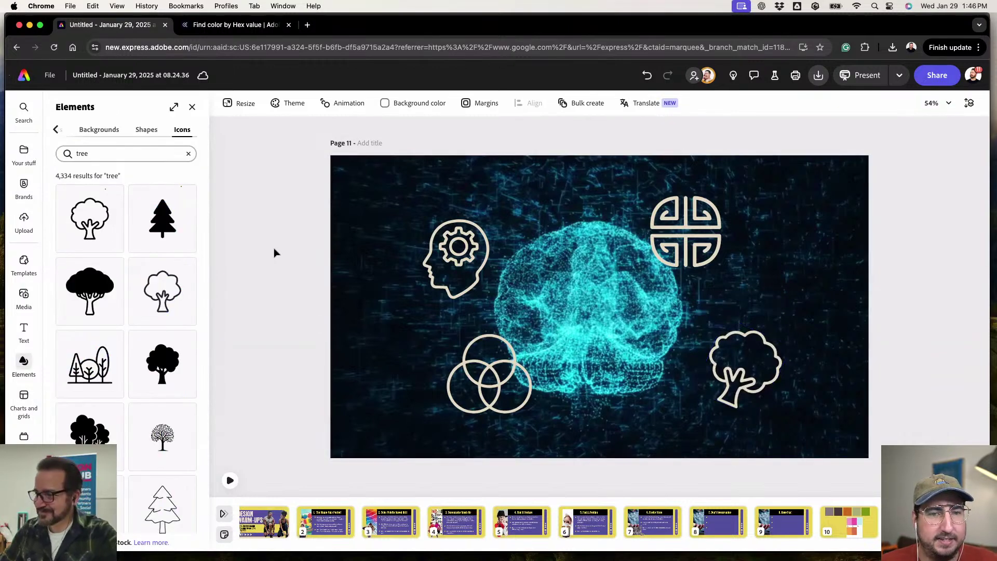
{"action": "left_click", "coordinate": [94, 156]}
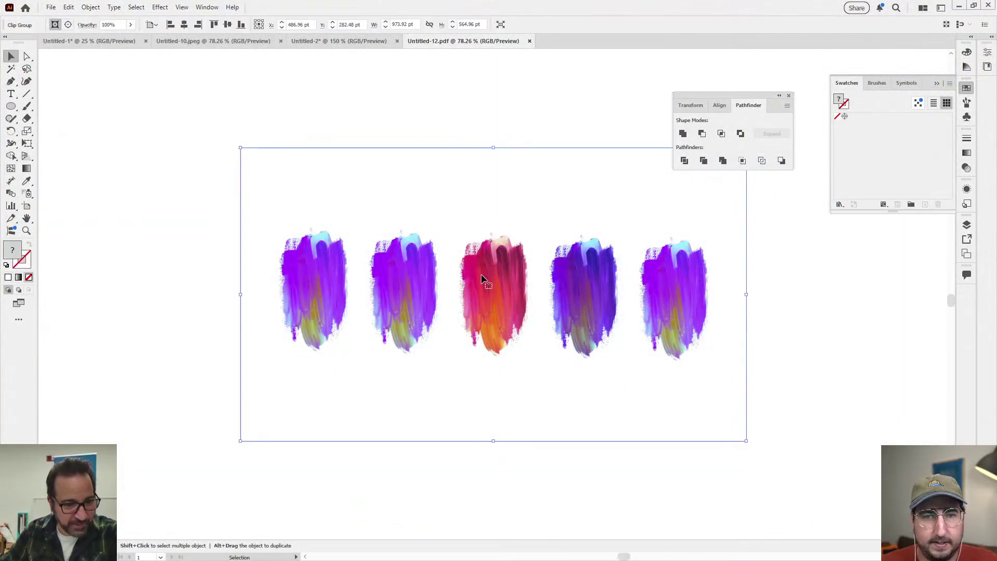
- In Illustrator, copy the red middle brush stroke from Untitled-12.pdf and place the pasted copy on empty canvas beside the artboard
{"action": "double_click", "coordinate": [486, 270]}
{"action": "key", "text": "Escape"}
{"action": "key", "text": "a"}
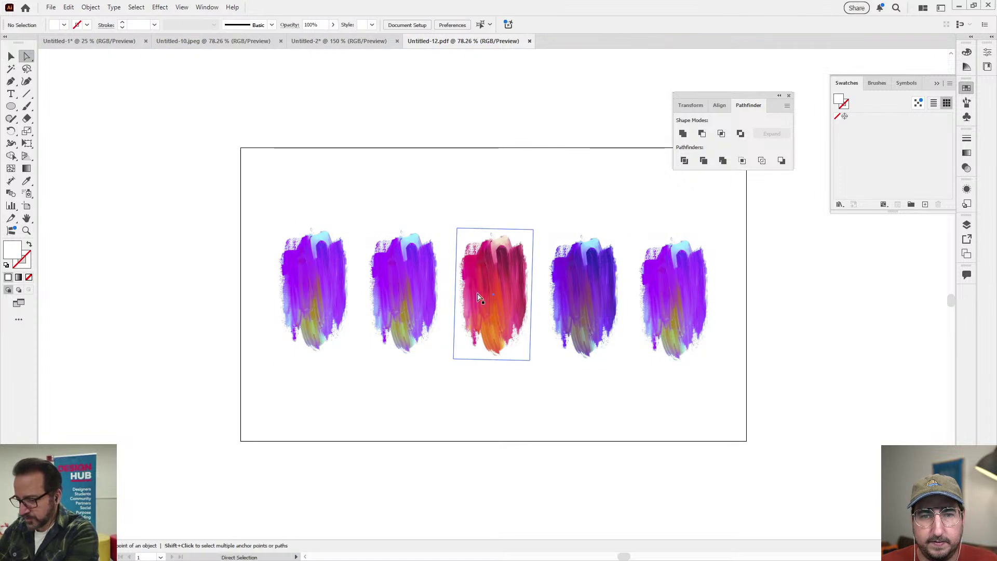
{"action": "left_click", "coordinate": [485, 291]}
{"action": "scroll", "coordinate": [381, 253], "scroll_direction": "left", "scroll_amount": 8}
{"action": "key", "text": "ctrl+c"}
{"action": "key", "text": "ctrl+v"}
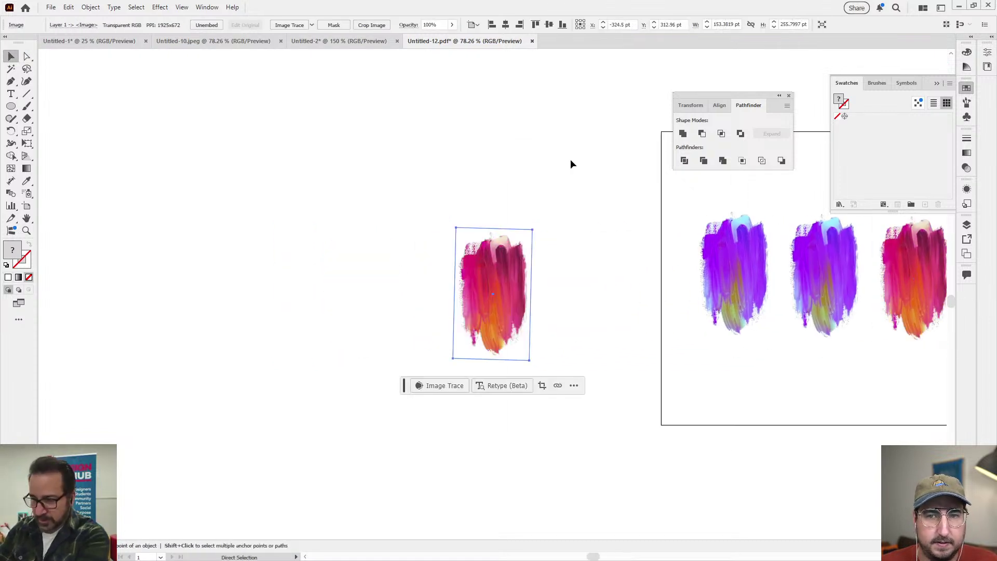
{"action": "mouse_move", "coordinate": [494, 266]}
{"action": "left_mouse_down"}
{"action": "mouse_move", "coordinate": [438, 267]}
{"action": "mouse_move", "coordinate": [538, 272]}
{"action": "left_mouse_up"}
- Draw an unstroked white square of about 61 pt above the pasted brush stroke and duplicate it into an evenly spaced row of five
{"action": "key", "text": "z"}
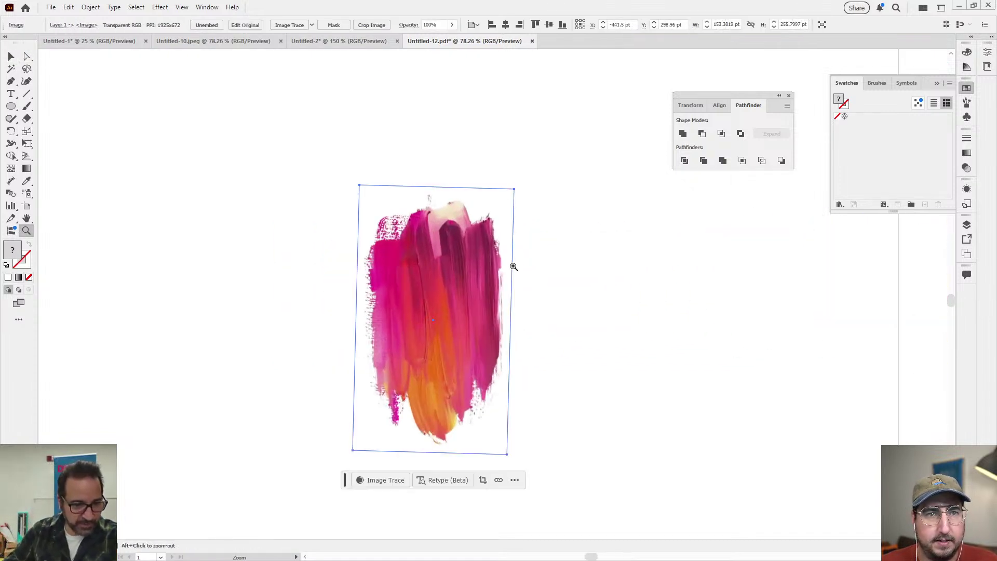
{"action": "key", "text": "m"}
{"action": "left_click_drag", "start_coordinate": [206, 102], "coordinate": [271, 165]}
{"action": "key", "text": "v"}
{"action": "left_click_drag", "start_coordinate": [255, 129], "coordinate": [410, 129], "text": "alt"}
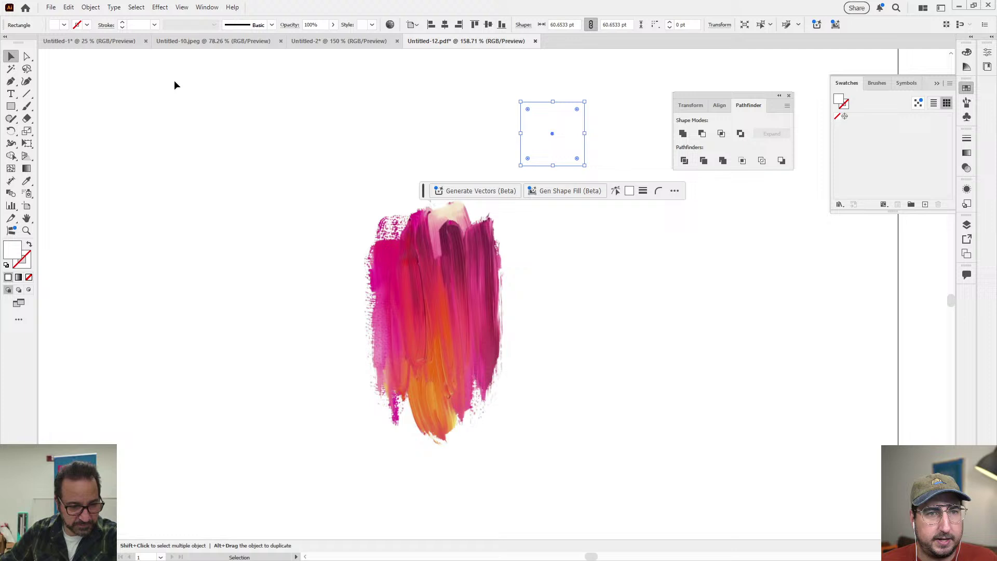
{"action": "left_click_drag", "start_coordinate": [176, 85], "coordinate": [551, 136]}
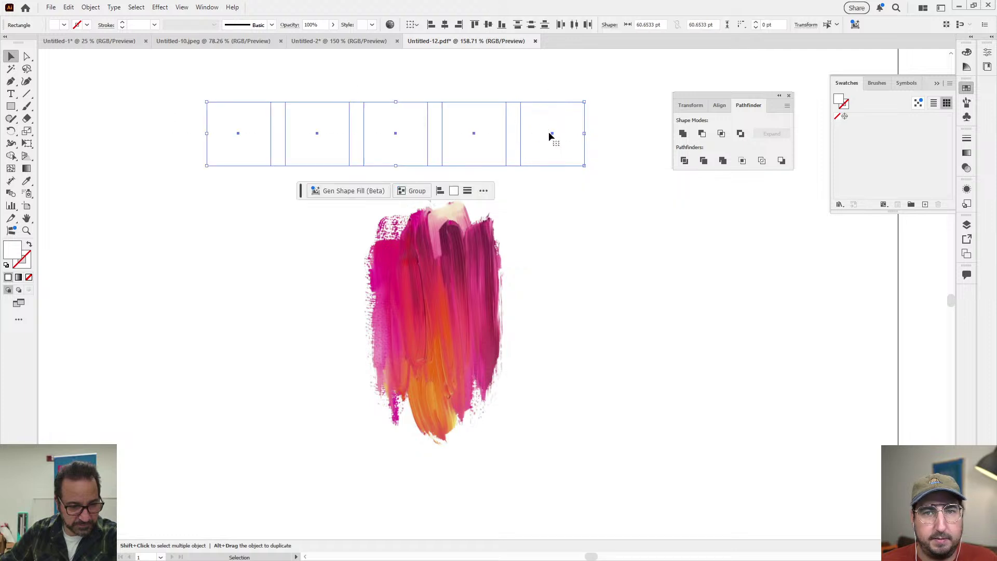
{"action": "left_click", "coordinate": [180, 143]}
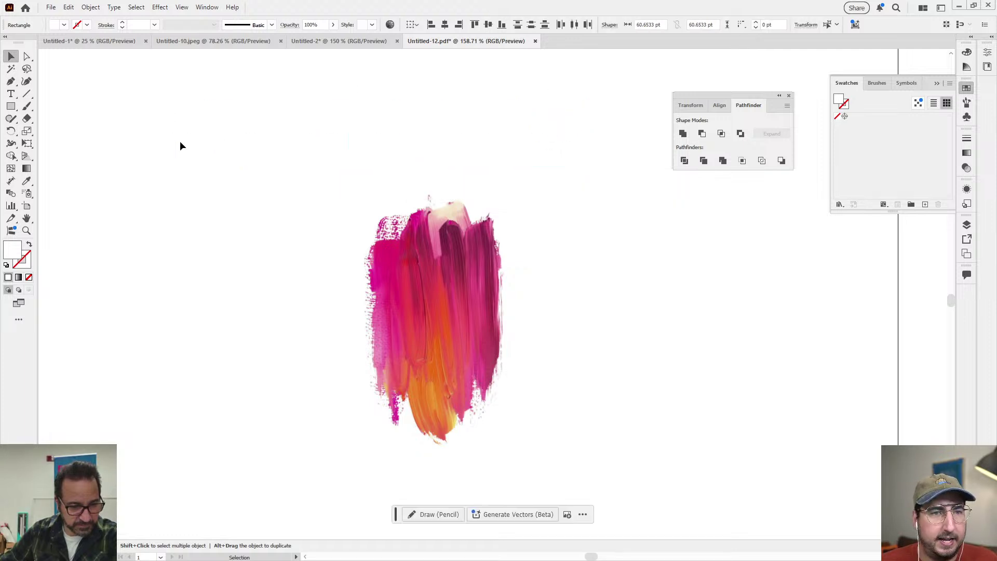
- Fill the five squares in order with light pink, dark maroon, orange, pale yellow and magenta sampled from the brush stroke
{"action": "left_click", "coordinate": [221, 136]}
{"action": "key", "text": "i"}
{"action": "left_click", "coordinate": [418, 229]}
{"action": "left_click", "coordinate": [312, 138], "text": "ctrl"}
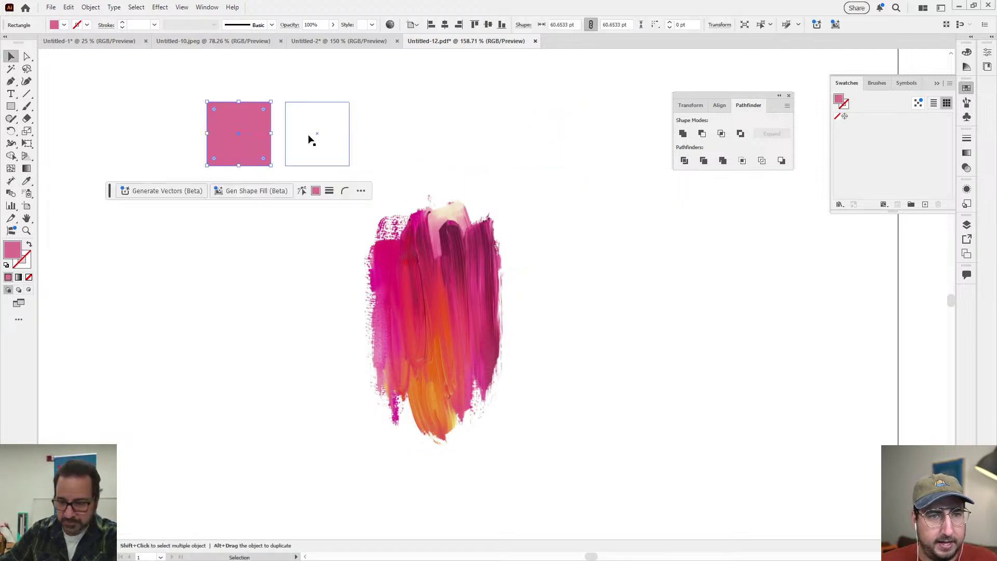
{"action": "left_click", "coordinate": [460, 247]}
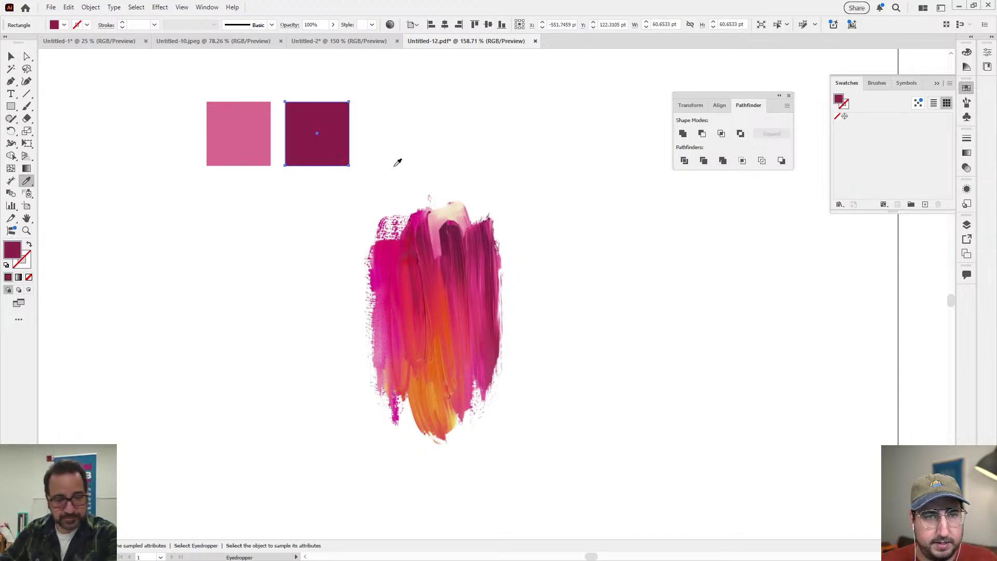
{"action": "left_click", "coordinate": [378, 146], "text": "ctrl"}
{"action": "left_click", "coordinate": [442, 359]}
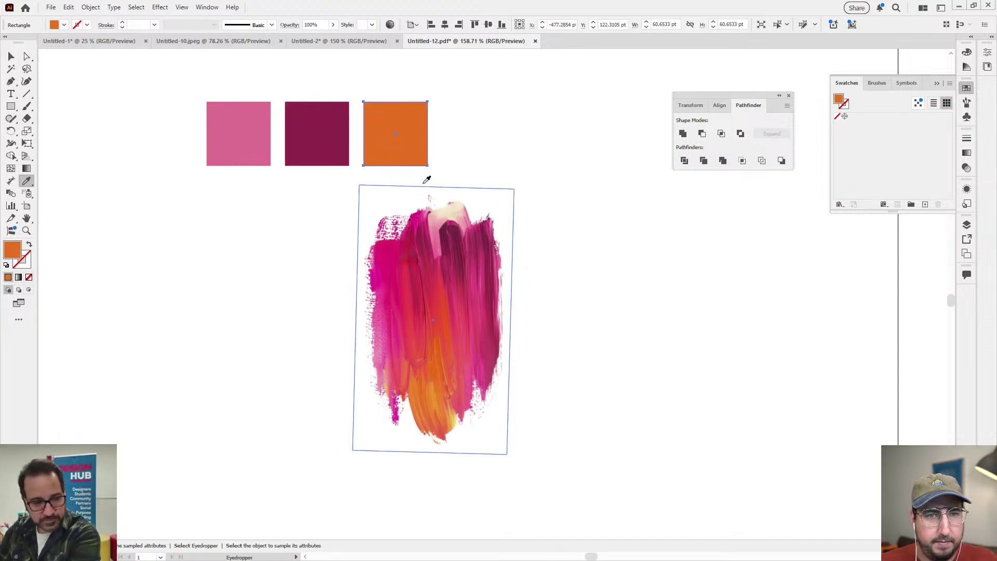
{"action": "left_click", "coordinate": [451, 156], "text": "ctrl"}
{"action": "left_click", "coordinate": [455, 411]}
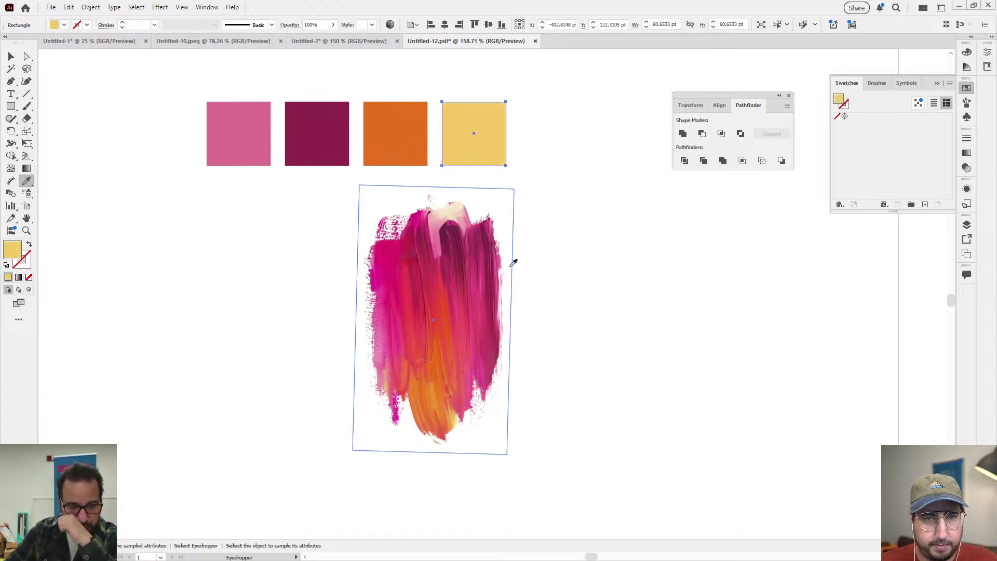
{"action": "left_click", "coordinate": [546, 132], "text": "ctrl"}
{"action": "left_click", "coordinate": [399, 269]}
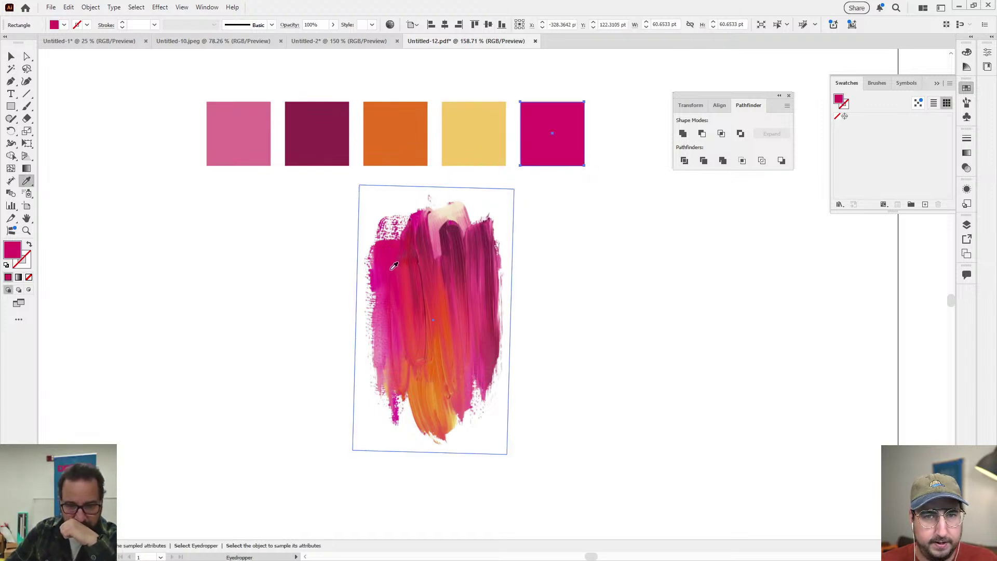
{"action": "left_click", "coordinate": [520, 263], "text": "ctrl"}
- Create a new swatch group from the five coloured squares as selected artwork
{"action": "scroll", "coordinate": [521, 262], "scroll_direction": "up", "scroll_amount": 2}
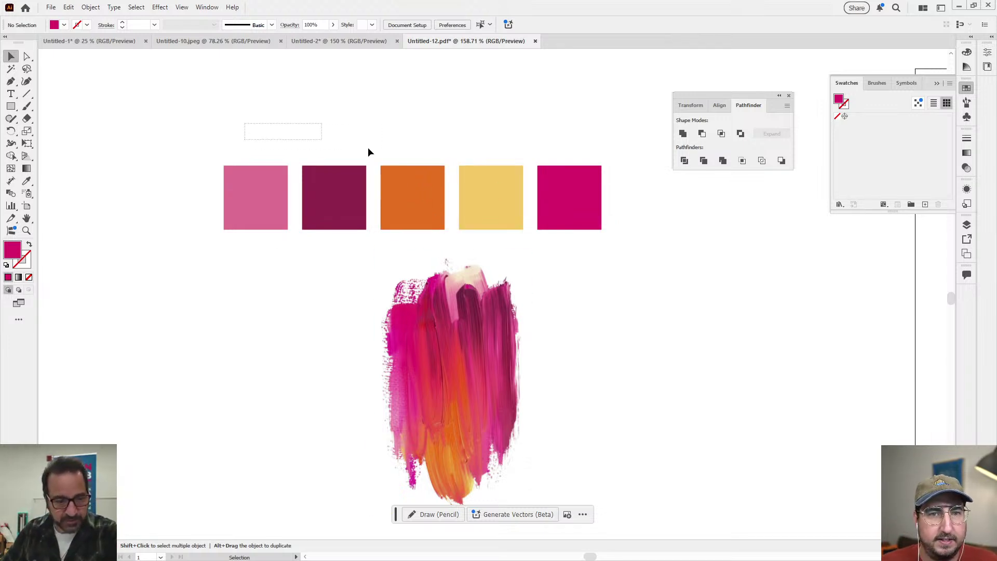
{"action": "left_click_drag", "start_coordinate": [560, 197], "coordinate": [560, 198]}
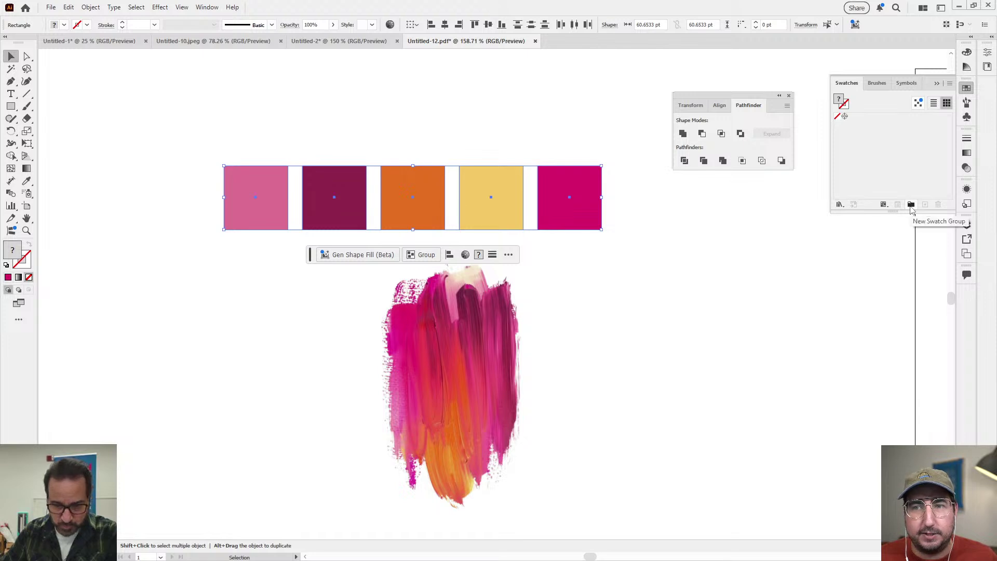
{"action": "left_click", "coordinate": [911, 206]}
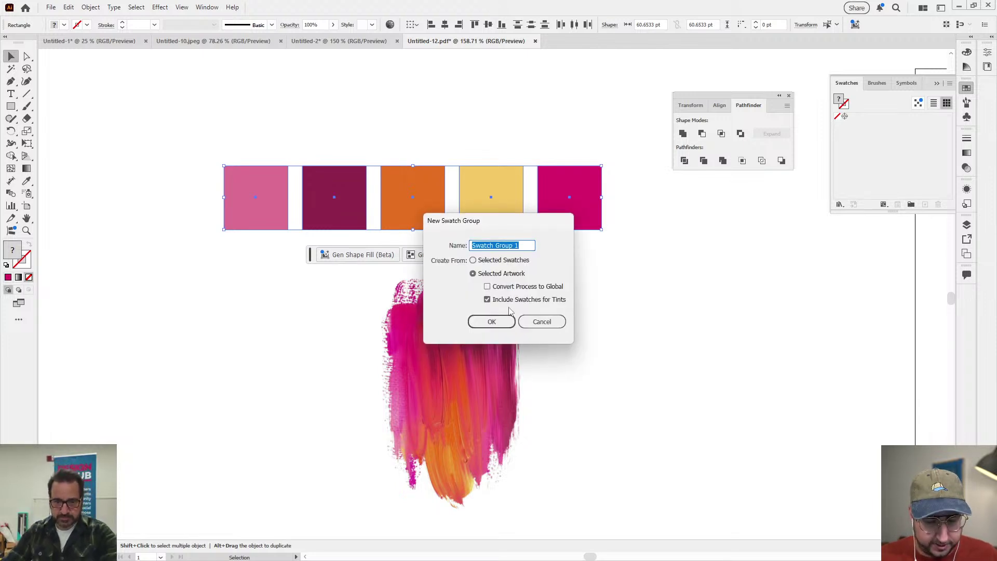
{"action": "key", "text": "Return"}
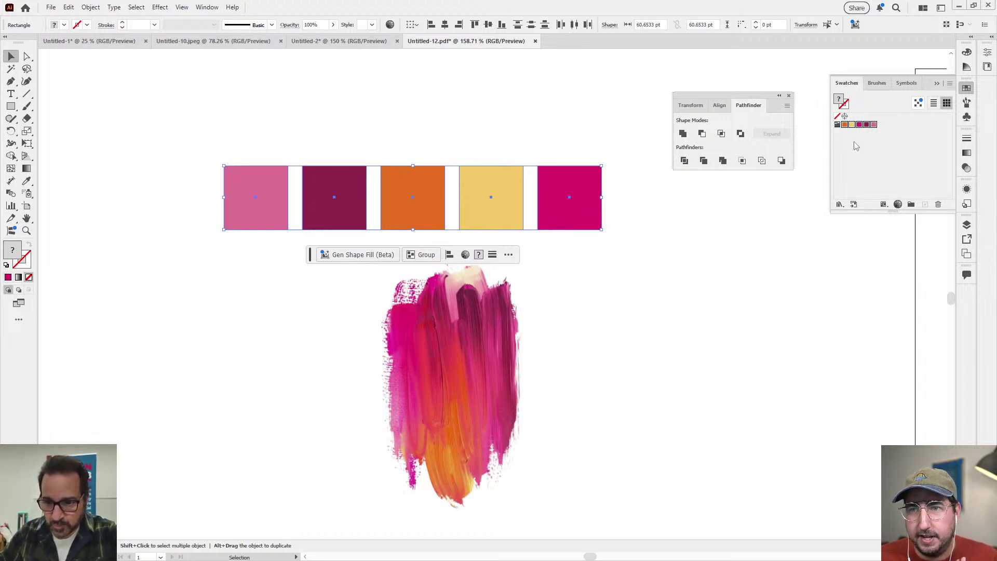
- Create swatch info cards of 100 by 100 pt for the group, showing Hex, RGB, HSB and CMYK codes, colour name and ink type
{"action": "left_click", "coordinate": [948, 85]}
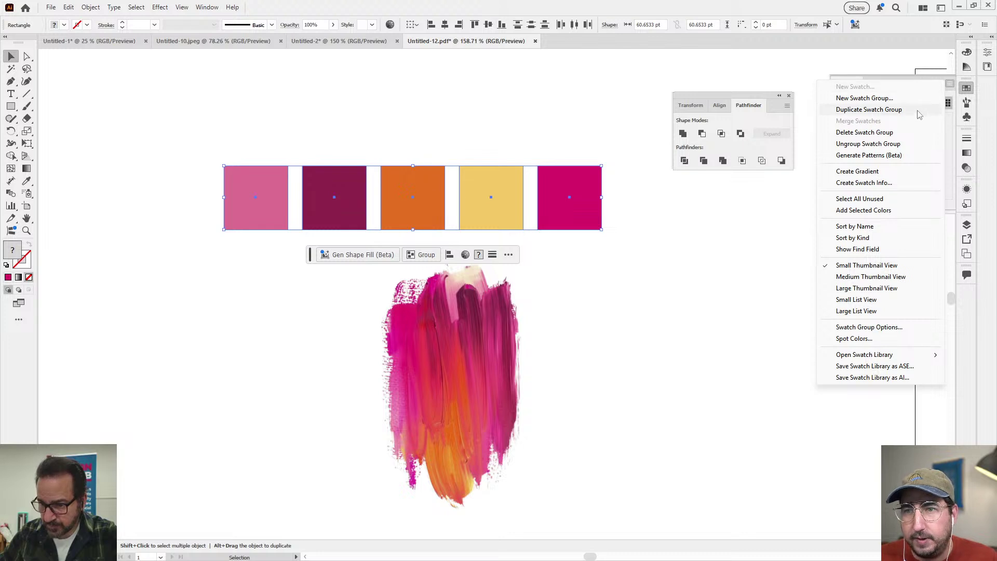
{"action": "left_click", "coordinate": [864, 182]}
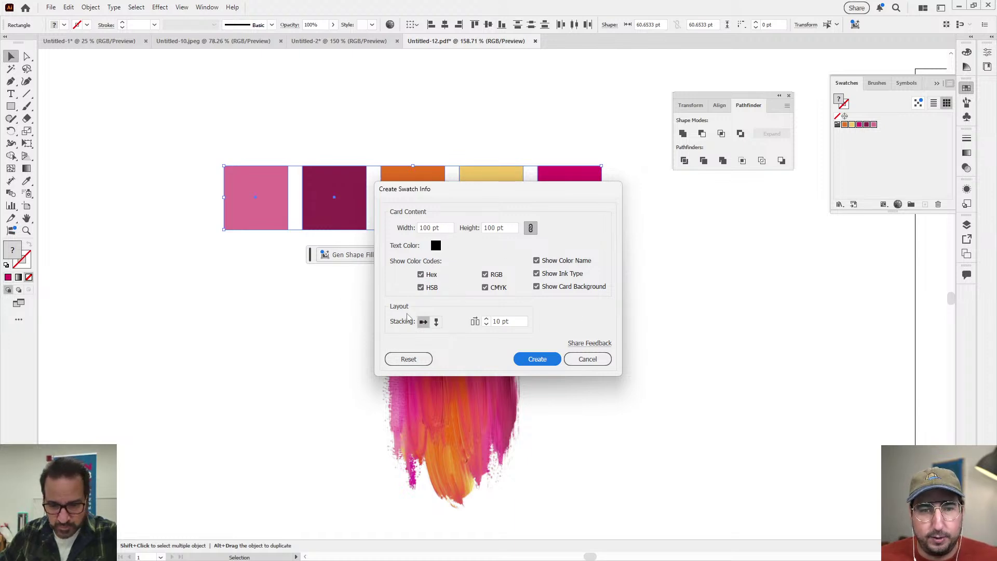
{"action": "left_click", "coordinate": [537, 358]}
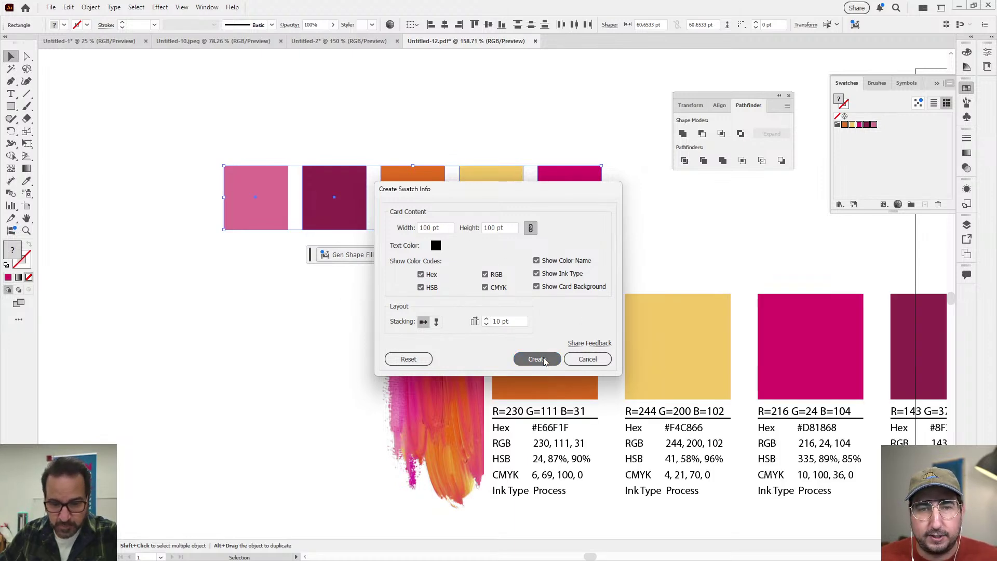
- Move the swatch info cards above the row of coloured squares and hide the panels for a closer view
{"action": "scroll", "coordinate": [581, 329], "scroll_direction": "right", "scroll_amount": 5}
{"action": "left_click_drag", "start_coordinate": [489, 374], "coordinate": [382, 167]}
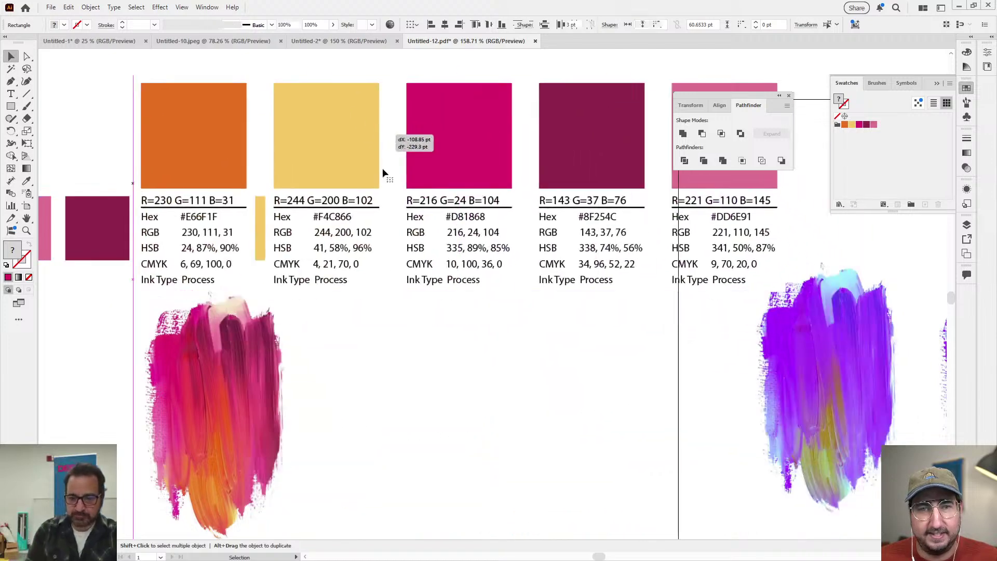
{"action": "scroll", "coordinate": [382, 168], "scroll_direction": "up", "scroll_amount": 5}
{"action": "scroll", "coordinate": [383, 167], "scroll_direction": "left", "scroll_amount": 3}
{"action": "left_click_drag", "start_coordinate": [565, 380], "coordinate": [327, 195]}
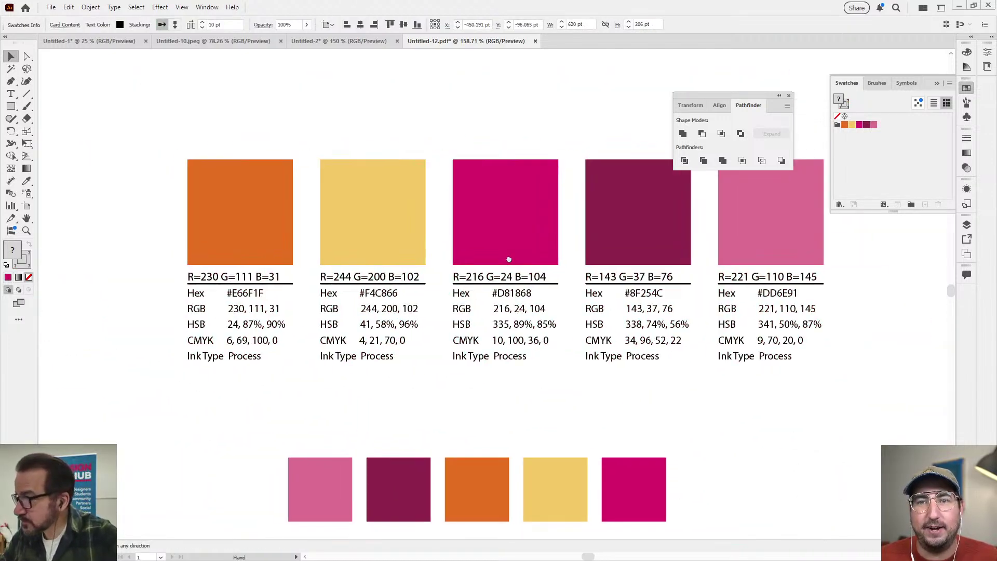
{"action": "key", "text": "Tab"}
{"action": "key", "text": "z"}
{"action": "left_click", "coordinate": [481, 268]}
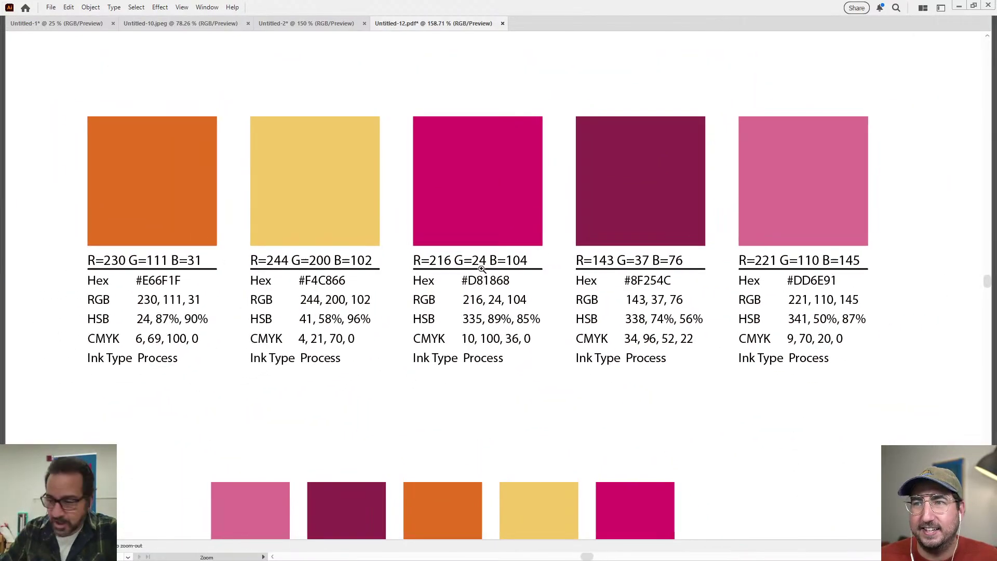
- Deselect the swatch info cards, bring the hidden panels back and open the Swatches panel's options
{"action": "key", "text": "v"}
{"action": "left_click", "coordinate": [457, 70]}
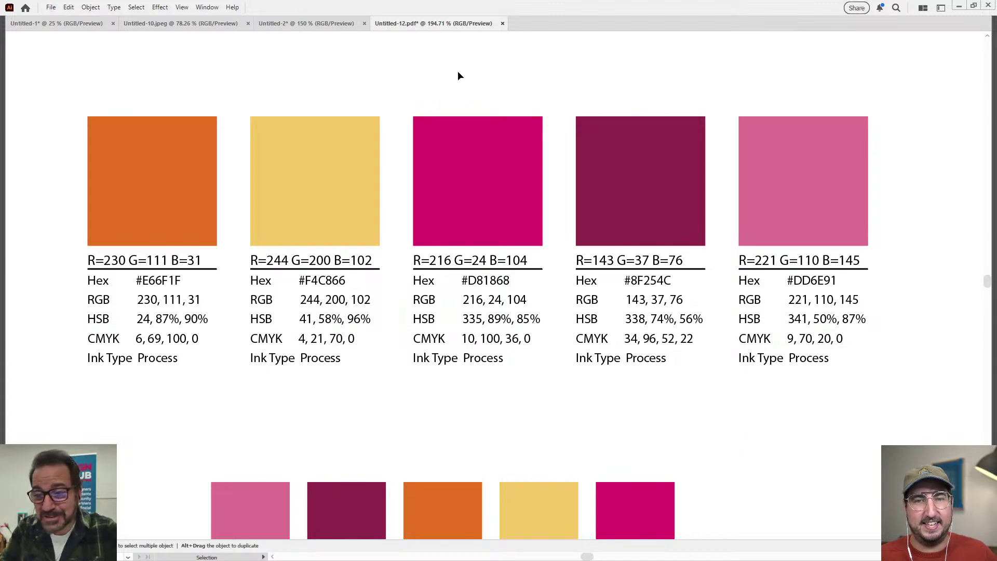
{"action": "key", "text": "Tab"}
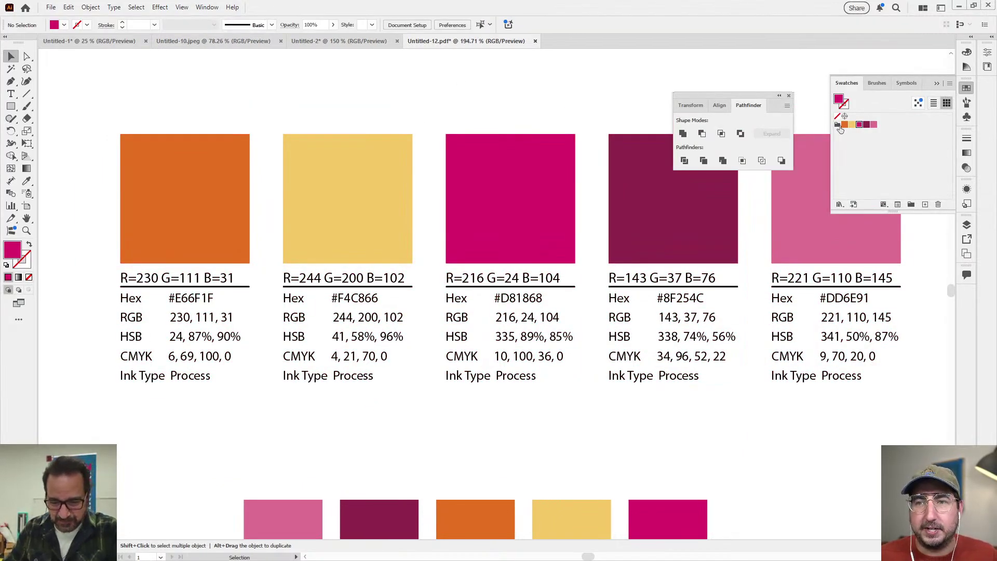
{"action": "left_click", "coordinate": [949, 84]}
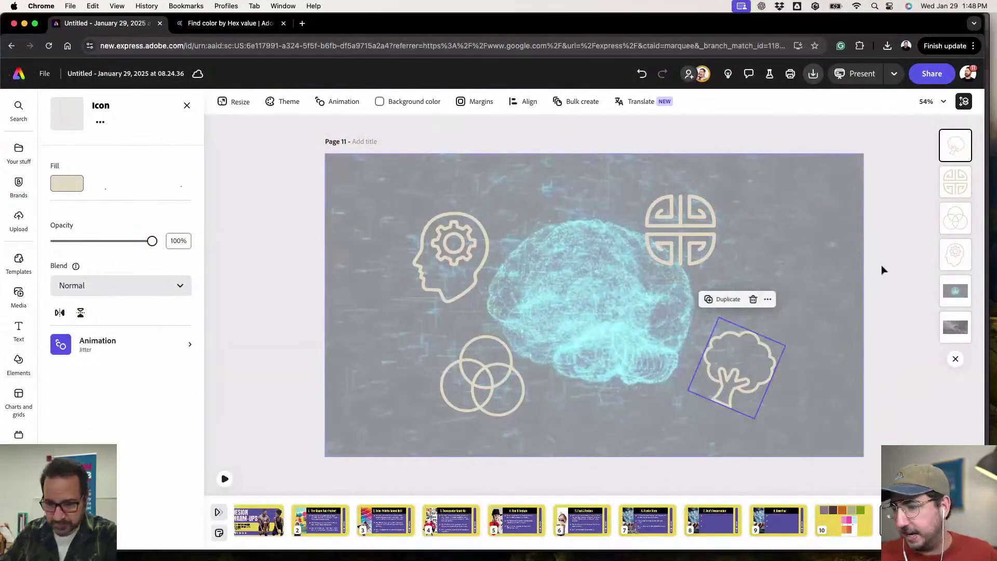
- Switch to Adobe Express, deselect the tree icon and preview the animated brain page with its four icons
{"action": "left_click", "coordinate": [883, 269]}
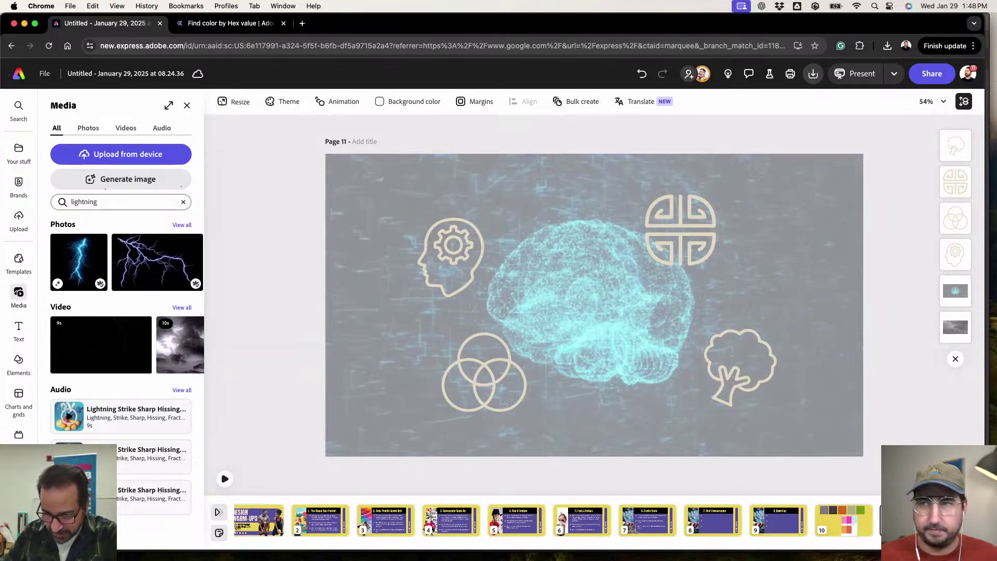
{"action": "left_click", "coordinate": [224, 479]}
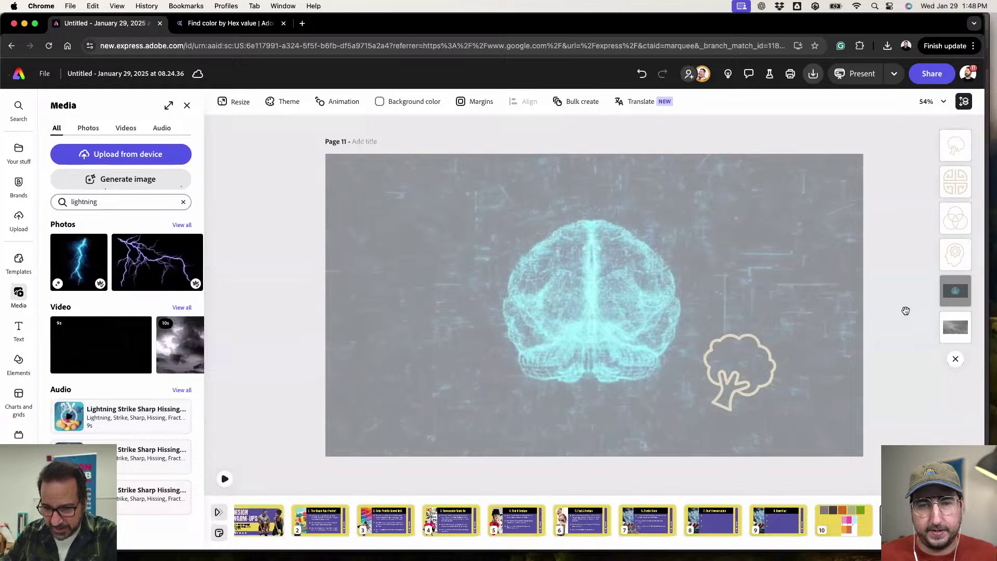
{"action": "left_click", "coordinate": [955, 326]}
{"action": "left_click", "coordinate": [224, 479]}
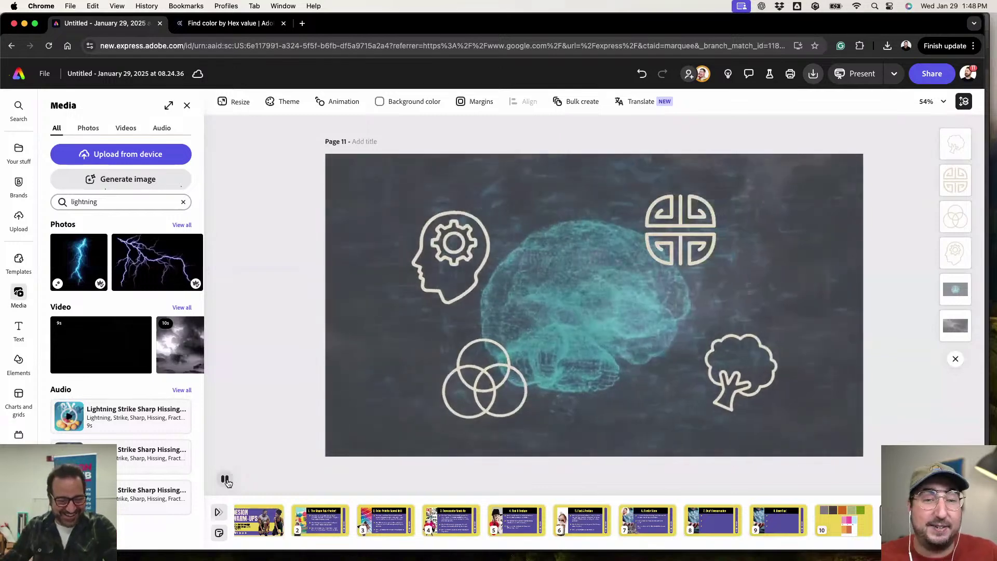
{"action": "left_click", "coordinate": [225, 479]}
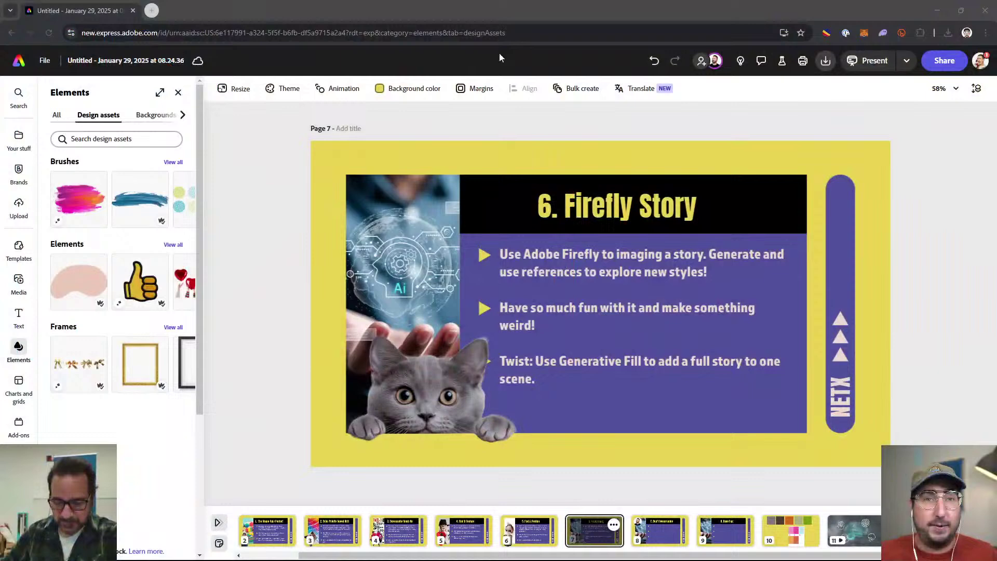
- Switch to Adobe Firefly, generate images from the prompt "aoisd jfioas efoi aoisd oi api sdpog wpio eilnm asi nd i" and enlarge the big cat portrait
{"action": "left_click", "coordinate": [490, 15]}
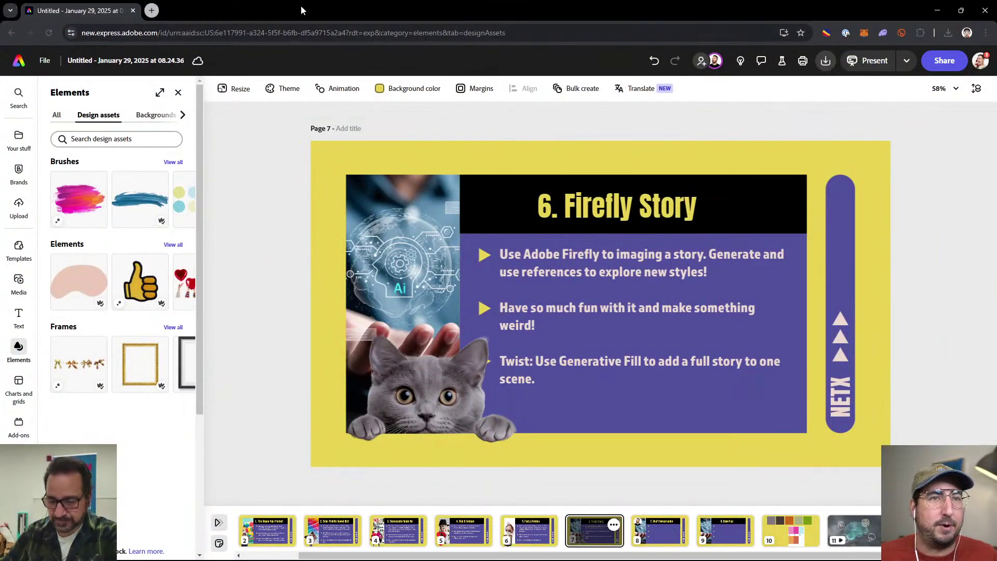
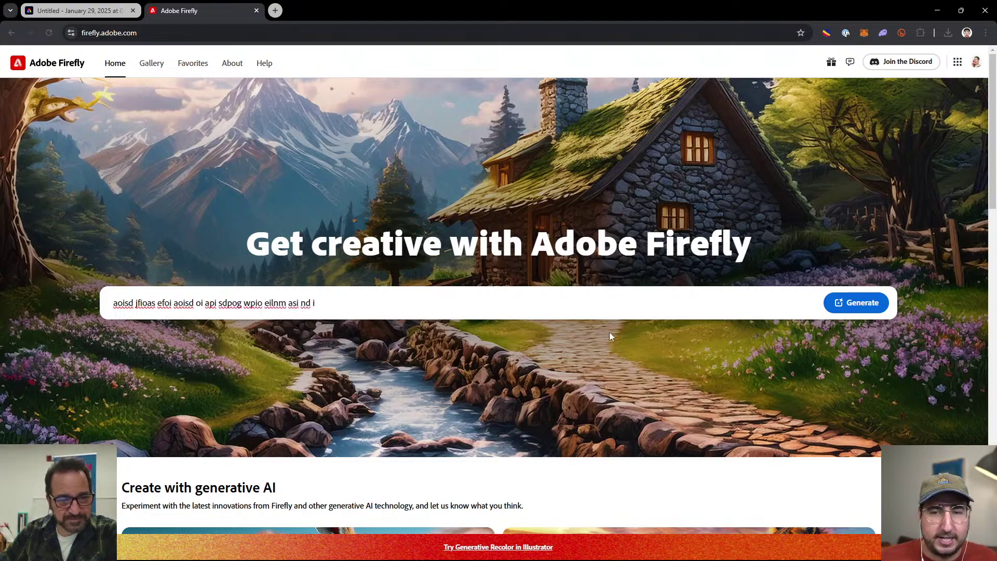
{"action": "left_click", "coordinate": [848, 314]}
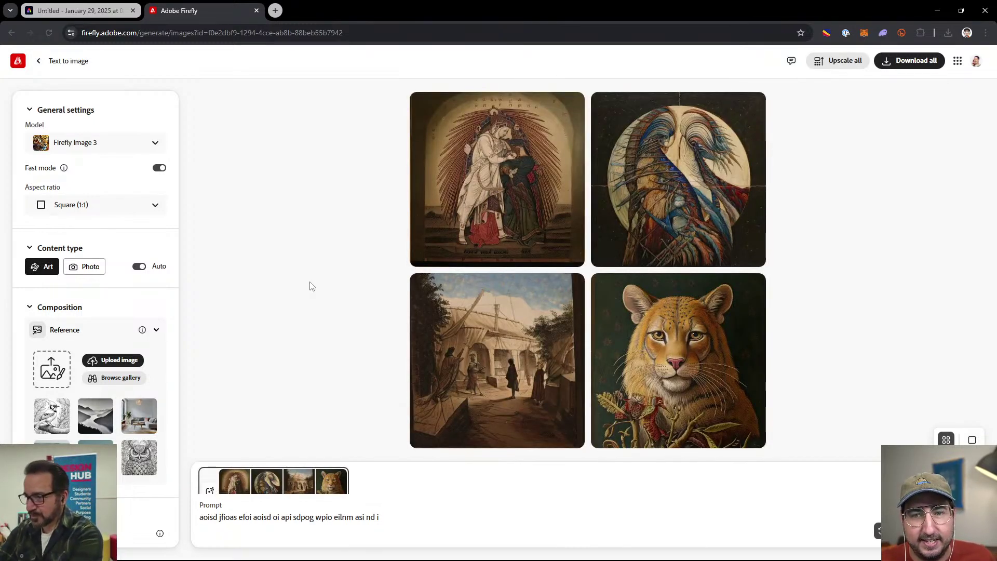
{"action": "left_click", "coordinate": [638, 365]}
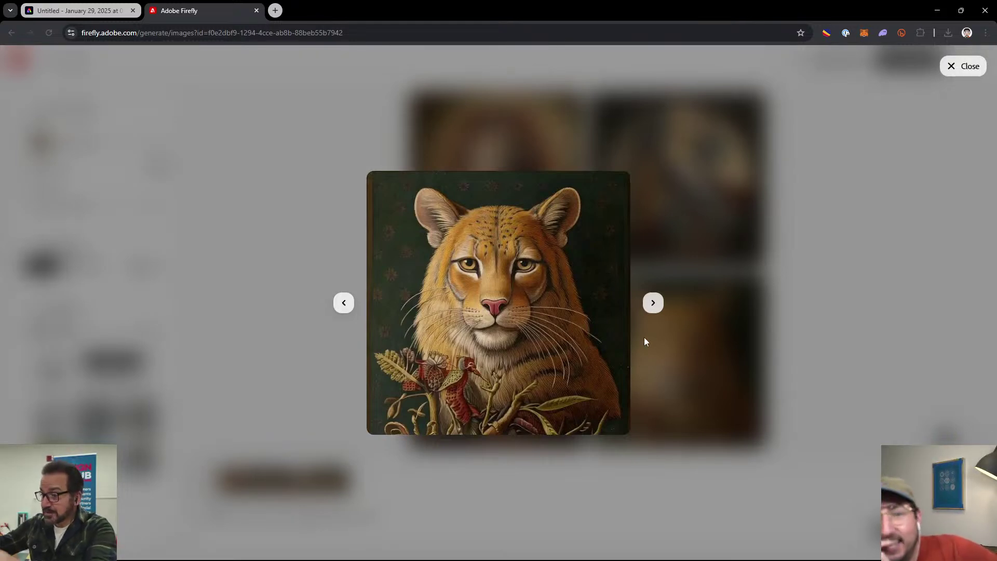
{"action": "left_click", "coordinate": [645, 341]}
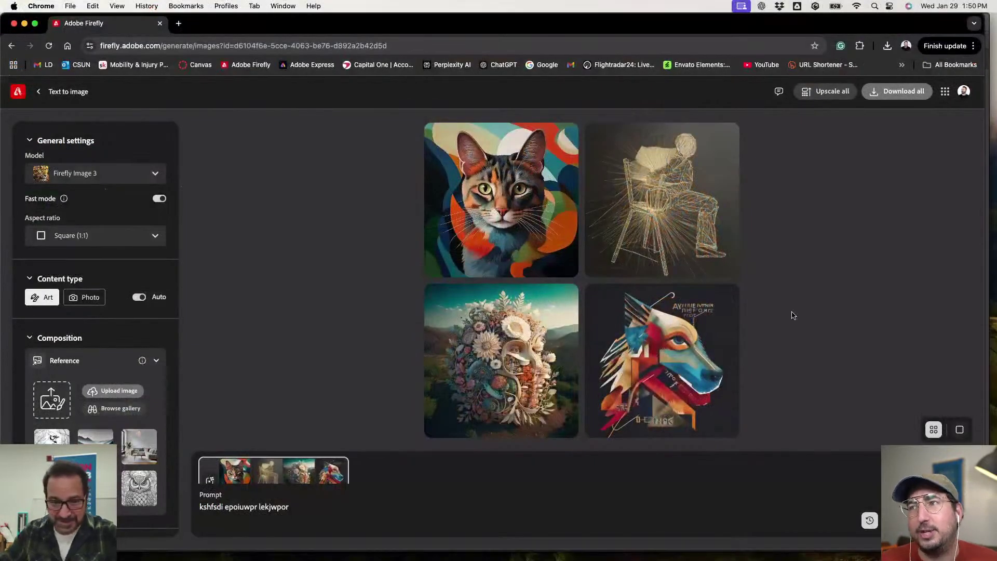
- View the dog head and the cat portrait from the "kshfsdi epoiuwpr lekjwpor" results enlarged, closing each one
{"action": "left_click", "coordinate": [662, 334]}
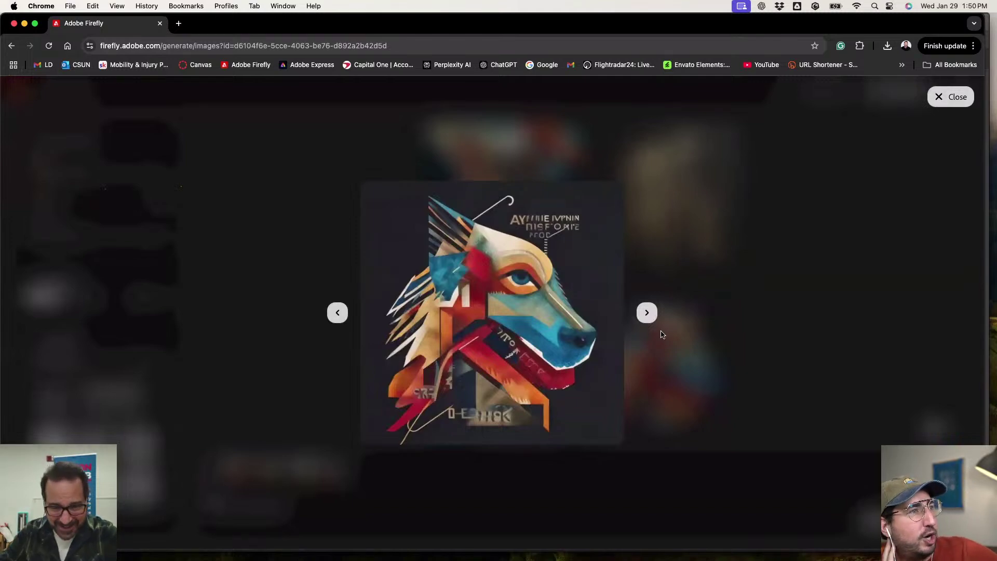
{"action": "left_click", "coordinate": [951, 97]}
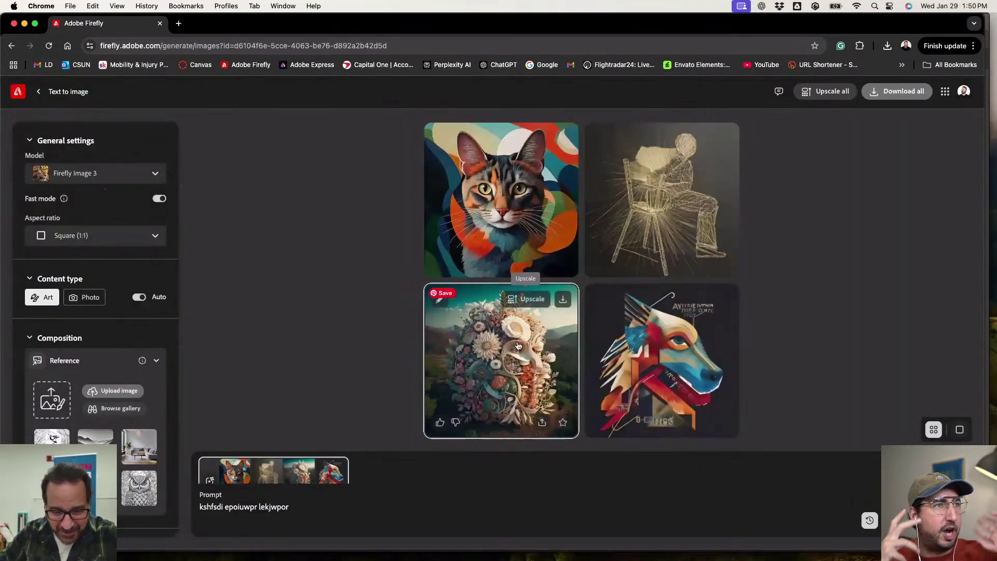
{"action": "left_click", "coordinate": [500, 217]}
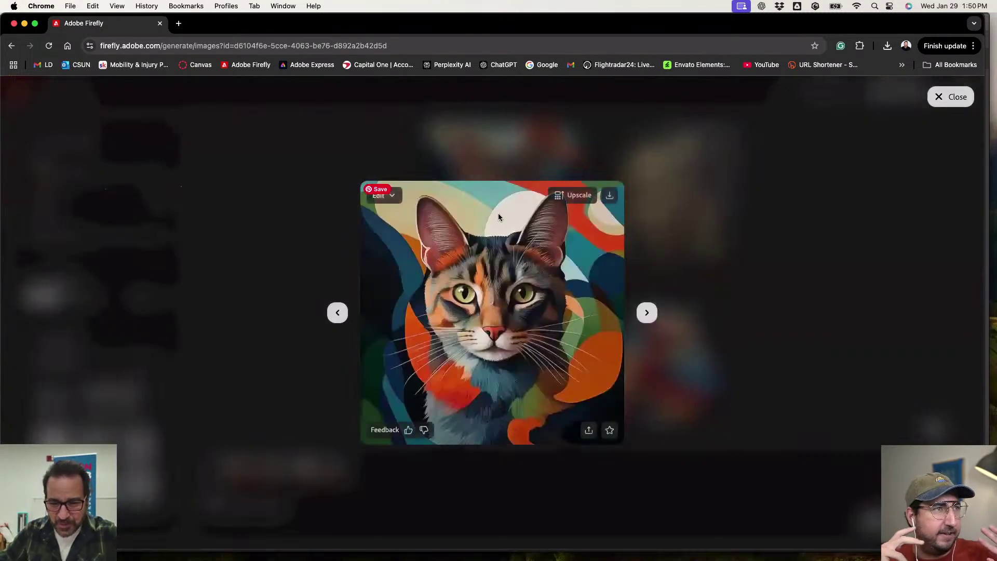
{"action": "left_click", "coordinate": [950, 96]}
{"action": "mouse_move", "coordinate": [621, 229]}
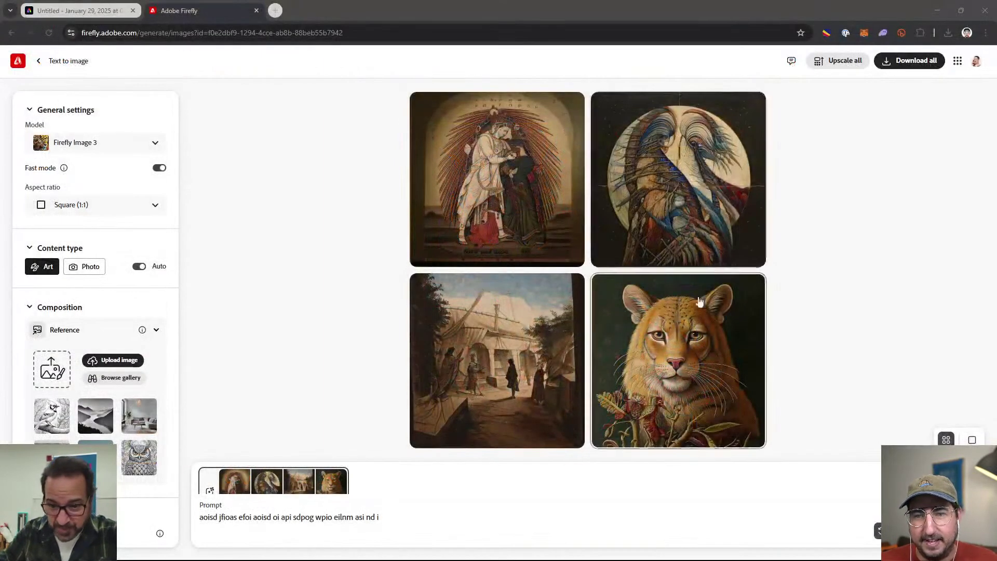
- Generate similar images from the big cat portrait with the dark green background and close the enlarged view
{"action": "left_click", "coordinate": [696, 332]}
{"action": "mouse_move", "coordinate": [528, 299]}
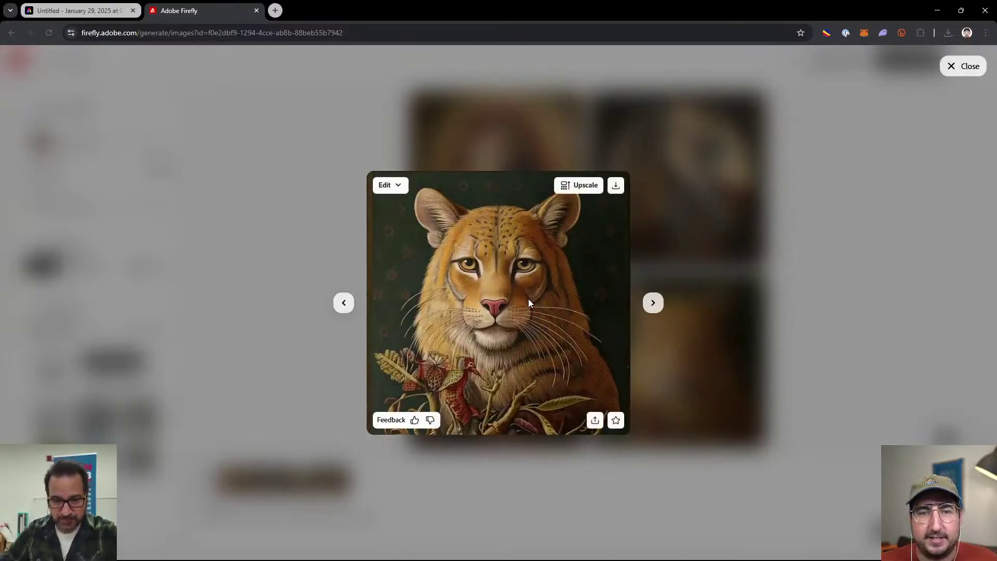
{"action": "left_click", "coordinate": [398, 188]}
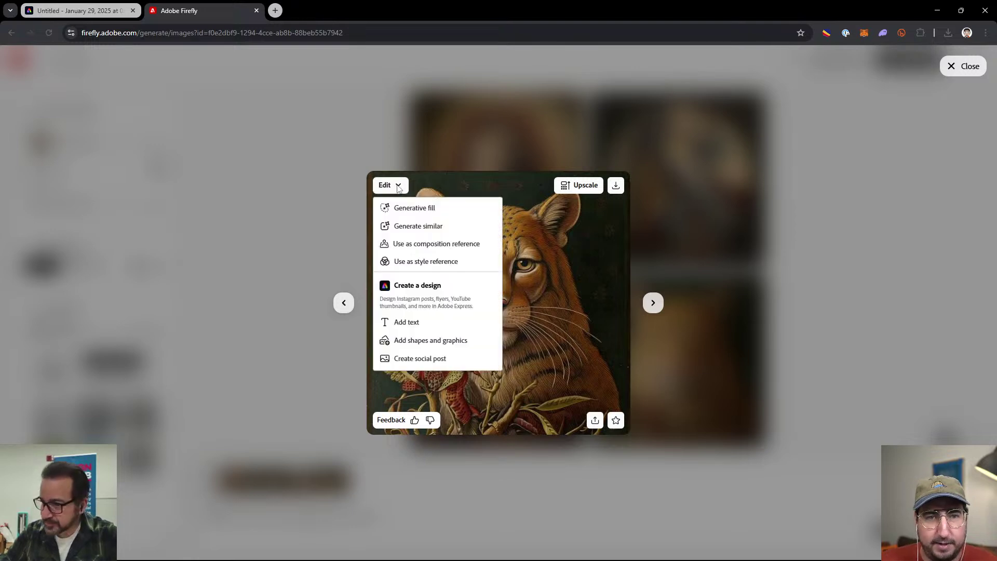
{"action": "left_click", "coordinate": [419, 227]}
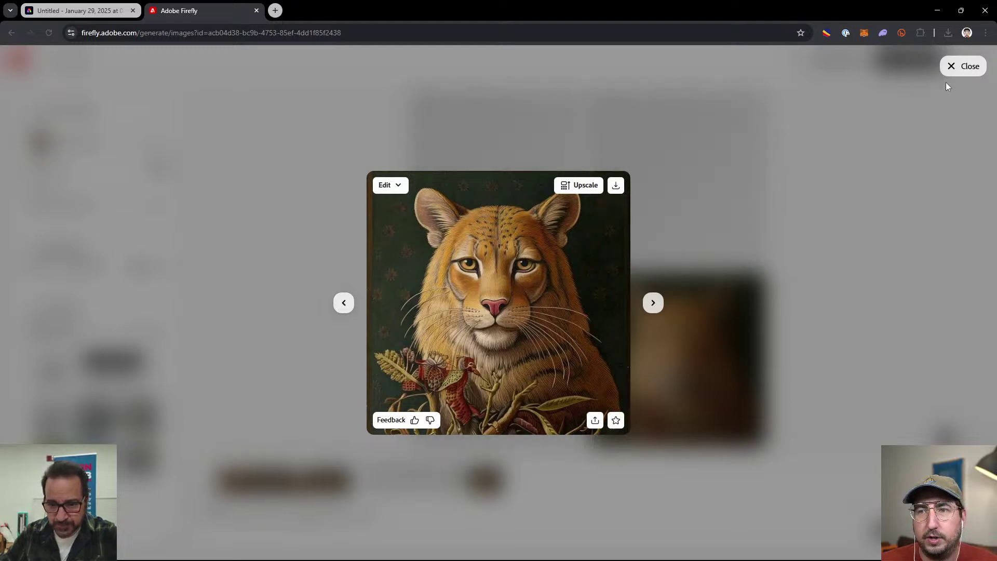
{"action": "left_click", "coordinate": [967, 69]}
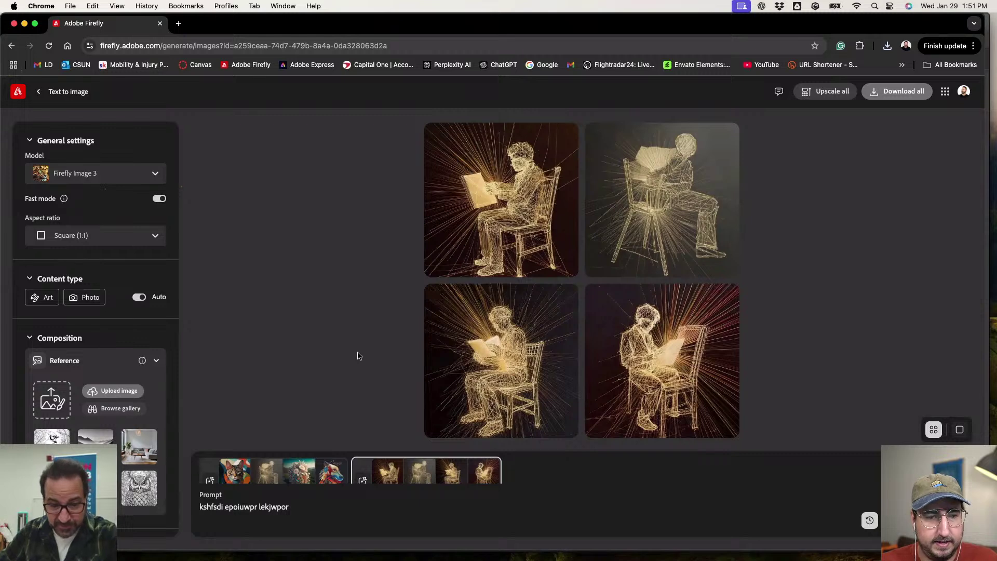
- Go back to the set of big cat variations and view the original green-background portrait enlarged
{"action": "left_click", "coordinate": [693, 222]}
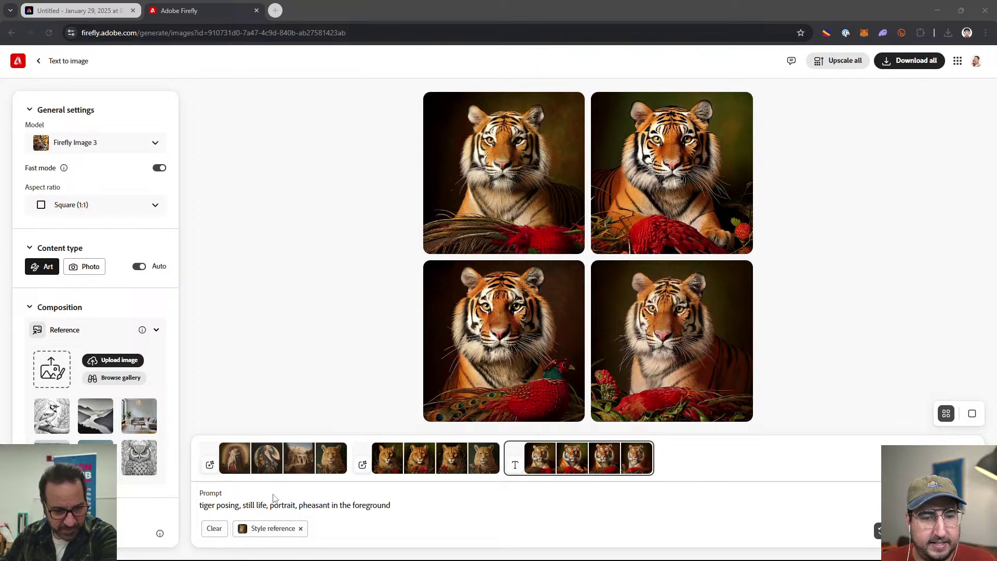
{"action": "left_click", "coordinate": [436, 457]}
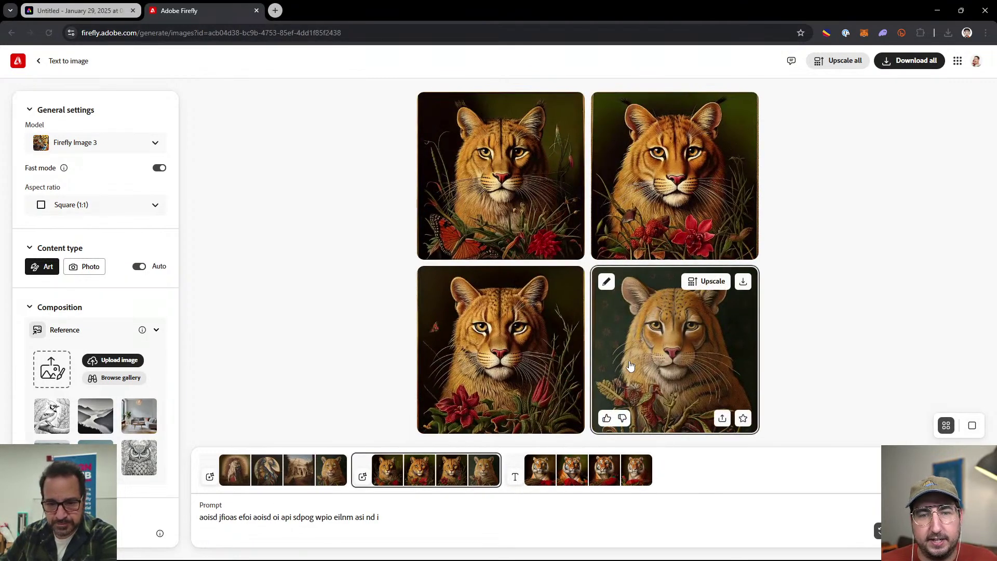
{"action": "left_click", "coordinate": [667, 332]}
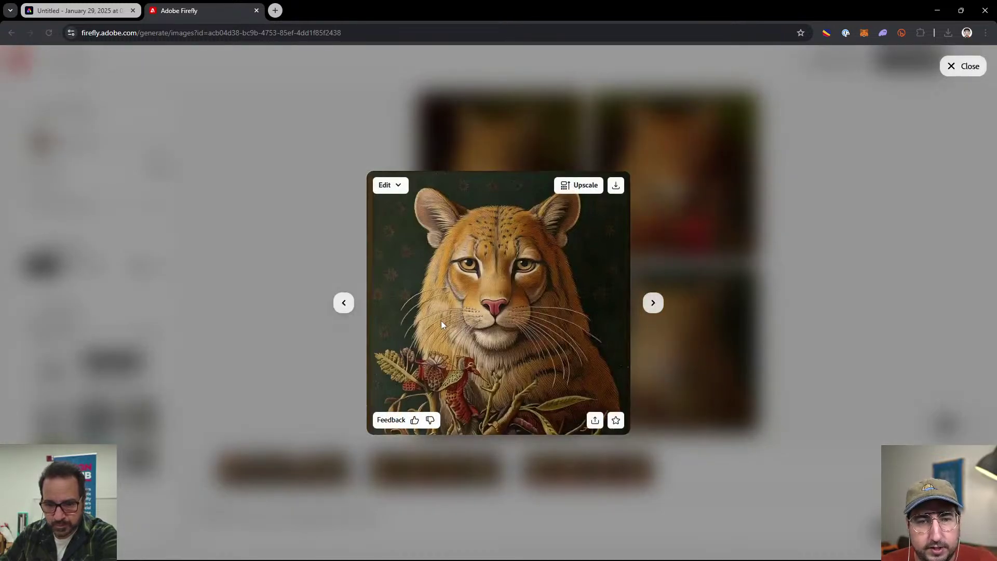
{"action": "key", "text": "Escape"}
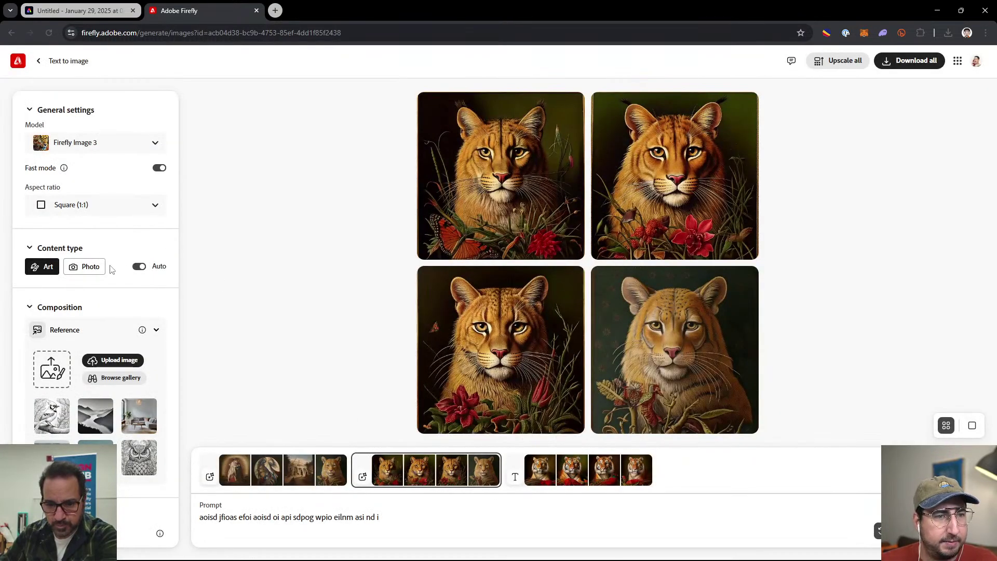
- Turn off automatic content type, keeping Art, and use the green-background big cat portrait as the style reference
{"action": "left_click", "coordinate": [139, 266]}
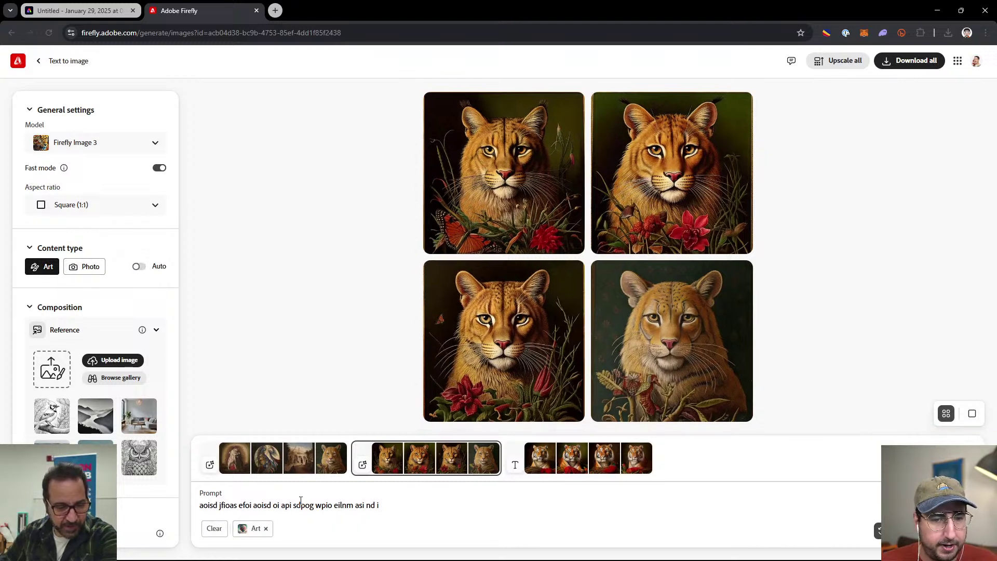
{"action": "mouse_move", "coordinate": [613, 281]}
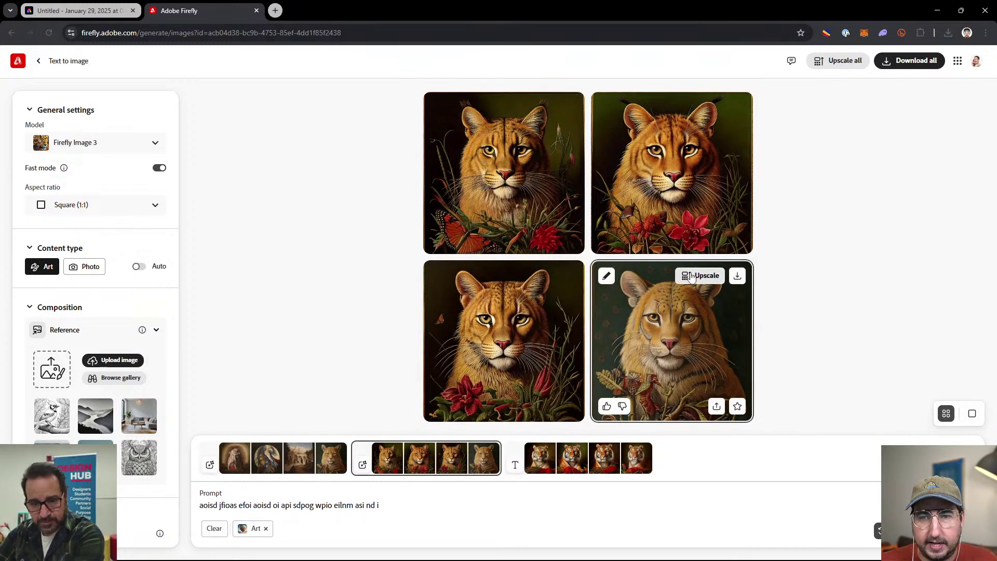
{"action": "left_click", "coordinate": [606, 276]}
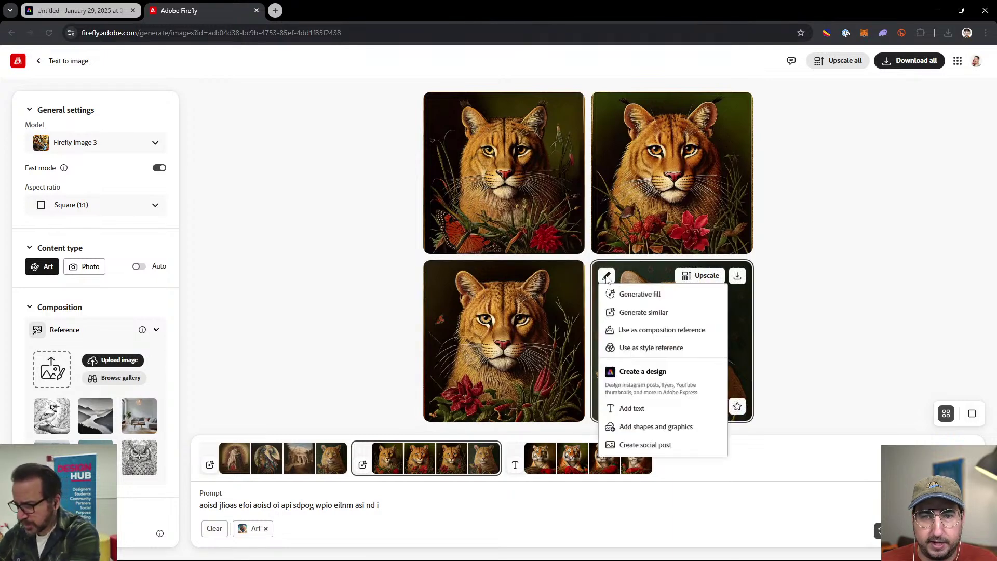
{"action": "left_click", "coordinate": [639, 352]}
- Replace the prompt with "lynx portrait, vintage, muted colors, with florals in the foreground" and generate the images
{"action": "triple_click", "coordinate": [341, 505]}
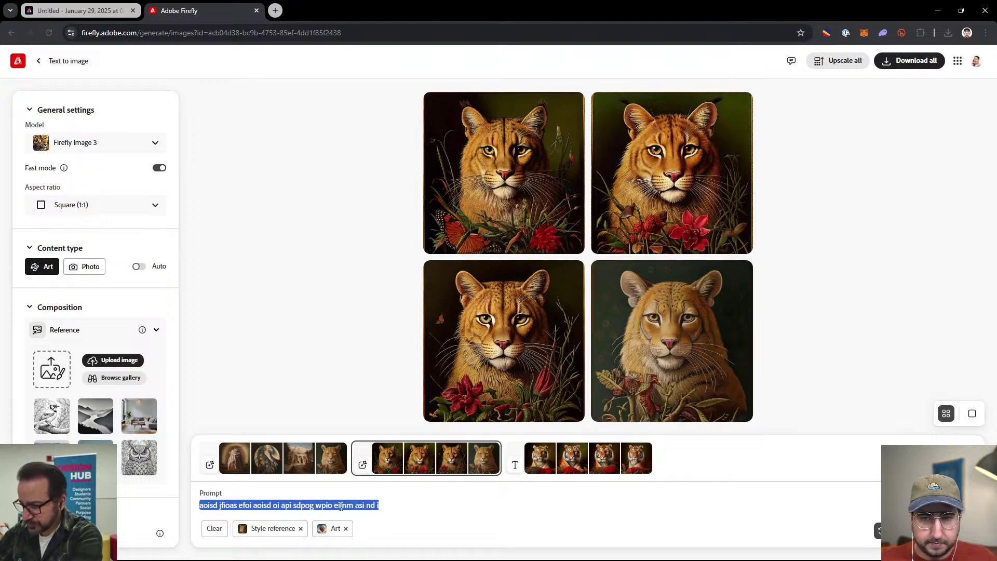
{"action": "key", "text": "BackSpace"}
{"action": "type", "text": "ly"}
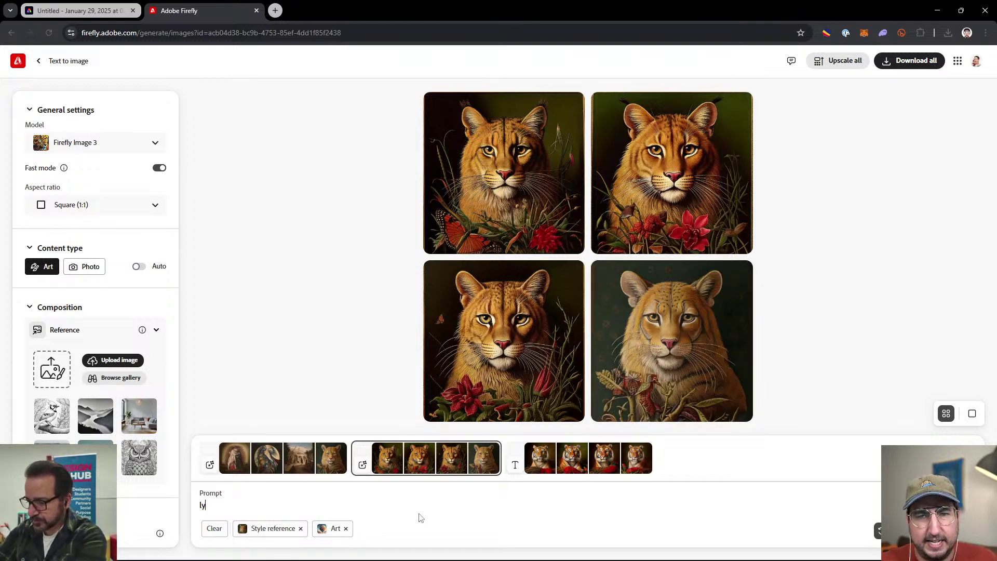
{"action": "type", "text": "nx p"}
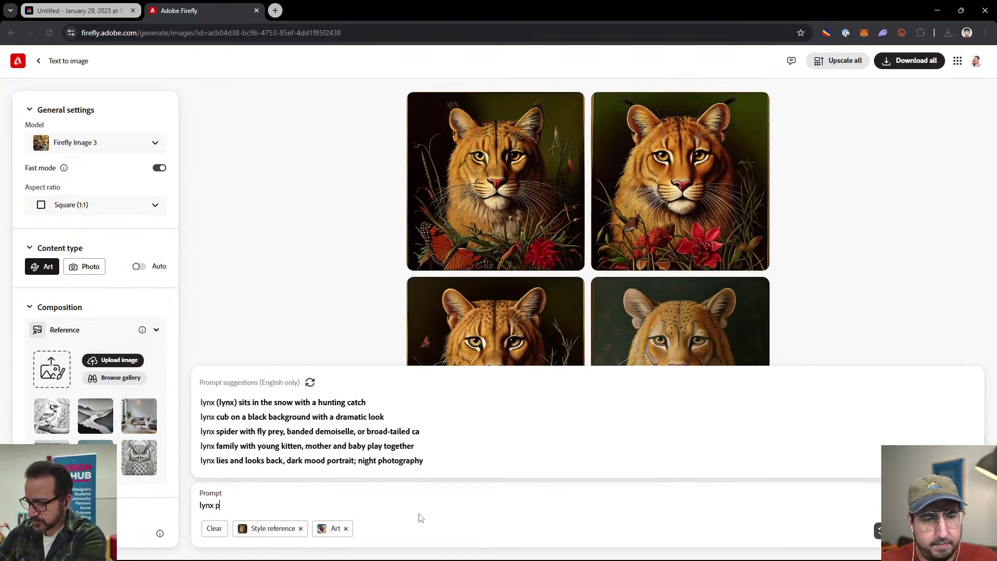
{"action": "type", "text": "ortrait, vinta"}
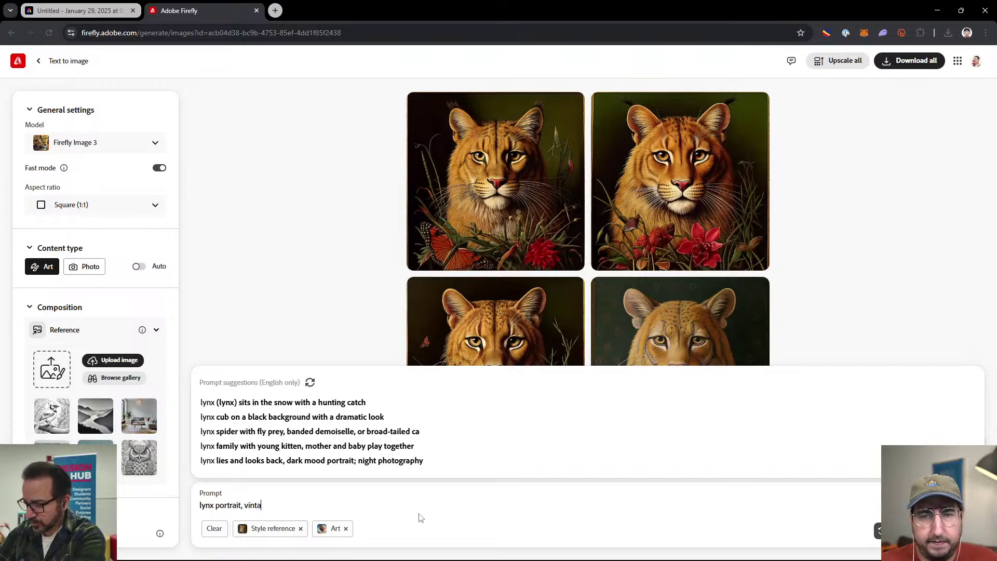
{"action": "type", "text": "ge, mute"}
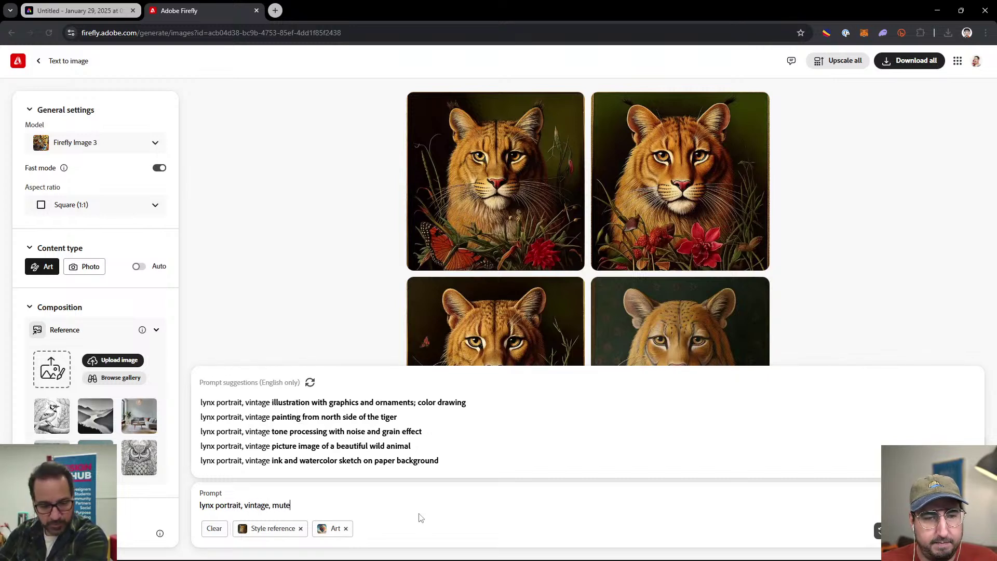
{"action": "type", "text": "d colors, with"}
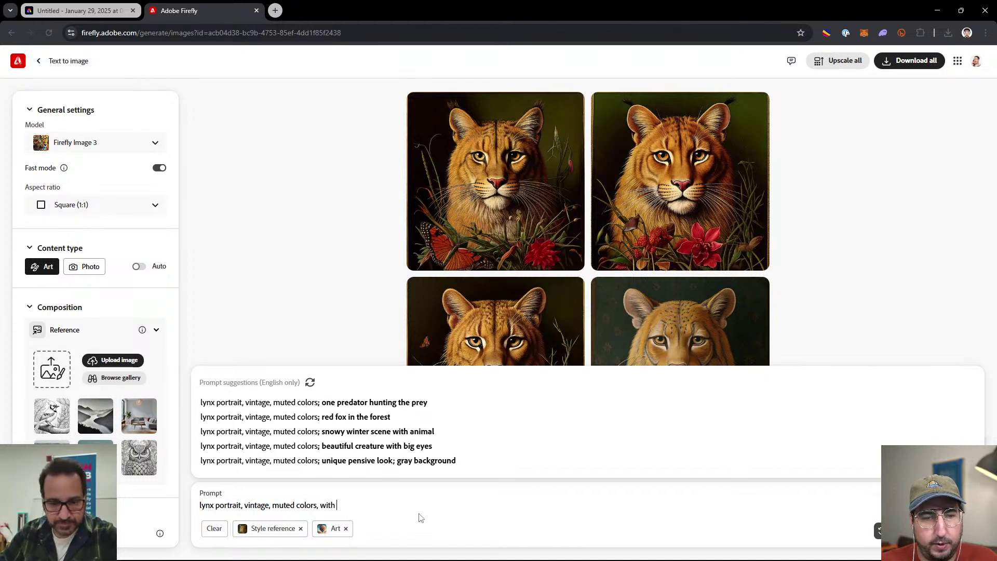
{"action": "type", "text": " florals i"}
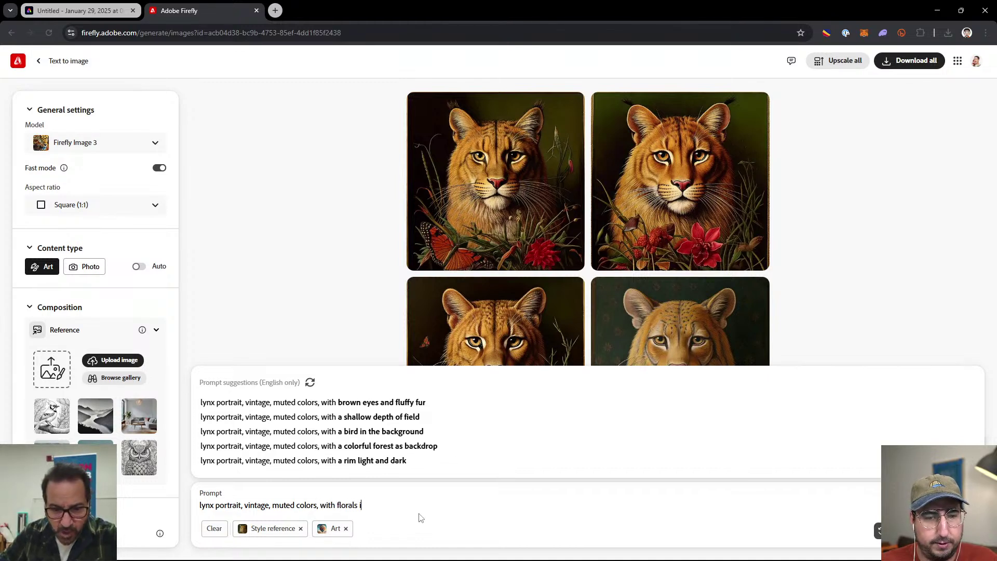
{"action": "type", "text": "n the foreg"}
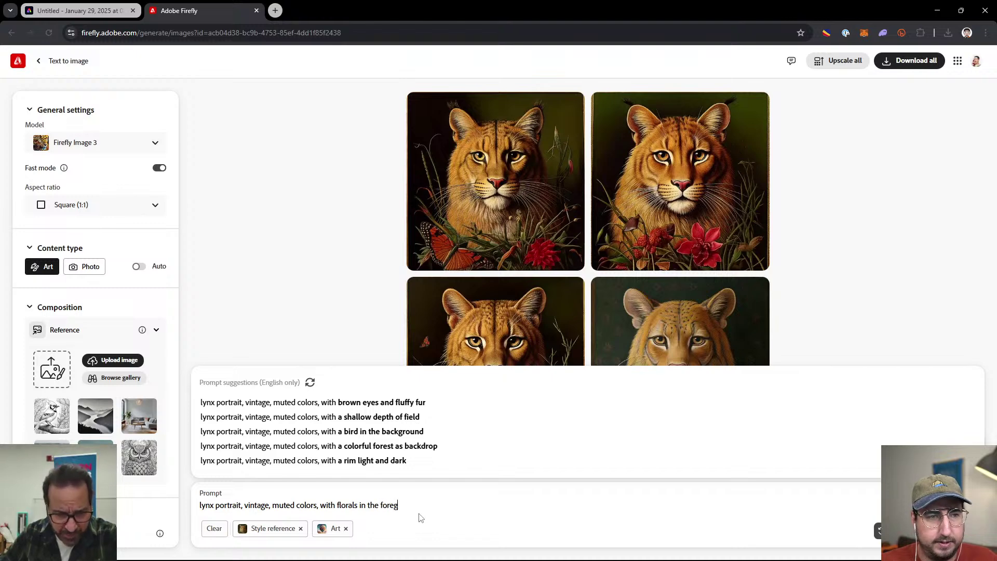
{"action": "type", "text": "round"}
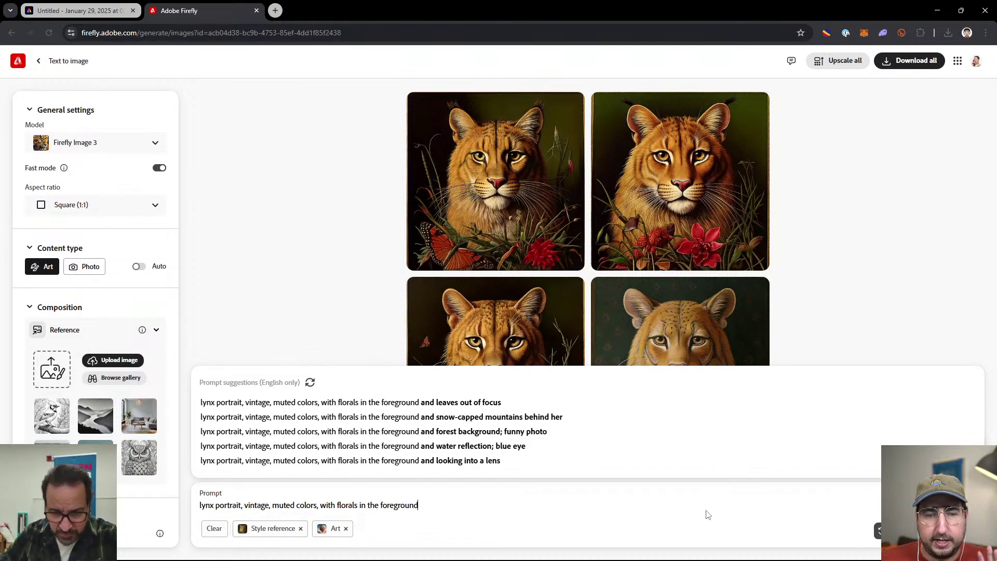
{"action": "key", "text": "Return"}
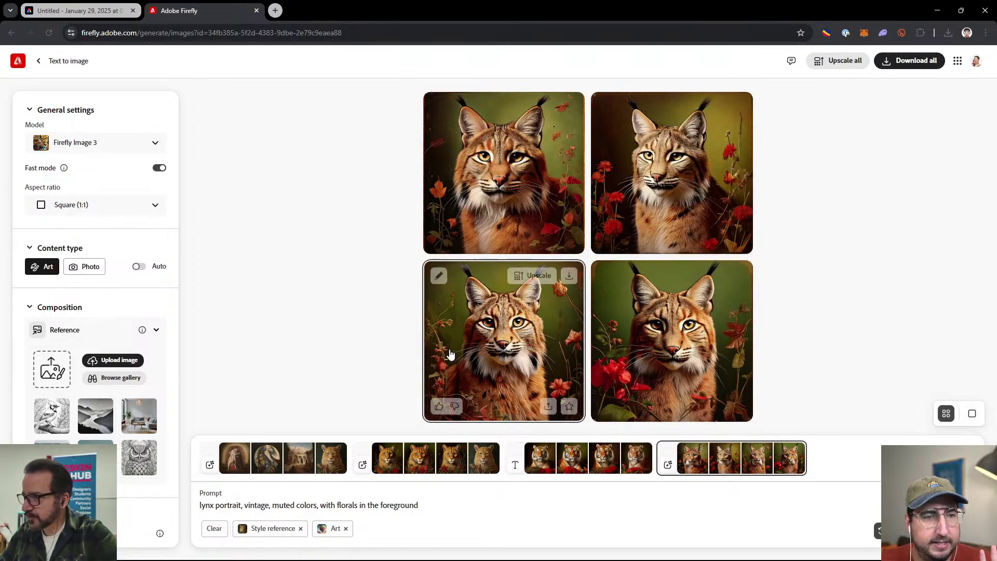
- Try the lynx prompt with the Photo content type and go back to the Art results
{"action": "left_click", "coordinate": [91, 266]}
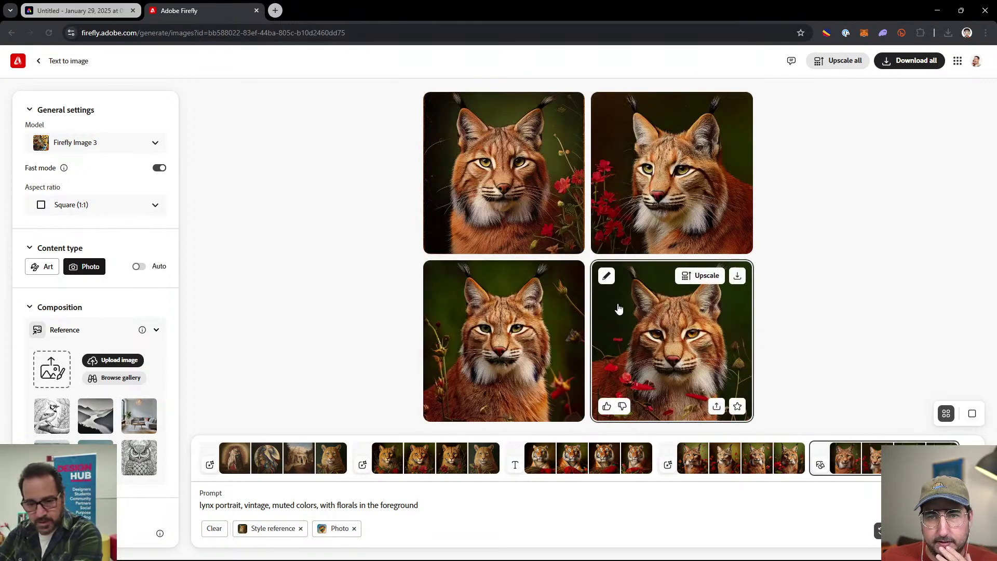
{"action": "left_click", "coordinate": [748, 461]}
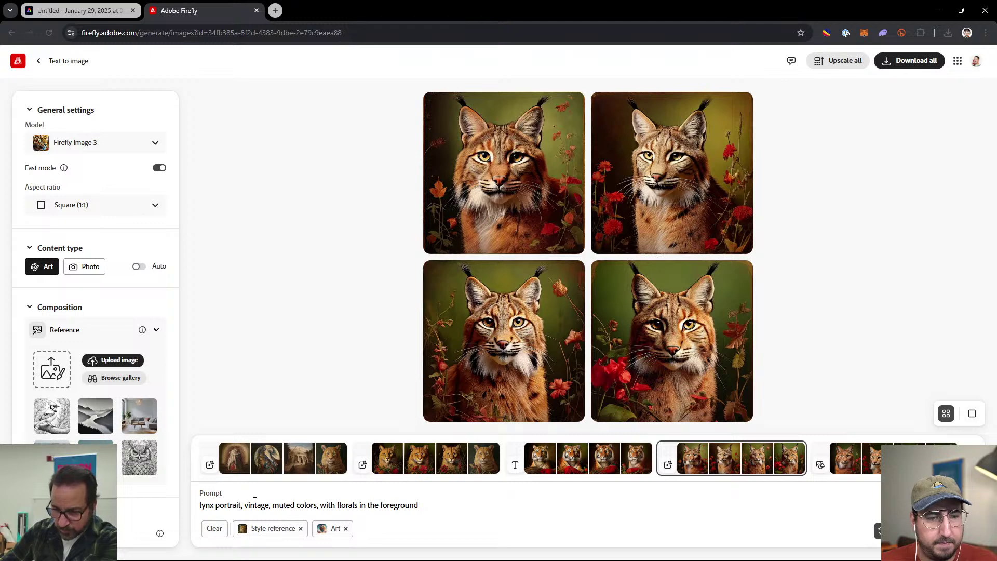
- Insert "painting, old photo" after "lynx portrait" in the prompt and generate a new set of images
{"action": "type", "text": "painting, "}
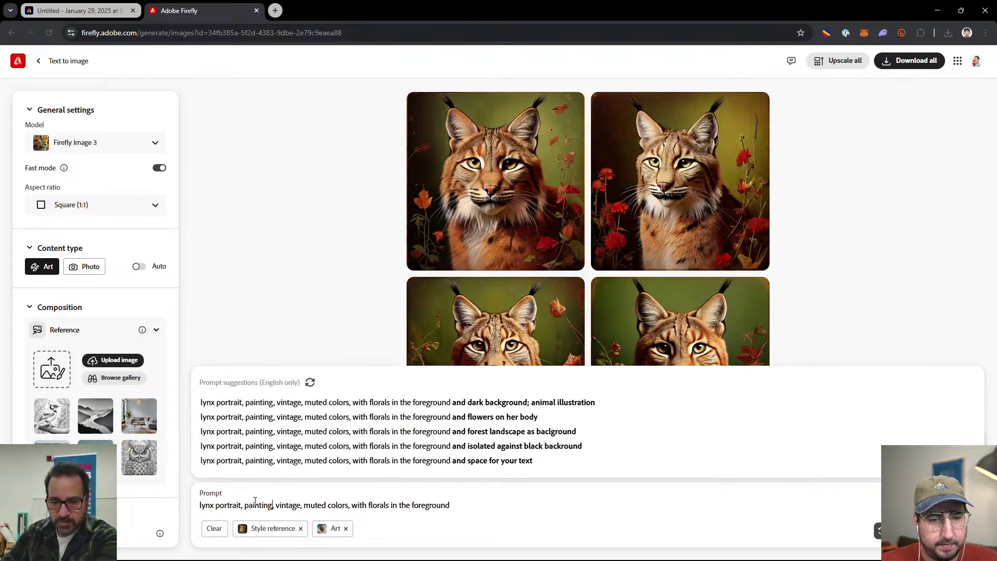
{"action": "type", "text": ", "}
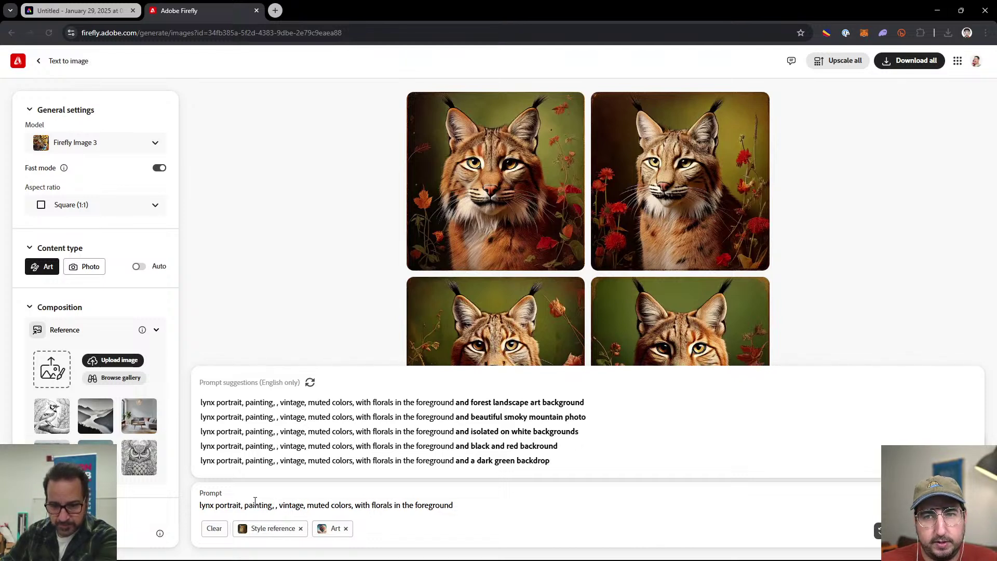
{"action": "type", "text": "ol"}
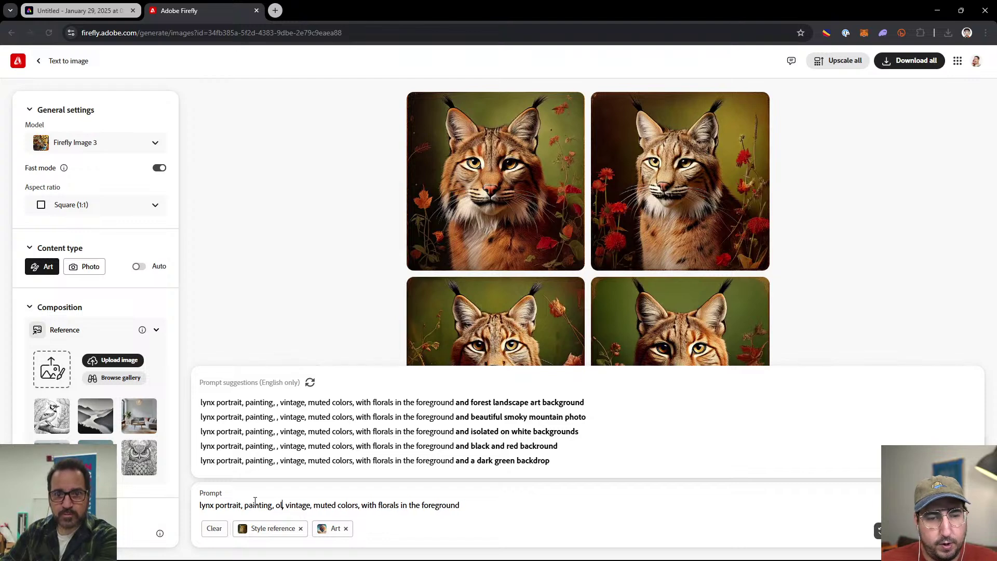
{"action": "type", "text": "d photo"}
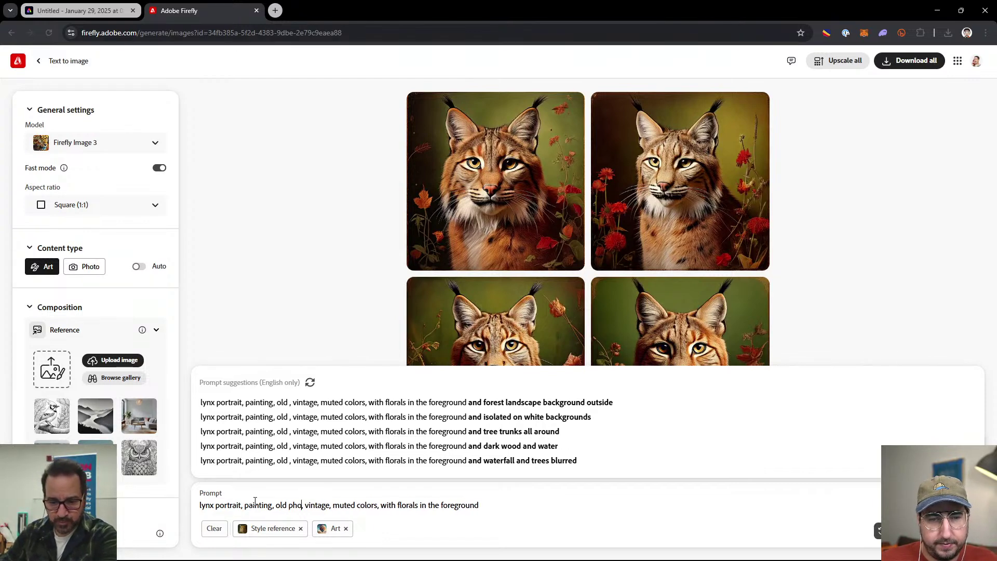
{"action": "left_click", "coordinate": [914, 530]}
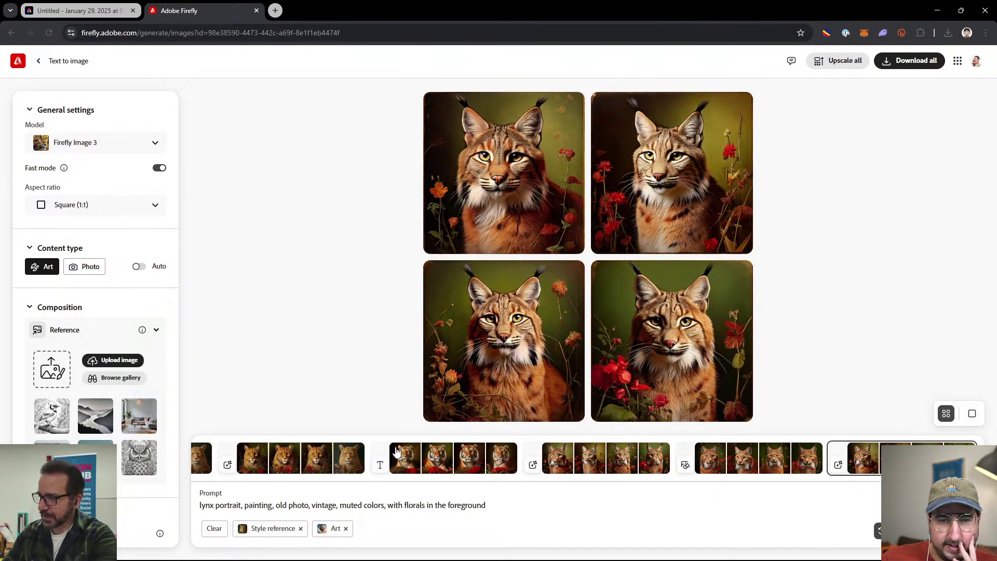
- Return to the earlier big cat set and view the dark green background portrait enlarged, closing it again
{"action": "left_click", "coordinate": [304, 462]}
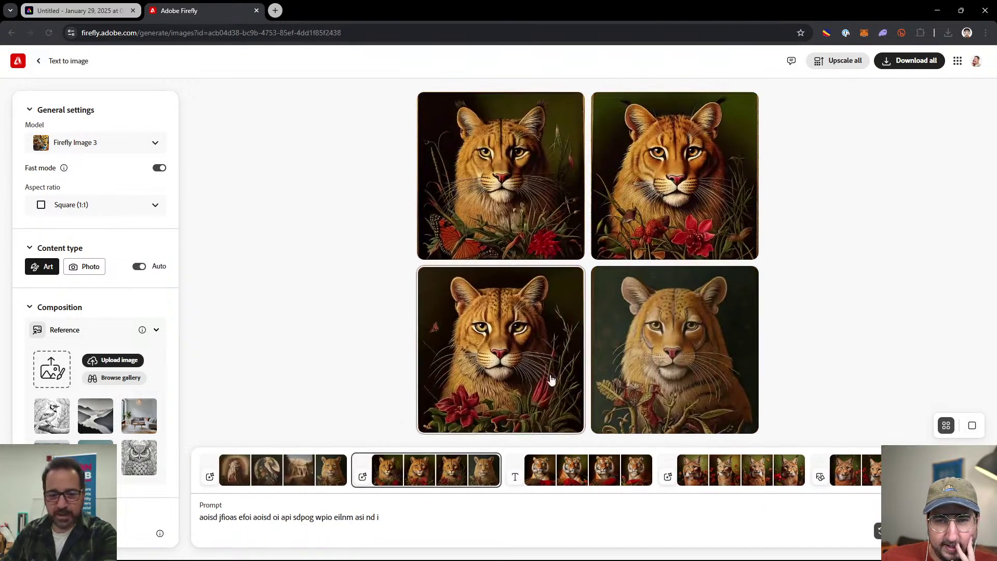
{"action": "left_click", "coordinate": [655, 355]}
{"action": "mouse_move", "coordinate": [448, 363]}
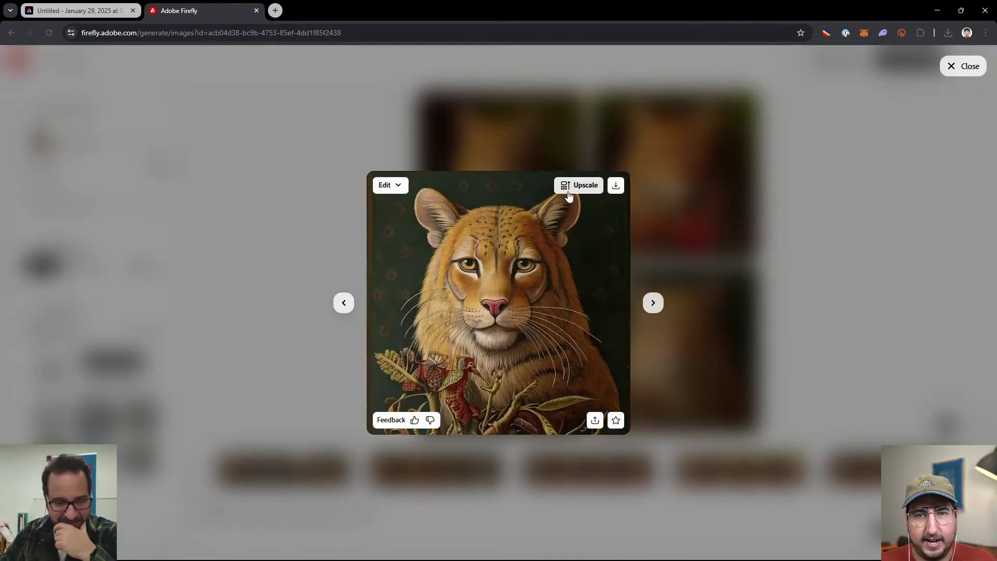
{"action": "key", "text": "Escape"}
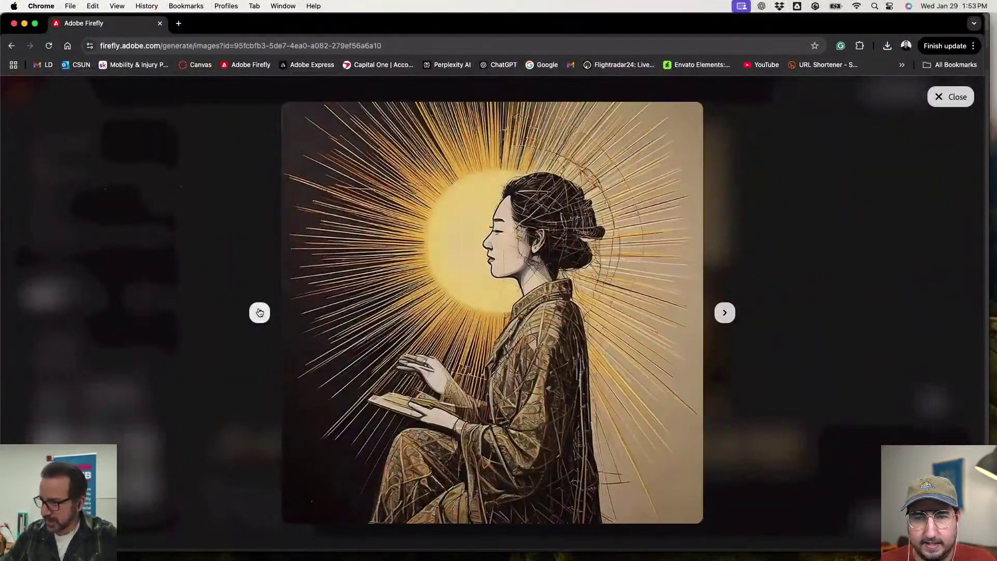
- Browse the enlarged sun illustrations, including the seated figure reading on a chair, and close the view
{"action": "left_click", "coordinate": [259, 312]}
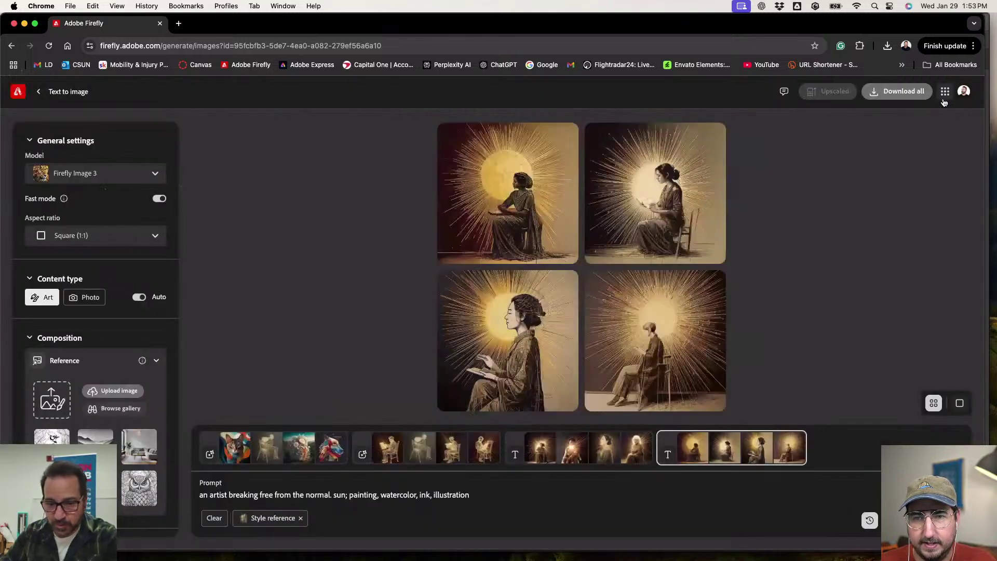
{"action": "left_click", "coordinate": [949, 97]}
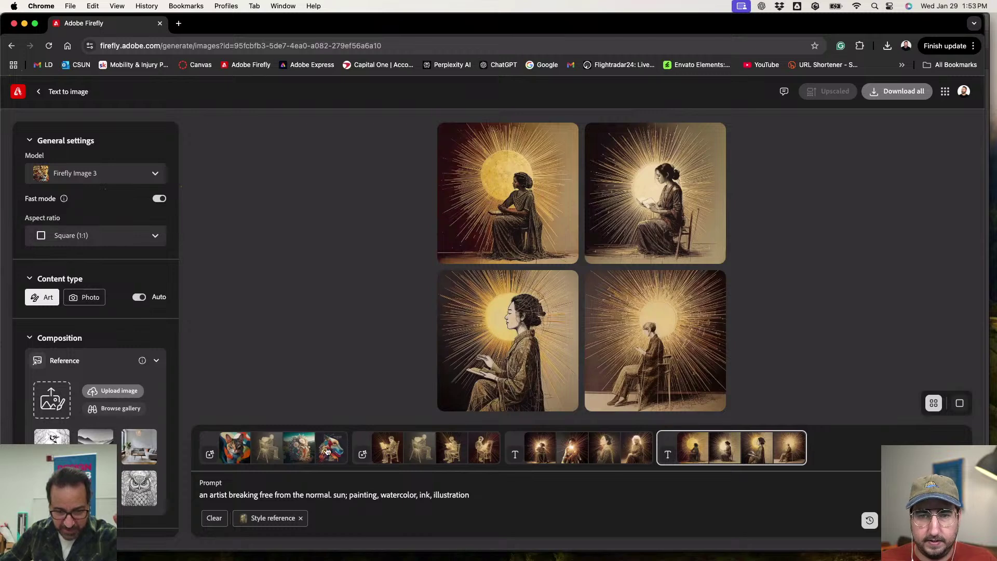
{"action": "left_click", "coordinate": [631, 313]}
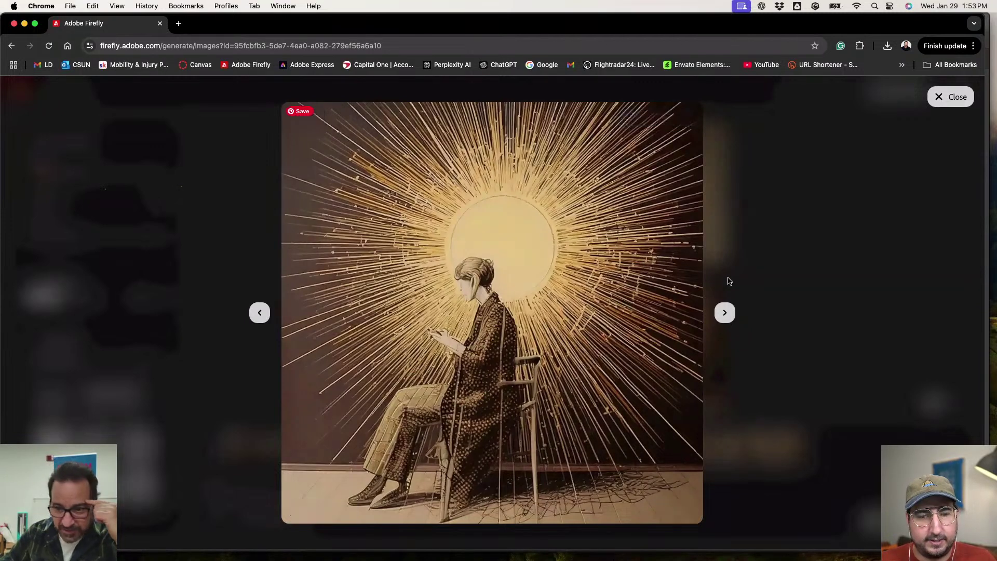
{"action": "left_click", "coordinate": [962, 97]}
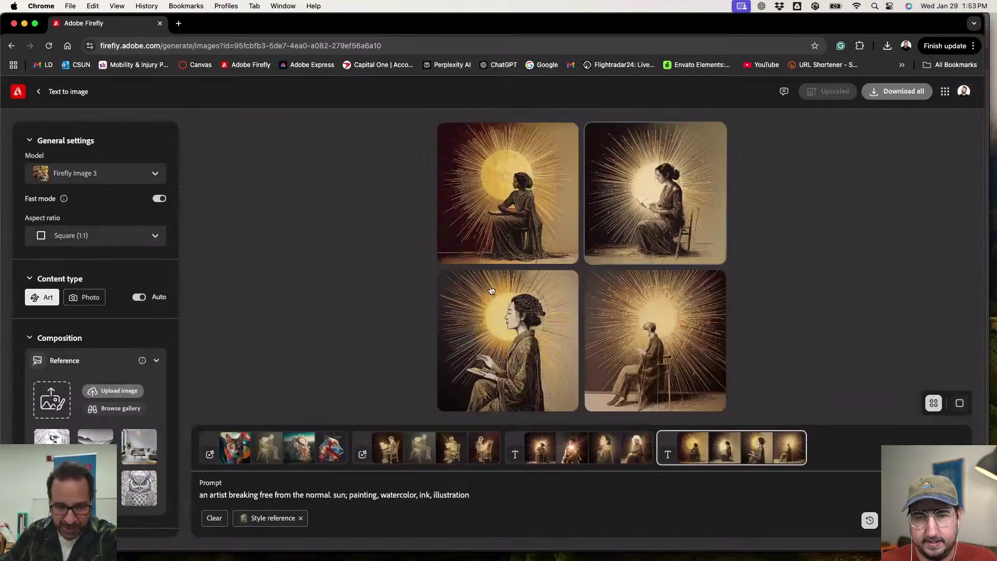
- View the draped woman seated before the large yellow sun enlarged and open the image's editing options
{"action": "left_click", "coordinate": [485, 228]}
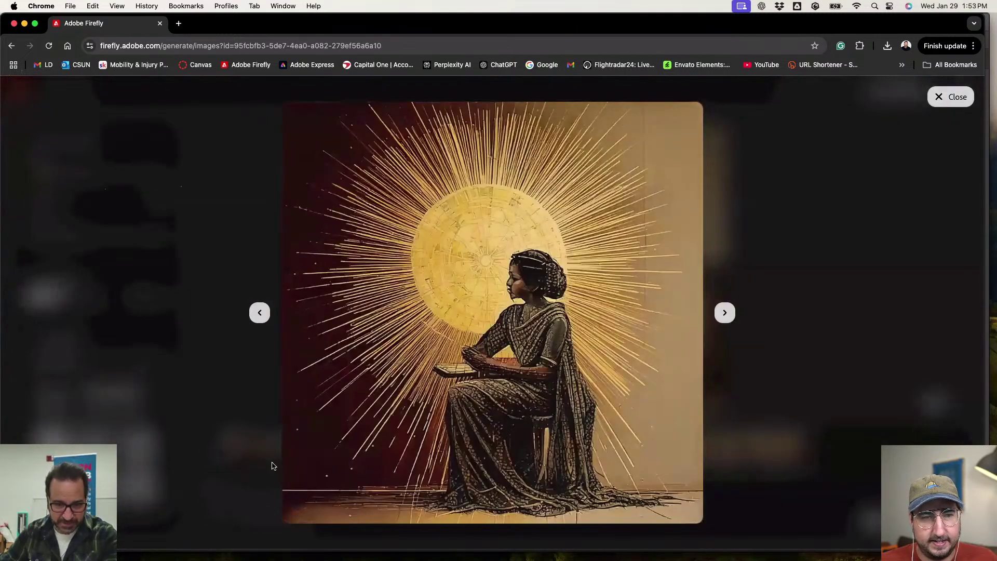
{"action": "left_click", "coordinate": [950, 97]}
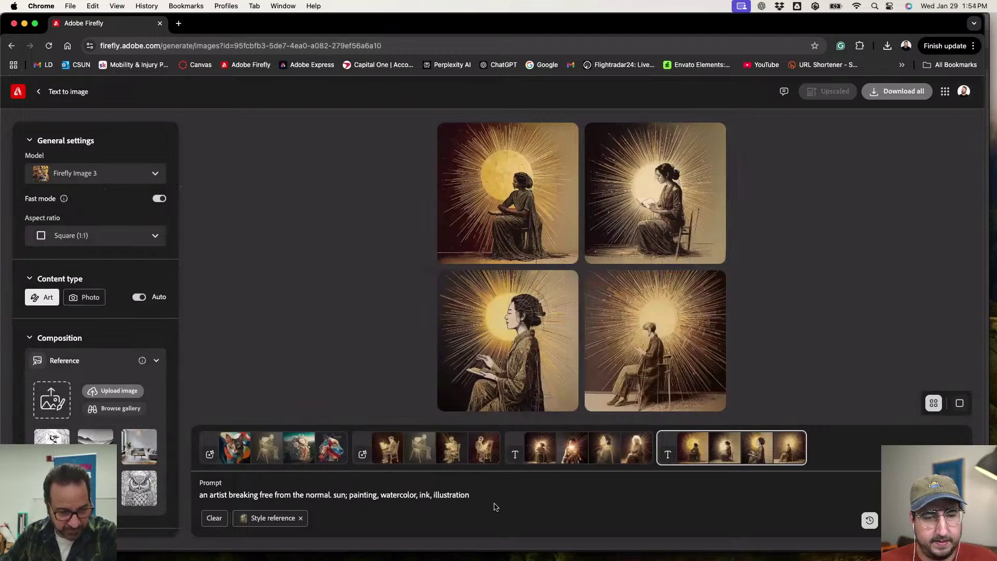
{"action": "left_click", "coordinate": [560, 155]}
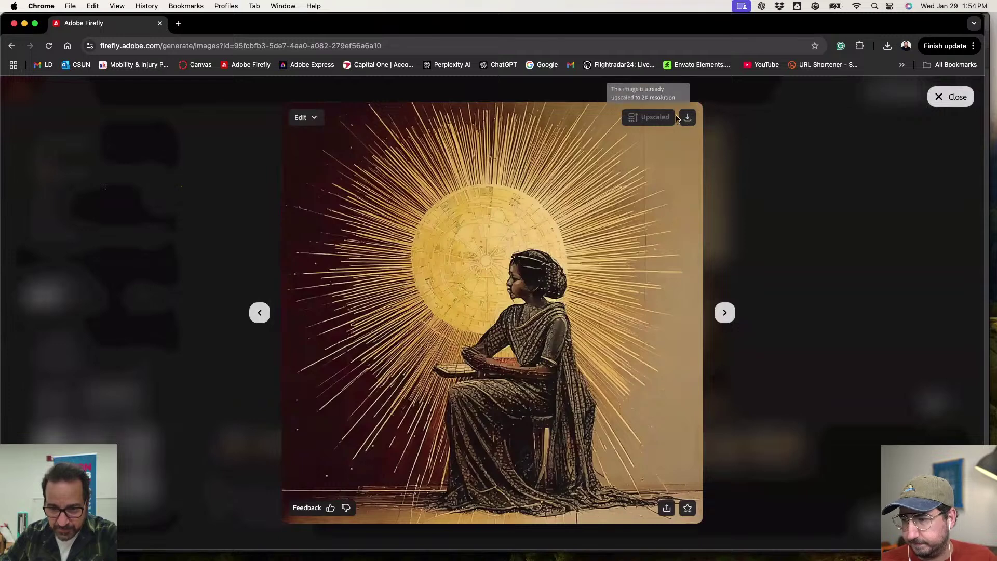
{"action": "left_click", "coordinate": [307, 118]}
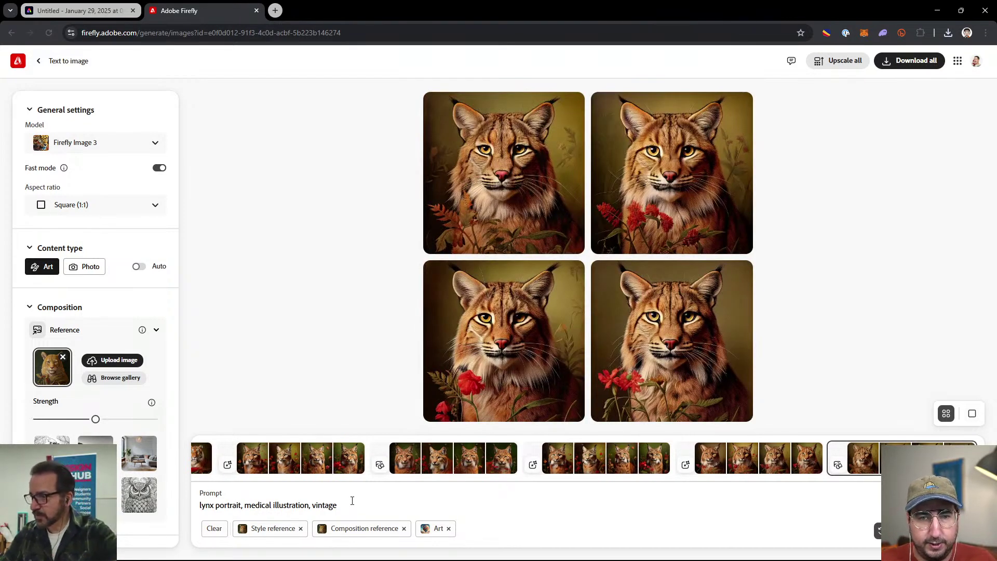
- Extend the prompt "lynx portrait, medical illustration, vintage" with "oil painting, detailed" and generate the images
{"action": "left_click", "coordinate": [352, 500]}
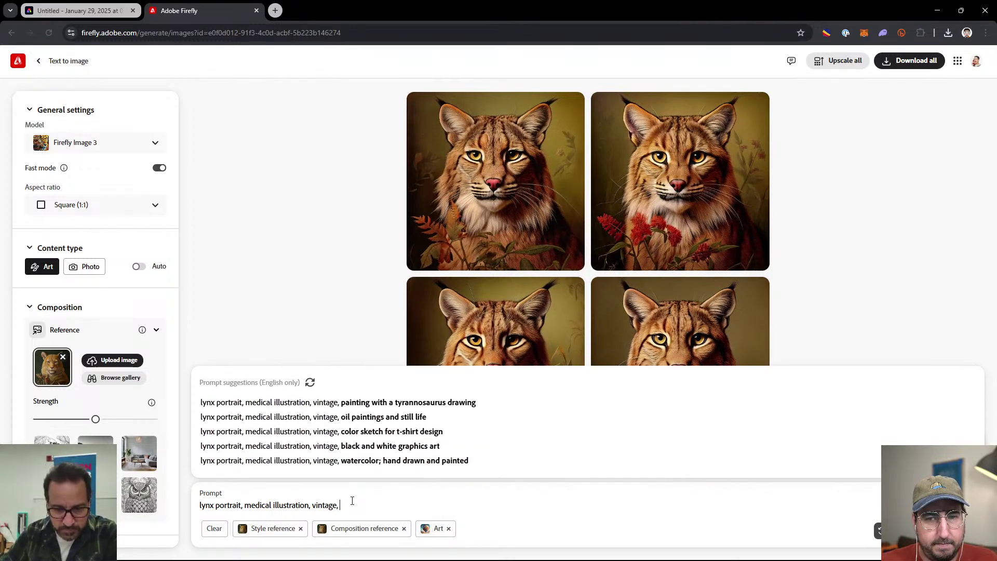
{"action": "type", "text": "pai"}
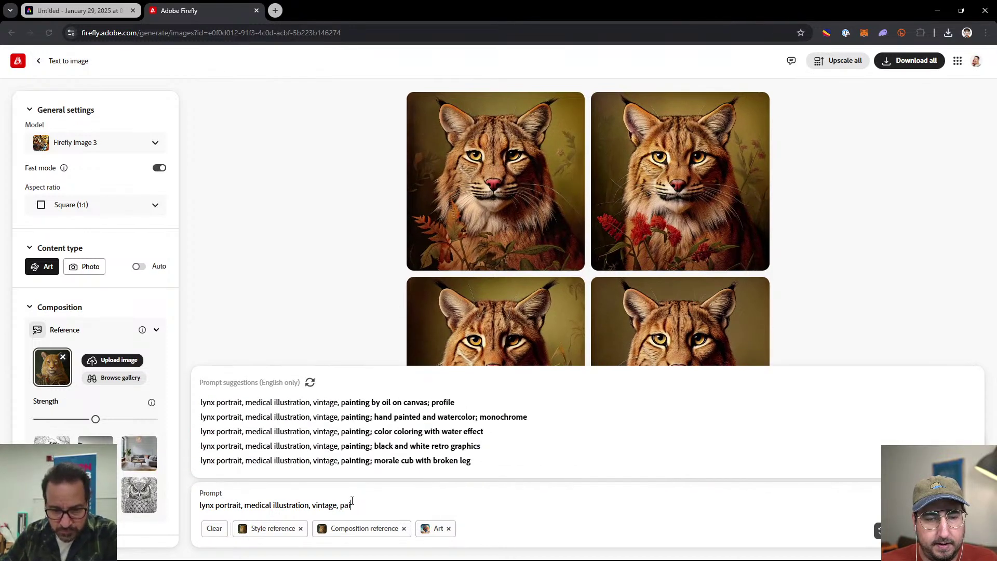
{"action": "key", "text": "BackSpace"}
{"action": "key", "text": "BackSpace"}
{"action": "key", "text": "BackSpace"}
{"action": "type", "text": "oil pai"}
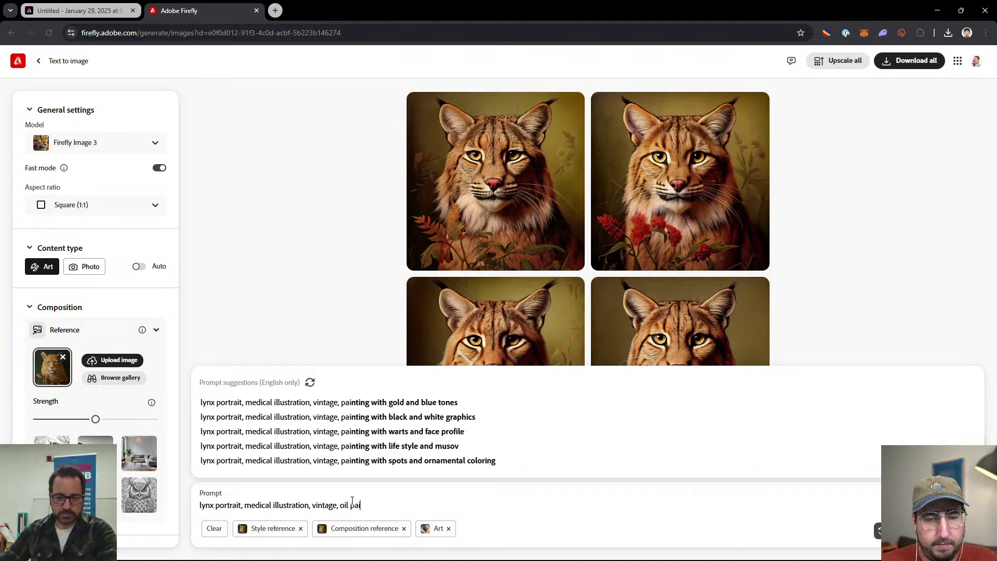
{"action": "type", "text": "nting"}
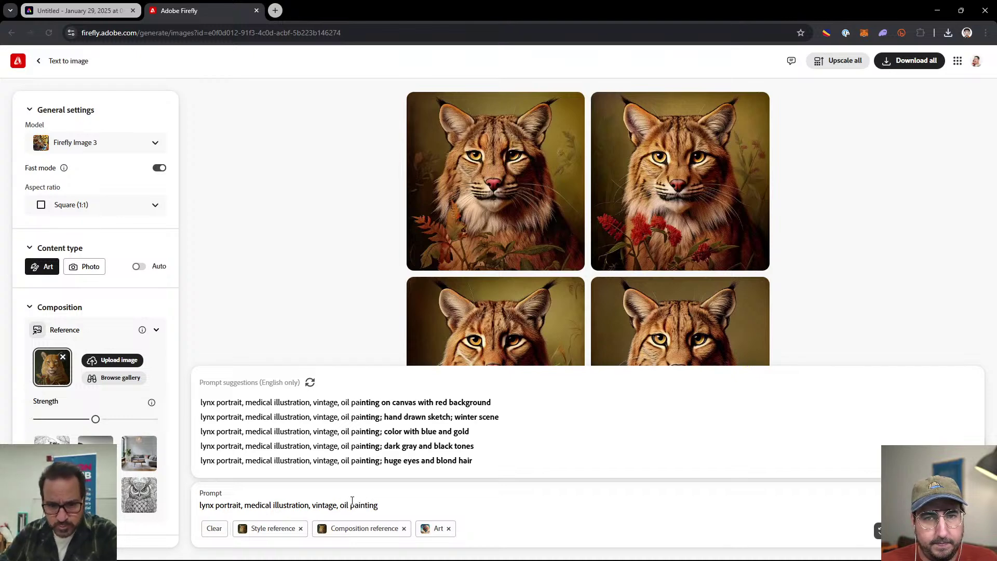
{"action": "type", "text": ";"}
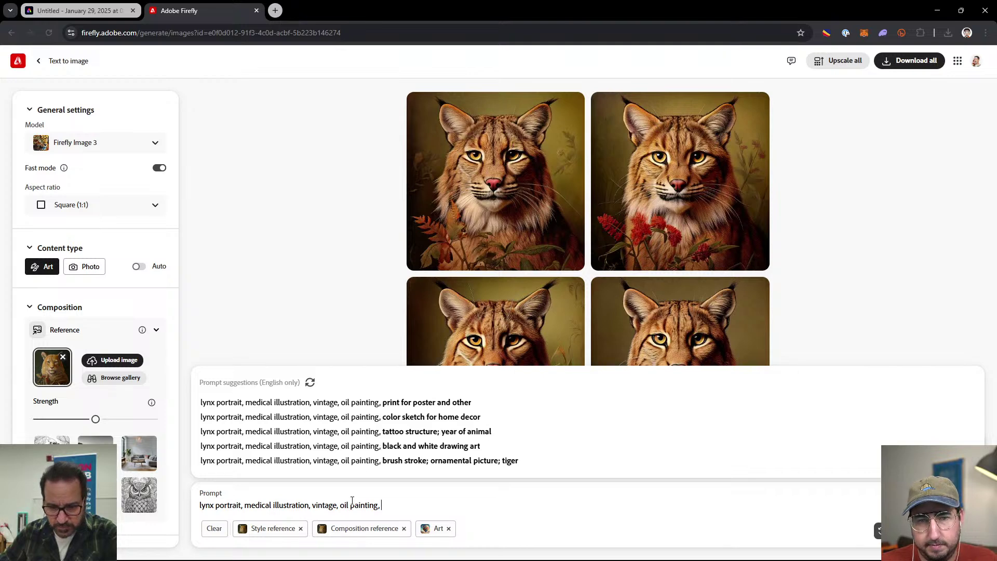
{"action": "type", "text": " detailed"}
{"action": "key", "text": "Return"}
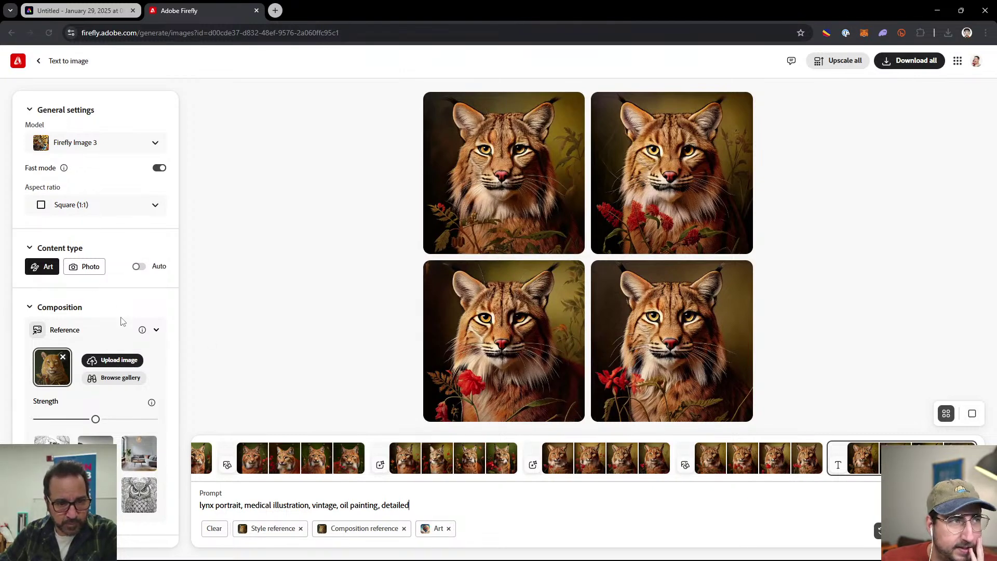
- Set the style's visual intensity to minimum and its strength to maximum, and regenerate the lynx portraits
{"action": "scroll", "coordinate": [122, 321], "scroll_direction": "down", "scroll_amount": 5}
{"action": "scroll", "coordinate": [118, 340], "scroll_direction": "down", "scroll_amount": 6}
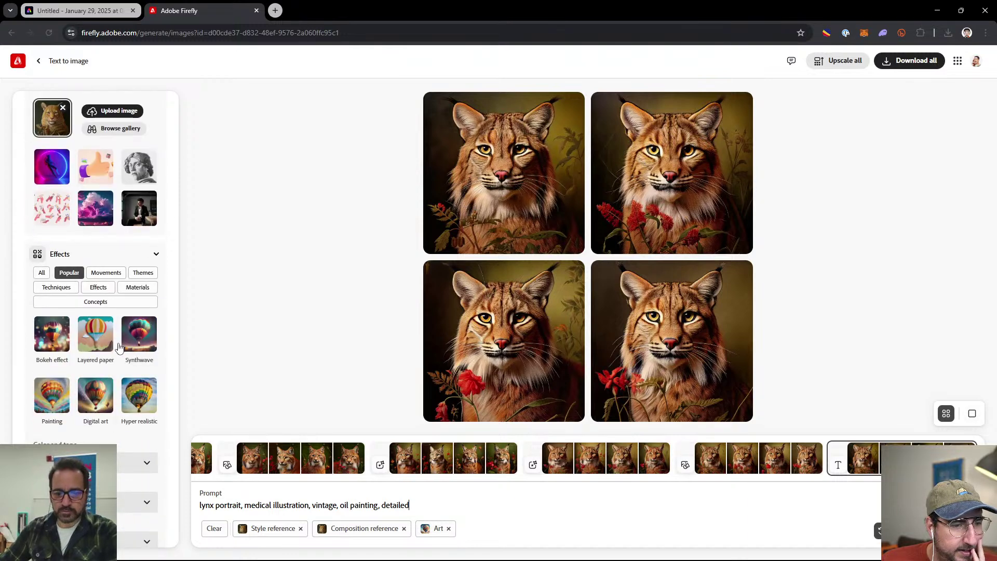
{"action": "scroll", "coordinate": [96, 416], "scroll_direction": "up", "scroll_amount": 3}
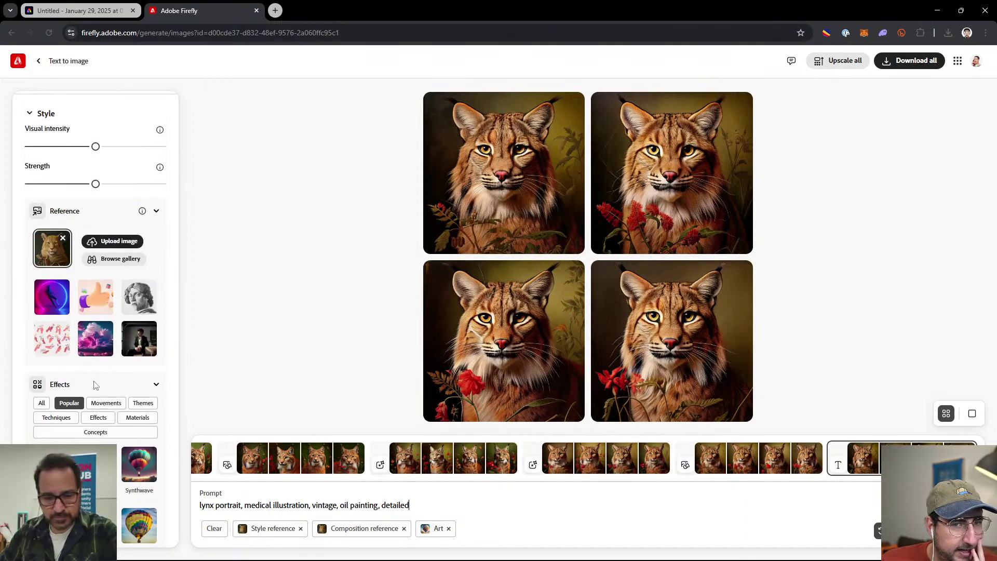
{"action": "scroll", "coordinate": [95, 385], "scroll_direction": "down", "scroll_amount": 3}
{"action": "scroll", "coordinate": [95, 384], "scroll_direction": "up", "scroll_amount": 4}
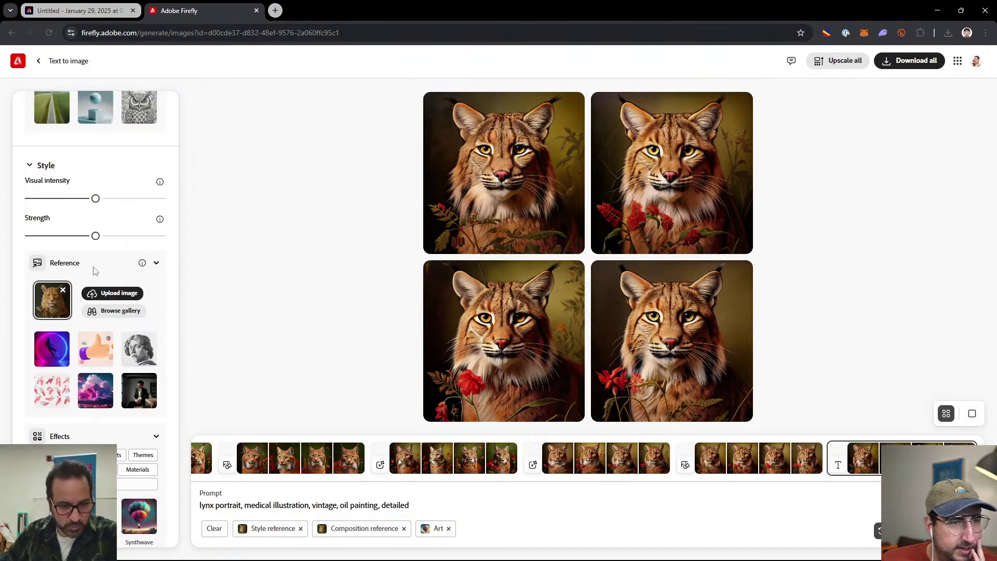
{"action": "left_click", "coordinate": [34, 200]}
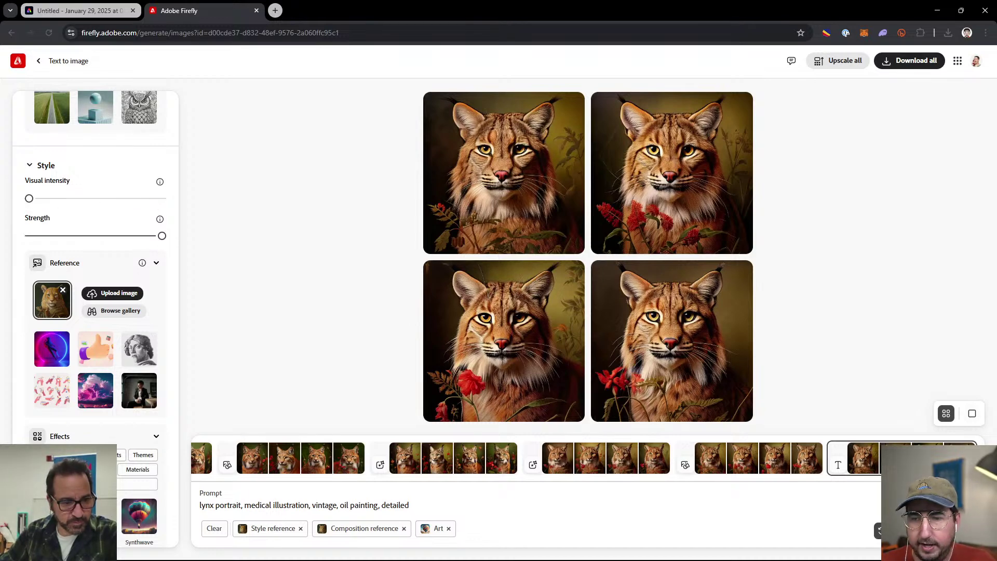
{"action": "left_click", "coordinate": [903, 528]}
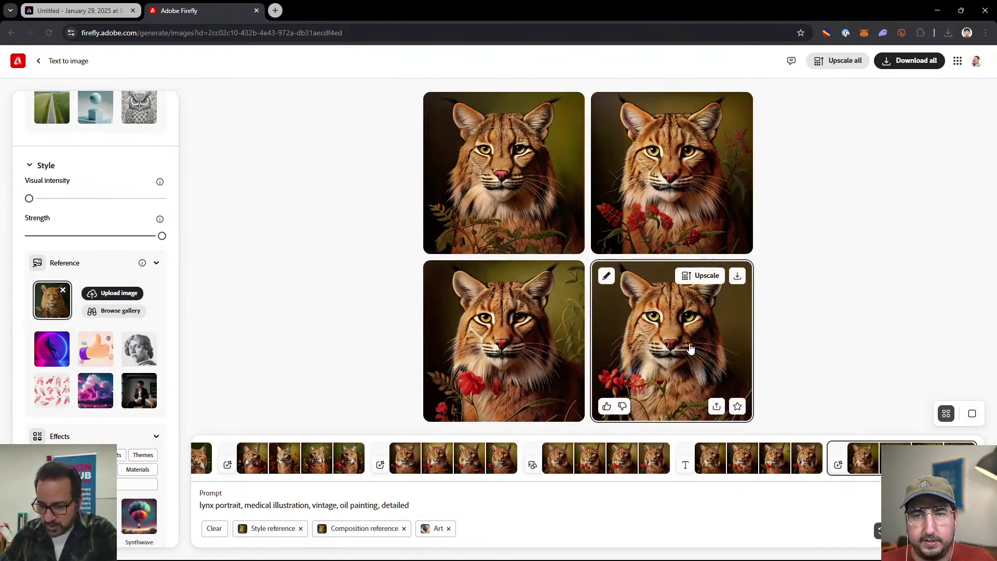
- View the plain-background lynx portrait with red flowers enlarged, close it and upscale all four portraits
{"action": "left_click", "coordinate": [688, 349]}
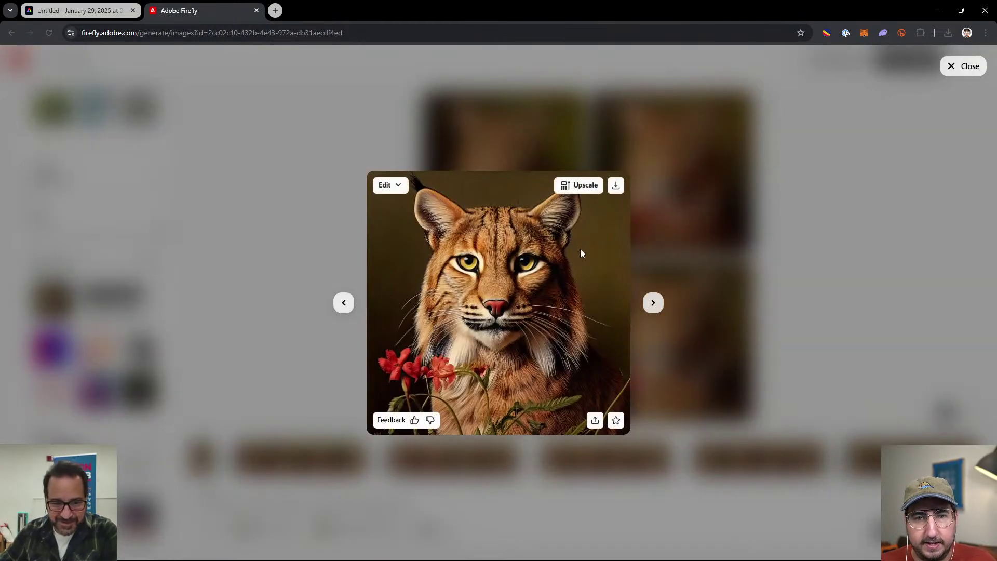
{"action": "left_click", "coordinate": [630, 255]}
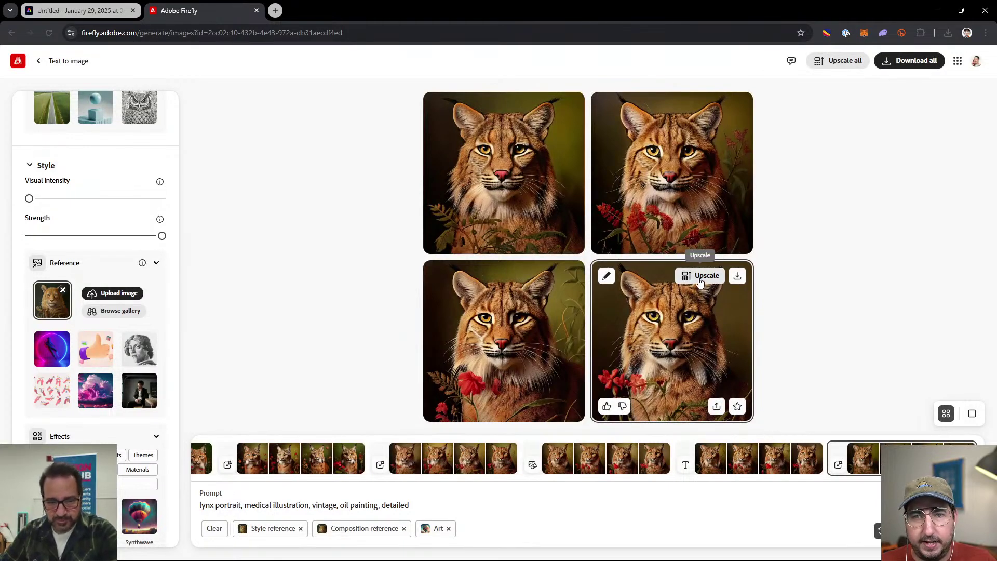
{"action": "left_click", "coordinate": [702, 104]}
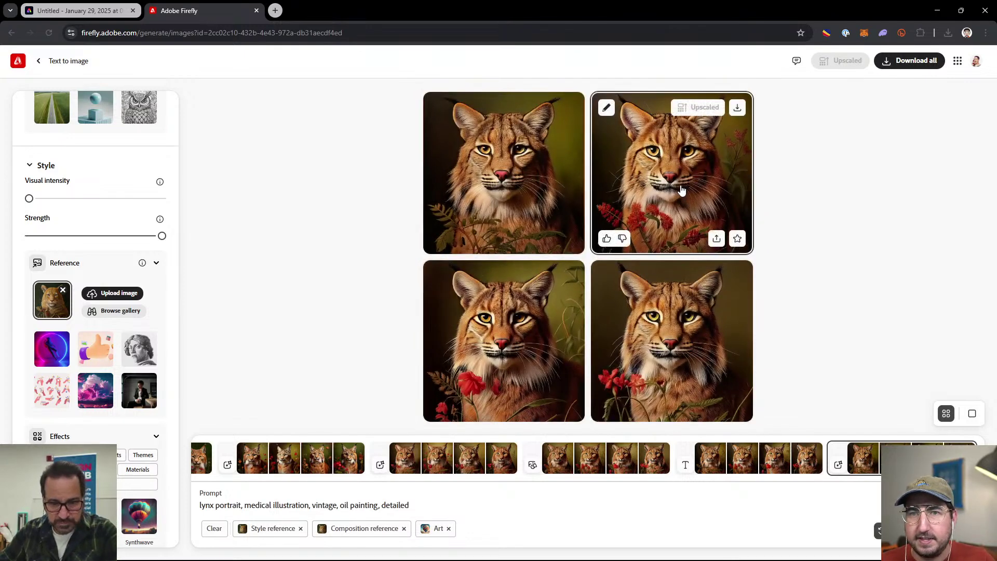
- View the two upscaled lynx portraits with red flowers on the right of the grid enlarged and close the view
{"action": "left_click", "coordinate": [674, 191]}
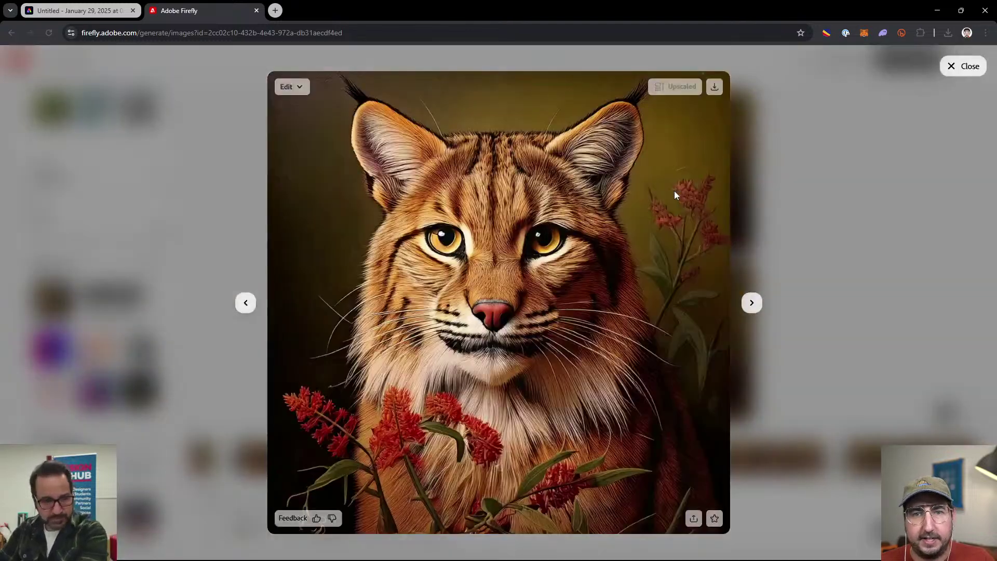
{"action": "left_click", "coordinate": [757, 192]}
{"action": "left_click", "coordinate": [696, 316]}
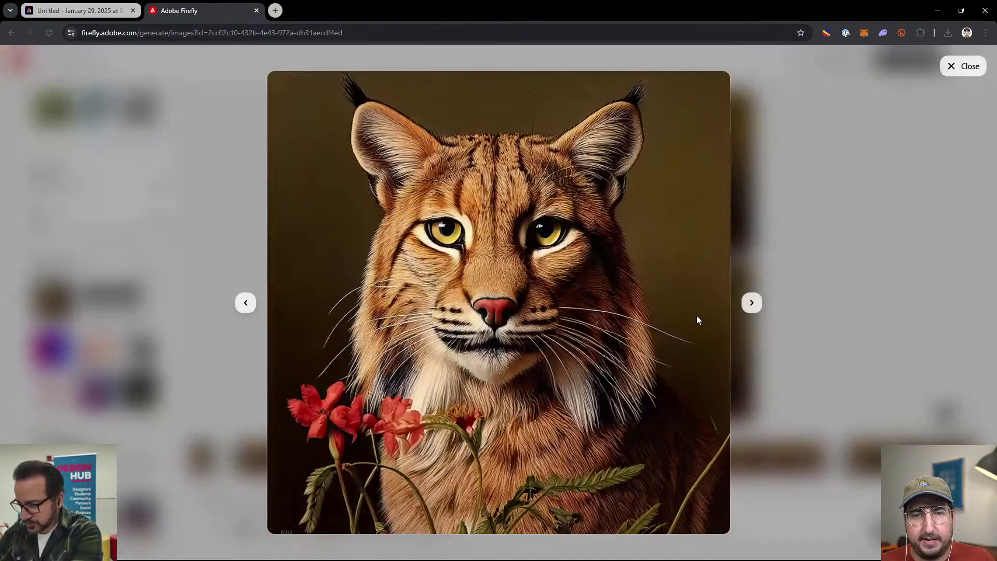
{"action": "left_click", "coordinate": [968, 230]}
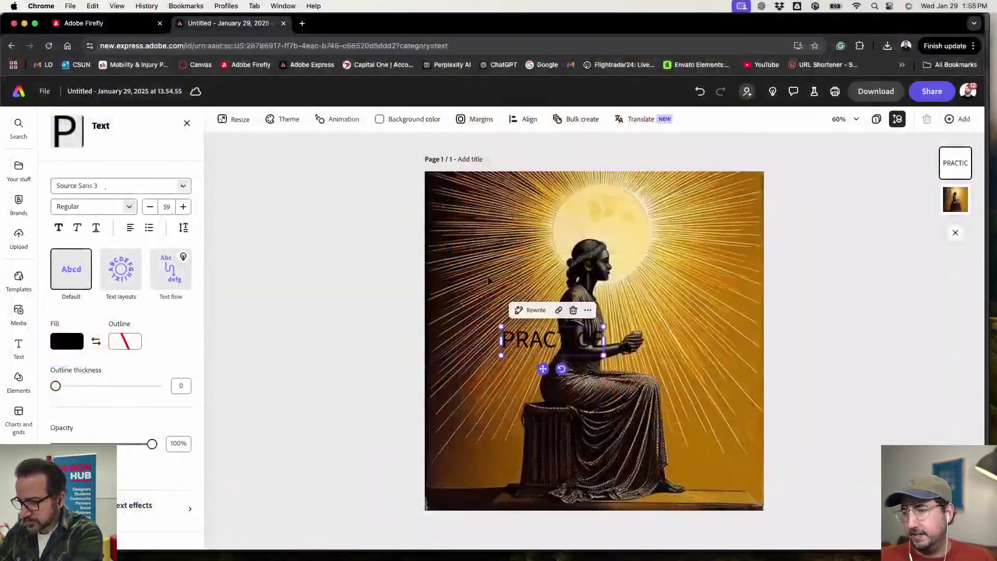
- In Adobe Express, place the PRACTICE title across the image's upper edge and set it in Priori Acute OT Serif at size 156
{"action": "left_click_drag", "start_coordinate": [535, 346], "coordinate": [512, 207]}
{"action": "left_click_drag", "start_coordinate": [701, 240], "coordinate": [753, 258]}
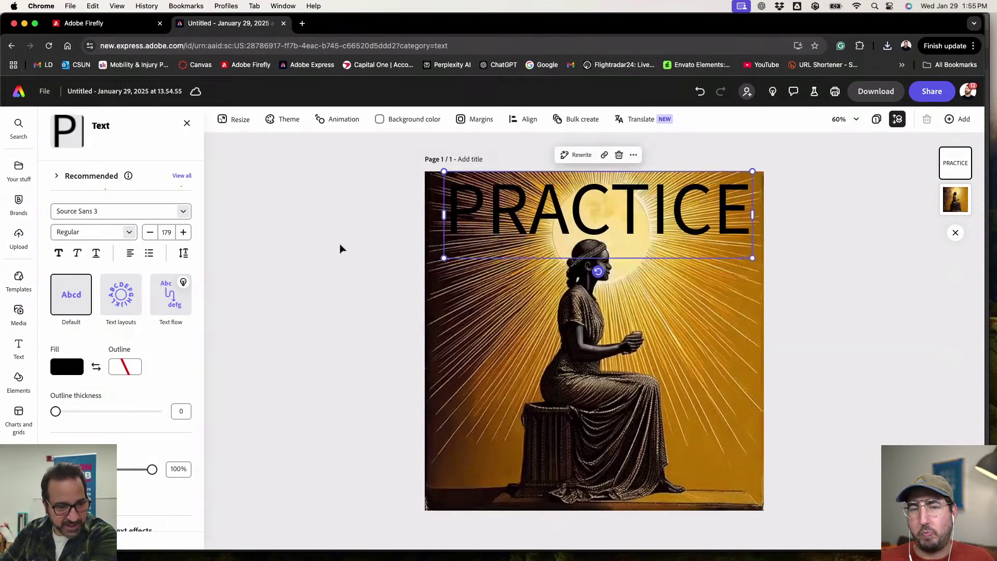
{"action": "left_click", "coordinate": [109, 211]}
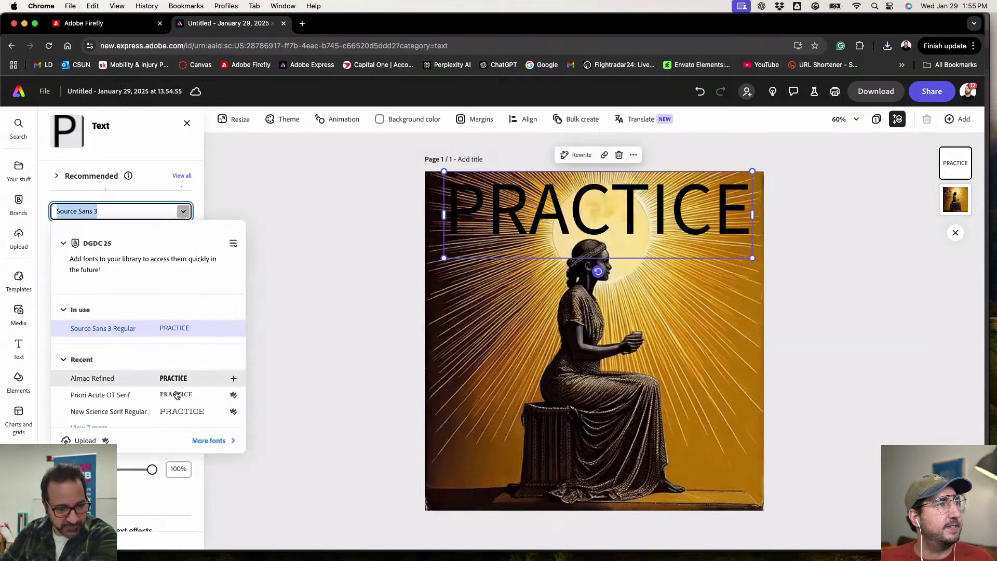
{"action": "left_click", "coordinate": [176, 394]}
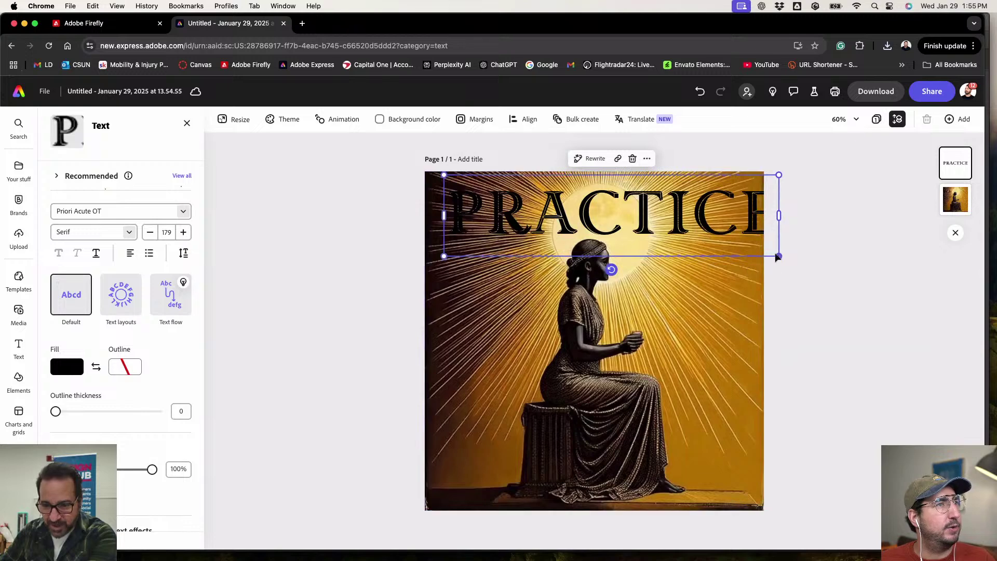
{"action": "left_click_drag", "start_coordinate": [751, 248], "coordinate": [735, 245]}
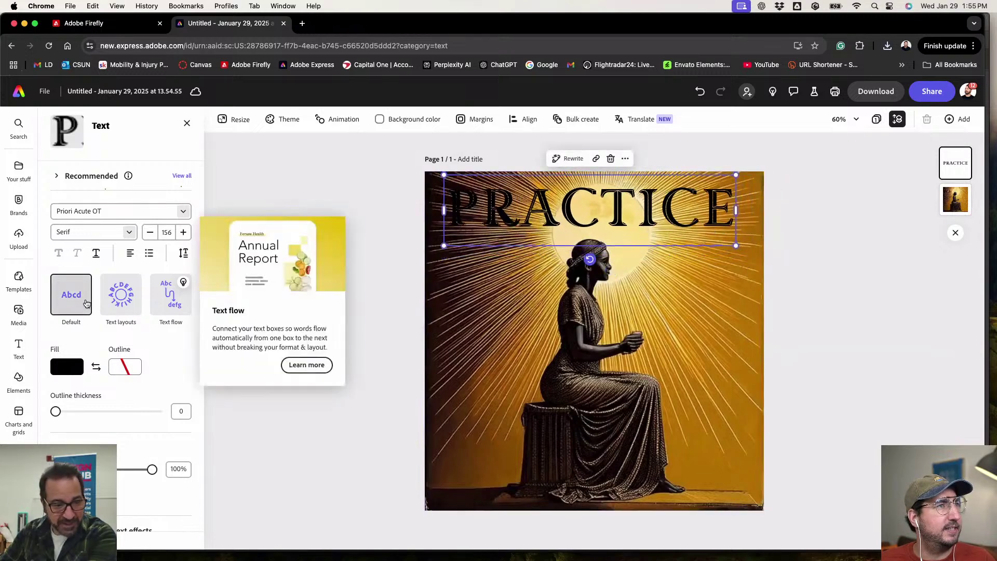
- Fill the PRACTICE title with the beige colour from the DGDC 25 palette
{"action": "left_click", "coordinate": [68, 368]}
{"action": "left_click", "coordinate": [99, 416]}
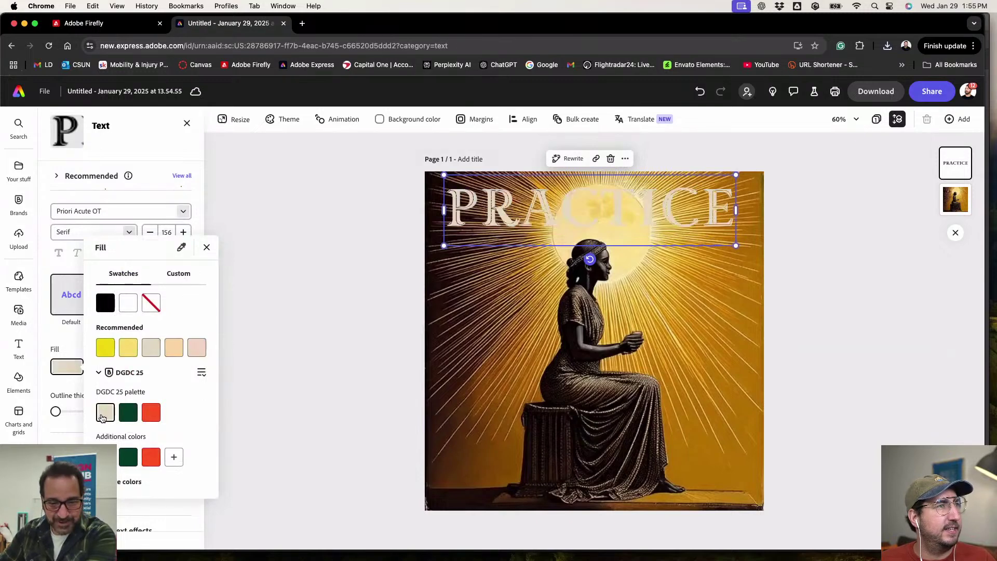
{"action": "left_click", "coordinate": [302, 305]}
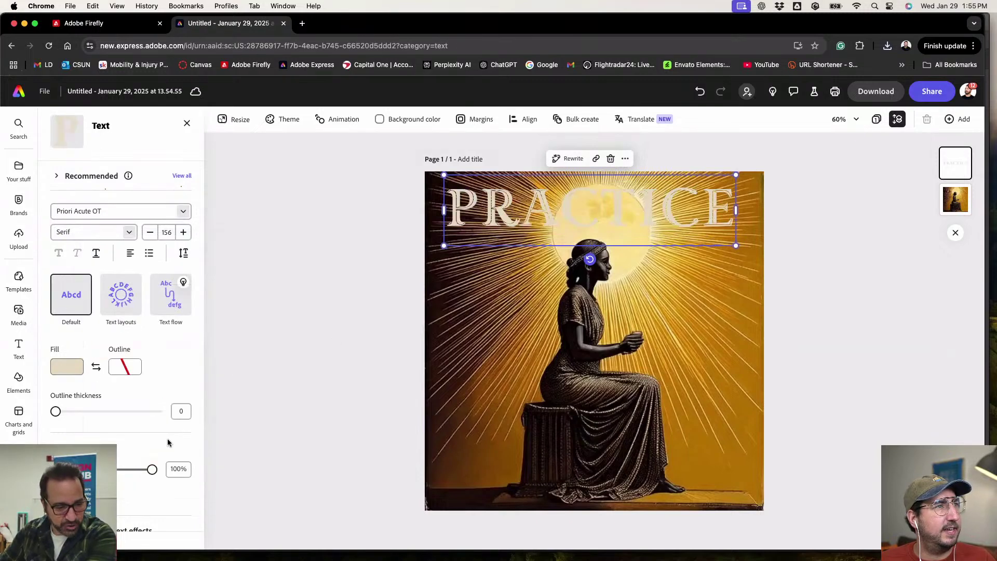
- Add a Classic shadow to the PRACTICE title and move it down to the image's lower edge
{"action": "scroll", "coordinate": [167, 438], "scroll_direction": "down", "scroll_amount": 5}
{"action": "left_click", "coordinate": [140, 442]}
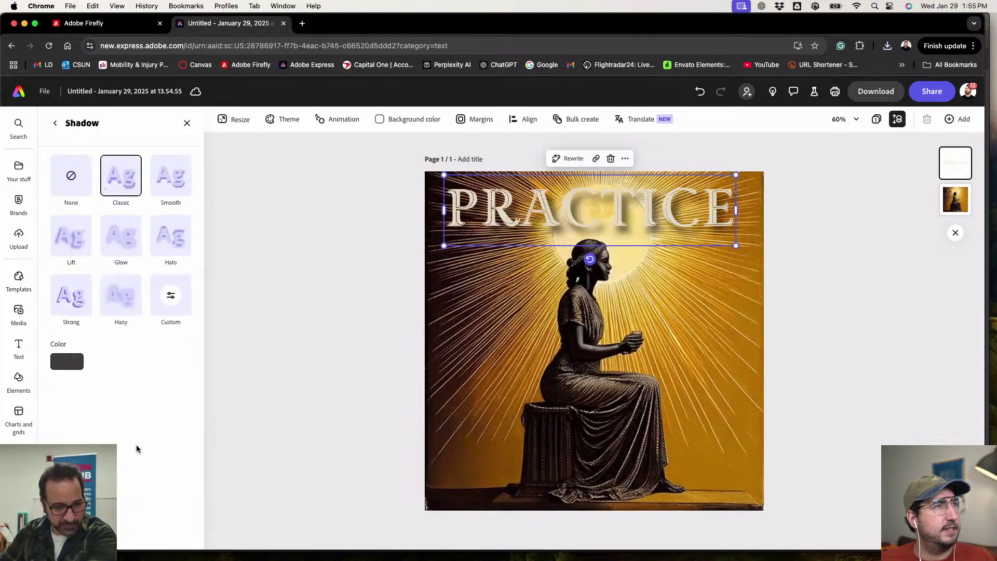
{"action": "left_click", "coordinate": [339, 266]}
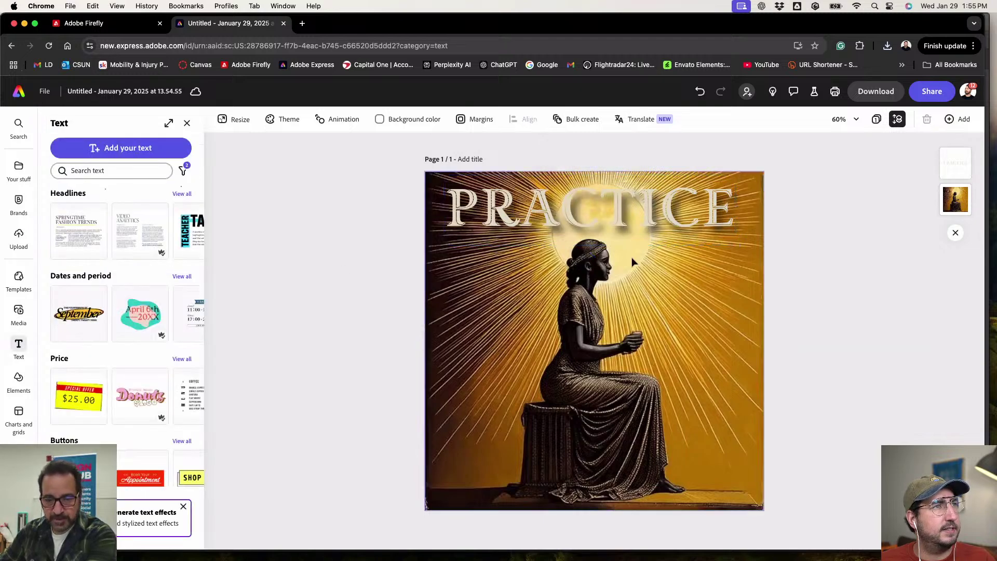
{"action": "left_click_drag", "start_coordinate": [663, 223], "coordinate": [668, 485]}
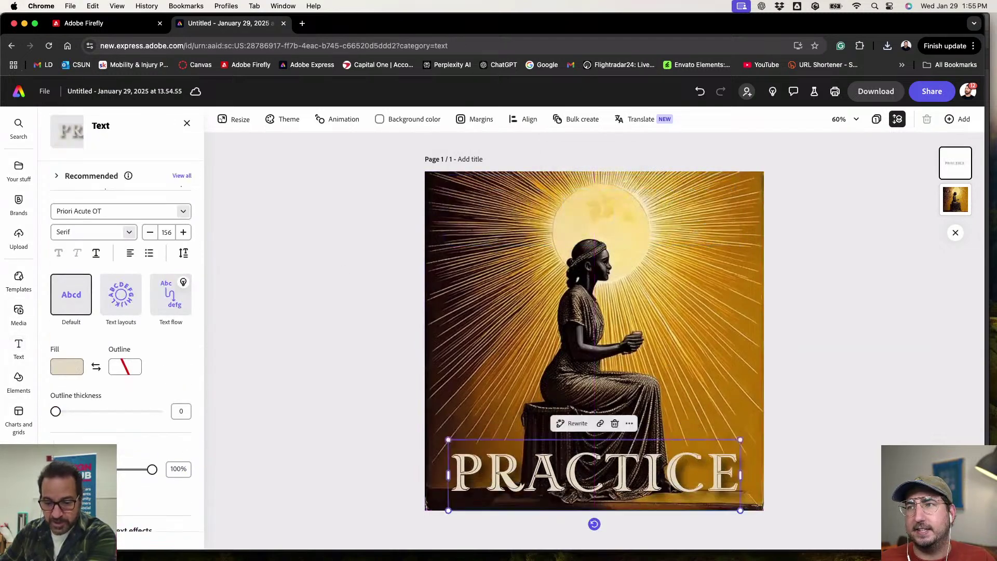
{"action": "left_click", "coordinate": [881, 407]}
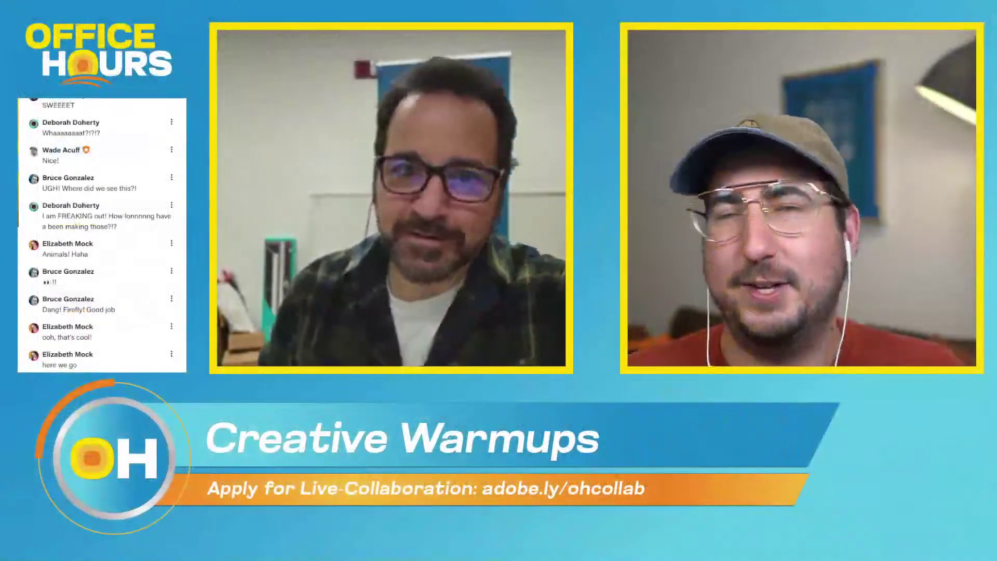